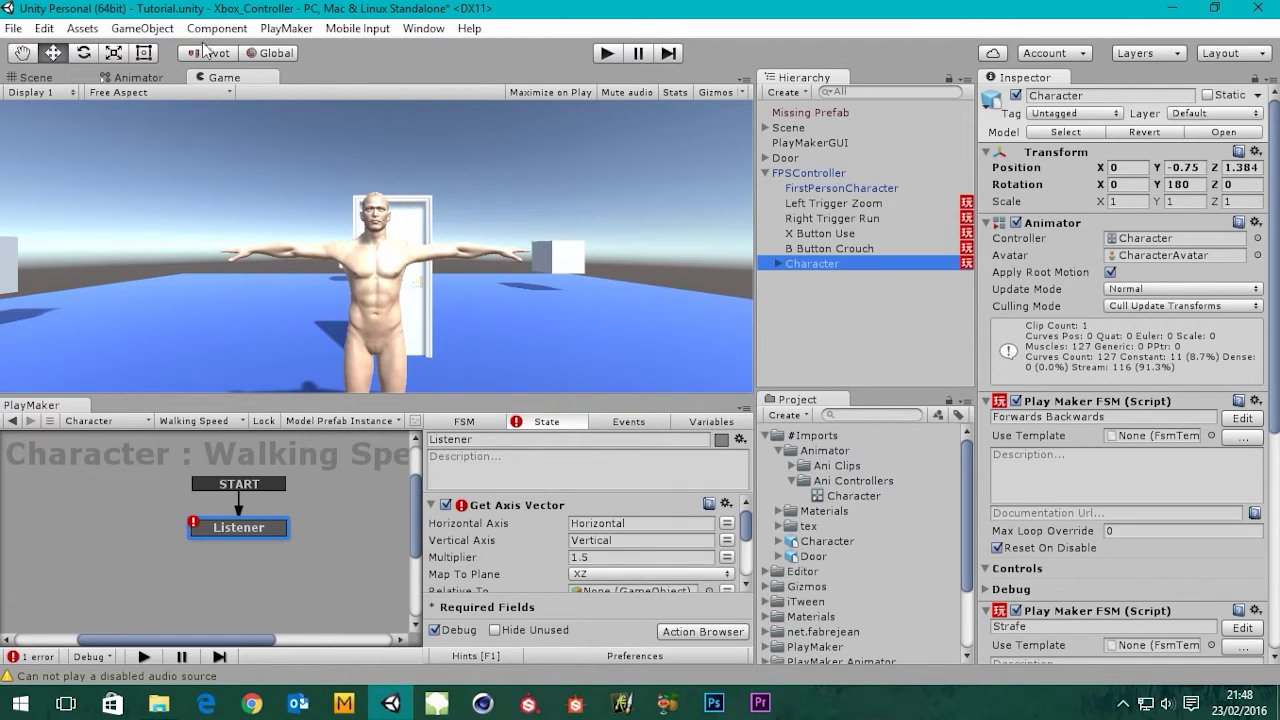
Run the scene in play mode to check the character's animation, and stop playback.
click(148, 80)
click(226, 78)
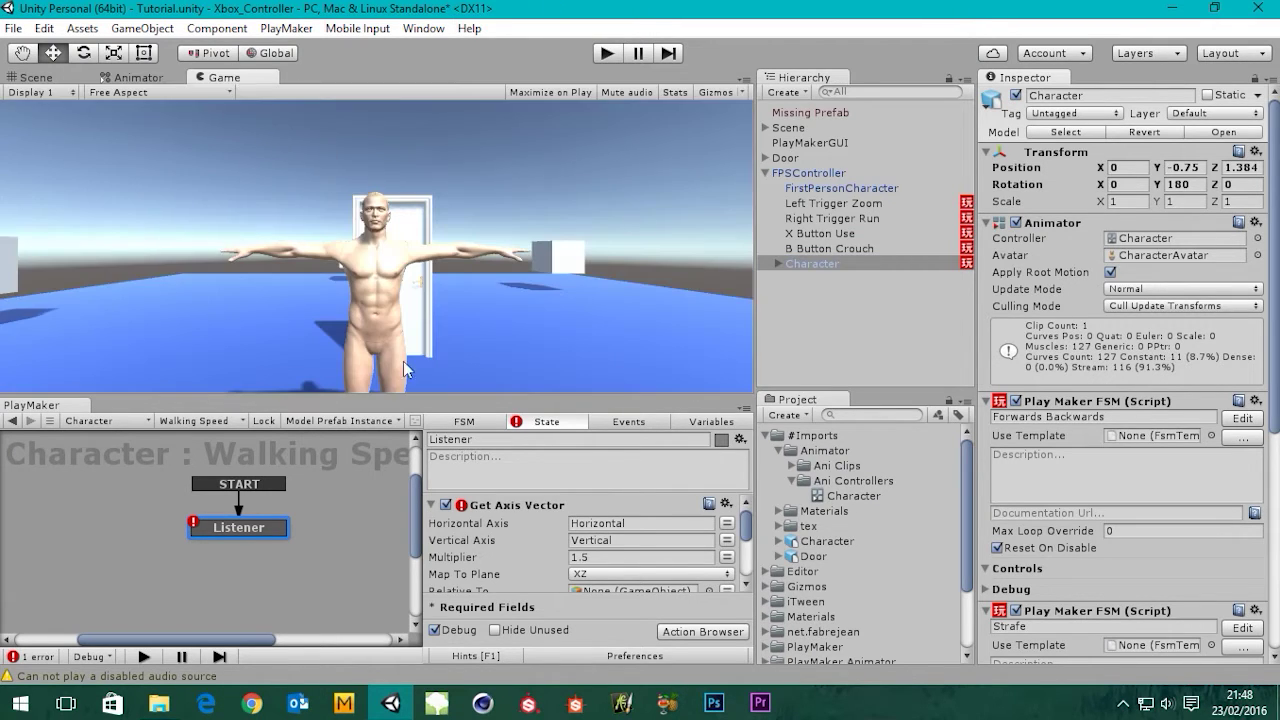
middle_drag(313, 503, 297, 506)
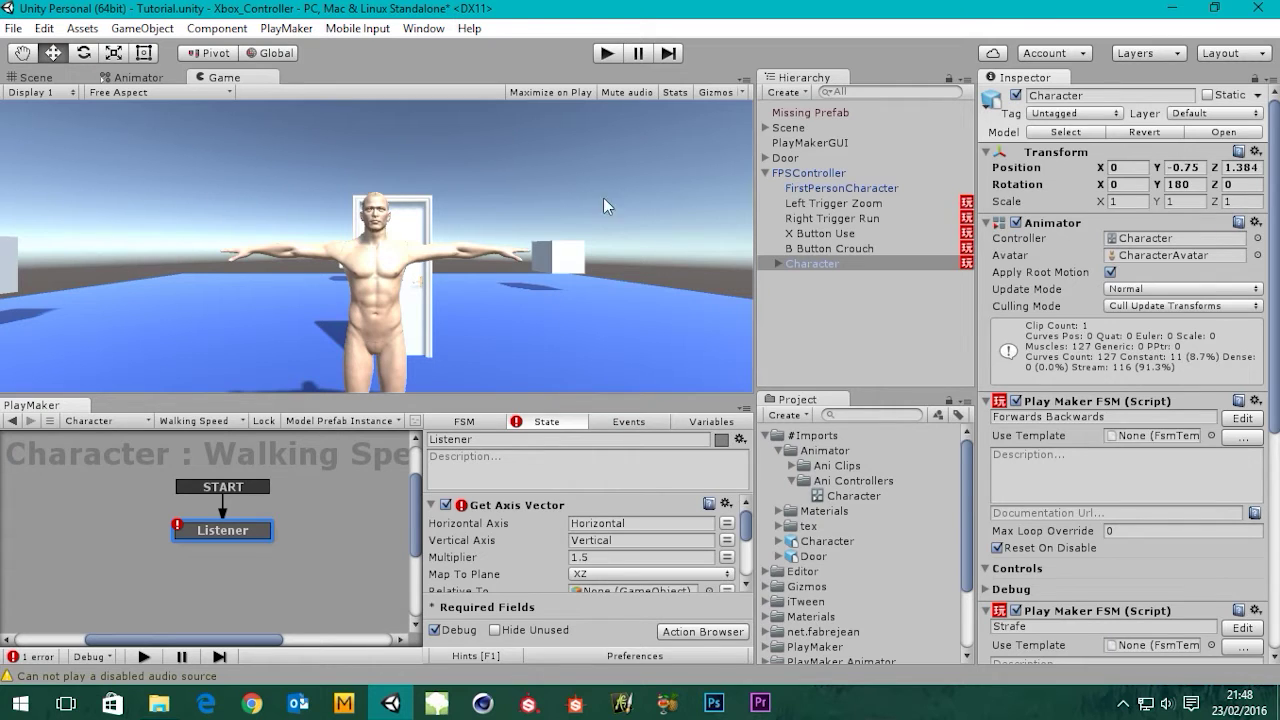
click(610, 56)
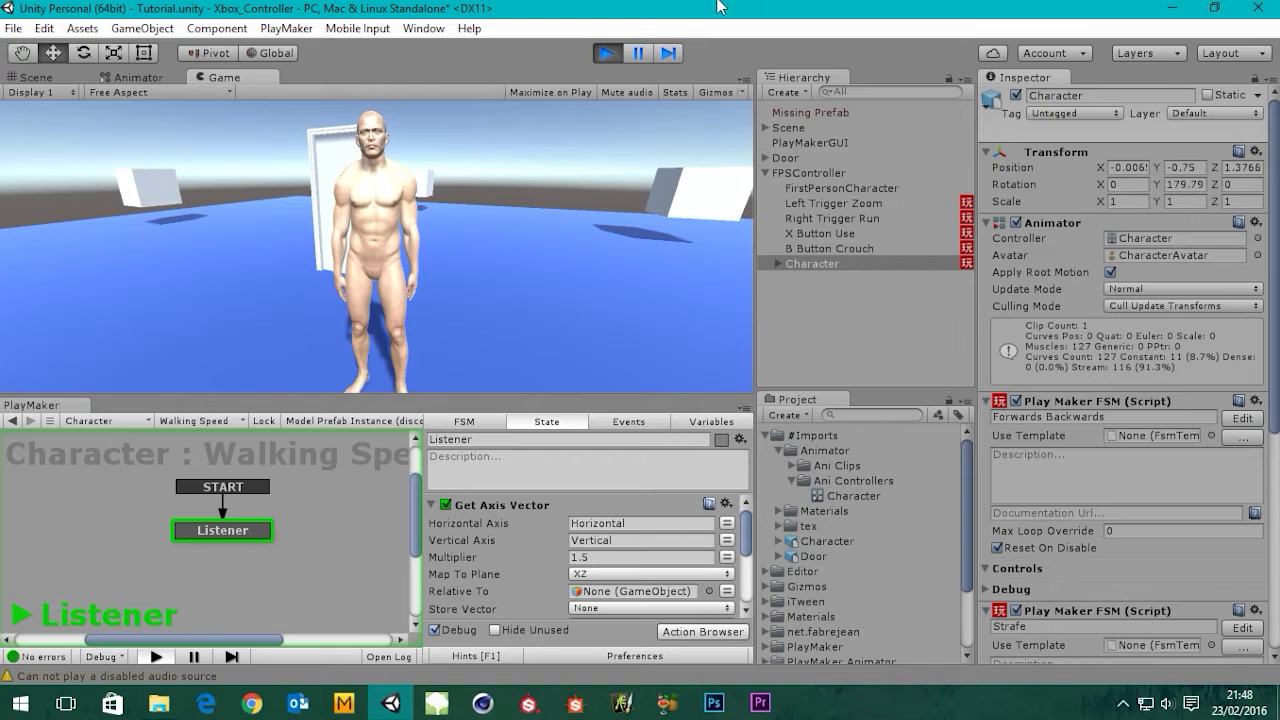
click(606, 55)
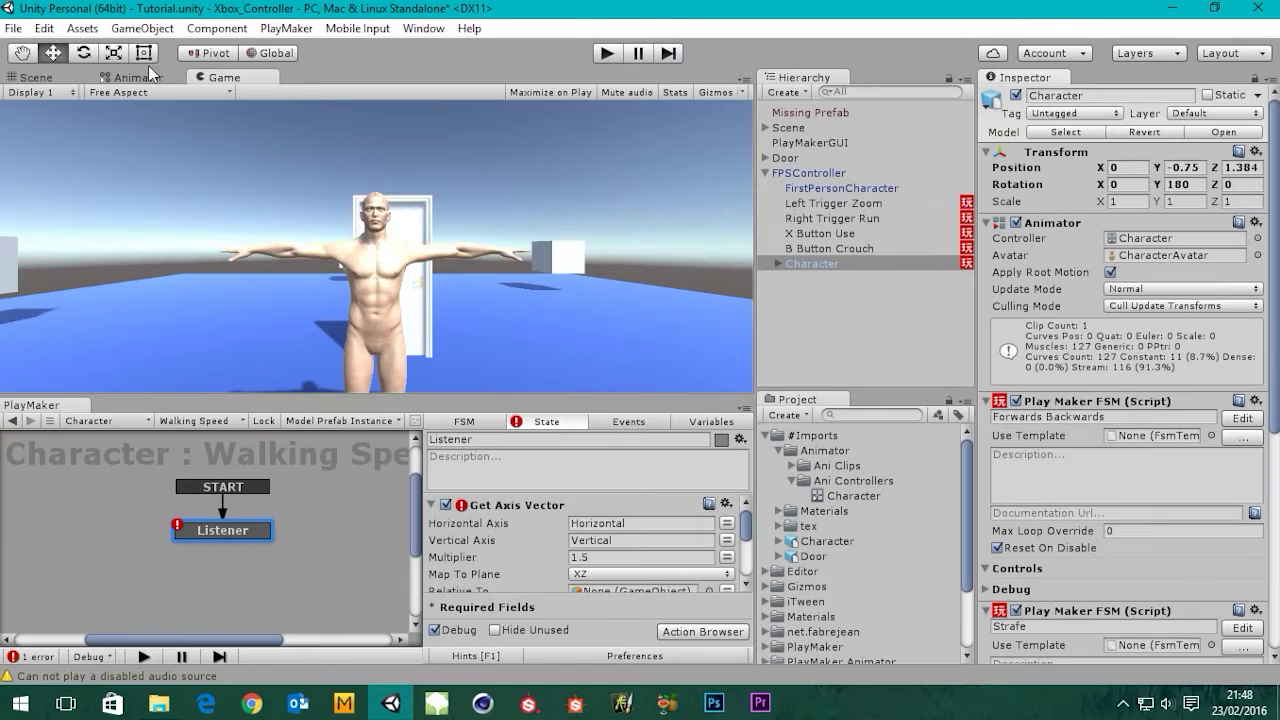
Review the Vertical, Horizontal and Walking Speed parameters of the Character animator controller.
click(142, 80)
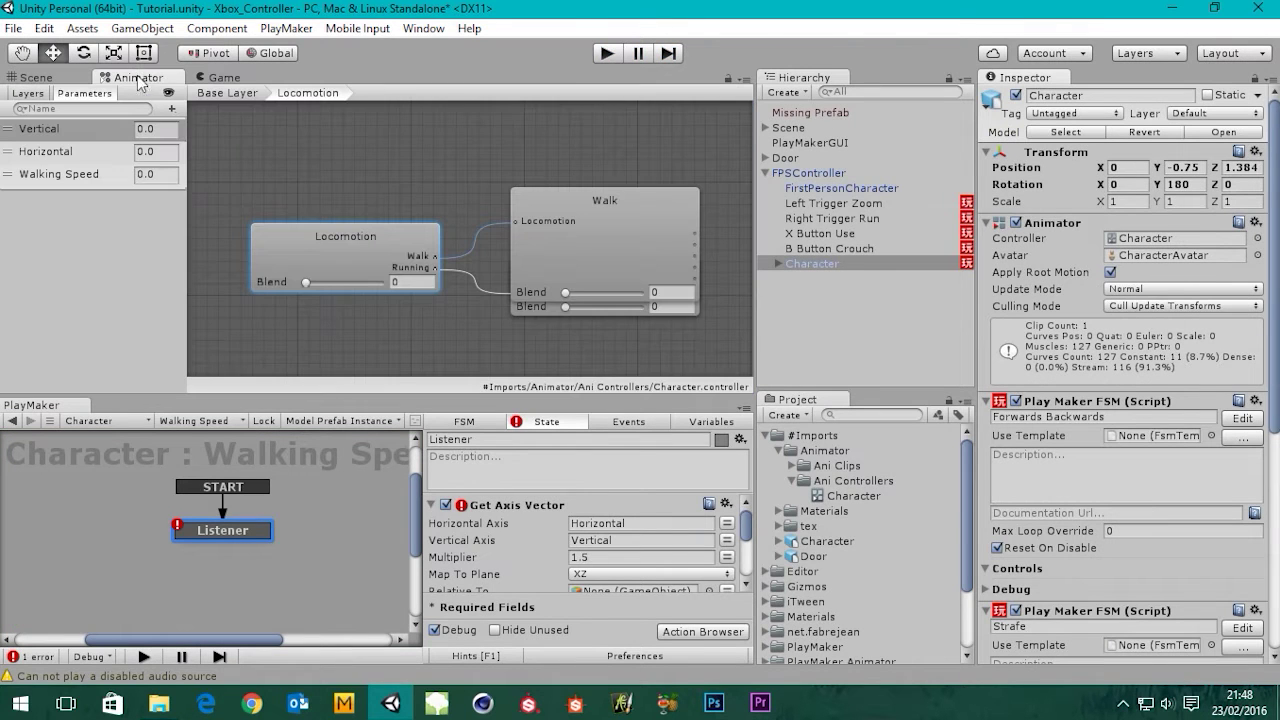
click(34, 129)
click(47, 151)
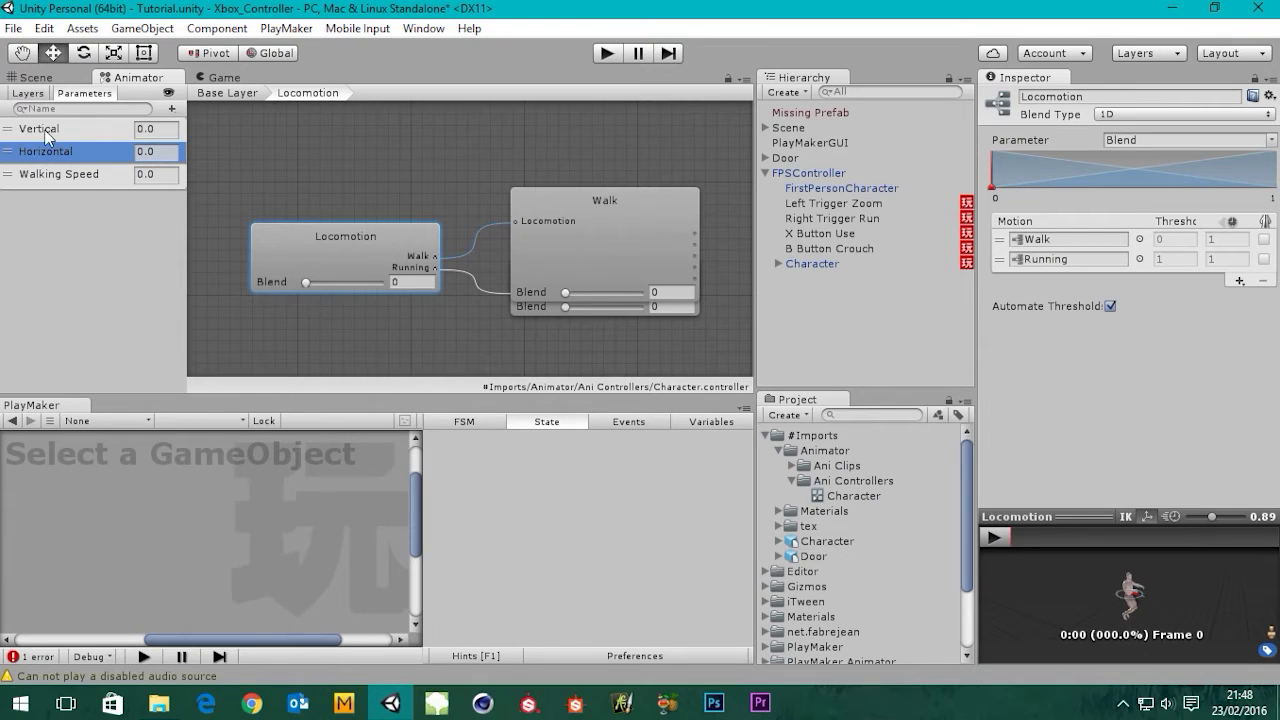
click(44, 132)
click(48, 150)
click(47, 134)
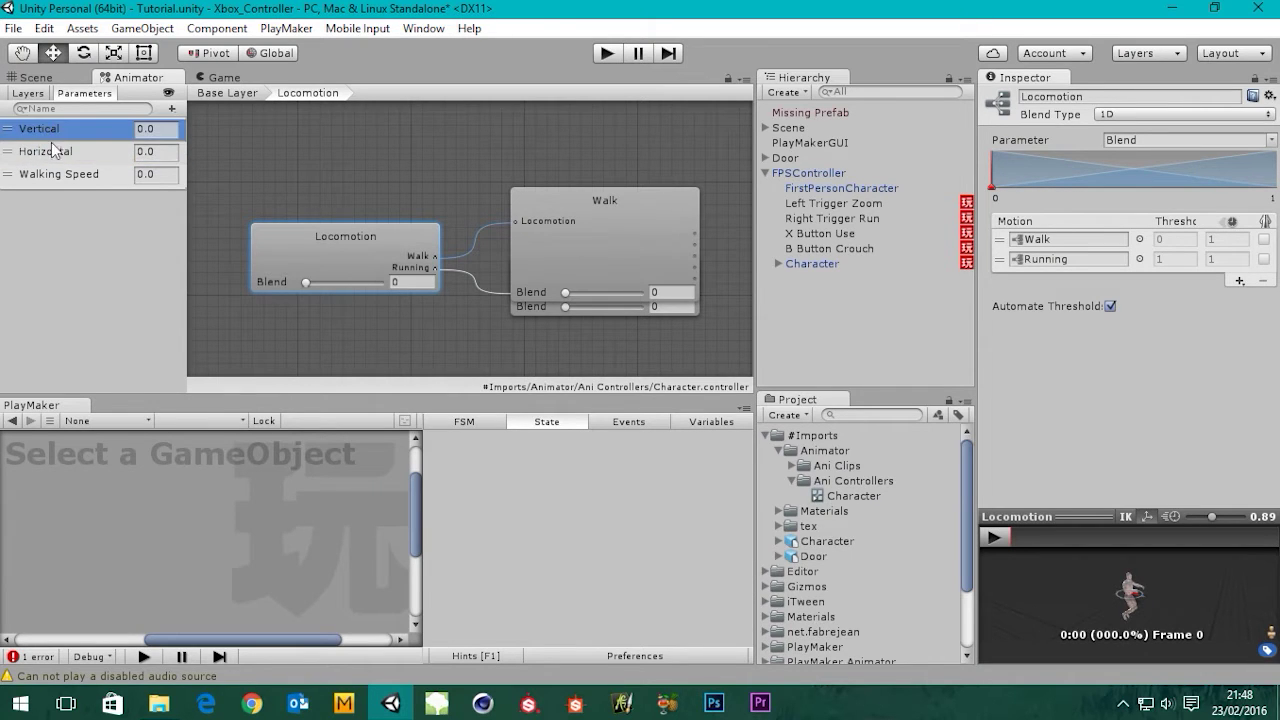
click(60, 152)
click(62, 176)
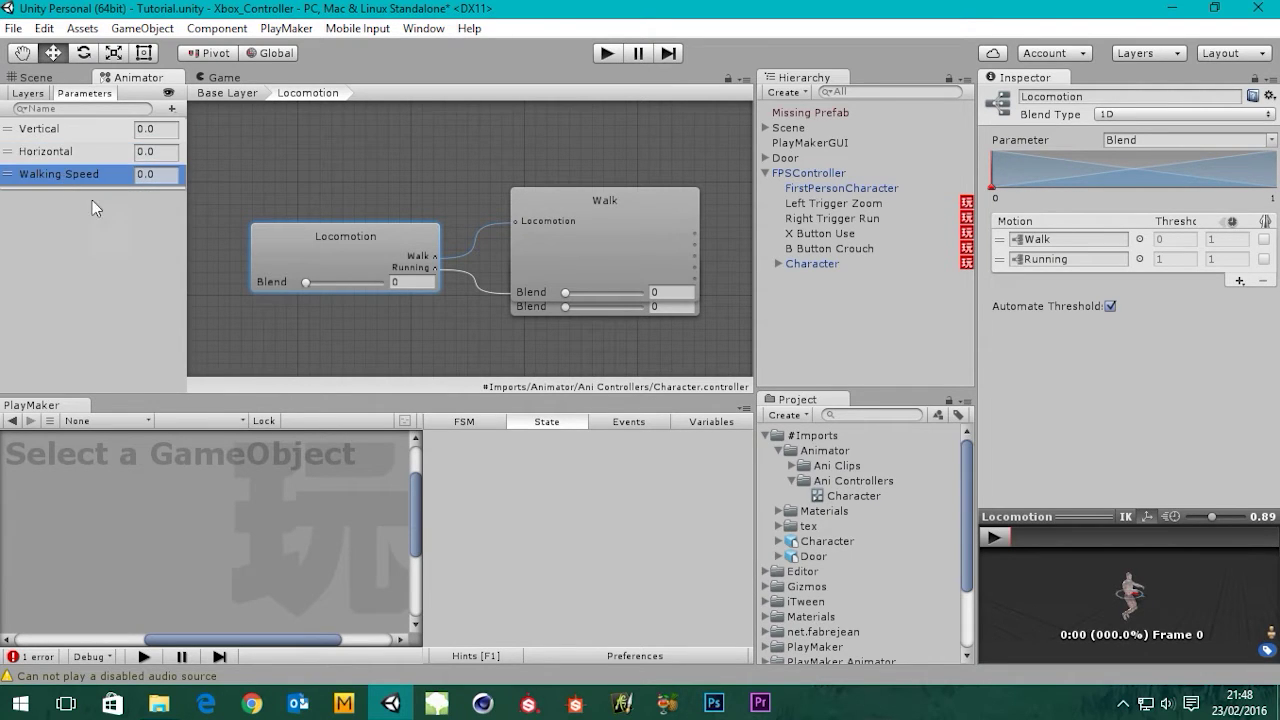
Examine the Set Animator Float action in the Character's Forwards Backwards FSM alongside the Vertical animator parameter.
click(806, 265)
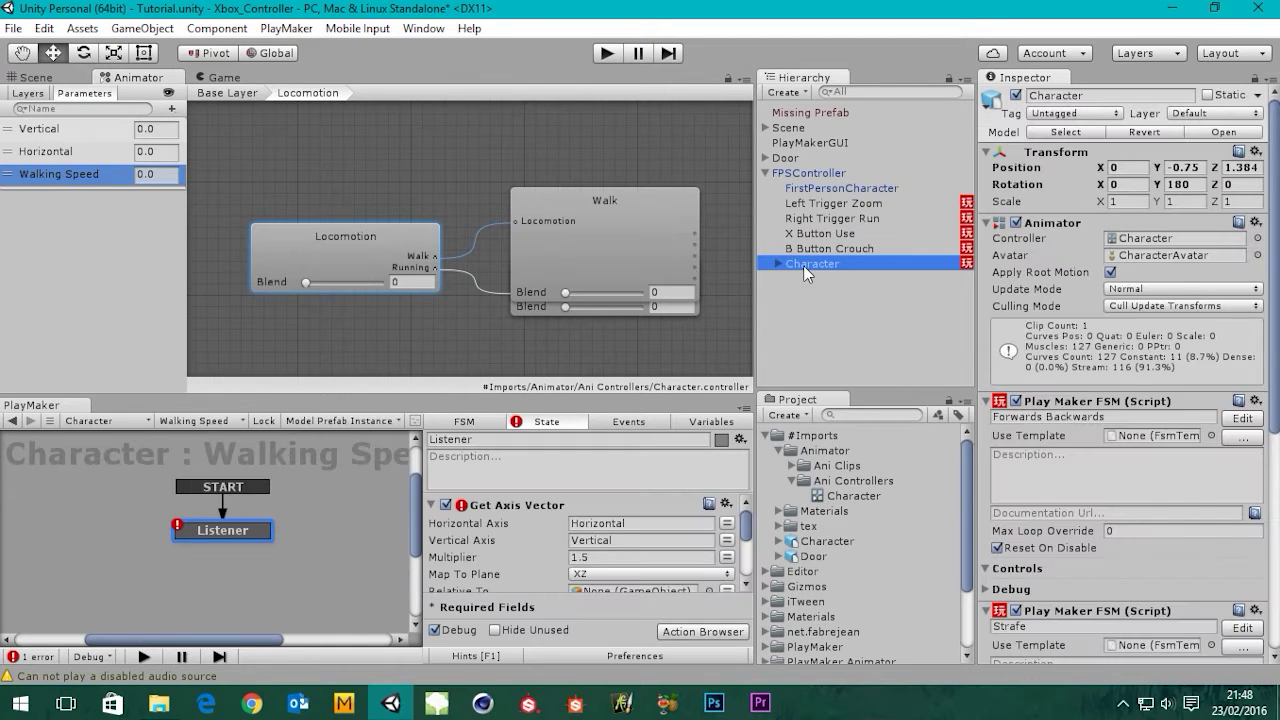
click(205, 421)
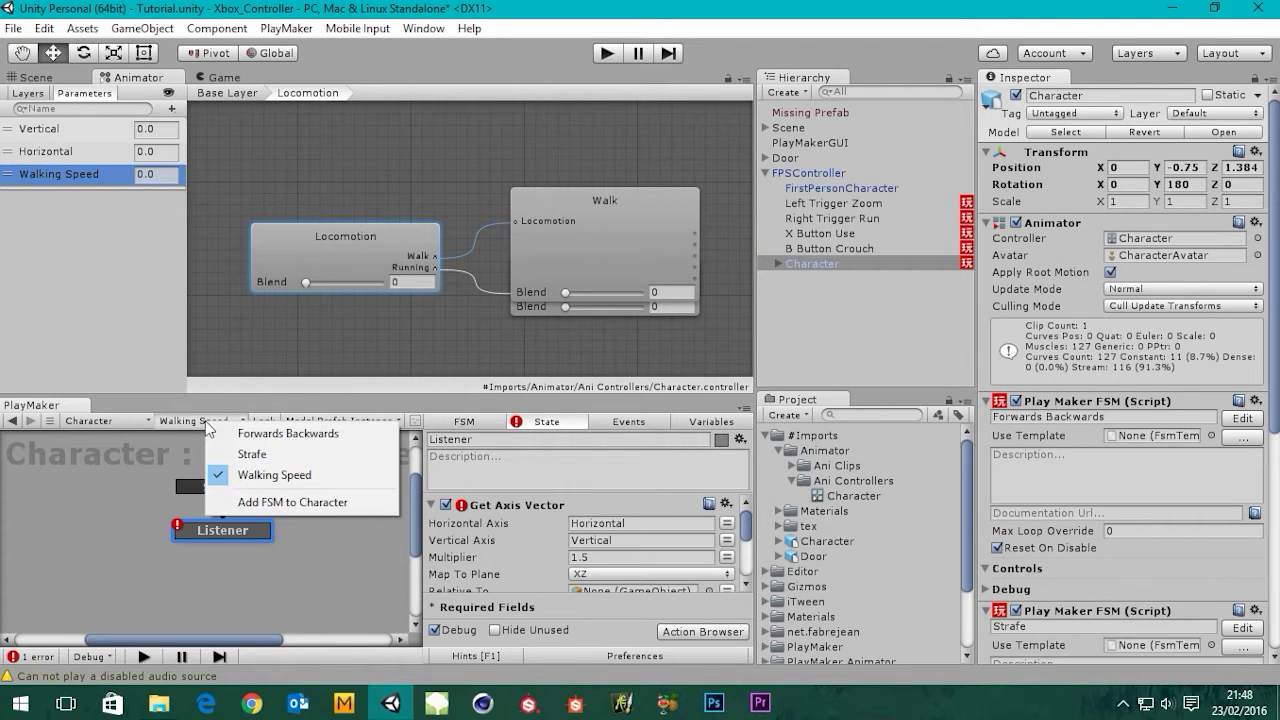
click(266, 435)
middle_drag(201, 509, 288, 514)
drag(746, 549, 746, 578)
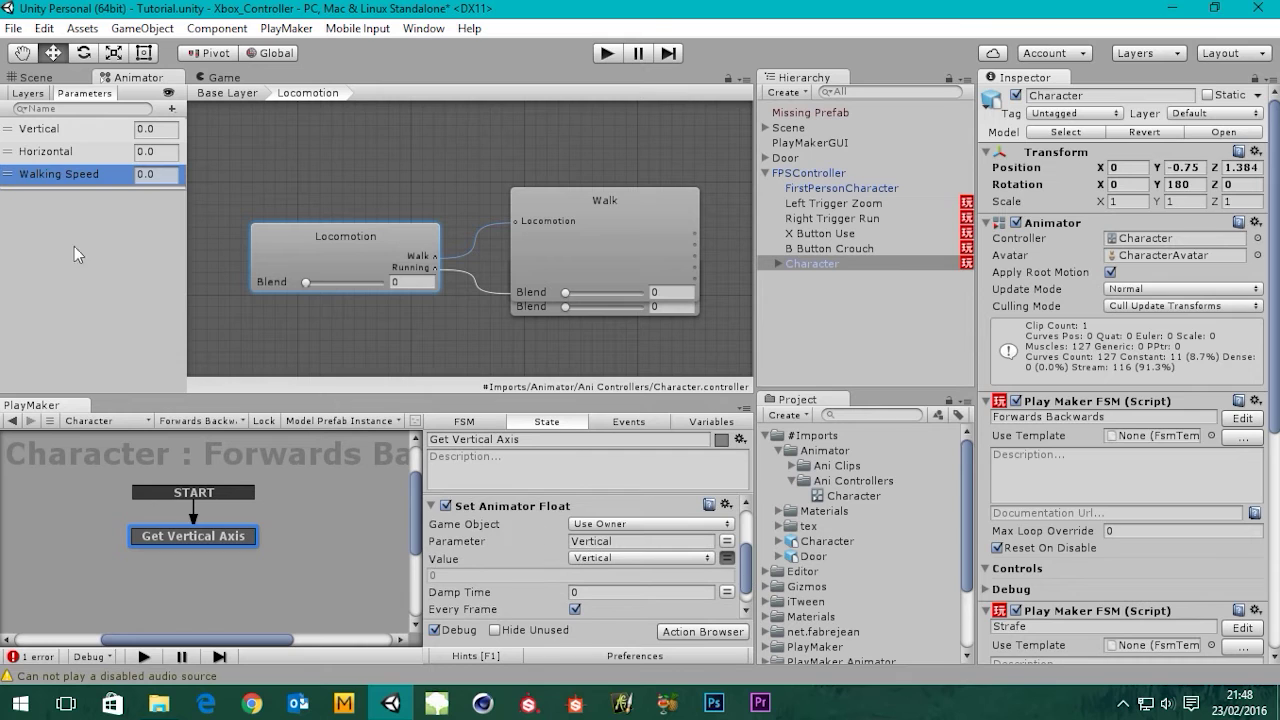
click(48, 131)
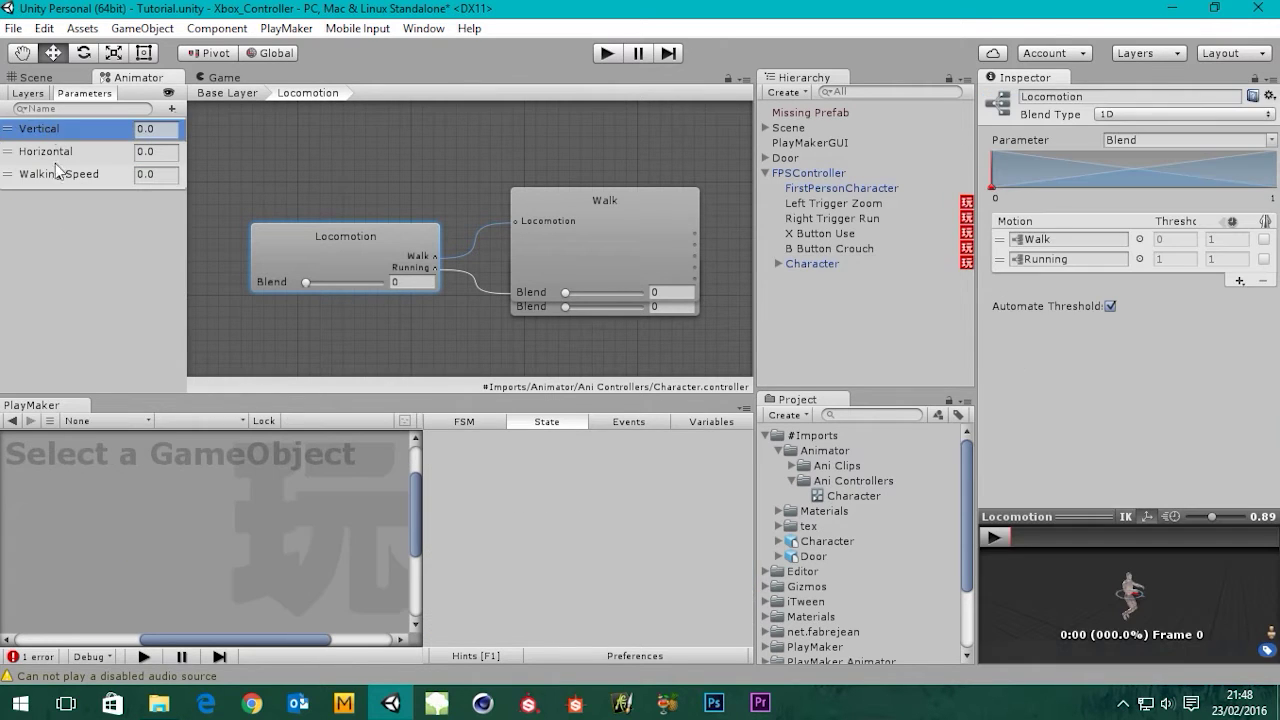
click(825, 267)
middle_drag(293, 485, 307, 499)
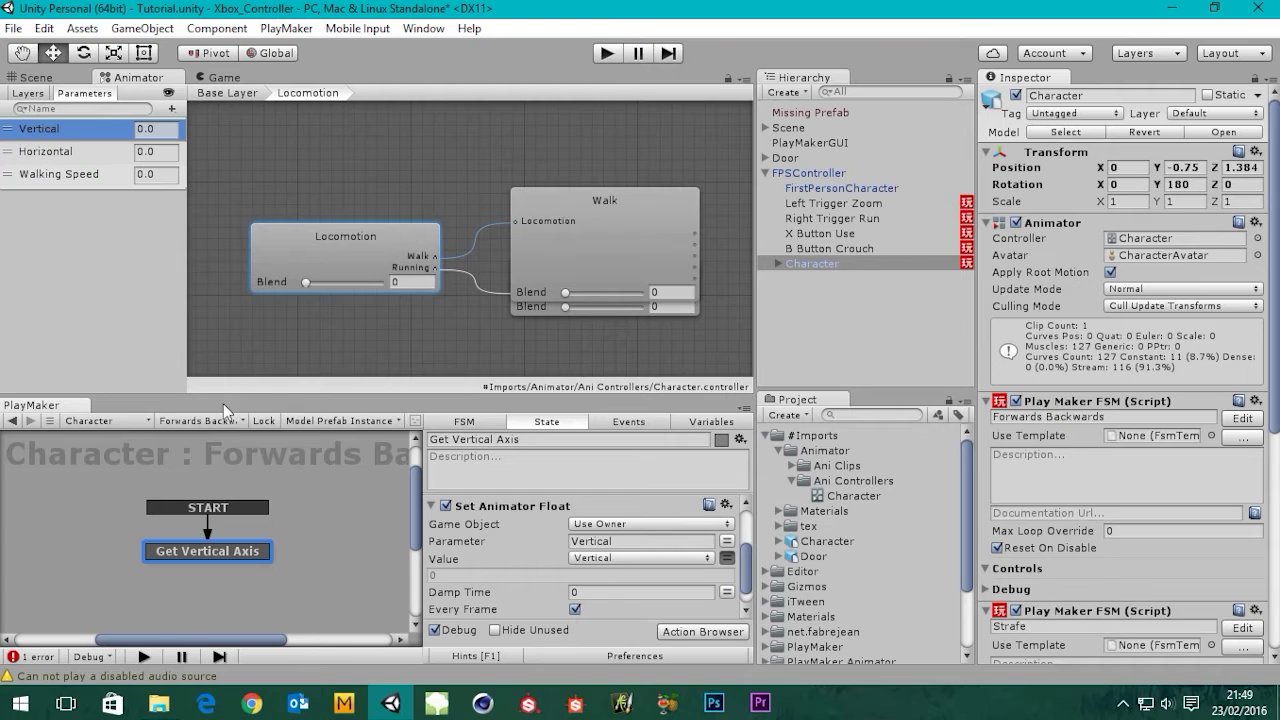
Examine the Character's Strafe FSM and its Set Animator Float action for the Horizontal parameter.
click(185, 421)
click(228, 453)
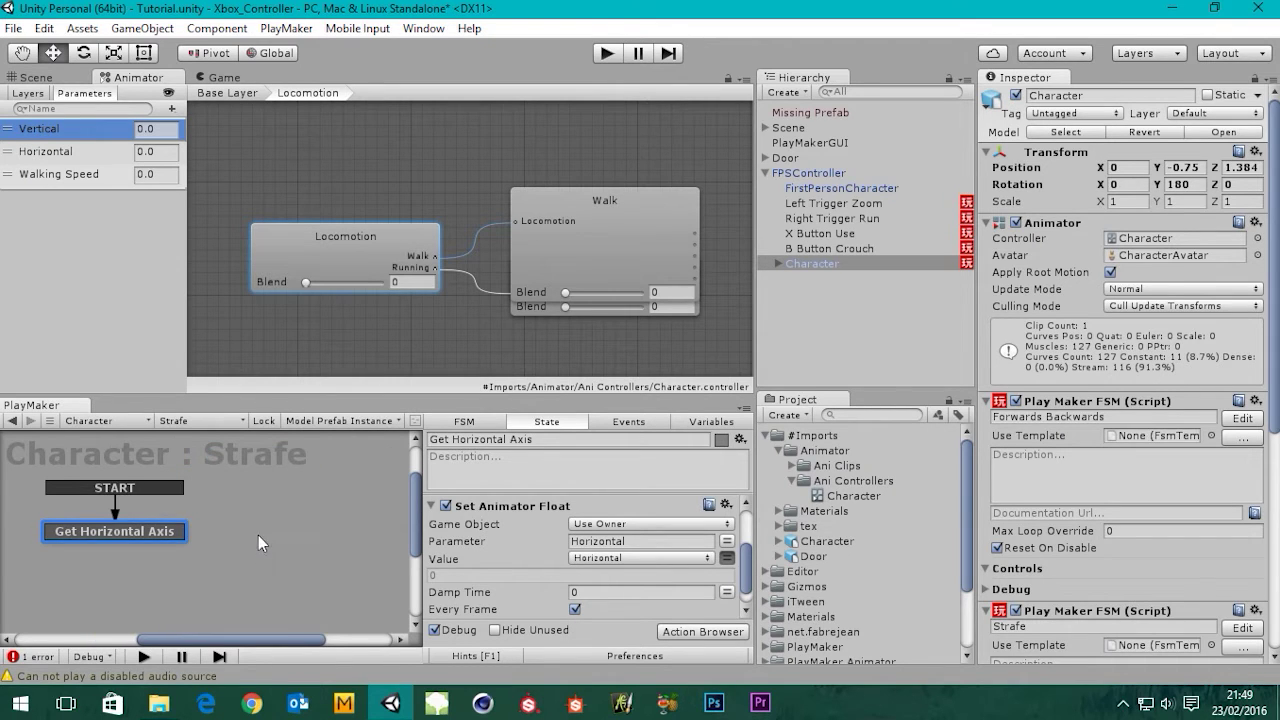
middle_drag(259, 536, 330, 545)
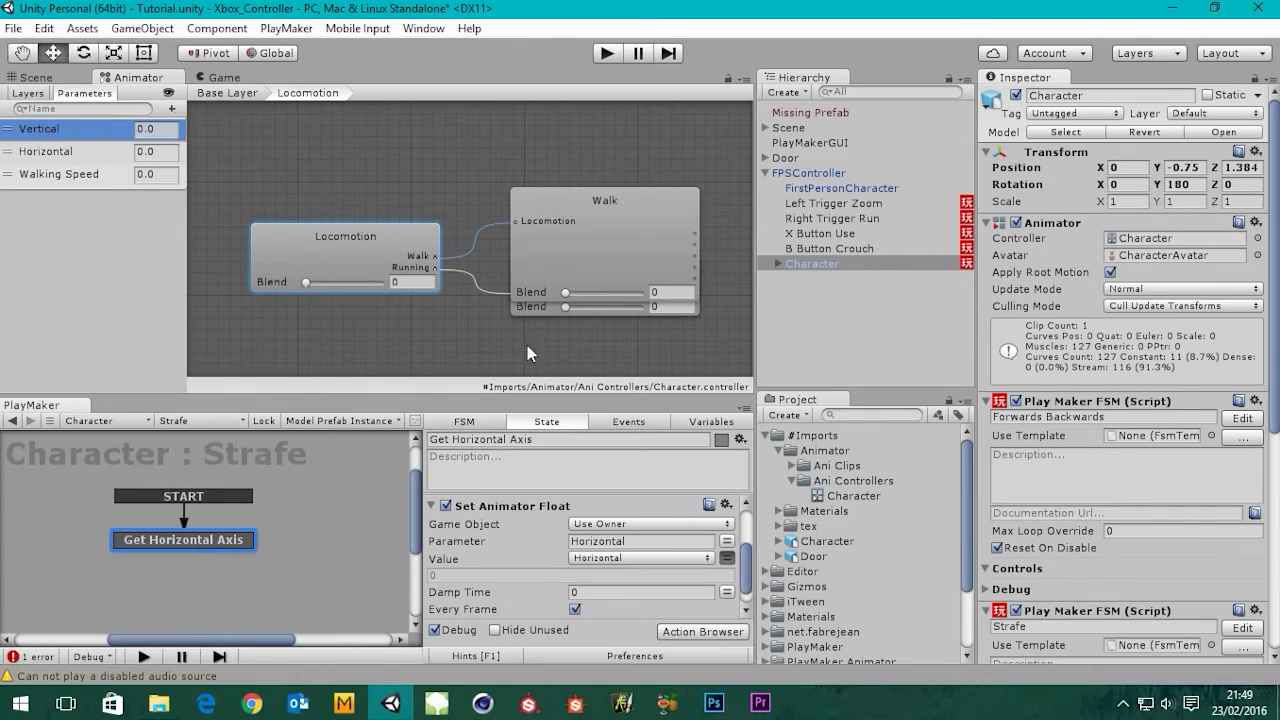
Examine the Get Axis Vector and Set Animator Float actions in the Character's Walking Speed FSM.
click(210, 422)
click(272, 479)
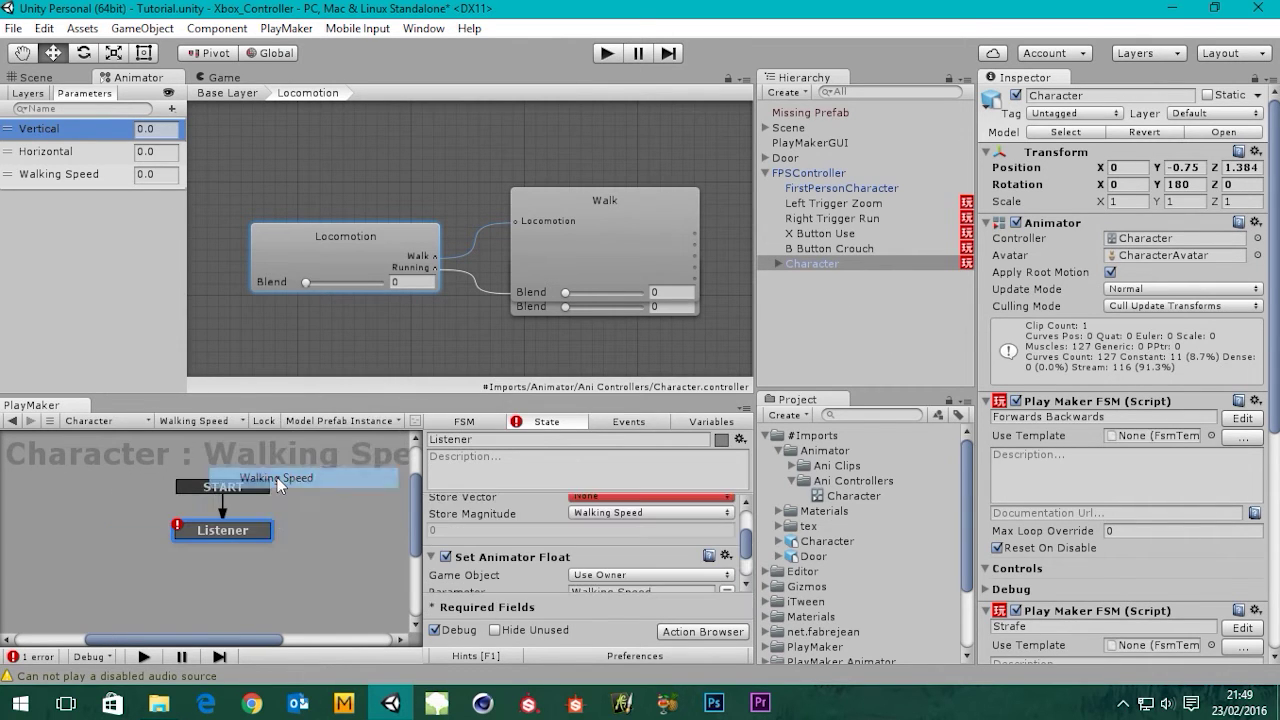
drag(746, 548, 751, 513)
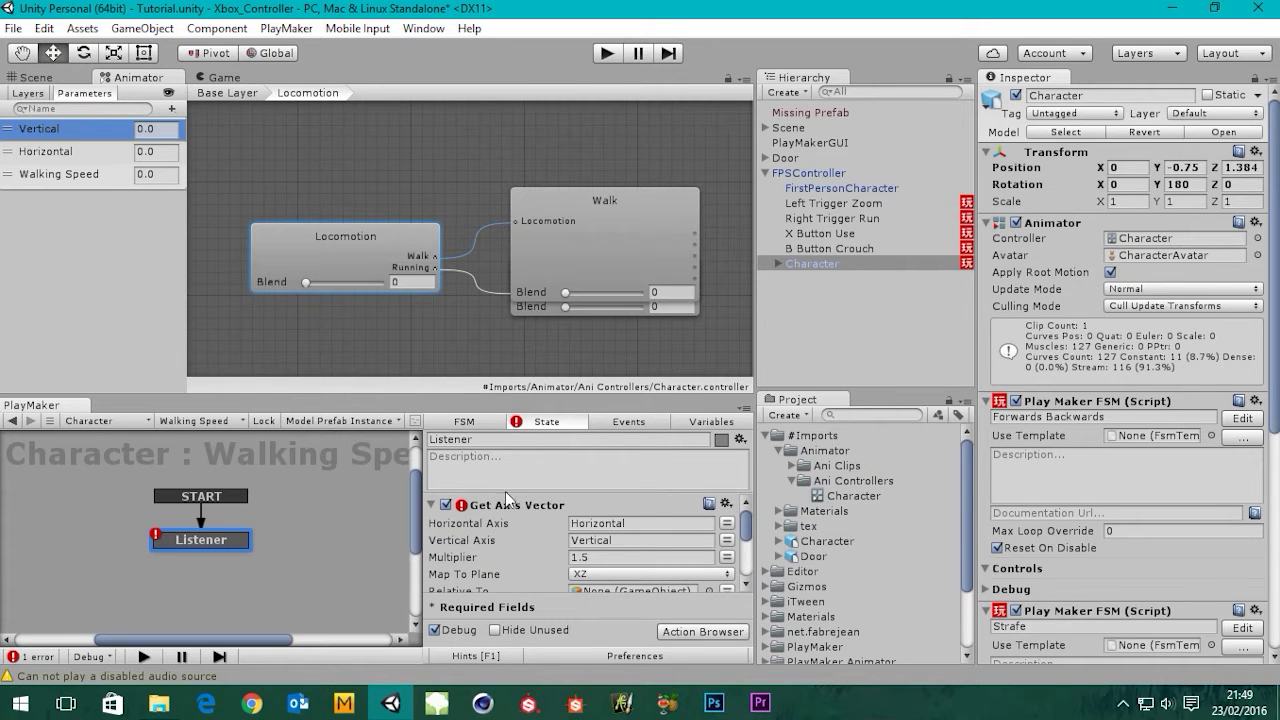
drag(509, 396, 499, 293)
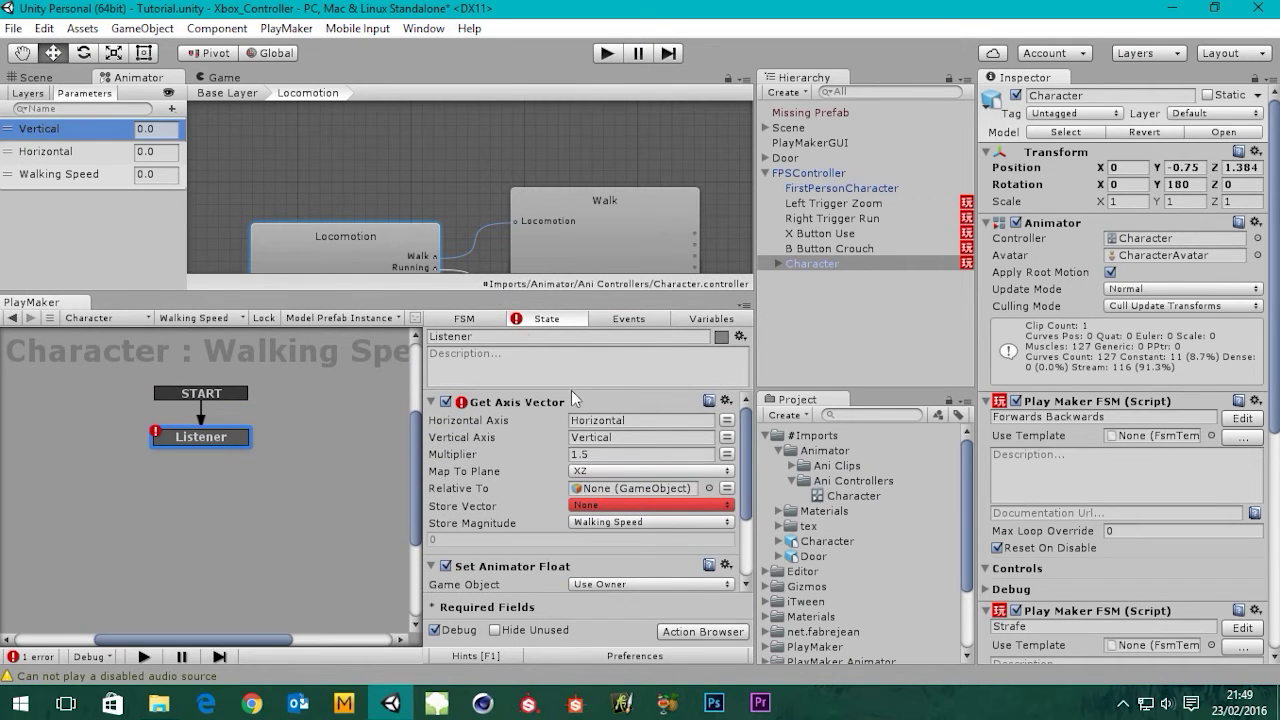
drag(747, 490, 750, 546)
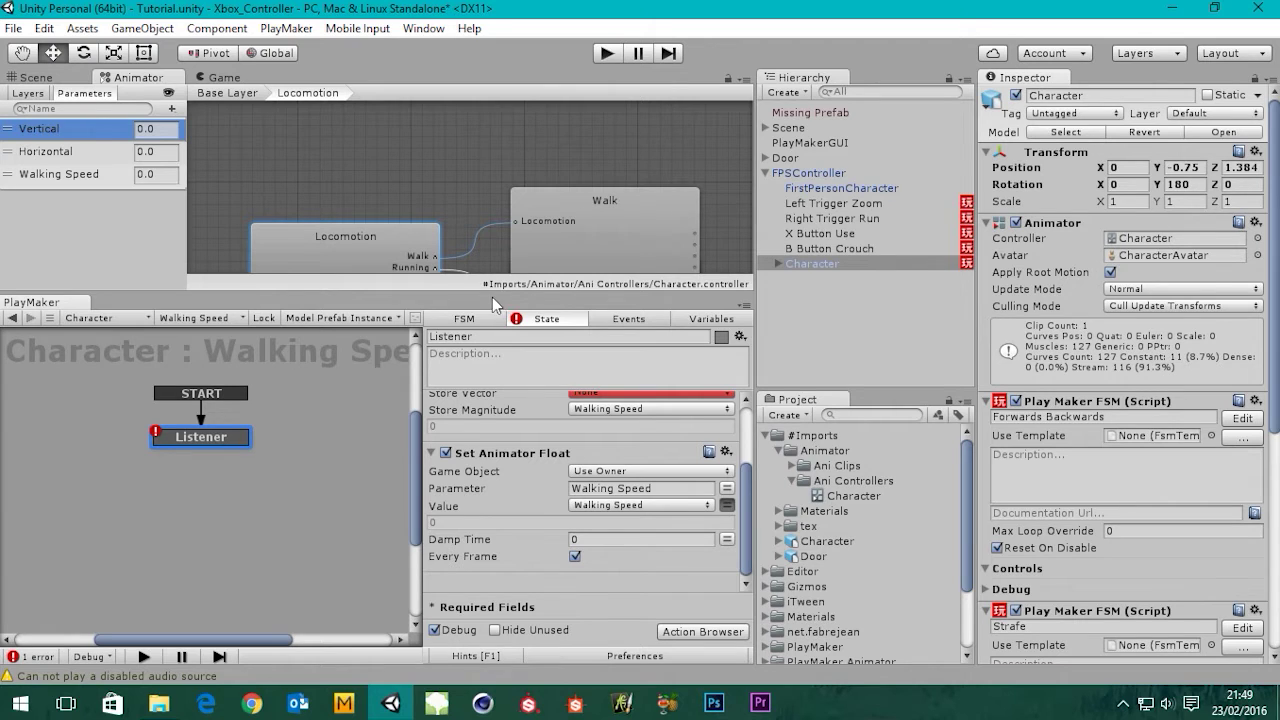
drag(489, 294, 473, 445)
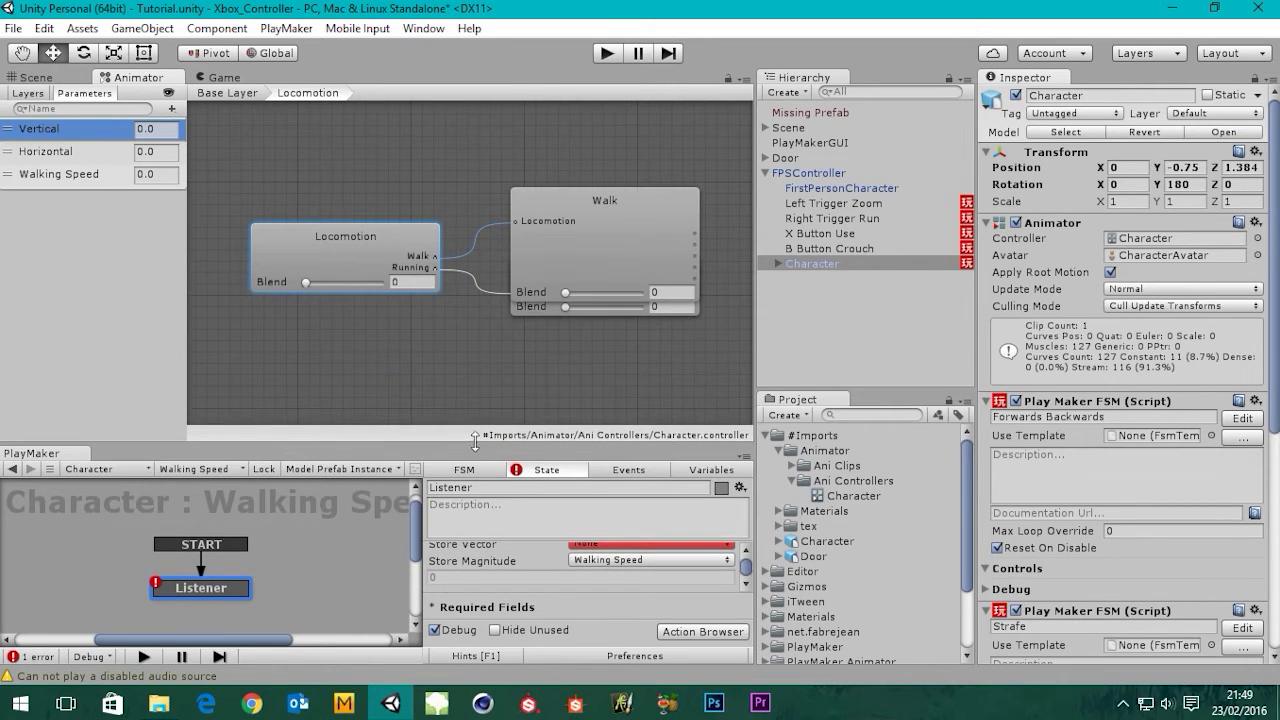
Inspect the Idle and Locomotion states in the animator's Base Layer and the blend tree inside Locomotion.
middle_drag(463, 172, 463, 168)
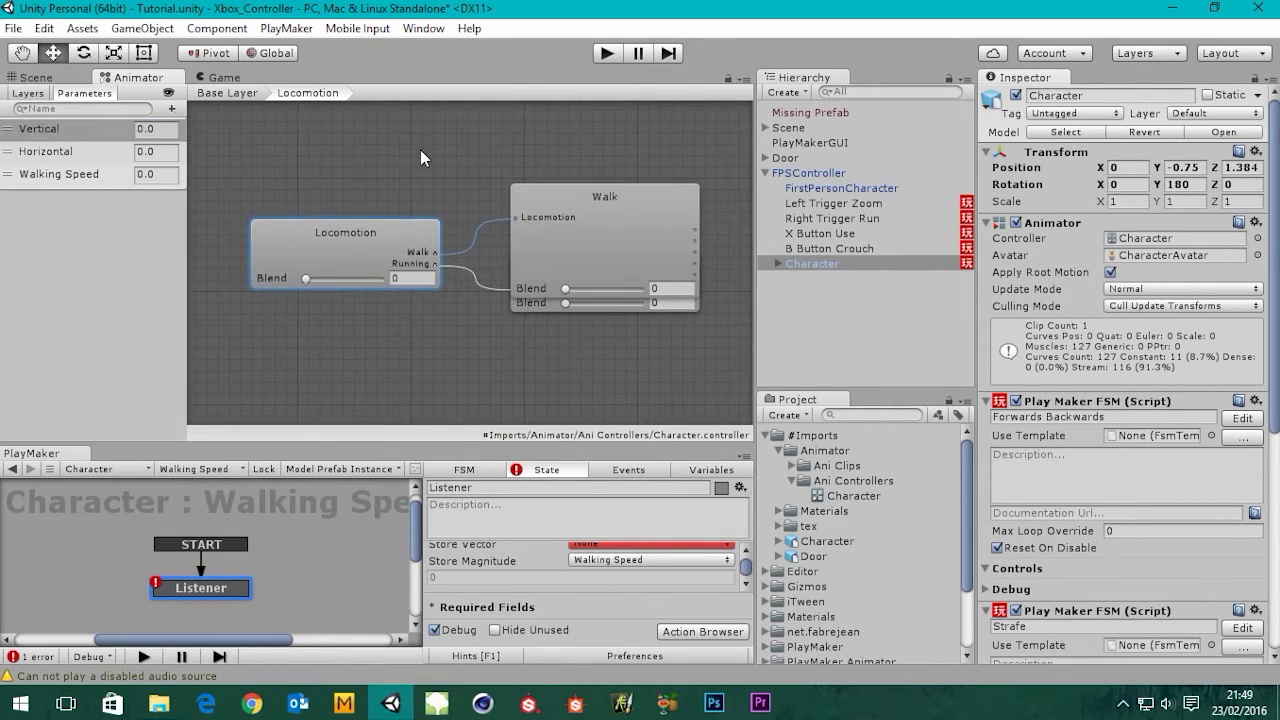
double_click(412, 149)
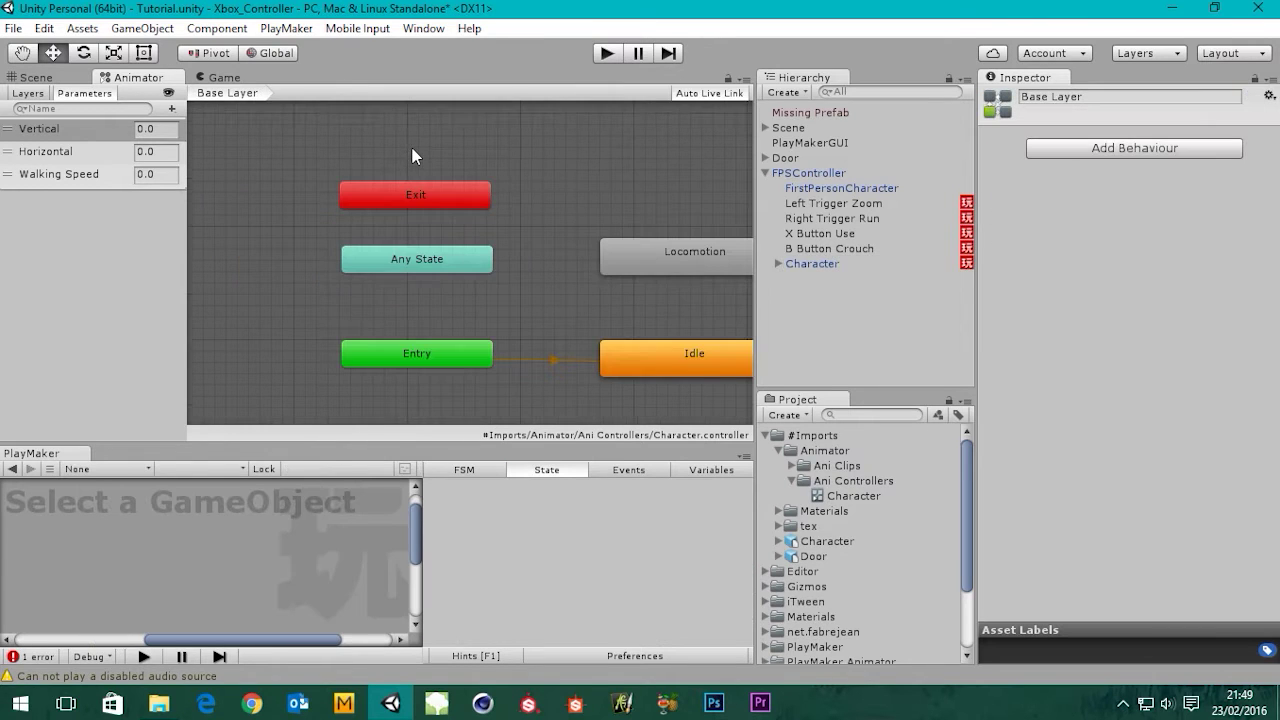
middle_drag(548, 290, 386, 243)
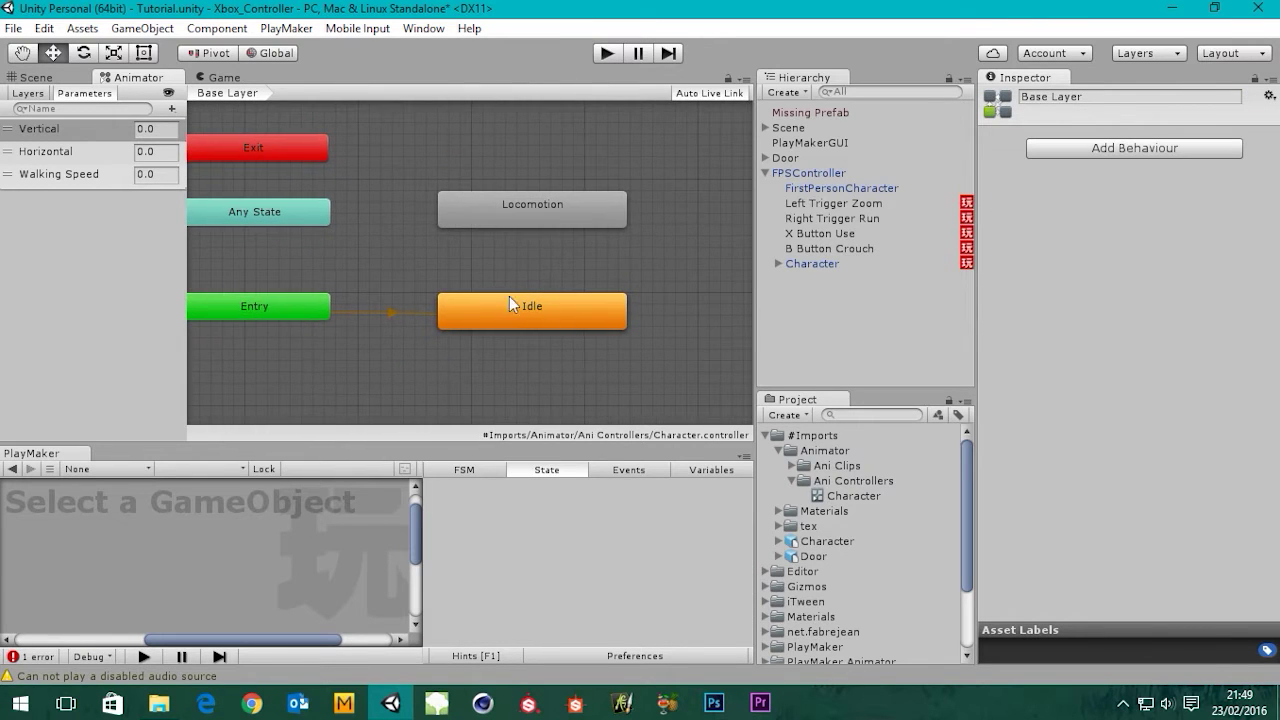
click(512, 306)
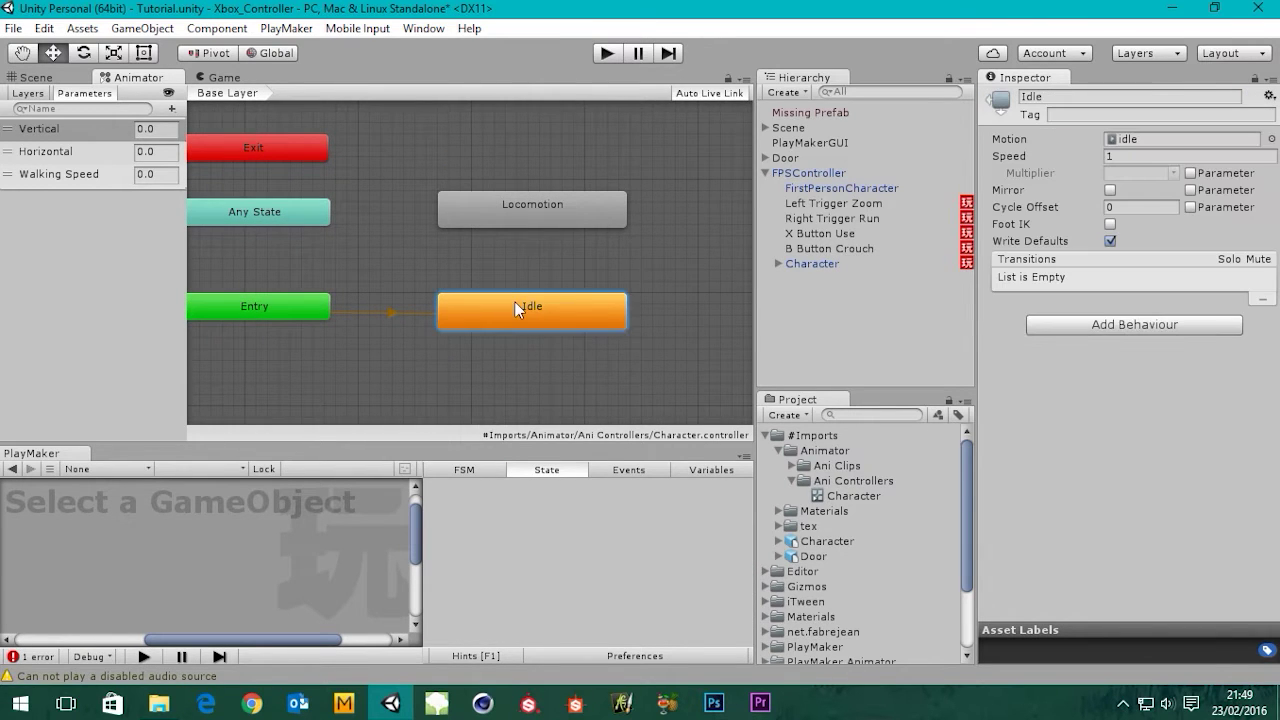
click(536, 206)
middle_drag(535, 209, 527, 237)
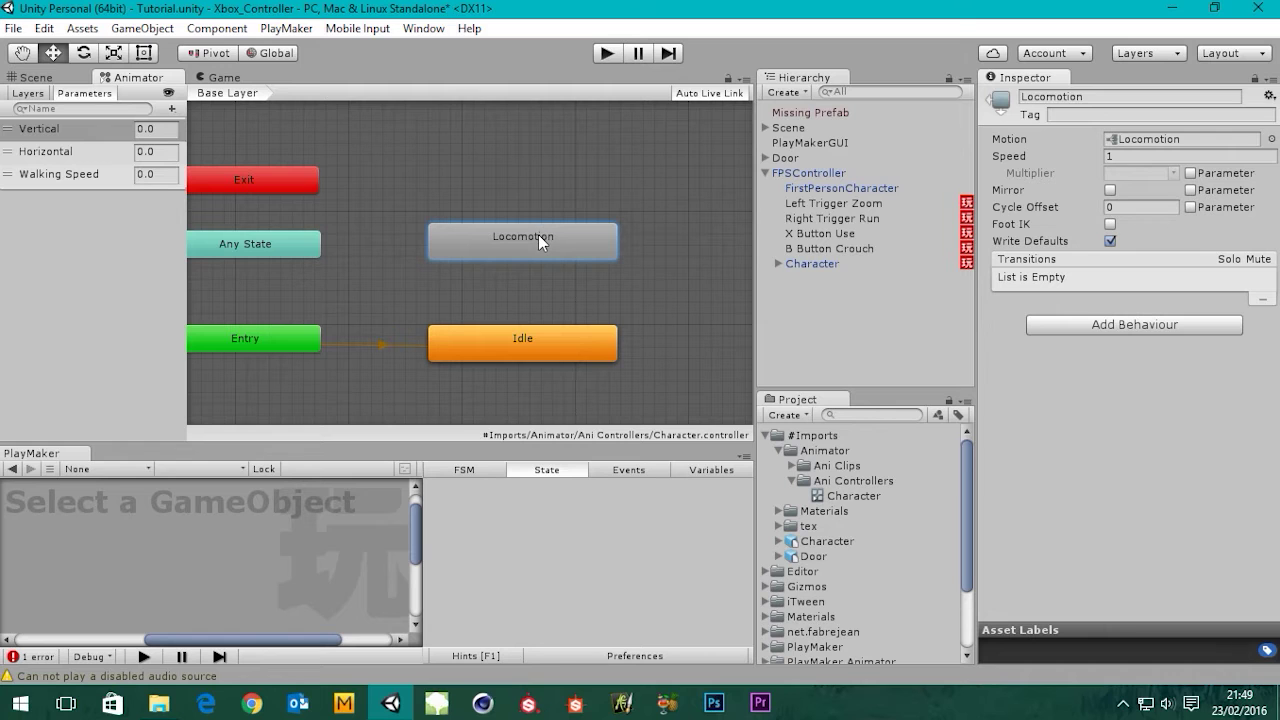
double_click(521, 239)
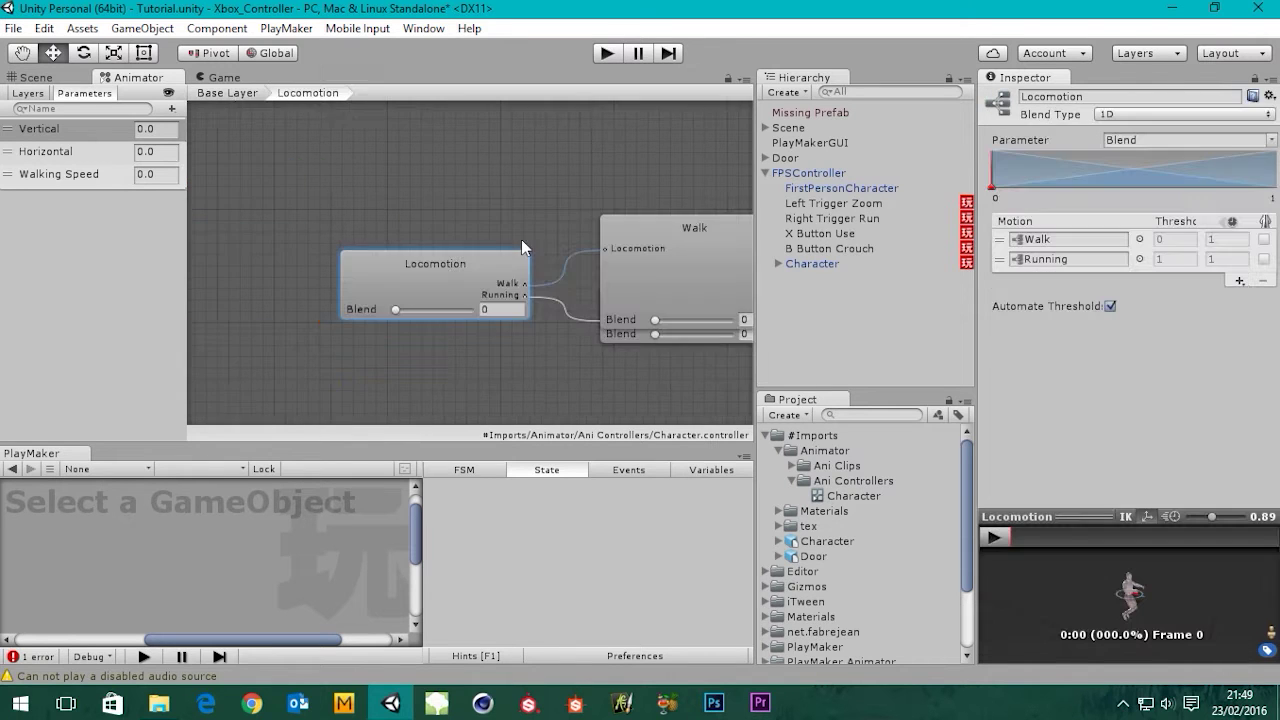
middle_drag(633, 288, 556, 257)
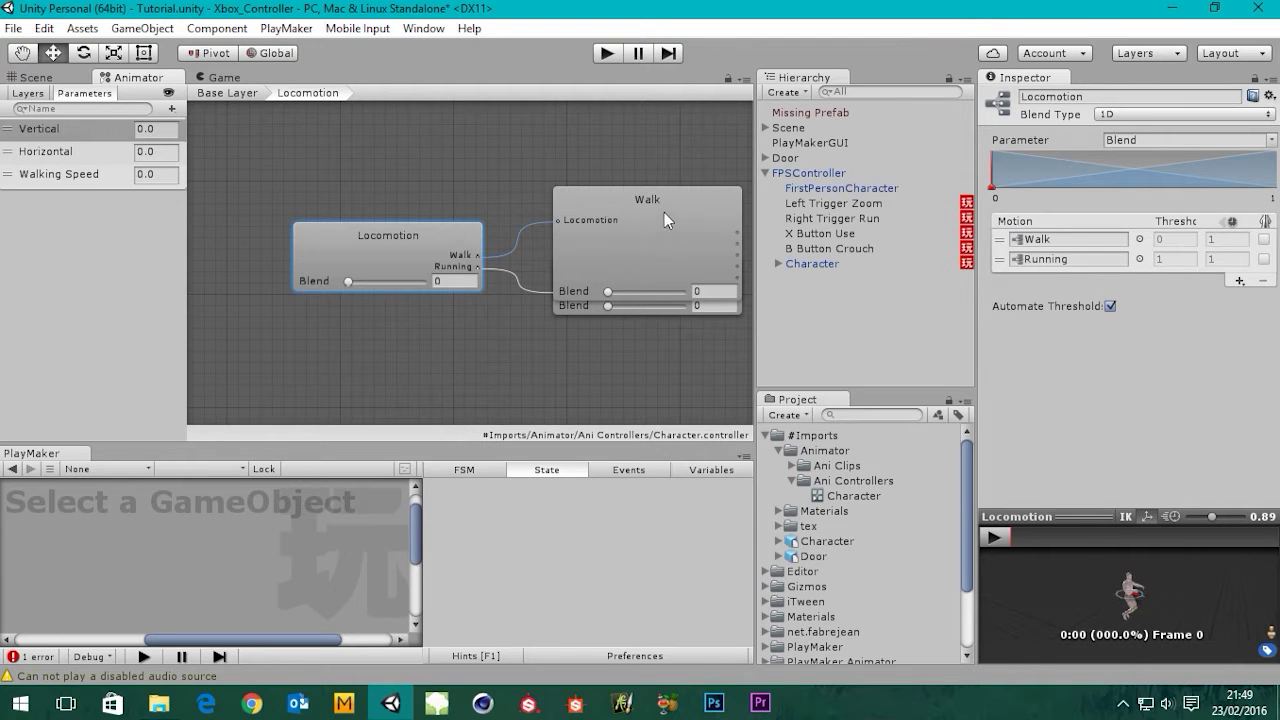
middle_drag(603, 286, 565, 279)
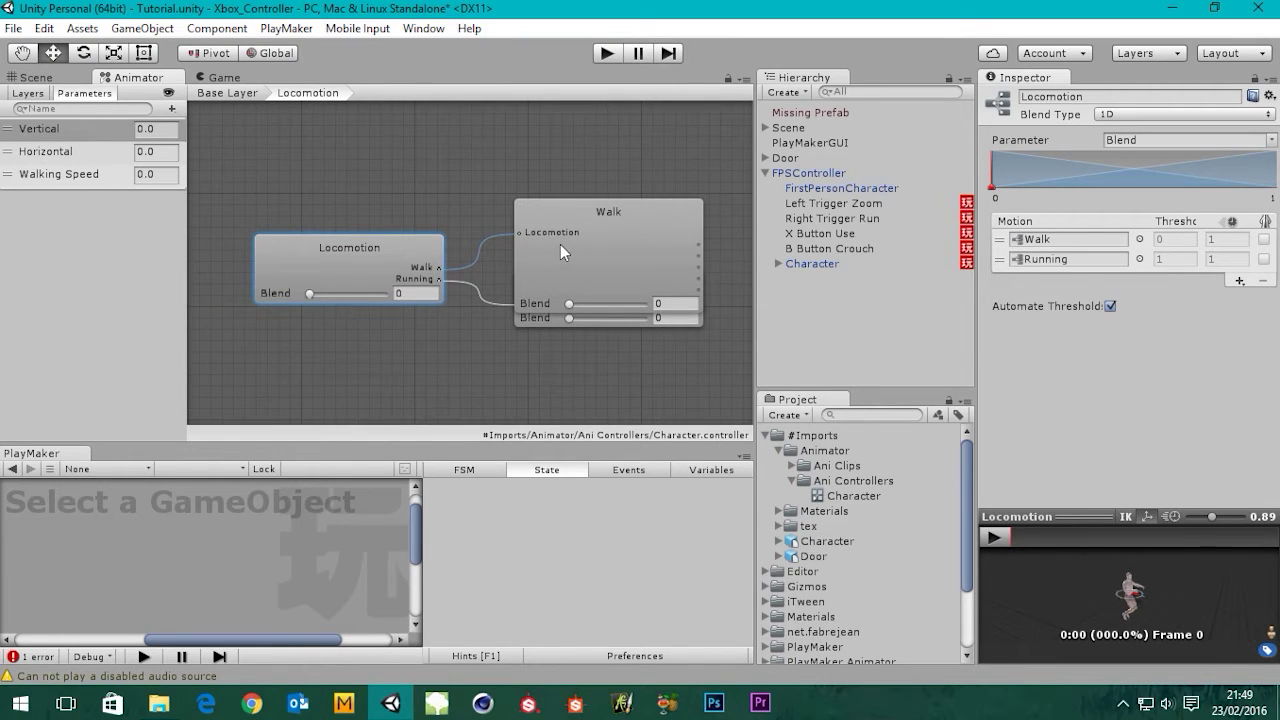
Return to the Base Layer and delete the existing Locomotion state.
middle_drag(376, 242, 385, 290)
double_click(435, 379)
middle_drag(559, 262, 398, 276)
right_click(505, 274)
click(556, 370)
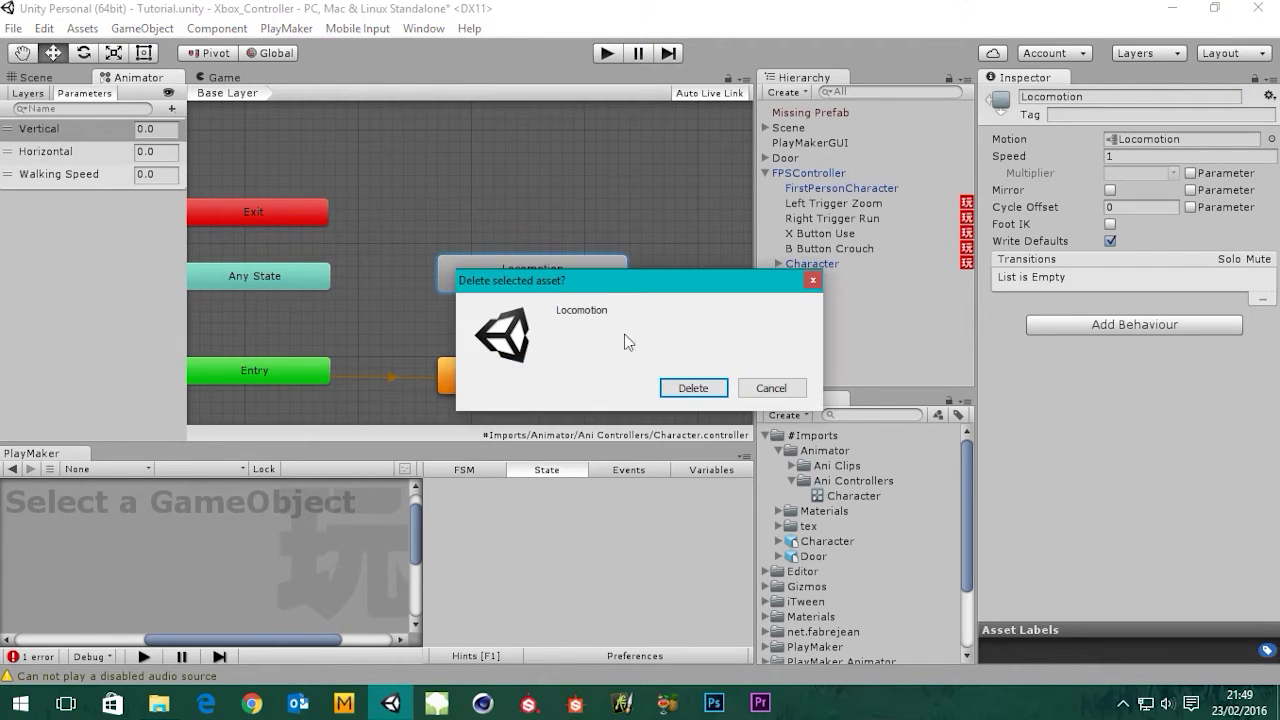
click(692, 390)
Create a state from a new blend tree in the Base Layer and place it directly above Idle.
middle_drag(561, 318, 514, 312)
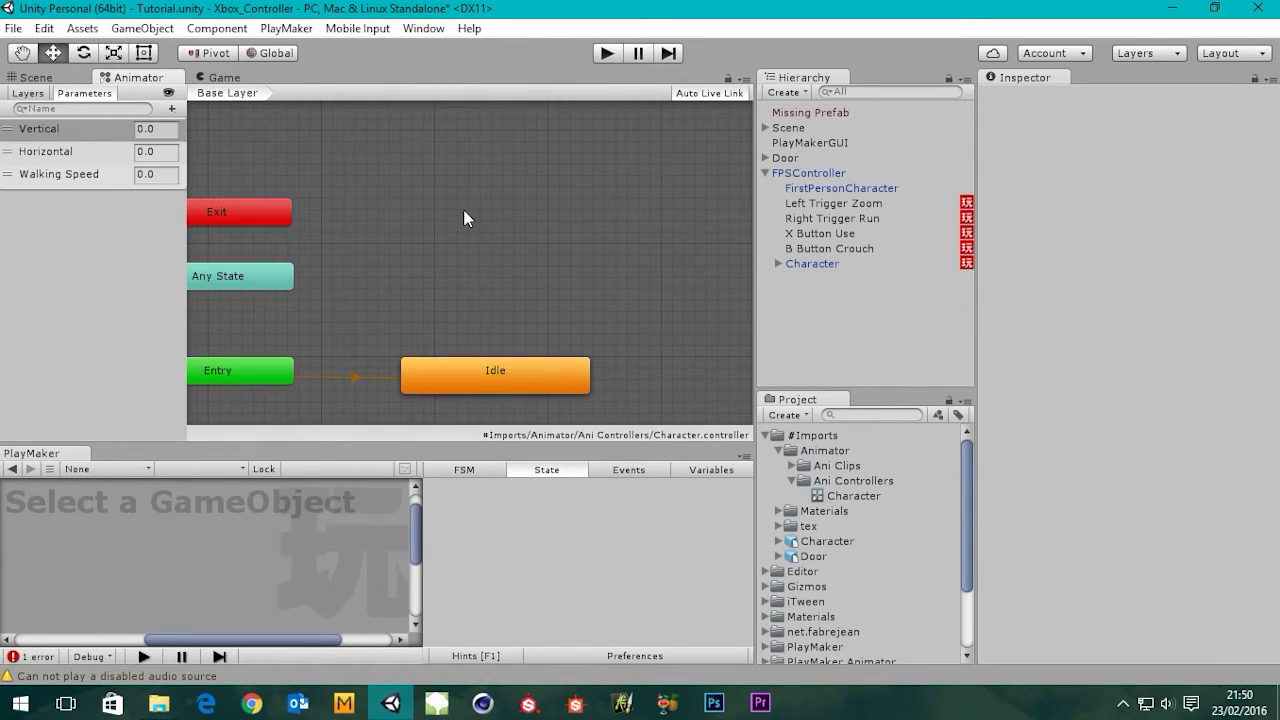
right_click(484, 250)
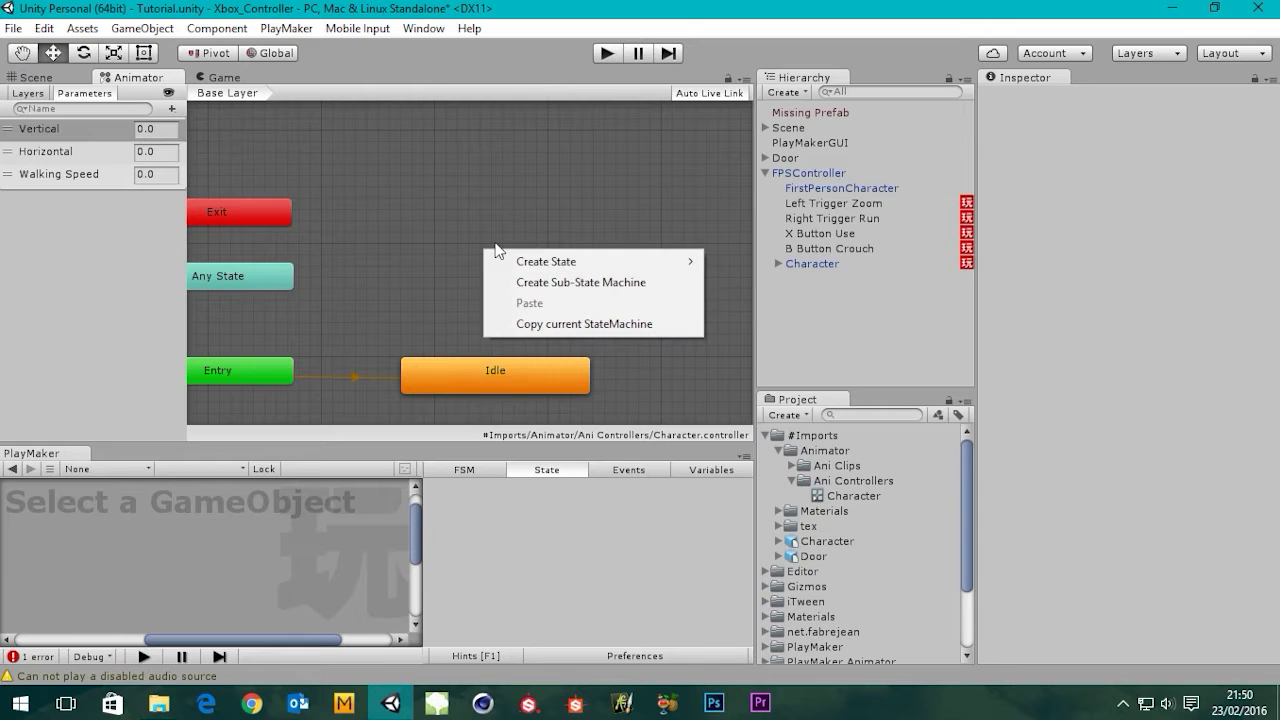
mouse_move(665, 268)
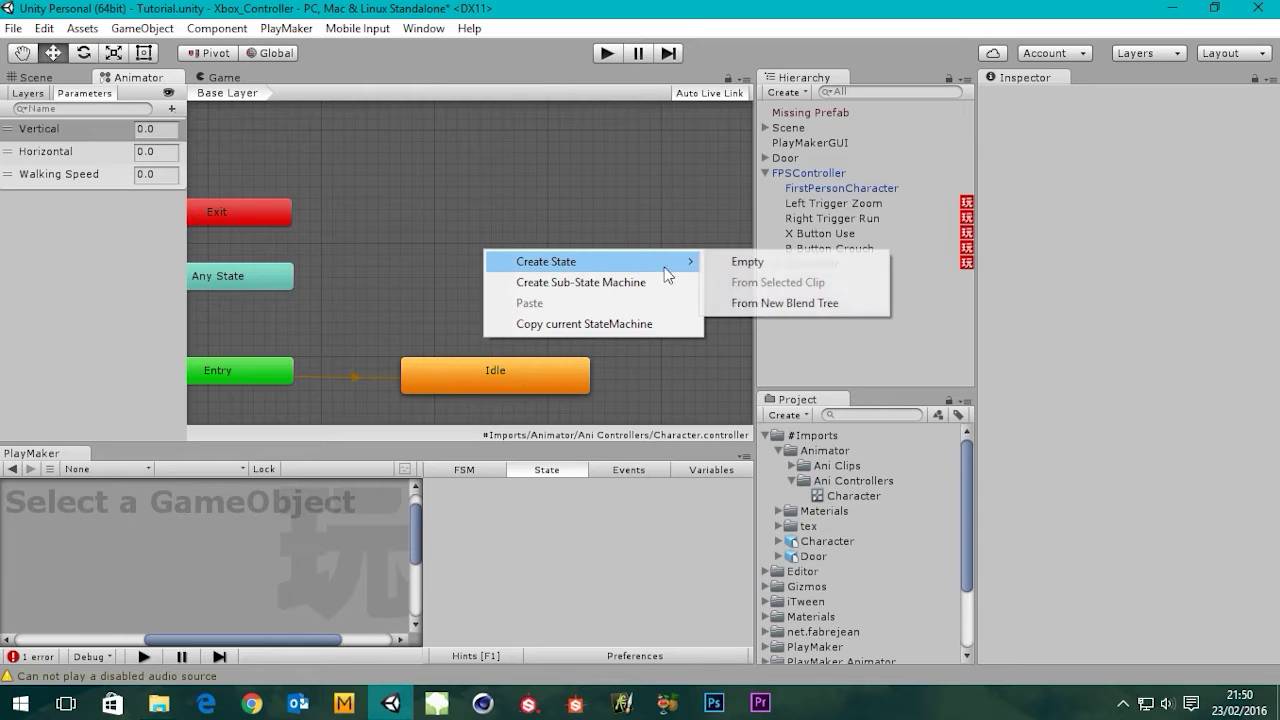
click(761, 306)
drag(636, 275, 544, 288)
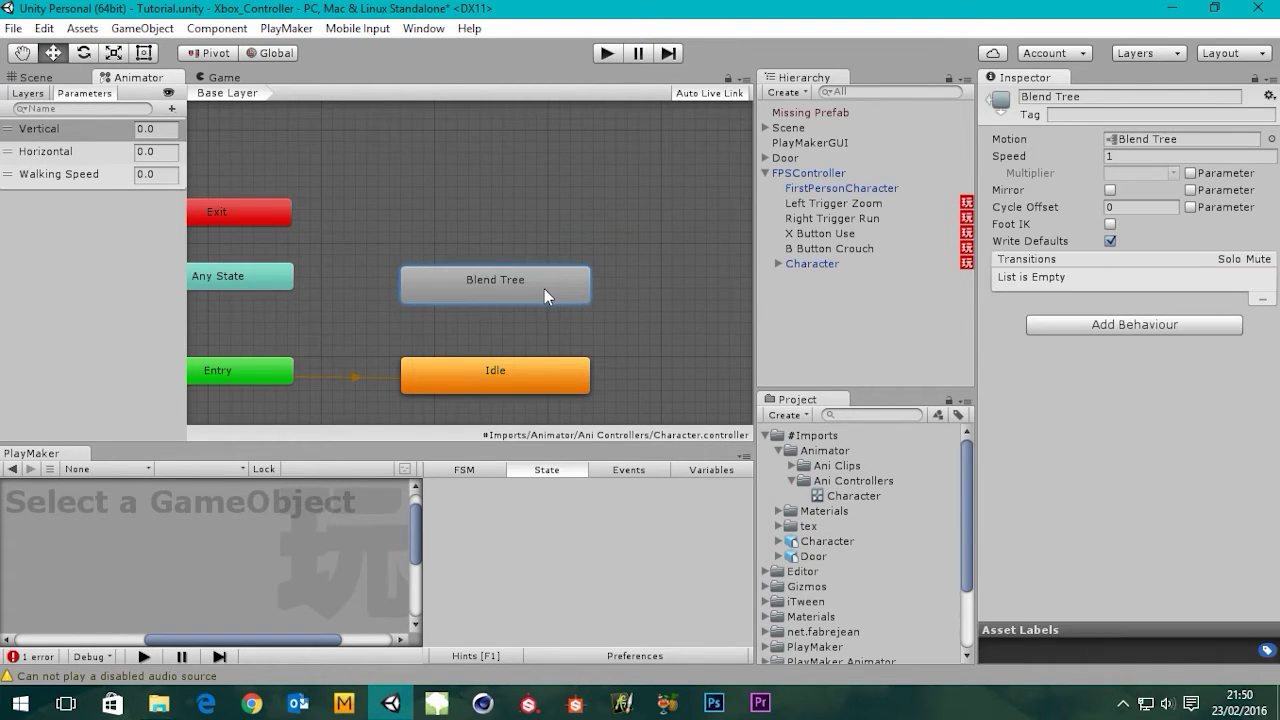
Rename the new blend tree state to Locomotion.
click(1068, 96)
text(Lo)
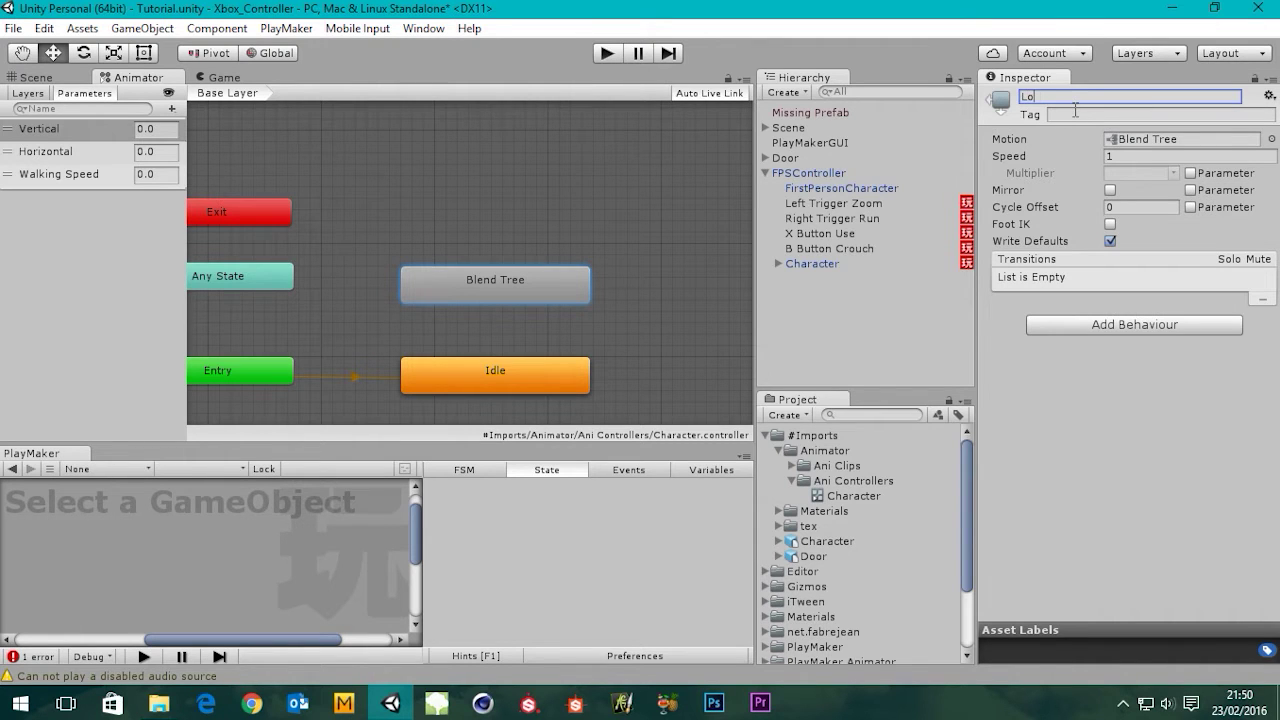
text(comotion)
key(Return)
Open the Locomotion state and rename the blend tree inside it to Locomotion.
double_click(514, 286)
drag(597, 279, 354, 243)
click(1102, 95)
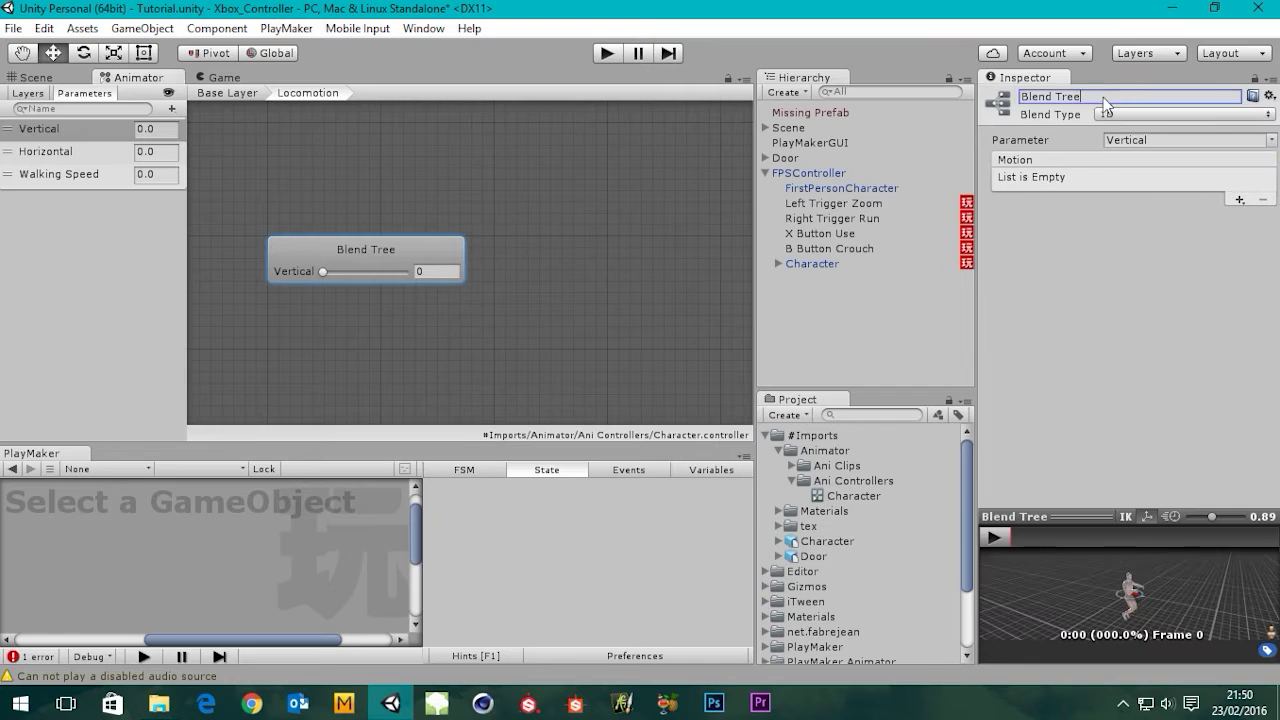
text(Locomotion)
key(Return)
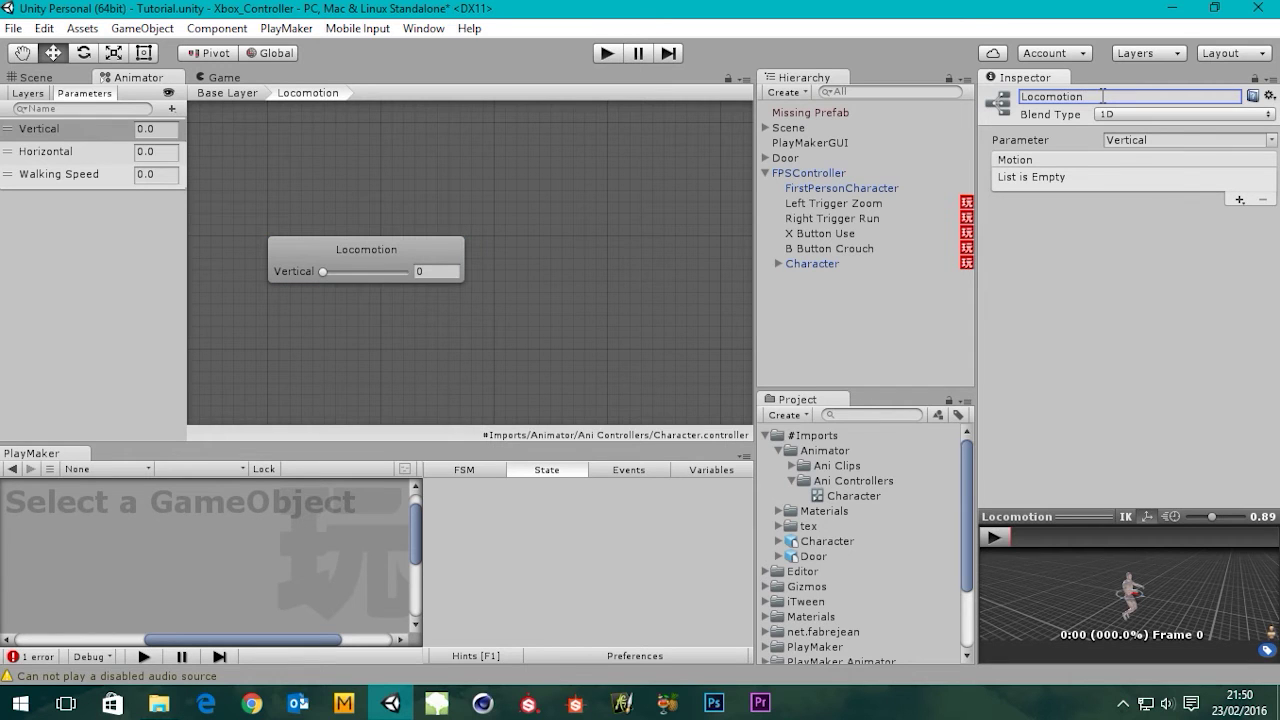
Add a child blend tree to the Locomotion node and name it Walk.
right_click(373, 249)
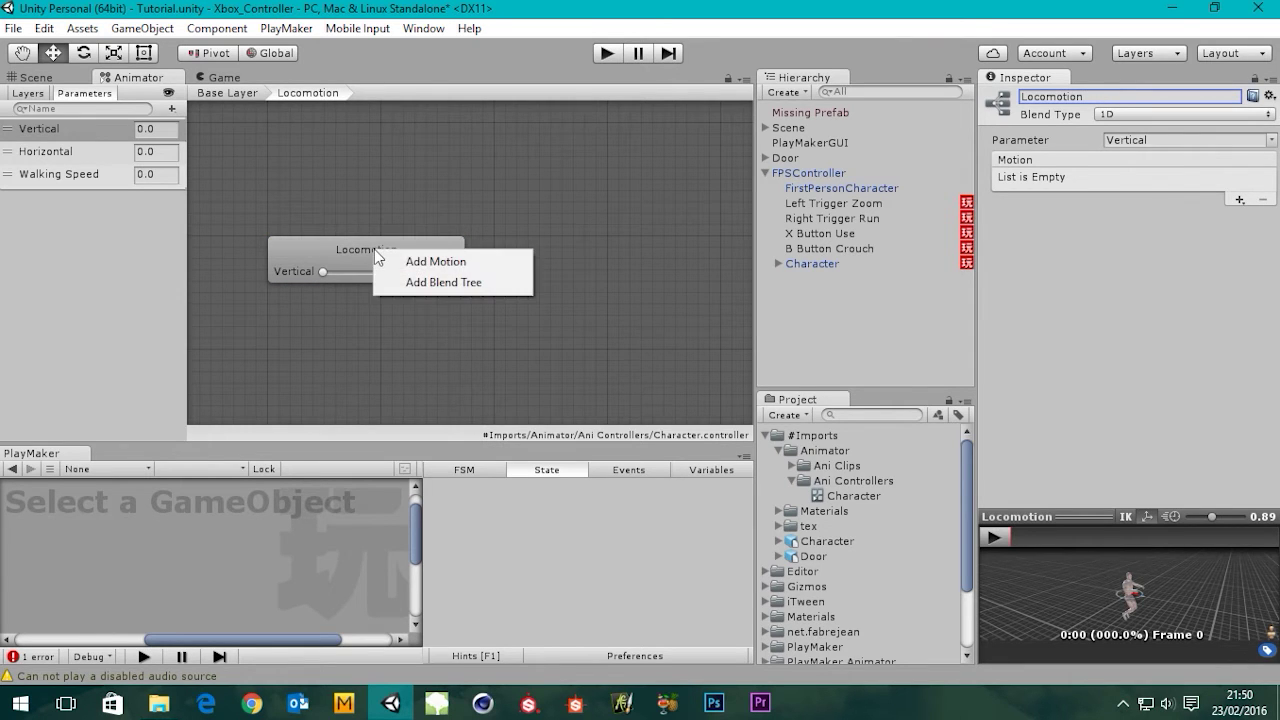
click(441, 282)
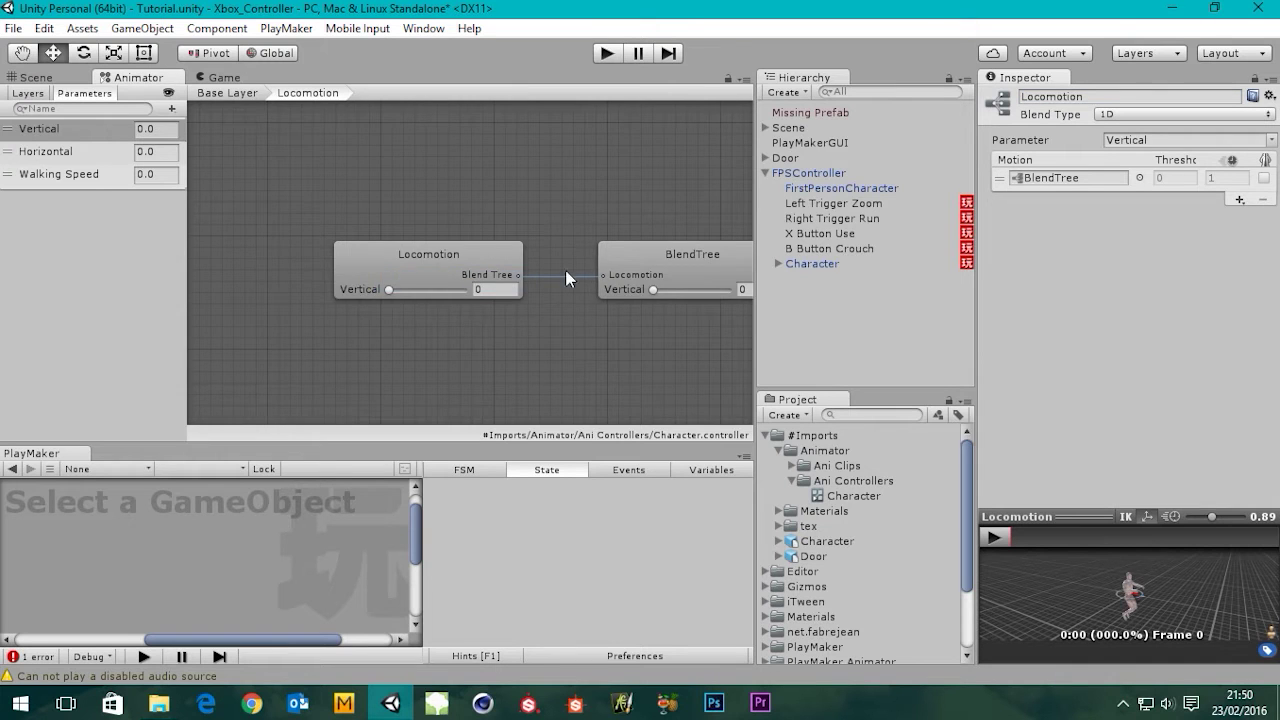
click(530, 237)
click(1059, 96)
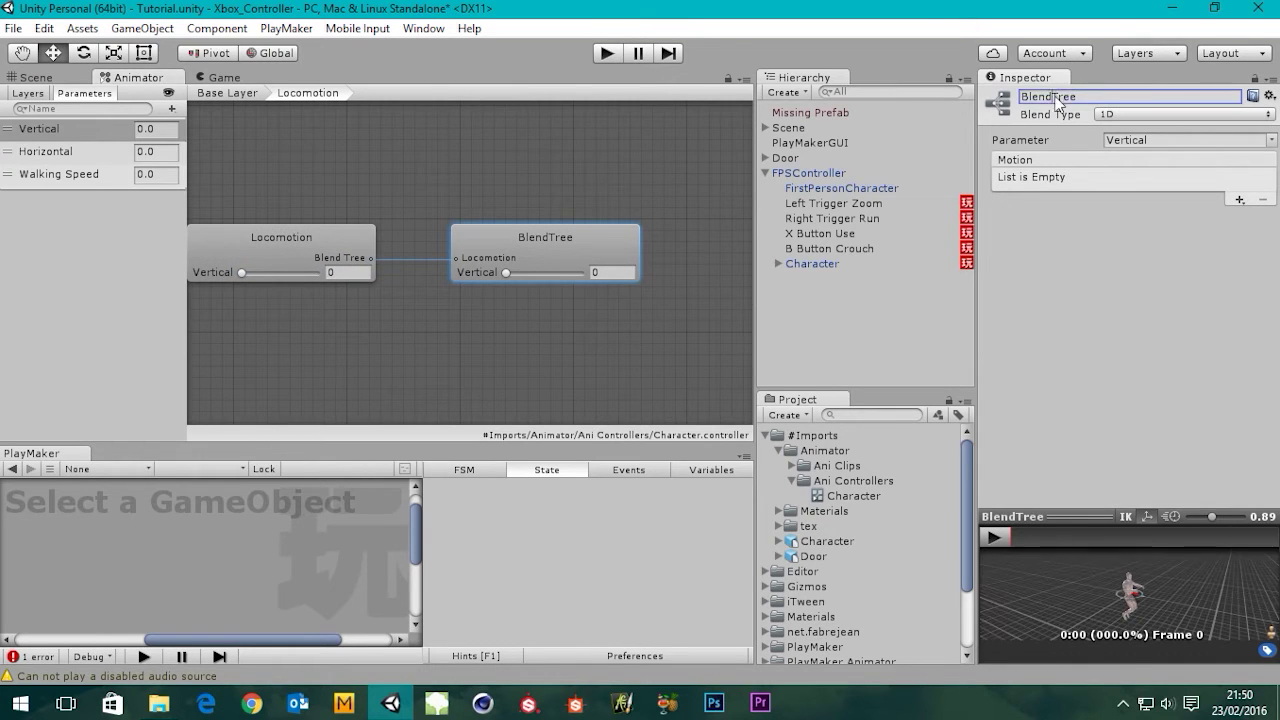
text(Walk)
key(Return)
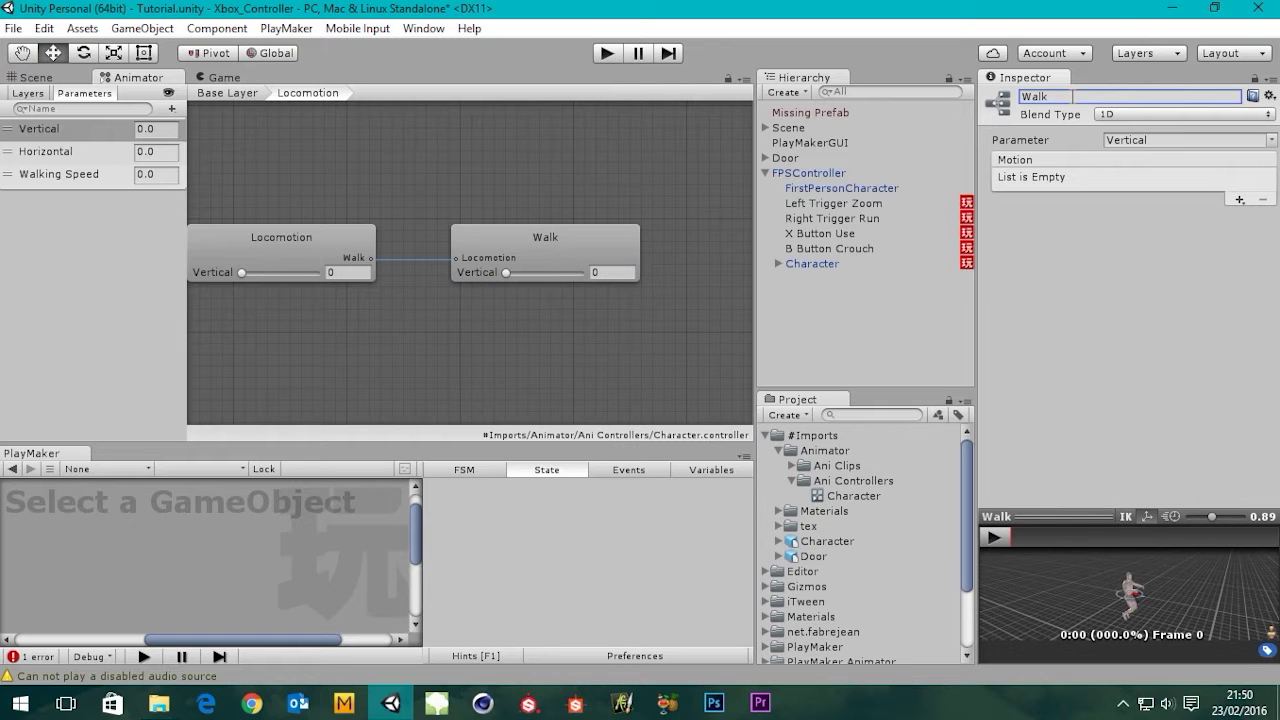
Set the Walk blend tree's blend type to 2D Simple Directional.
click(323, 248)
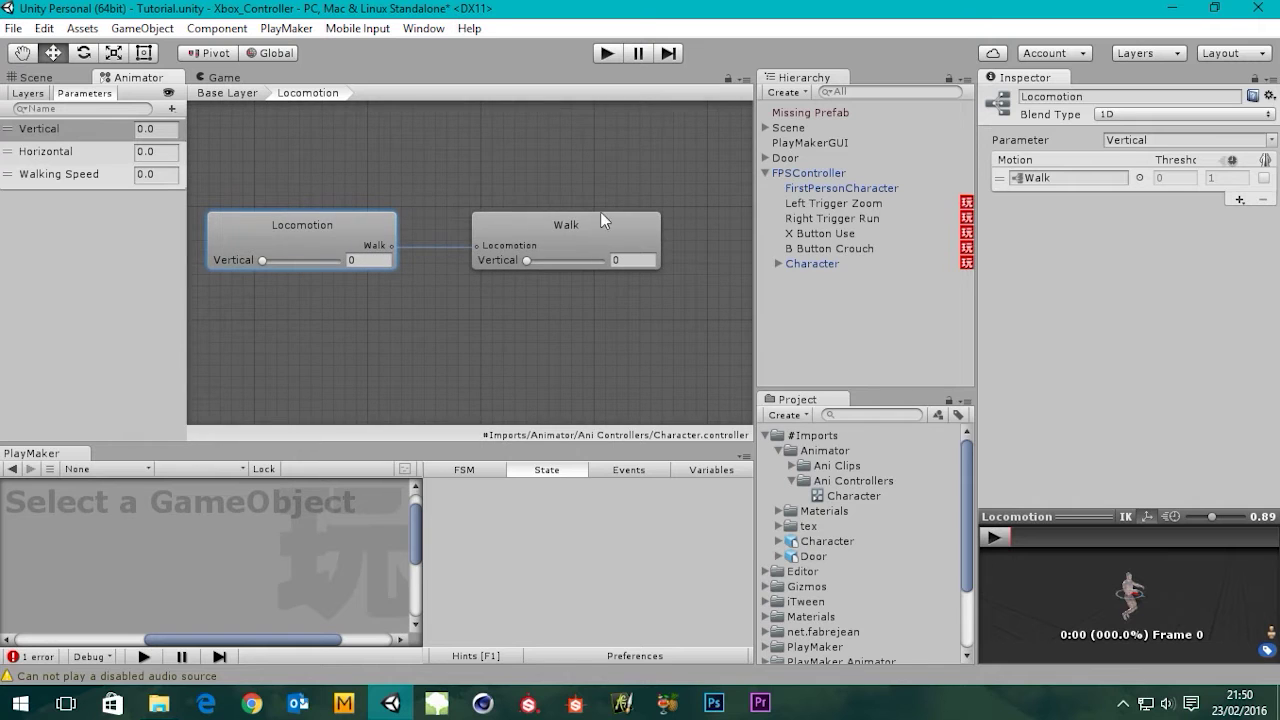
click(568, 224)
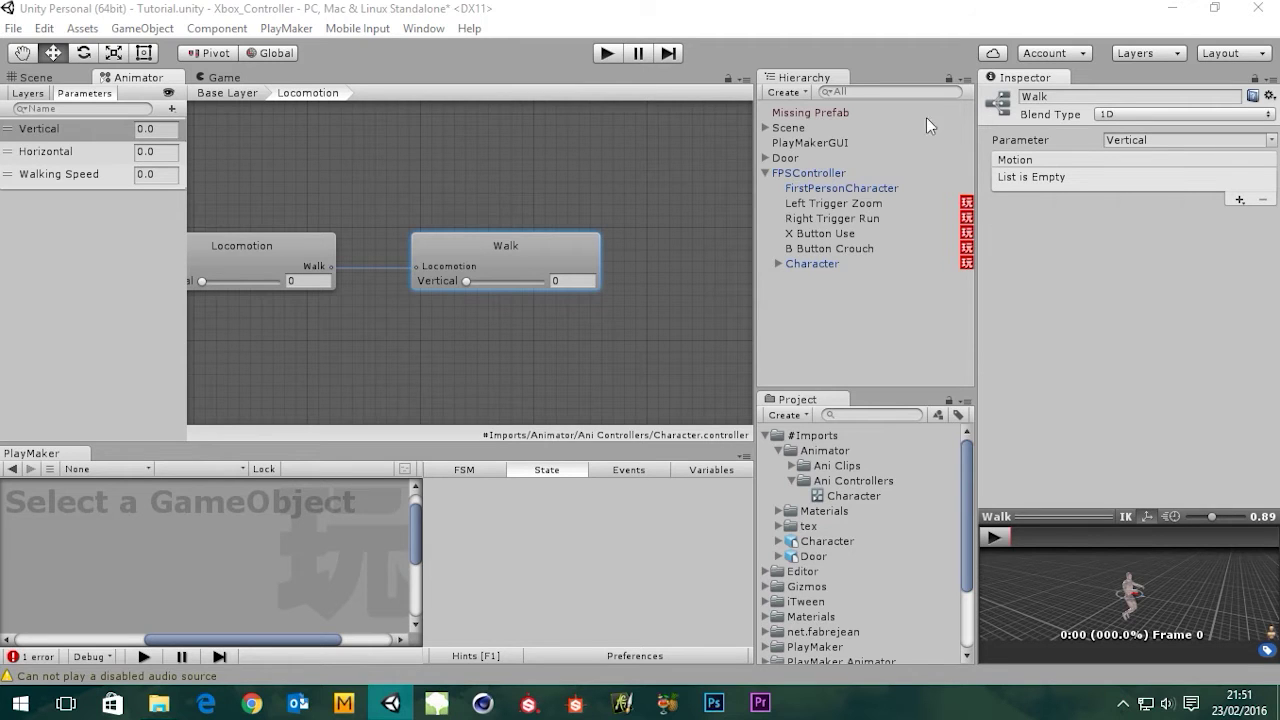
click(1113, 115)
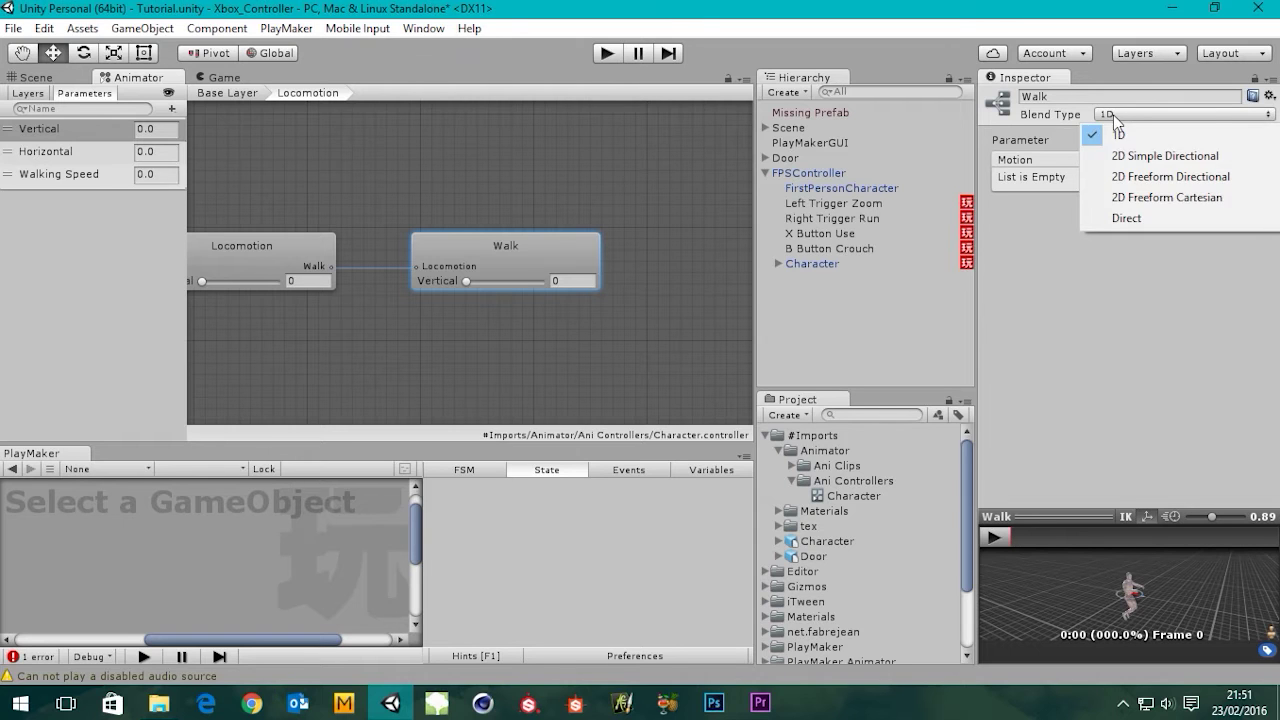
click(1147, 163)
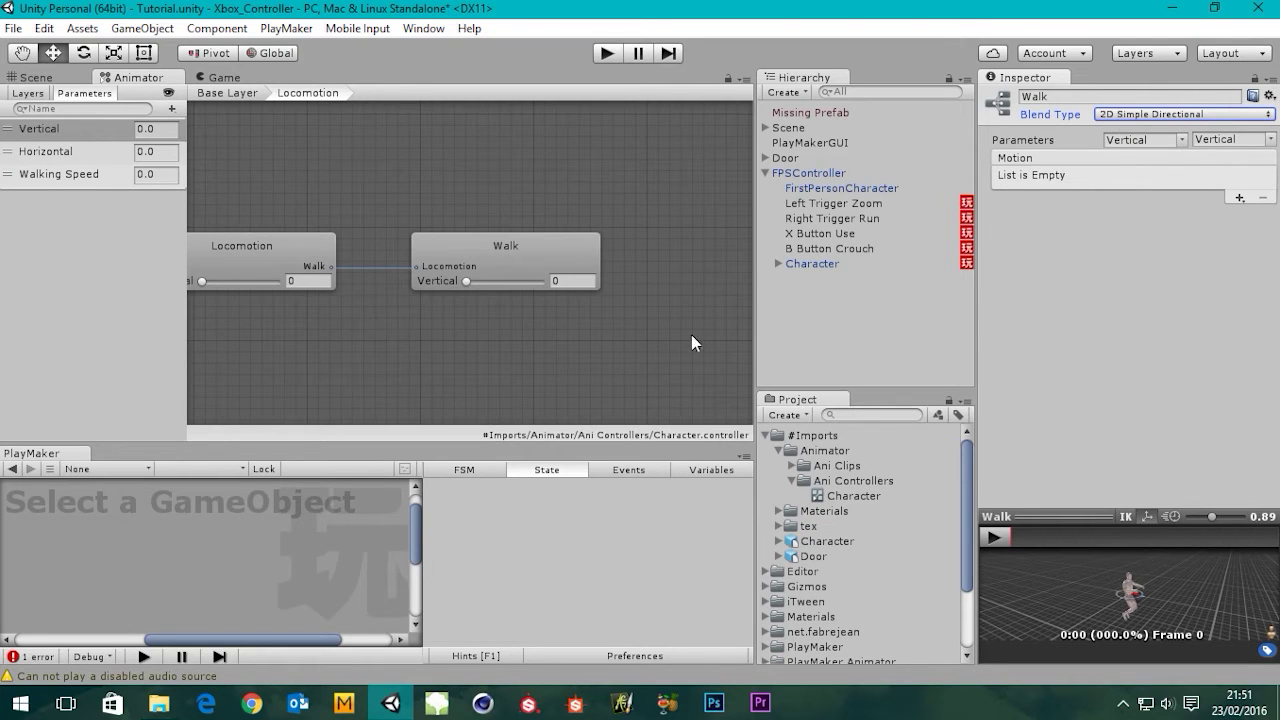
middle_drag(659, 273, 611, 296)
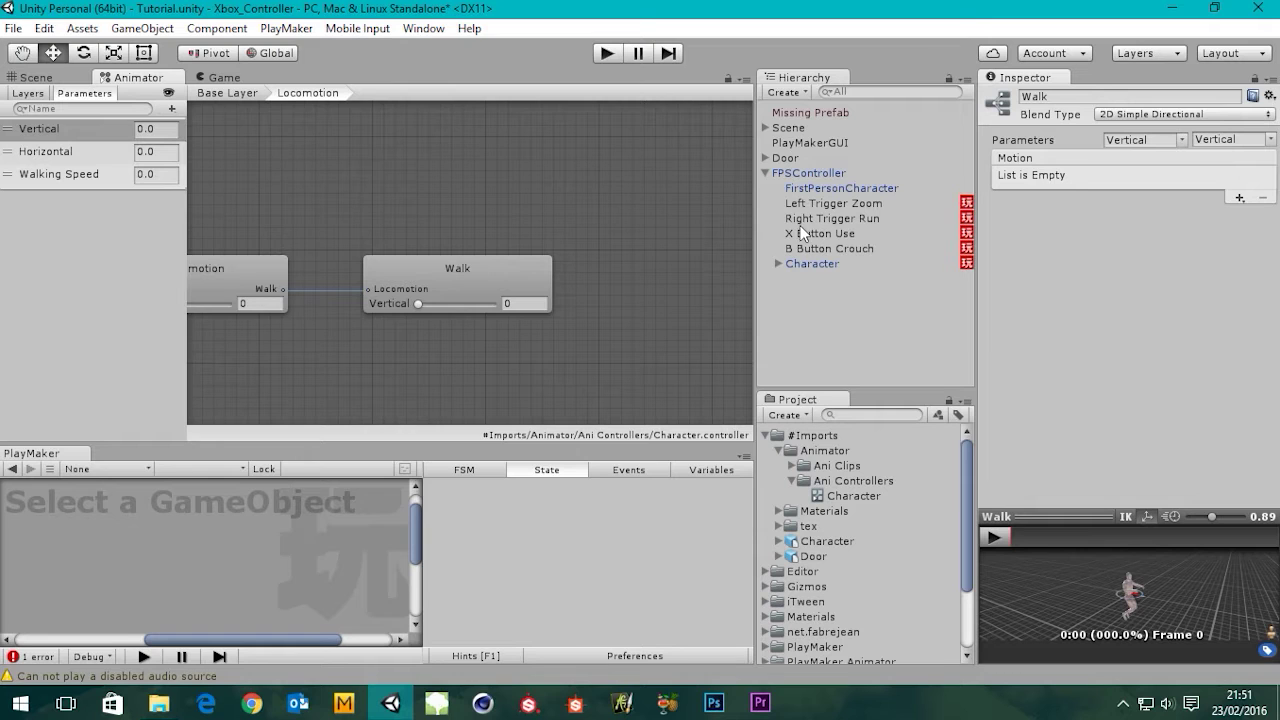
click(1120, 114)
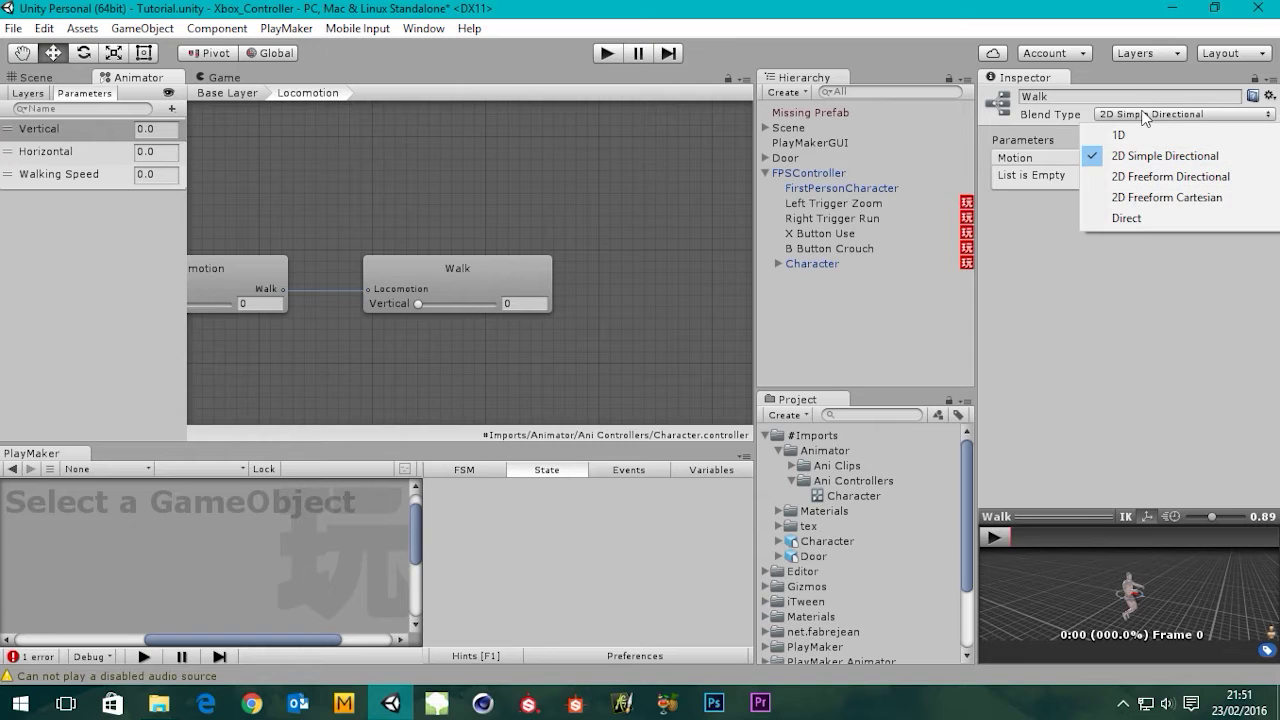
click(1005, 5)
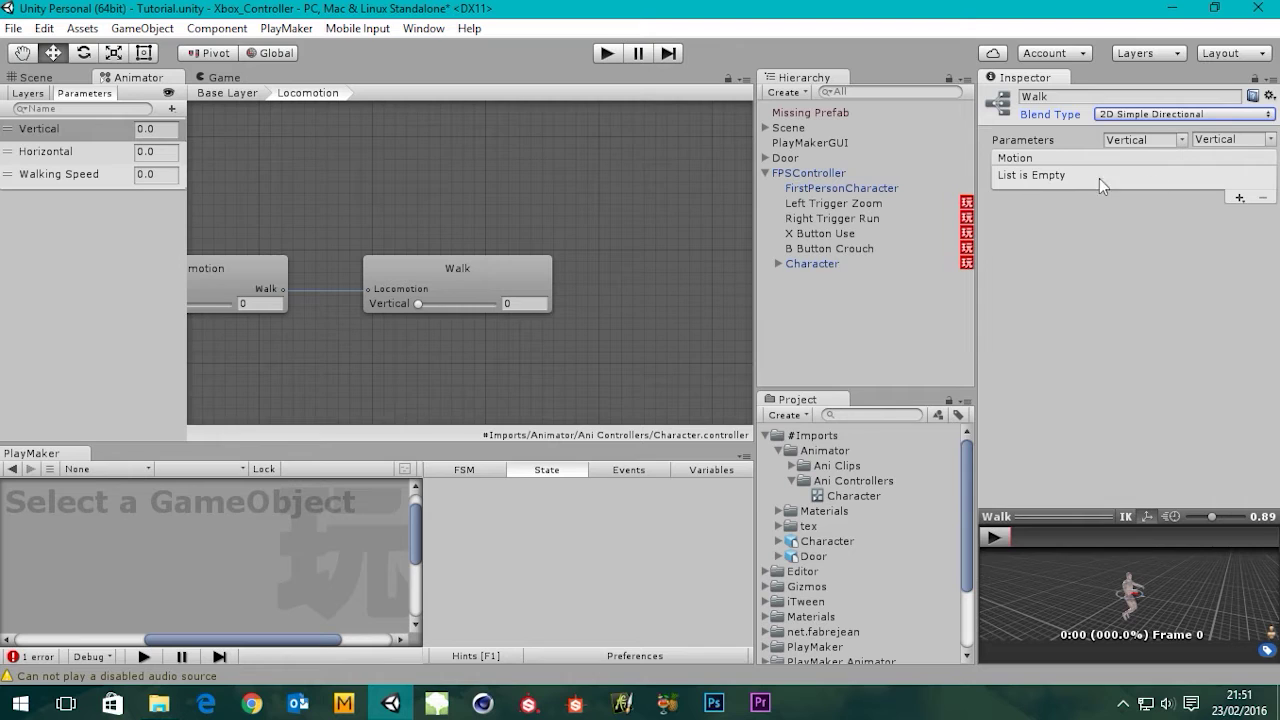
Add five empty motion fields to the Walk blend tree.
click(1238, 199)
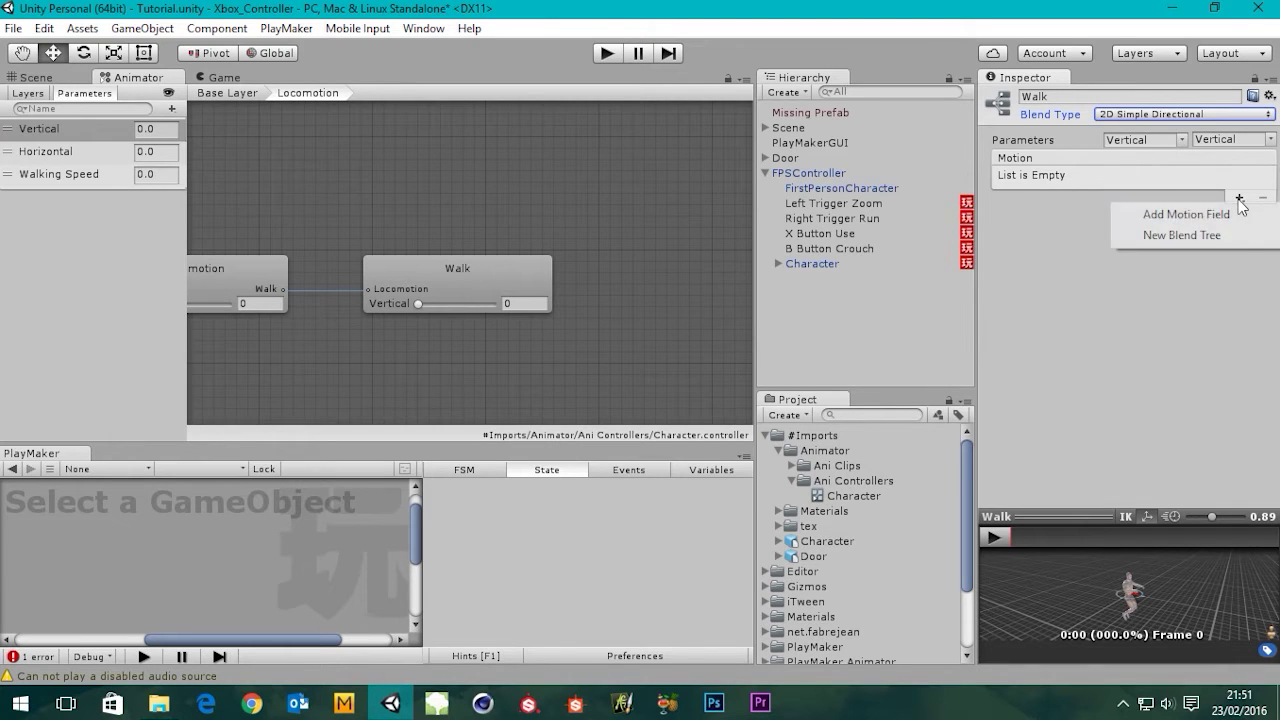
click(1166, 212)
click(1238, 199)
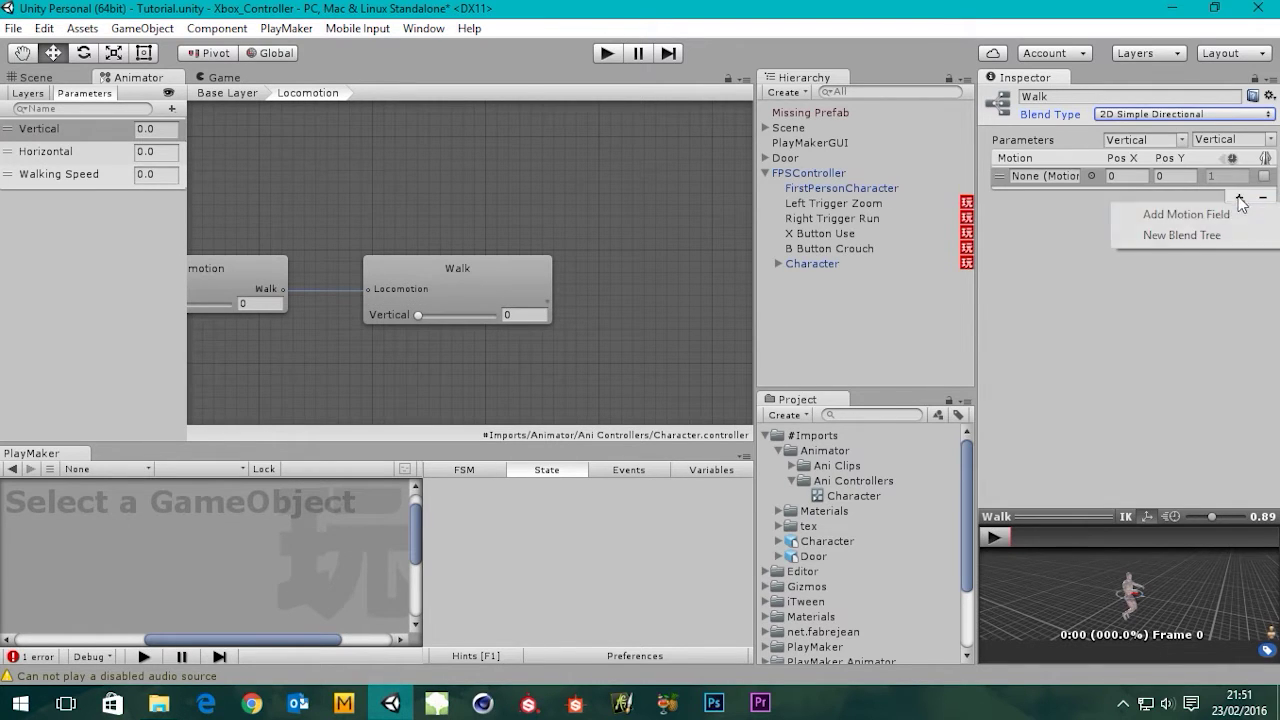
click(1170, 212)
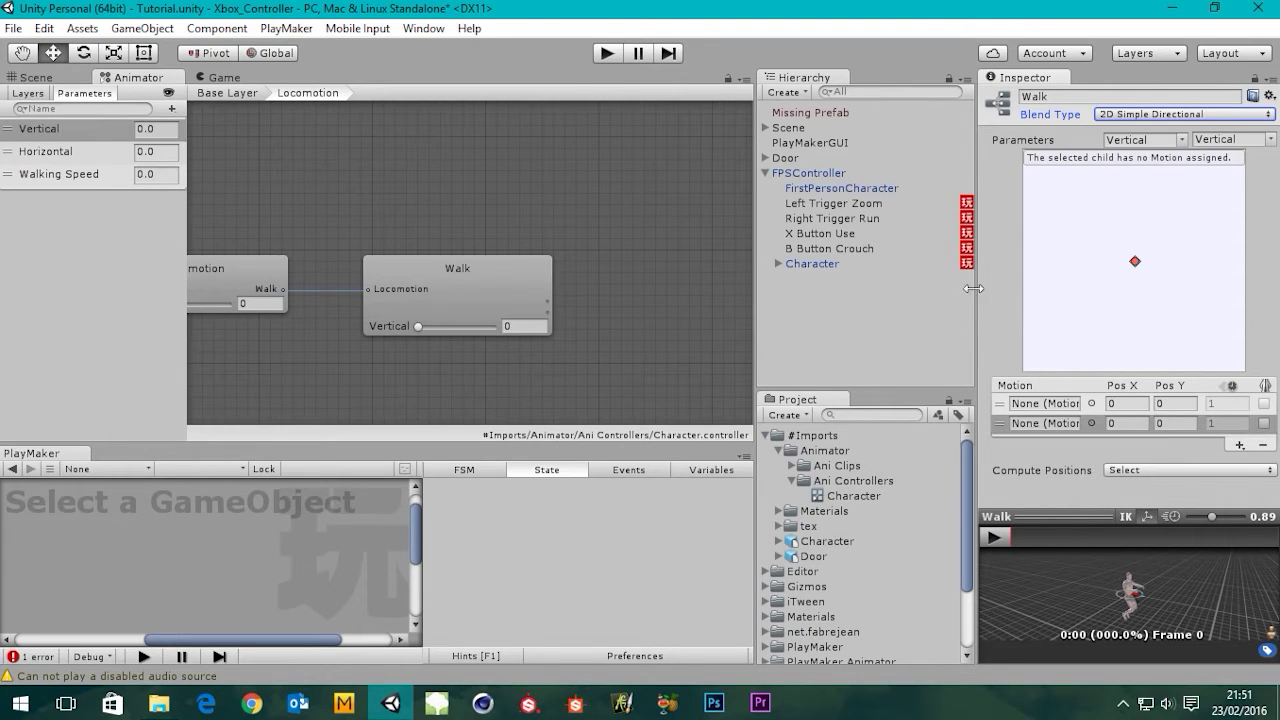
click(1240, 444)
click(1198, 463)
click(1227, 463)
click(1199, 480)
click(1226, 485)
click(1199, 499)
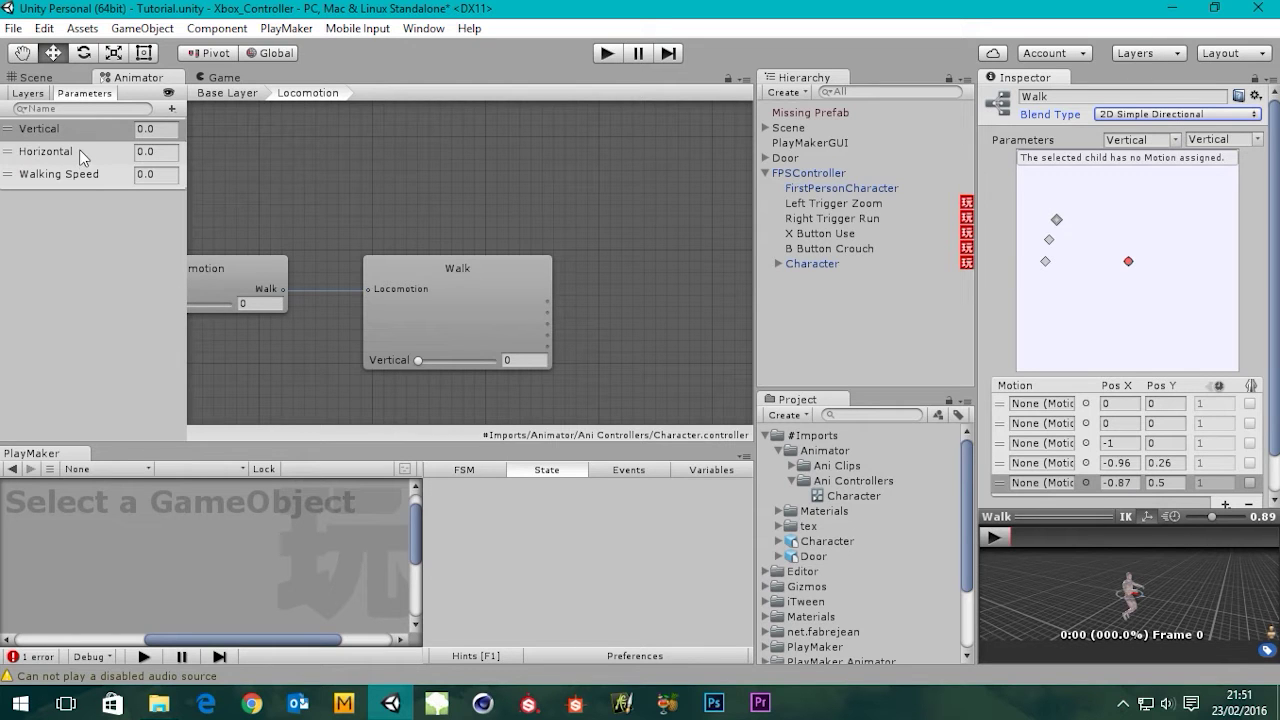
Set the Walk blend tree's first parameter to Horizontal, keeping Vertical as the second.
middle_drag(423, 225, 453, 183)
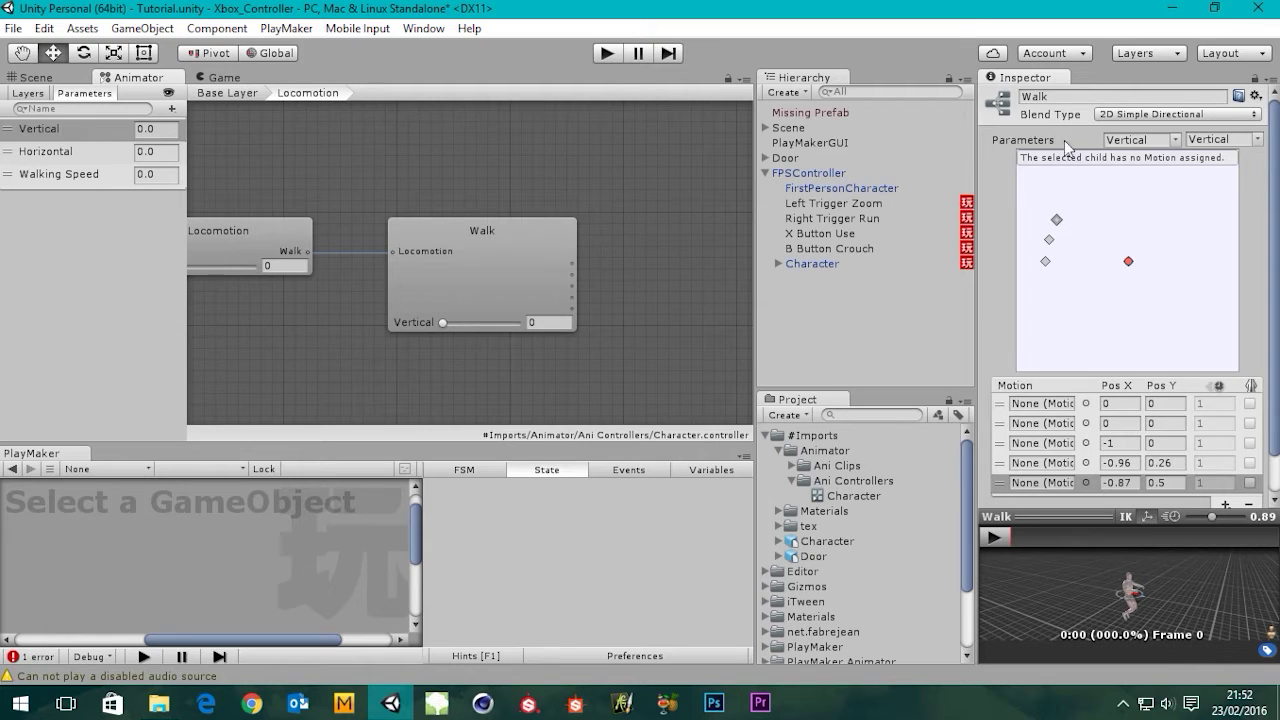
click(1177, 142)
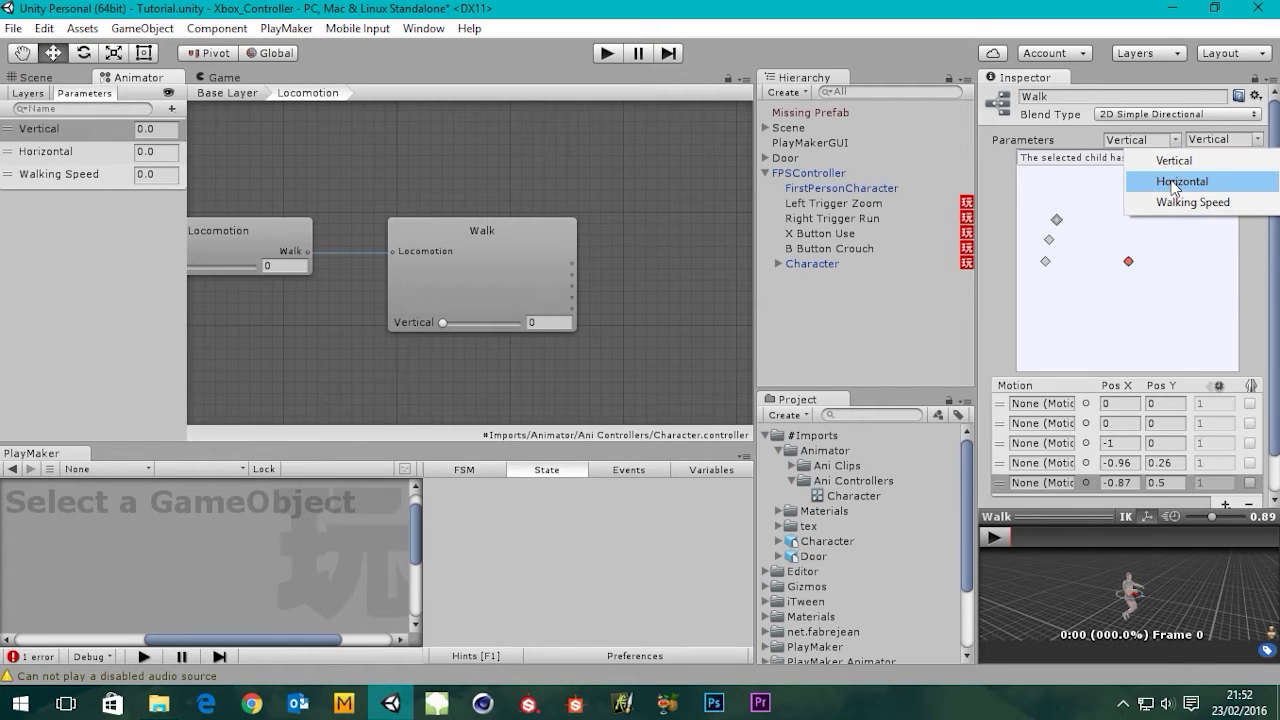
click(1178, 182)
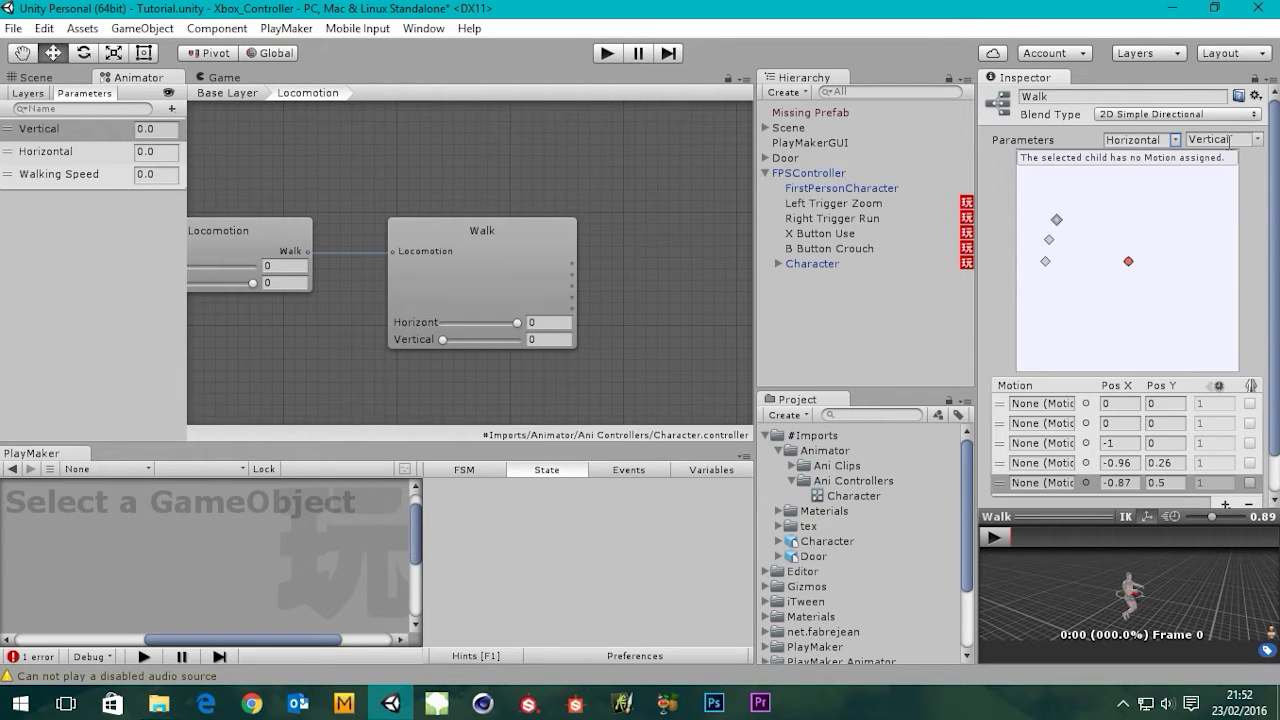
click(1166, 140)
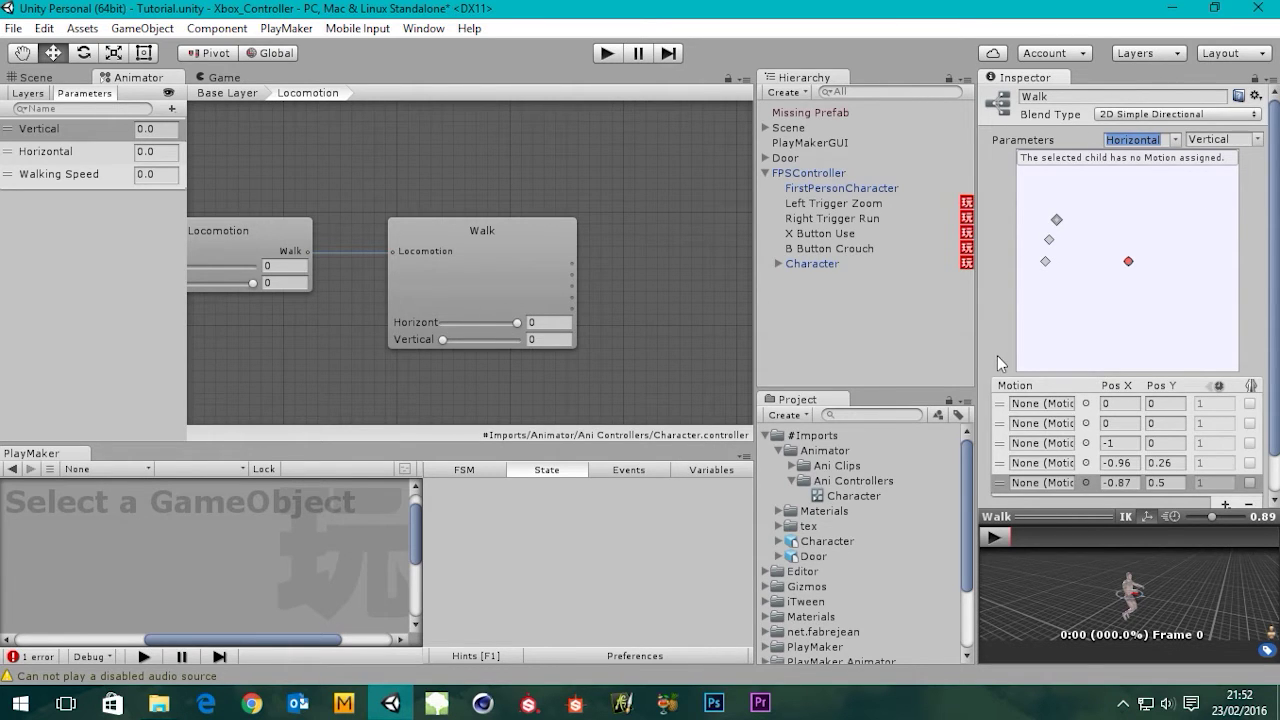
Expand the Ani Clips folder in the project and the Character@walking asset within it.
click(826, 451)
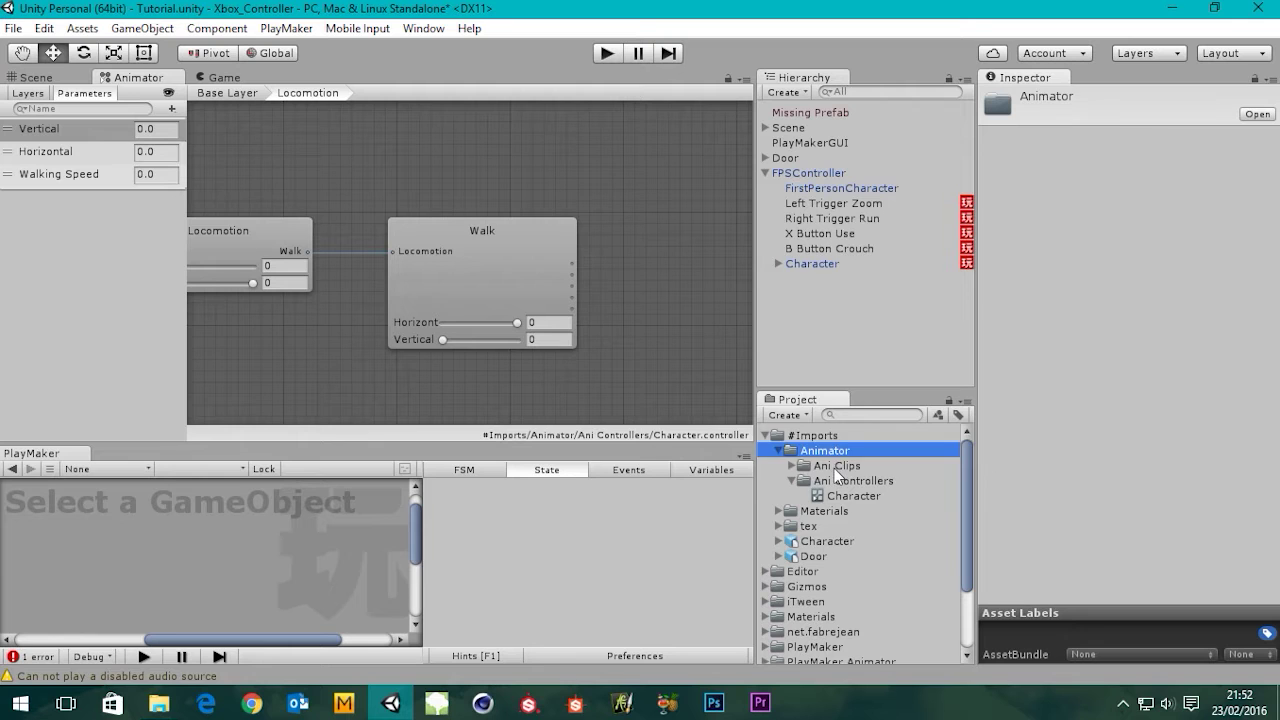
click(835, 467)
click(791, 466)
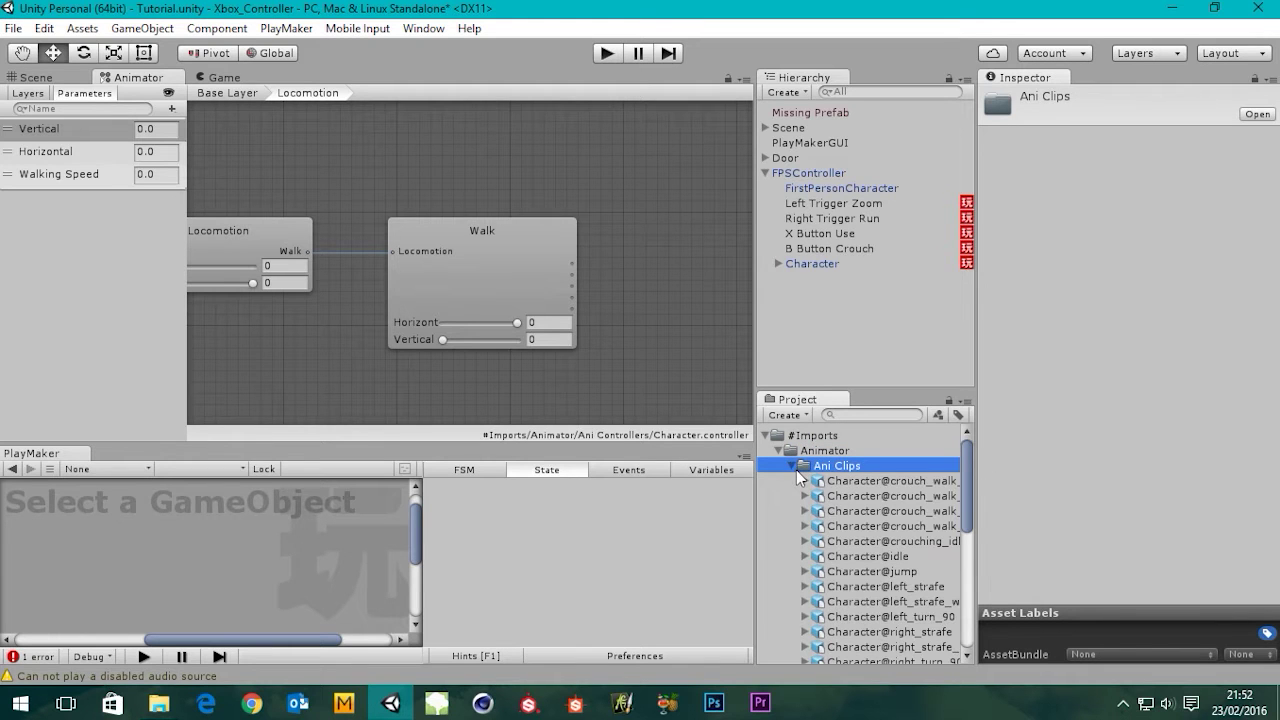
click(527, 285)
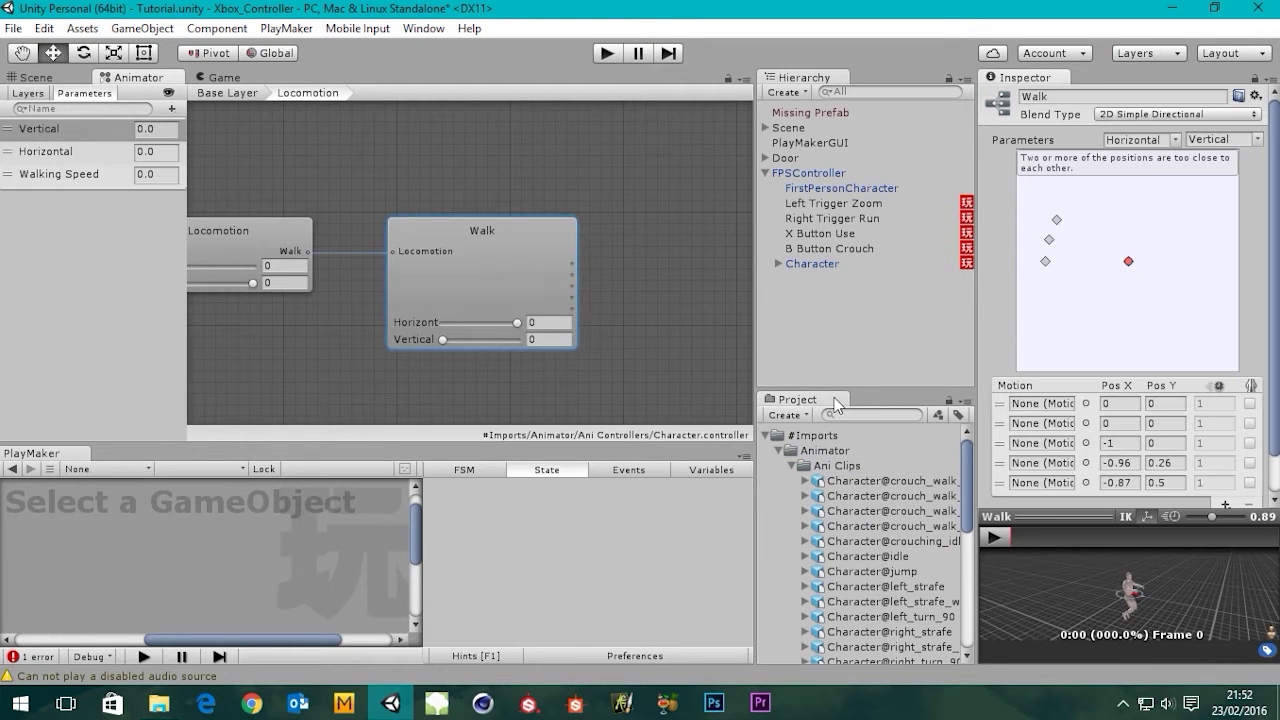
drag(966, 487, 977, 536)
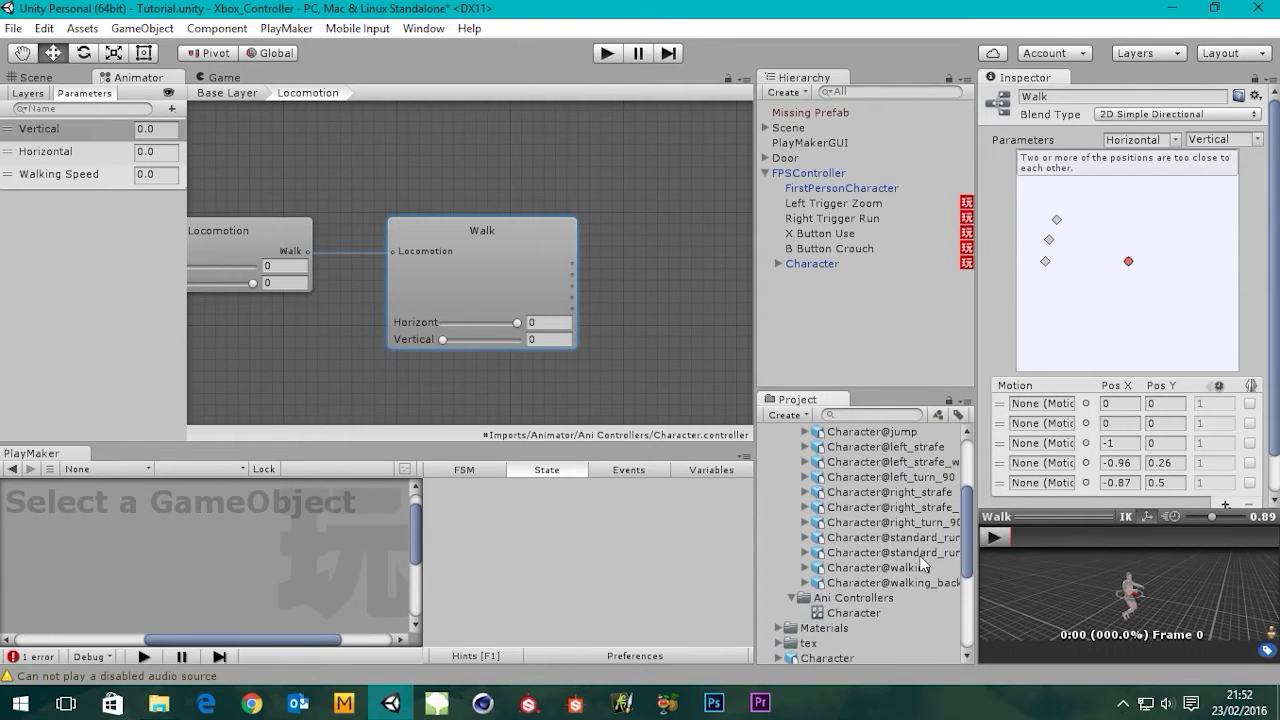
click(806, 569)
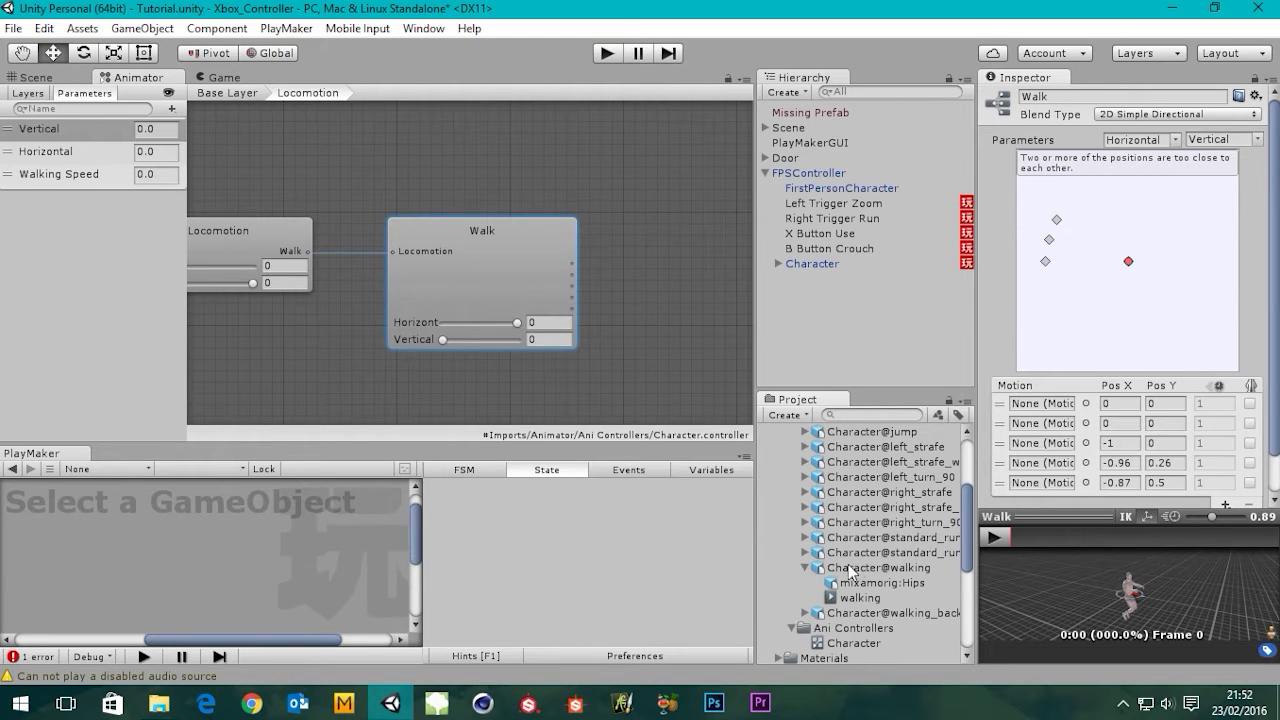
Enable Loop Time for the walking clip in the animation import settings of Character@walking.
click(866, 569)
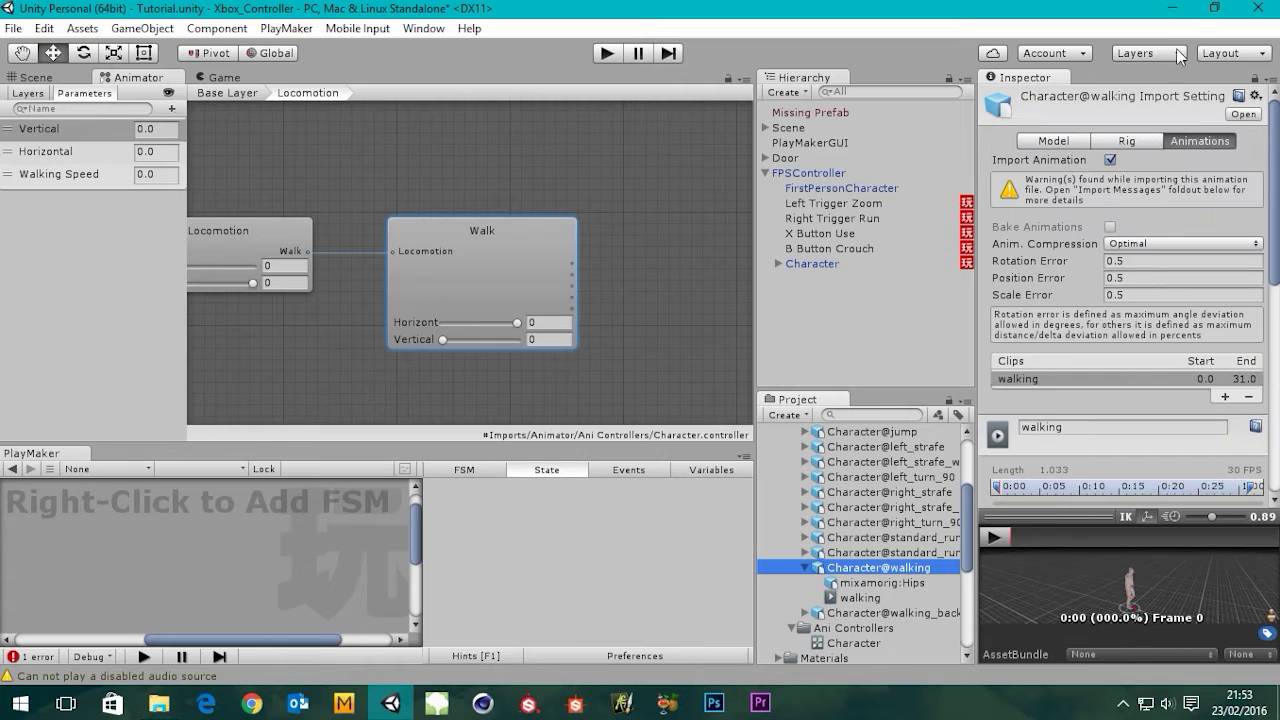
click(1192, 146)
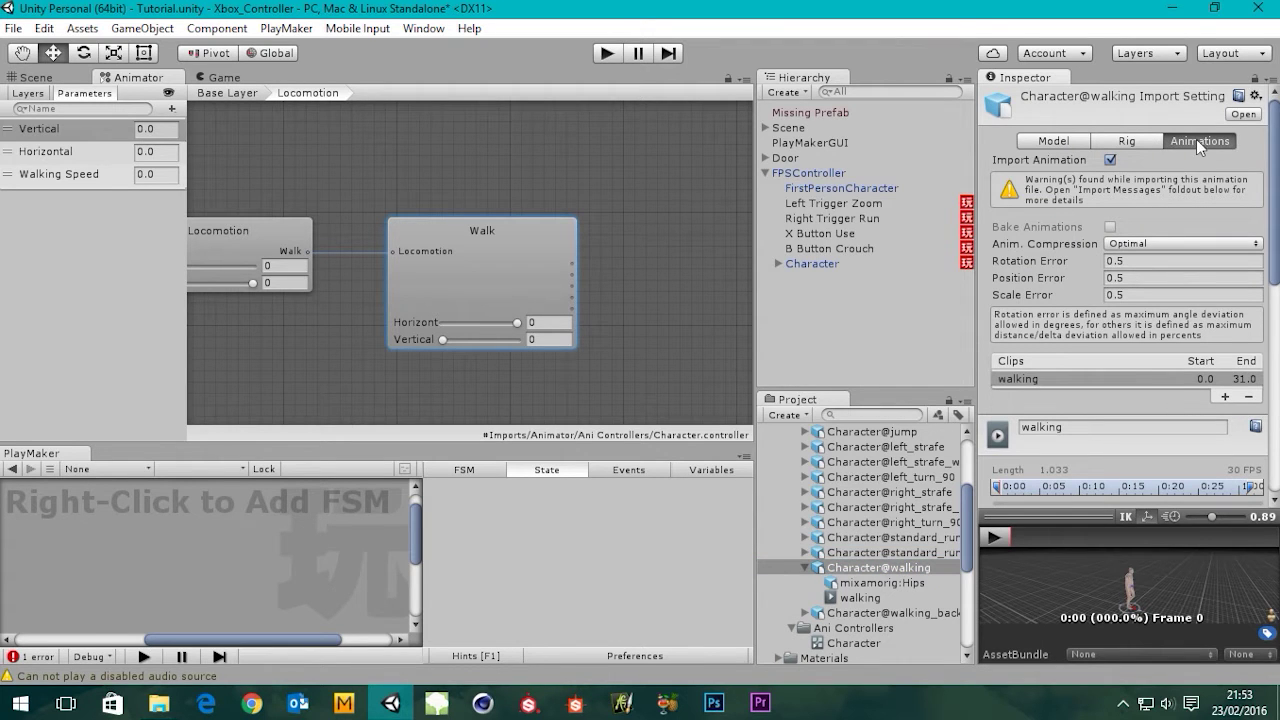
drag(1275, 194, 1275, 337)
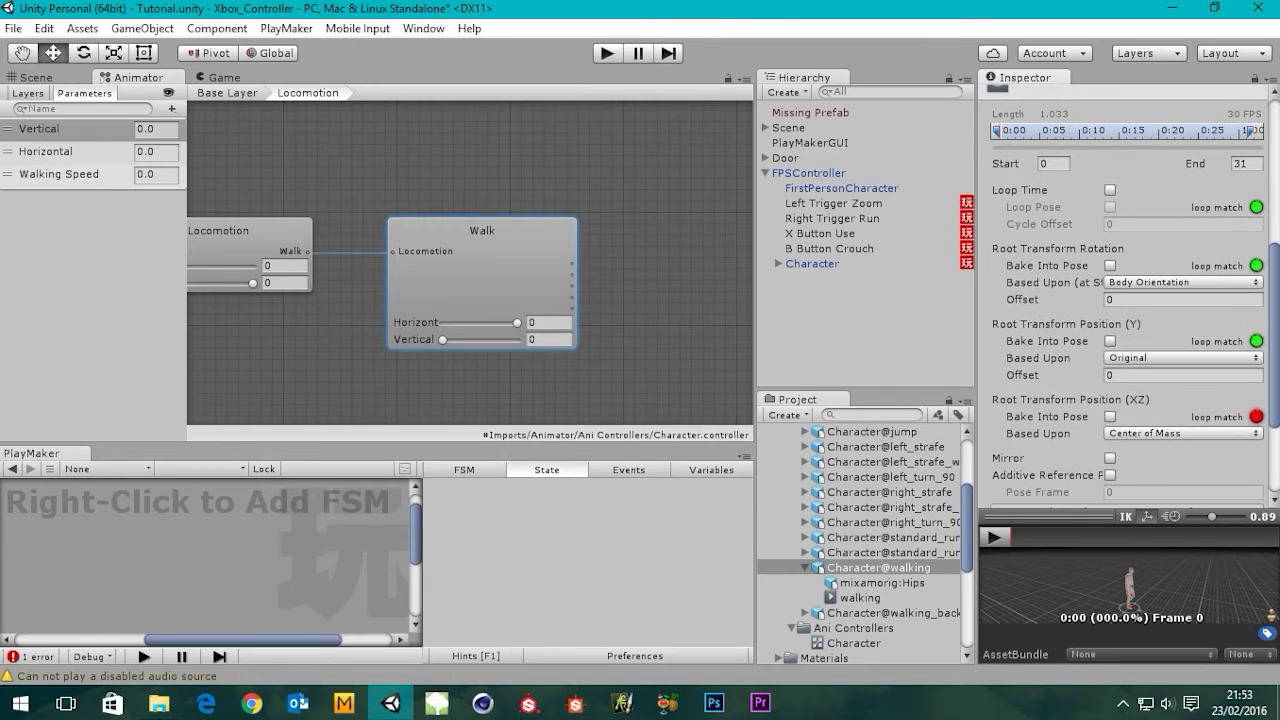
click(1111, 190)
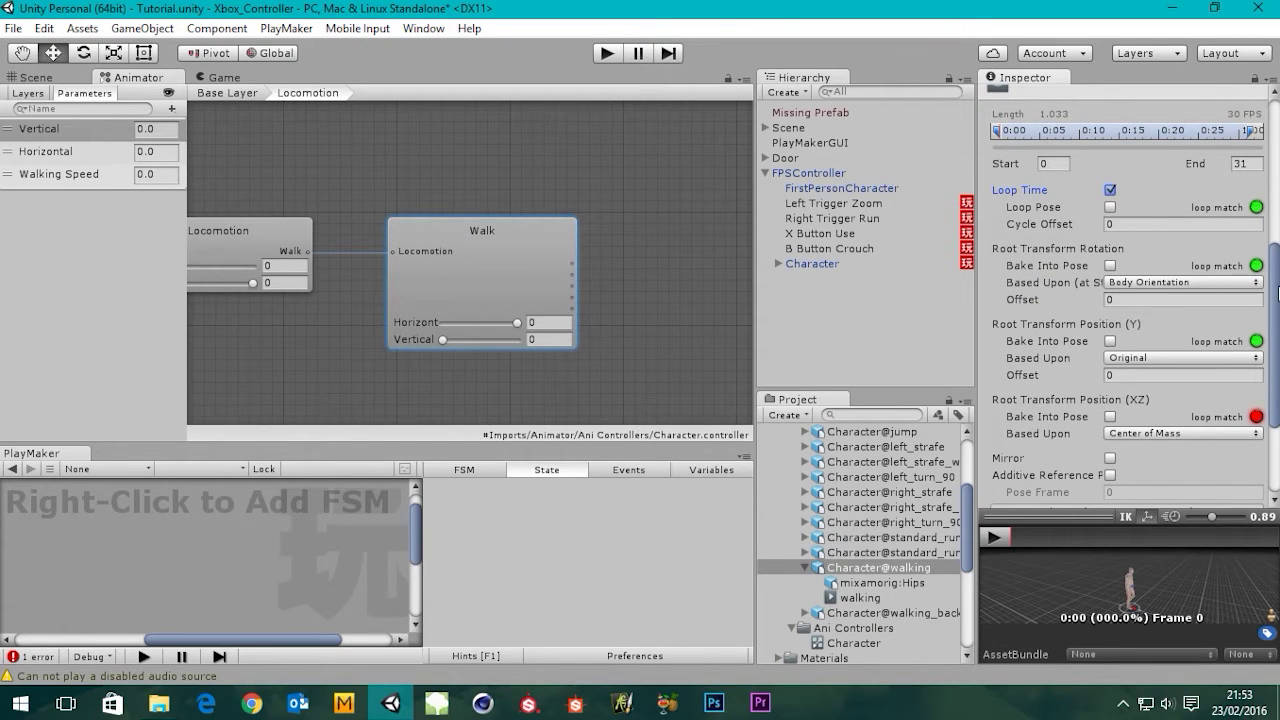
Base the walking clip's Root Transform Rotation and Root Transform Position (XZ) on Original.
scroll(1275, 295, down, 2)
click(1141, 222)
click(1140, 246)
click(1143, 377)
click(1163, 392)
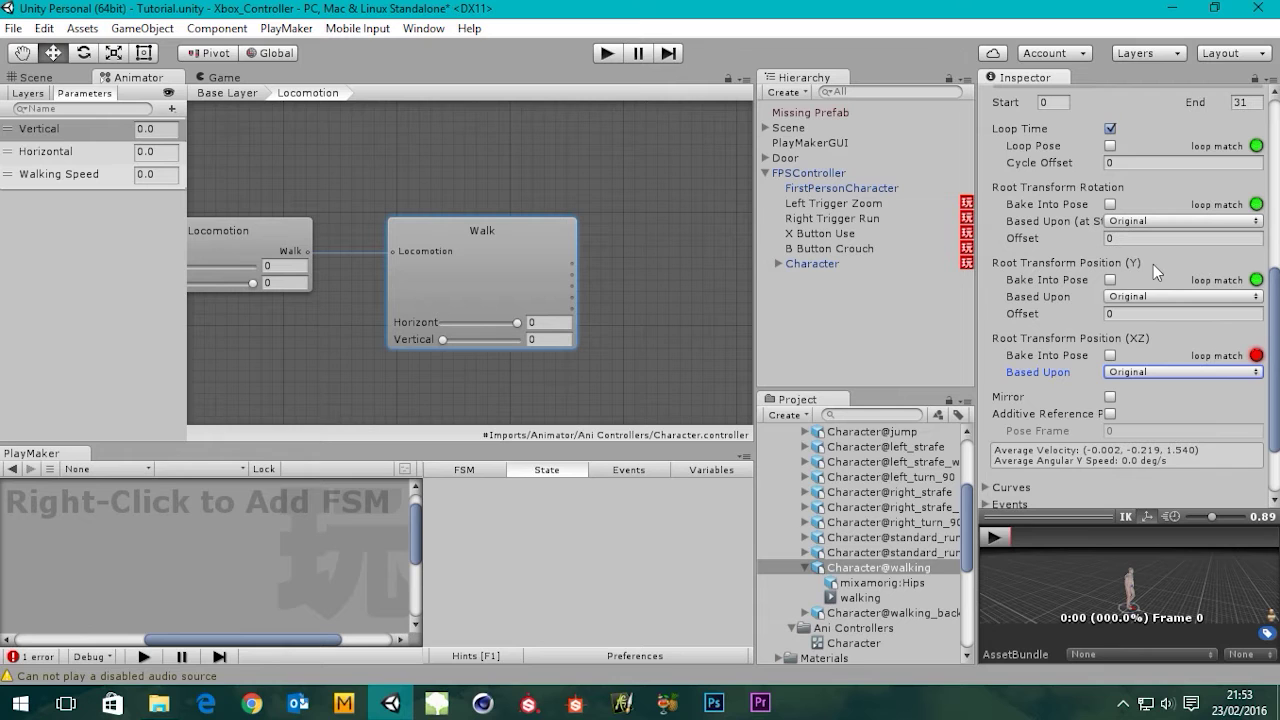
Bake the walking clip's Root Transform Position (Y) into the pose and apply the import settings.
click(1110, 280)
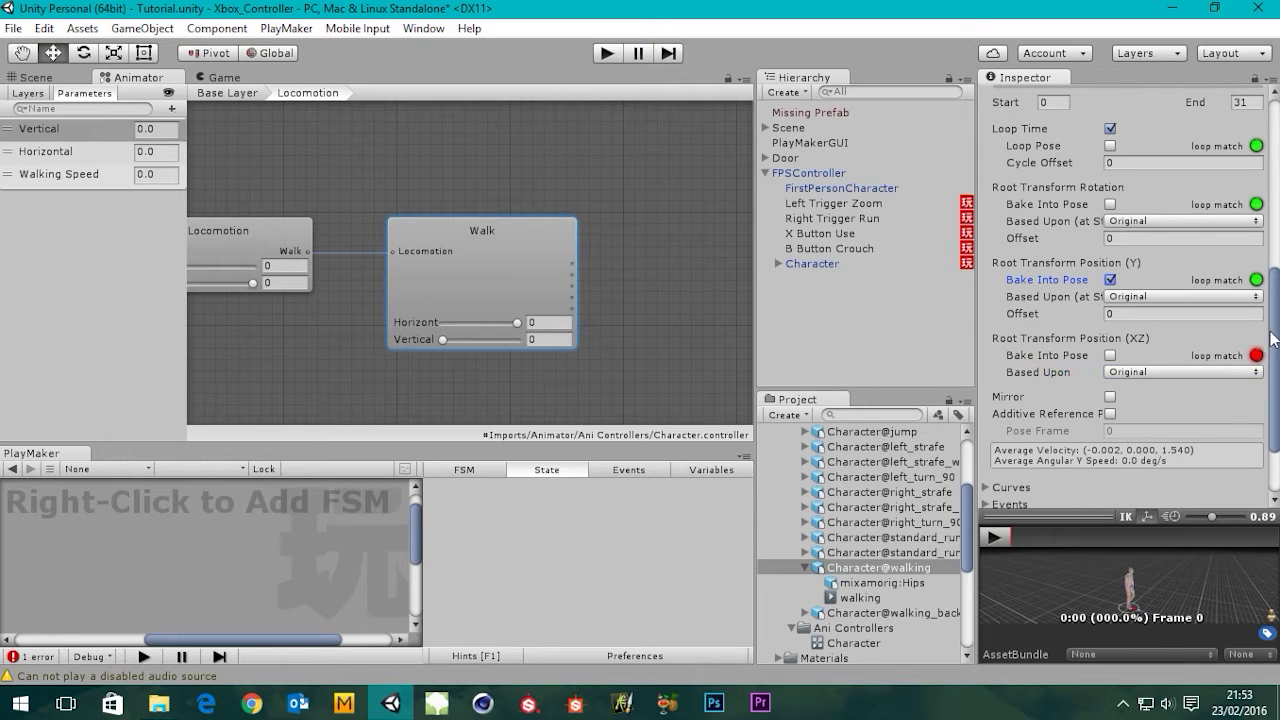
scroll(1273, 338, down, 3)
click(1242, 484)
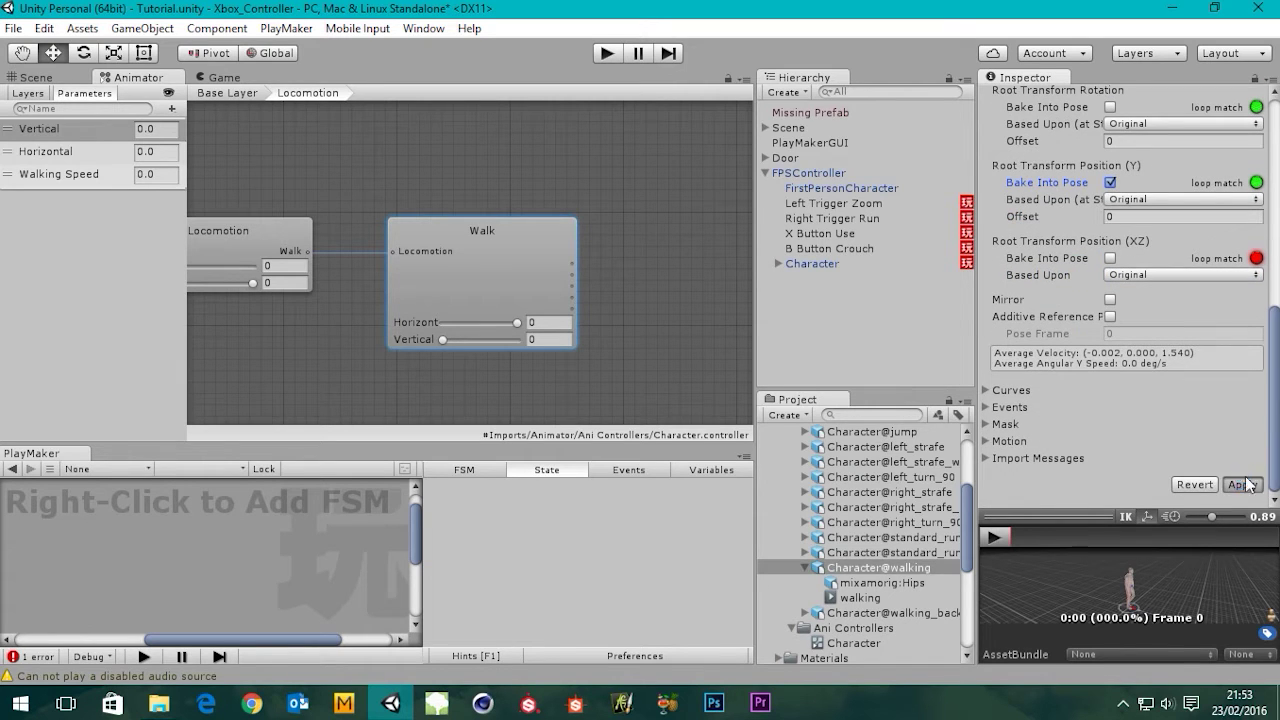
drag(1277, 389, 1277, 370)
Assign the walking clip from Character@walking to the first motion slot of the Walk blend tree.
click(497, 254)
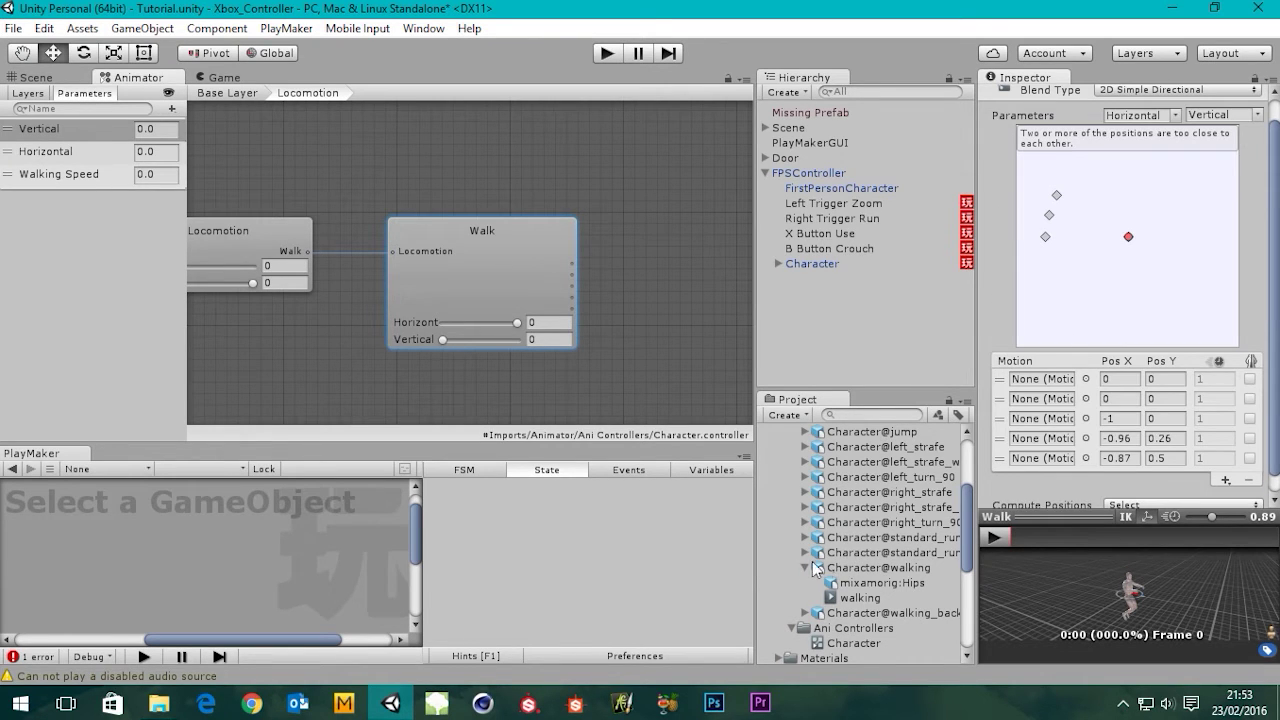
drag(869, 570, 1047, 383)
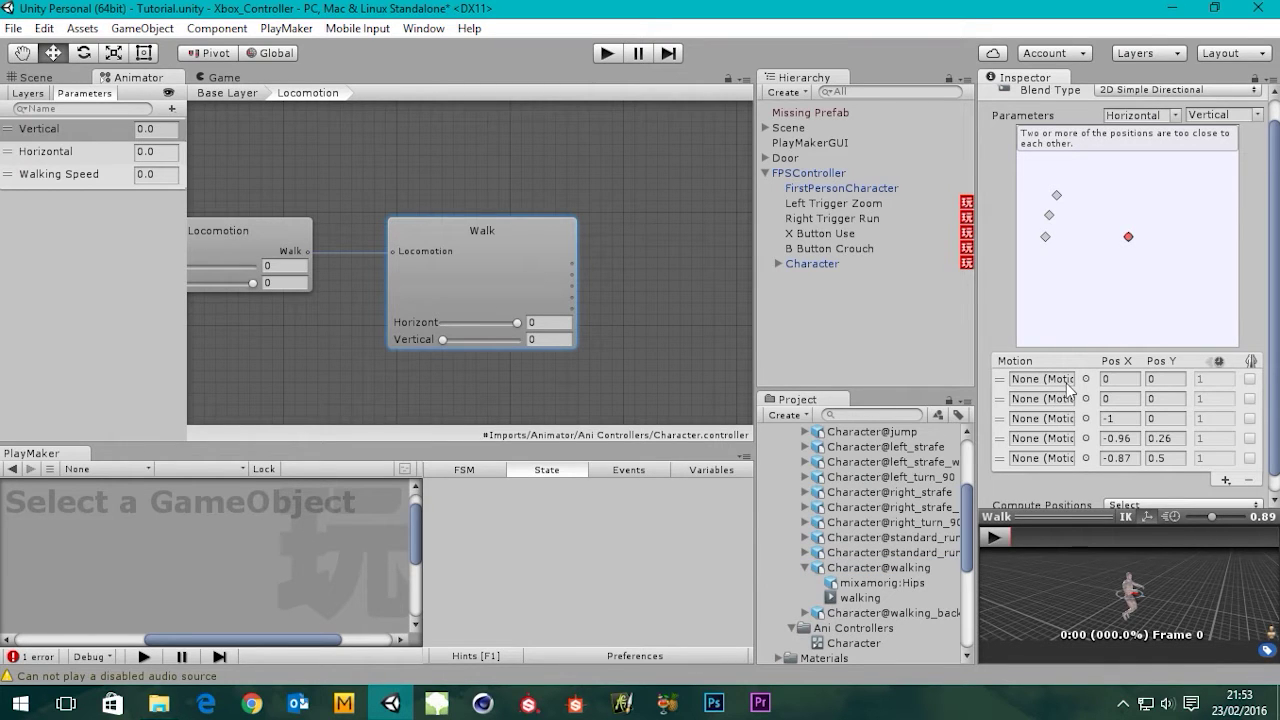
click(805, 567)
click(806, 568)
drag(860, 597, 1032, 368)
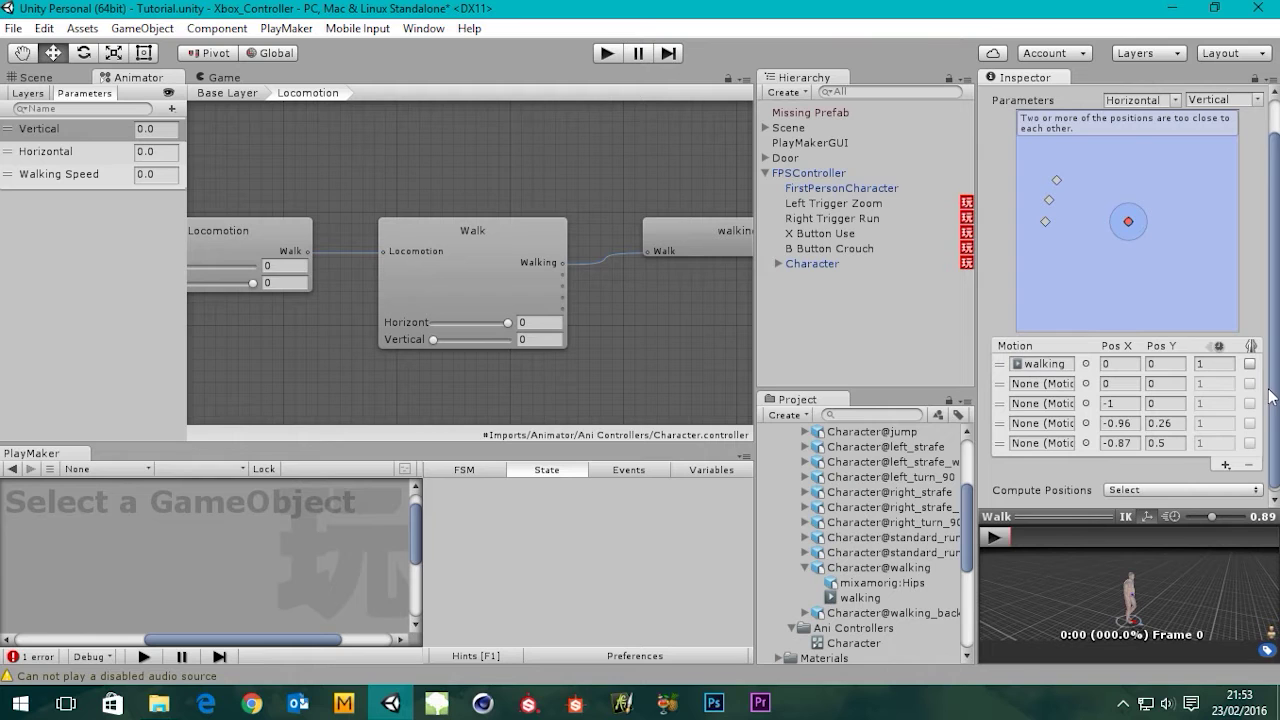
scroll(1273, 397, up, 2)
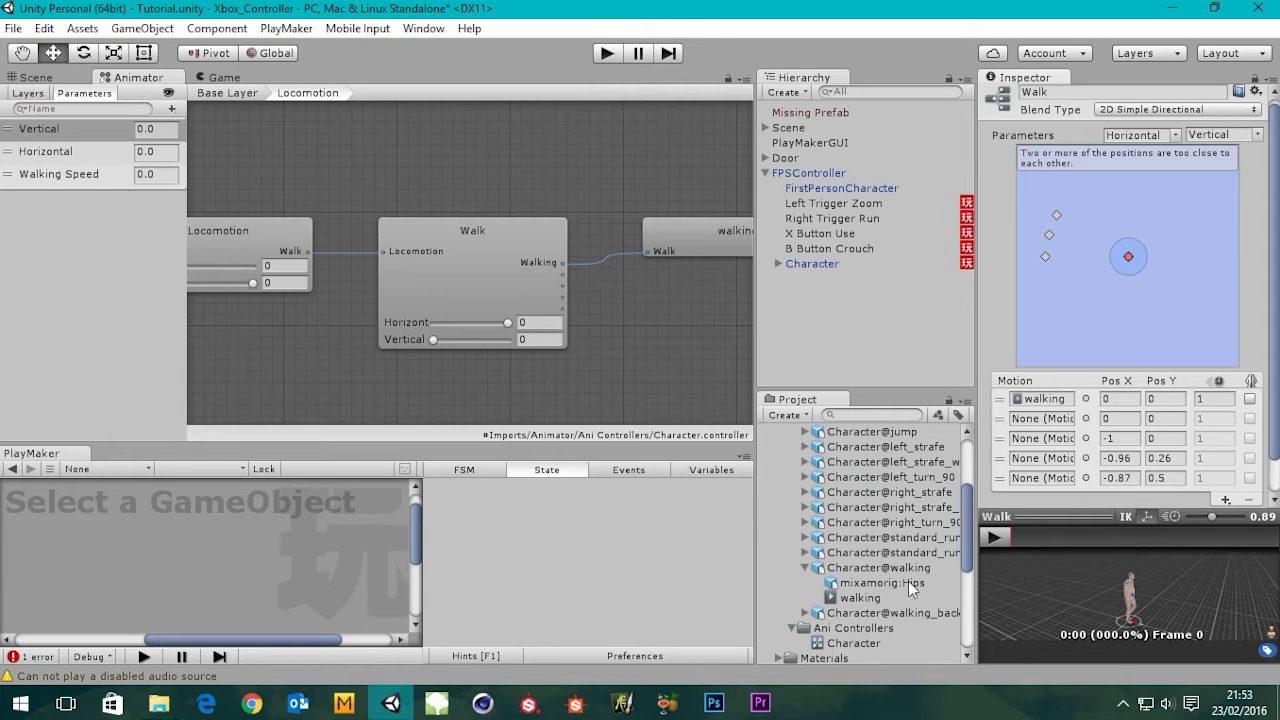
click(803, 567)
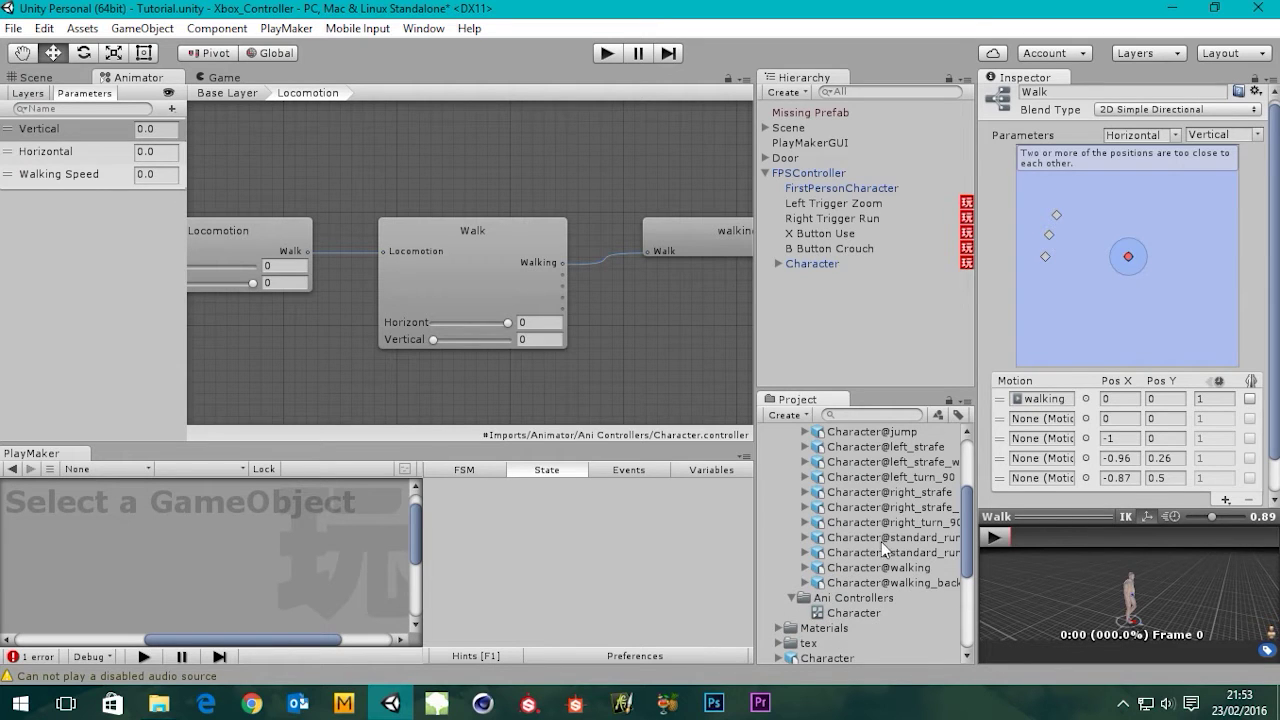
mouse_move(965, 534)
mouse_down()
mouse_move(975, 516)
mouse_move(975, 540)
mouse_up()
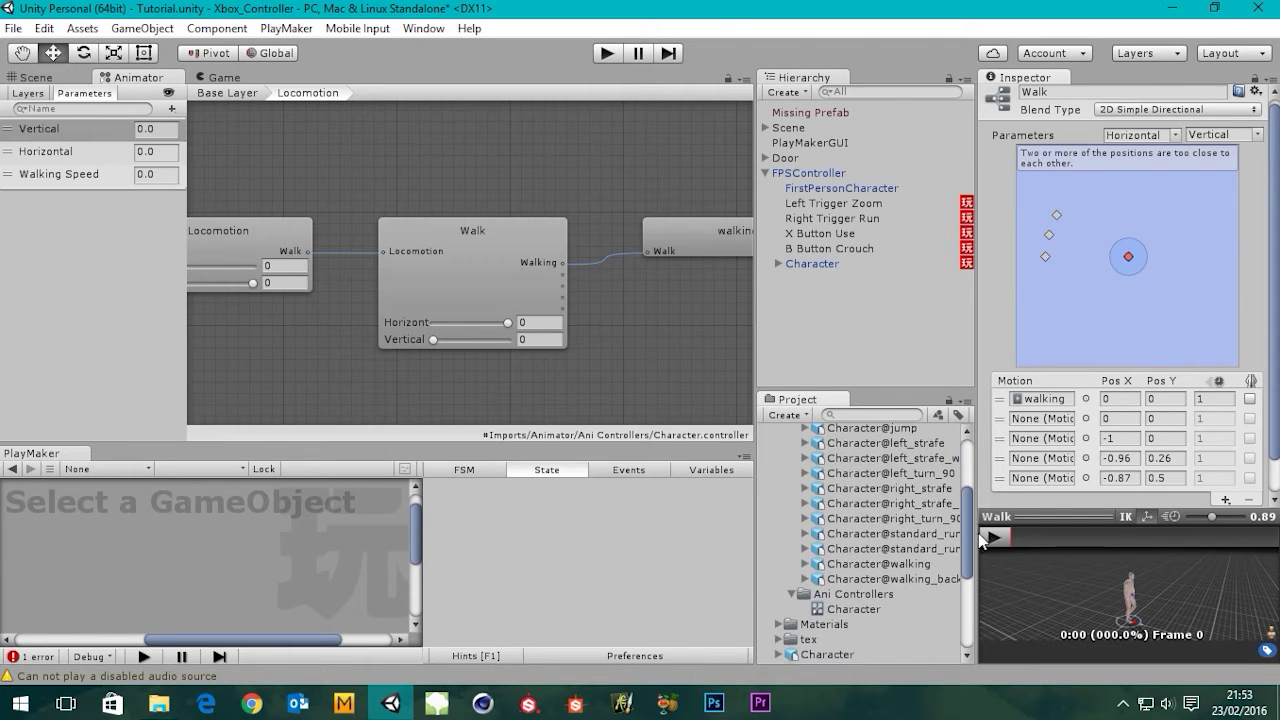
Set the Walk tree's first motion to None and assign the walking clip to the second motion slot instead.
click(1026, 400)
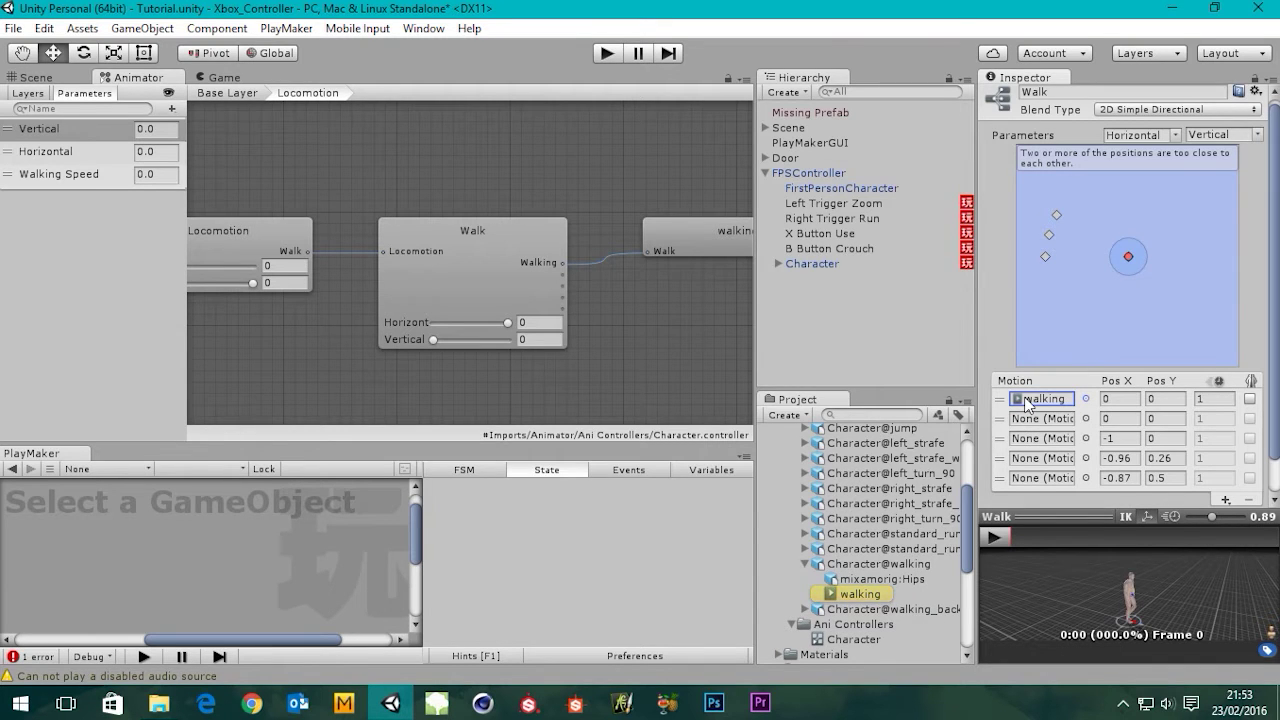
click(1085, 398)
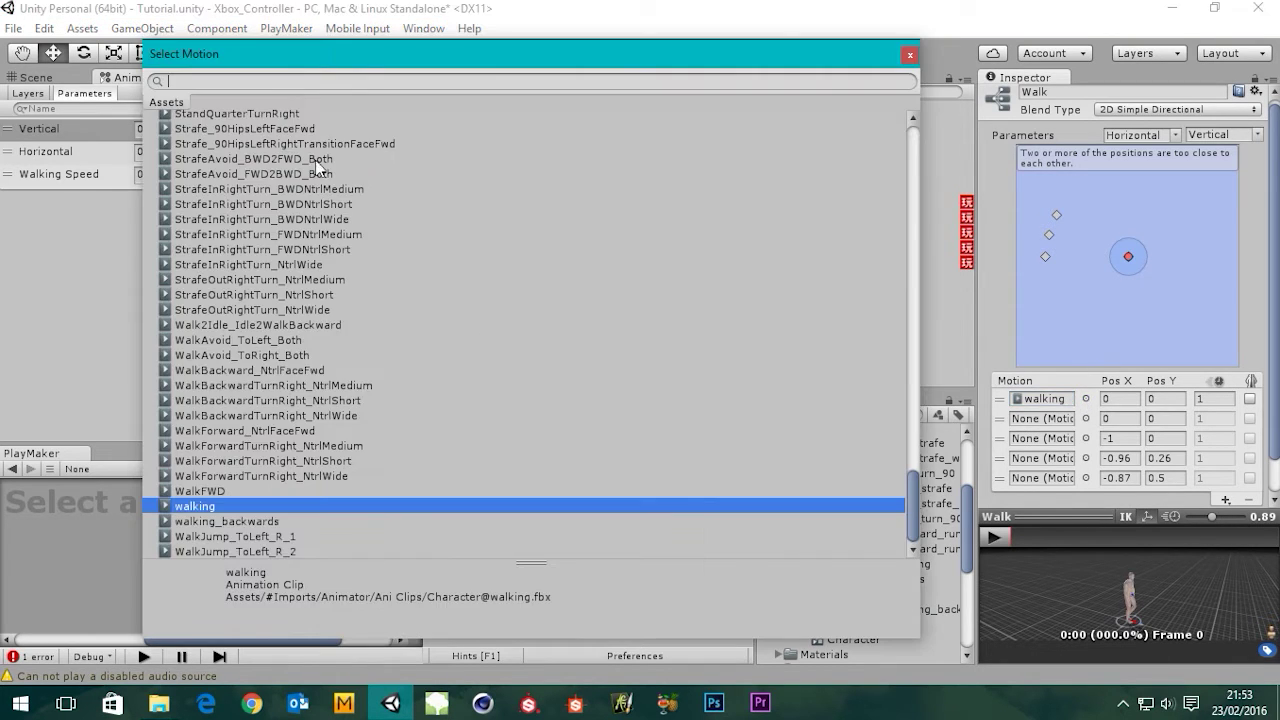
scroll(300, 200, up, 5)
scroll(281, 218, up, 10)
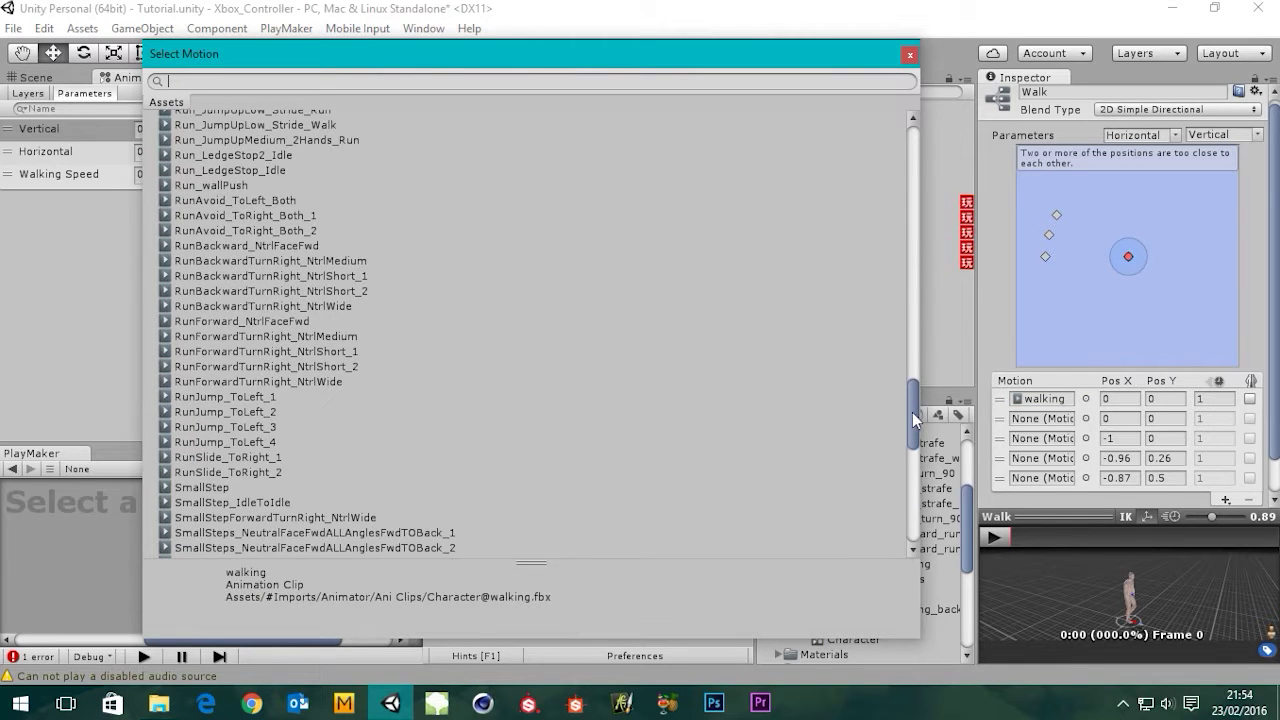
drag(911, 412, 911, 150)
click(185, 118)
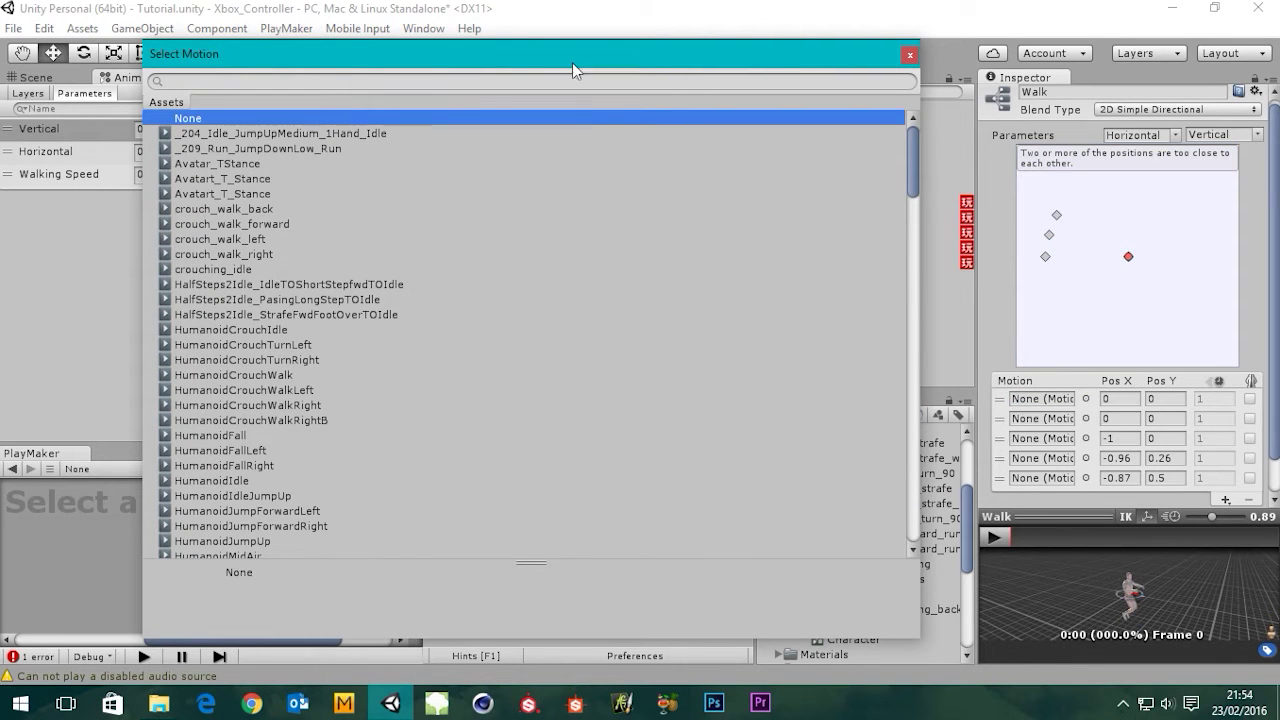
click(910, 54)
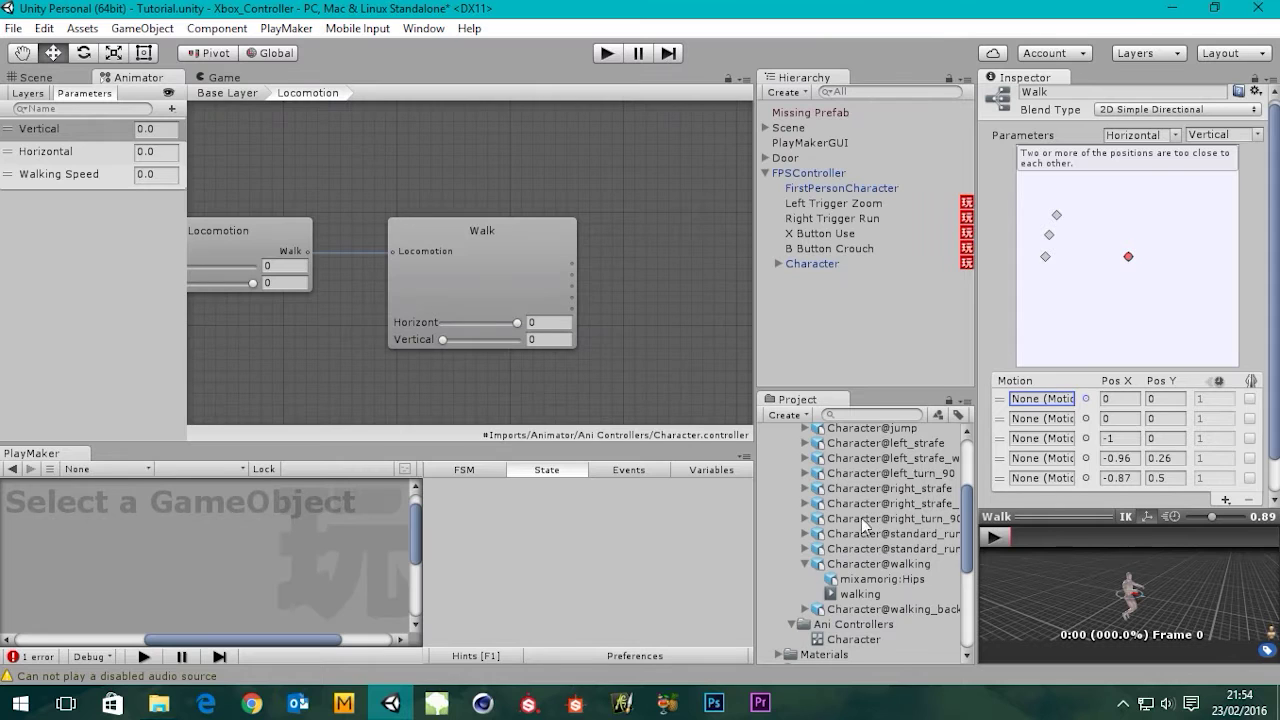
drag(1136, 370, 1042, 420)
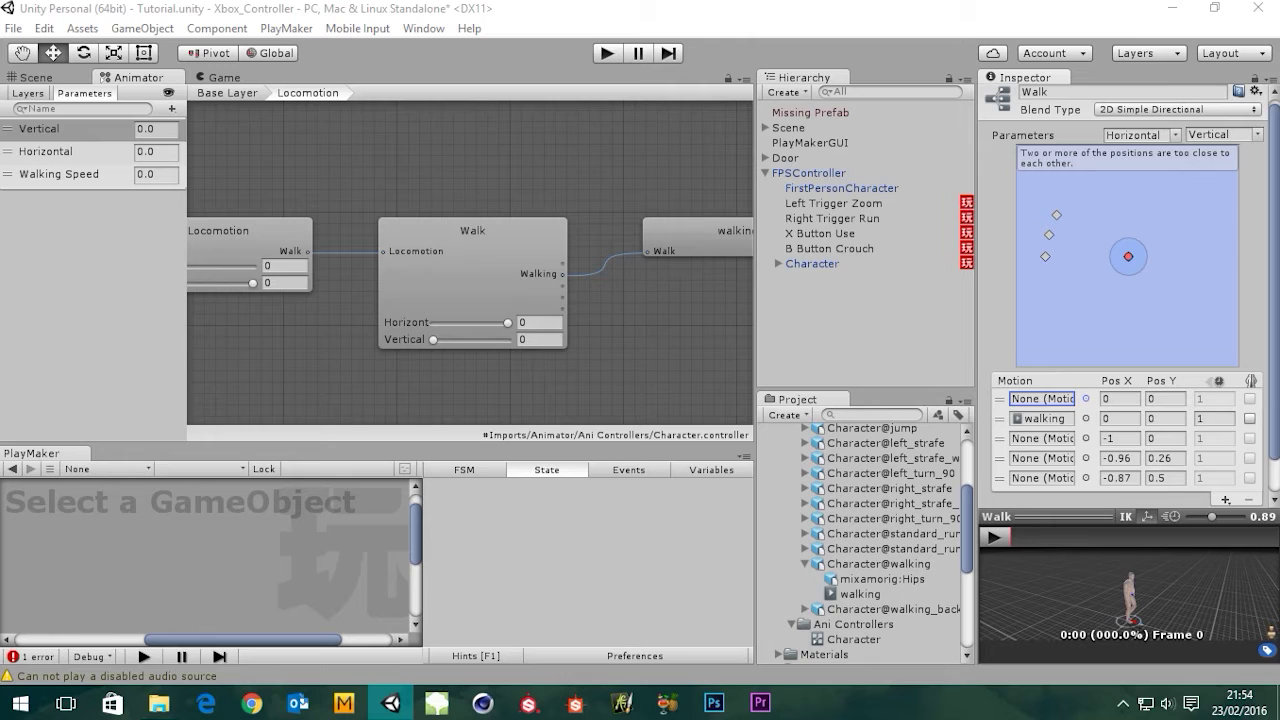
Preview the Character@idle animation and review its Loop Time and Root Transform import settings.
scroll(971, 477, up, 5)
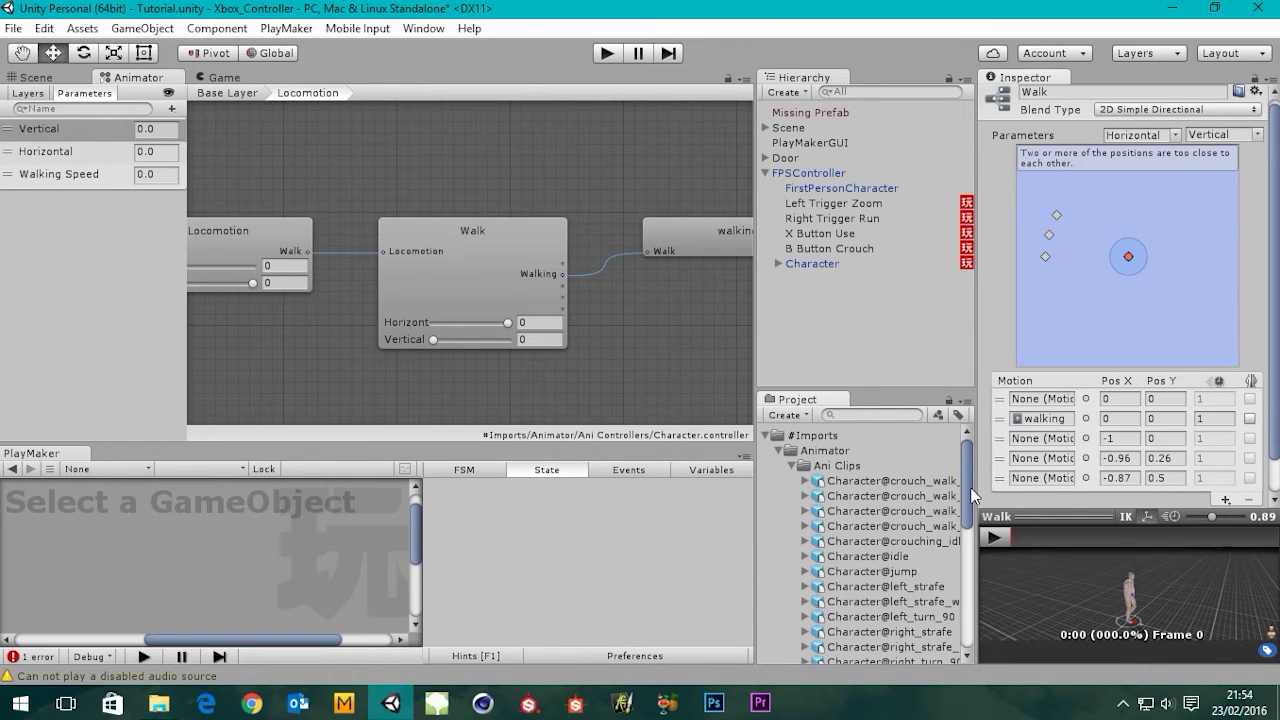
scroll(966, 498, down, 1)
scroll(968, 480, up, 1)
scroll(966, 500, down, 3)
scroll(965, 536, up, 2)
scroll(870, 540, up, 2)
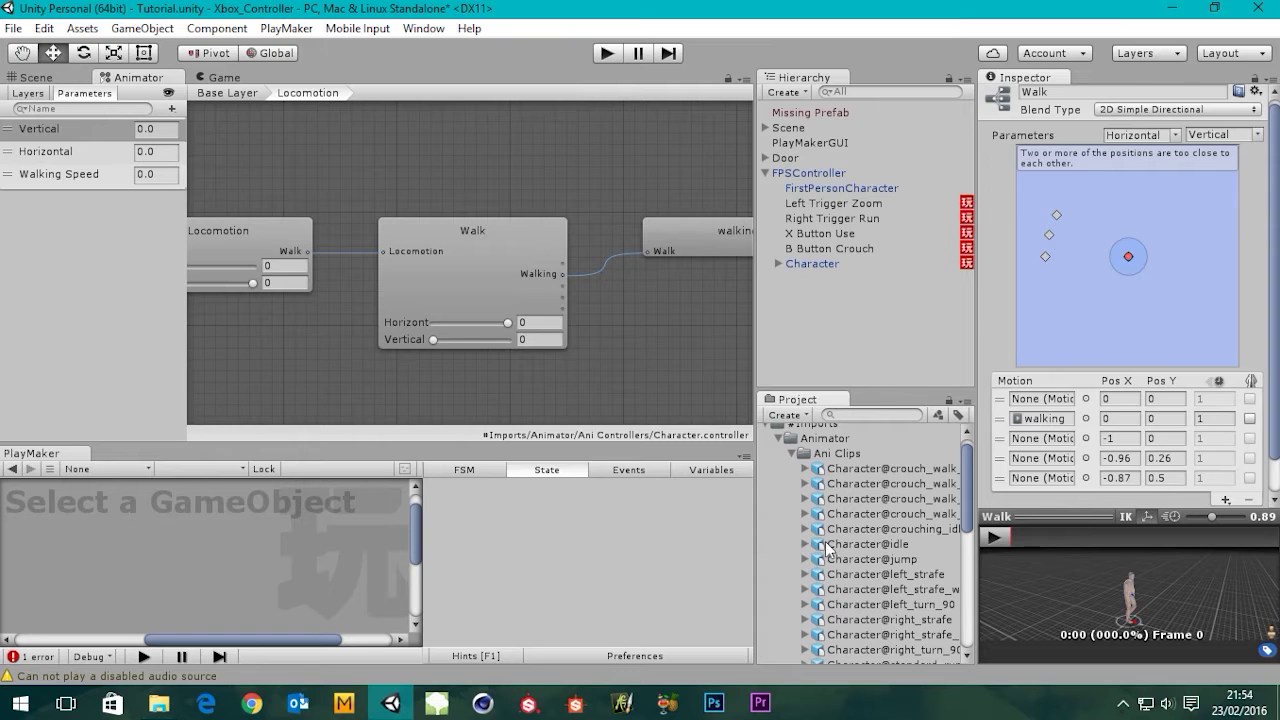
click(866, 544)
click(993, 537)
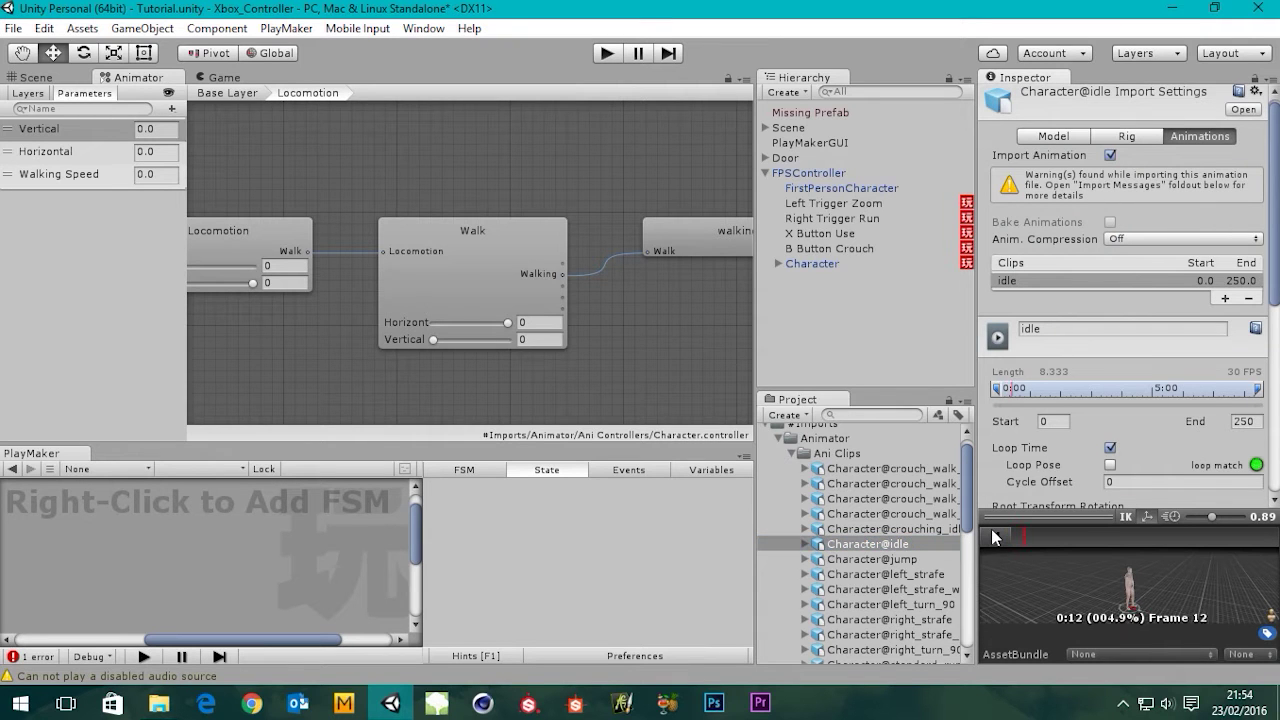
click(993, 537)
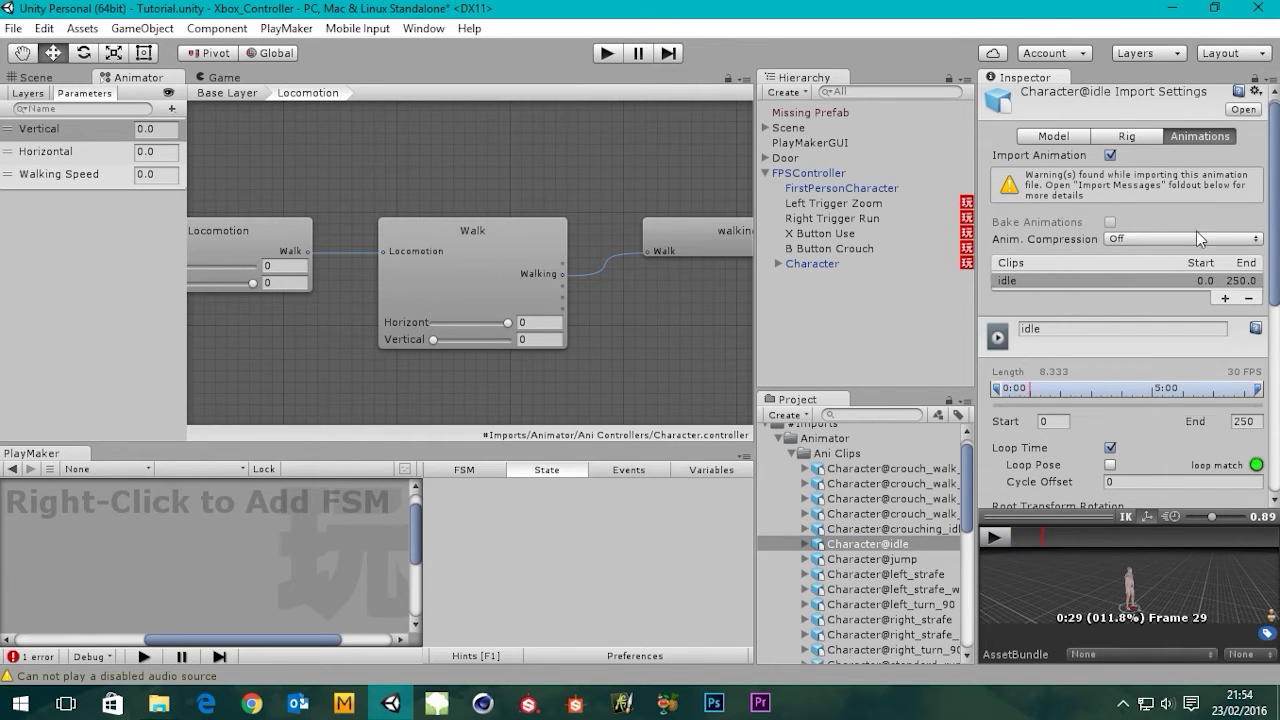
drag(1273, 237, 1276, 338)
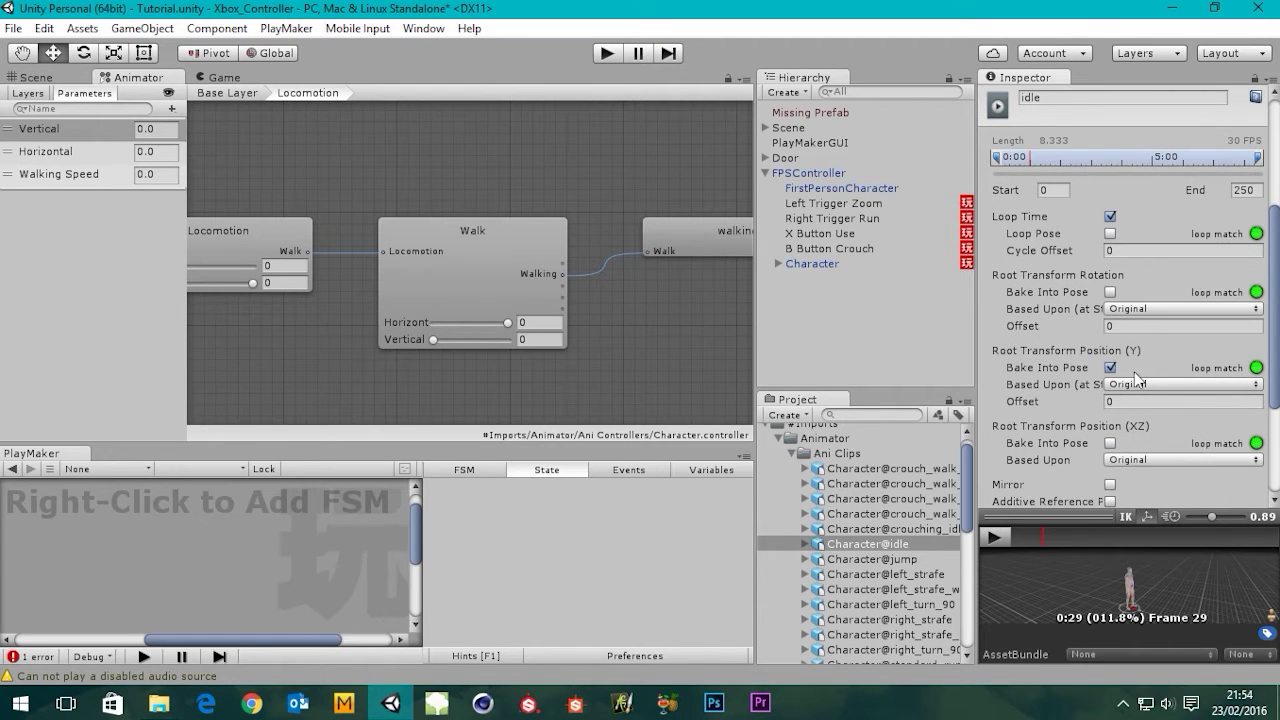
drag(1268, 340, 1270, 425)
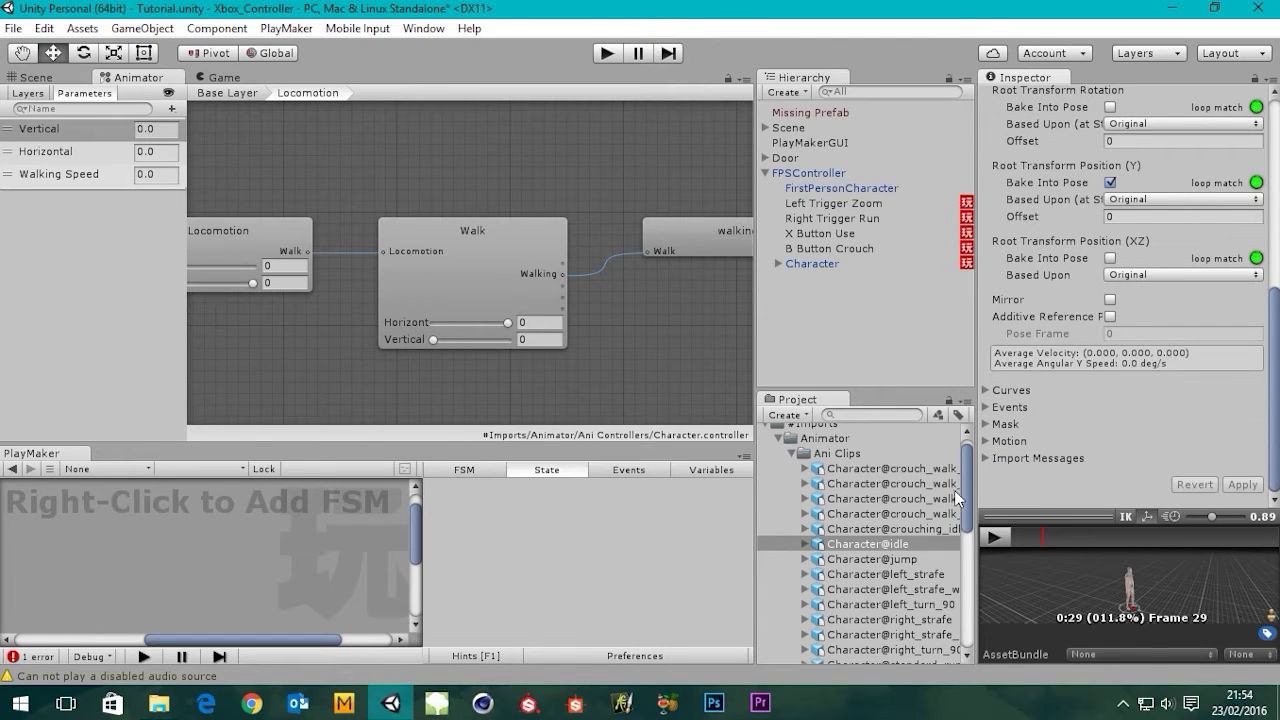
Assign the idle clip from Character@idle to the first motion slot of the Walk blend tree.
click(509, 253)
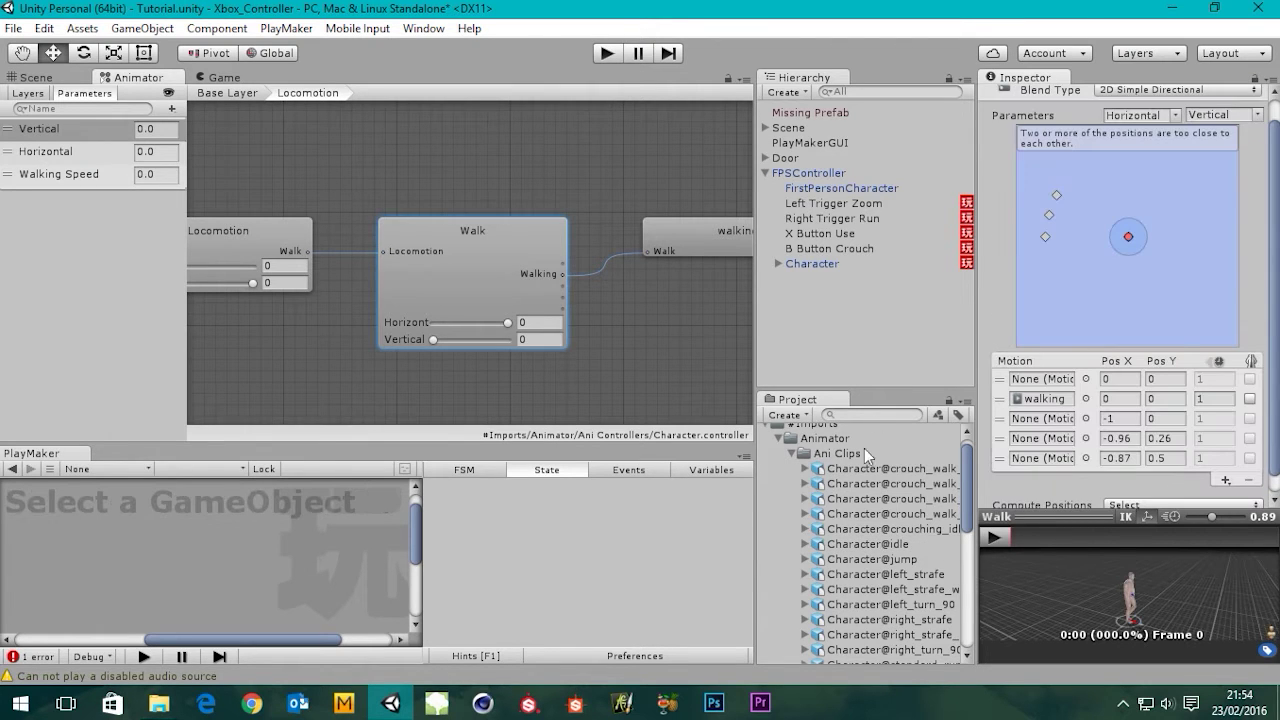
click(805, 543)
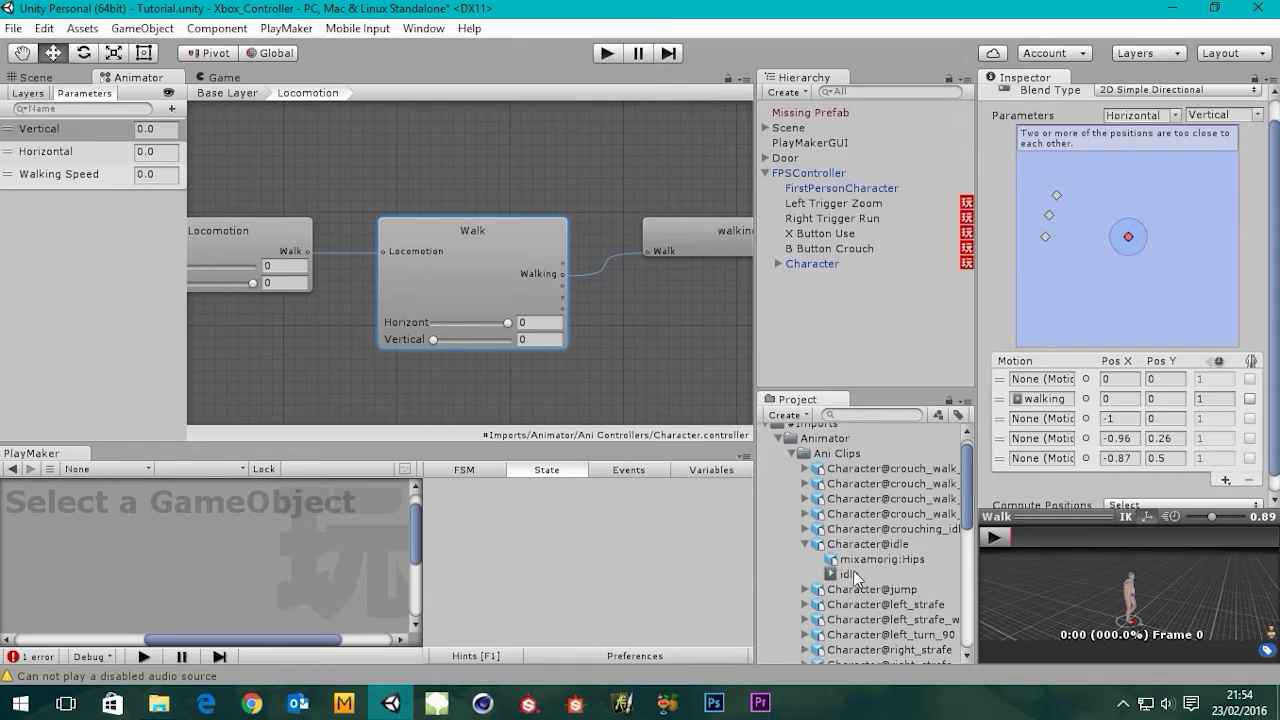
drag(850, 575, 1046, 374)
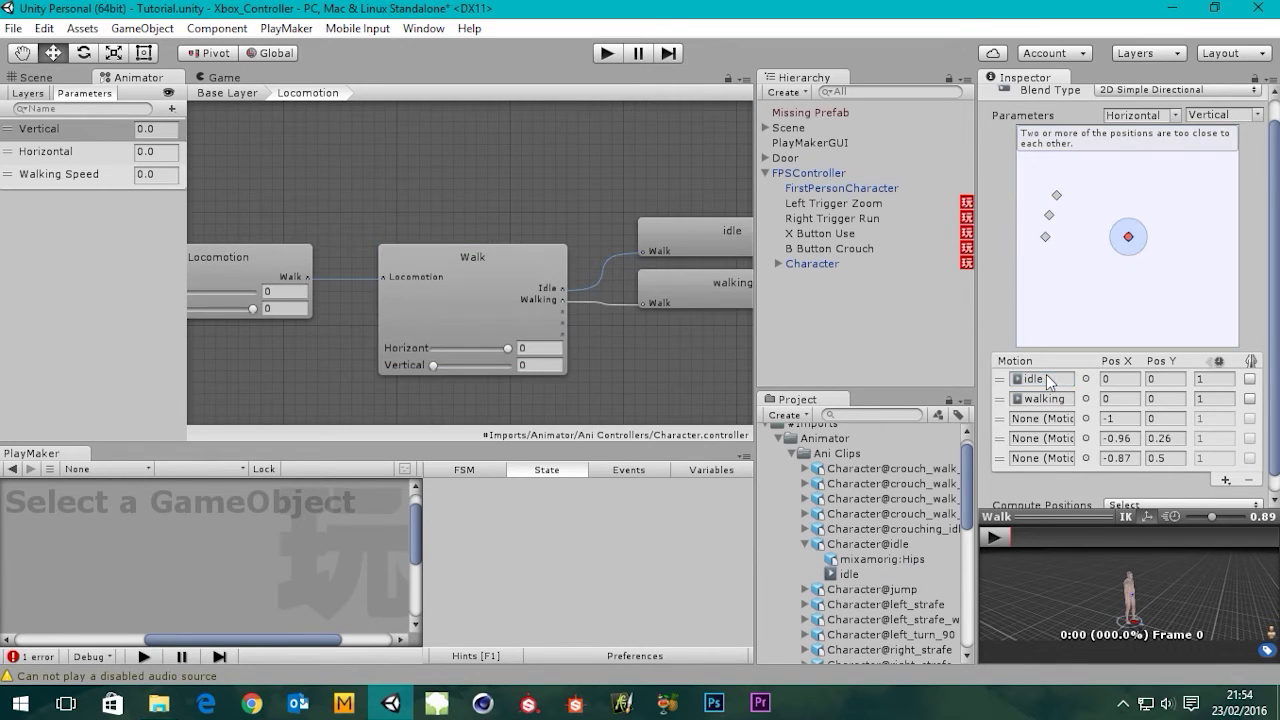
click(804, 543)
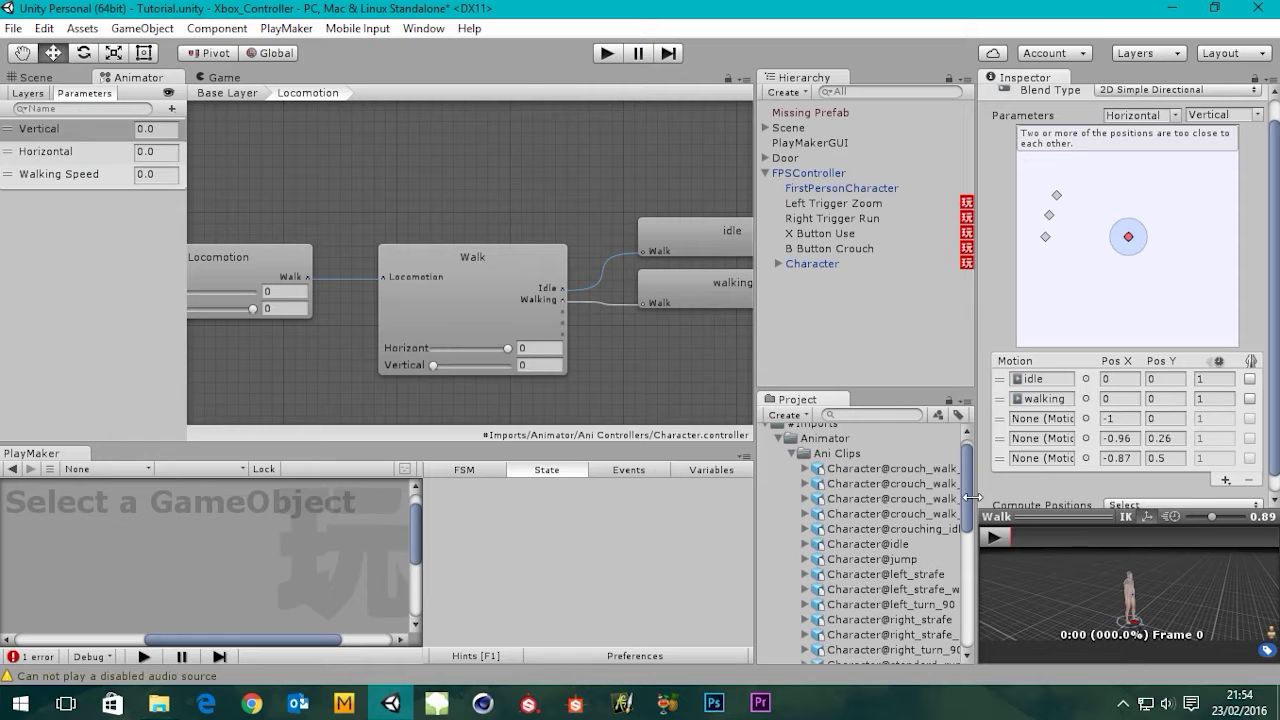
Enlarge the animation preview and play the walking_backwards clip in it.
drag(967, 503, 969, 530)
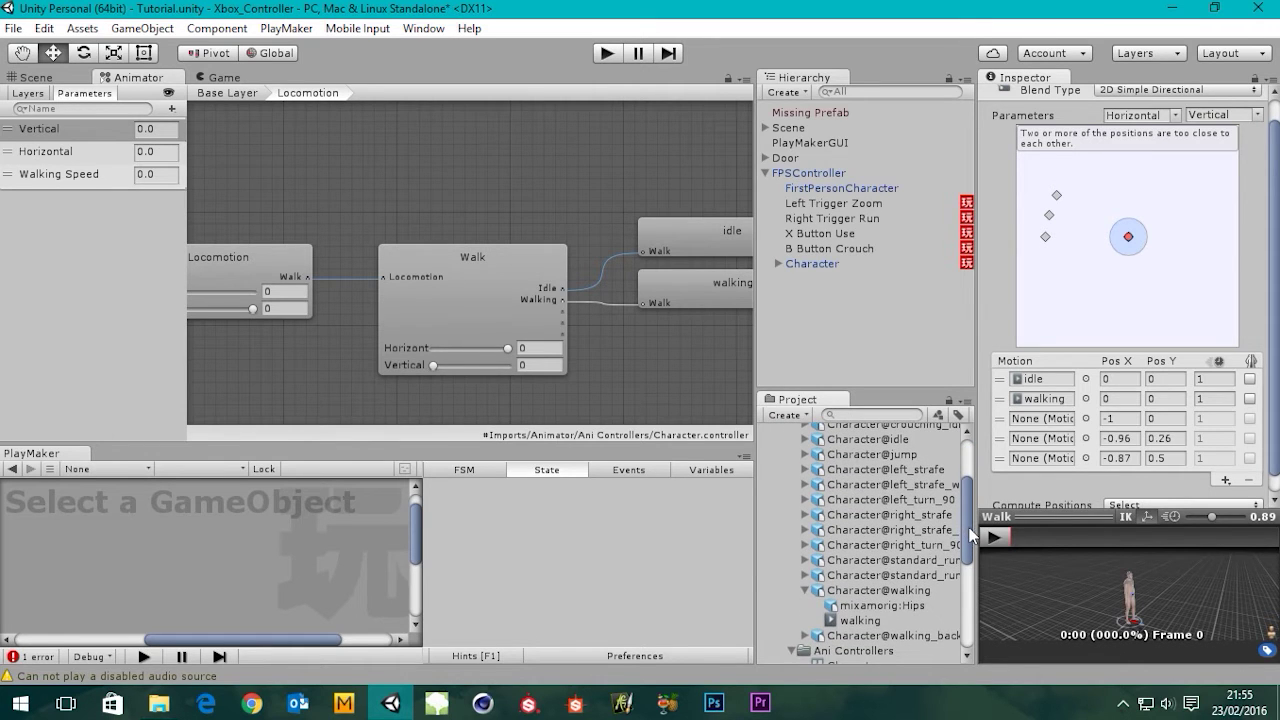
click(807, 591)
click(903, 606)
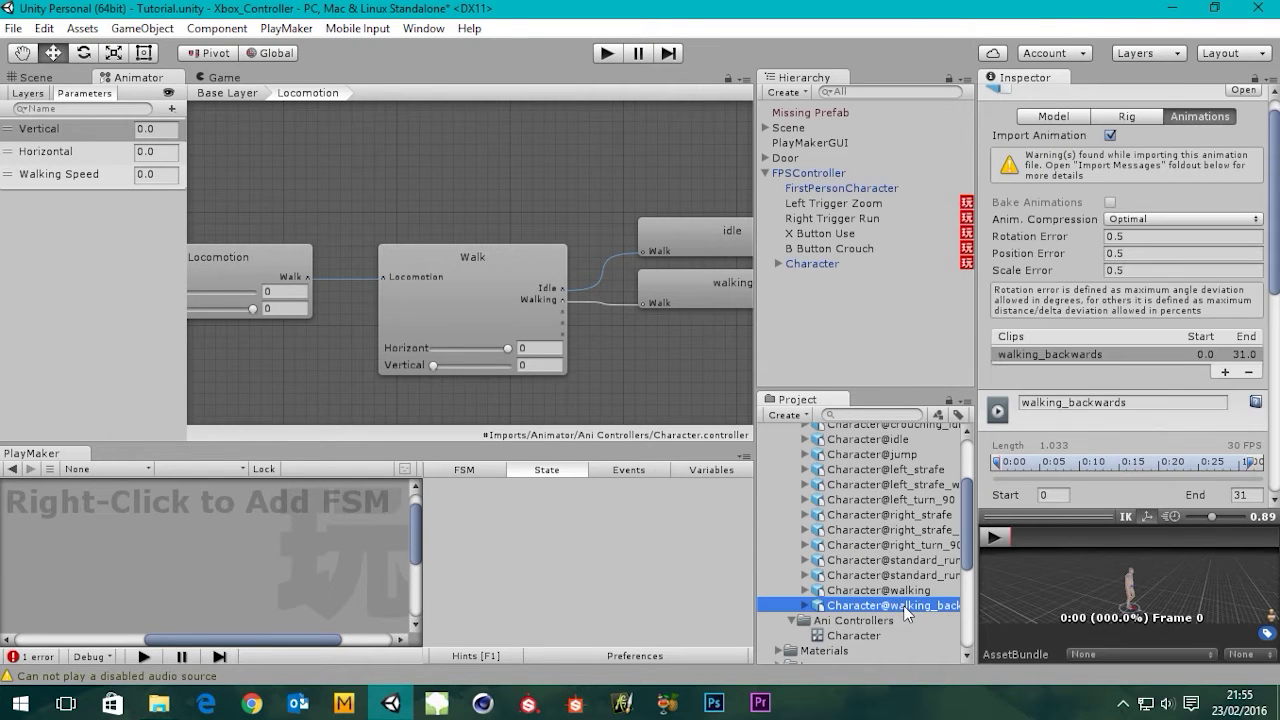
drag(1068, 512, 1068, 345)
click(991, 368)
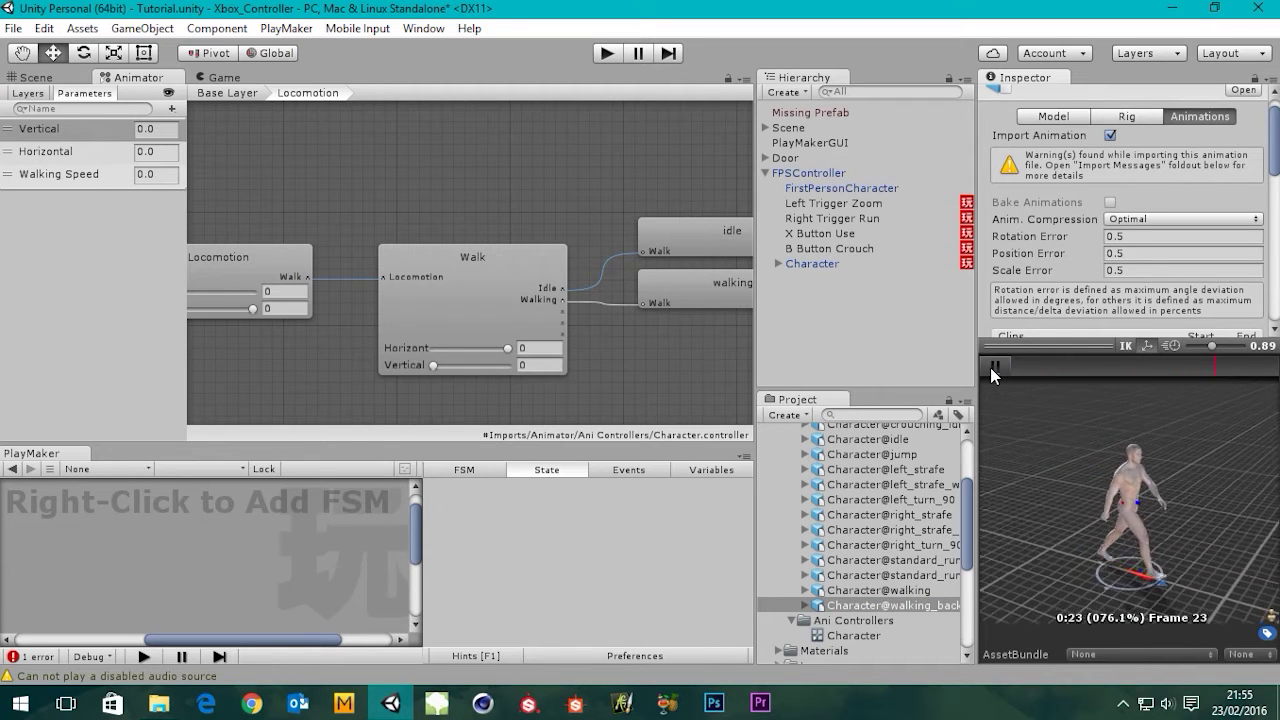
click(991, 368)
Compare the motion of the walking and walking_backwards animations by playing both previews.
drag(963, 509, 965, 523)
click(848, 544)
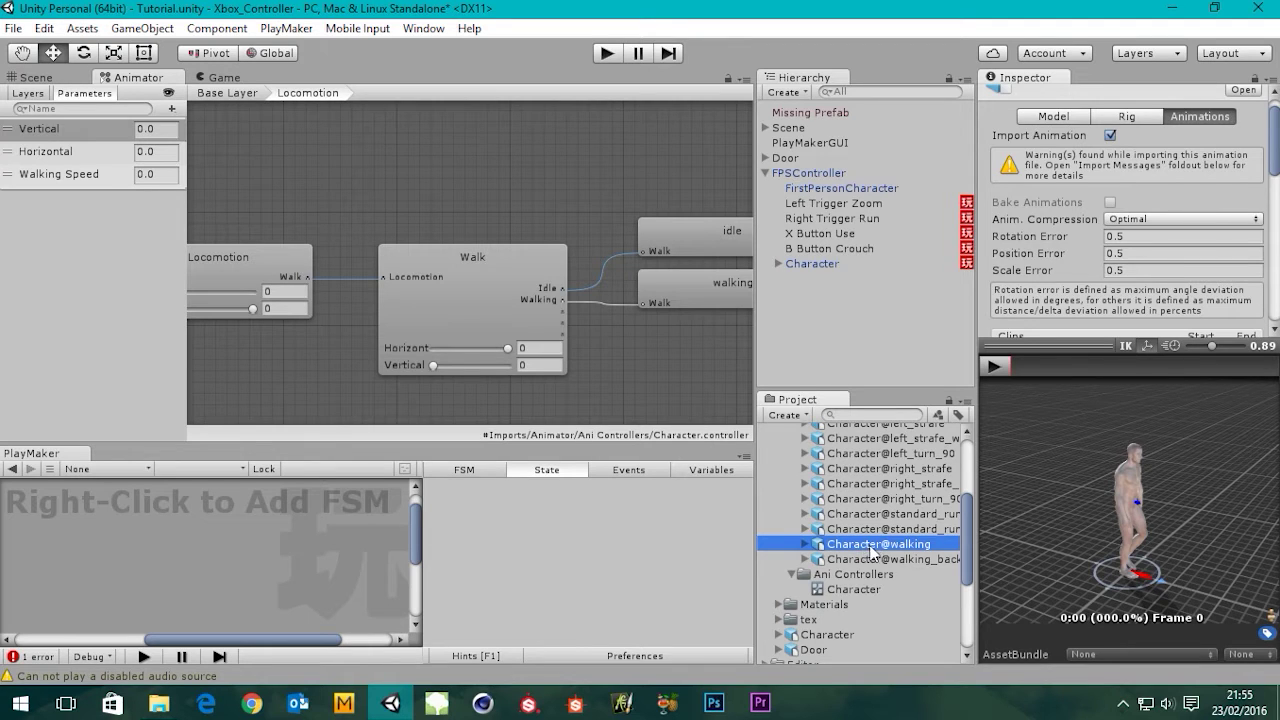
scroll(970, 543, down, 2)
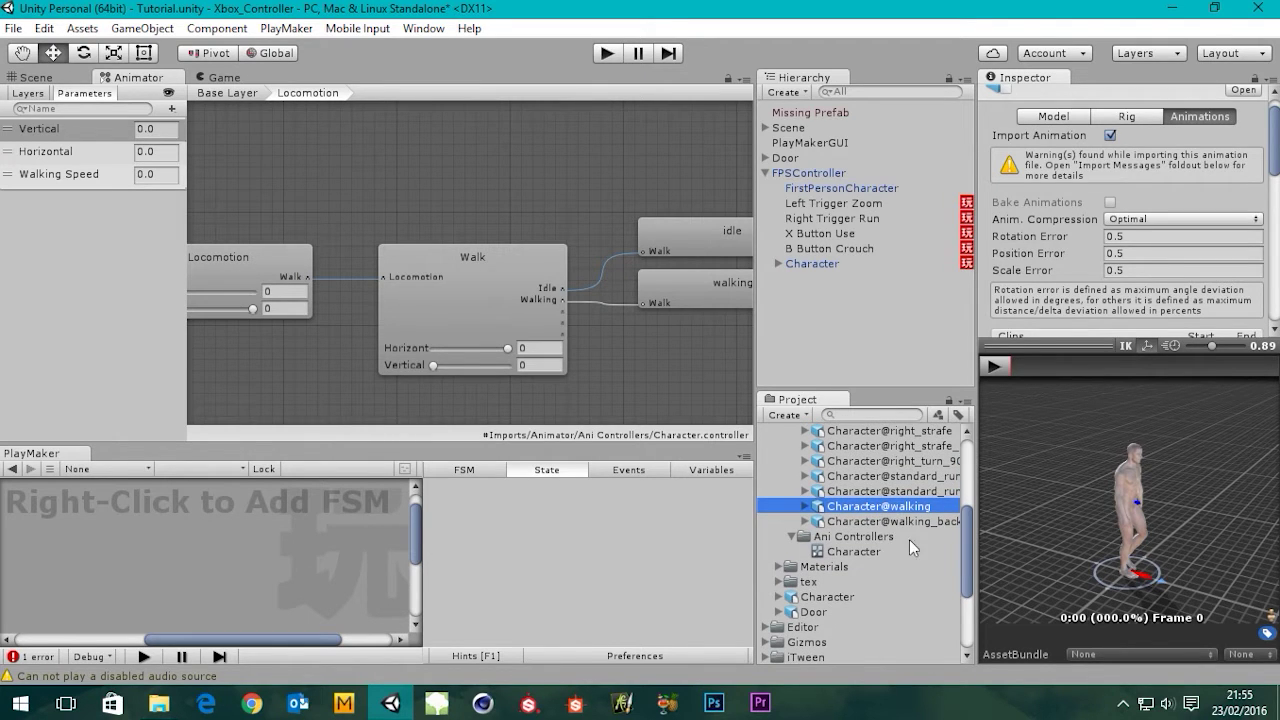
click(873, 522)
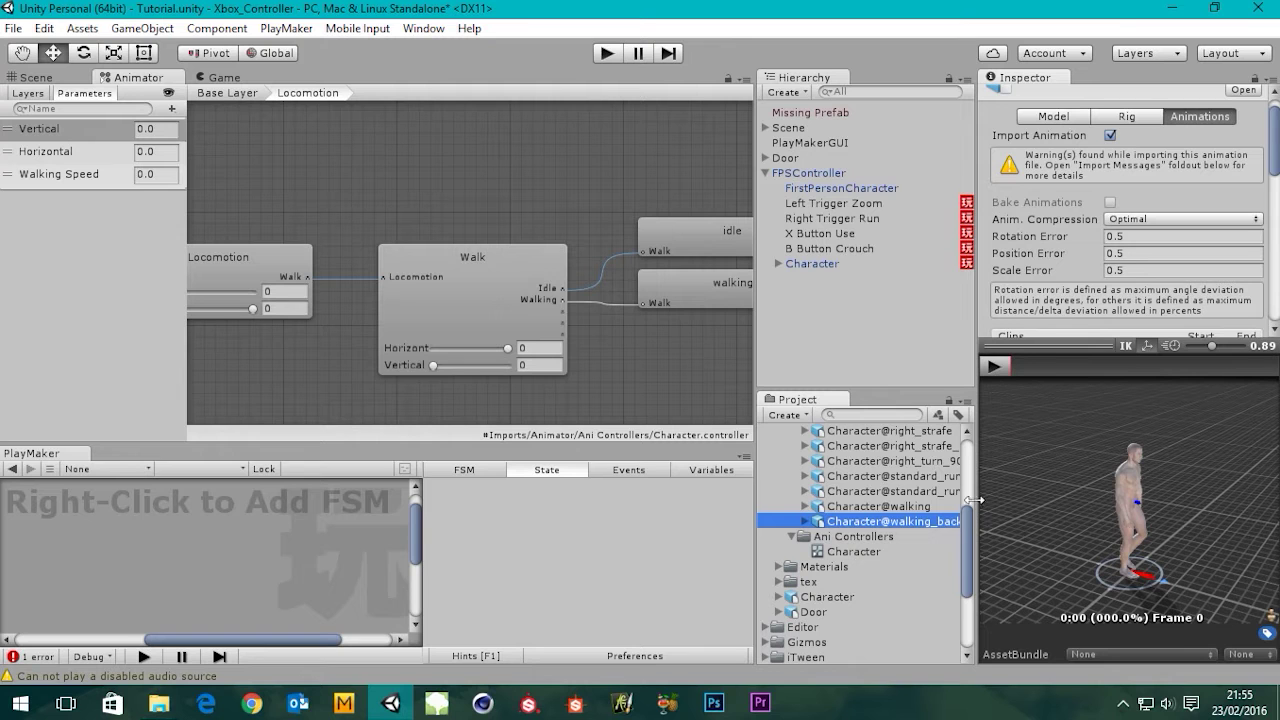
click(907, 507)
click(994, 367)
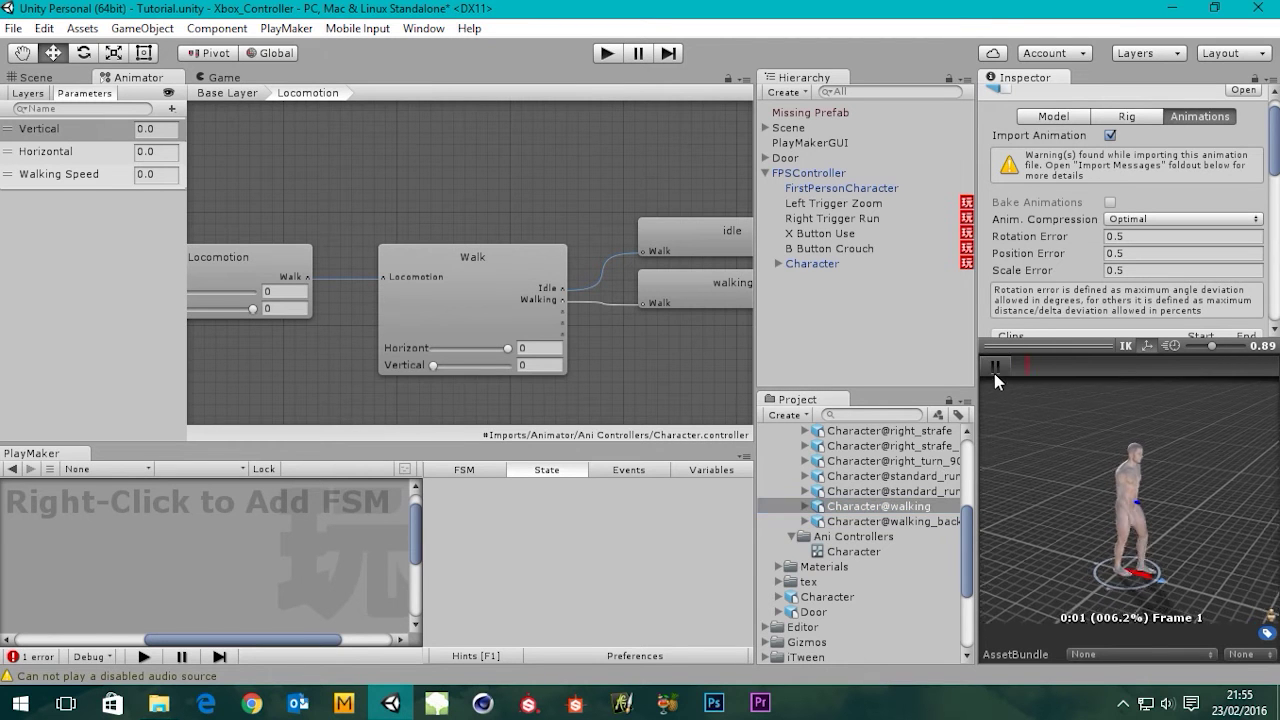
click(907, 520)
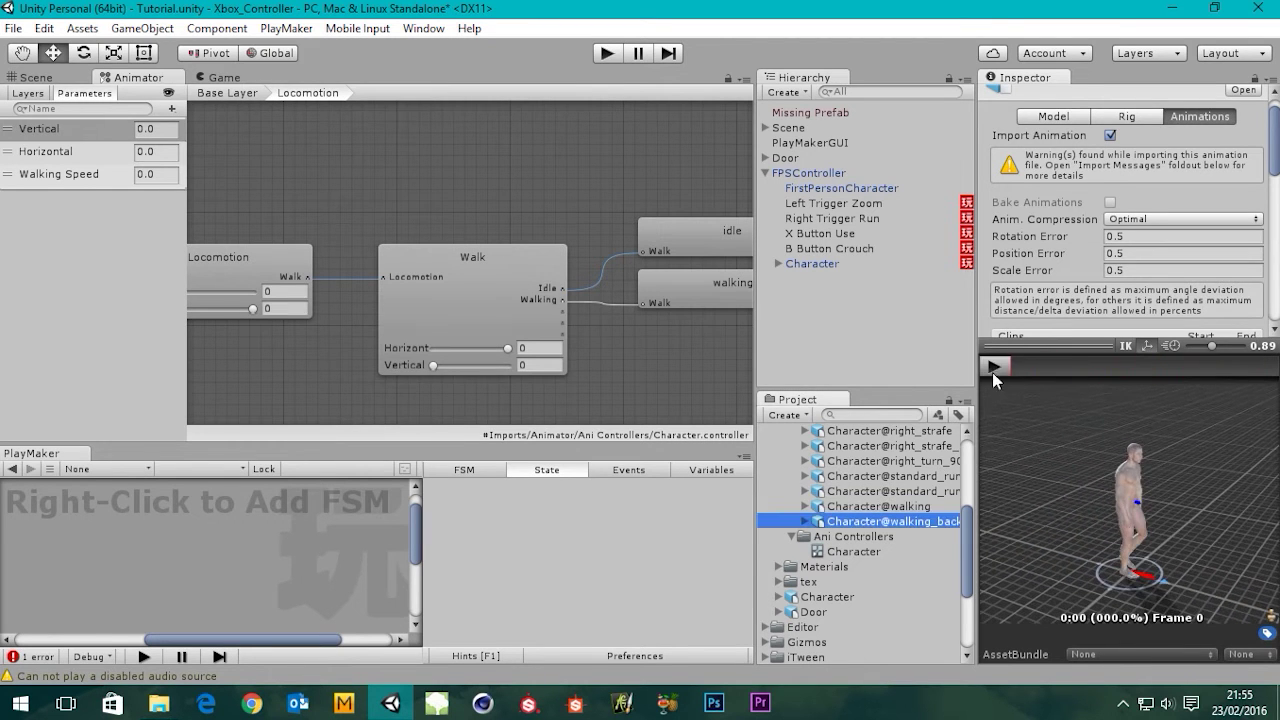
click(996, 364)
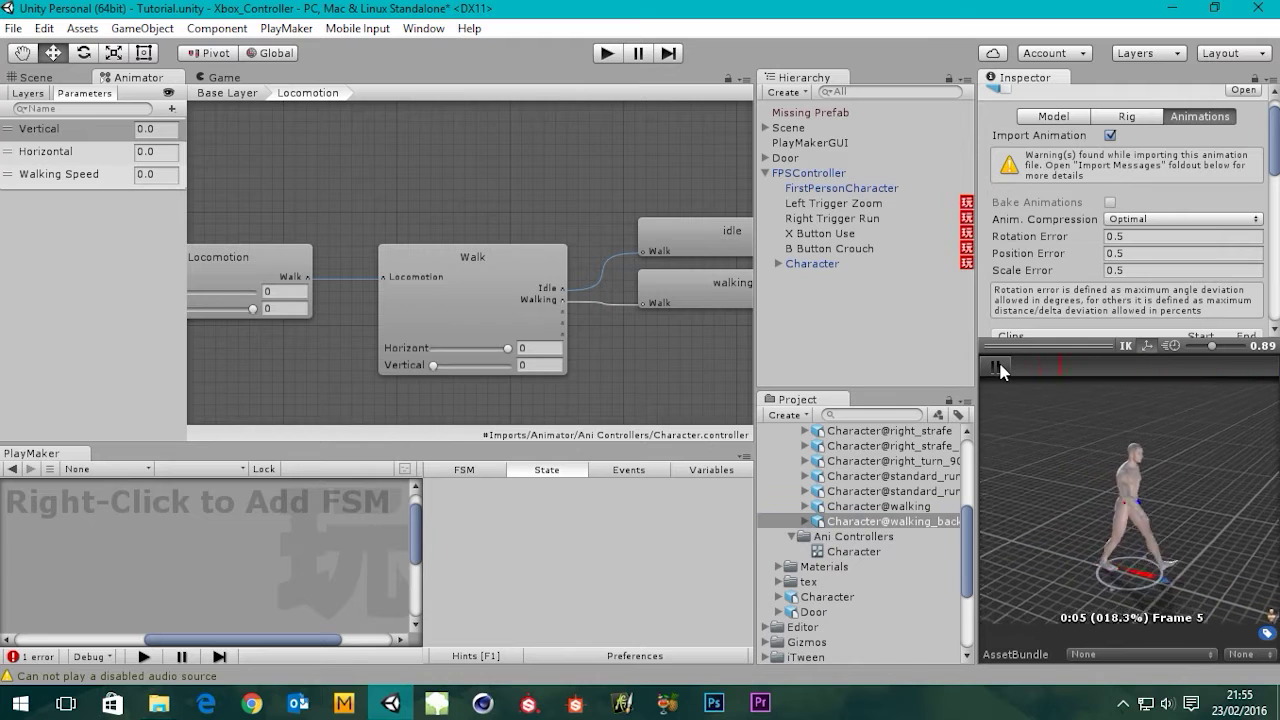
click(998, 362)
Enable Loop Time for the walking_backwards clip and base its Root Transform Rotation on Original.
drag(1069, 343, 1050, 568)
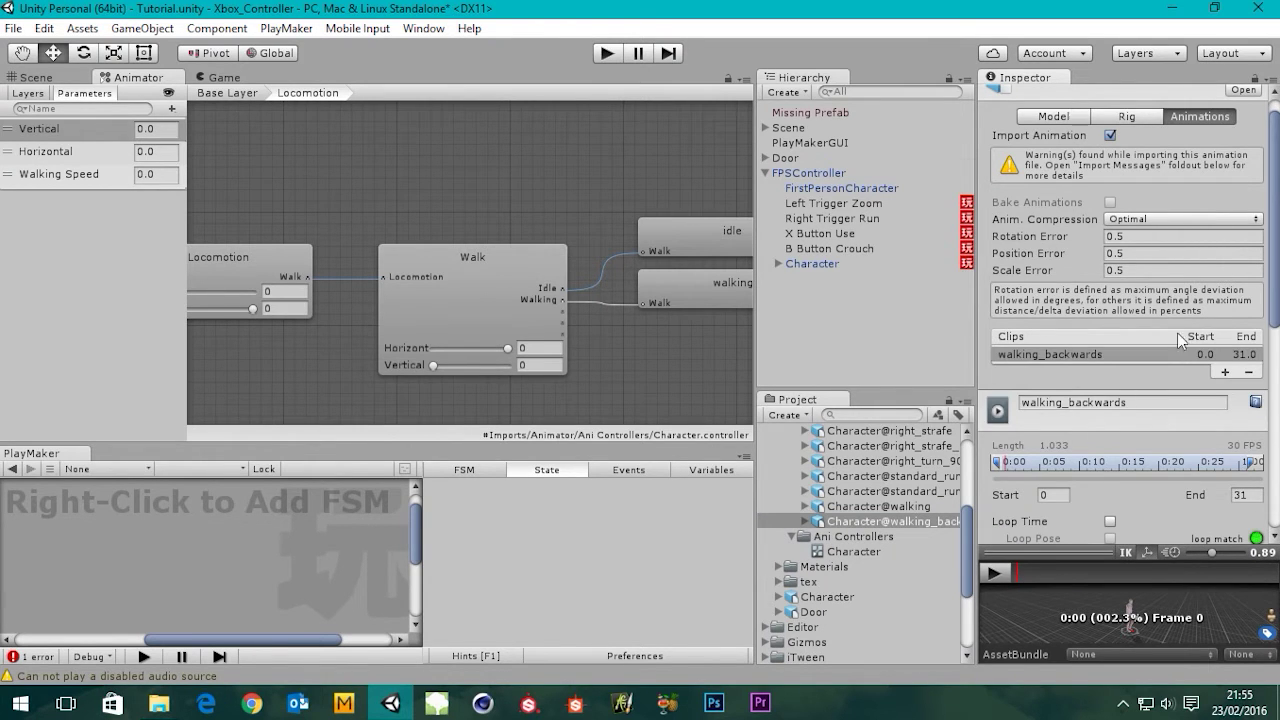
drag(1272, 283, 1270, 414)
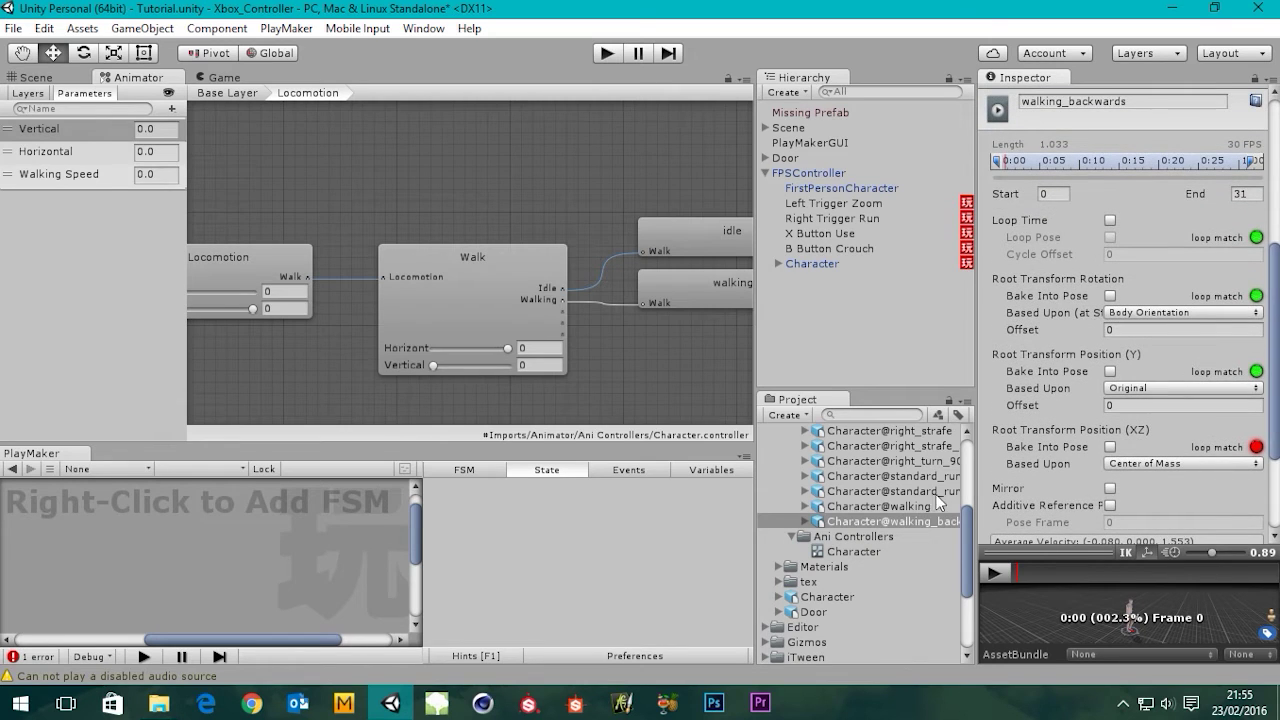
click(886, 524)
drag(1269, 349, 1273, 315)
click(1109, 300)
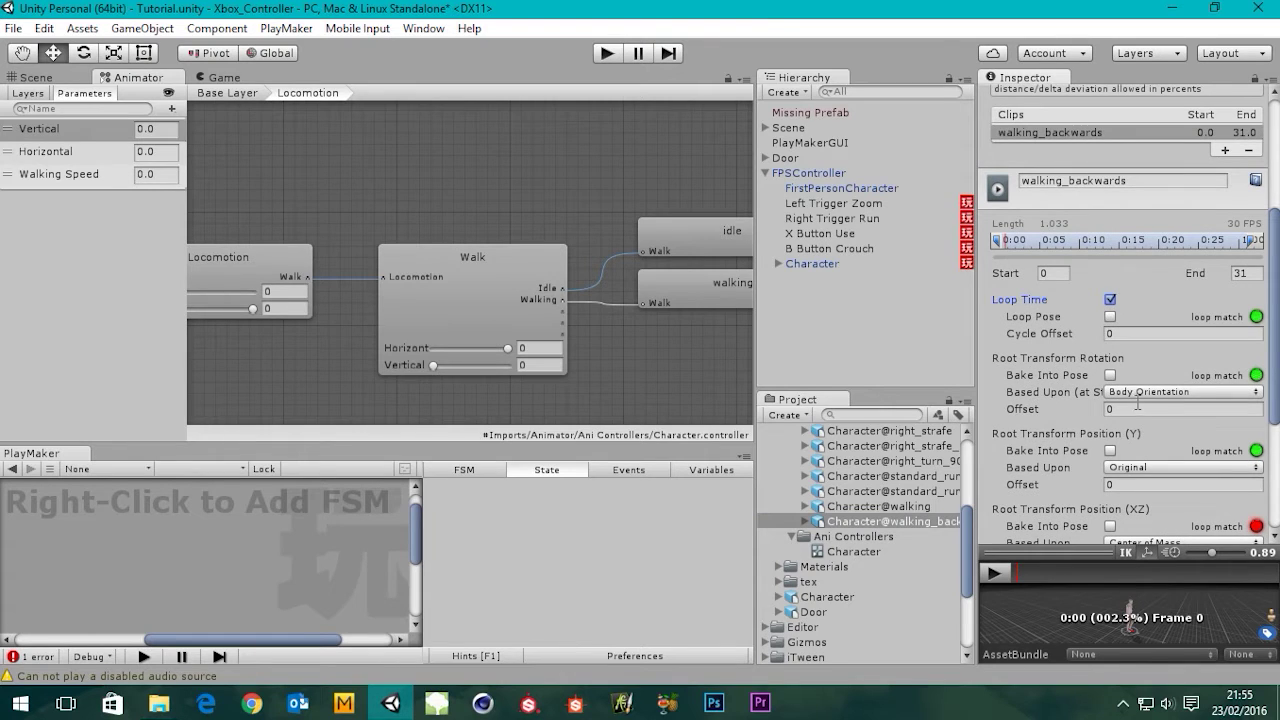
click(1136, 392)
click(1152, 413)
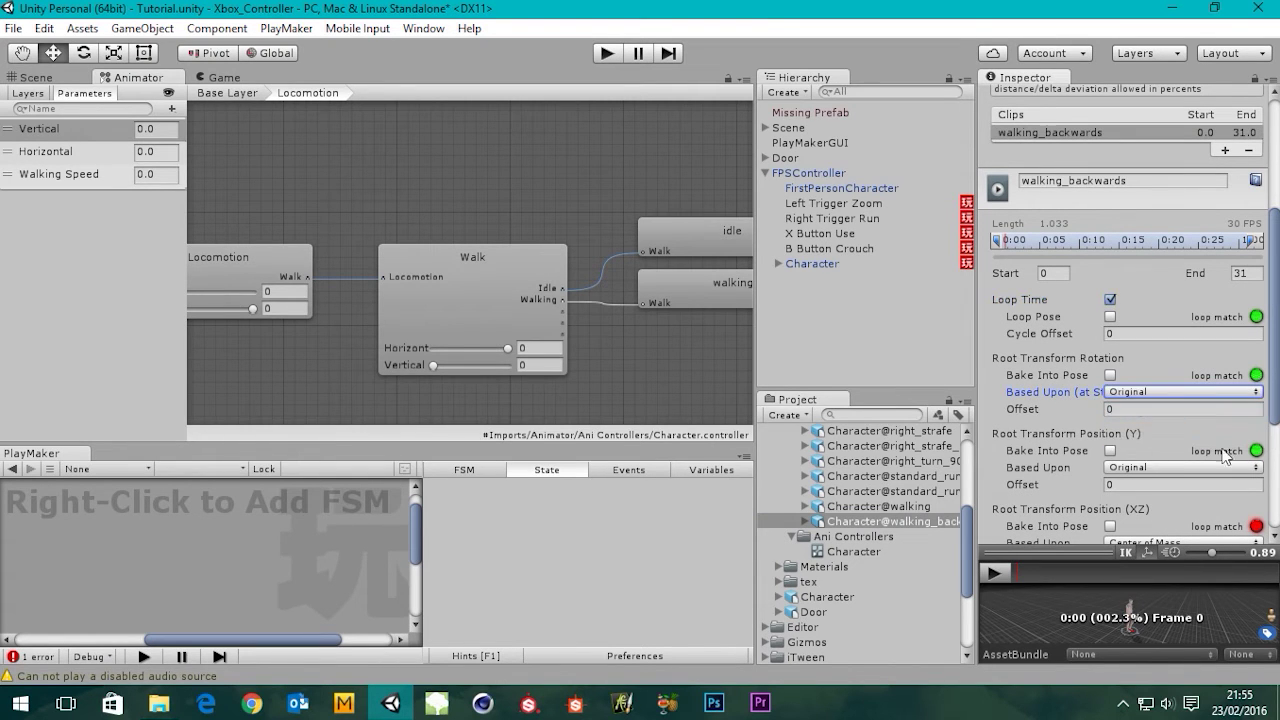
Base the walking_backwards clip's Root Transform Position (XZ) on Original, bake Root Transform Position (Y) into the pose, and apply the import settings.
scroll(1276, 387, down, 3)
click(1130, 415)
click(1136, 437)
click(1110, 323)
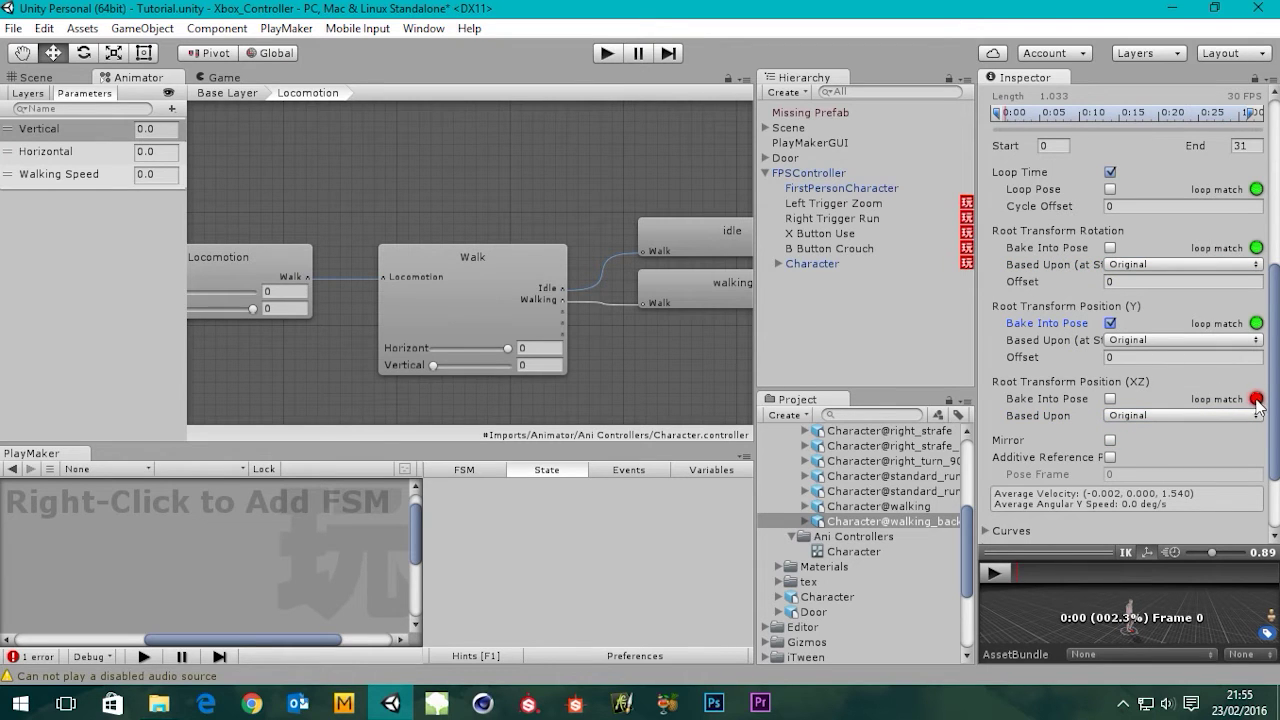
scroll(1270, 515, down, 3)
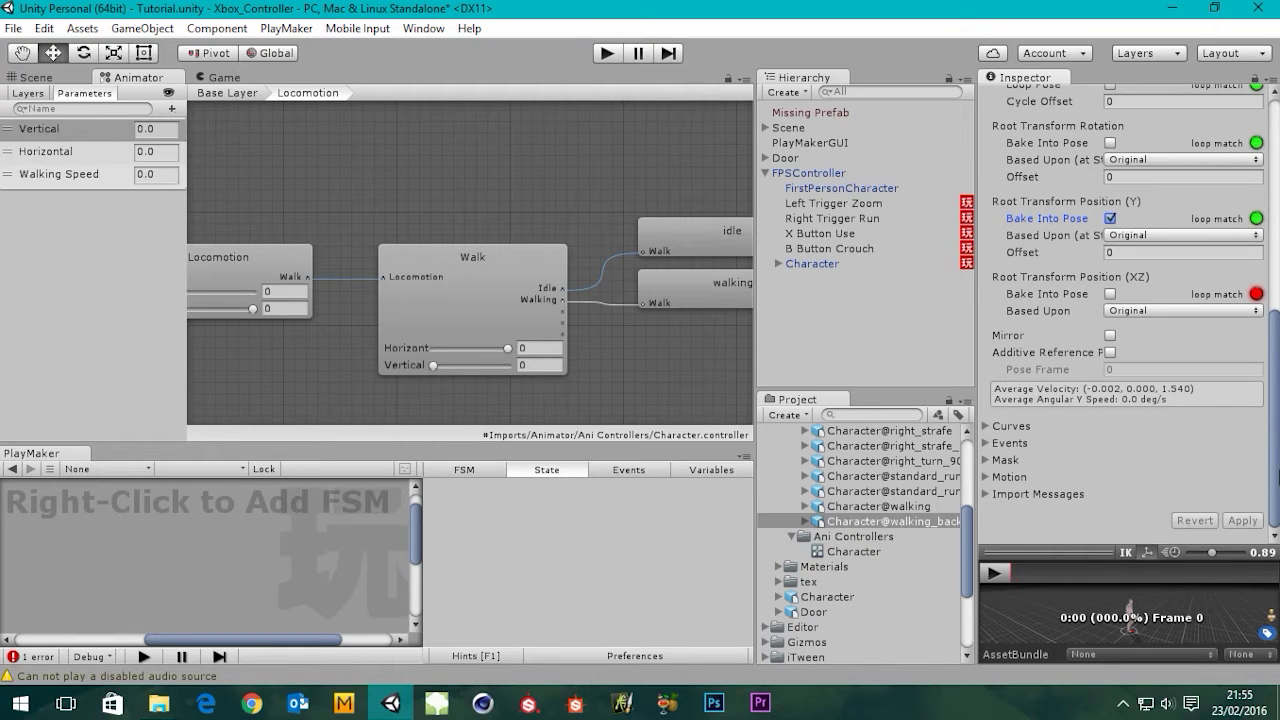
scroll(1240, 500, up, 10)
scroll(1125, 320, down, 7)
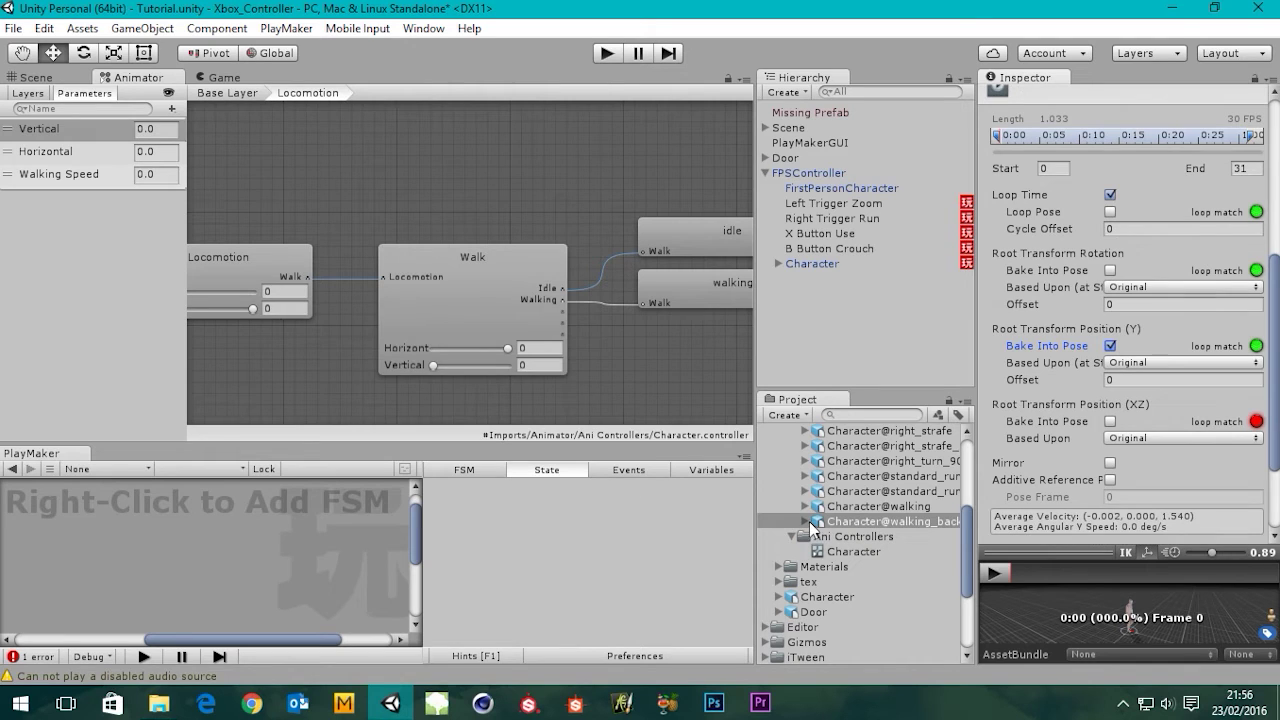
Assign the walking_backwards clip from Character@walking_backwards to the third motion slot of the Walk blend tree.
click(496, 276)
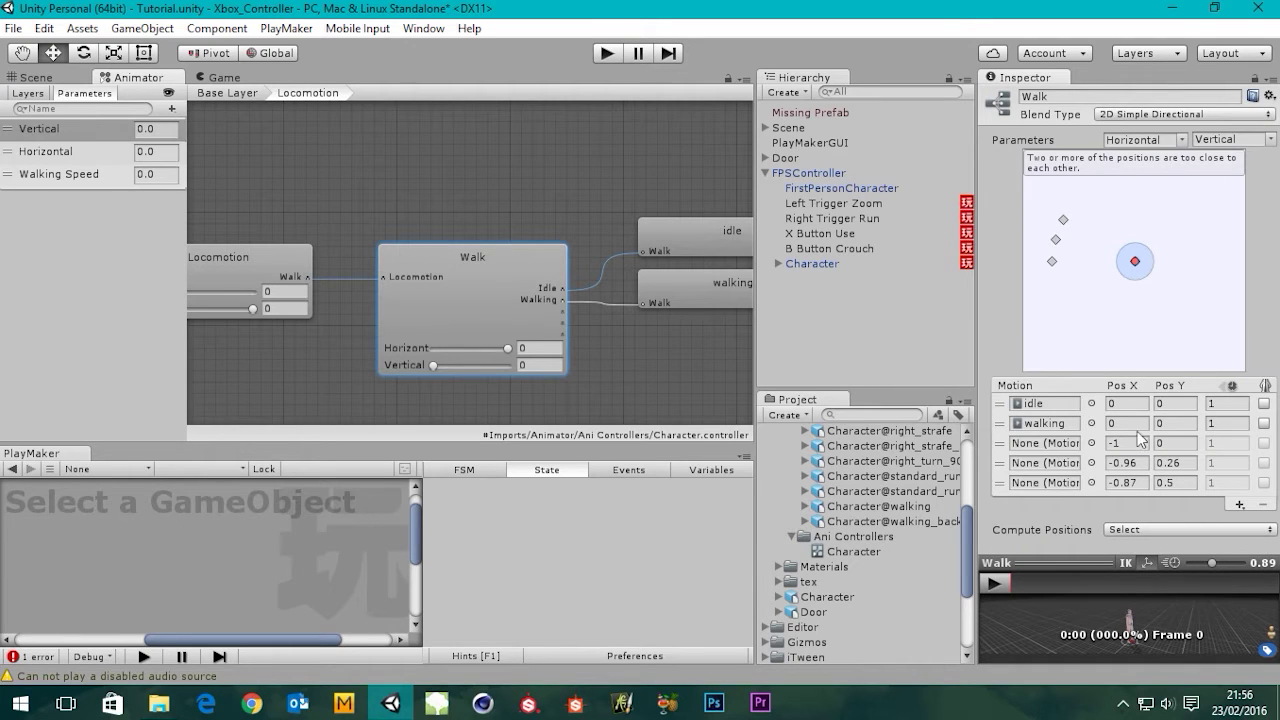
click(805, 521)
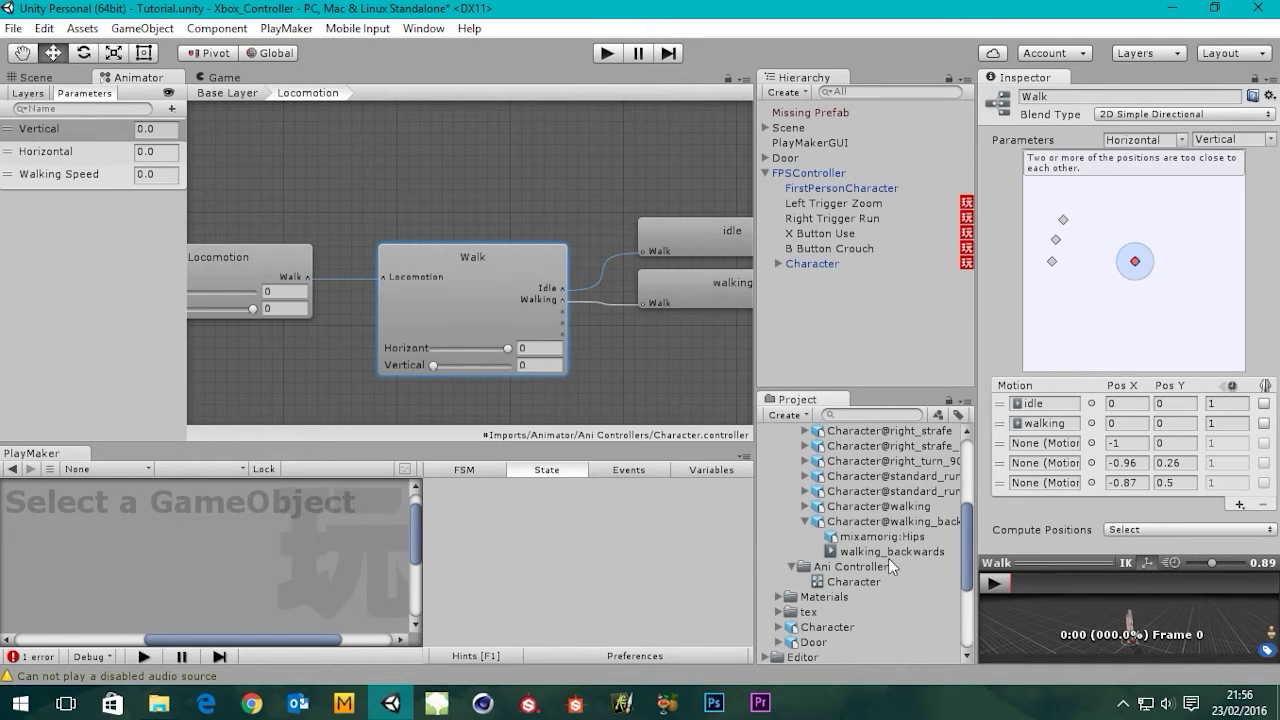
drag(876, 552, 1045, 443)
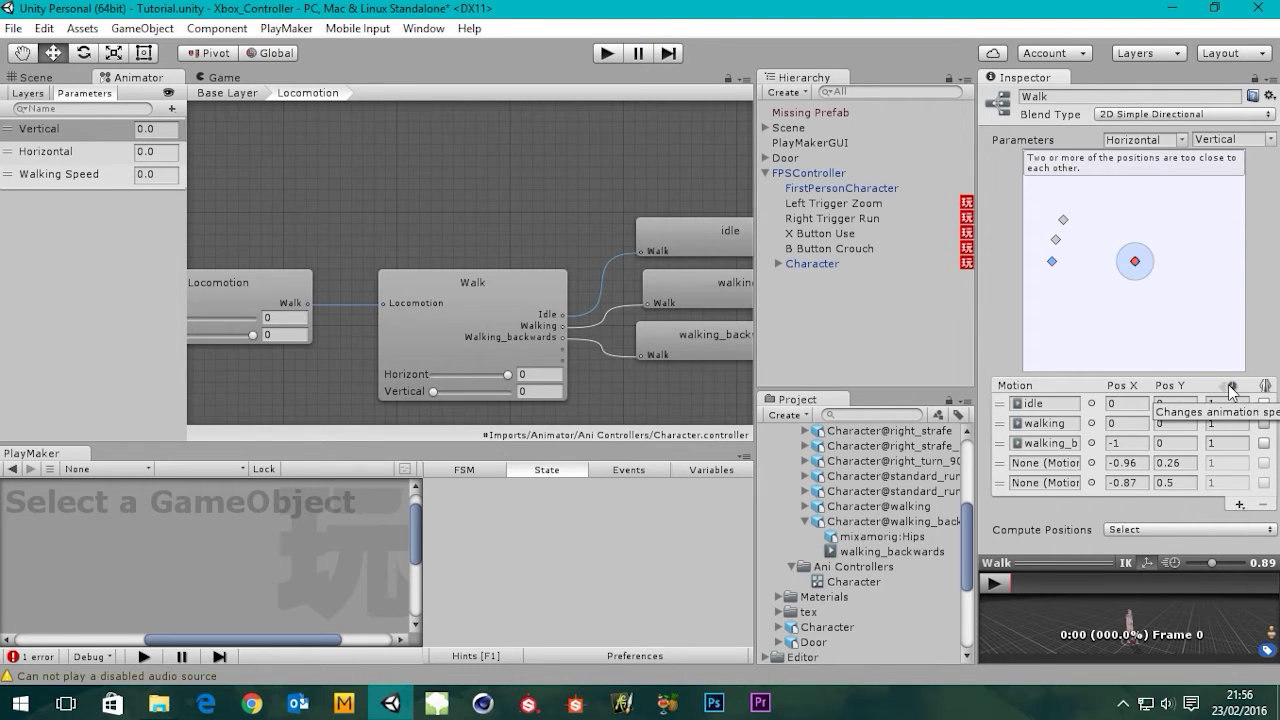
Set the animation speed of the walking_backwards motion to -1 and collapse its source asset.
click(1212, 443)
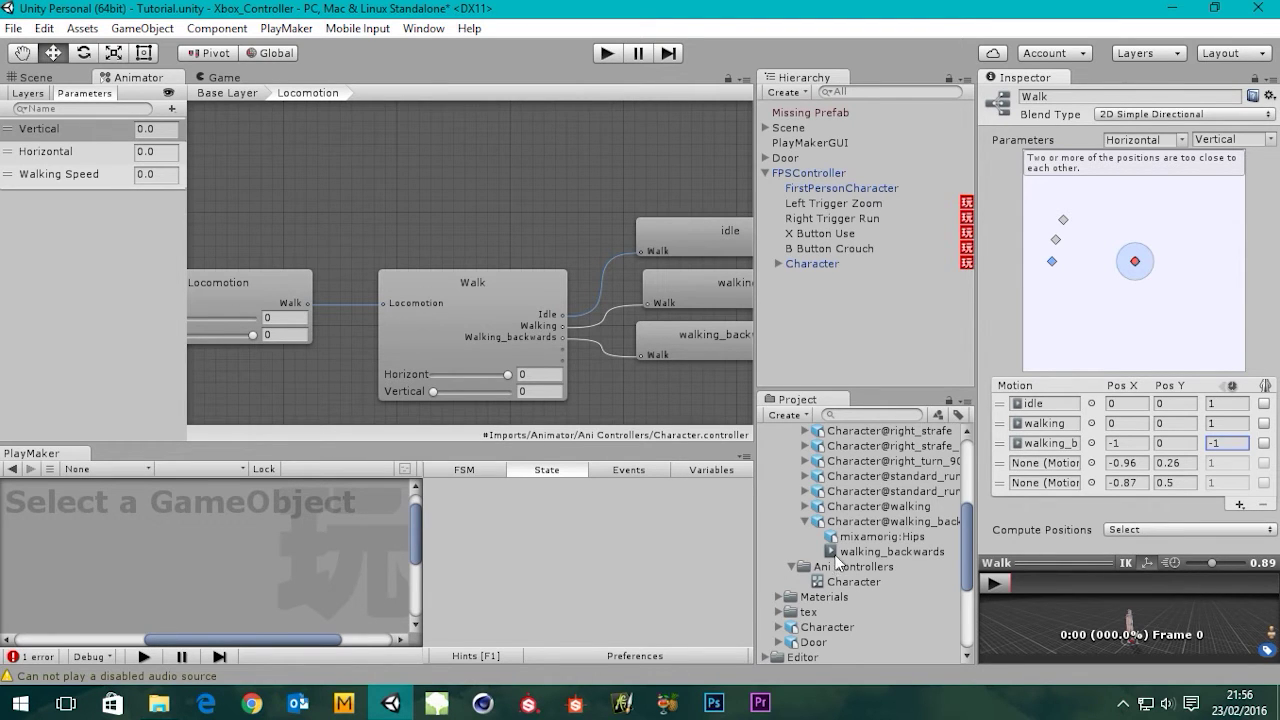
click(1230, 443)
click(807, 522)
Select the Character@left_strafe_walking asset, close the PlayMaker panel, and widen the Project and Inspector areas.
scroll(874, 516, up, 3)
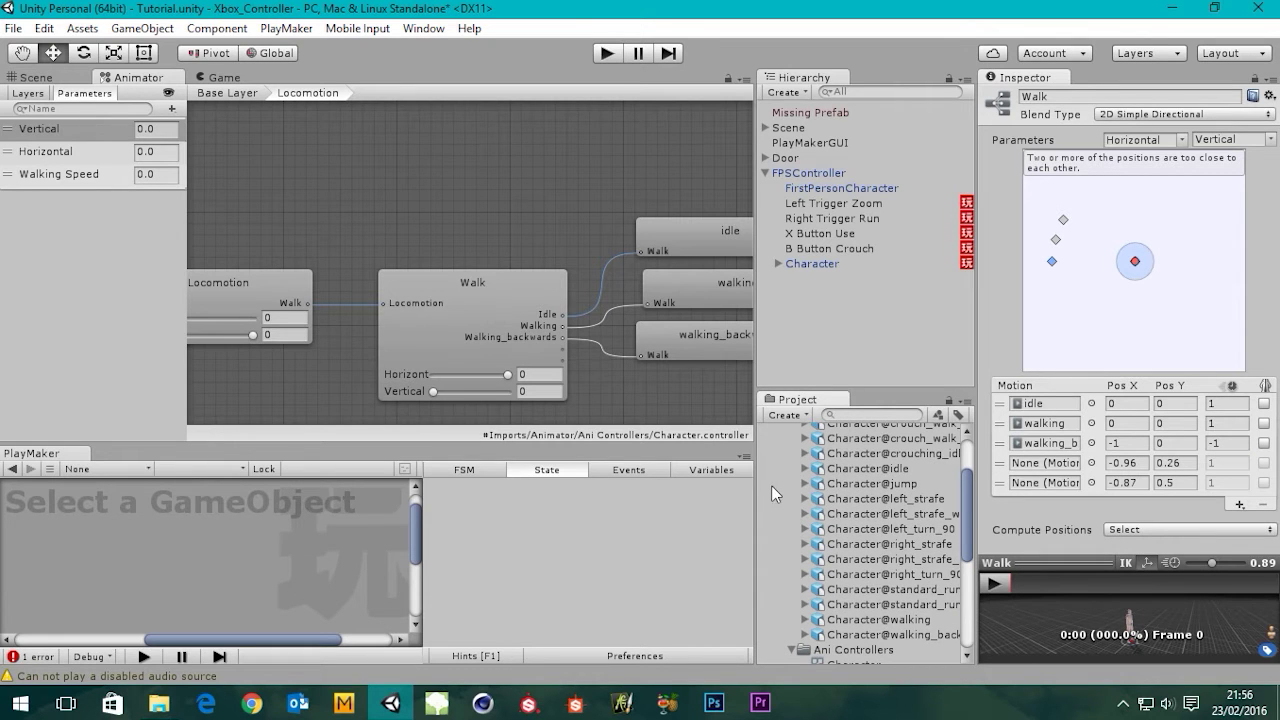
click(881, 514)
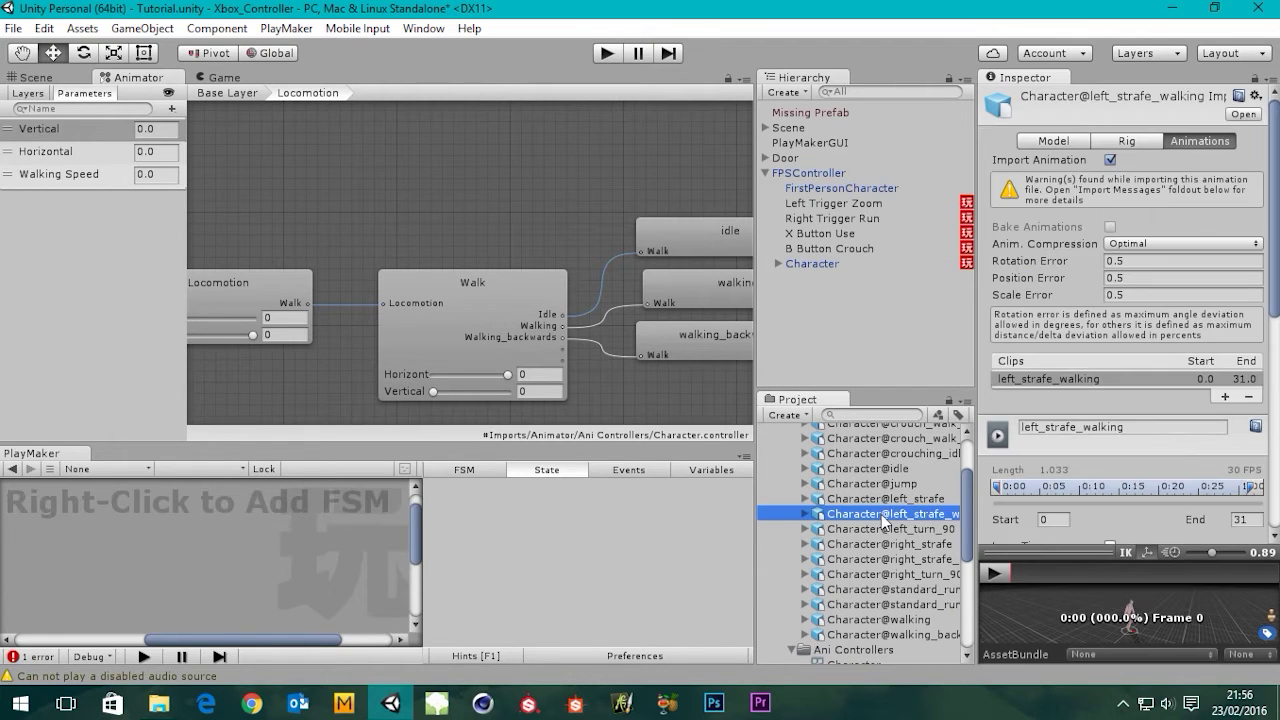
click(745, 456)
click(797, 500)
drag(755, 480, 635, 483)
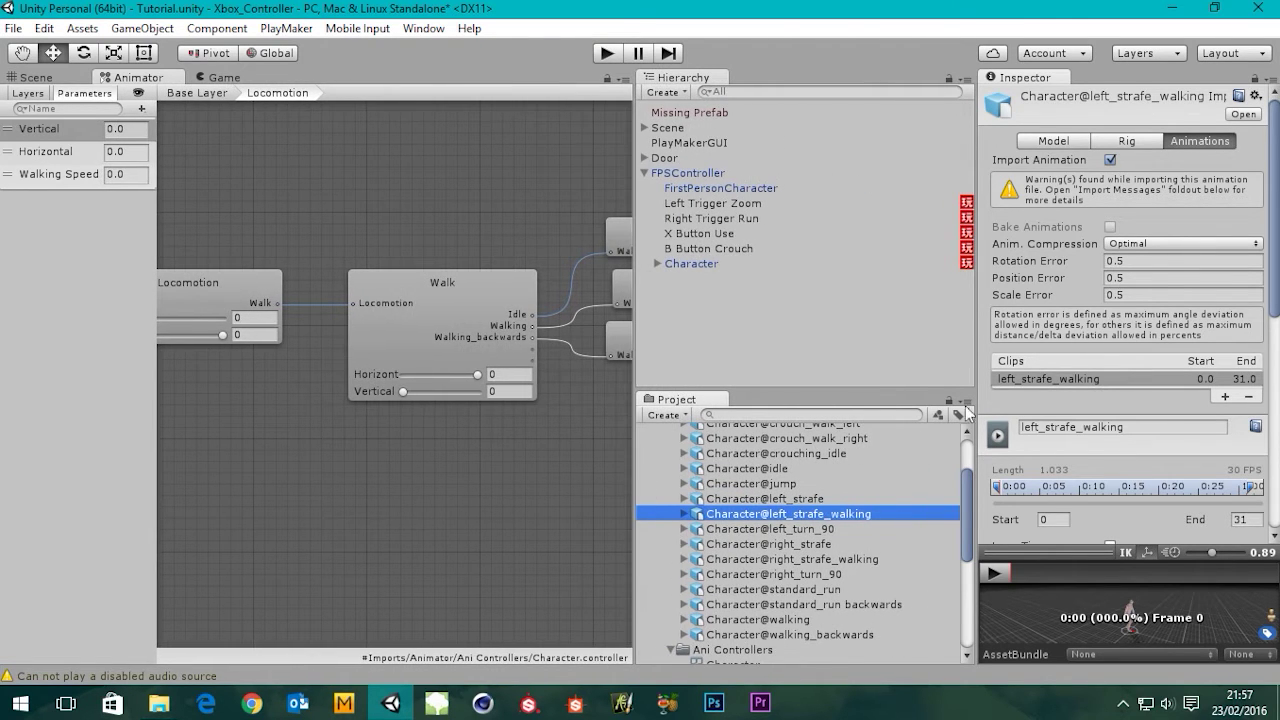
drag(977, 385, 937, 395)
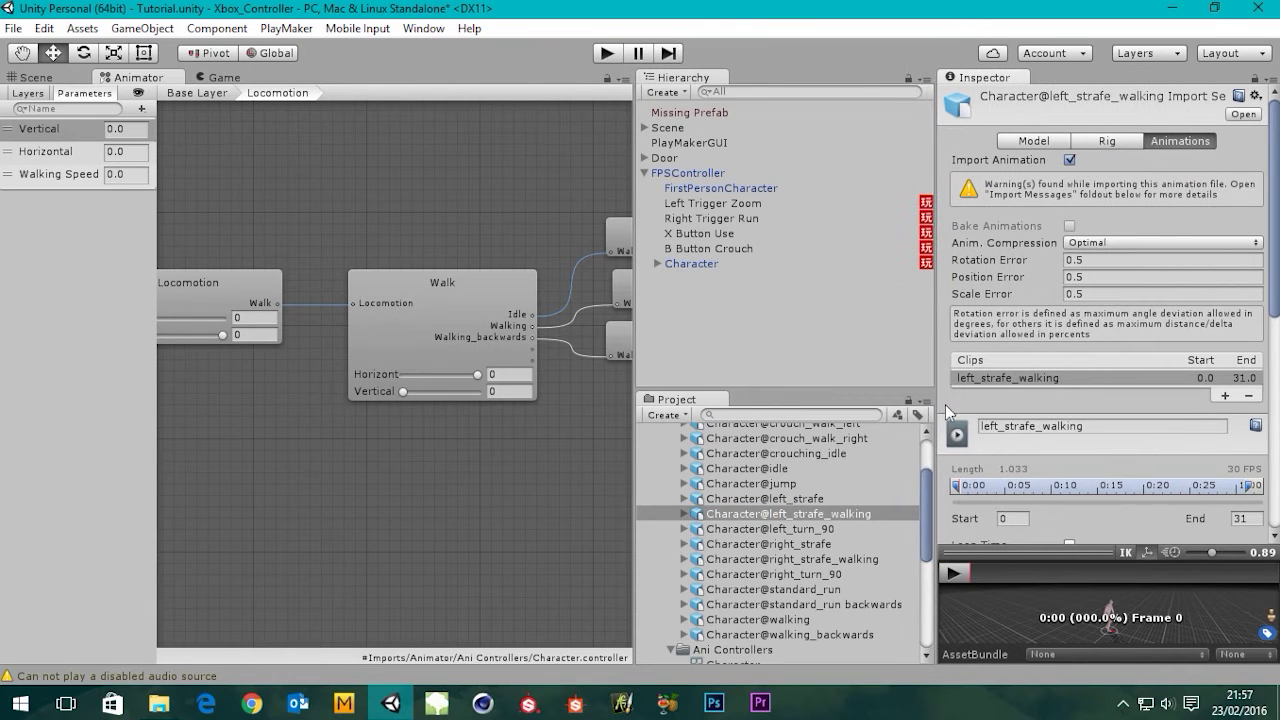
Play the left_strafe_walking clip in an enlarged animation preview, stop it, and shrink the preview.
click(736, 515)
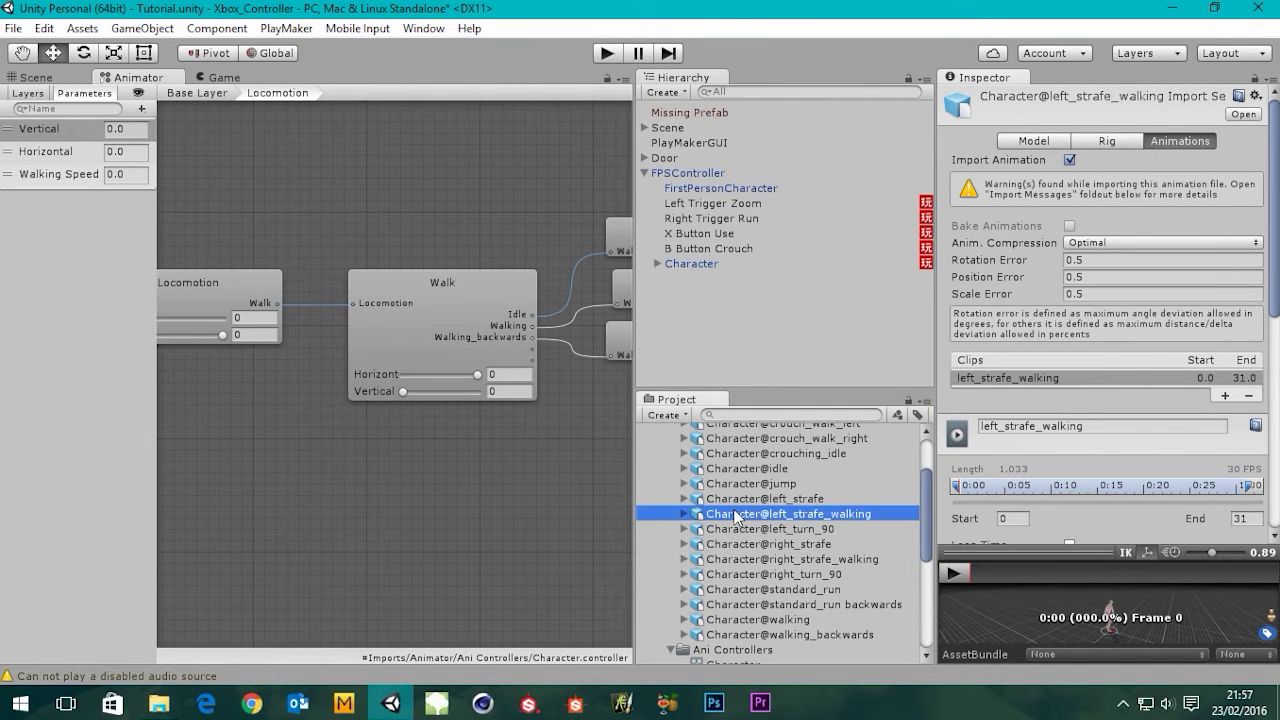
click(1037, 555)
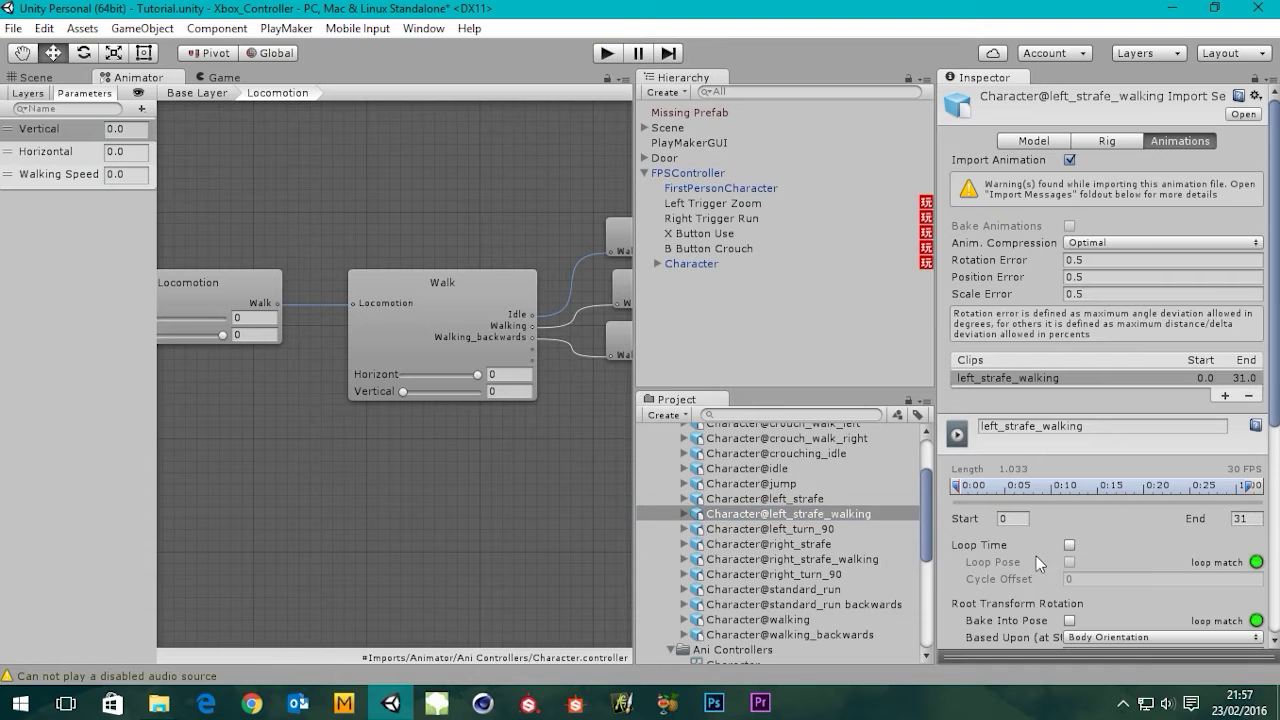
click(1052, 656)
drag(1046, 556, 1034, 355)
click(955, 383)
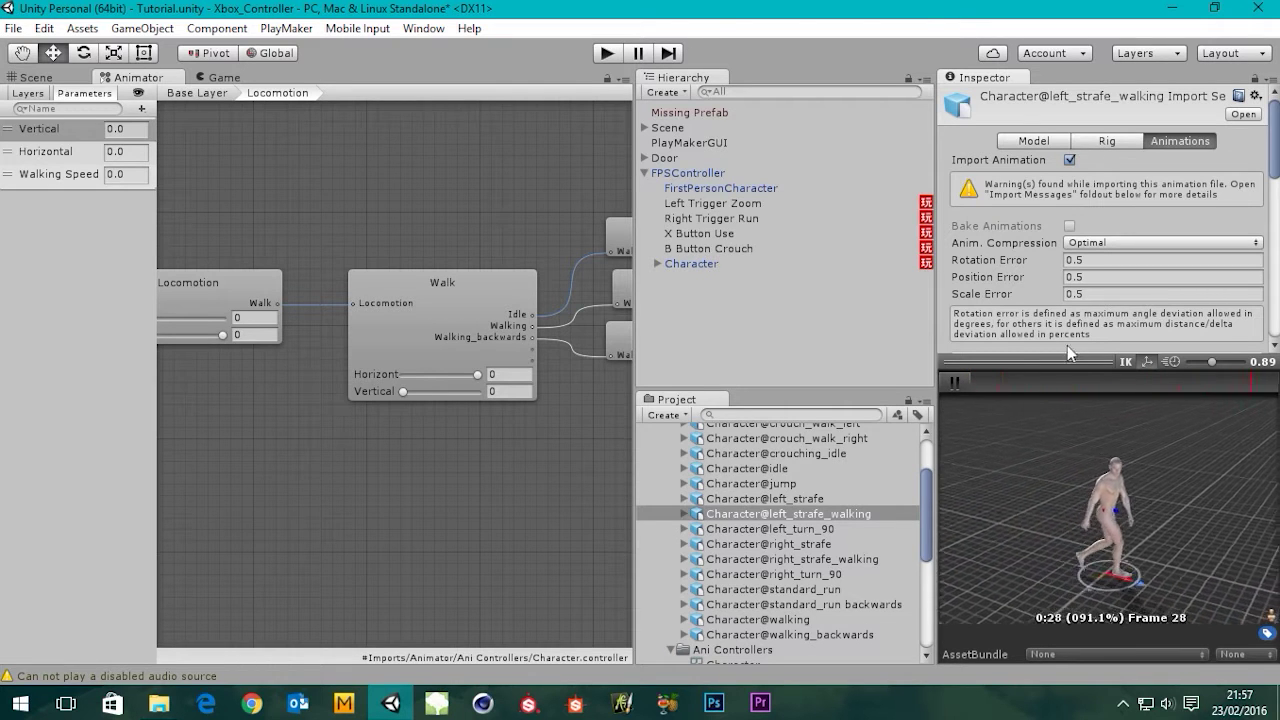
drag(1083, 363, 1080, 508)
click(956, 533)
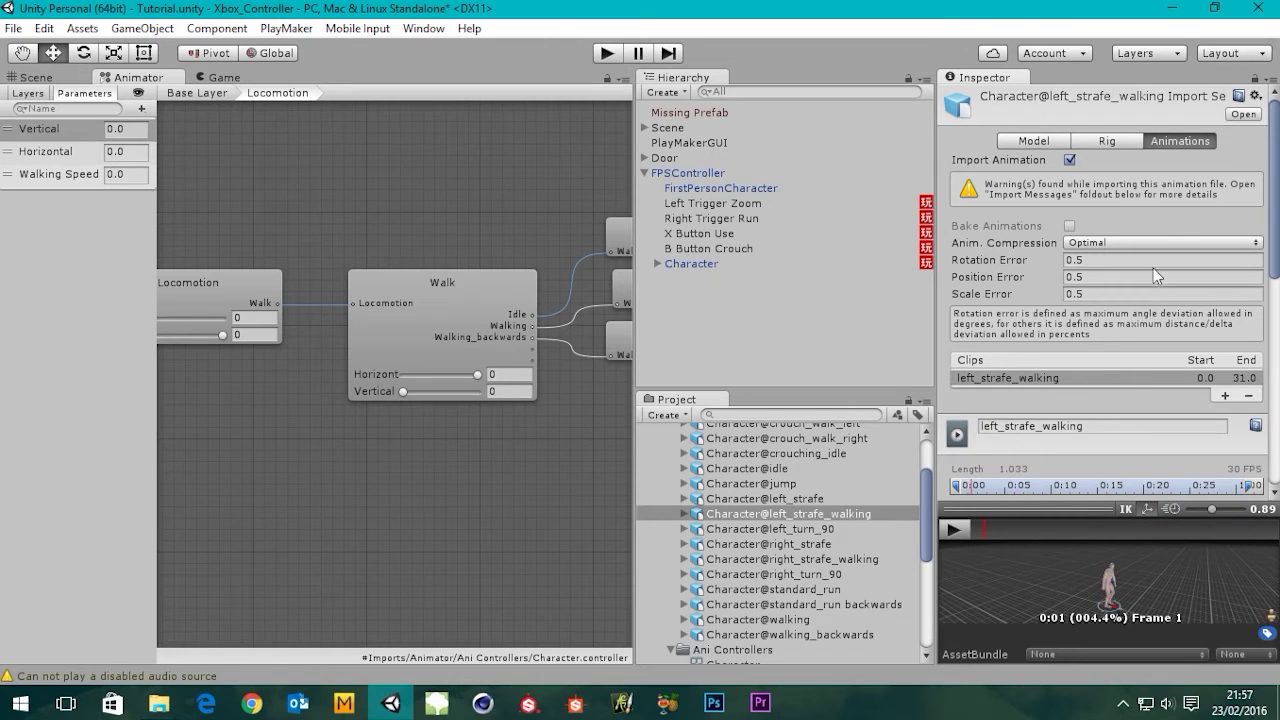
Enable Loop Time for the left_strafe_walking clip and base its Root Transform Rotation on Original.
scroll(1077, 212, down, 8)
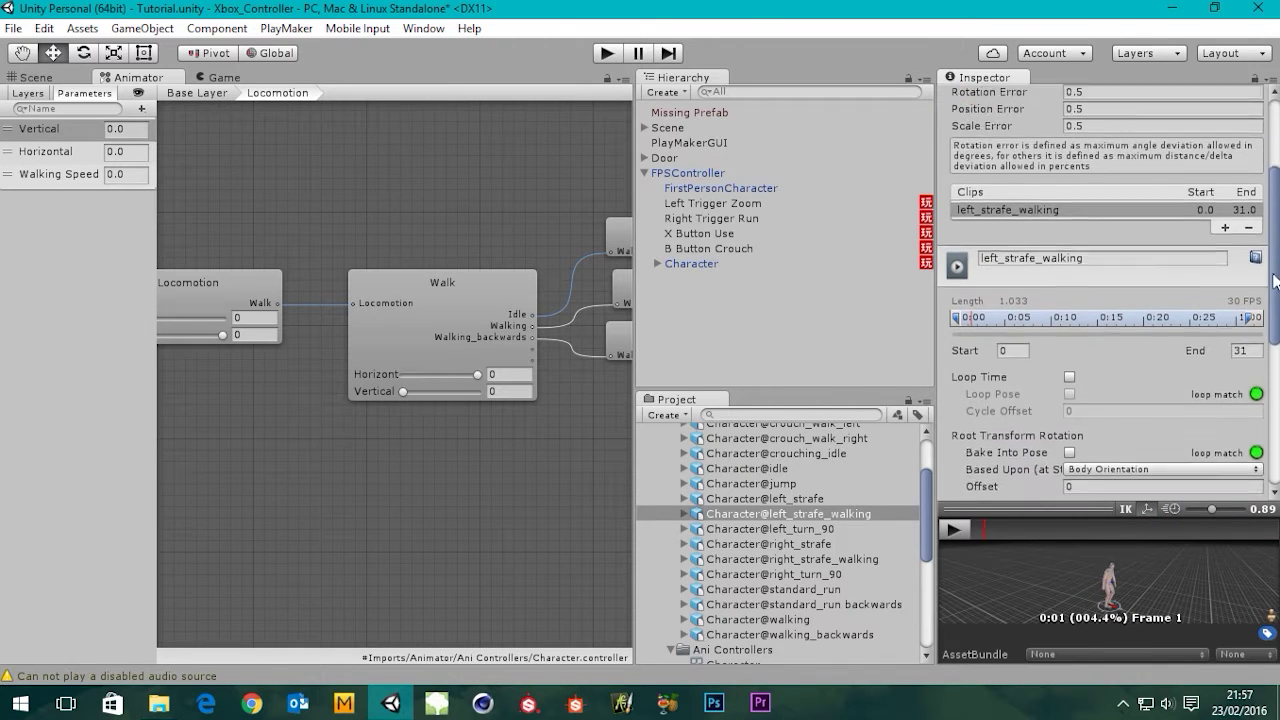
click(1070, 226)
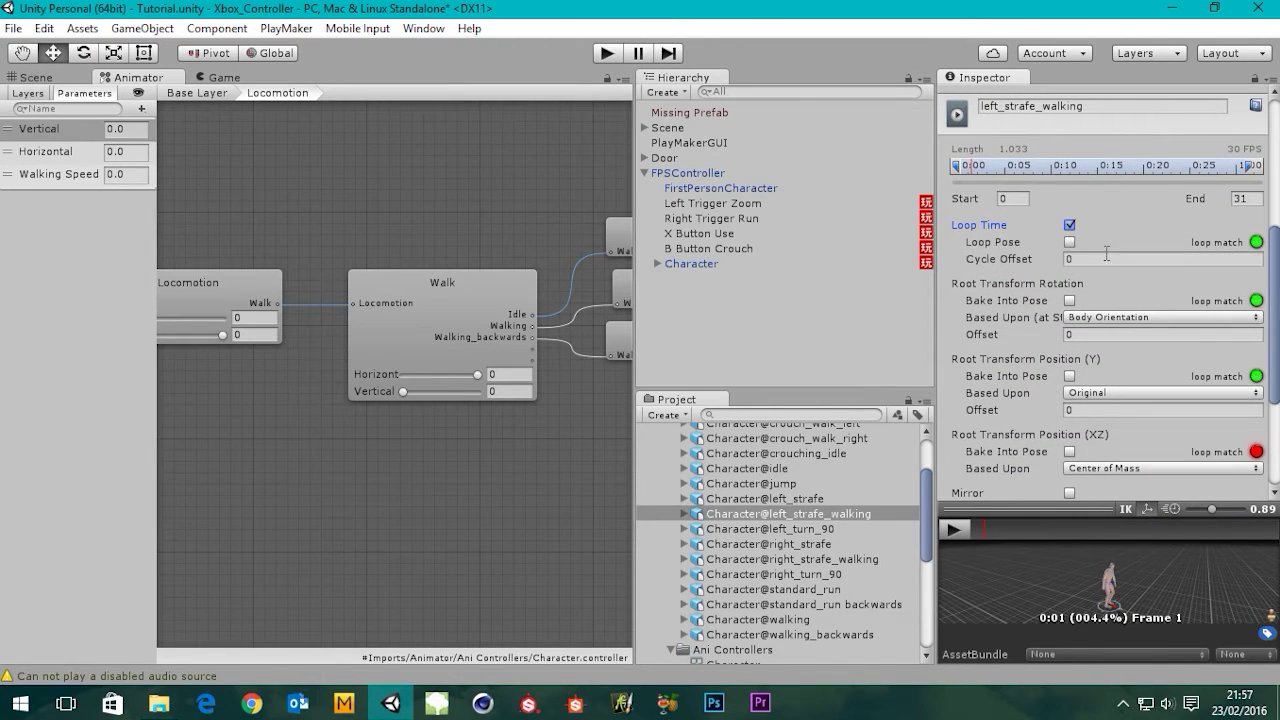
click(1119, 318)
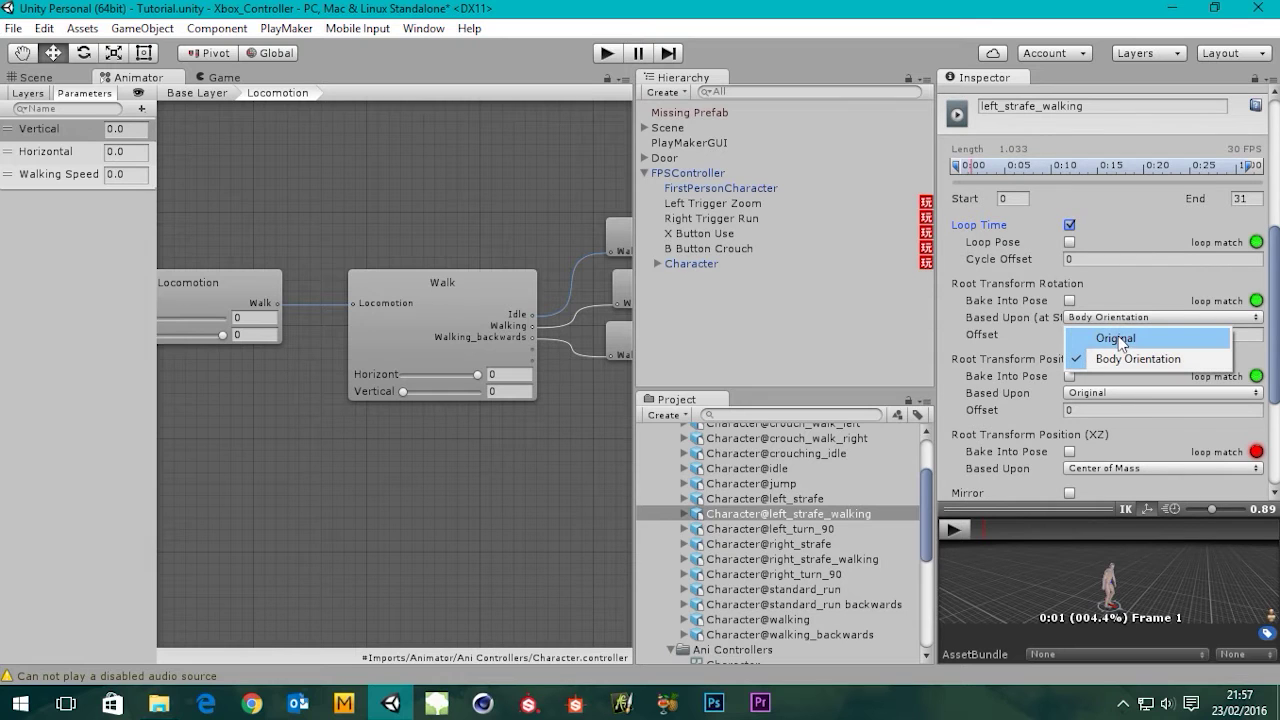
click(1116, 339)
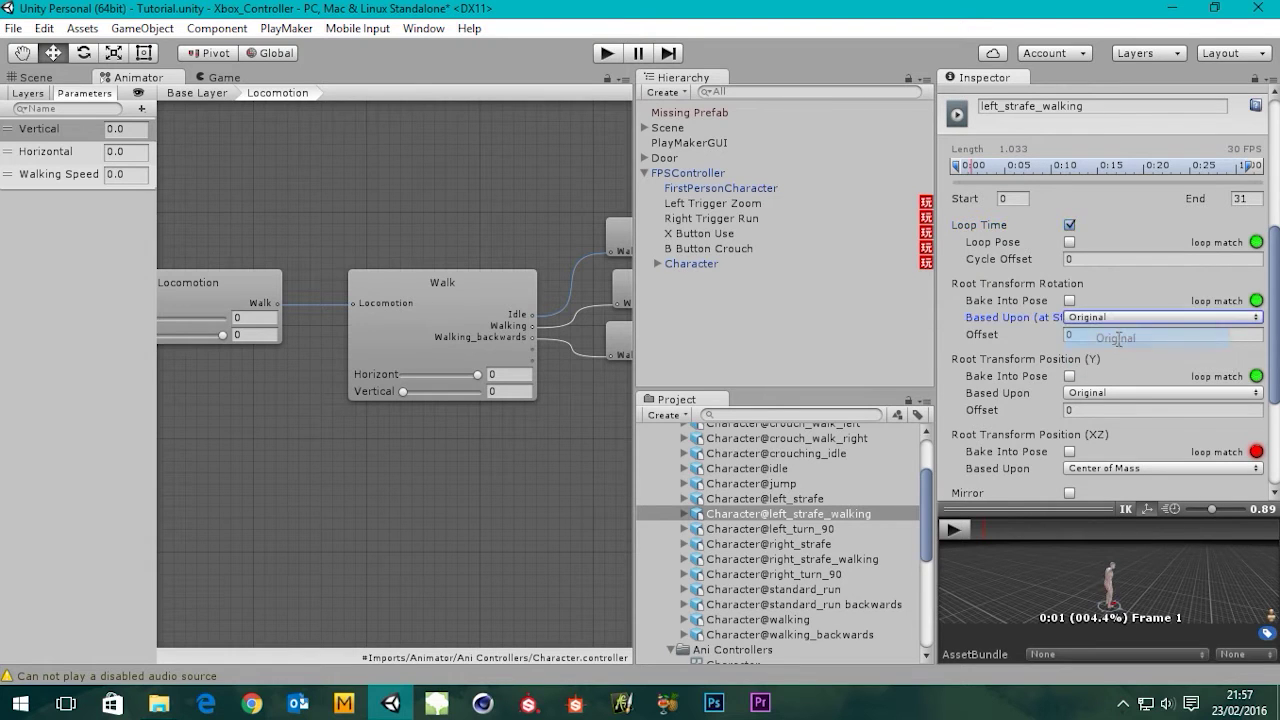
Base left_strafe_walking's Root Transform Position (XZ) on Original, bake Root Transform Position (Y) into the pose, and apply the import settings.
drag(1272, 300, 1270, 366)
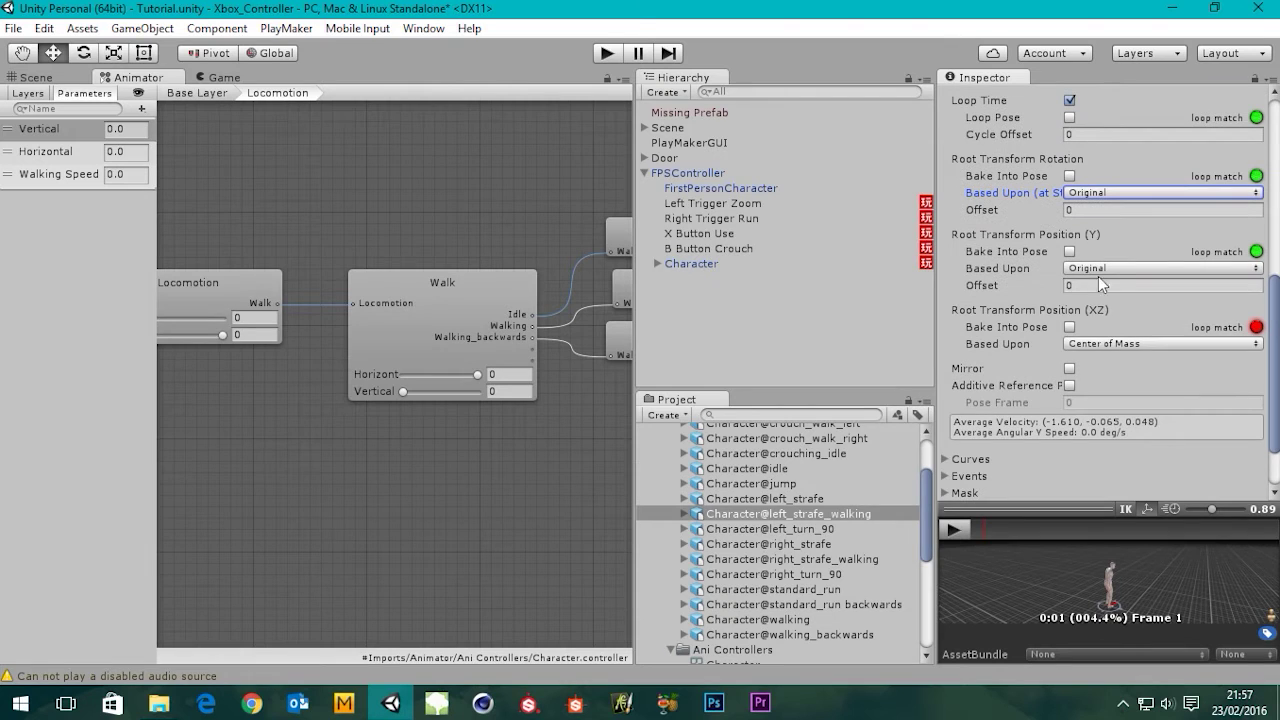
click(1160, 268)
click(1100, 287)
click(1110, 345)
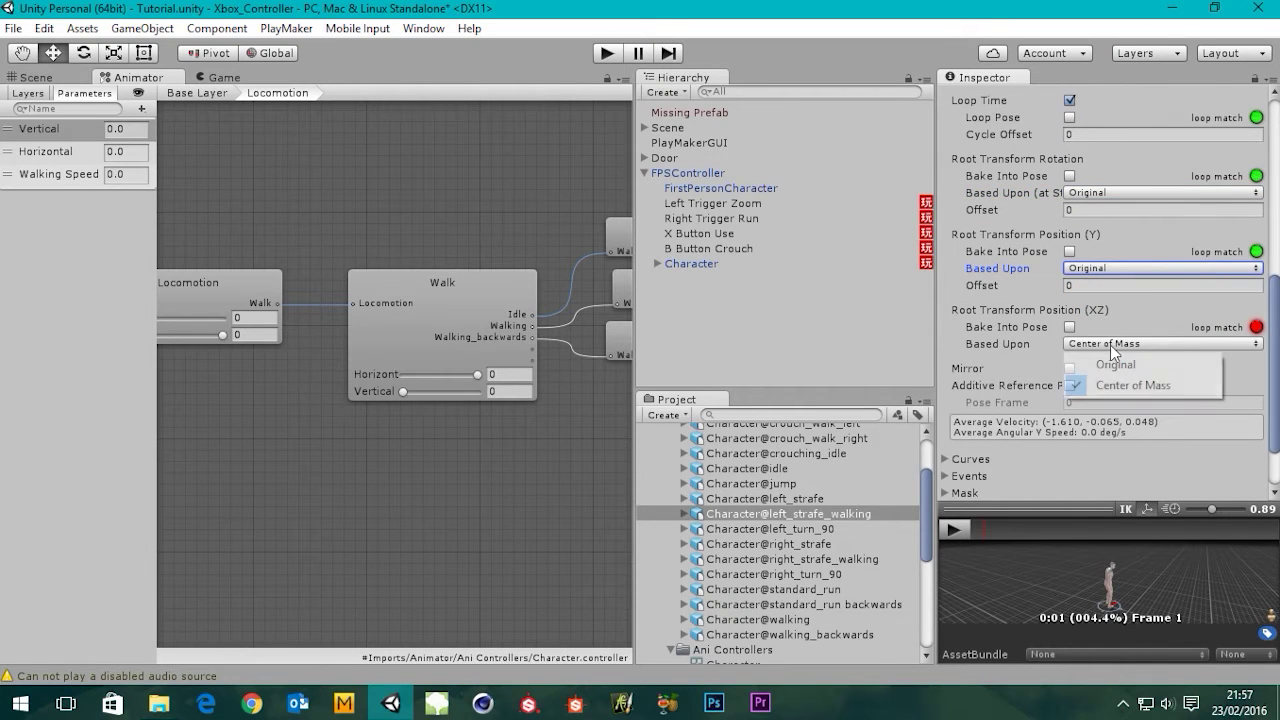
click(1095, 363)
click(1069, 251)
drag(1275, 363, 1274, 408)
click(1250, 479)
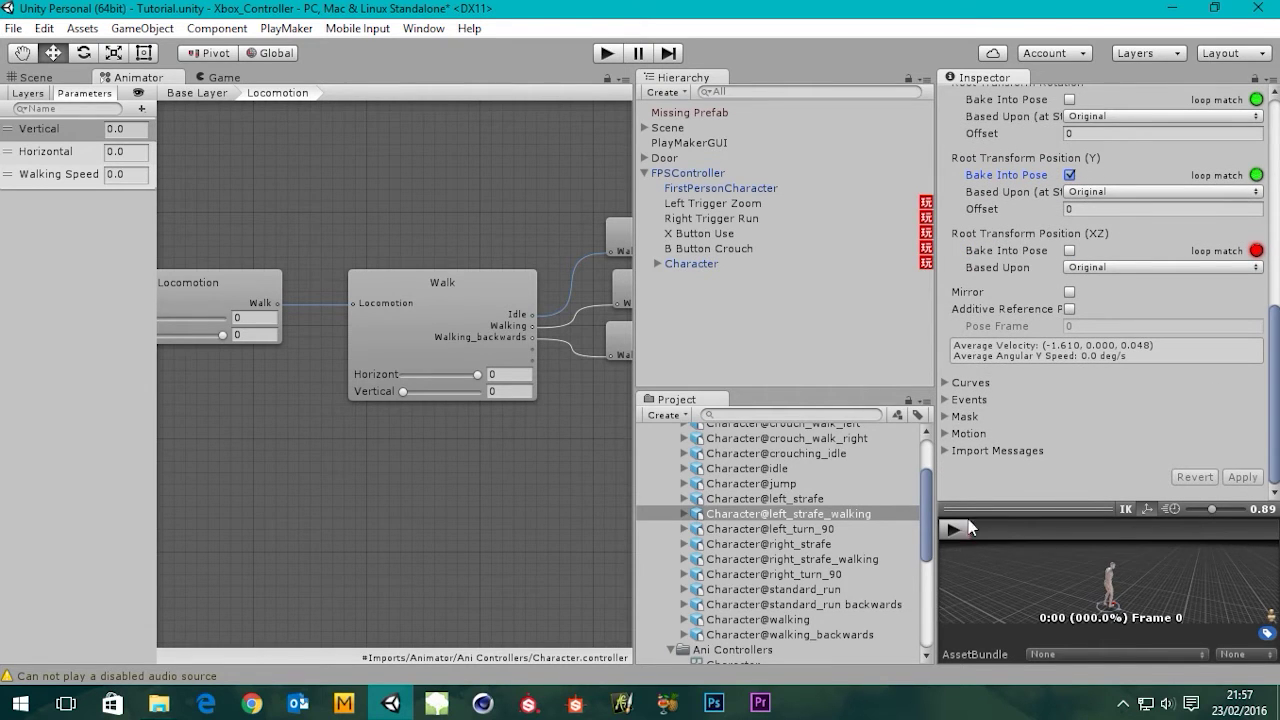
Check the left_strafe_walking clip's motion with the applied settings in an enlarged preview.
drag(975, 505, 960, 318)
click(956, 337)
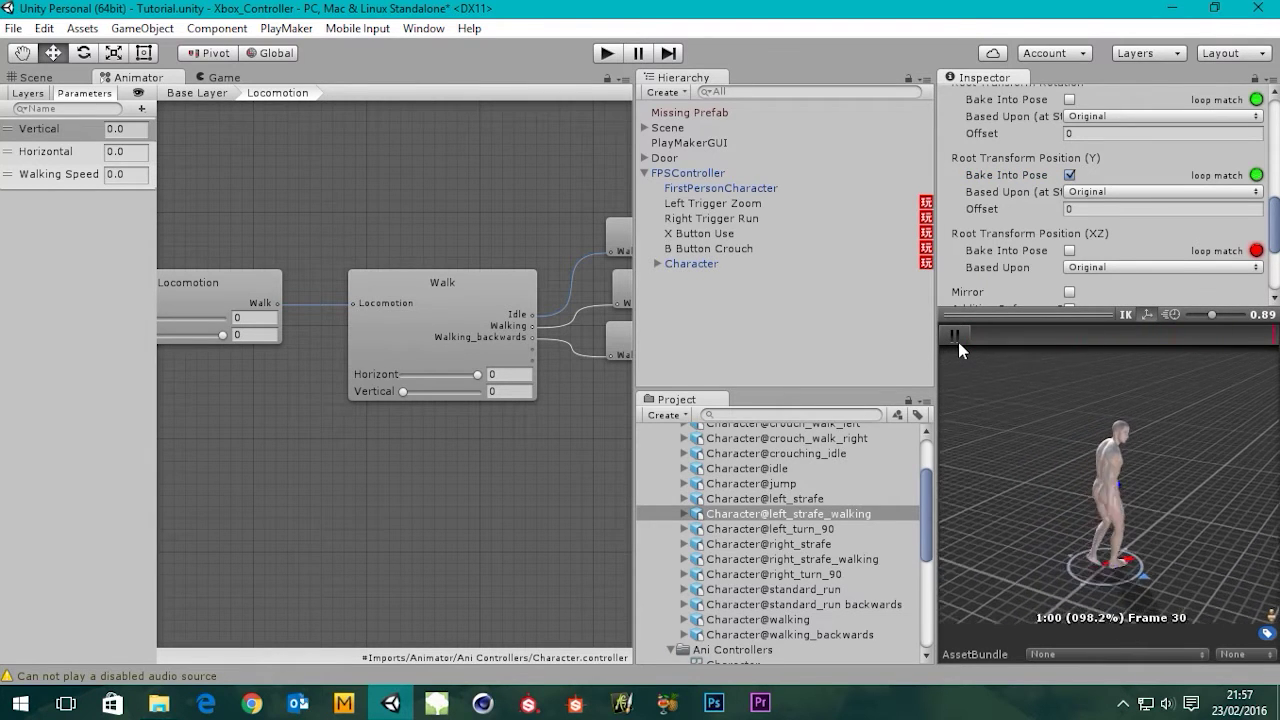
click(958, 342)
drag(1103, 314, 1096, 510)
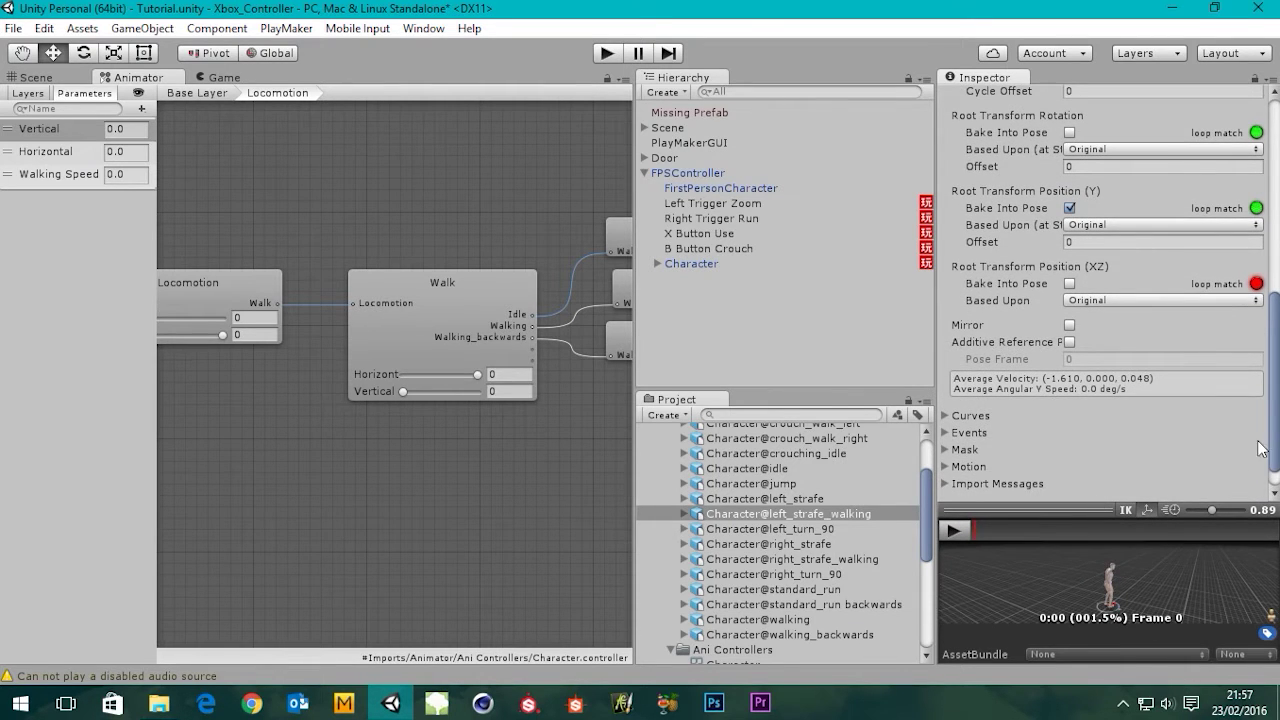
Enable Loop Time for the clip in Character@right_strafe_walking and base its Root Transform Rotation on Original.
drag(1274, 440, 1276, 340)
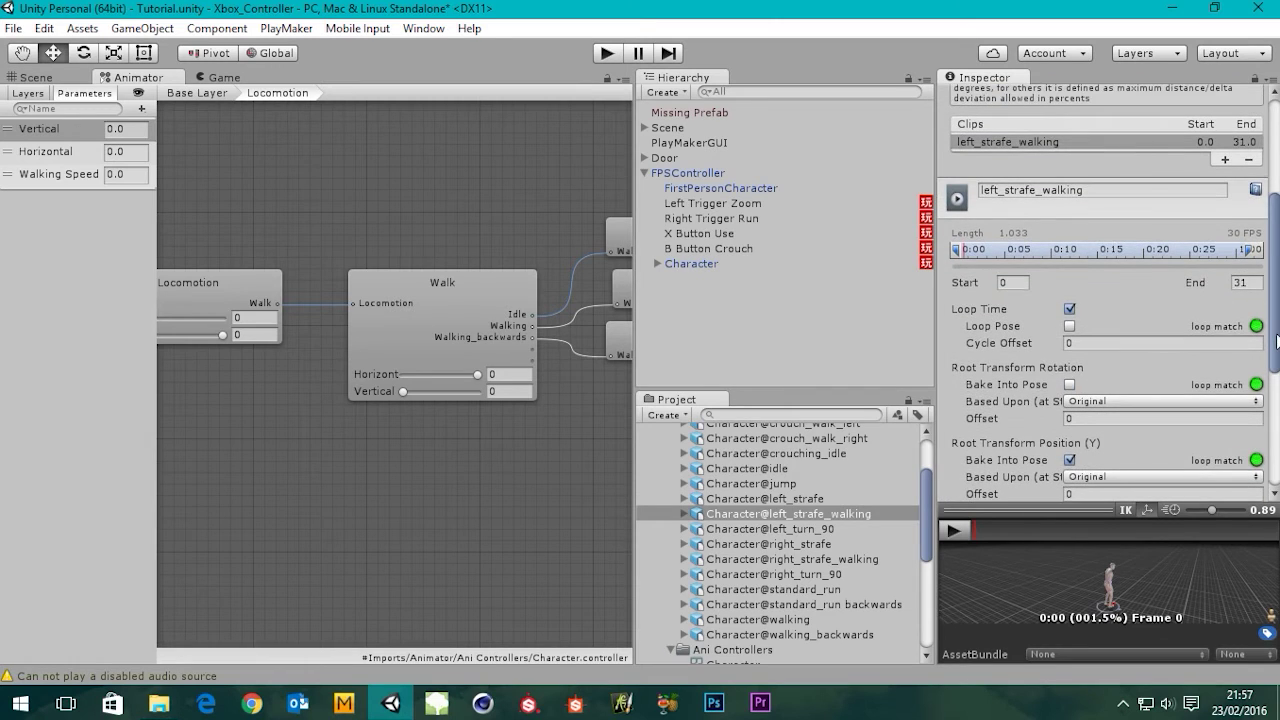
click(792, 562)
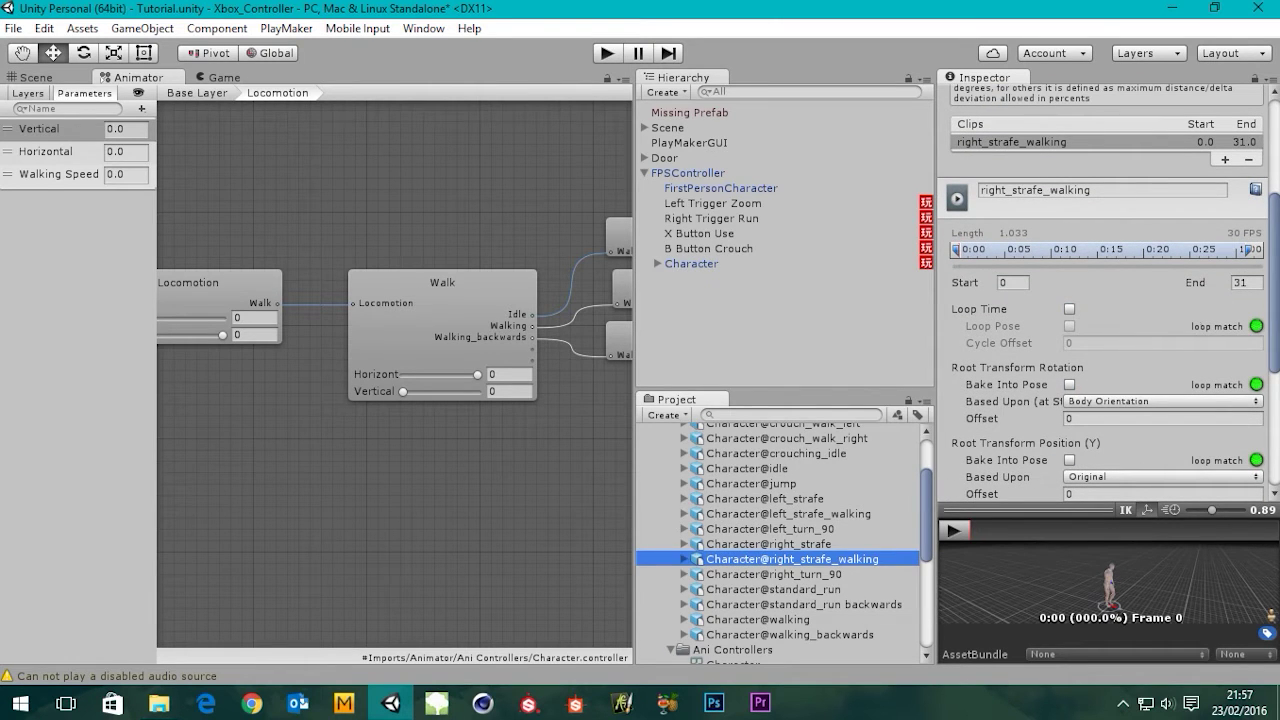
click(1069, 309)
drag(1278, 325, 1277, 381)
click(1125, 221)
click(1113, 240)
Base right_strafe_walking's Root Transform Position (XZ) on Original, bake Root Transform Position (Y) into the pose, and apply the import settings.
click(1101, 372)
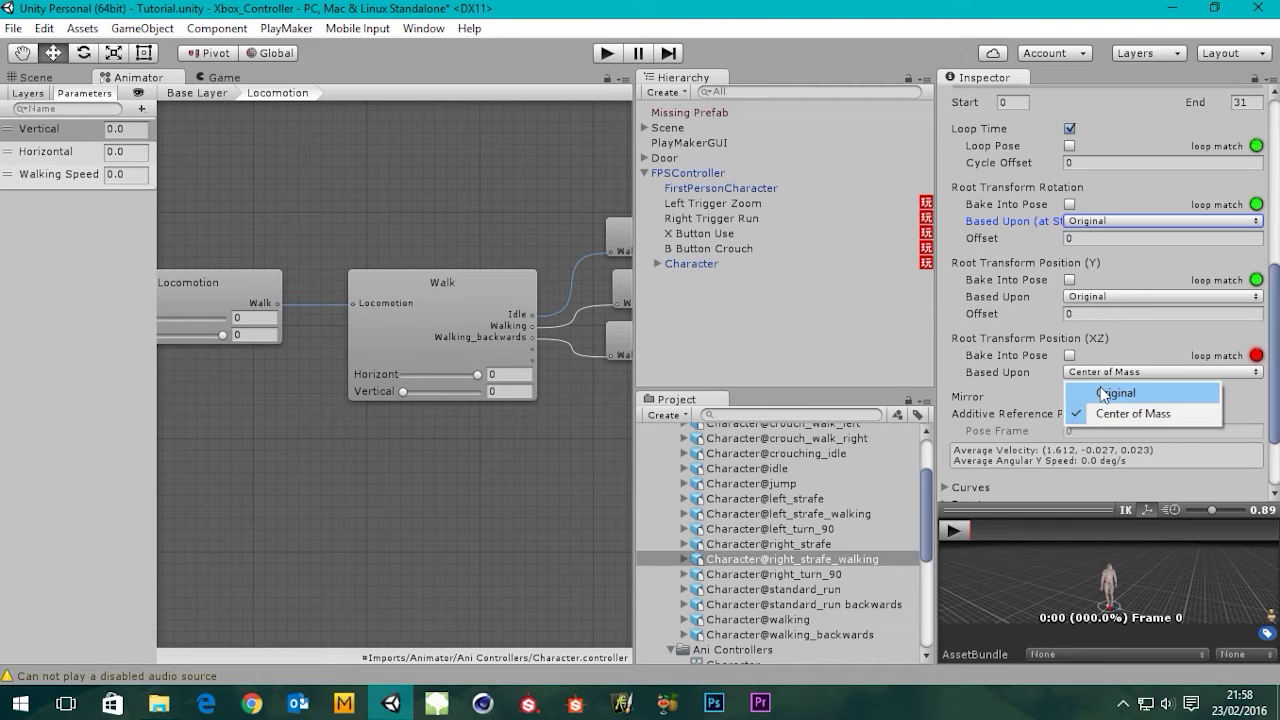
click(1106, 391)
click(1069, 280)
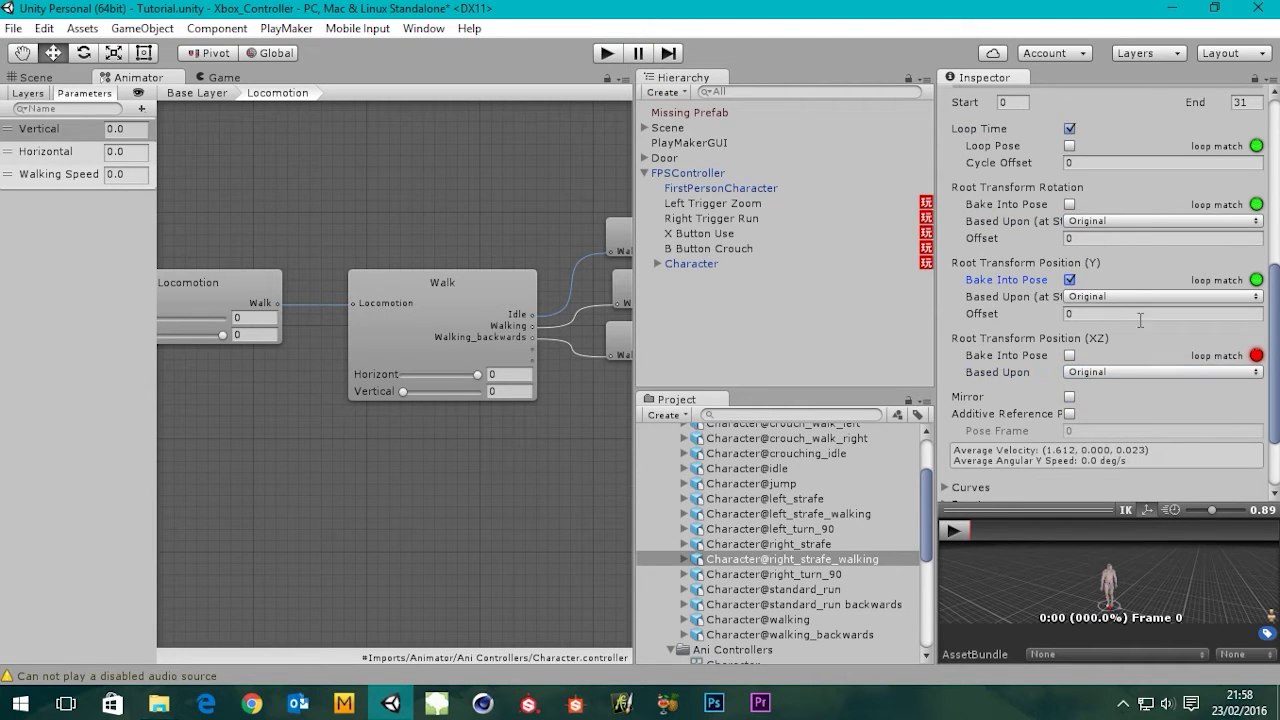
drag(1276, 390, 1268, 442)
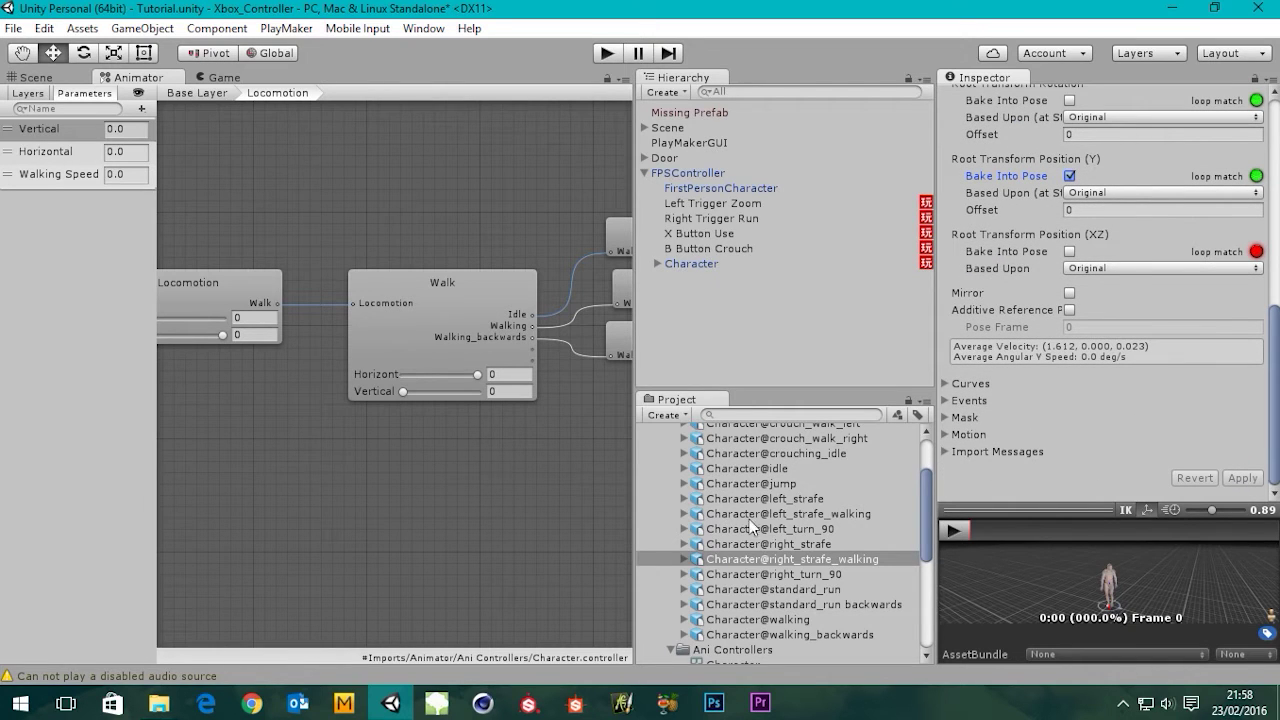
Assign left_strafe_walking to the fourth and right_strafe_walking to the fifth motion slot of the Walk blend tree.
click(415, 313)
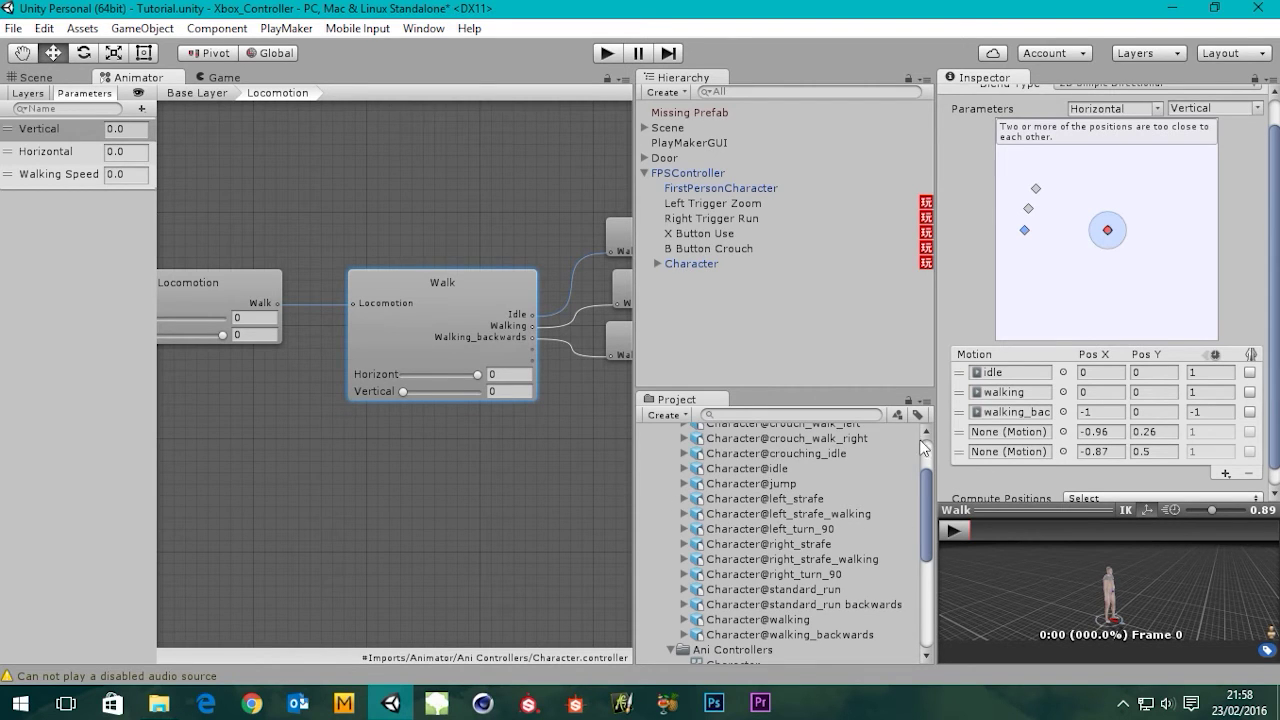
click(684, 514)
drag(766, 544, 1008, 432)
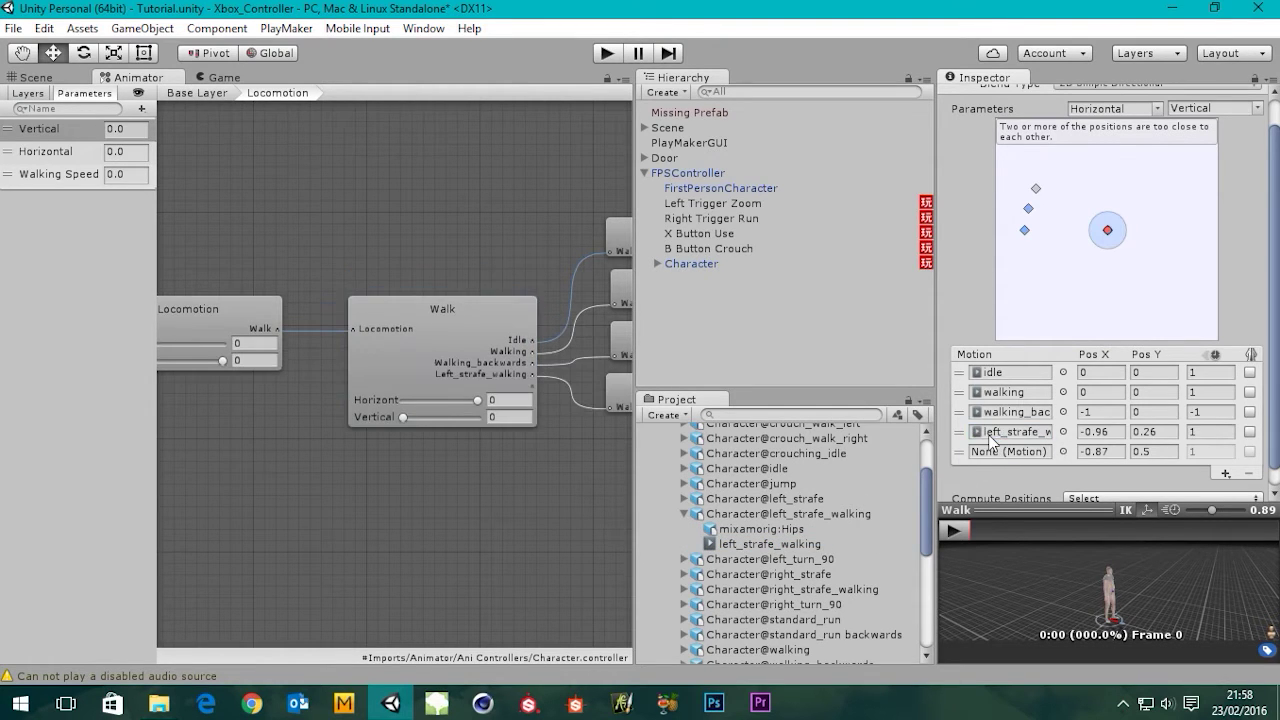
click(684, 514)
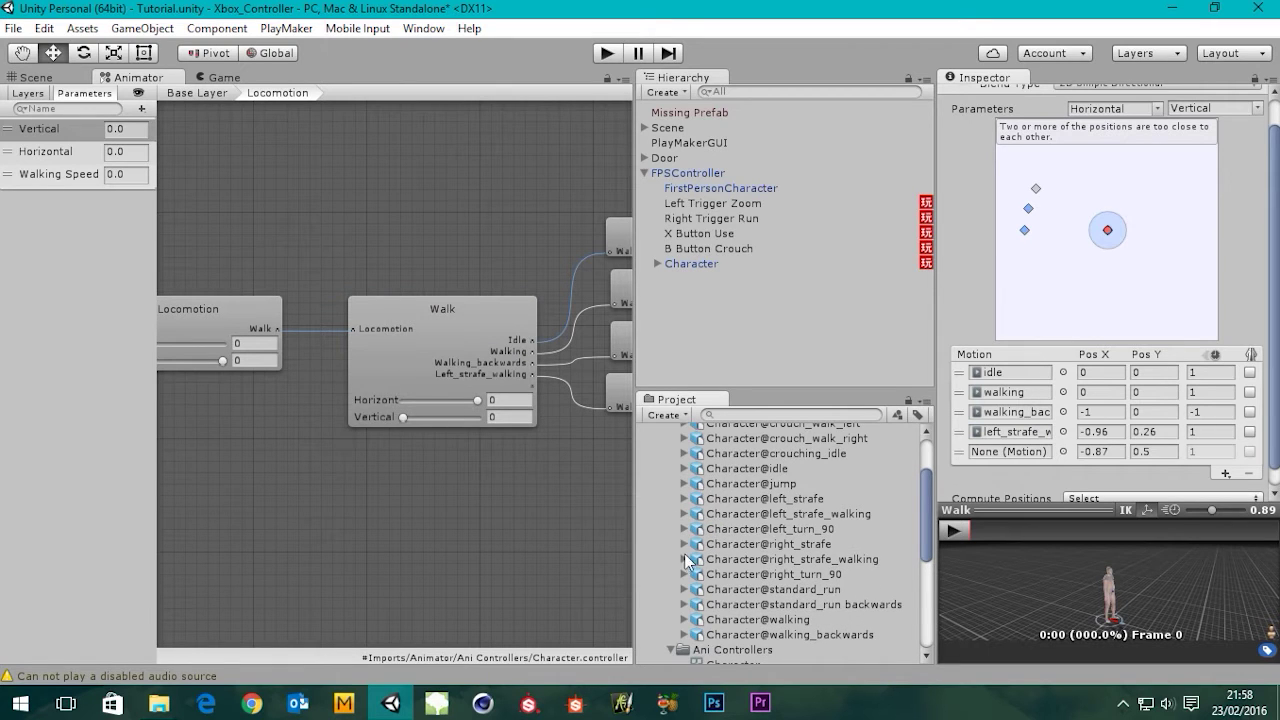
click(685, 560)
drag(770, 589, 992, 438)
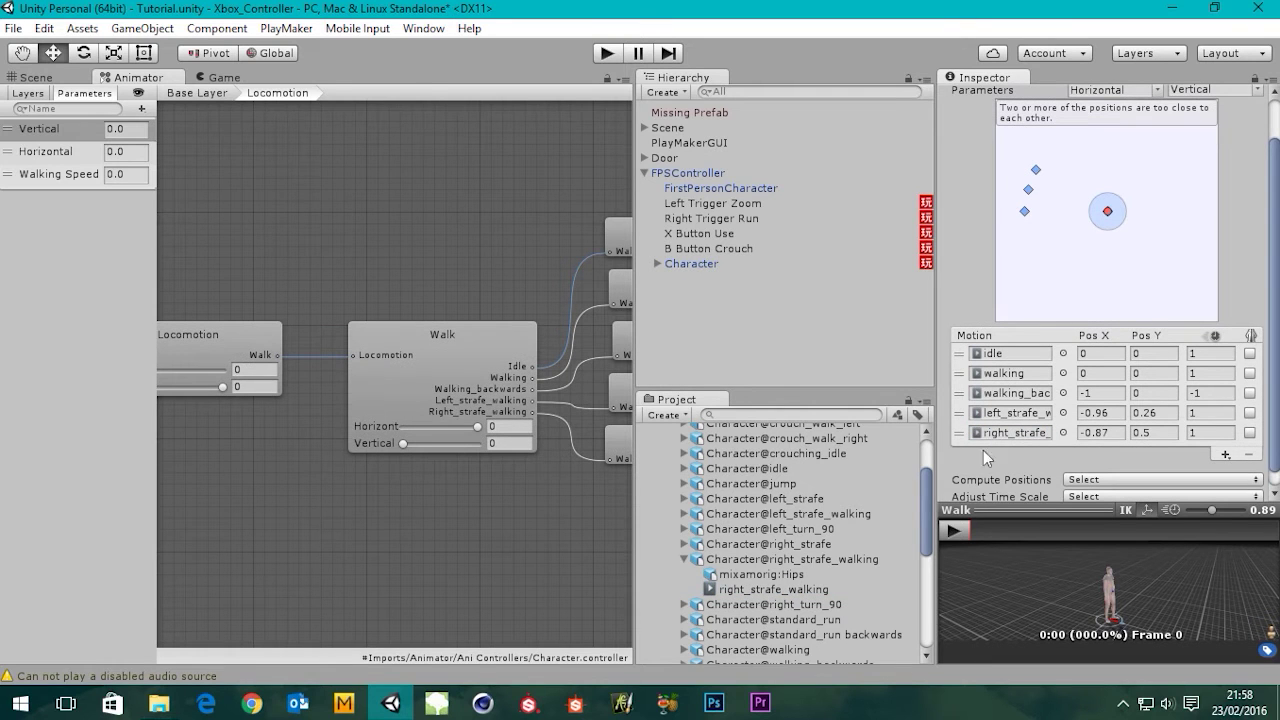
Collapse the Ani Clips folder and its parent Animator folder in the project assets.
drag(929, 530, 928, 493)
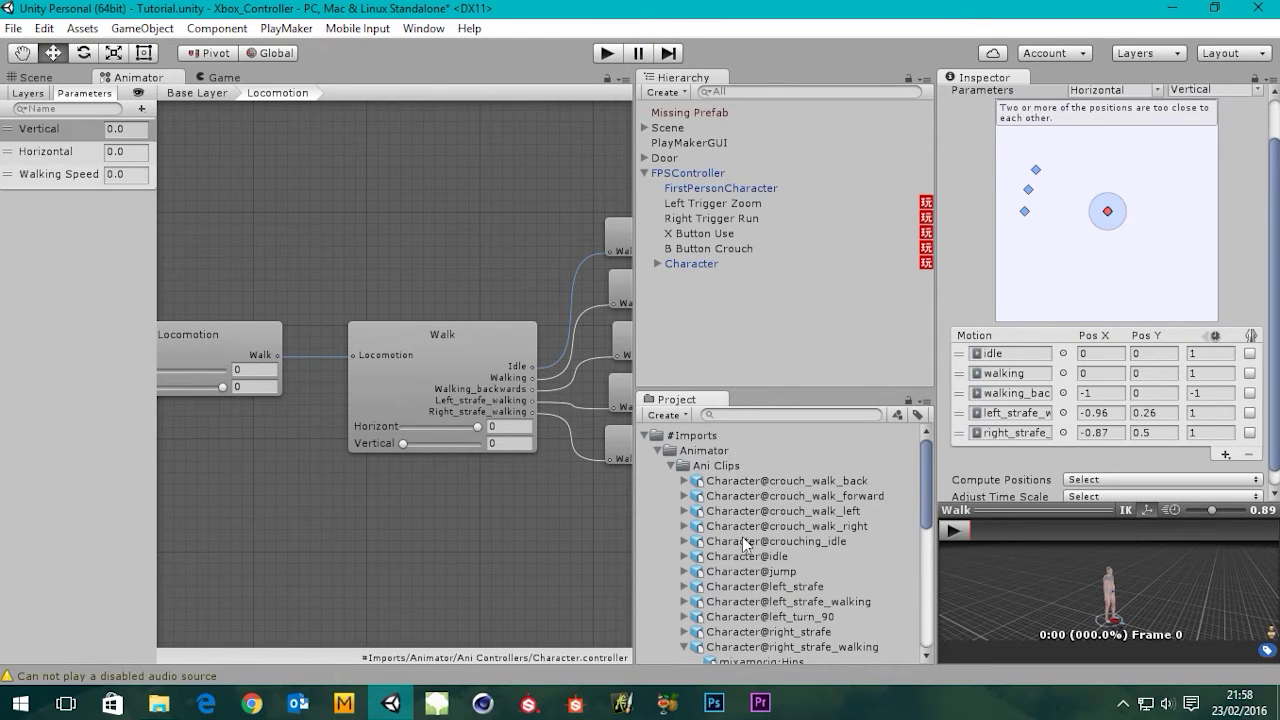
click(677, 468)
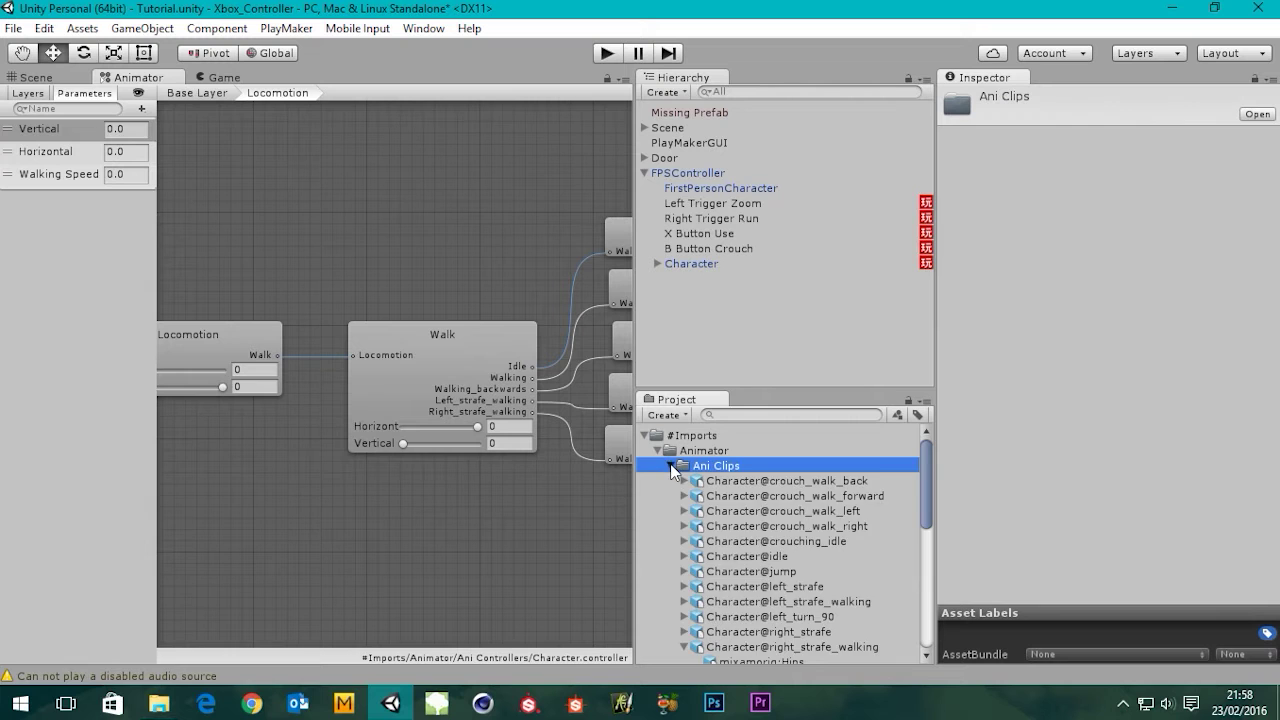
click(671, 466)
click(658, 450)
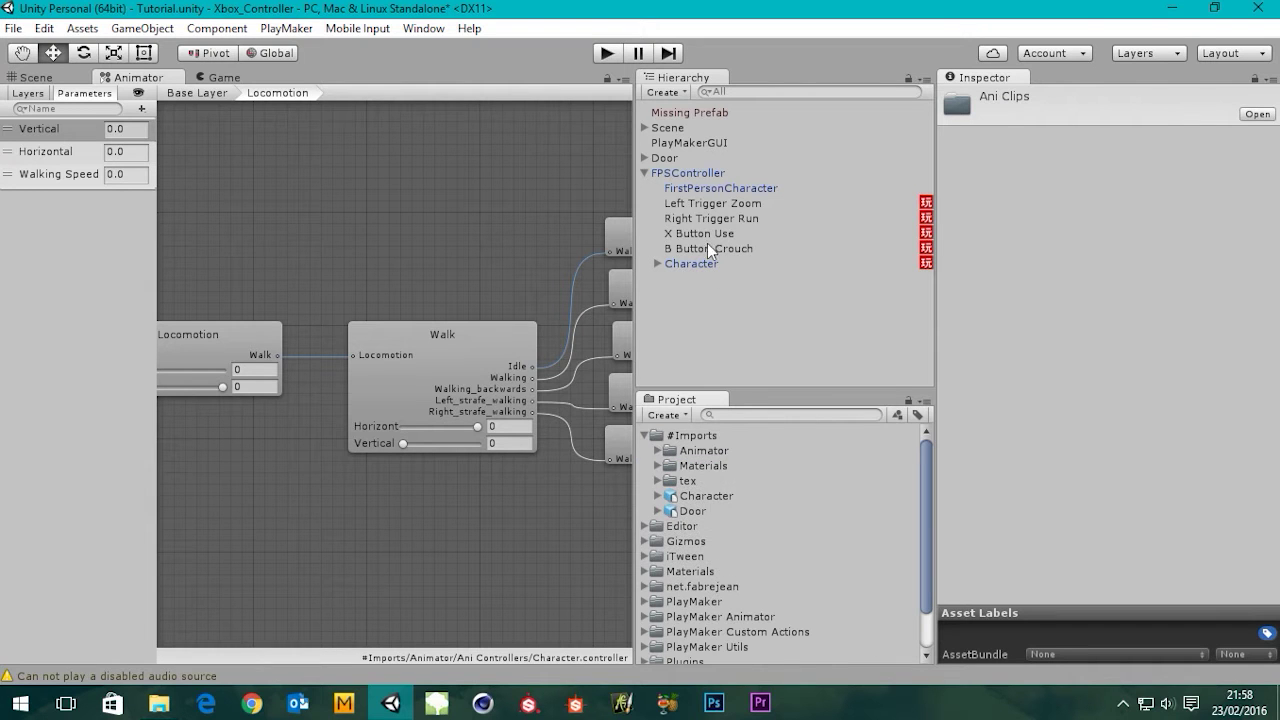
Select the Walk blend tree and widen the Animator graph area by narrowing the neighbouring panels.
click(410, 364)
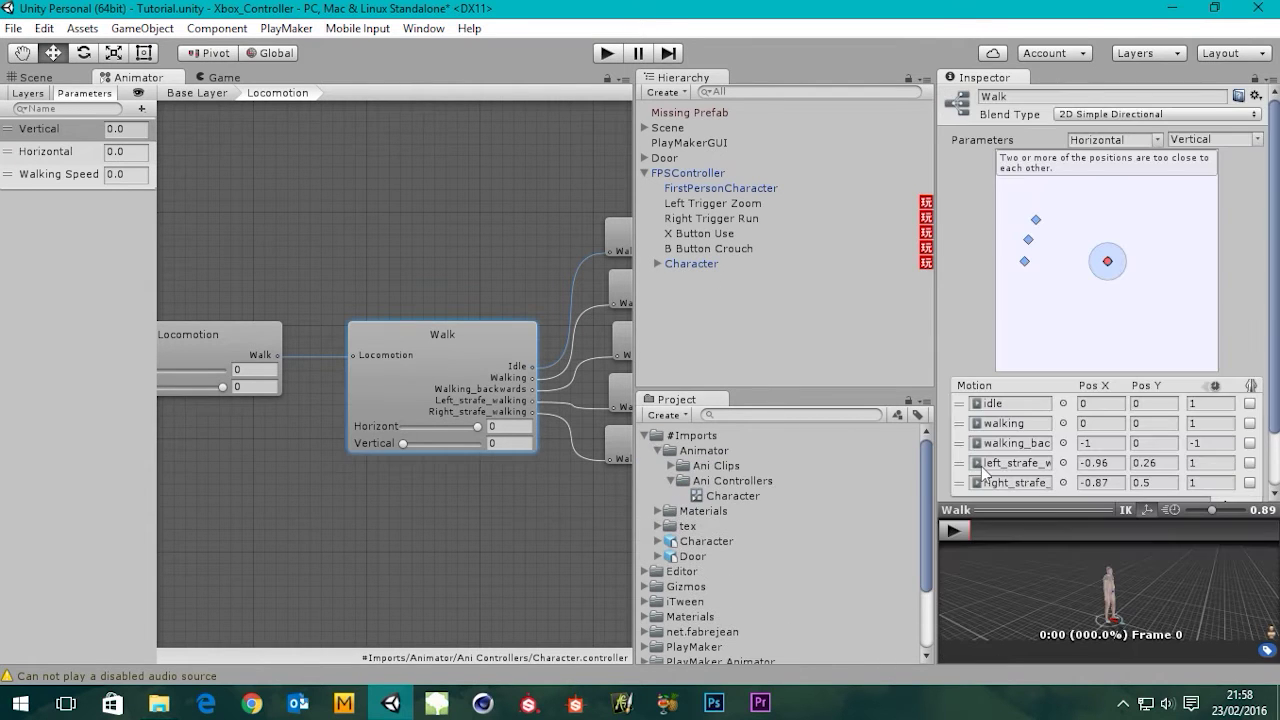
drag(939, 476, 1022, 476)
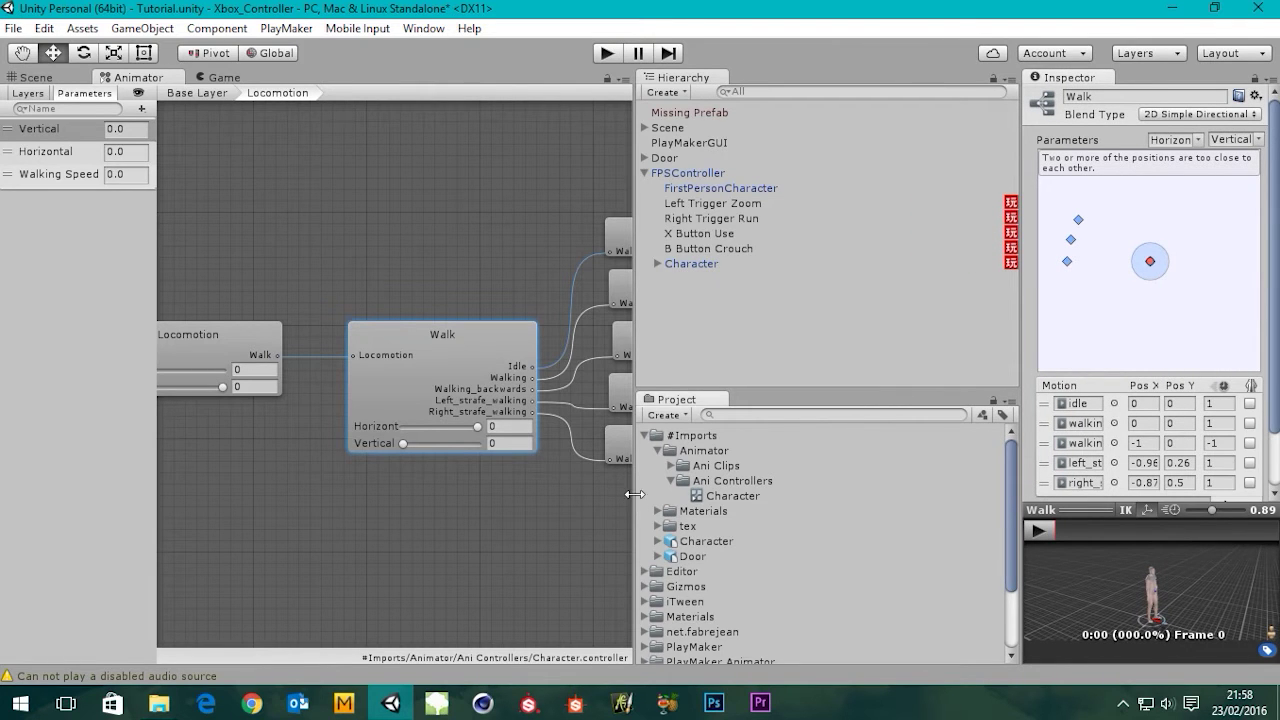
drag(636, 494, 848, 481)
mouse_move(631, 536)
middle_down()
mouse_move(519, 529)
mouse_move(767, 543)
mouse_move(608, 554)
mouse_move(641, 516)
middle_up()
Review the Locomotion tree, its Walk subtree and the connected idle clip, ending on Walk's blend settings.
click(446, 351)
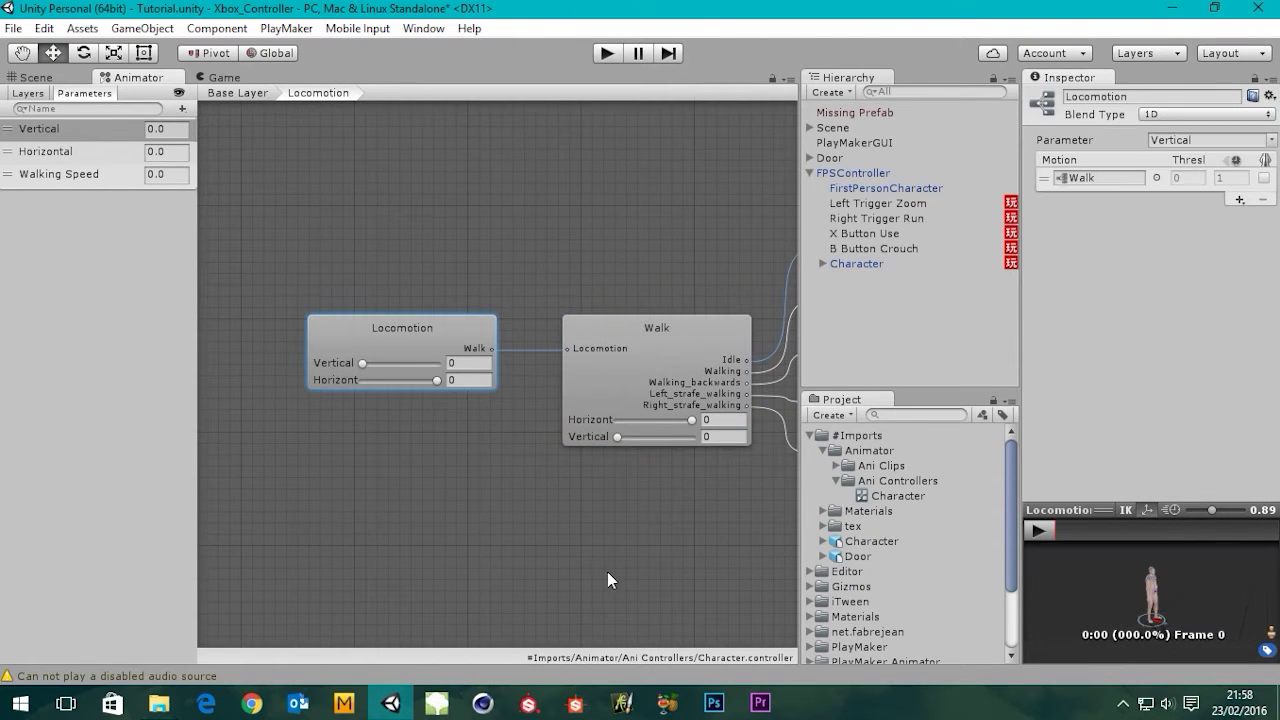
middle_drag(607, 572, 446, 580)
click(466, 371)
middle_drag(581, 398, 524, 425)
middle_drag(311, 388, 271, 348)
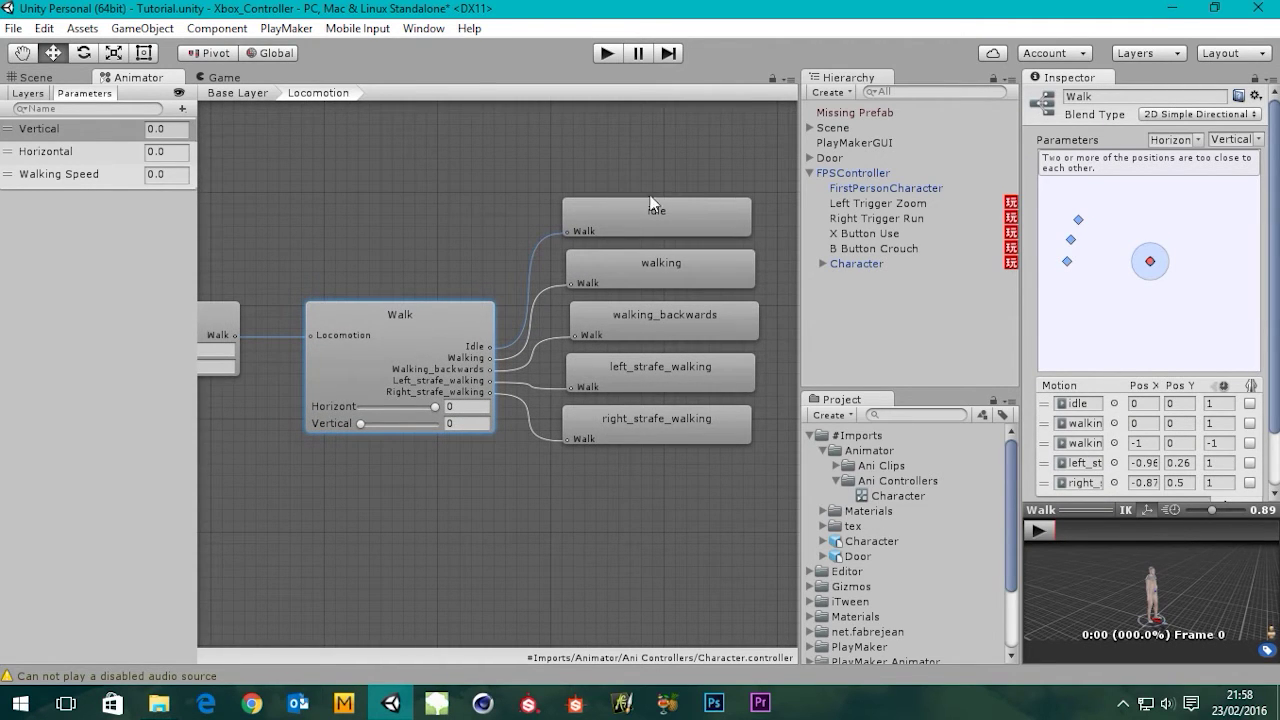
middle_drag(558, 551, 446, 547)
click(548, 218)
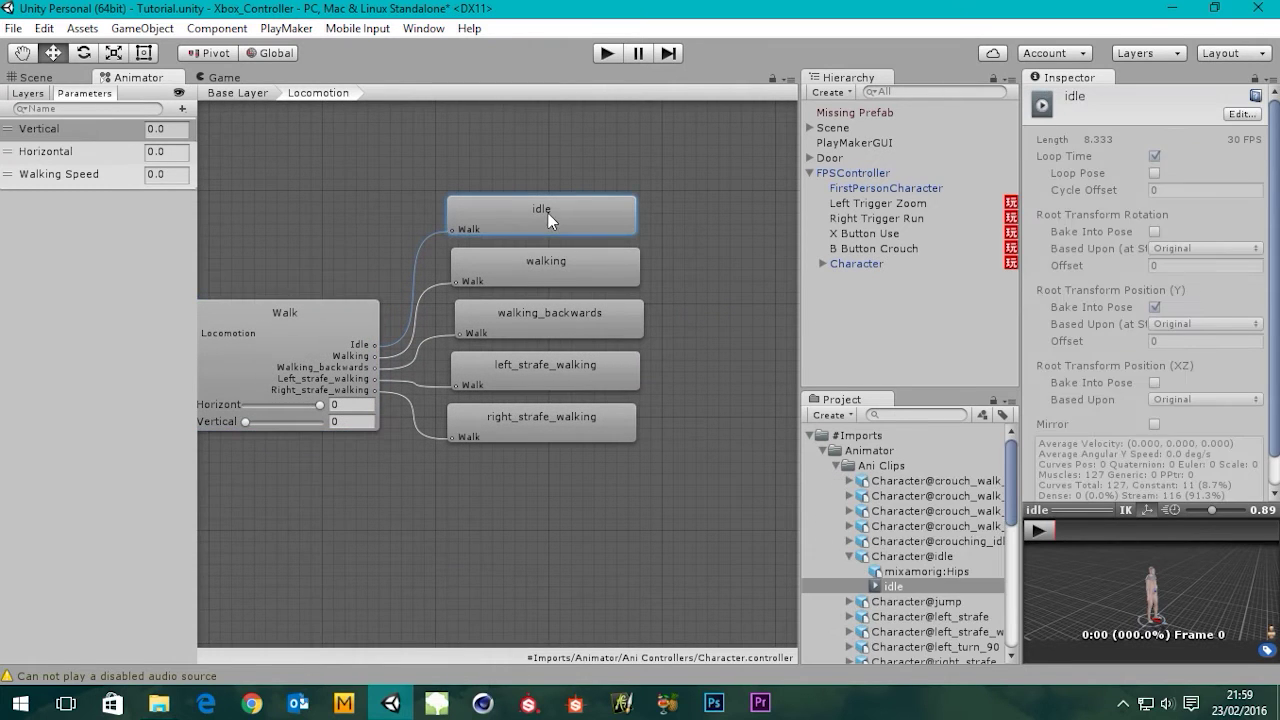
click(347, 345)
middle_drag(285, 339, 377, 357)
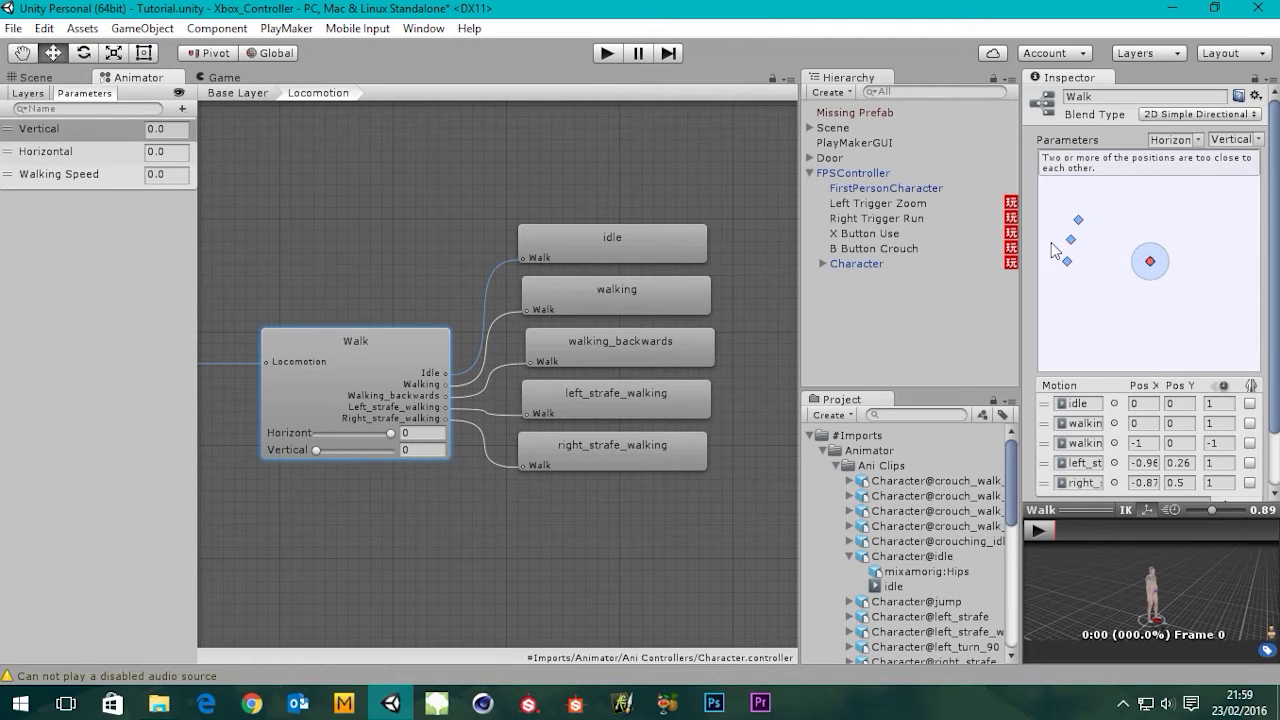
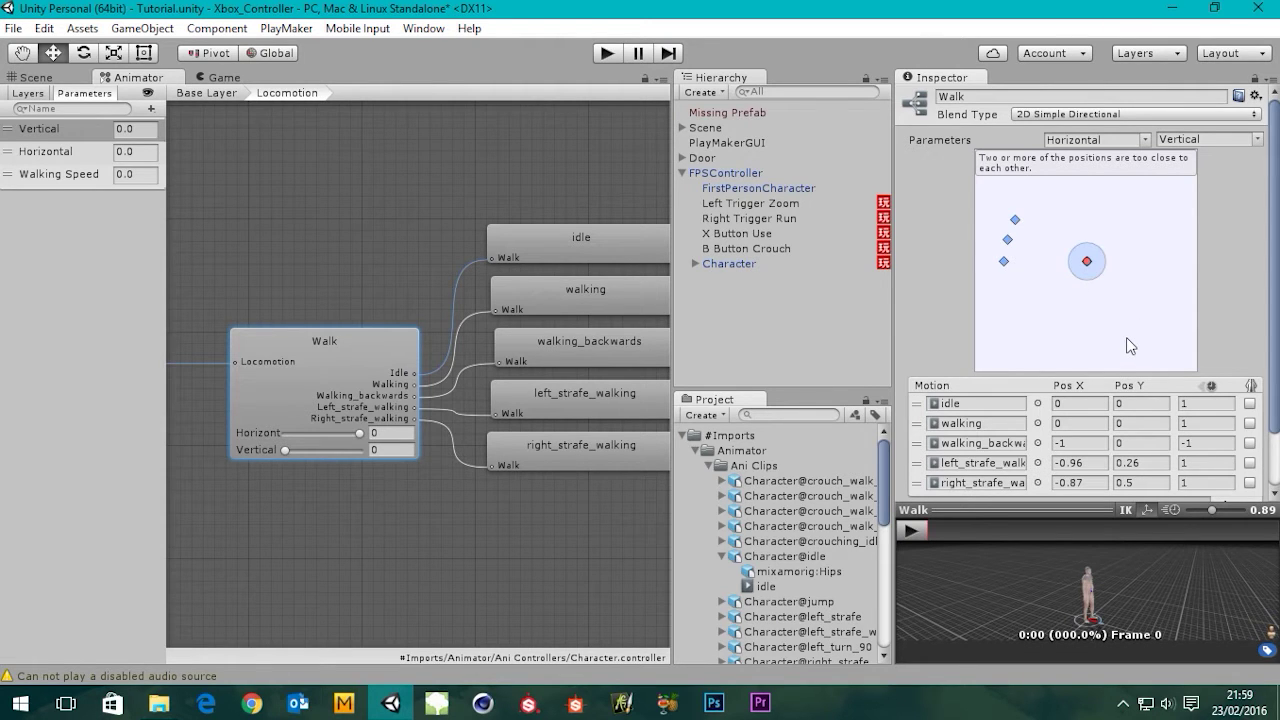
Set the walking motion's Pos Y to 1, and walking_backwards to Pos X 0 and Pos Y -1.
click(1140, 422)
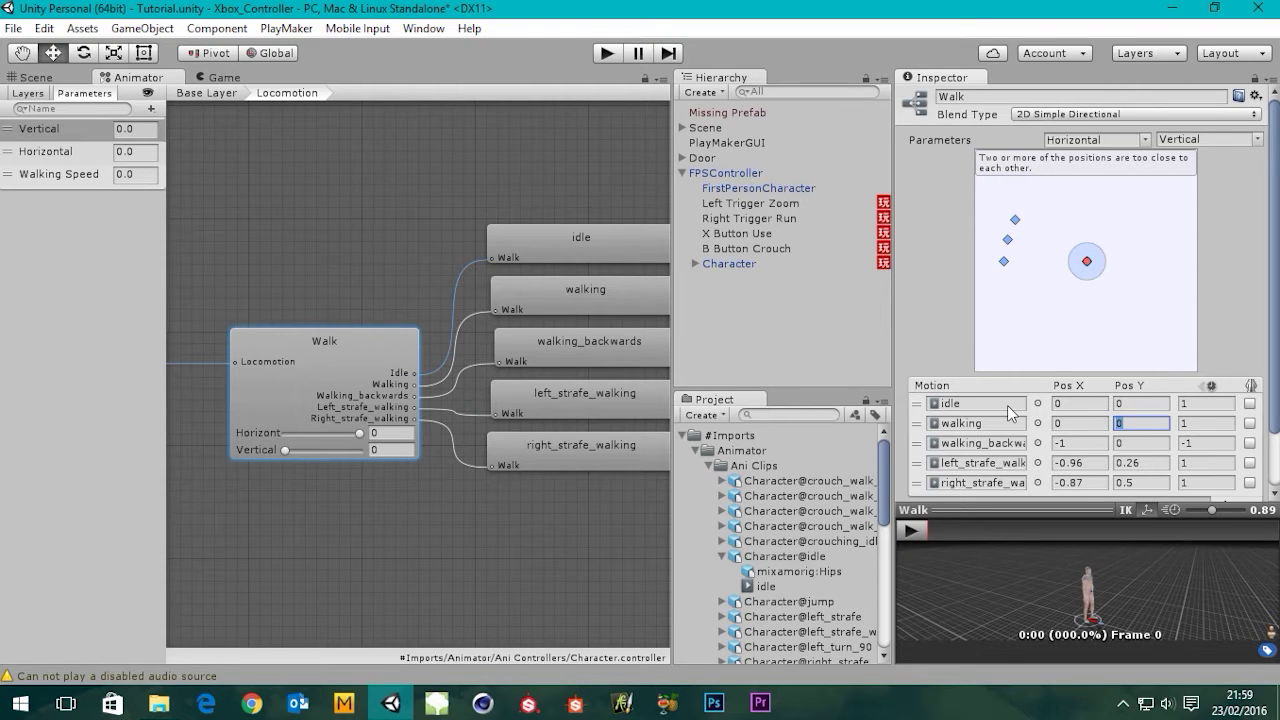
text(1)
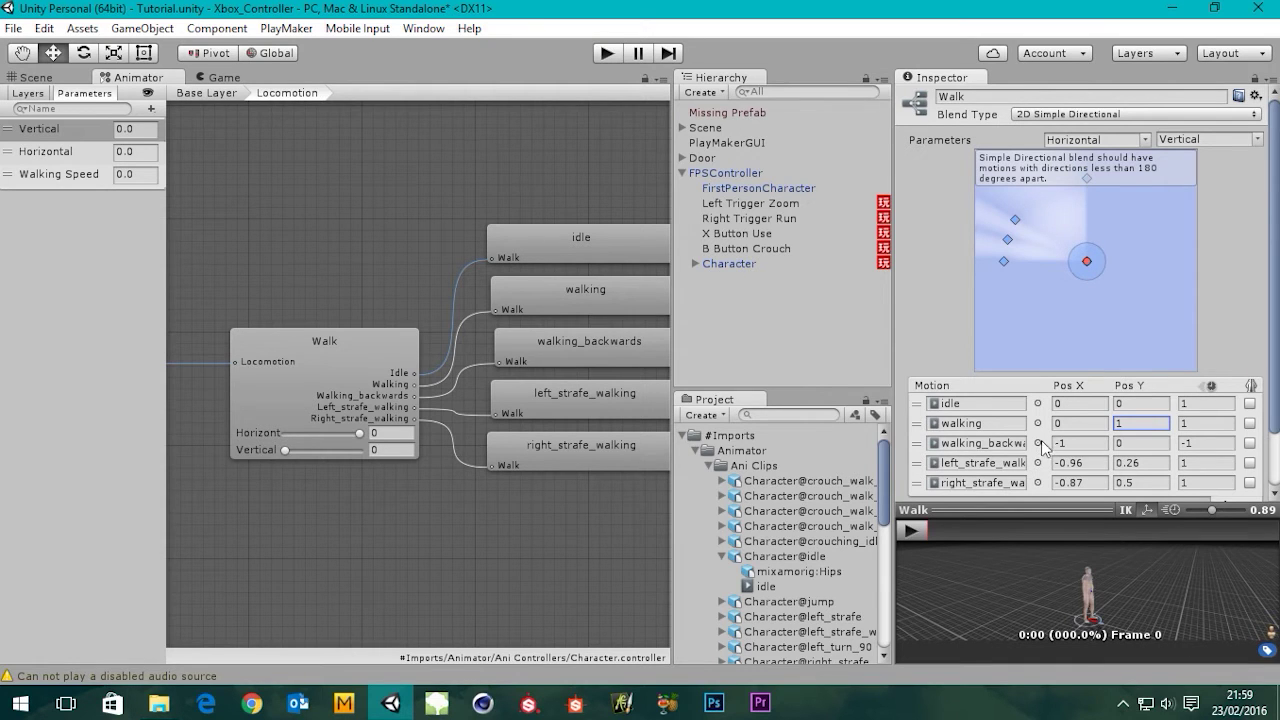
click(1087, 444)
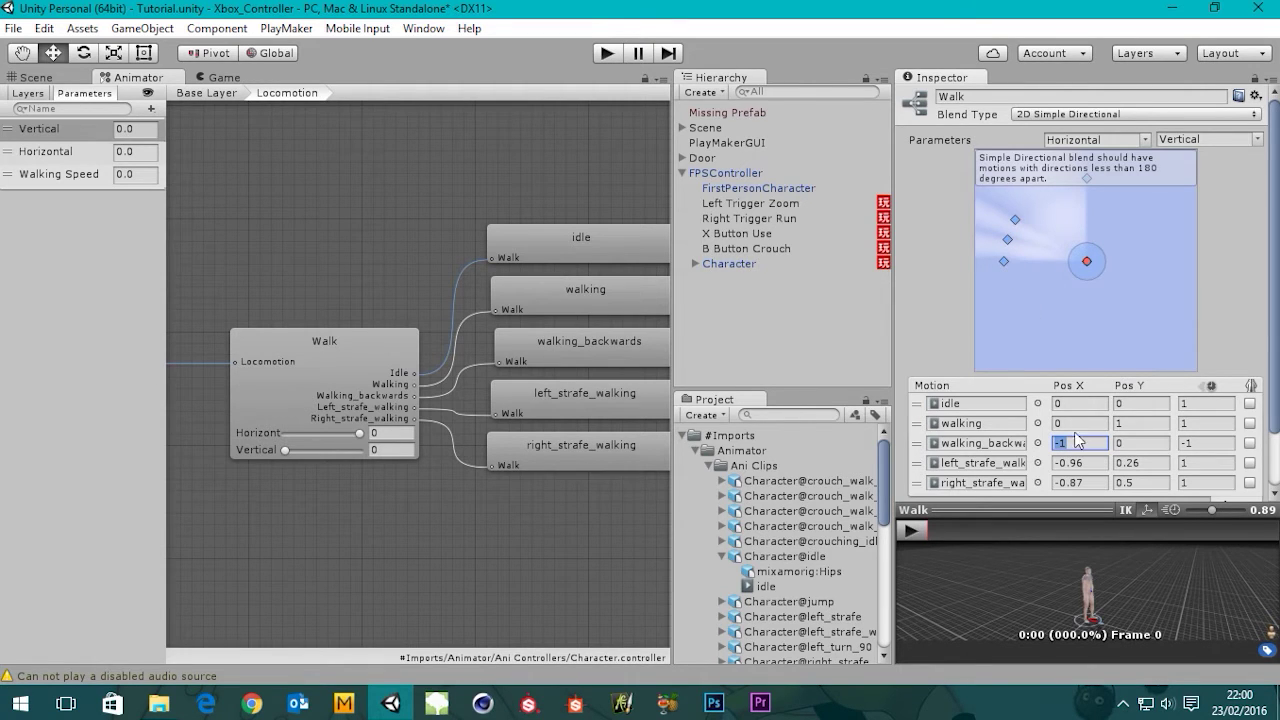
text(0)
click(1146, 443)
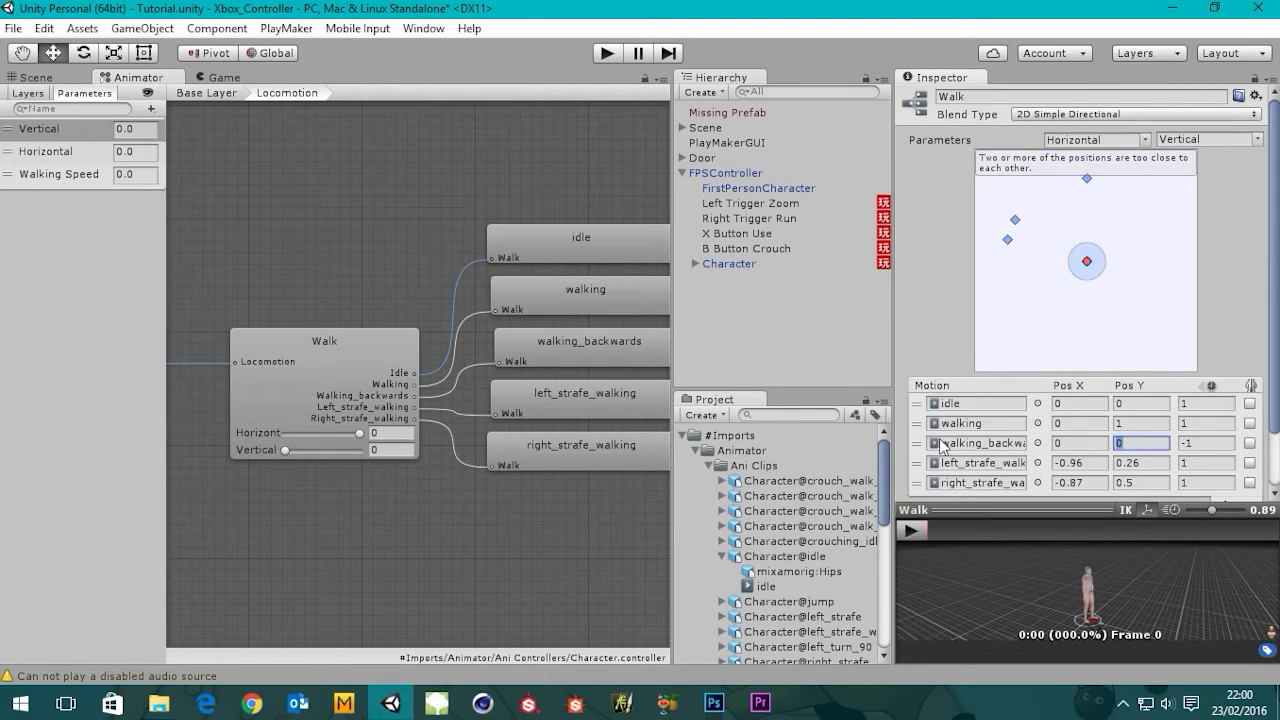
text(-1)
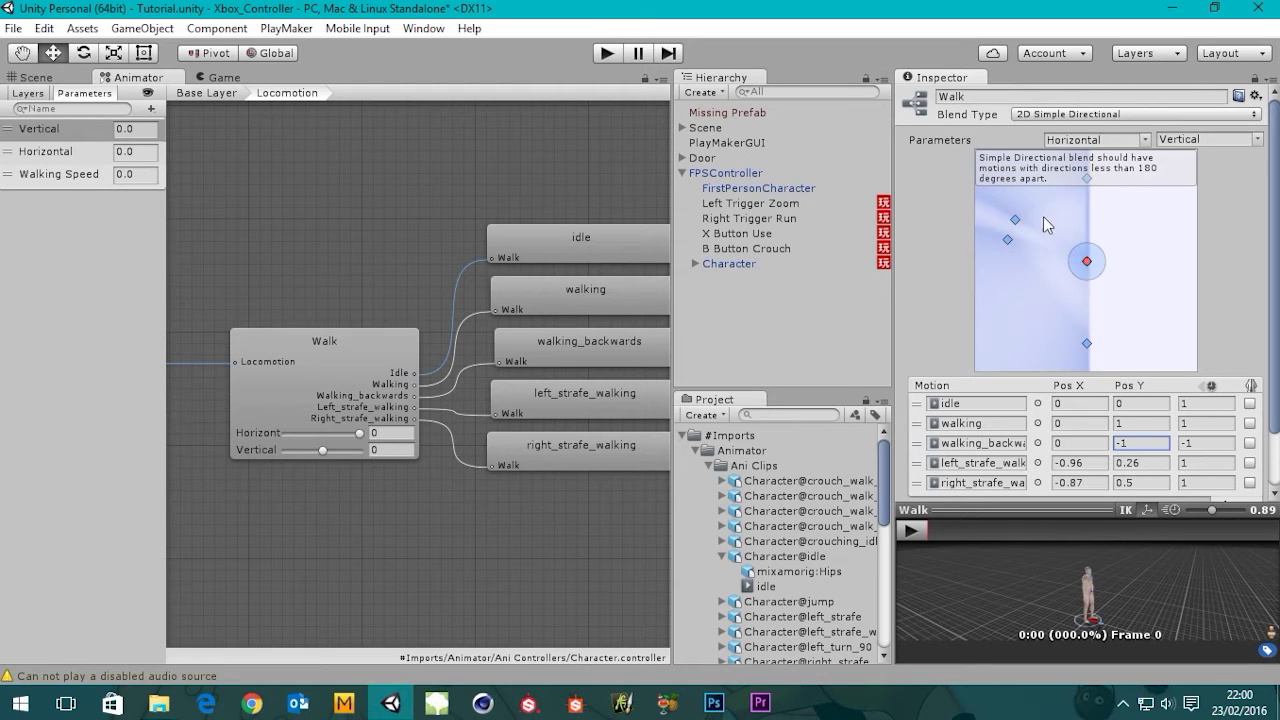
Set Pos Y to 0 for both the left_strafe_walking and right_strafe_walking motions.
click(1149, 465)
text(0)
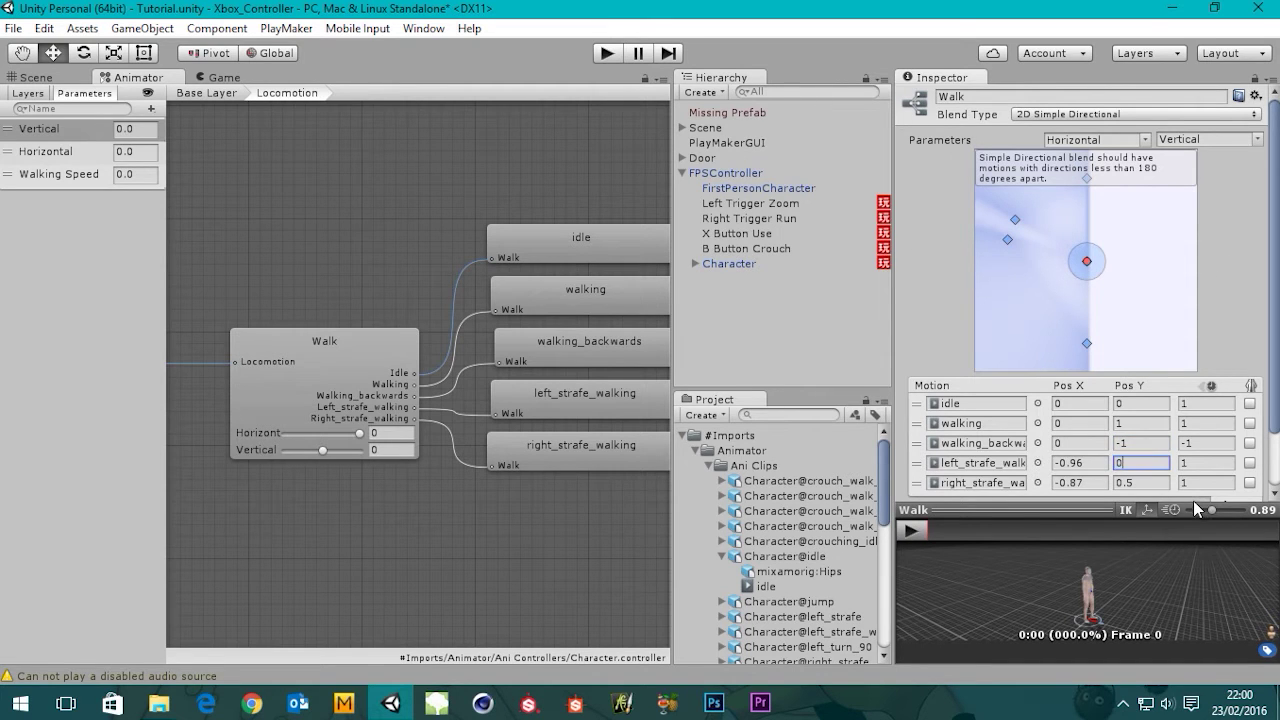
key(Return)
click(1141, 483)
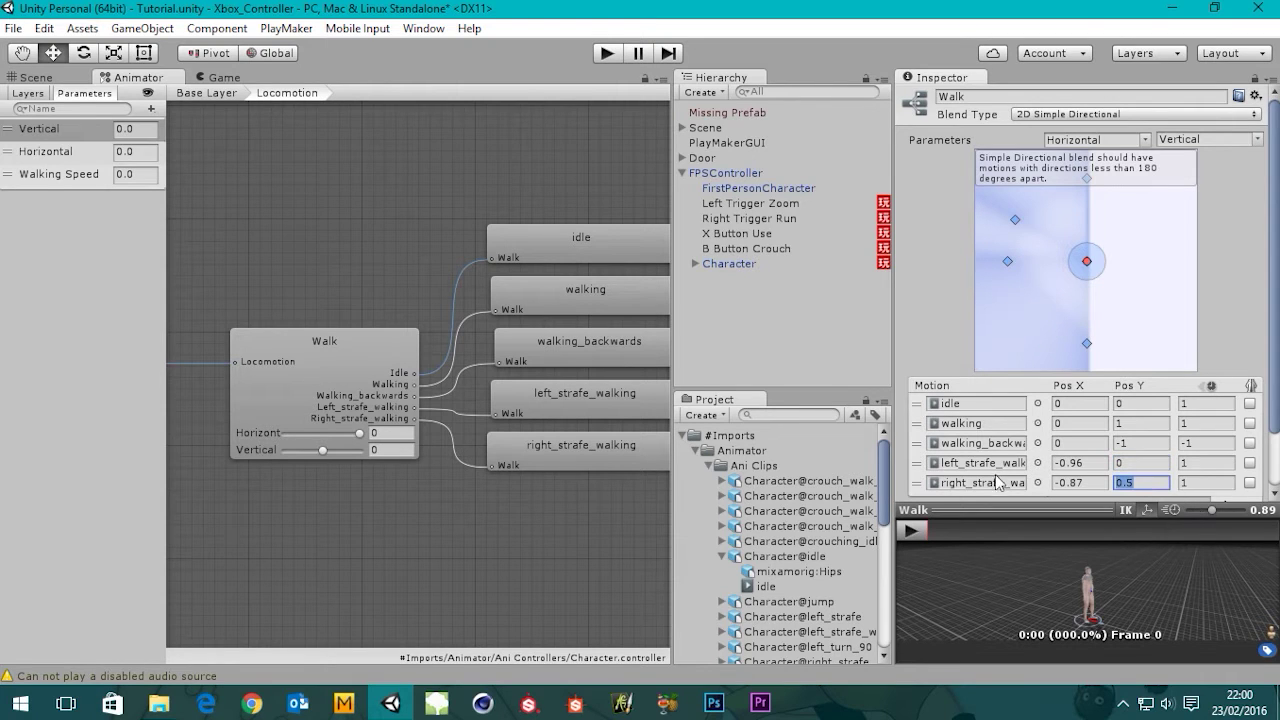
text(0)
key(Return)
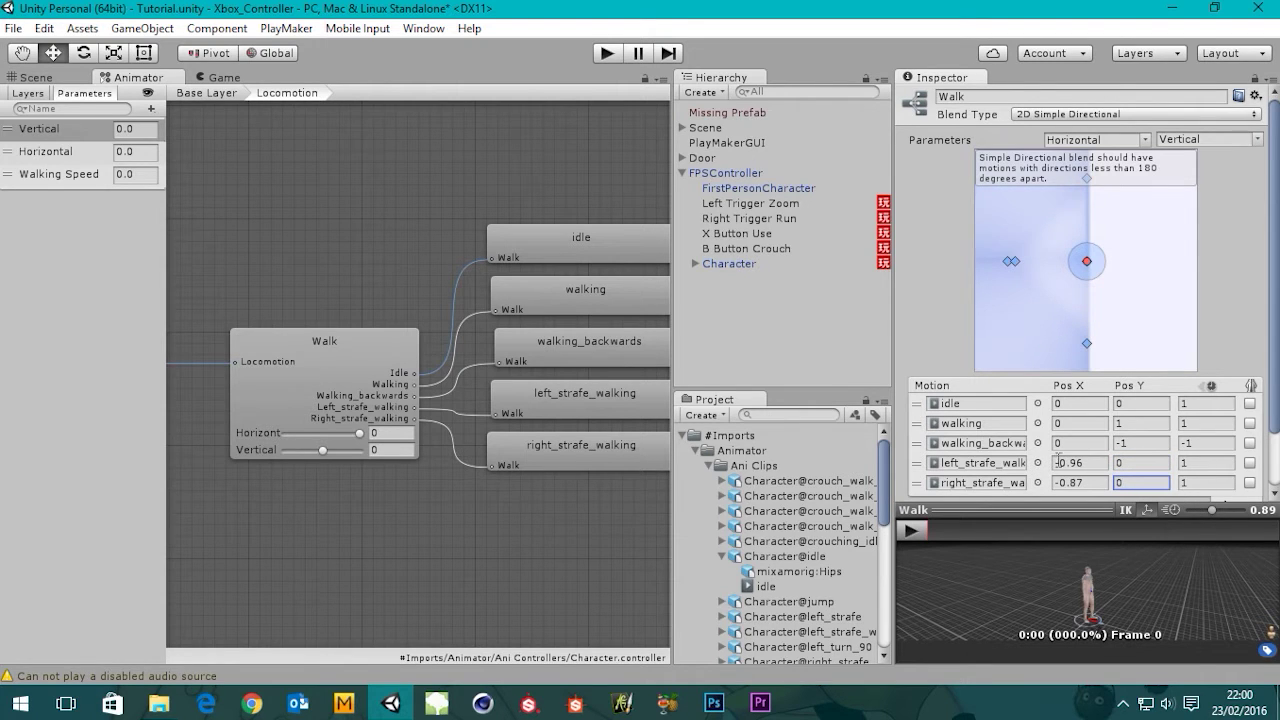
Set Pos X to -1 for left_strafe_walking and to 1 for right_strafe_walking.
click(1097, 463)
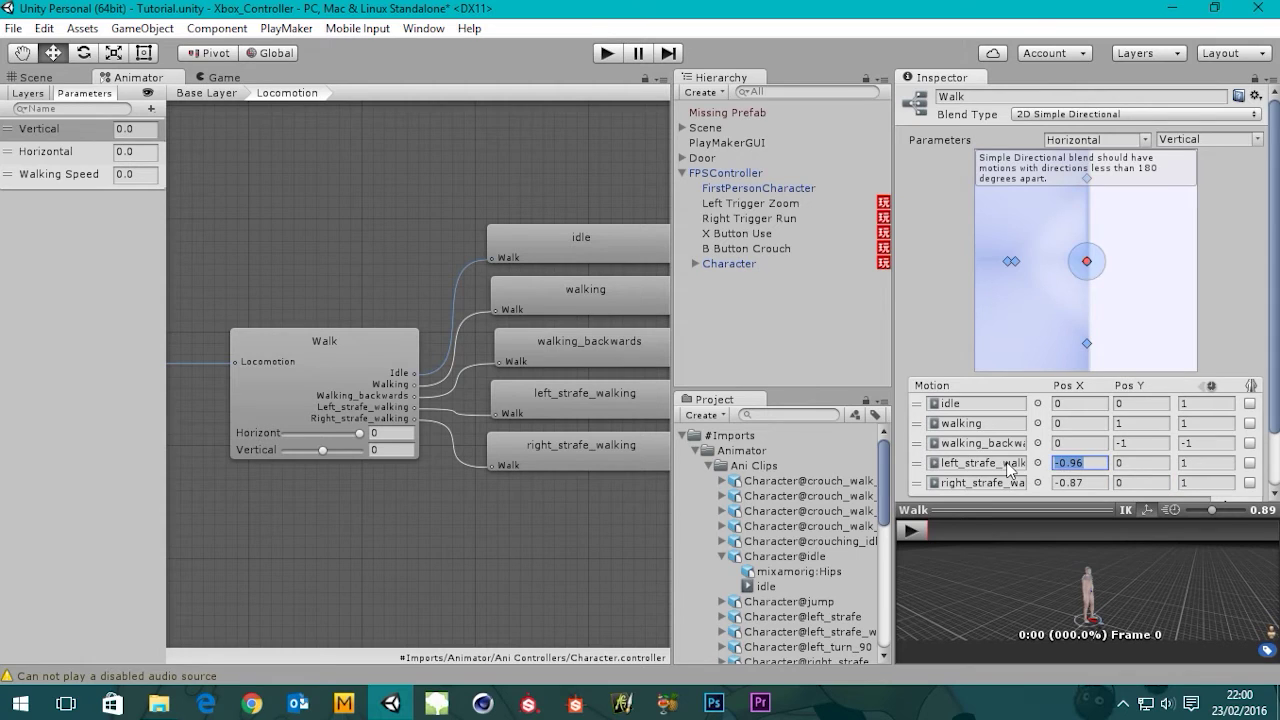
text(-1)
click(1093, 484)
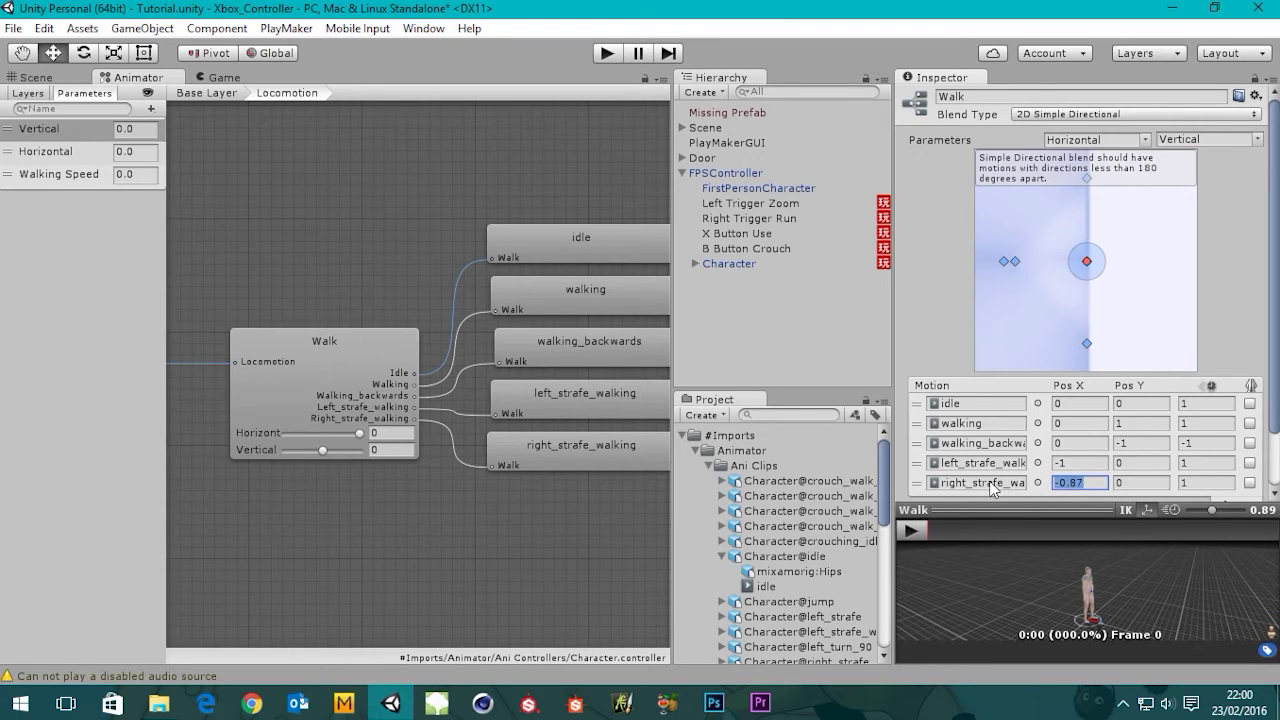
text(1)
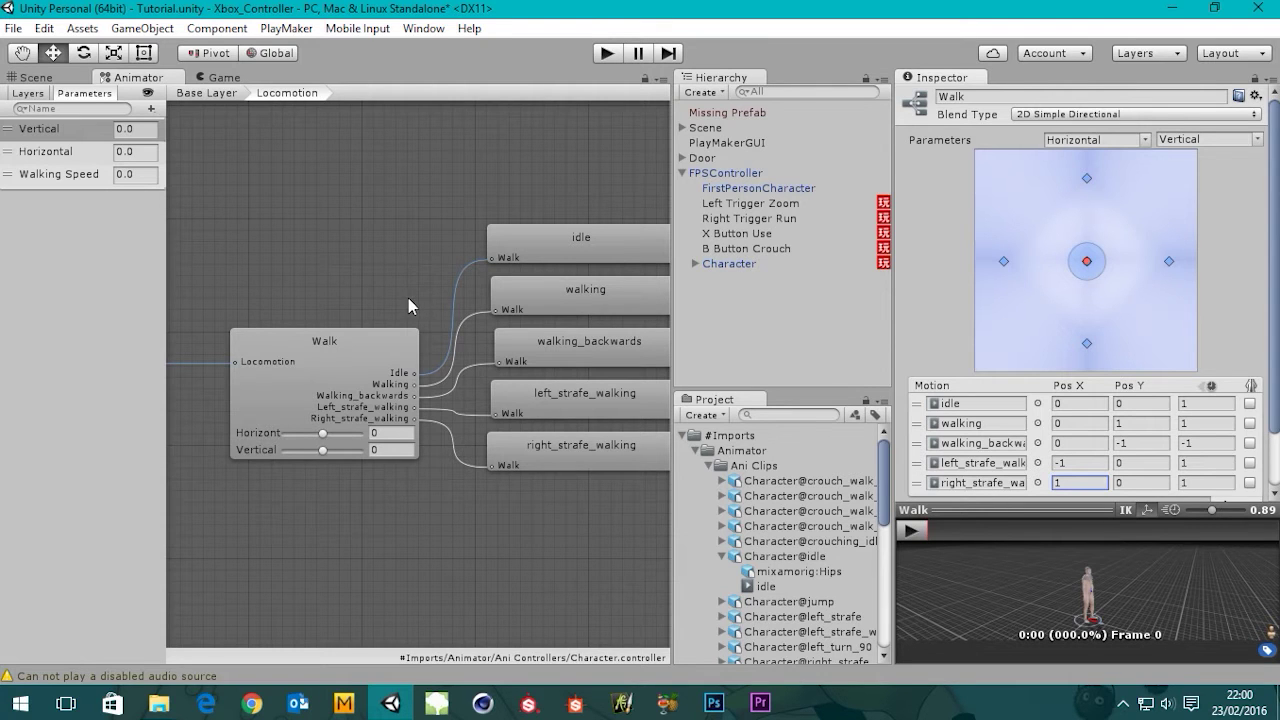
middle_drag(495, 375, 425, 380)
middle_drag(269, 374, 306, 385)
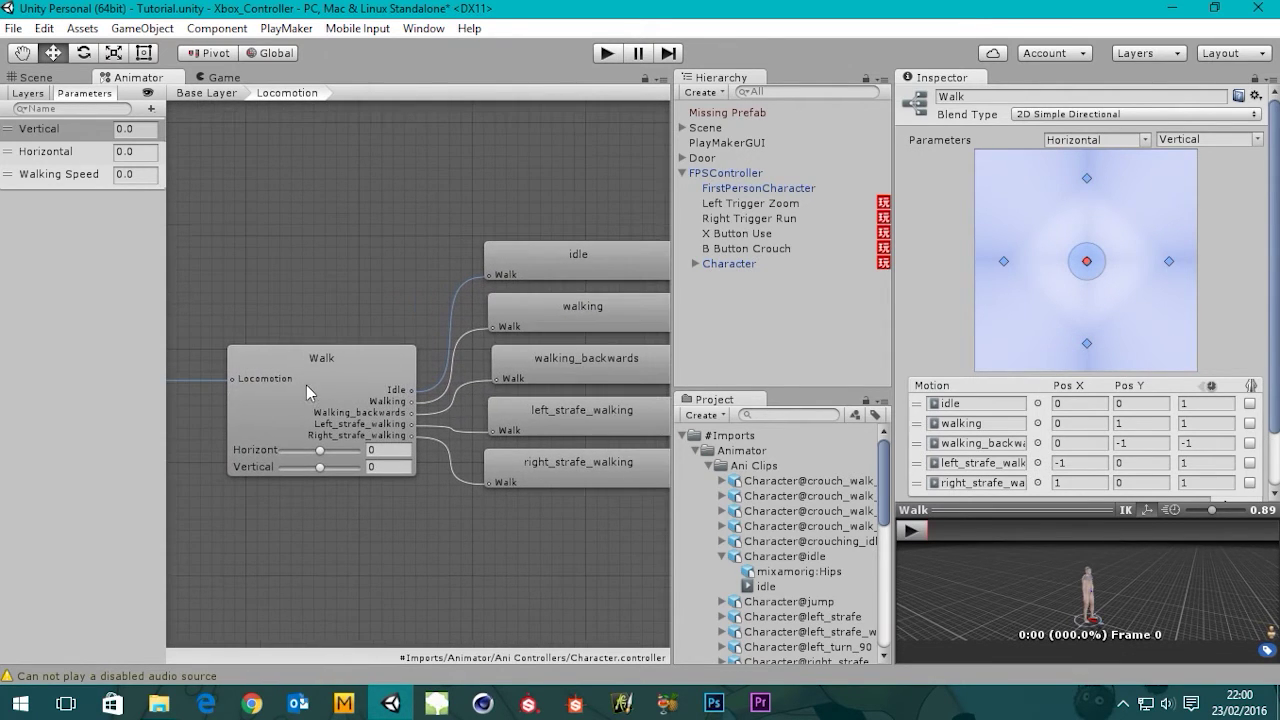
middle_drag(342, 482, 703, 466)
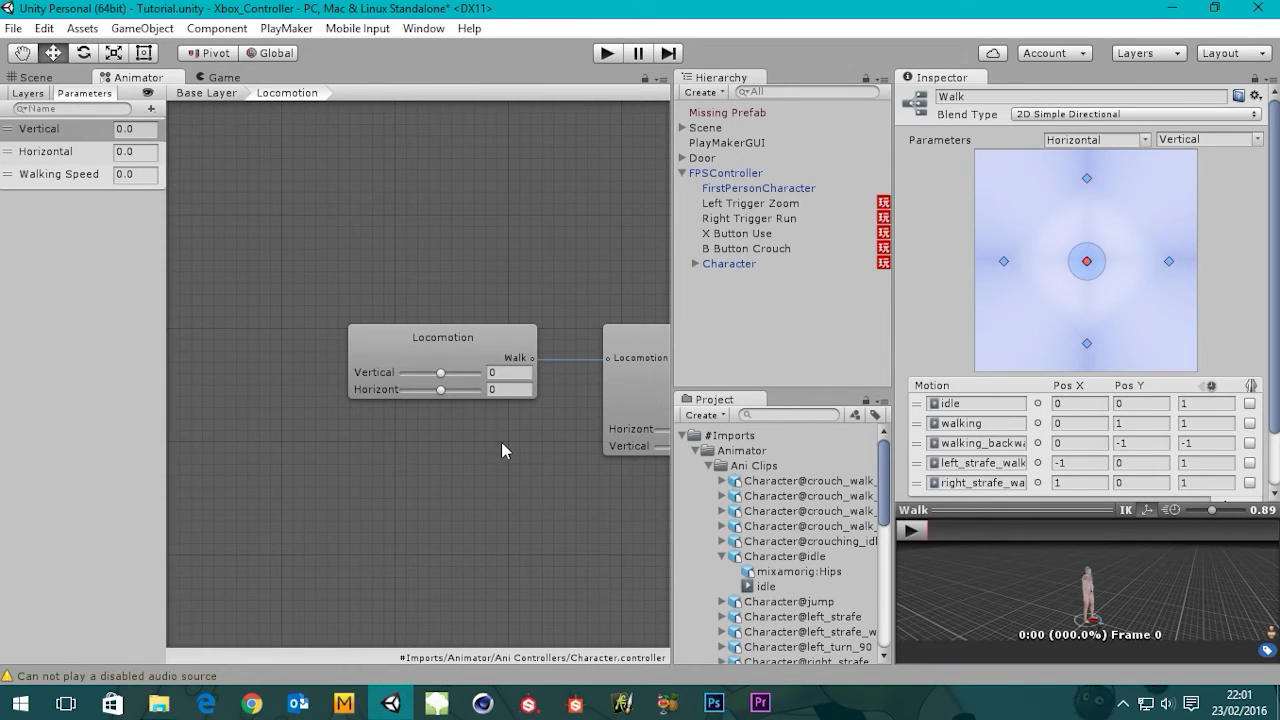
middle_drag(501, 442, 437, 443)
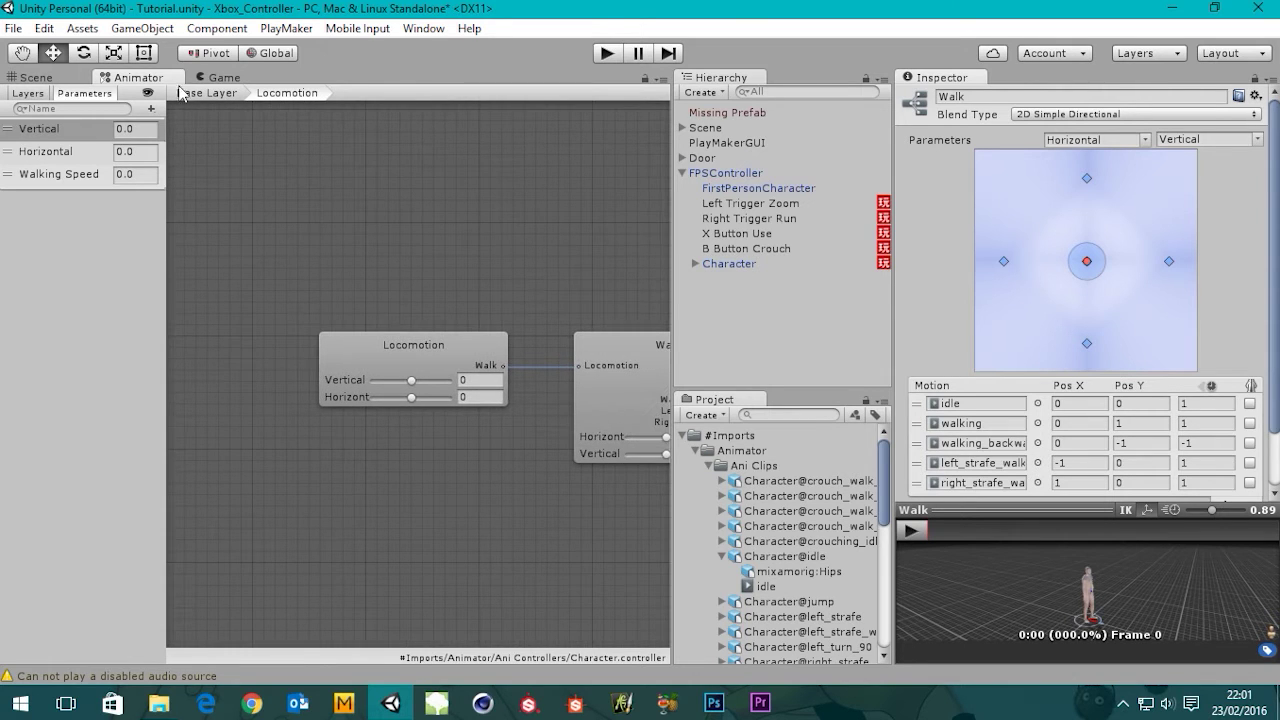
Run the game in a widened Game view to check the character's animation, and stop playback.
click(228, 80)
drag(672, 339, 752, 339)
click(605, 55)
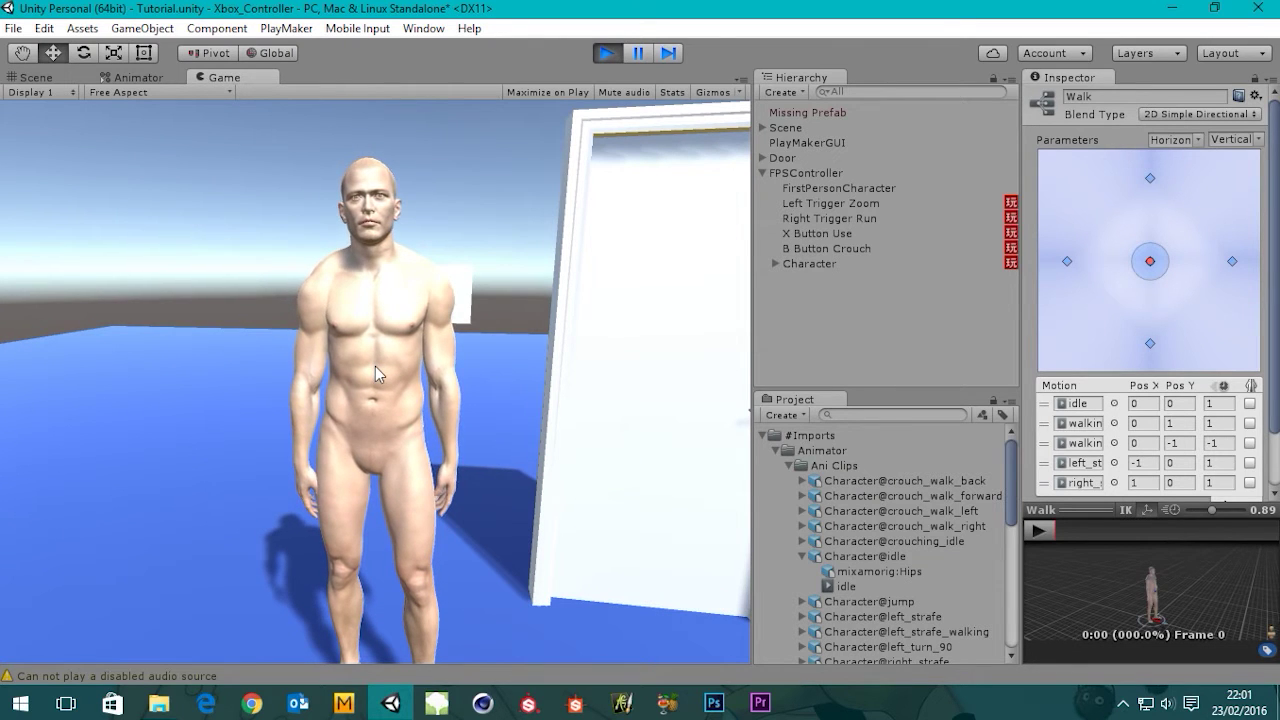
click(605, 54)
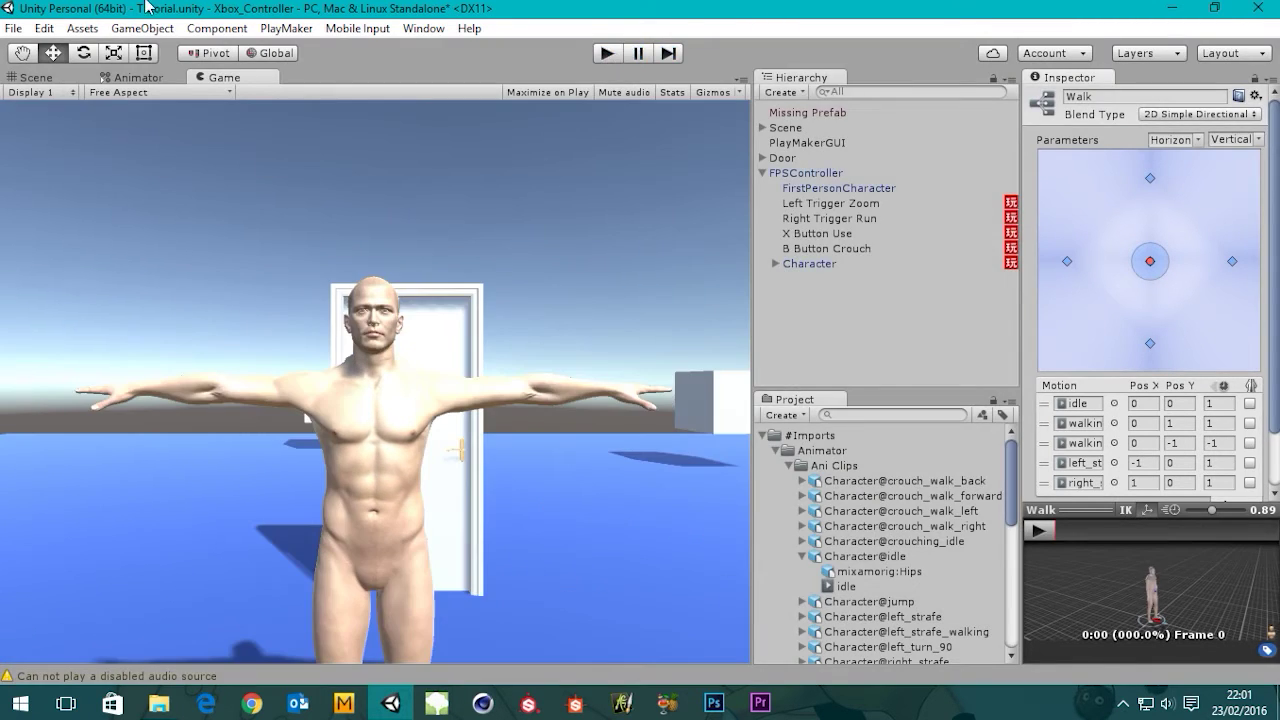
Return to the Animator's Base Layer and inspect the Entry, Idle and Locomotion states.
click(140, 78)
middle_drag(374, 483, 341, 481)
double_click(516, 184)
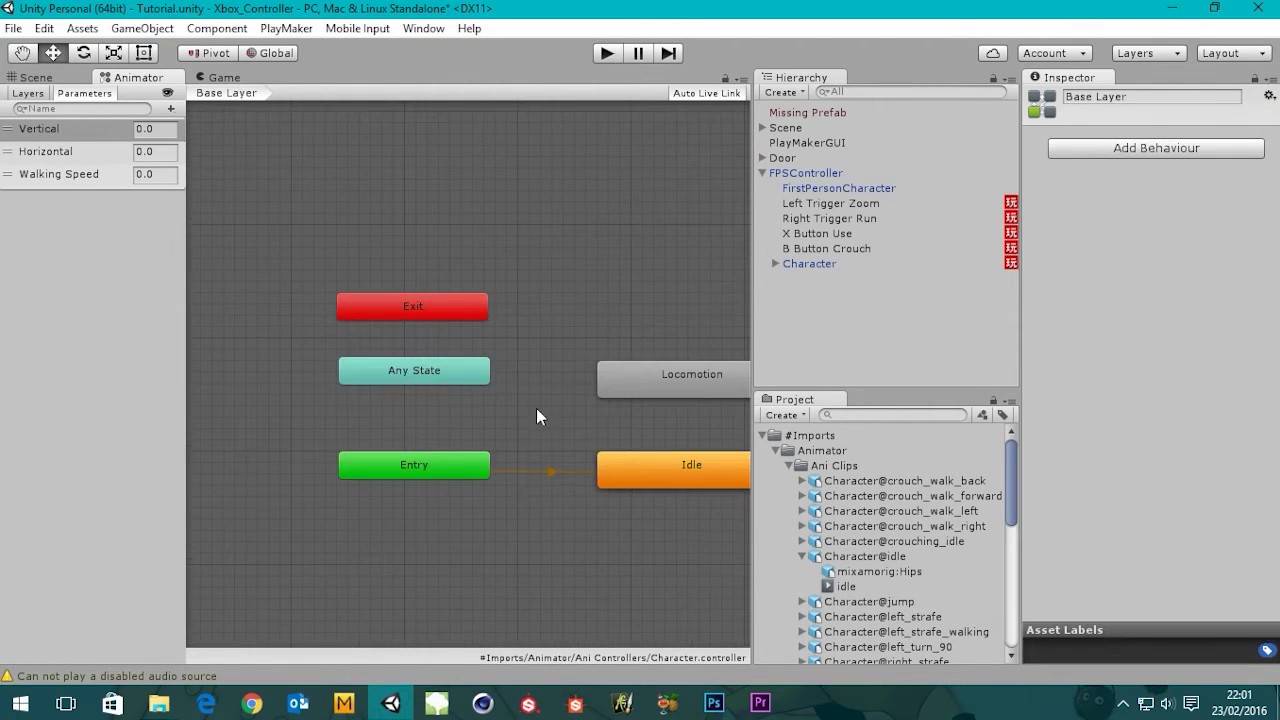
middle_drag(536, 408, 439, 338)
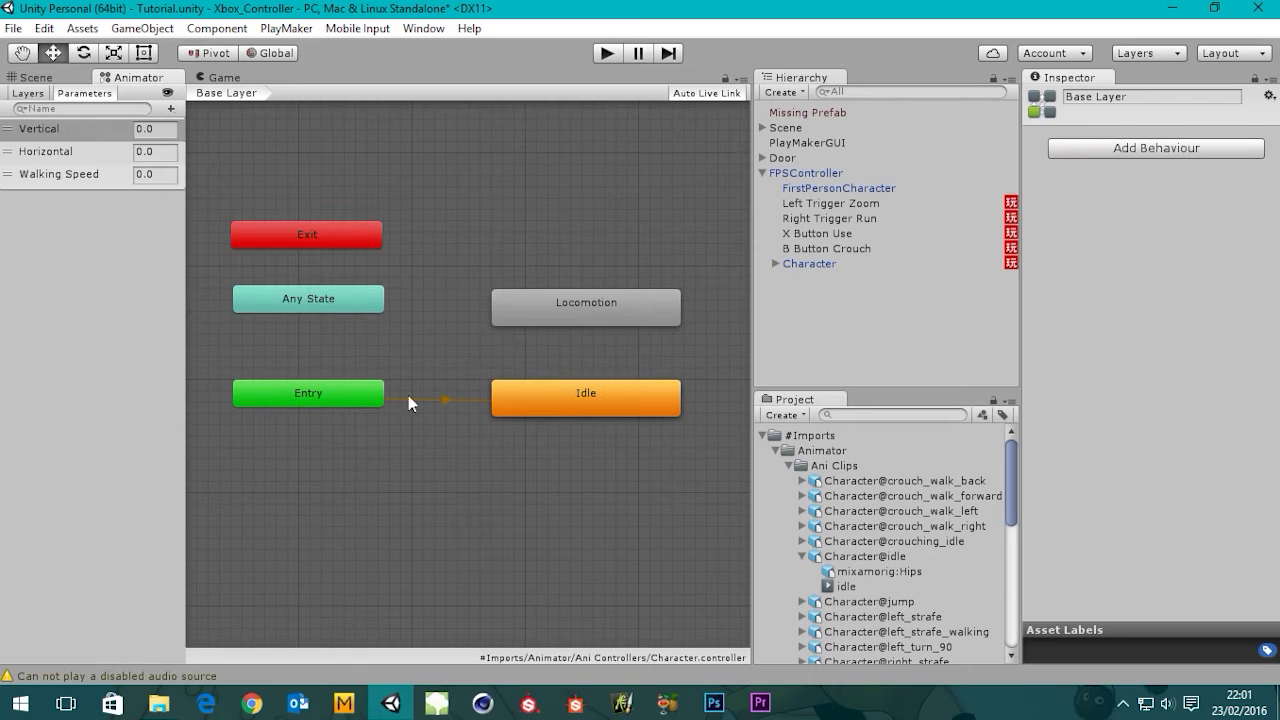
click(272, 401)
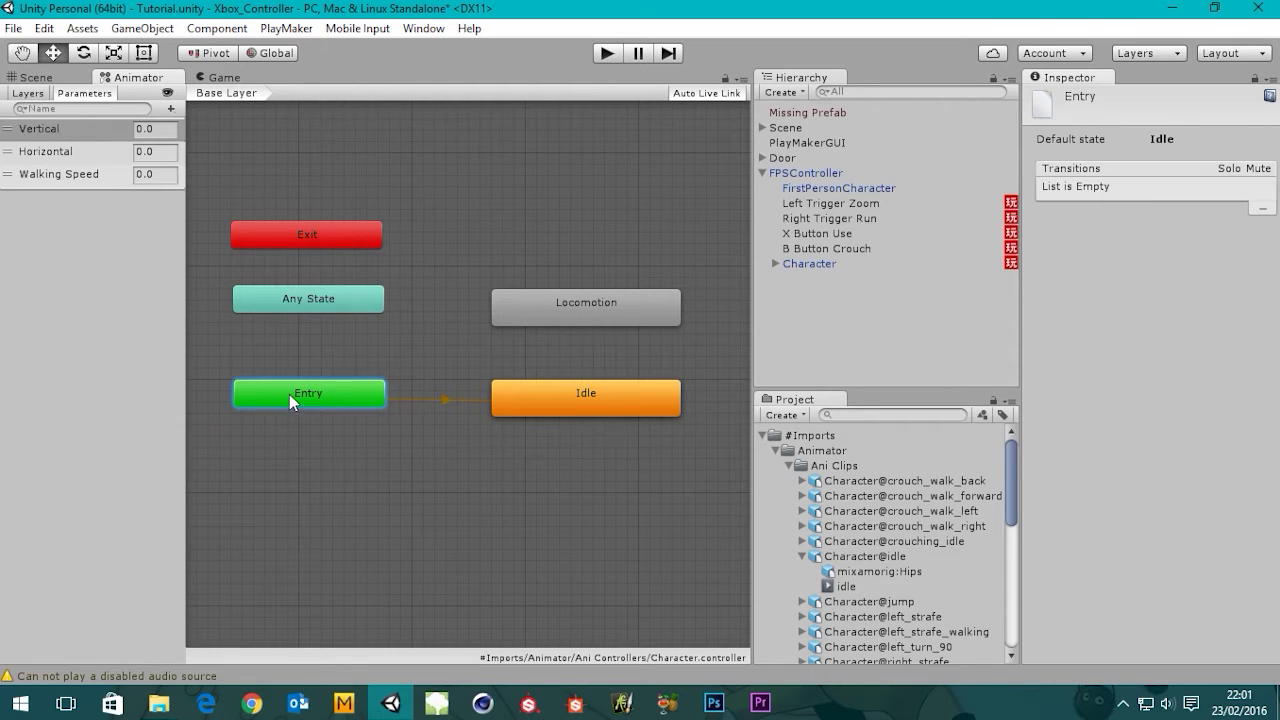
click(580, 397)
middle_drag(590, 396, 510, 419)
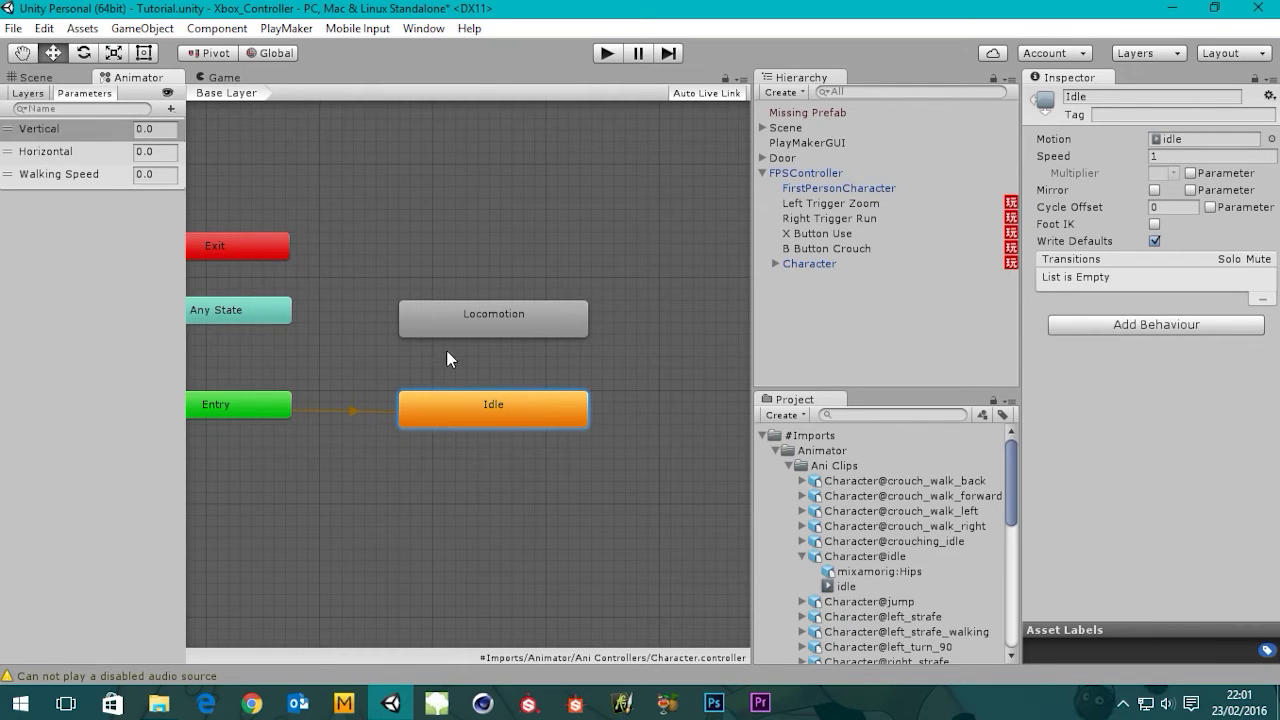
click(499, 313)
middle_drag(530, 379, 543, 374)
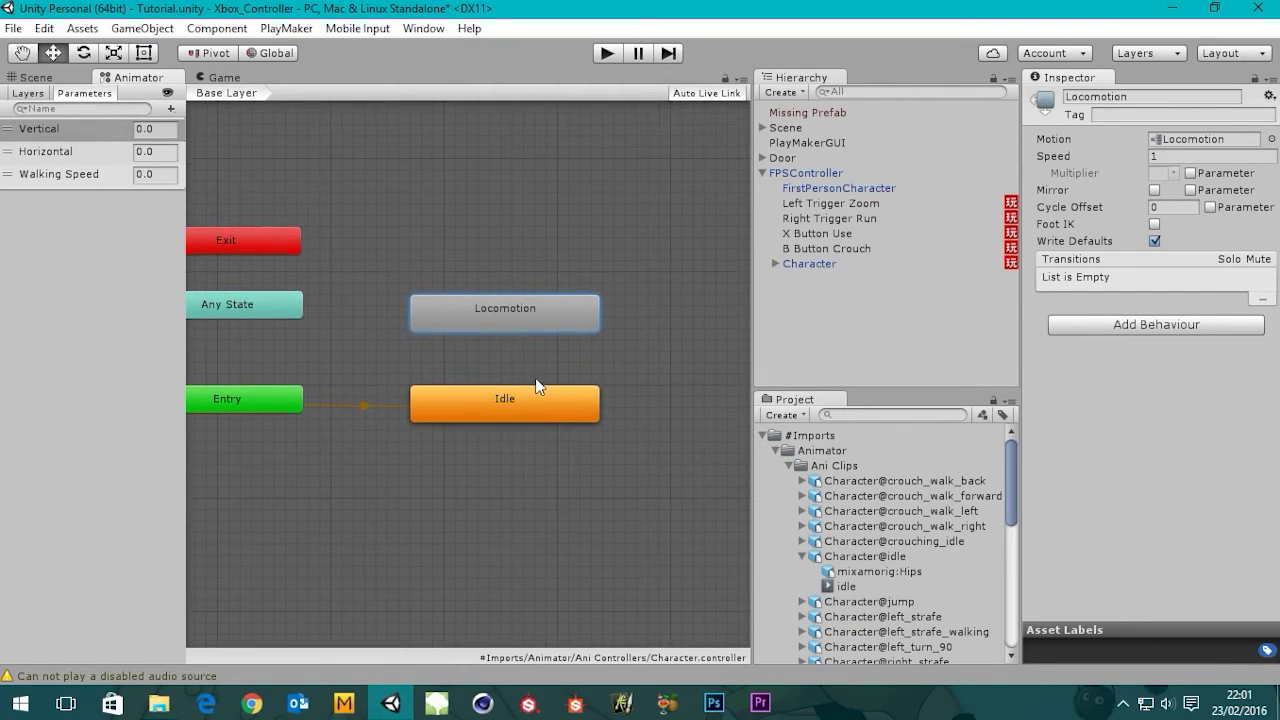
Create a transition from the Idle state to the Locomotion state.
click(527, 401)
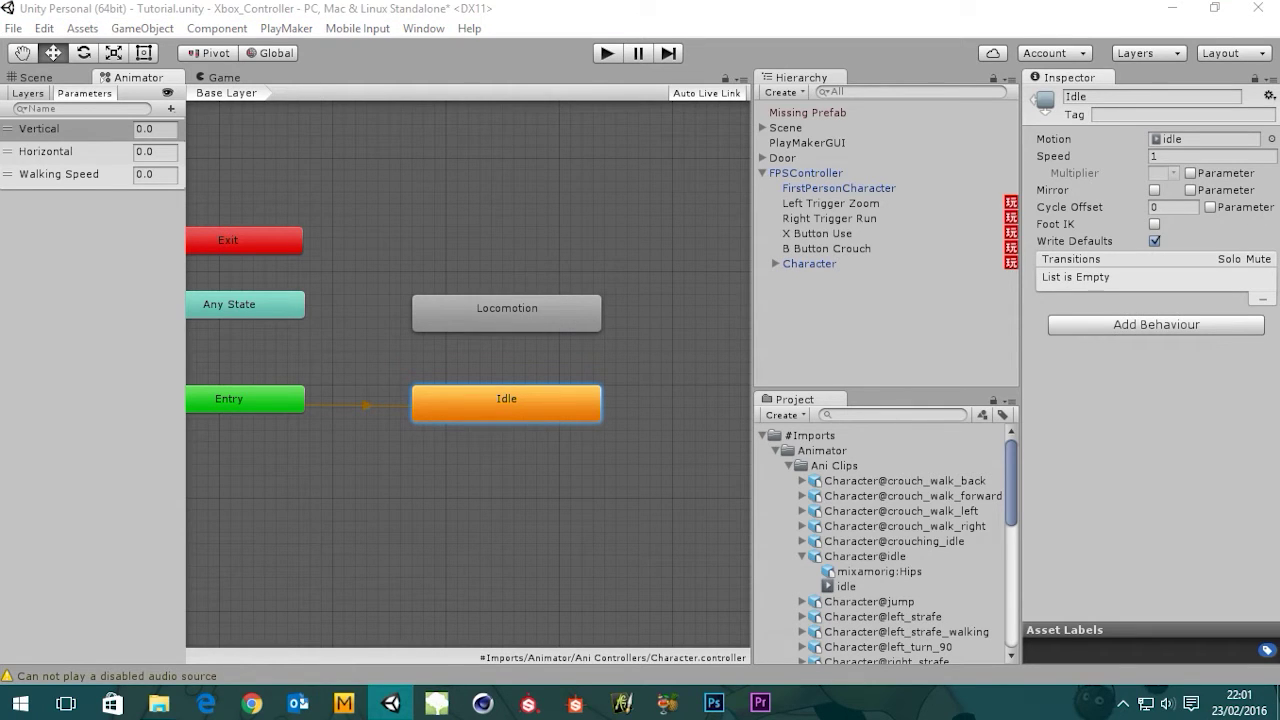
right_click(546, 408)
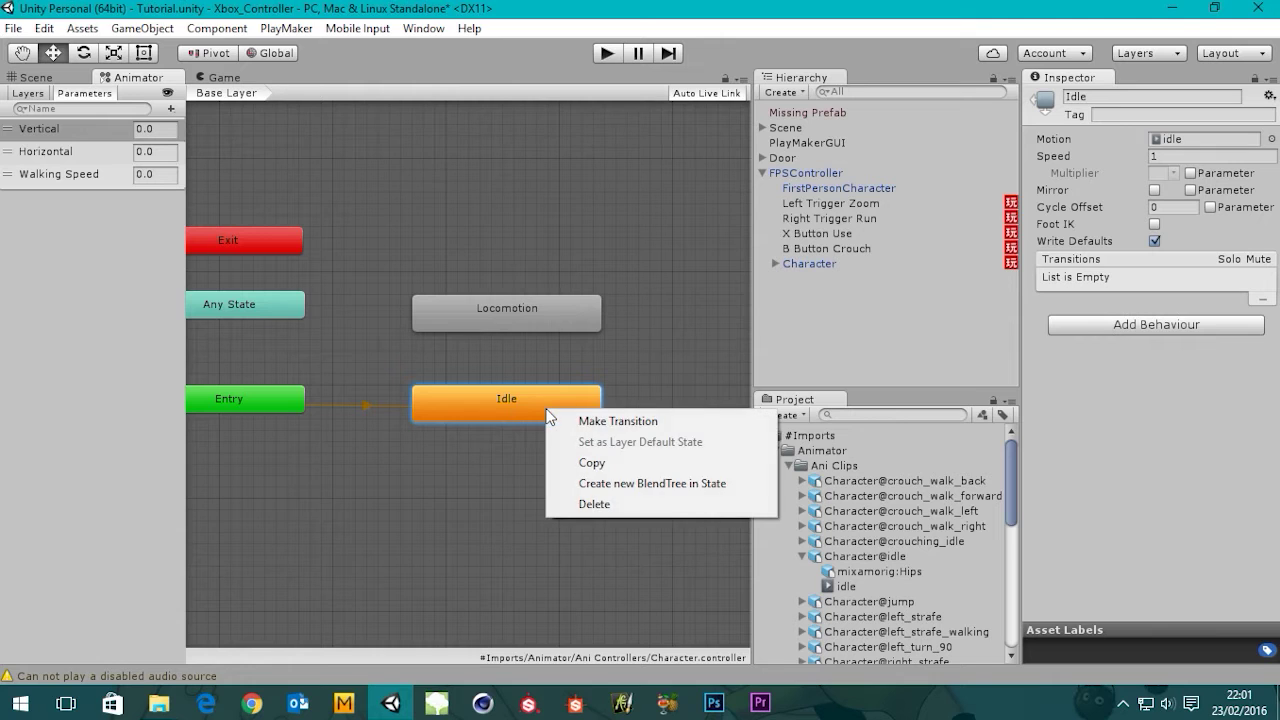
click(636, 424)
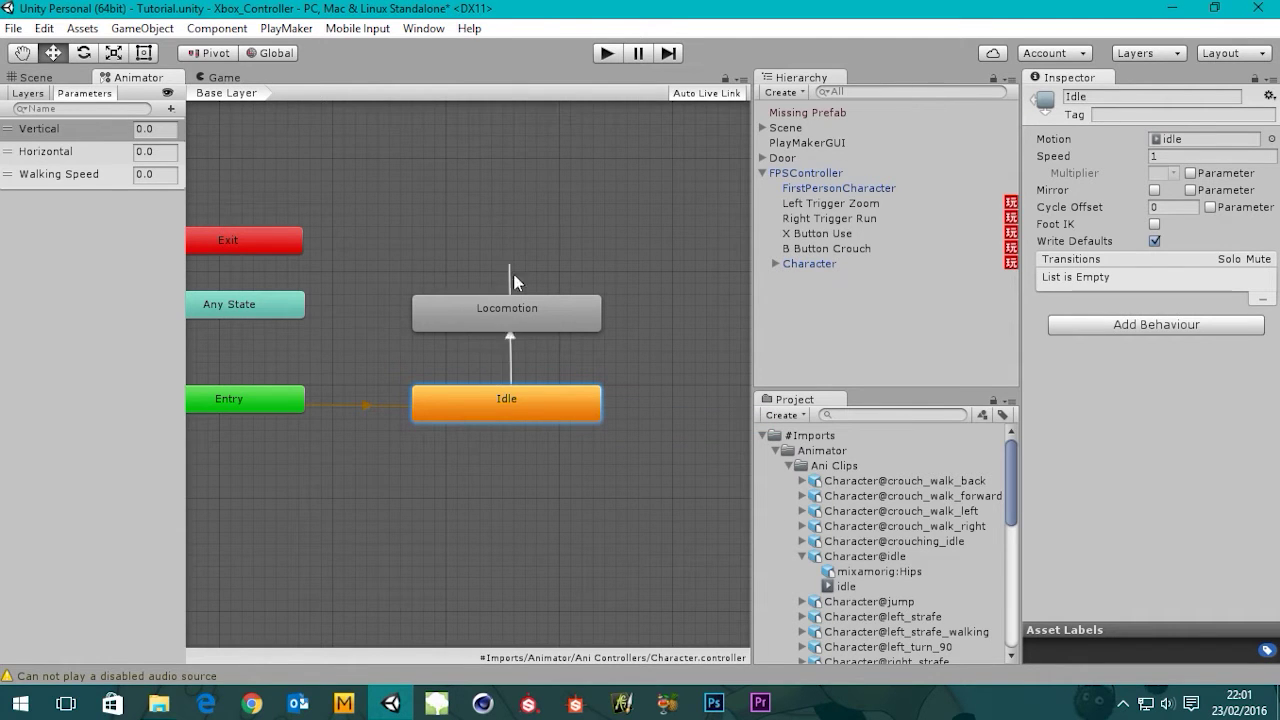
click(522, 307)
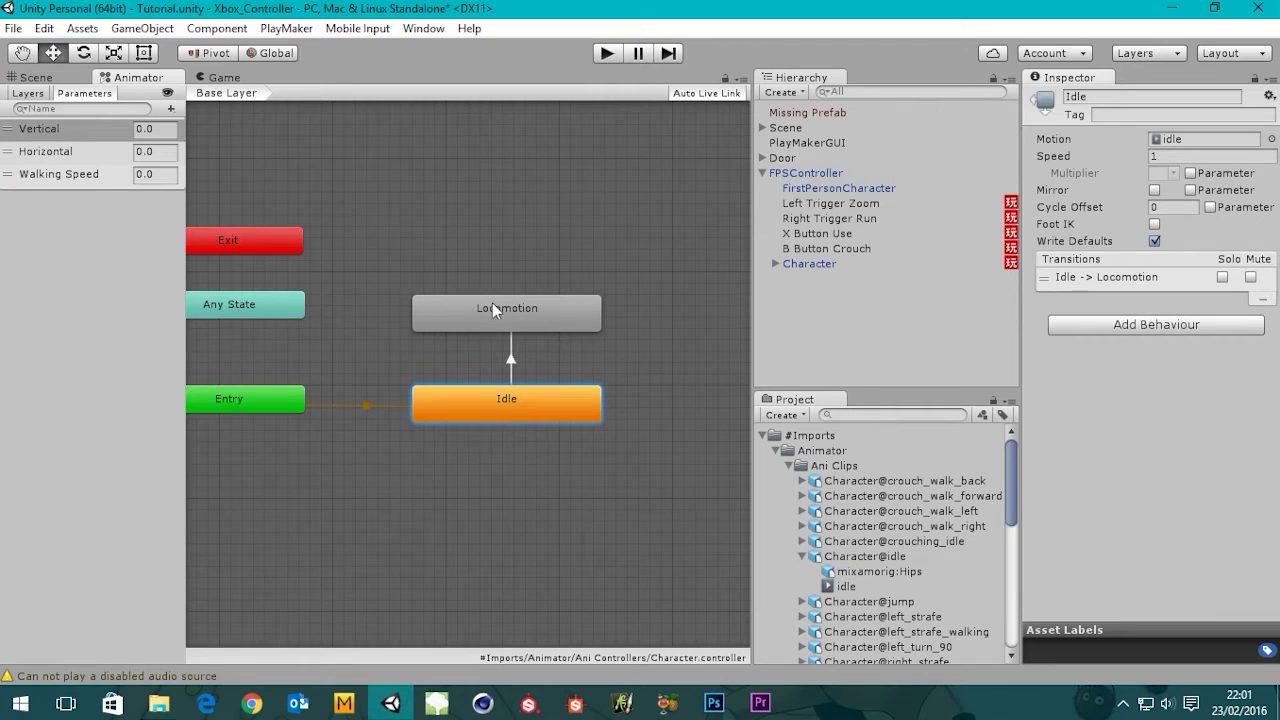
Create a transition from the Locomotion state back to the Idle state.
right_click(466, 310)
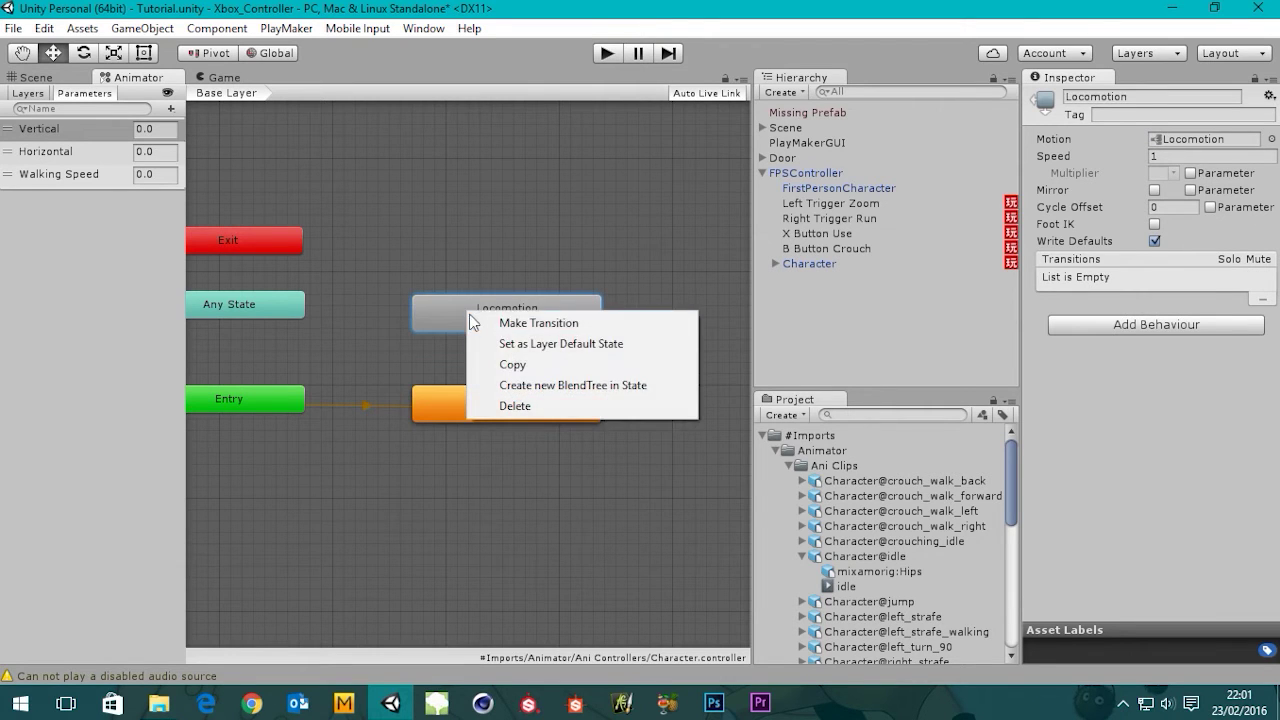
click(495, 323)
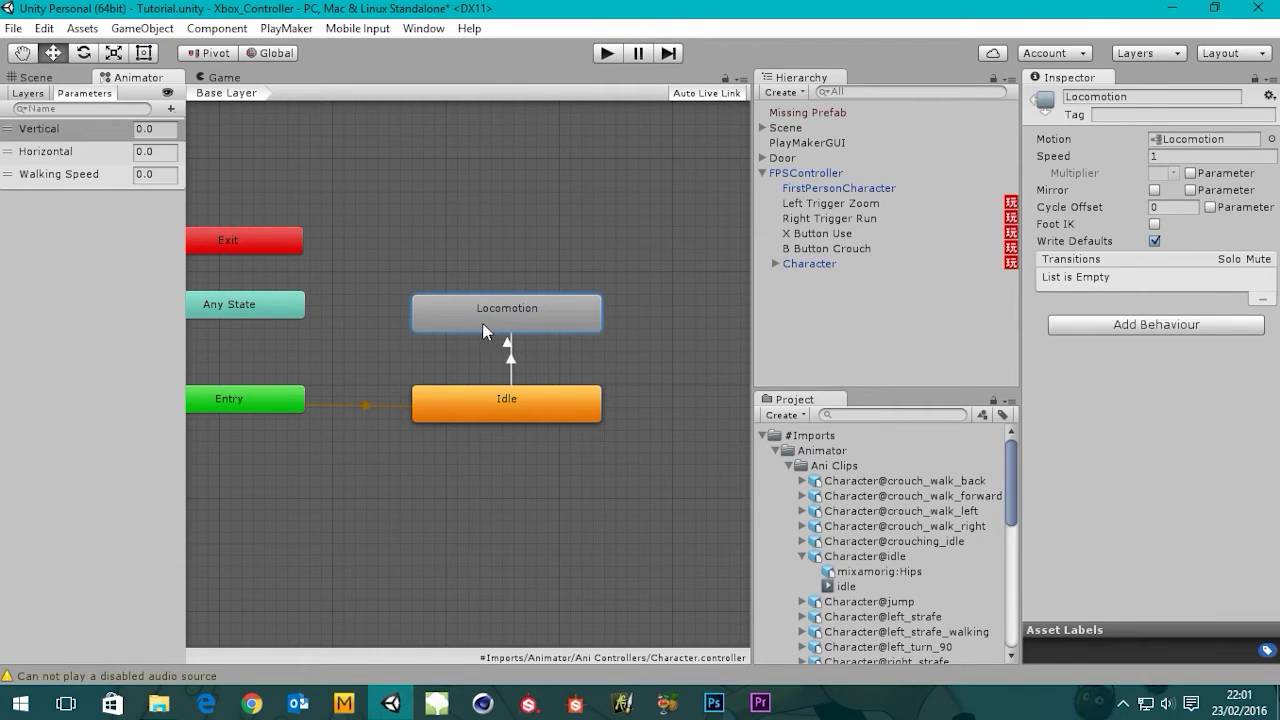
click(490, 407)
middle_drag(566, 342, 584, 287)
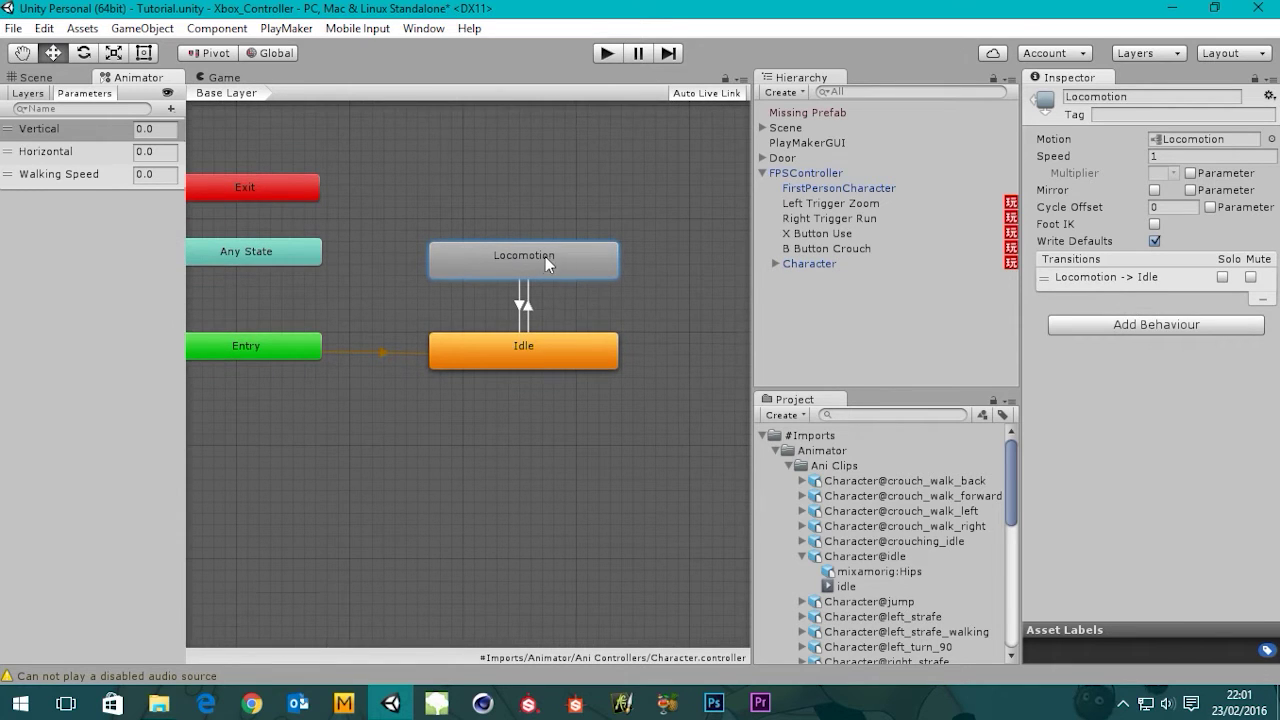
Move the Locomotion state further above Idle, and shift both states together further away from Entry.
drag(546, 258, 540, 202)
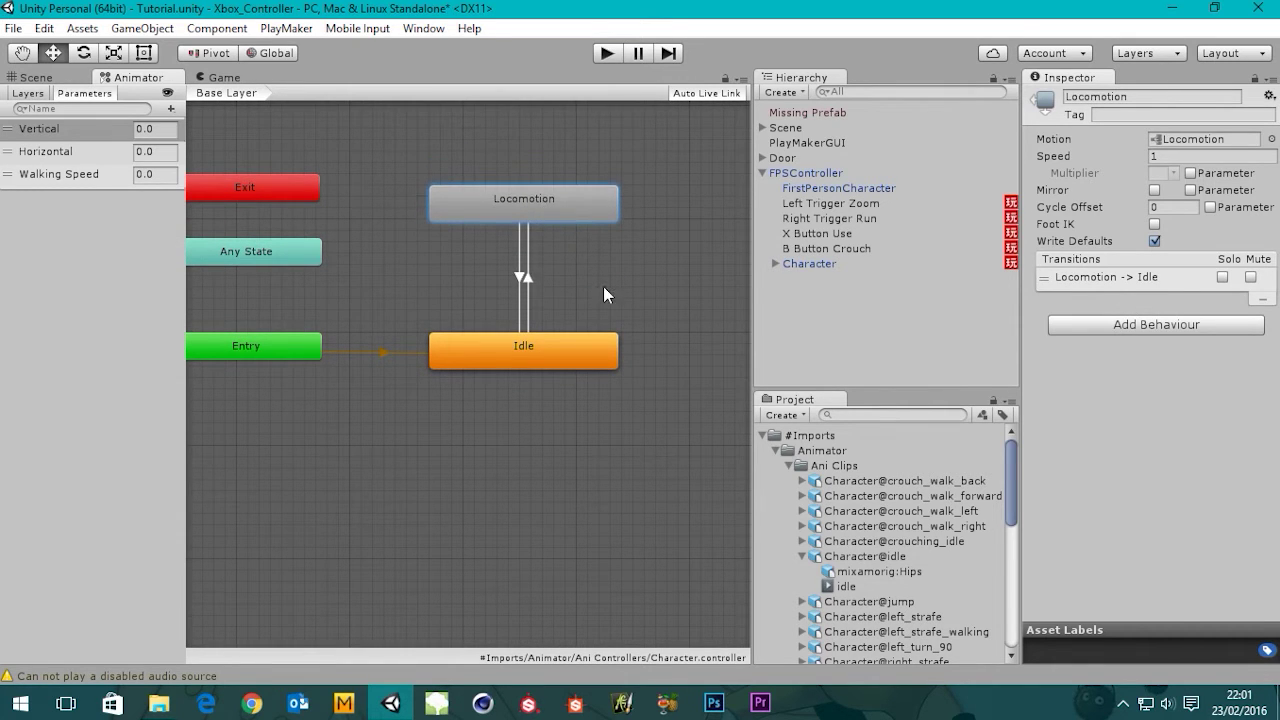
middle_drag(604, 290, 551, 323)
drag(620, 436, 420, 116)
middle_drag(485, 273, 425, 304)
drag(427, 260, 515, 252)
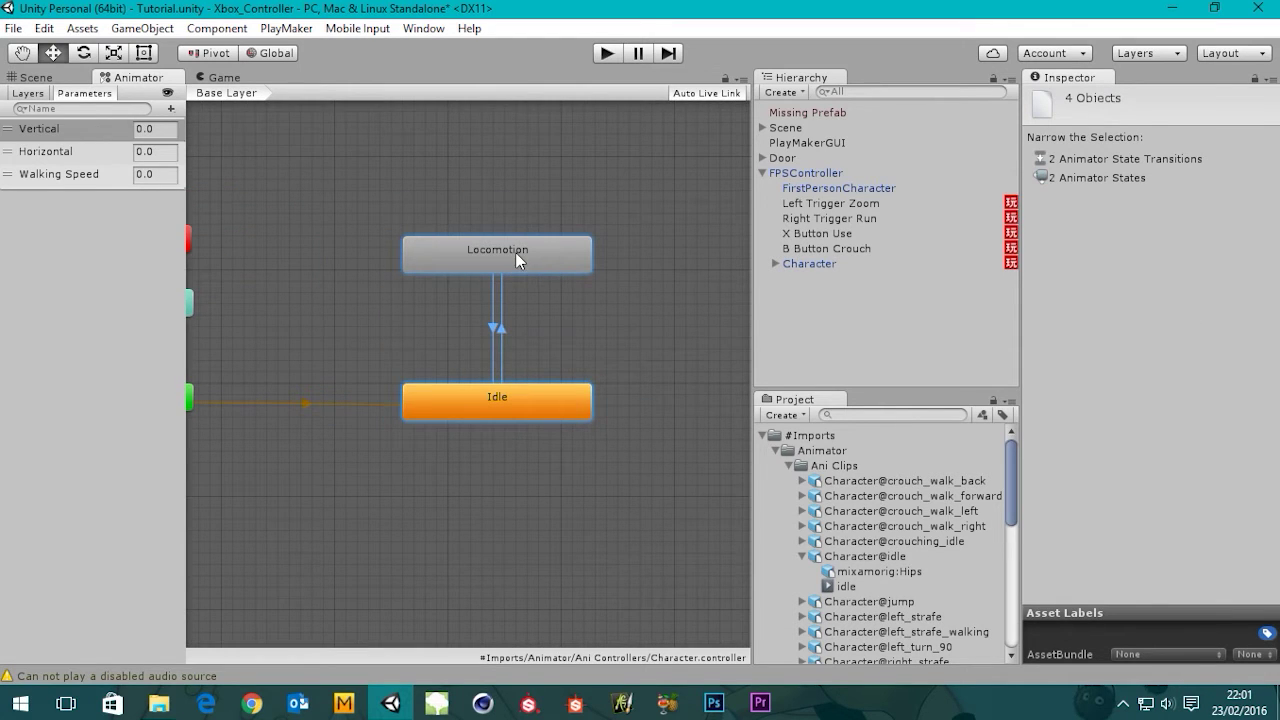
middle_drag(516, 253, 515, 352)
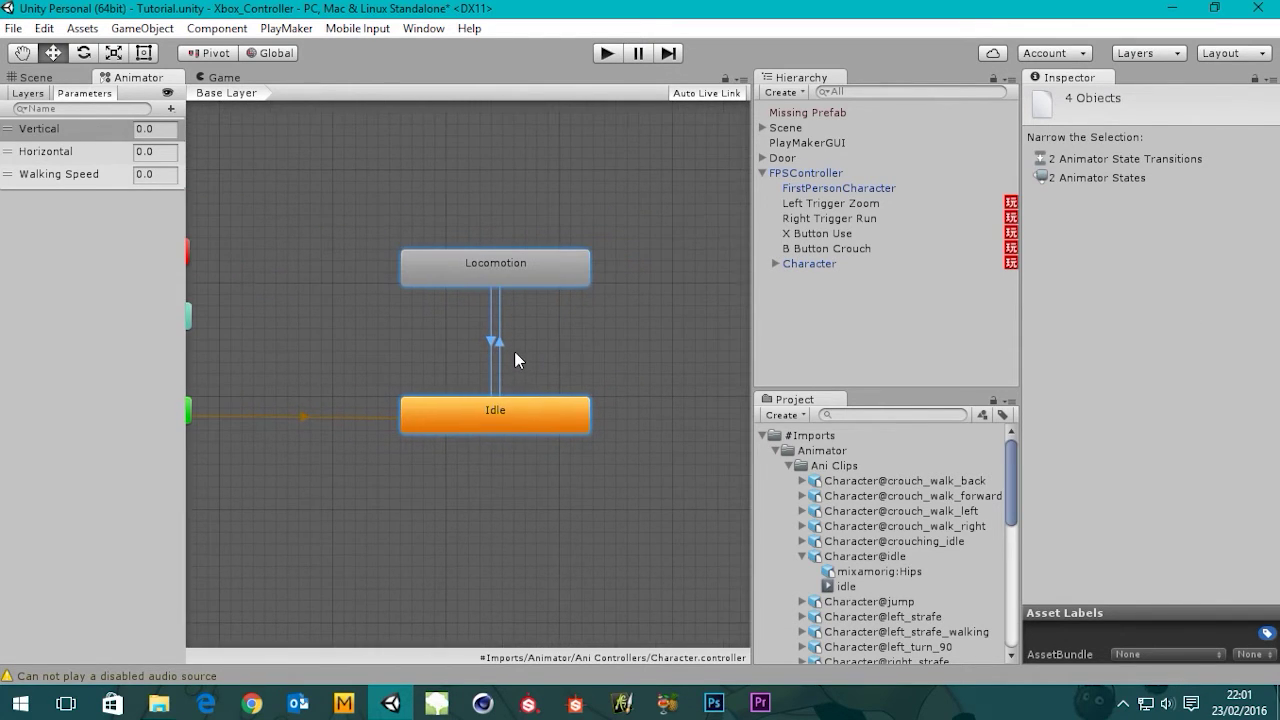
click(540, 357)
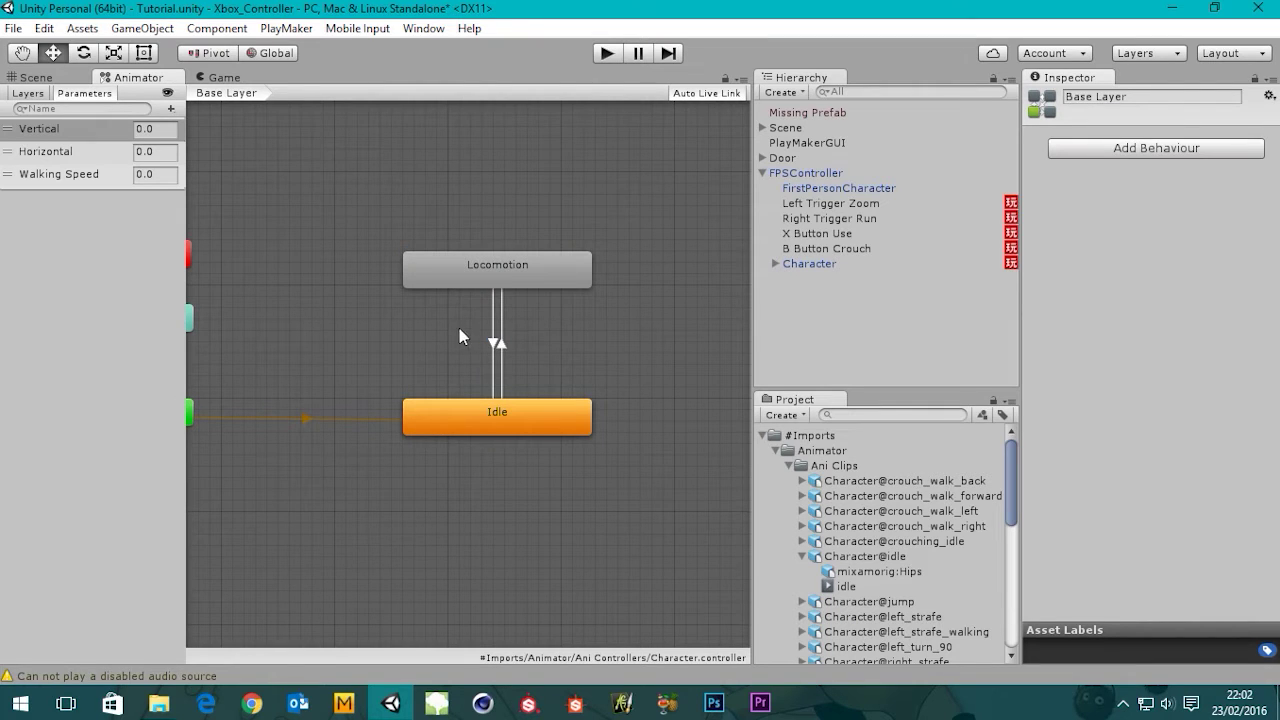
Select the Idle to Locomotion transition and widen the Inspector to examine its timeline.
click(501, 348)
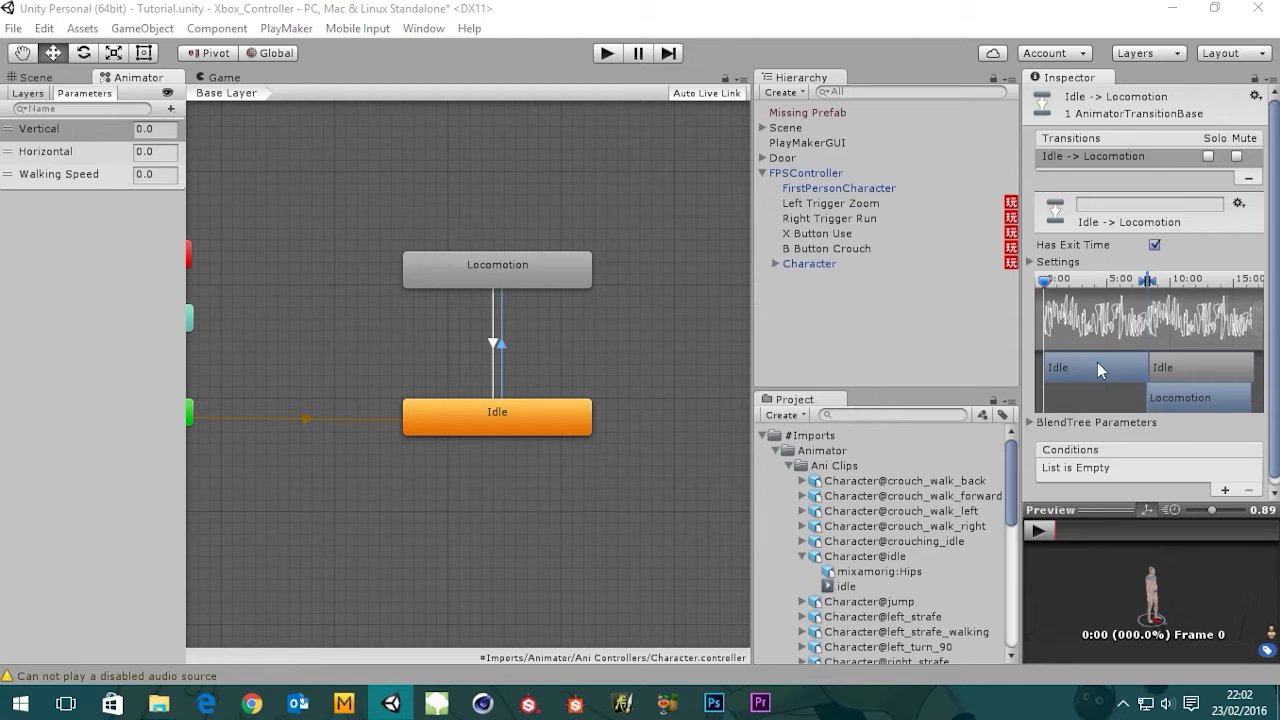
middle_drag(590, 347, 616, 340)
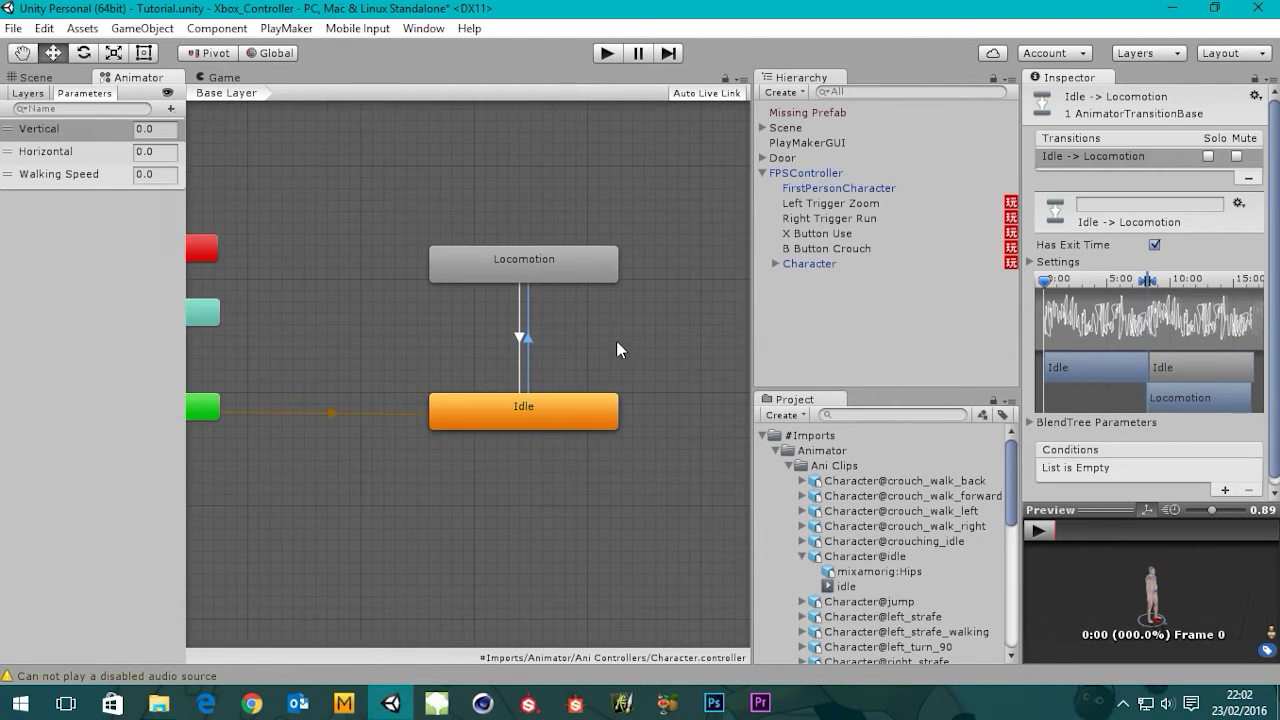
drag(1022, 324, 919, 333)
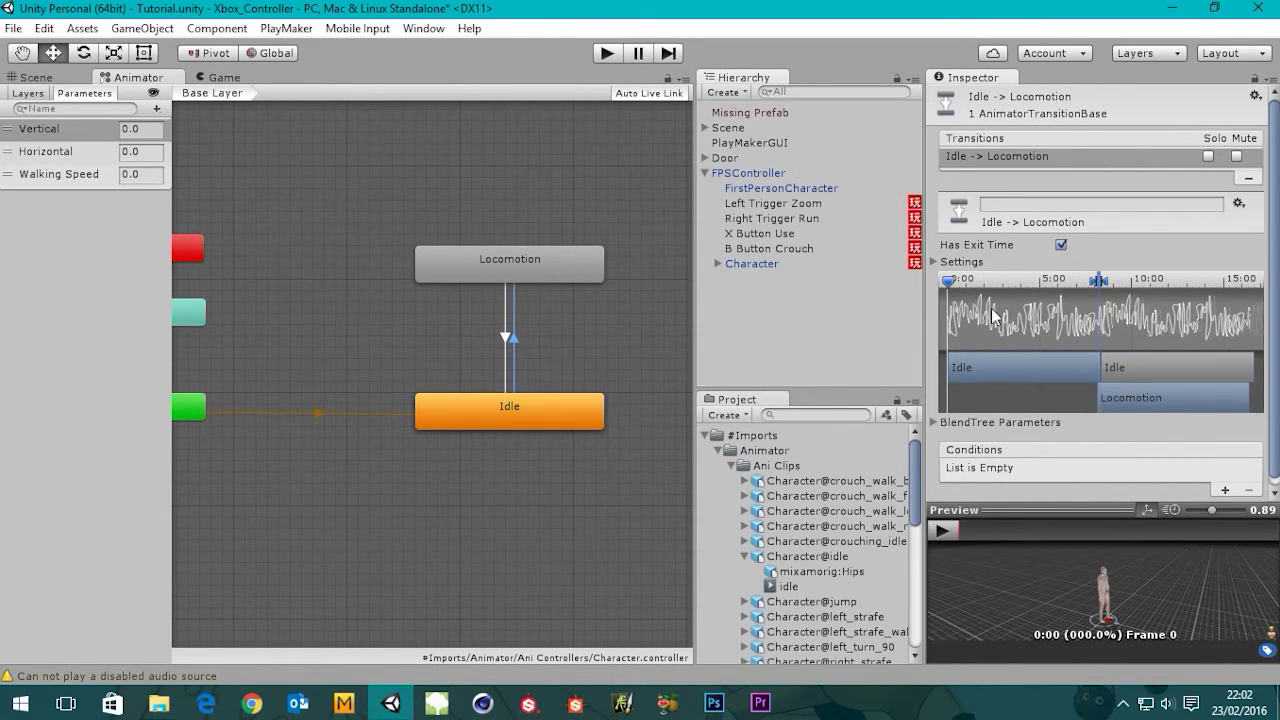
drag(948, 282, 922, 296)
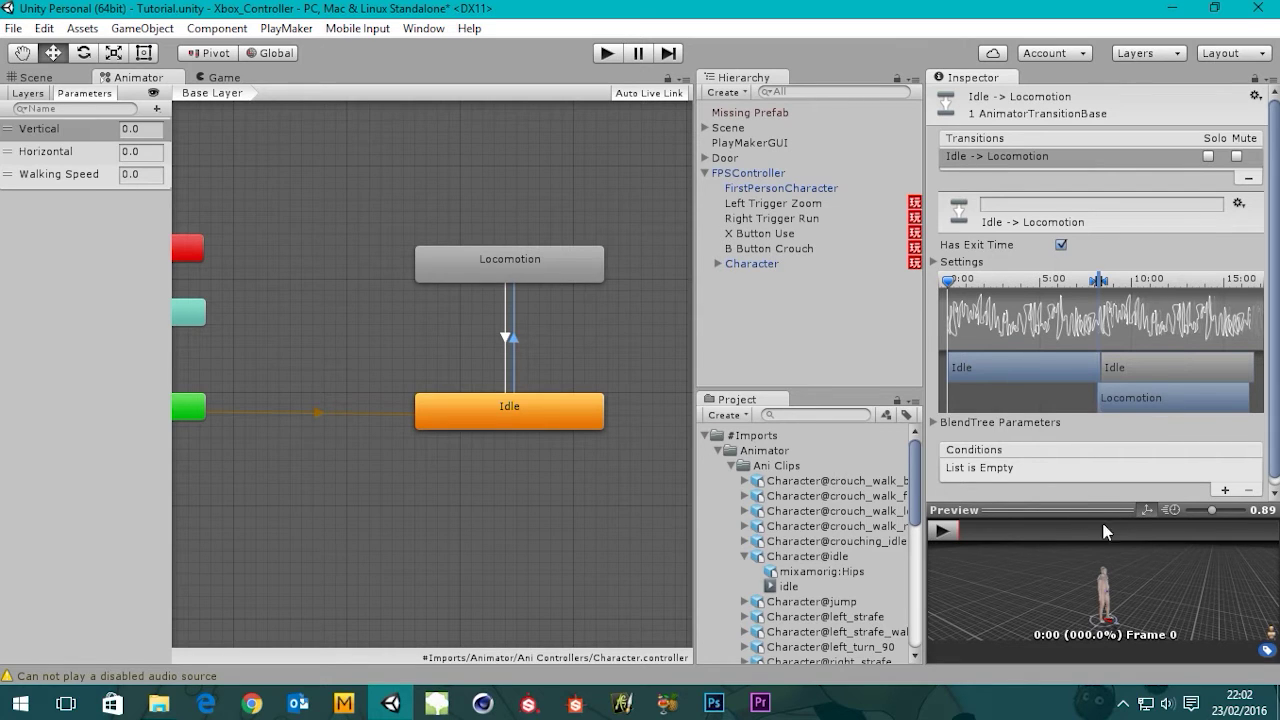
Play the Idle to Locomotion transition in an enlarged preview, shrink the preview again and scrub through the timeline.
click(524, 415)
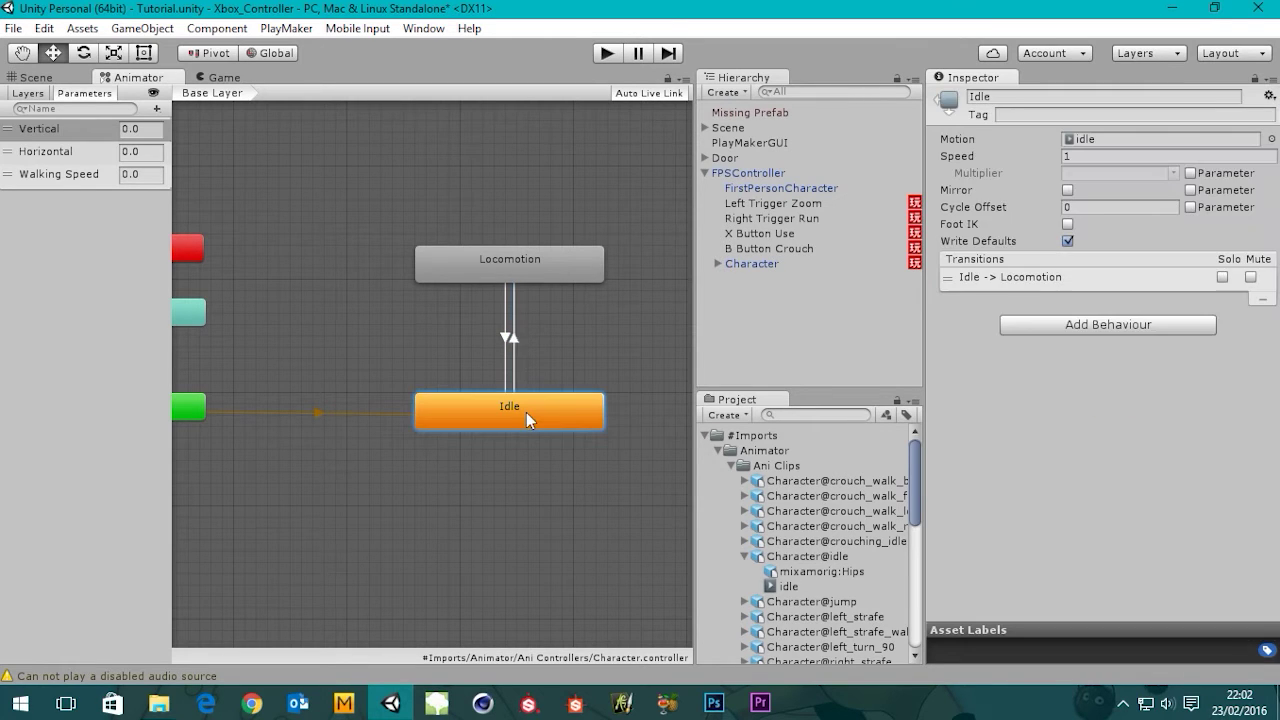
click(519, 341)
drag(1085, 496, 1055, 423)
click(940, 384)
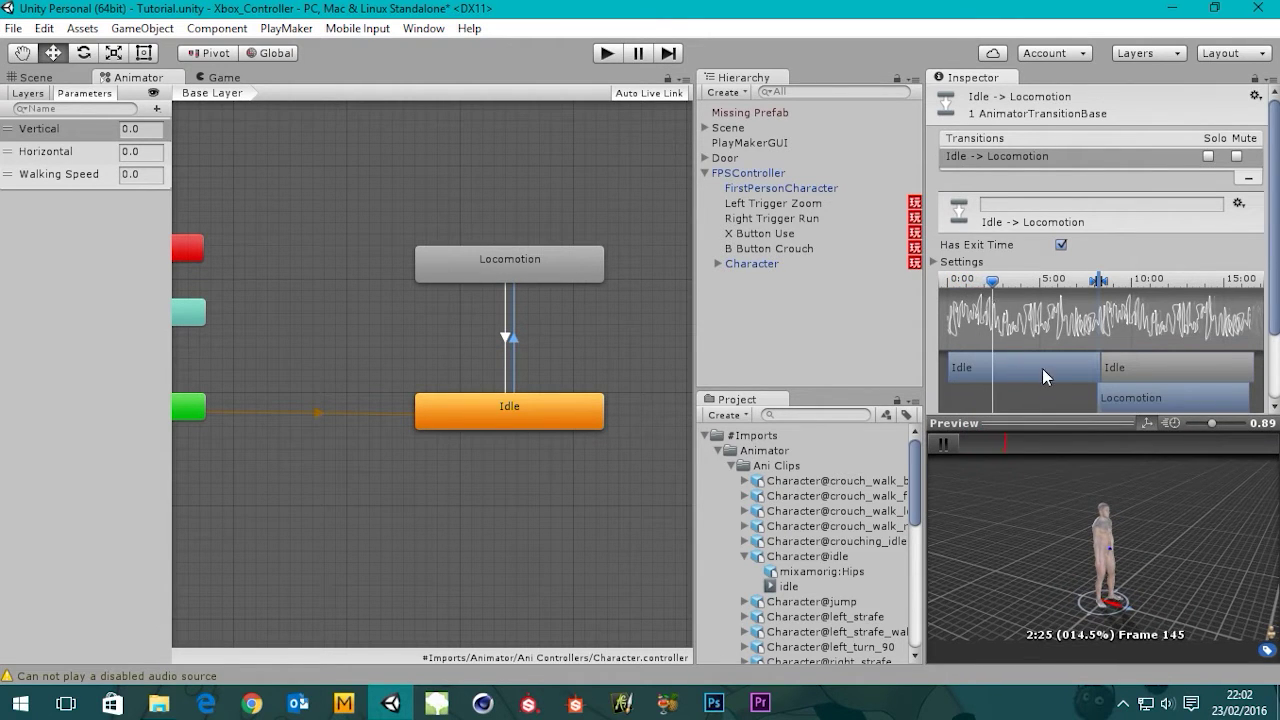
drag(1072, 423, 1068, 349)
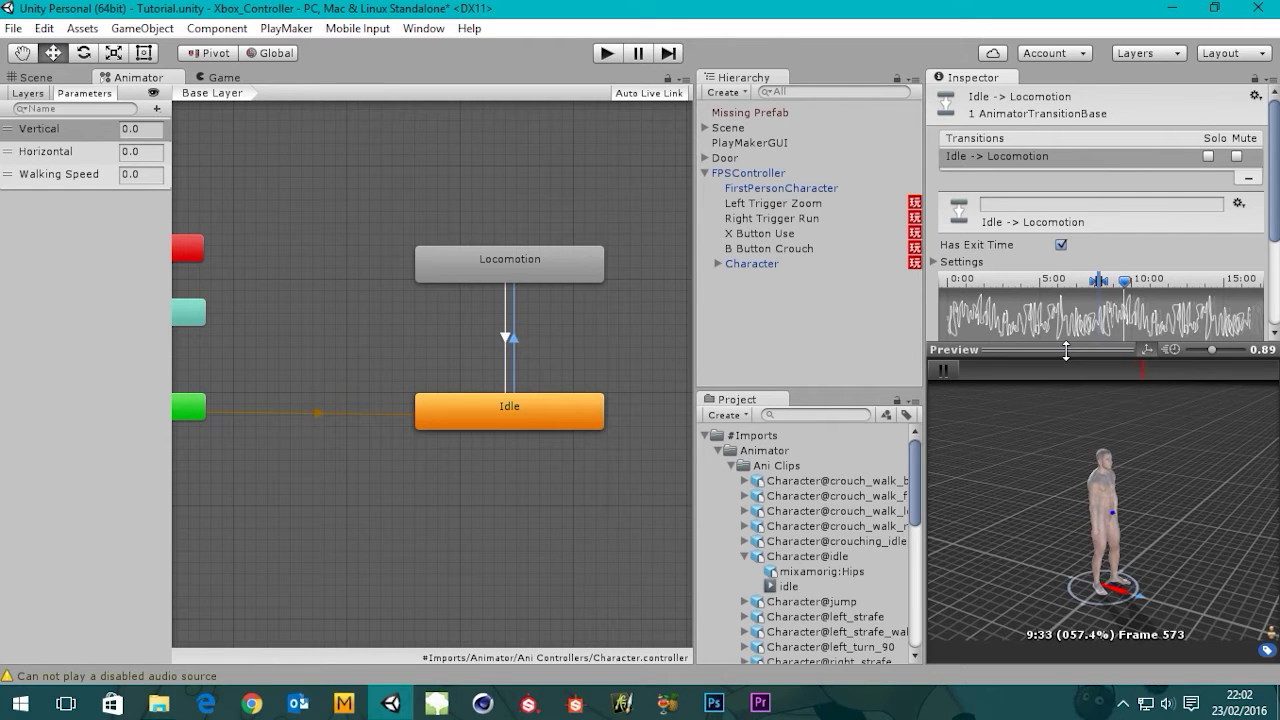
drag(1066, 350, 1069, 447)
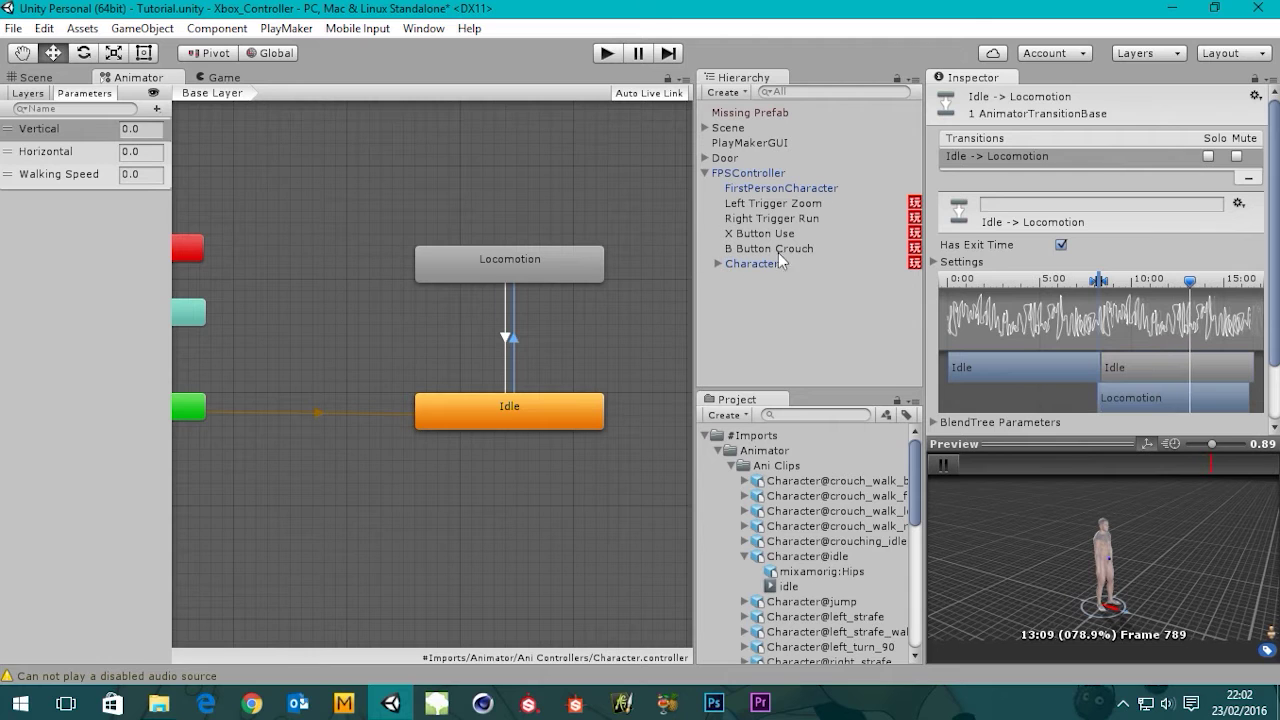
drag(1053, 444, 1038, 531)
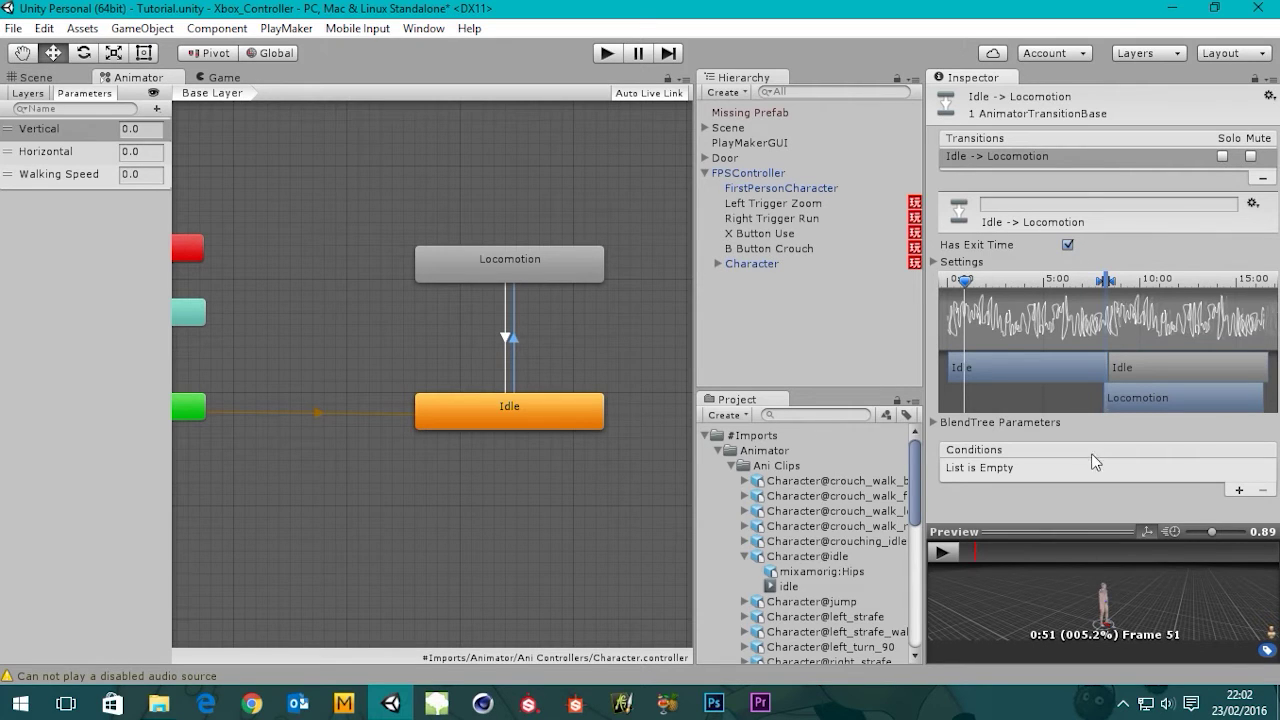
mouse_move(1042, 524)
mouse_down()
mouse_move(1044, 541)
mouse_move(1054, 524)
mouse_up()
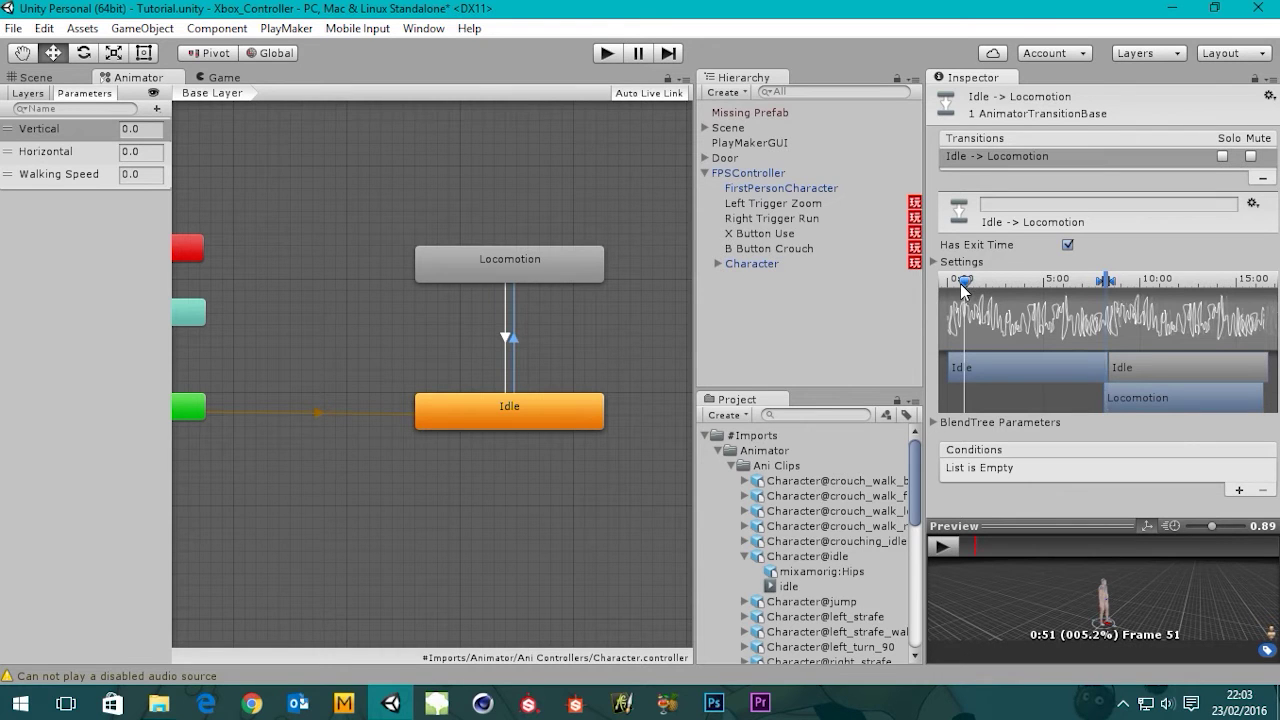
drag(965, 282, 1068, 325)
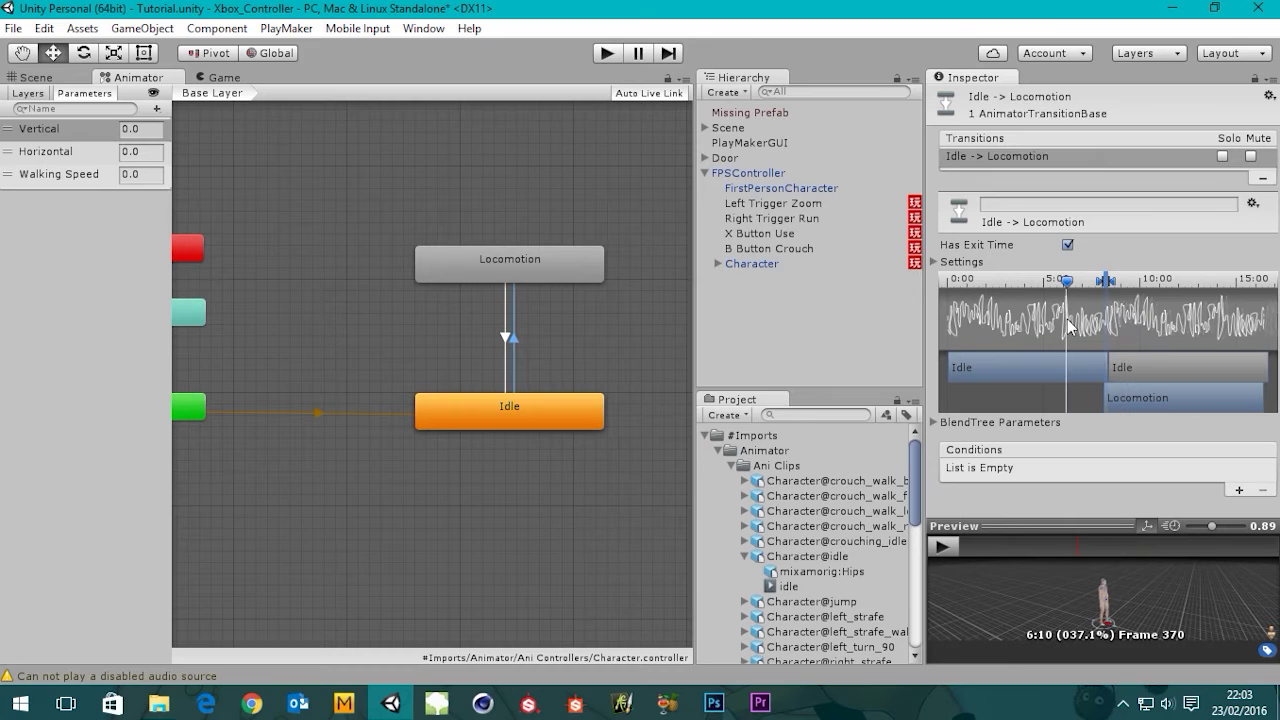
Disable Has Exit Time on the Idle to Locomotion transition and add the condition Walking Speed Greater 0.1.
click(1067, 246)
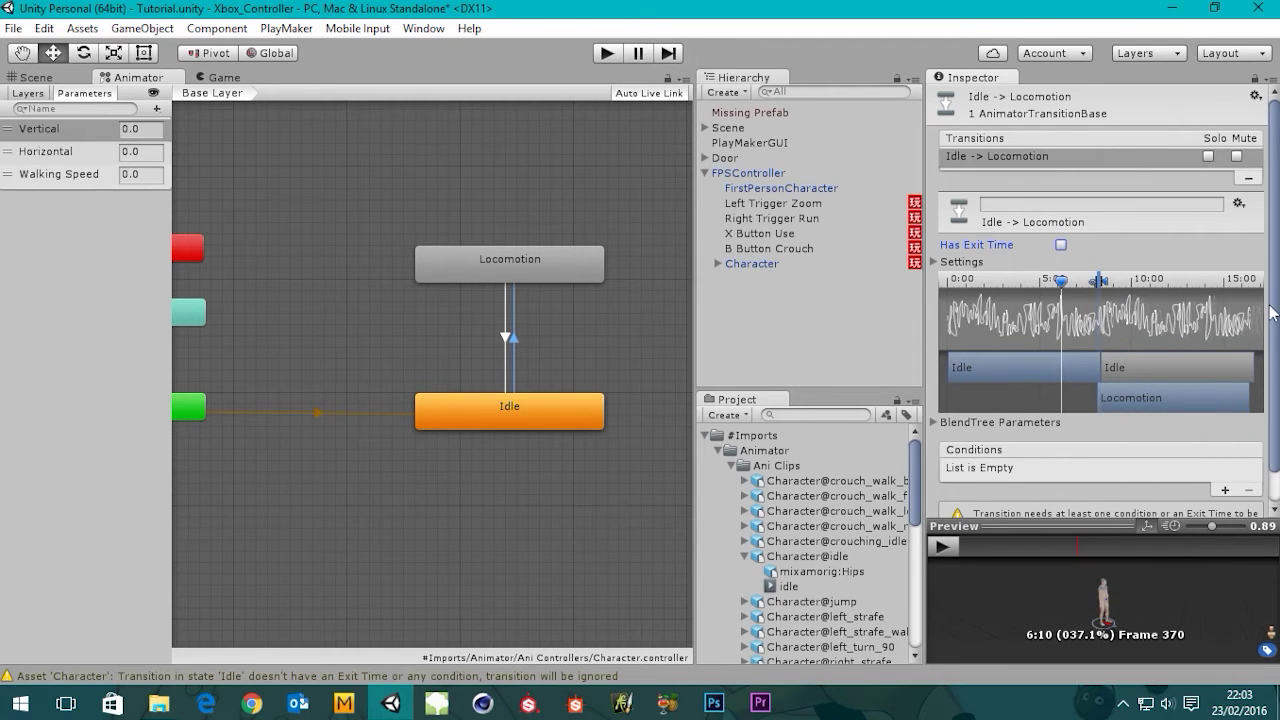
scroll(1277, 305, down, 1)
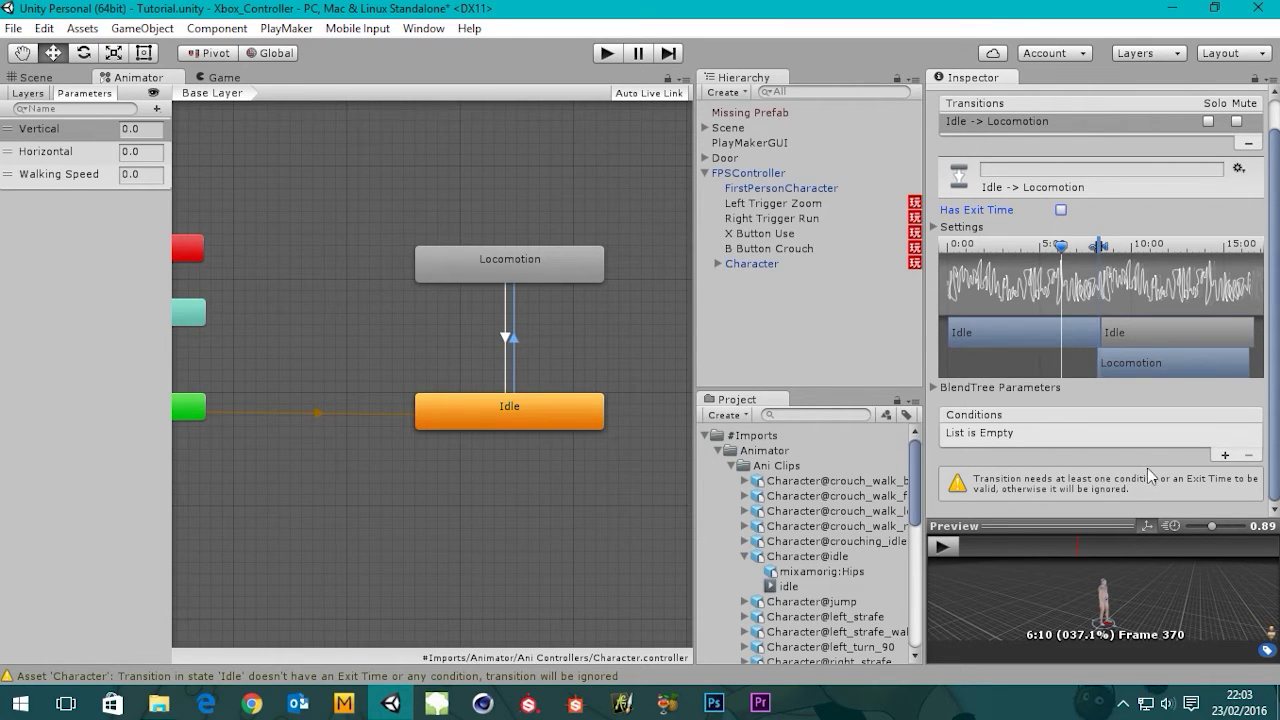
click(1225, 455)
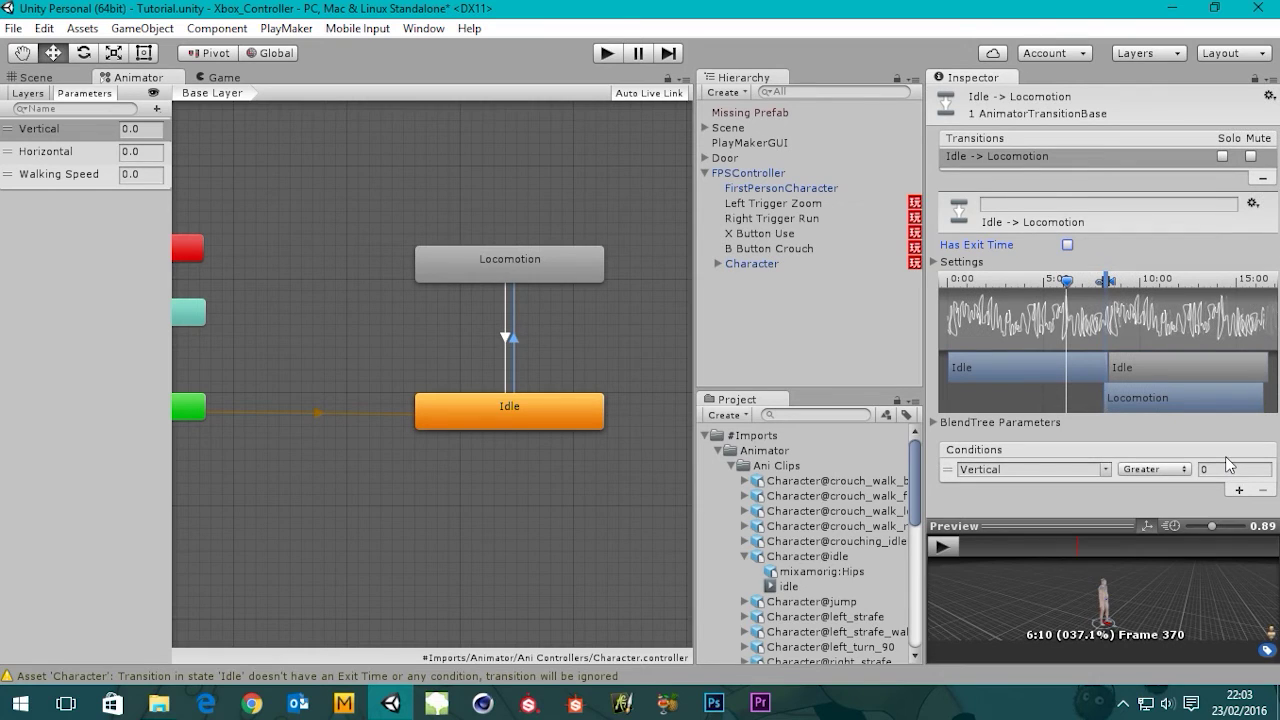
click(1106, 470)
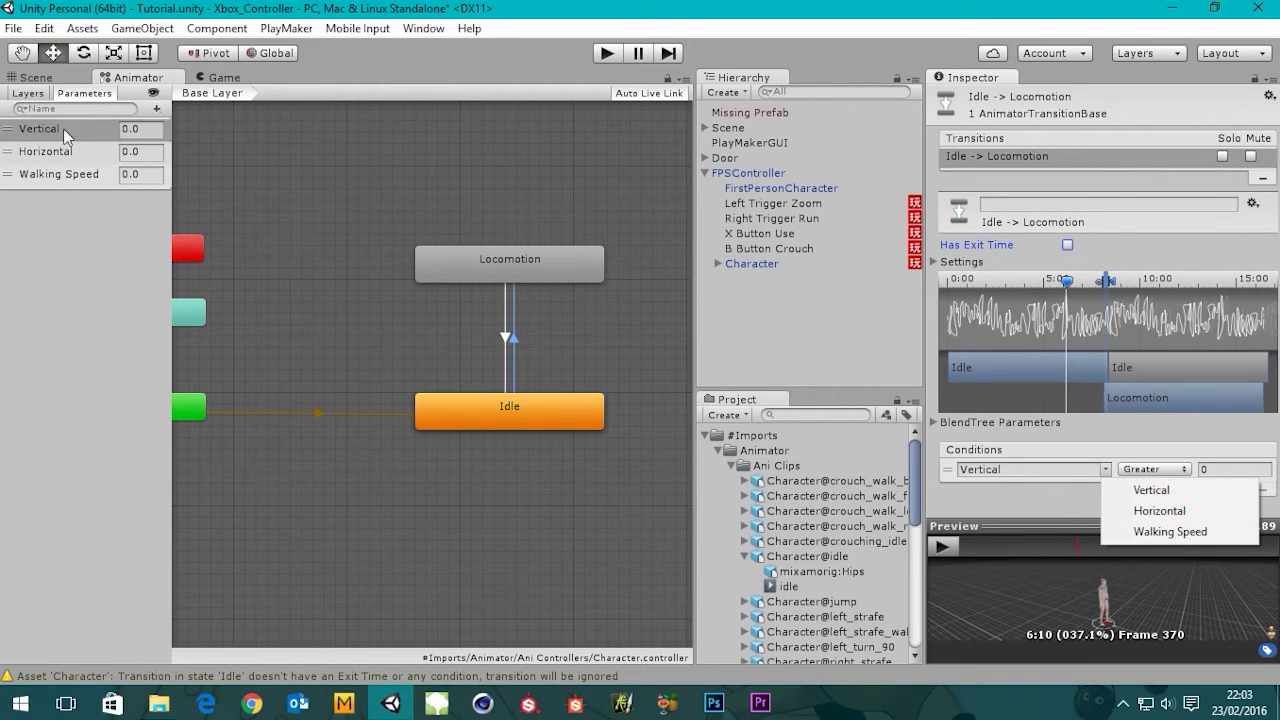
click(1152, 533)
click(1146, 470)
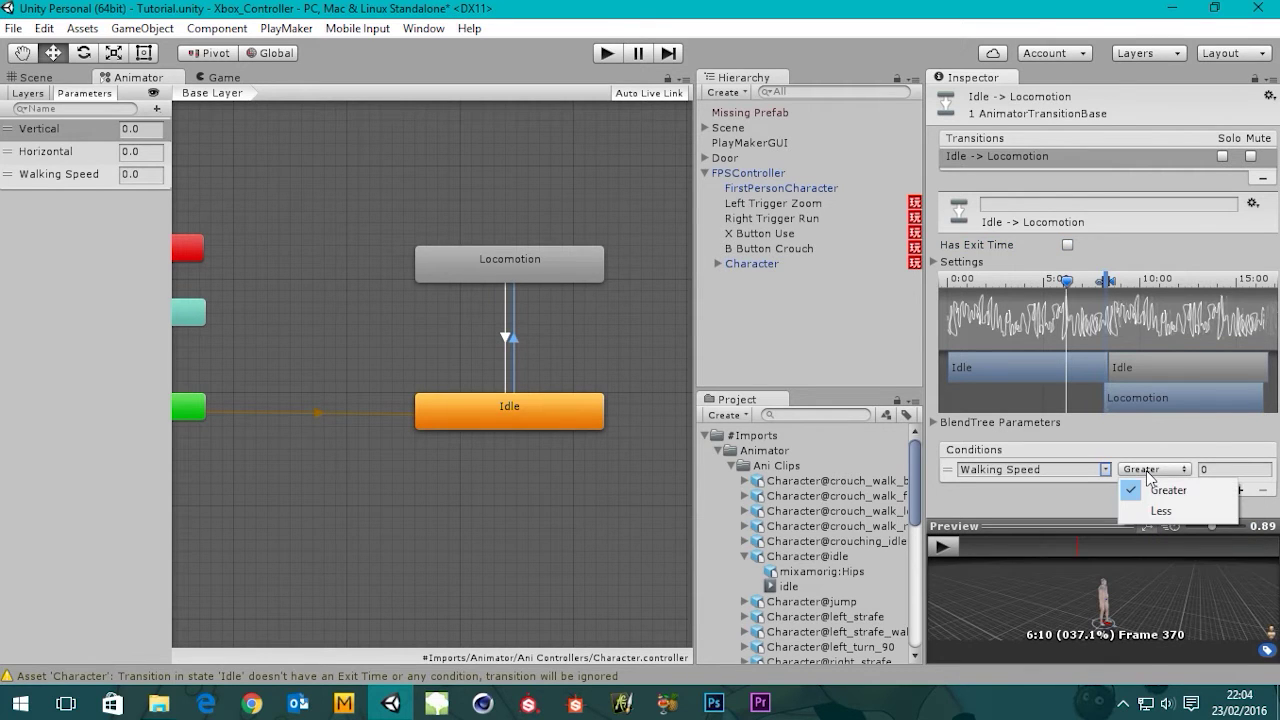
click(1168, 491)
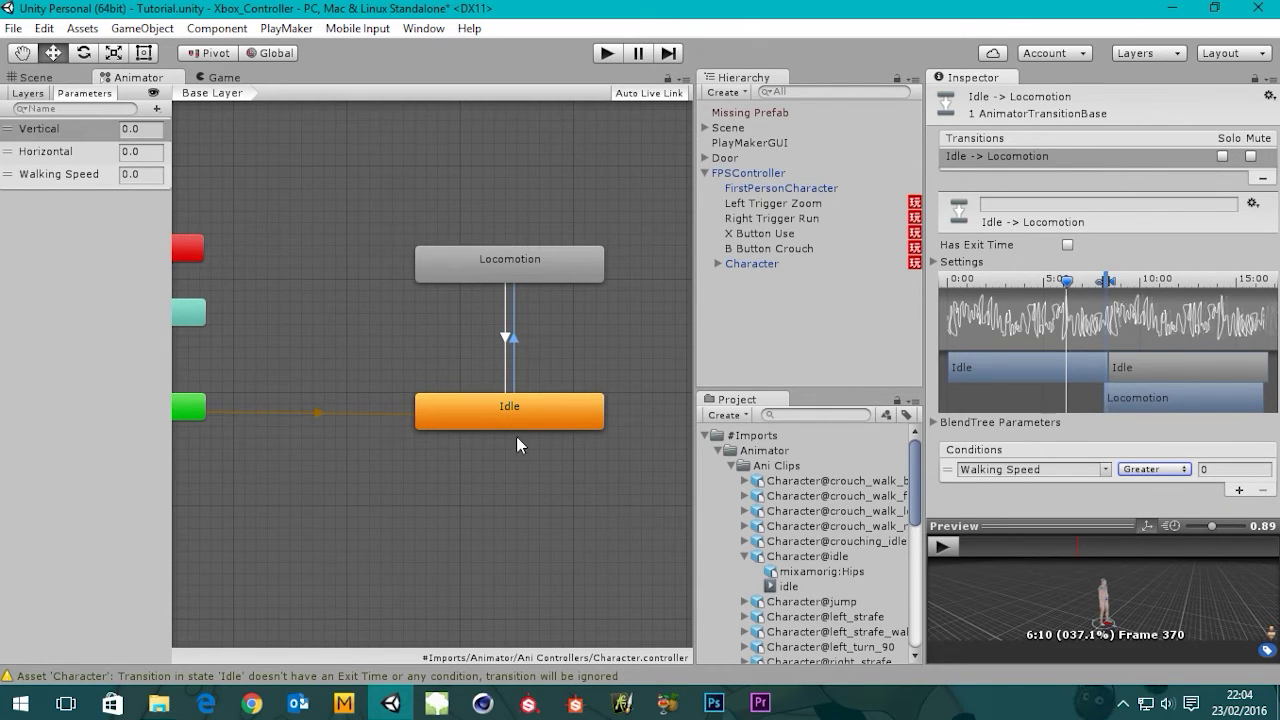
click(1229, 470)
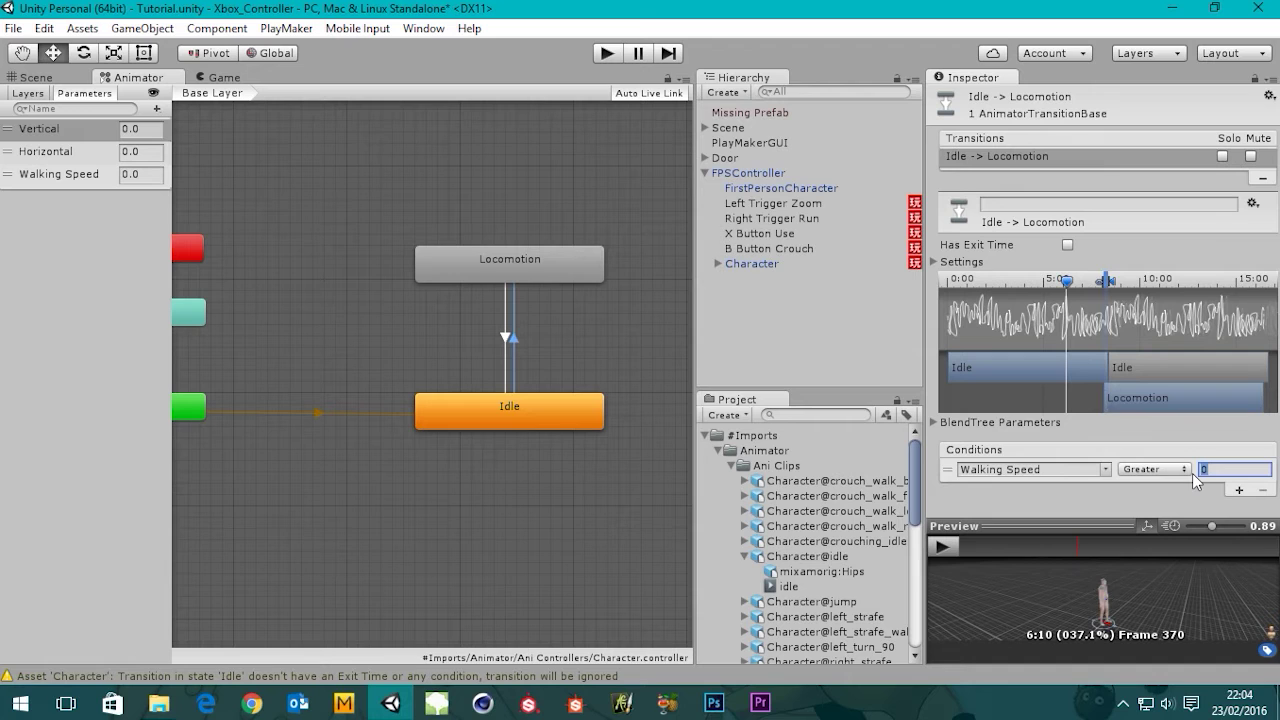
text(1)
drag(1031, 530, 1031, 514)
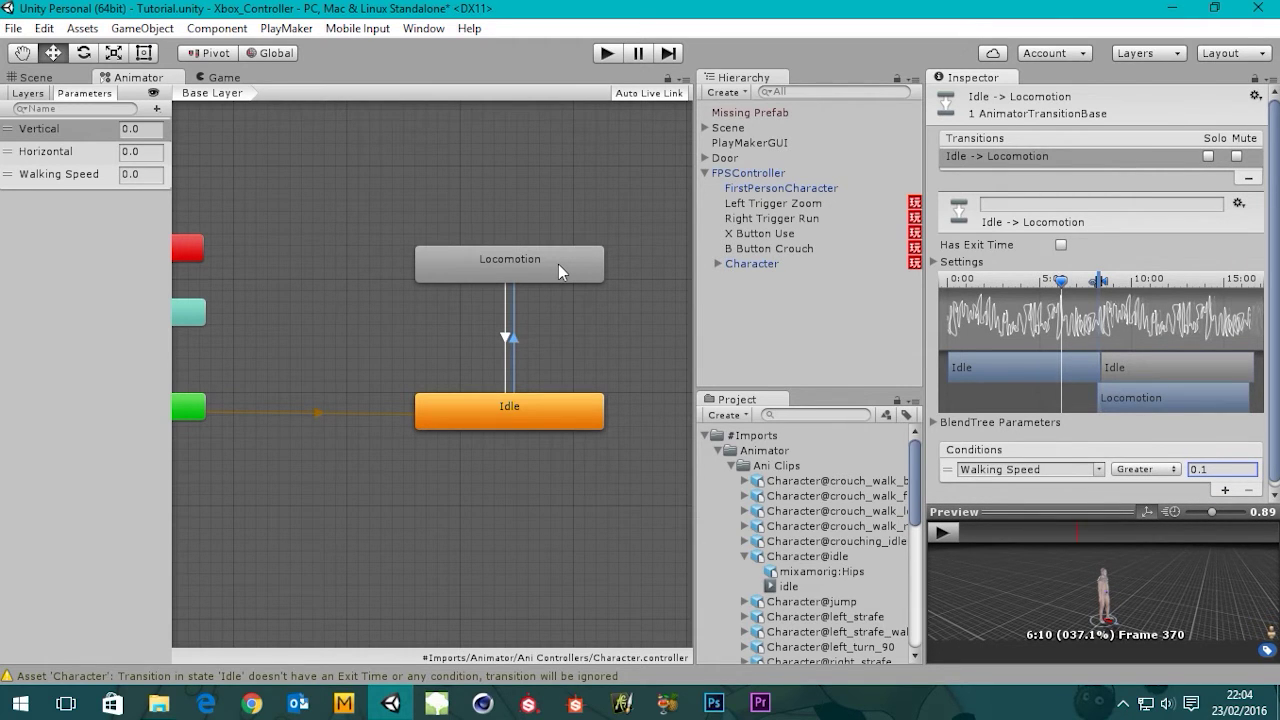
Disable Has Exit Time on the Locomotion to Idle transition and add the condition Walking Speed Less 0.1.
click(505, 338)
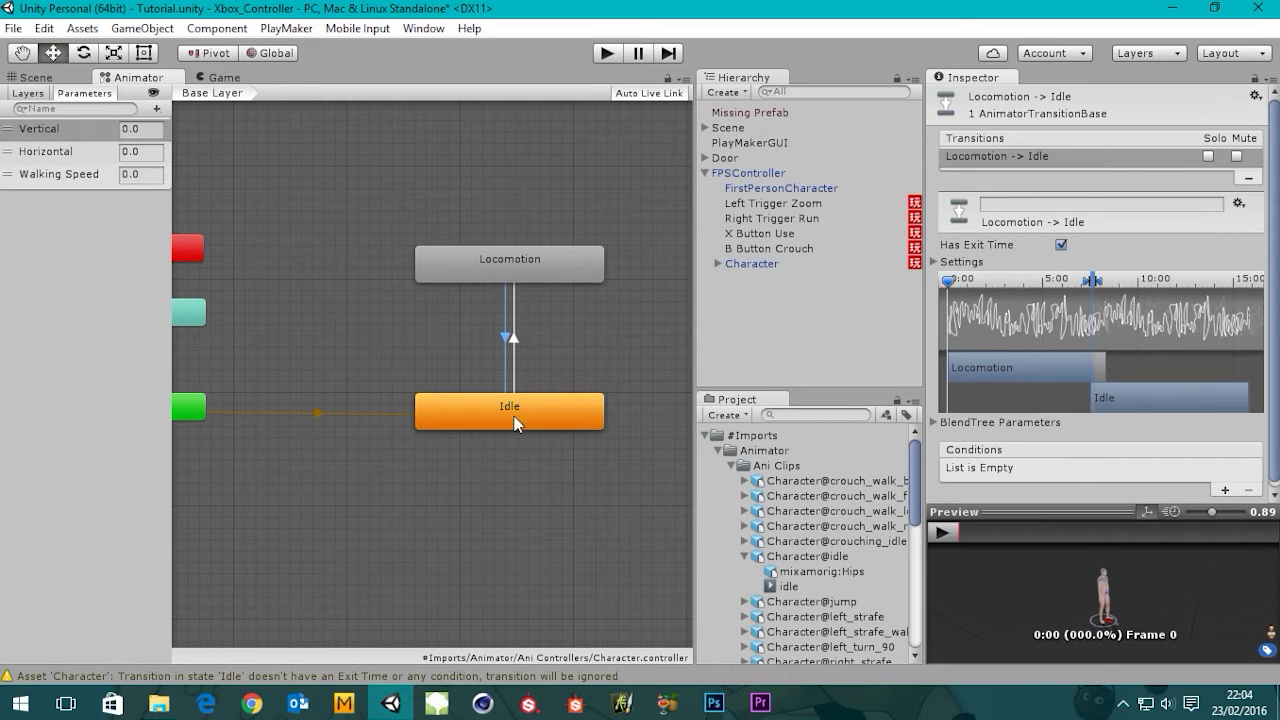
click(1061, 245)
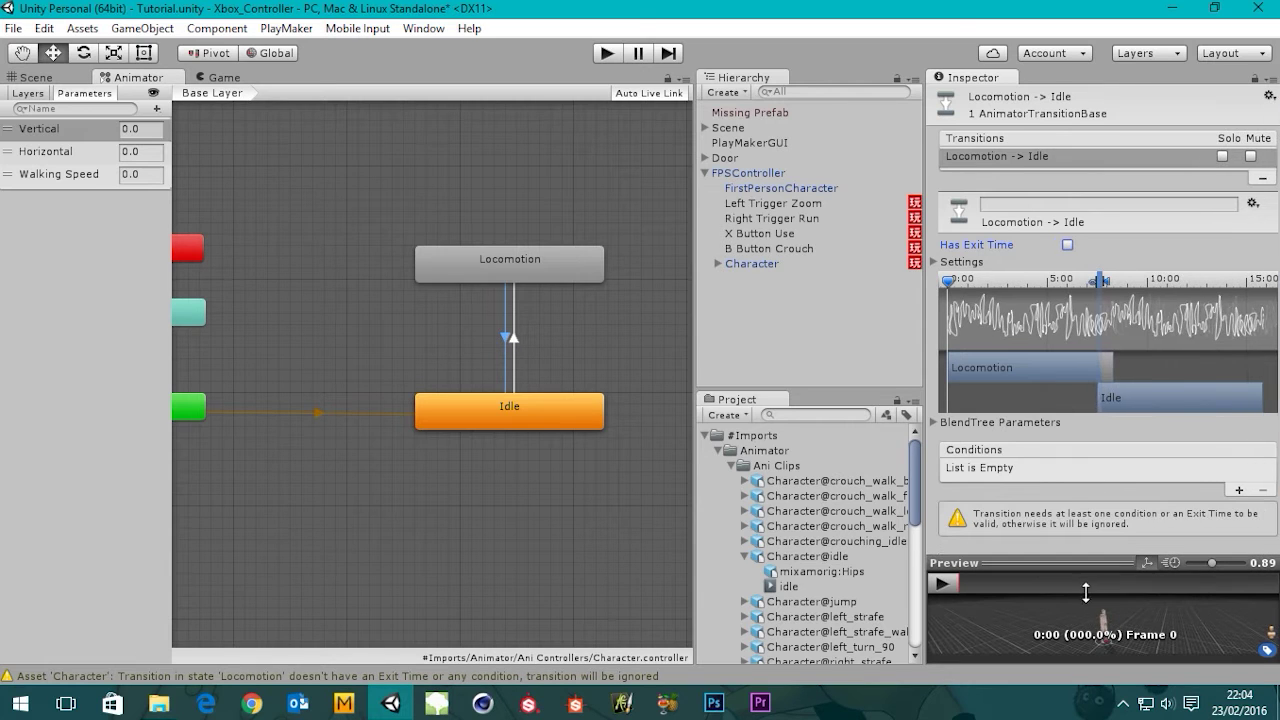
click(1237, 492)
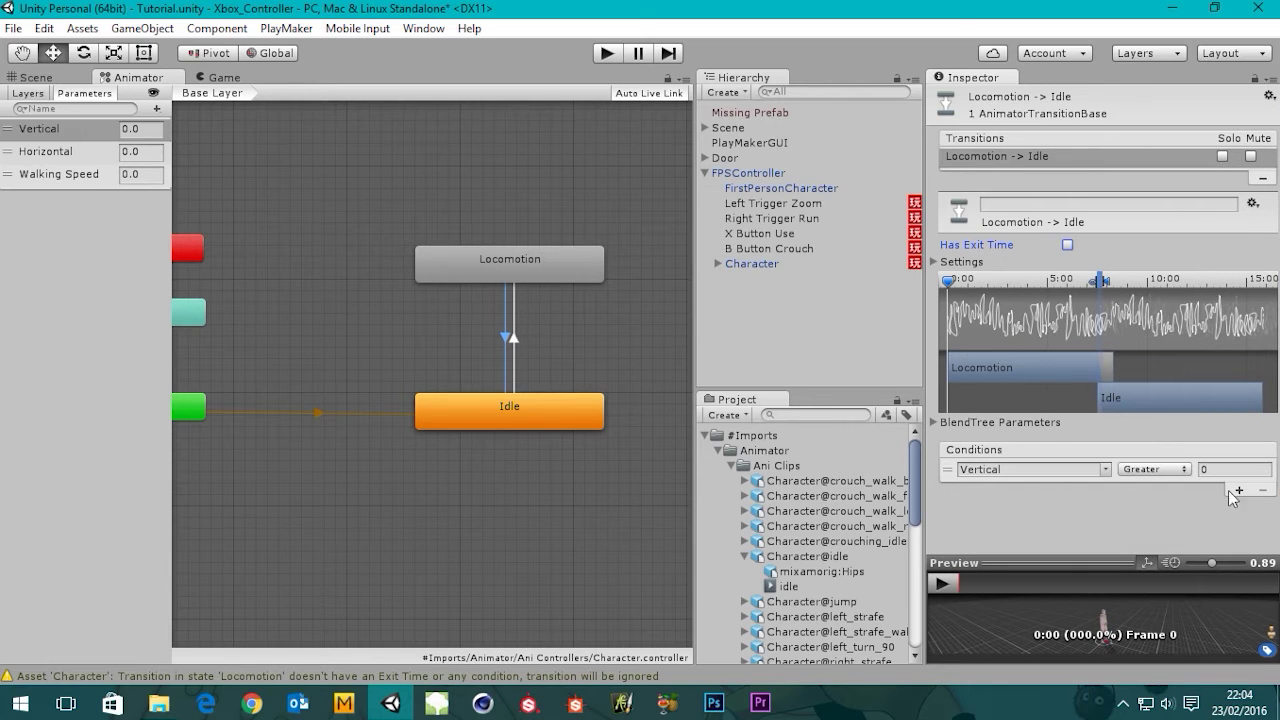
click(1104, 470)
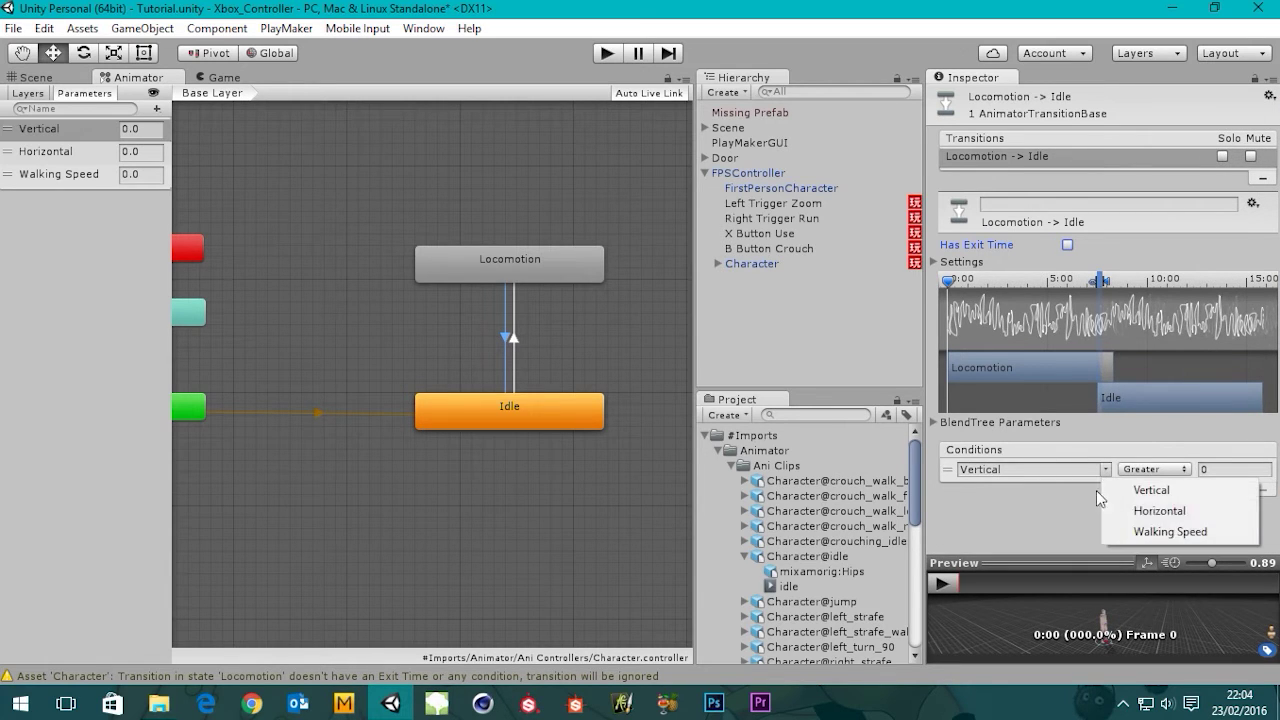
click(1162, 530)
click(1155, 469)
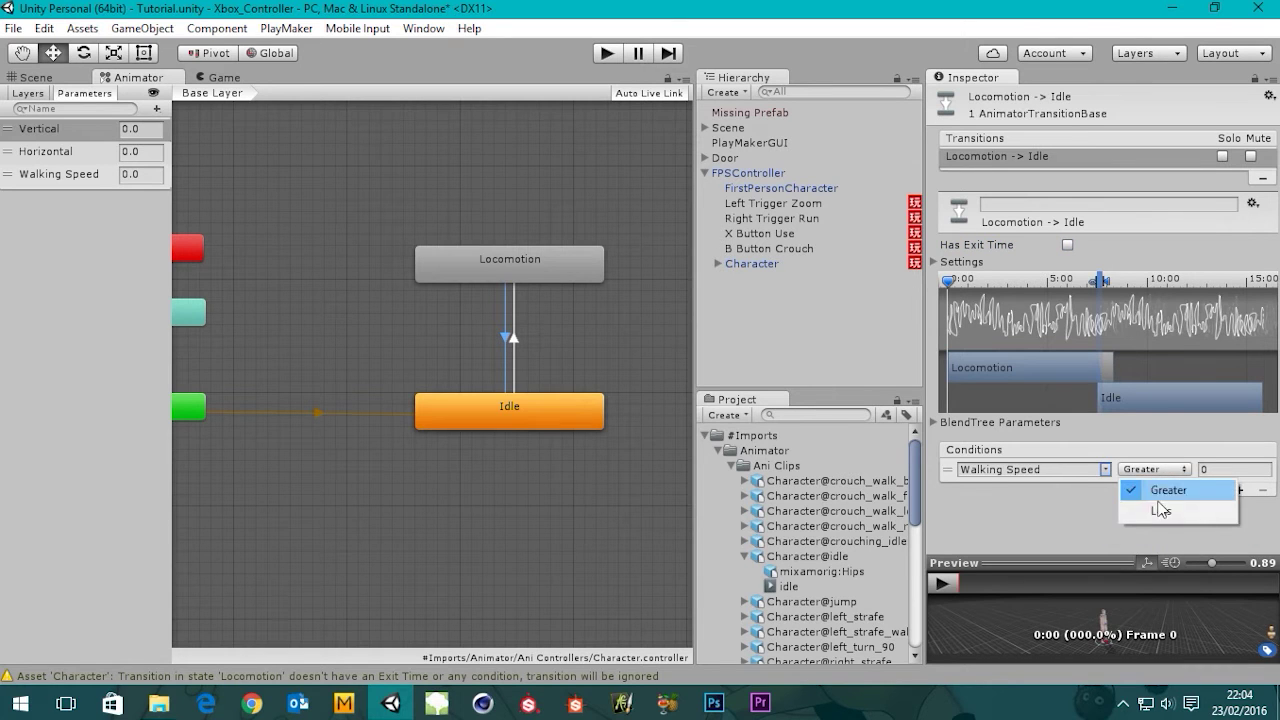
click(1150, 508)
click(1212, 470)
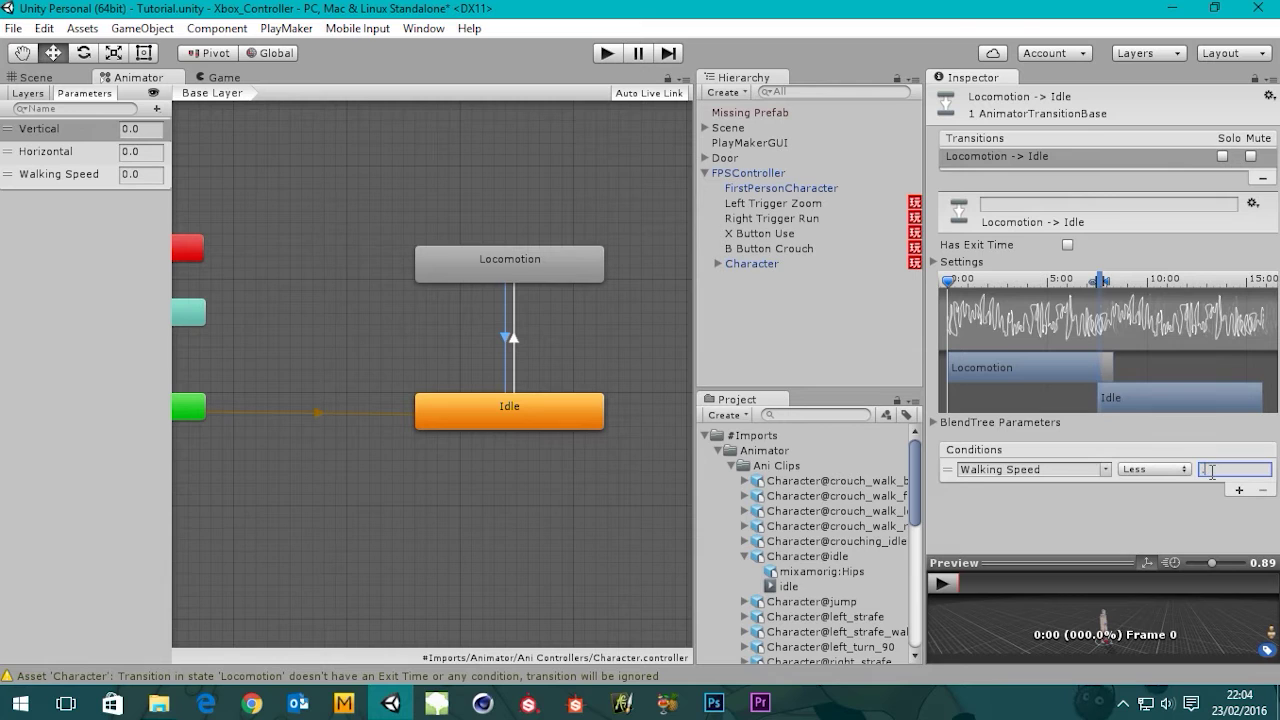
text(0.1)
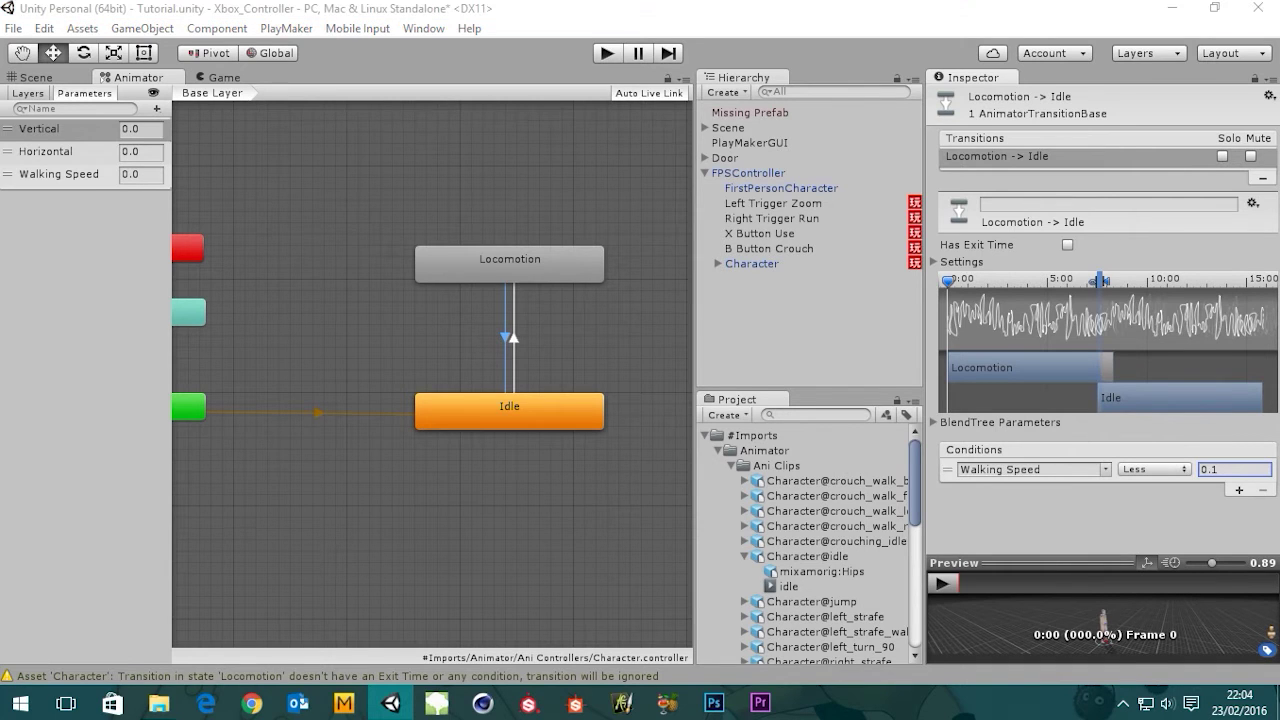
middle_drag(581, 328, 492, 359)
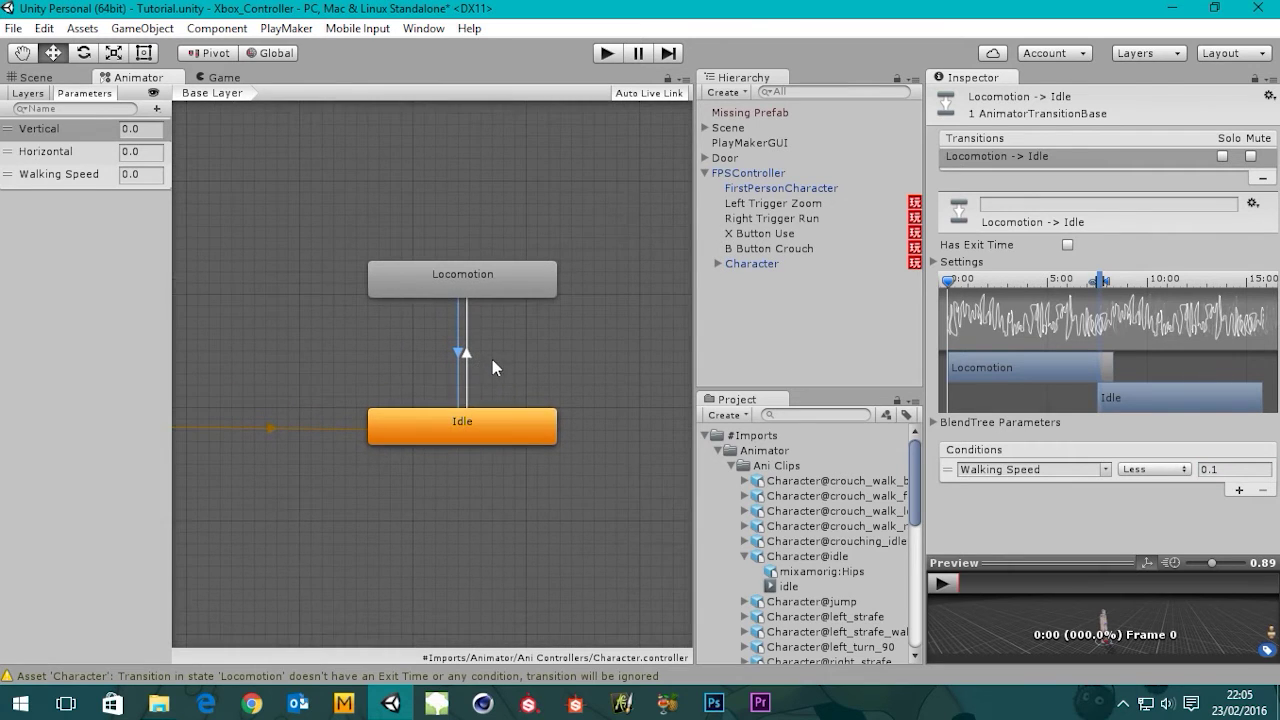
click(549, 345)
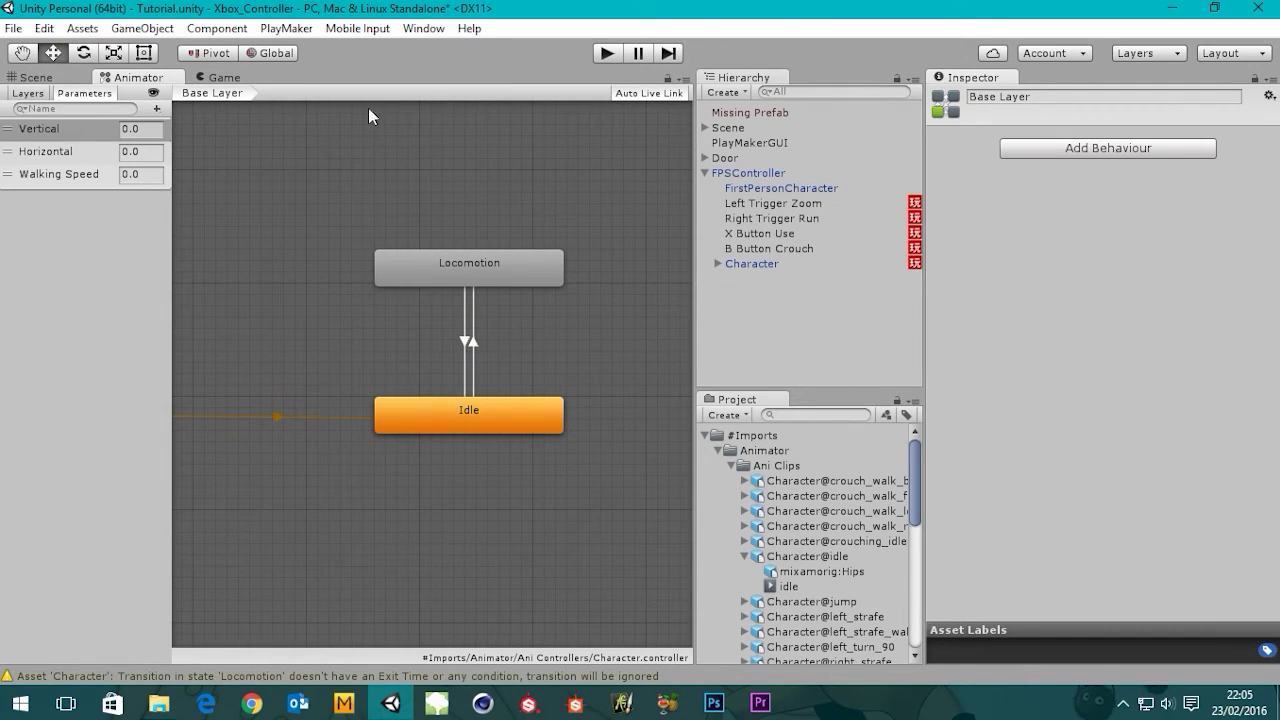
Run the scene to test the character's idle and locomotion animations, then stop playback.
click(222, 78)
click(176, 79)
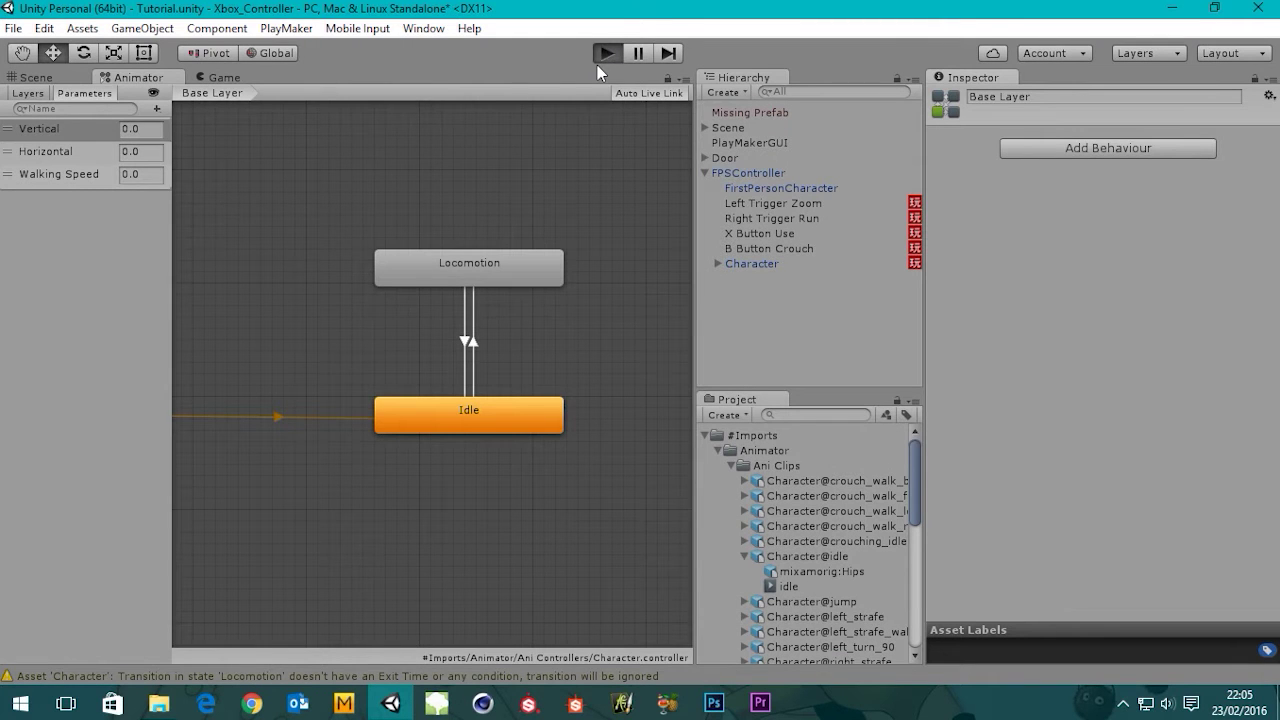
click(605, 53)
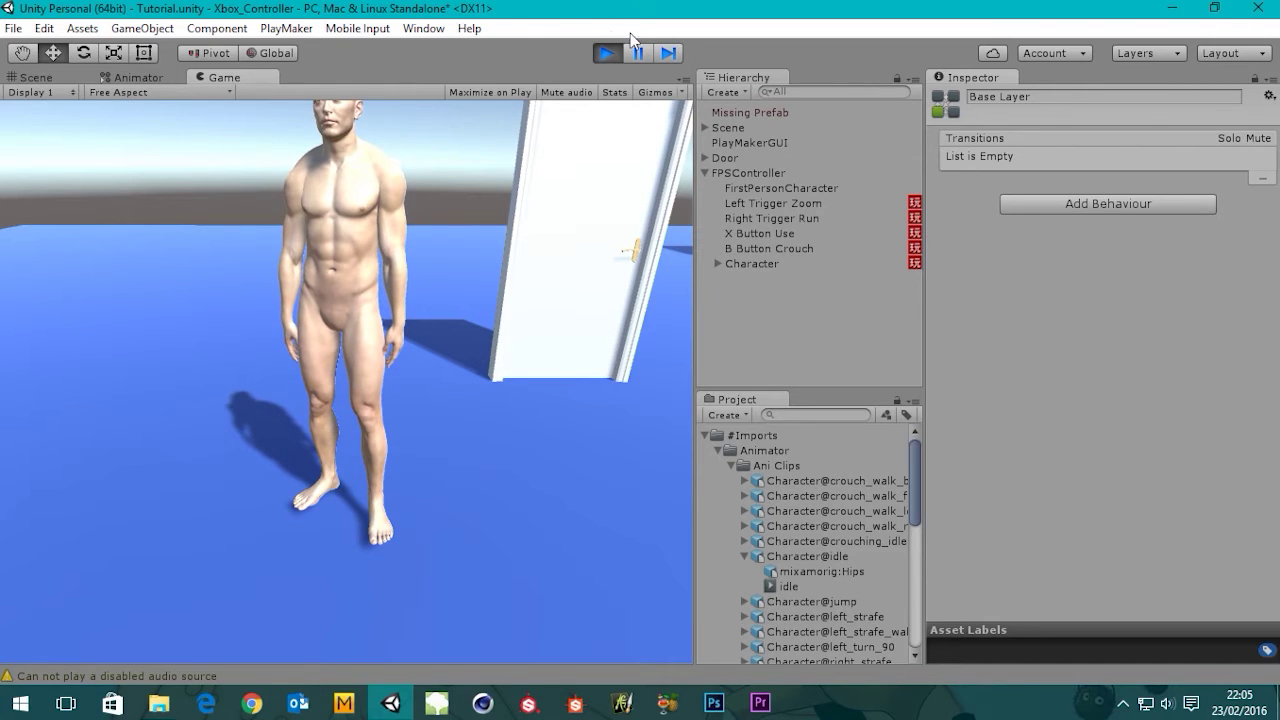
click(607, 53)
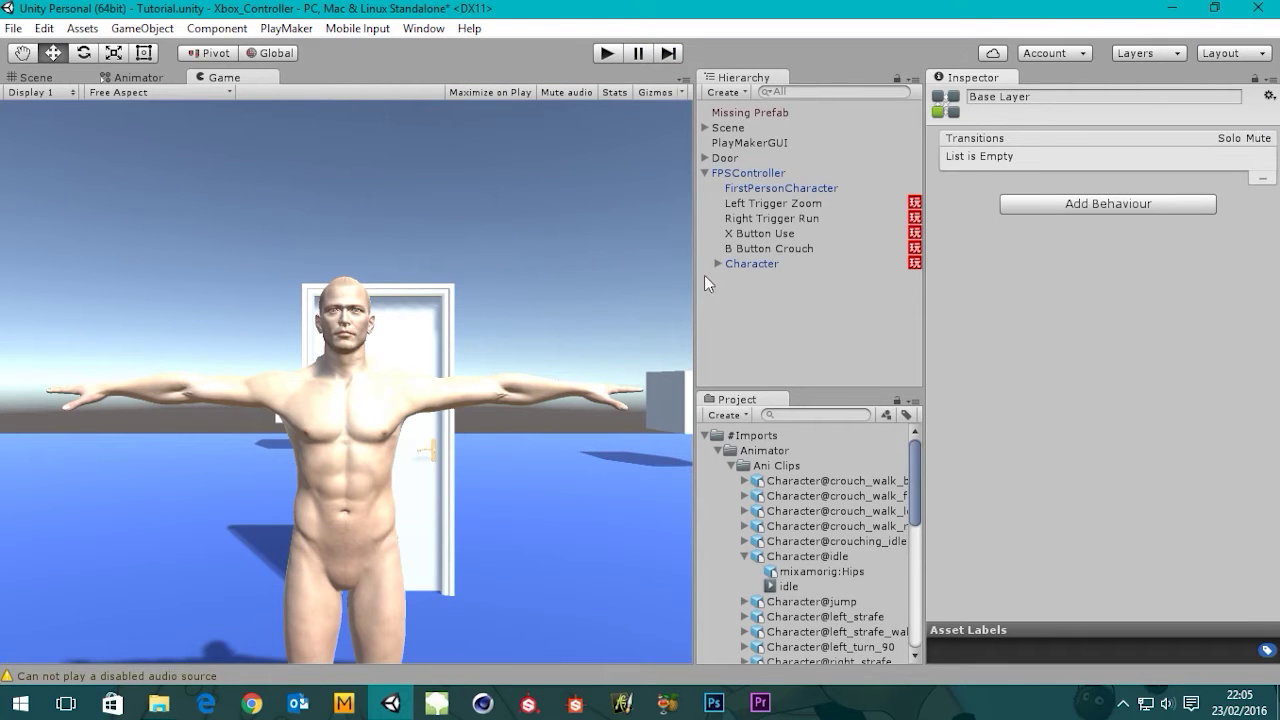
Open the Locomotion blend tree in the Animator and add a second child blend tree to its root node.
click(130, 78)
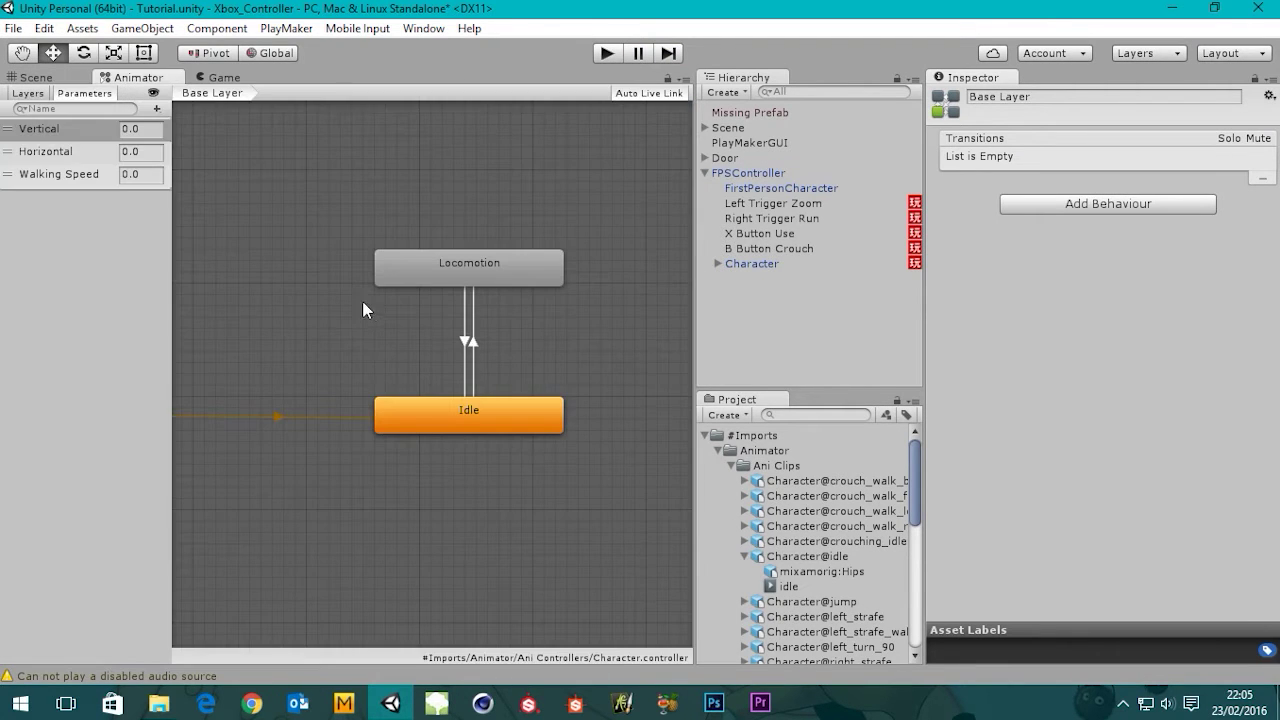
middle_drag(362, 301, 367, 280)
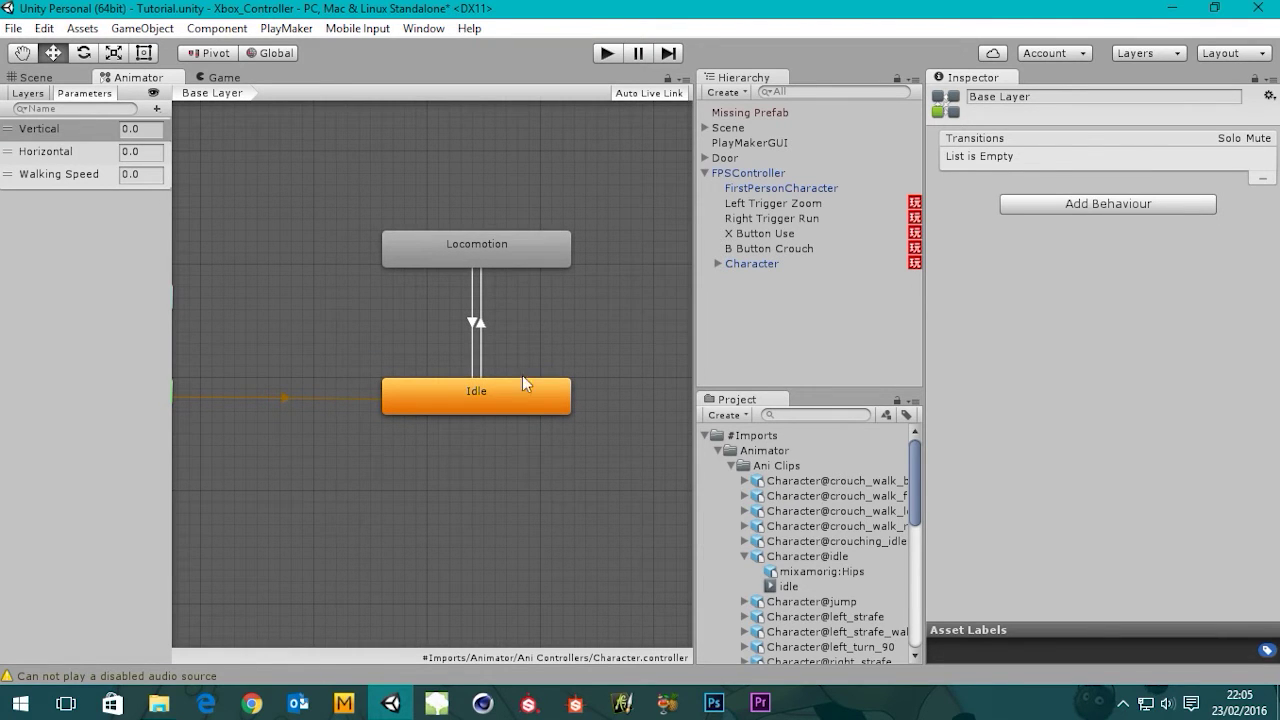
double_click(466, 247)
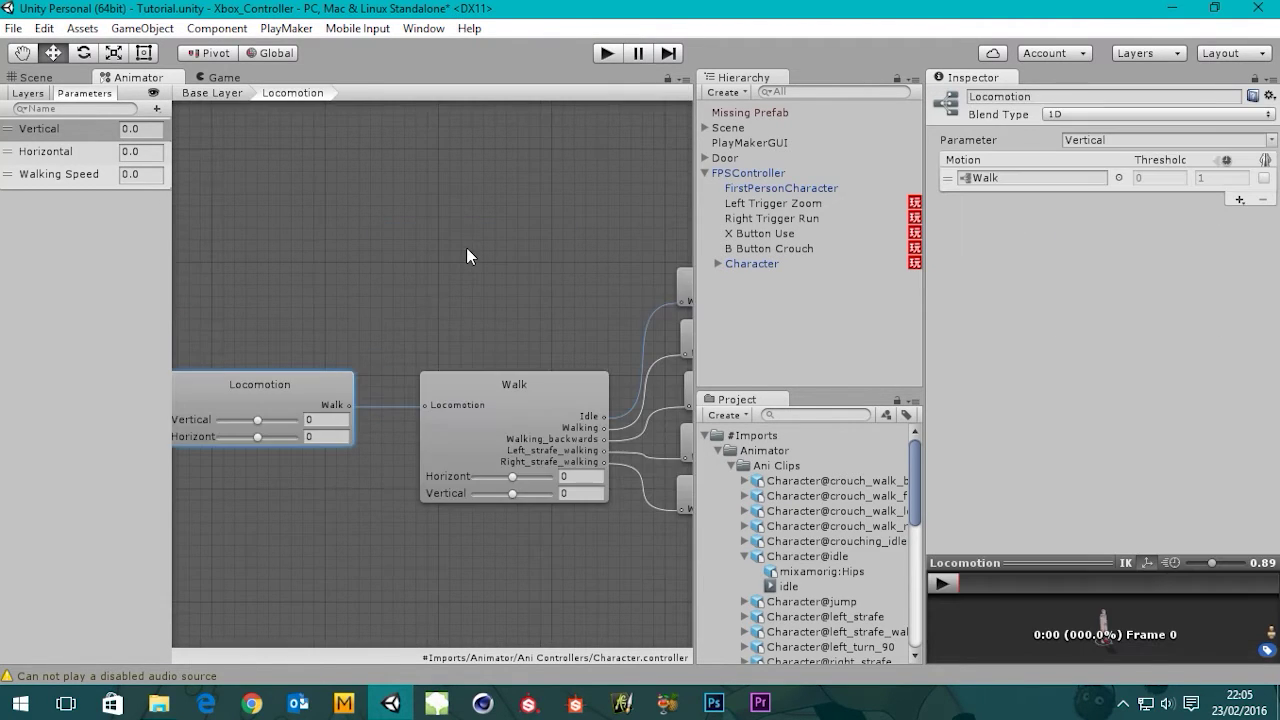
middle_drag(300, 338, 408, 258)
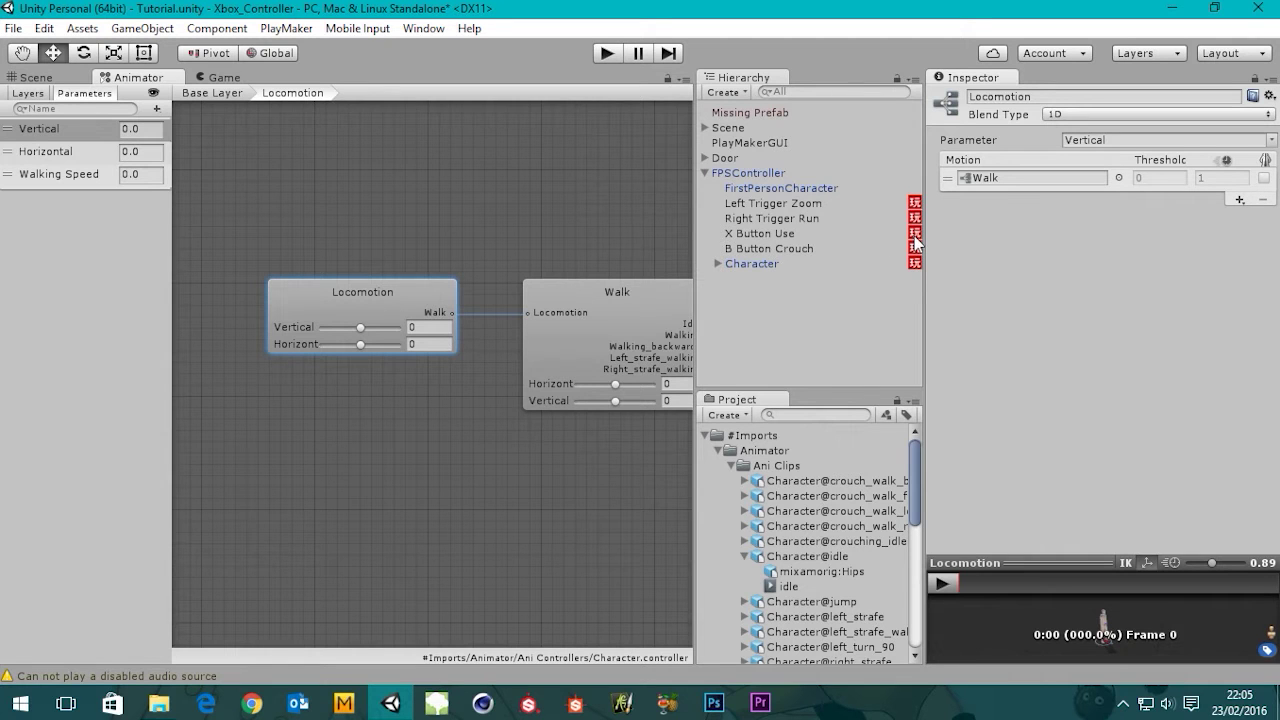
middle_drag(376, 306, 404, 335)
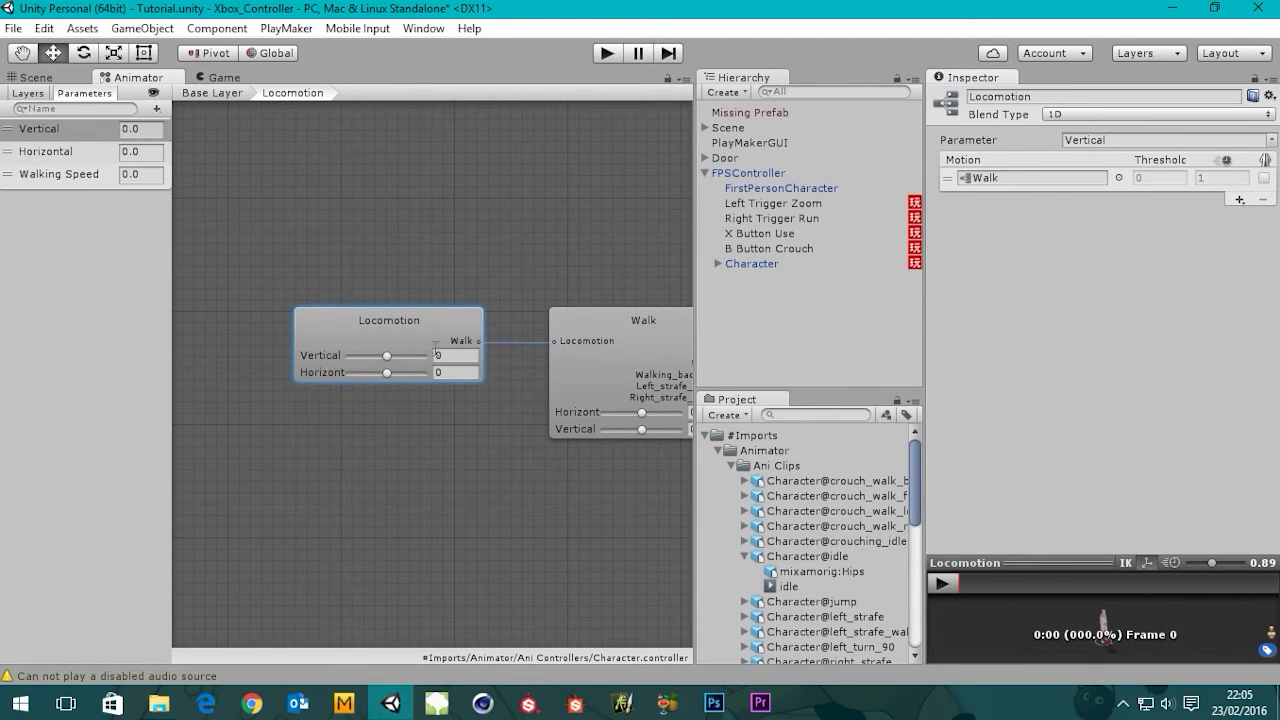
mouse_move(444, 318)
middle_down()
mouse_move(407, 320)
mouse_move(426, 329)
middle_up()
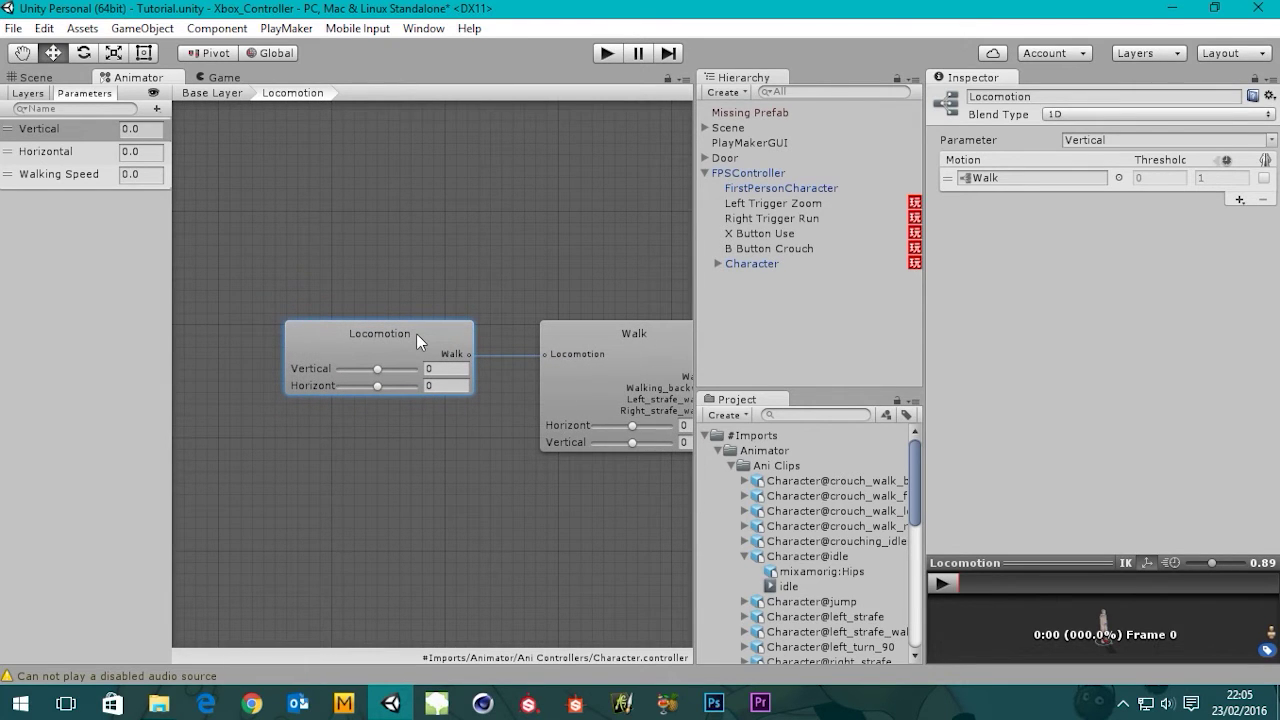
mouse_move(416, 333)
middle_down()
mouse_move(405, 348)
mouse_move(410, 328)
middle_up()
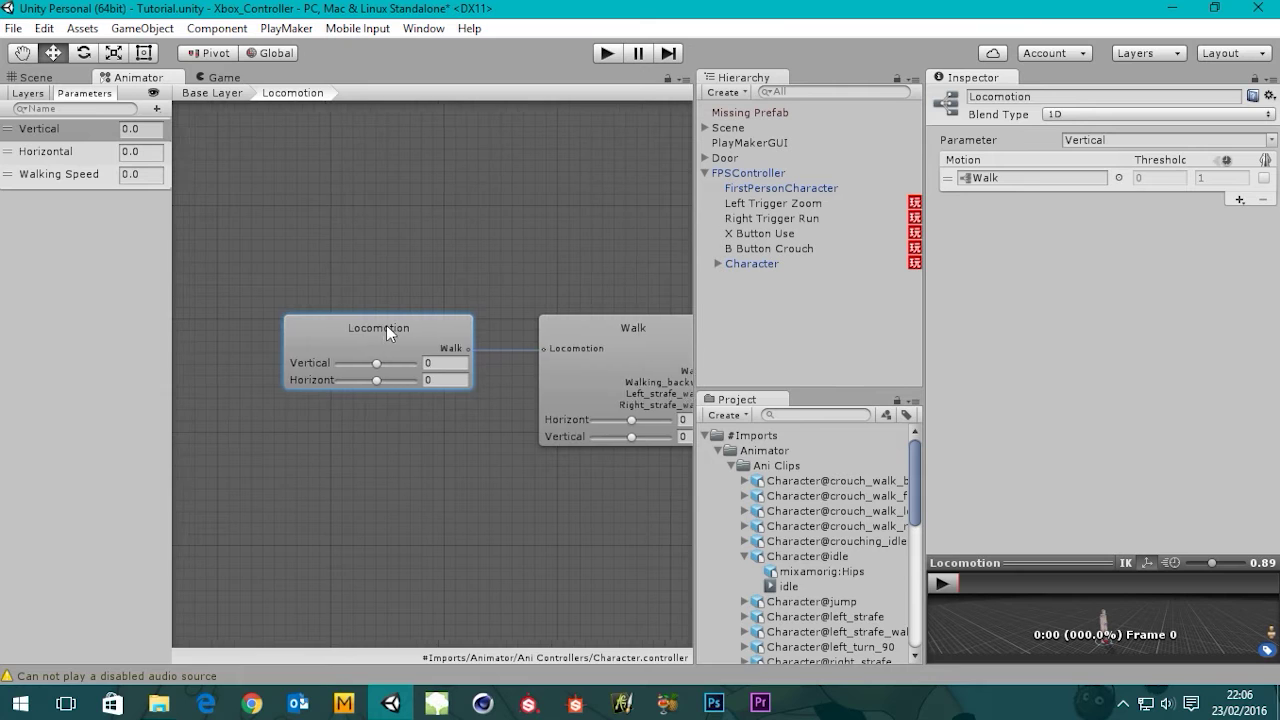
middle_drag(386, 325, 433, 291)
right_click(427, 277)
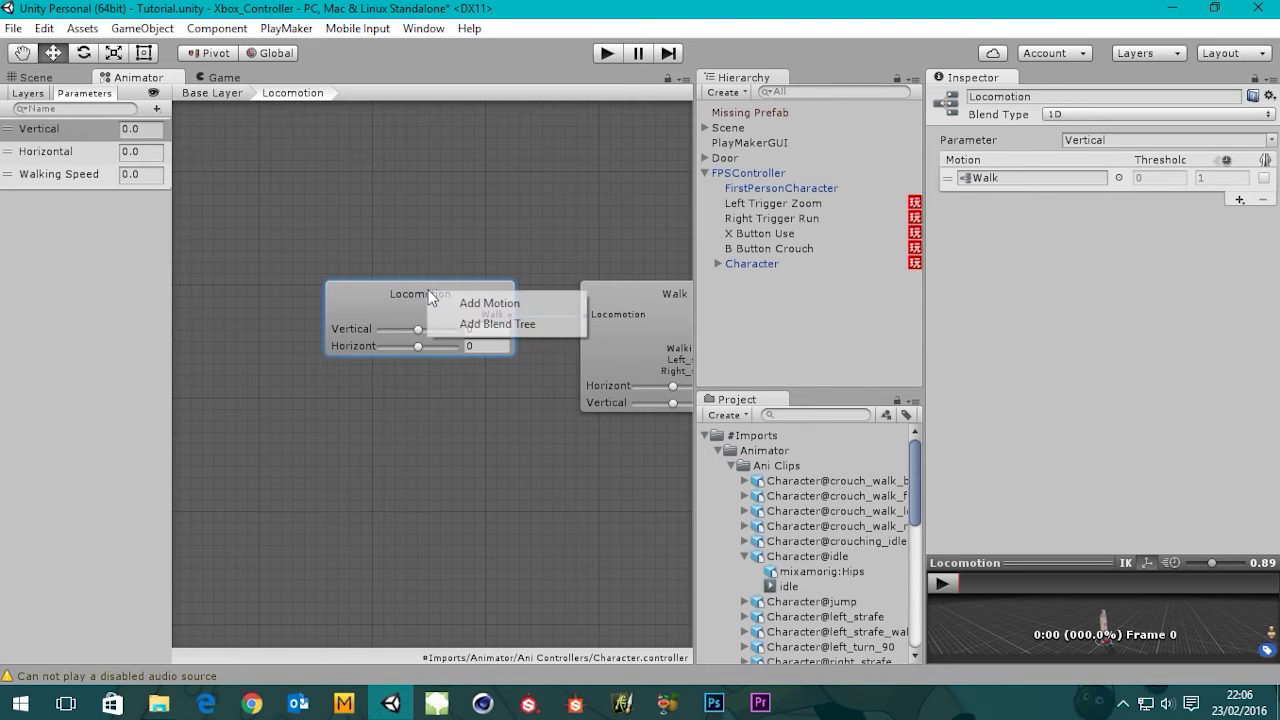
click(480, 323)
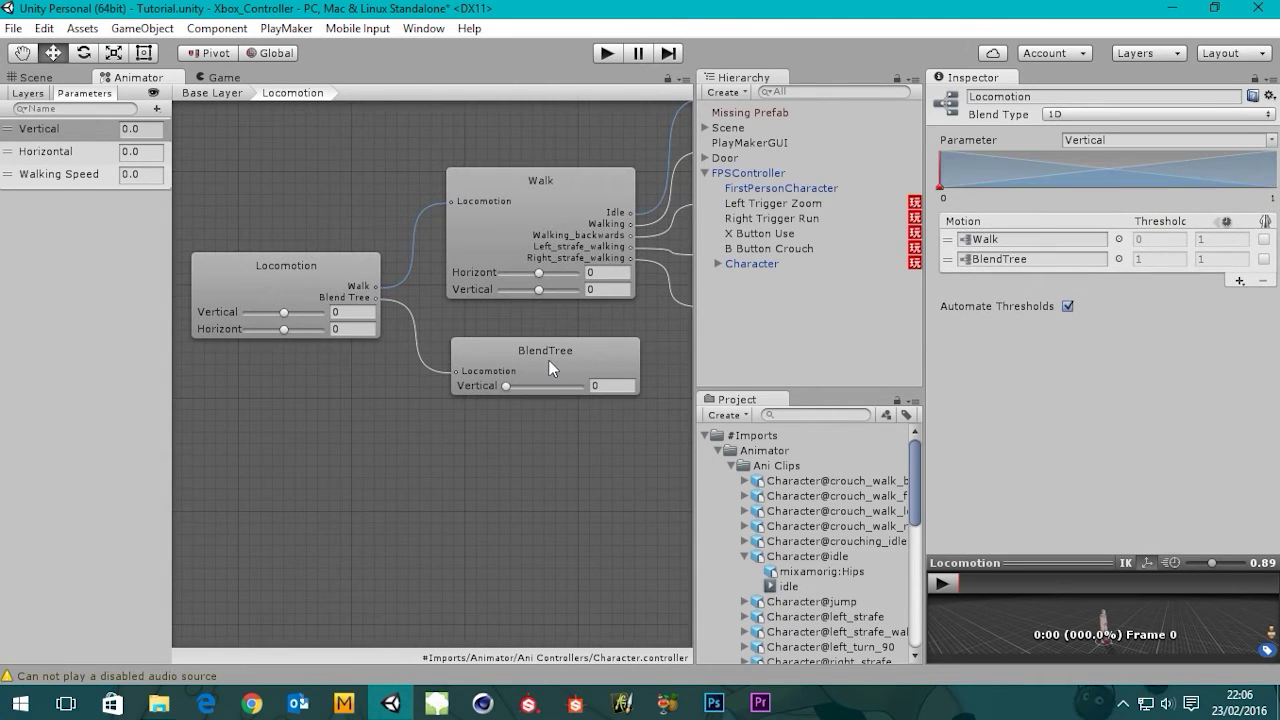
click(548, 362)
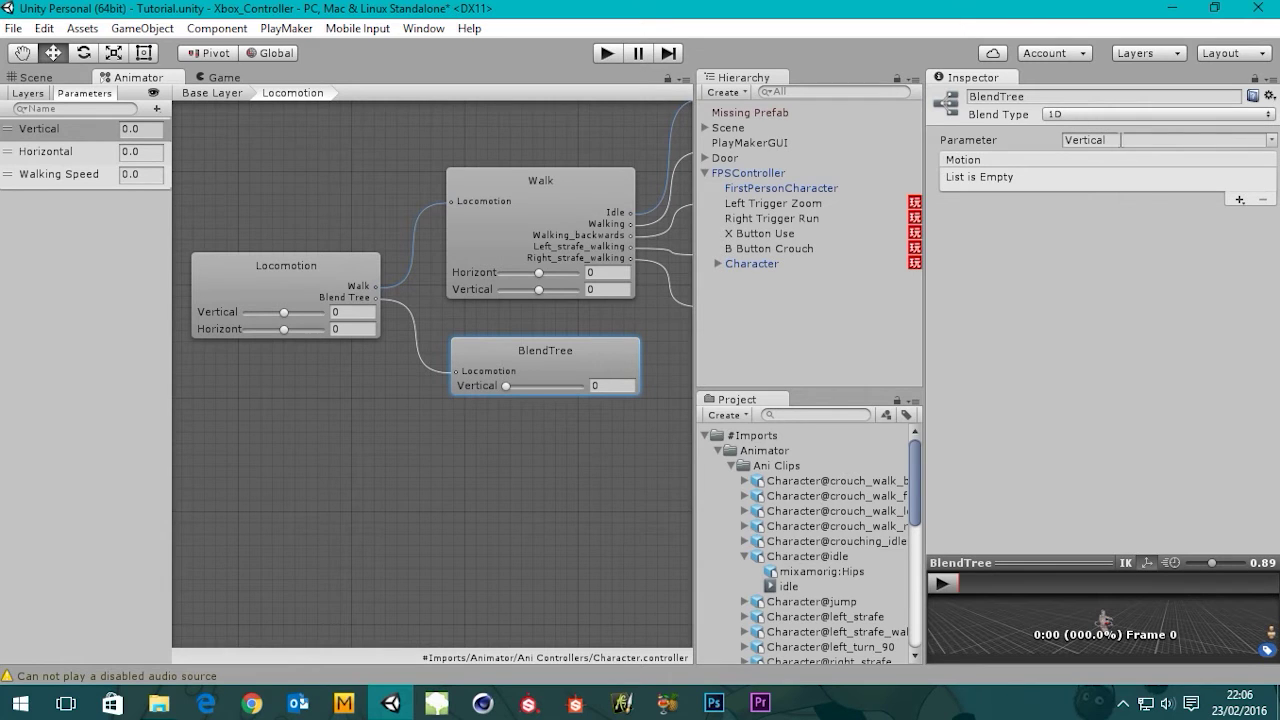
click(1026, 98)
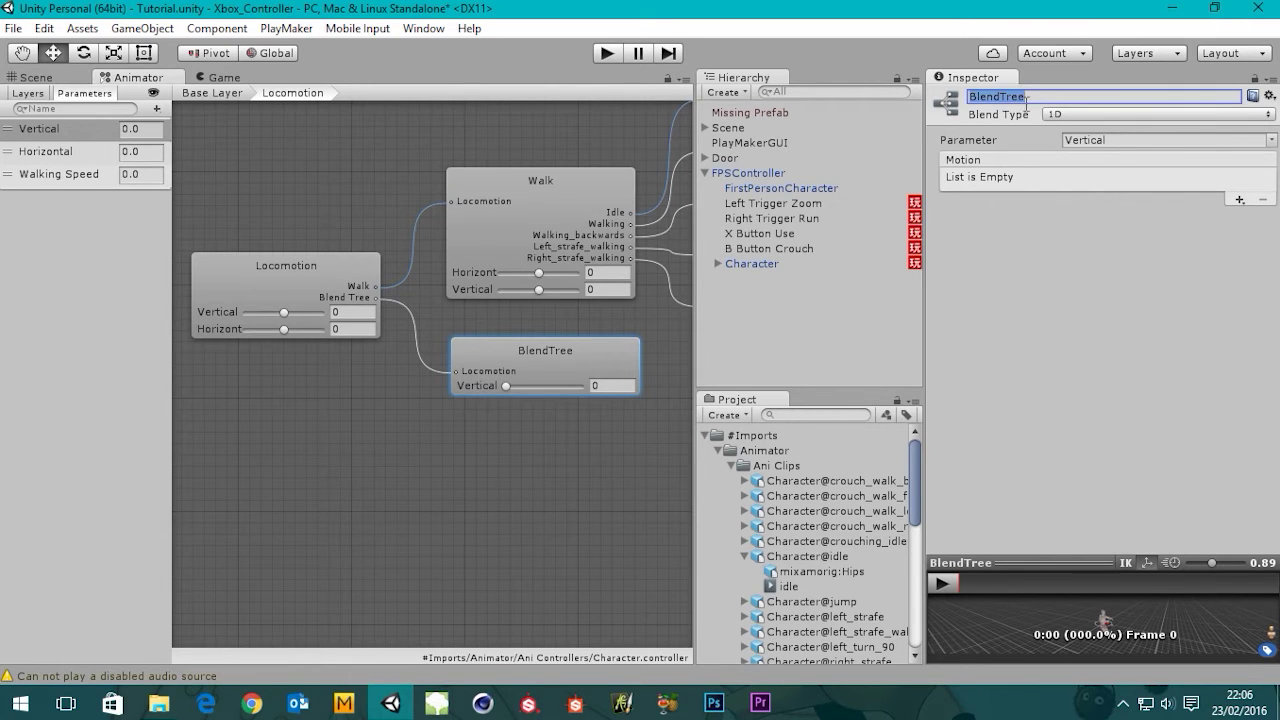
text(Run)
key(Escape)
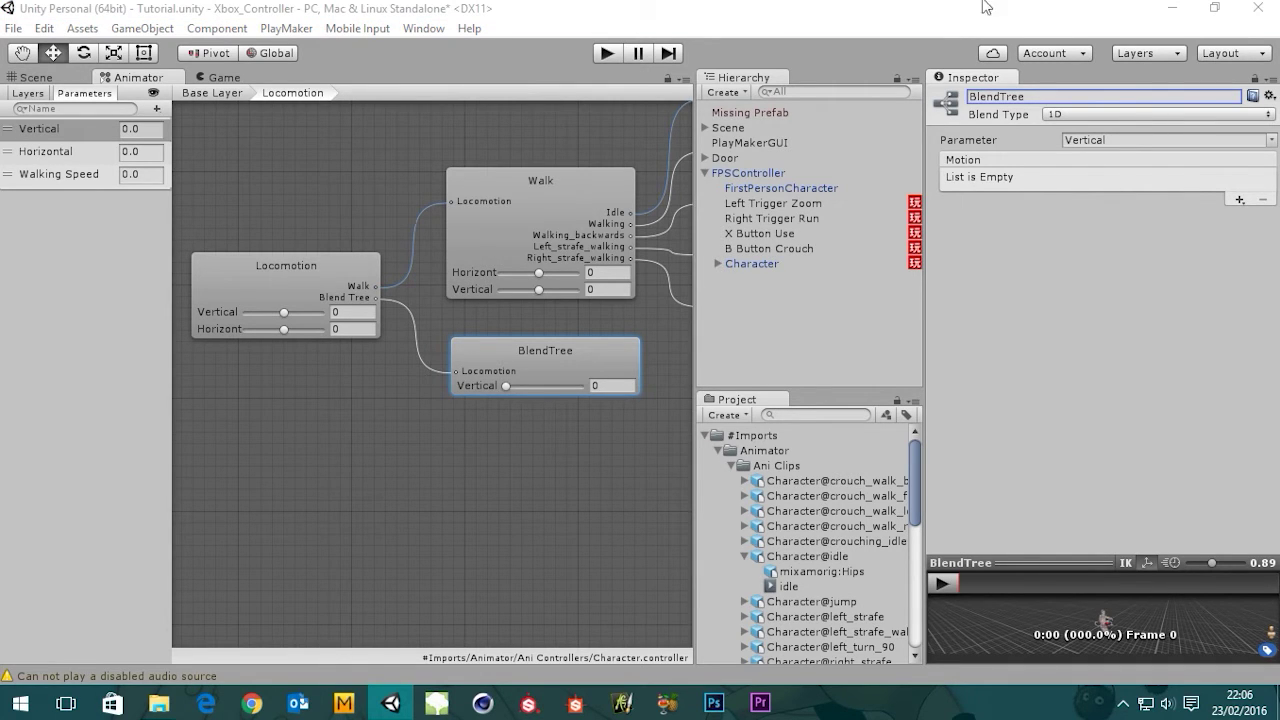
Rename the new child blend tree under Locomotion as Running.
click(539, 365)
click(1068, 96)
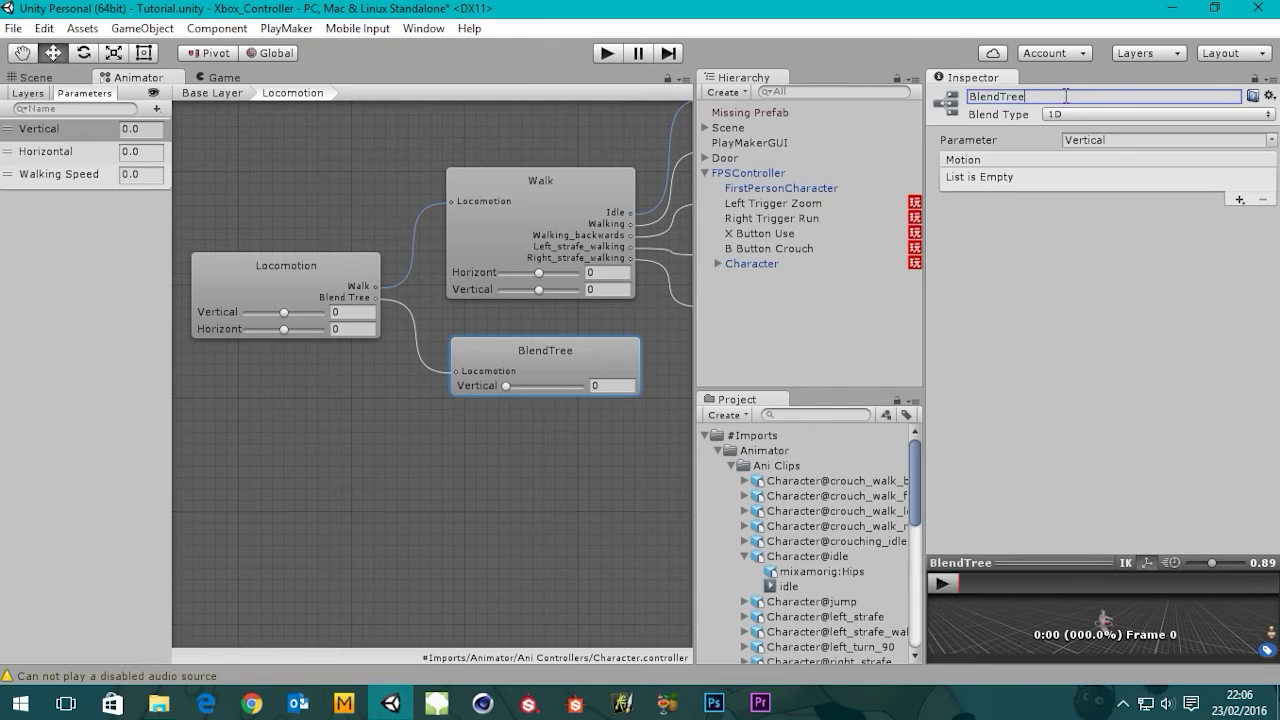
text(Running)
key(Return)
middle_drag(513, 340, 546, 440)
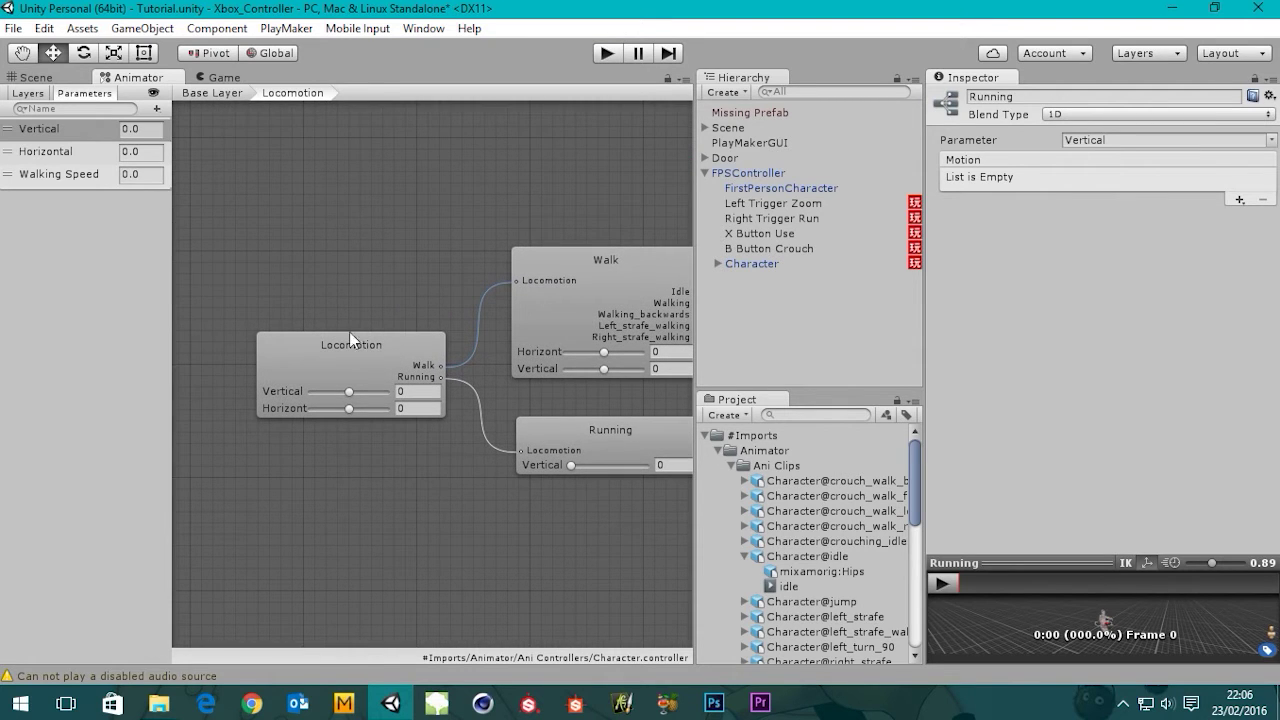
Set the blend parameter of the root Locomotion node to Walking Speed.
click(419, 348)
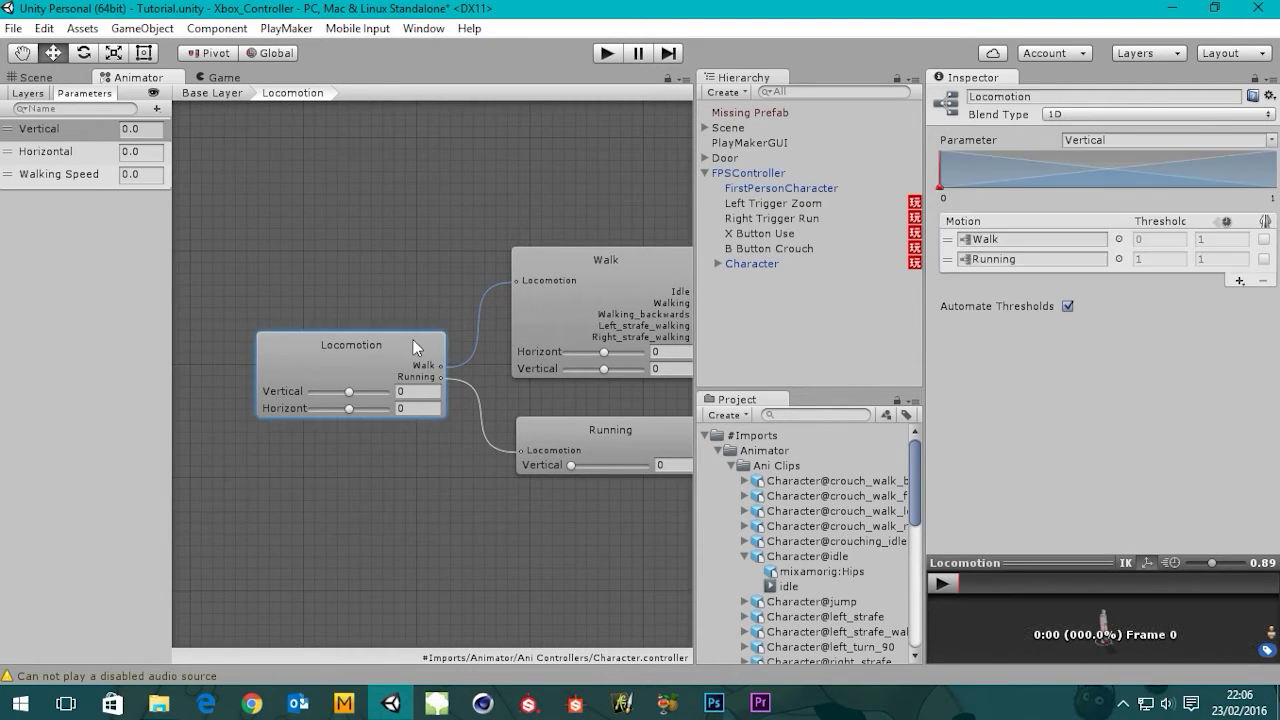
middle_drag(435, 349, 415, 320)
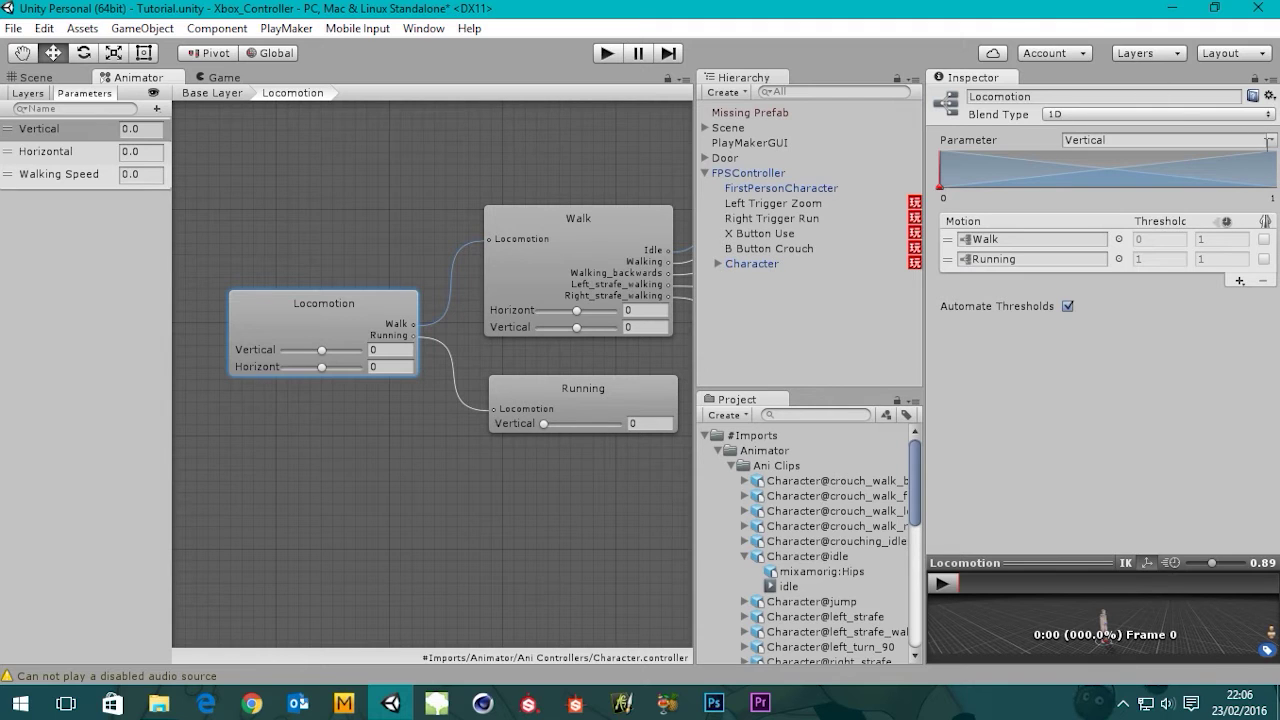
click(1269, 140)
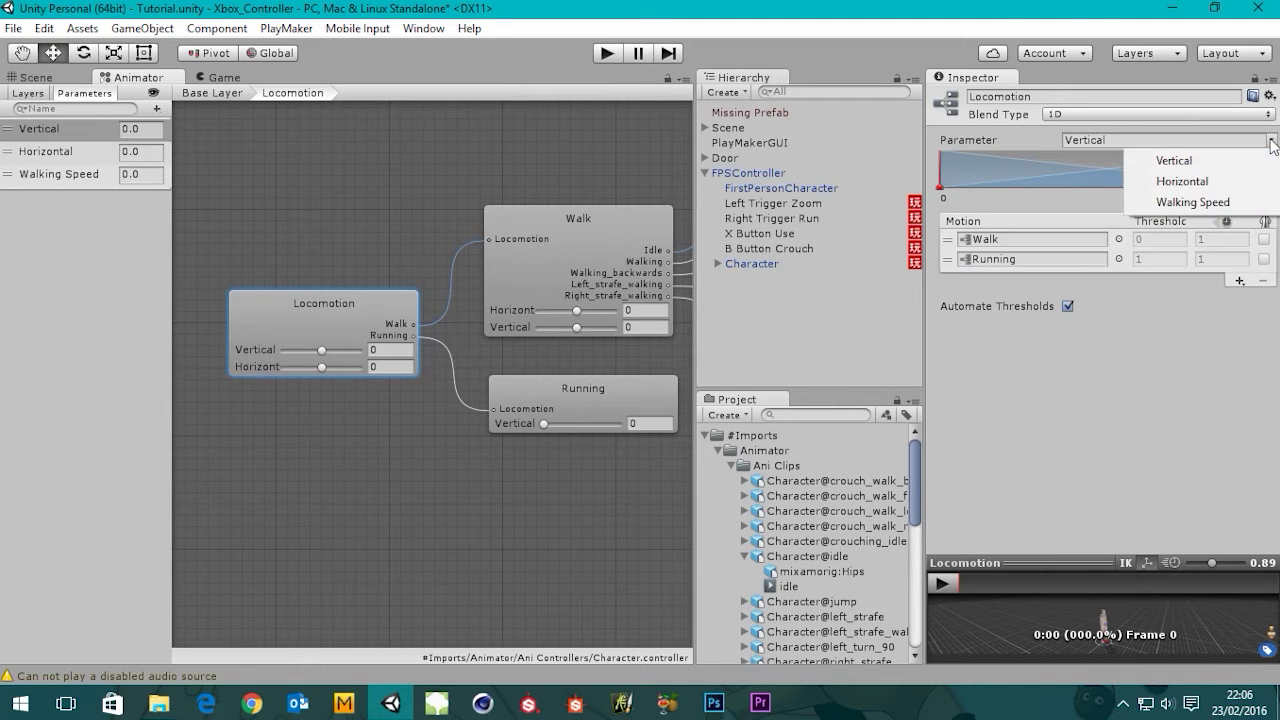
click(1166, 203)
mouse_move(540, 316)
middle_down()
mouse_move(510, 318)
mouse_move(534, 312)
middle_up()
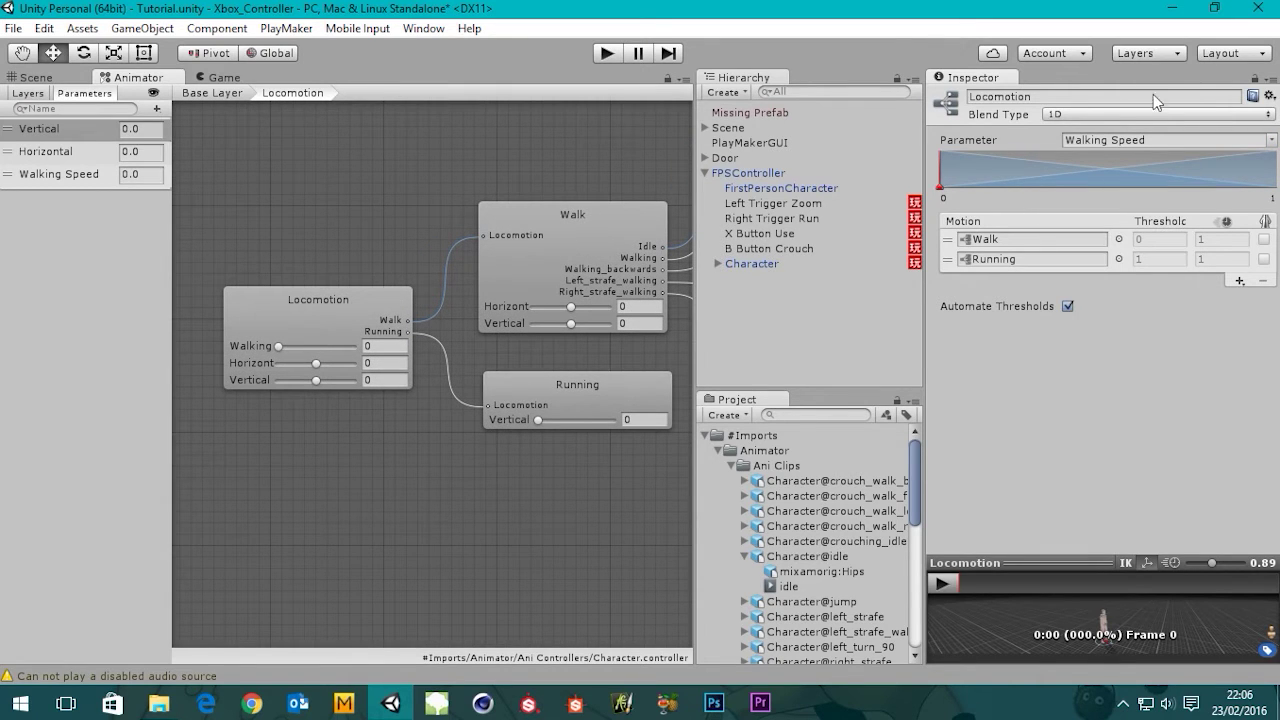
middle_drag(321, 323, 327, 287)
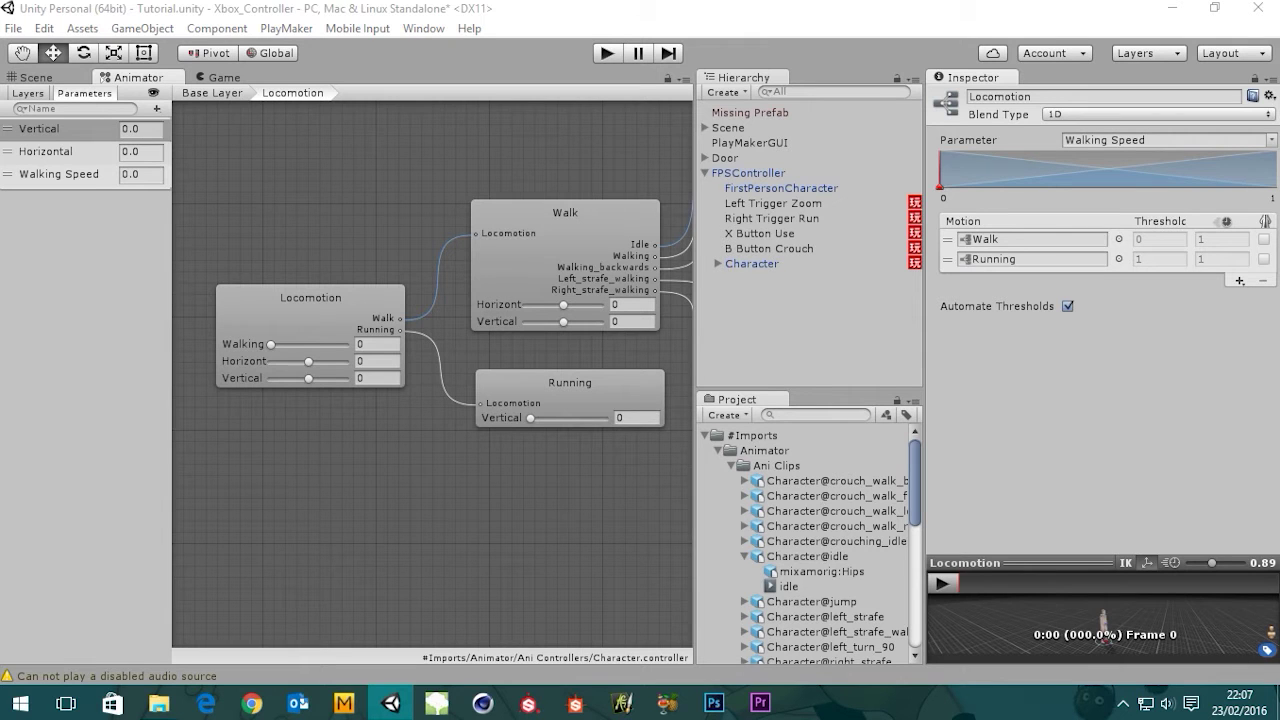
Reopen the Locomotion blend tree and look over its Walk, Running and root nodes in turn.
mouse_move(955, 178)
mouse_down()
mouse_move(1274, 178)
mouse_move(974, 170)
mouse_up()
key(ctrl+z)
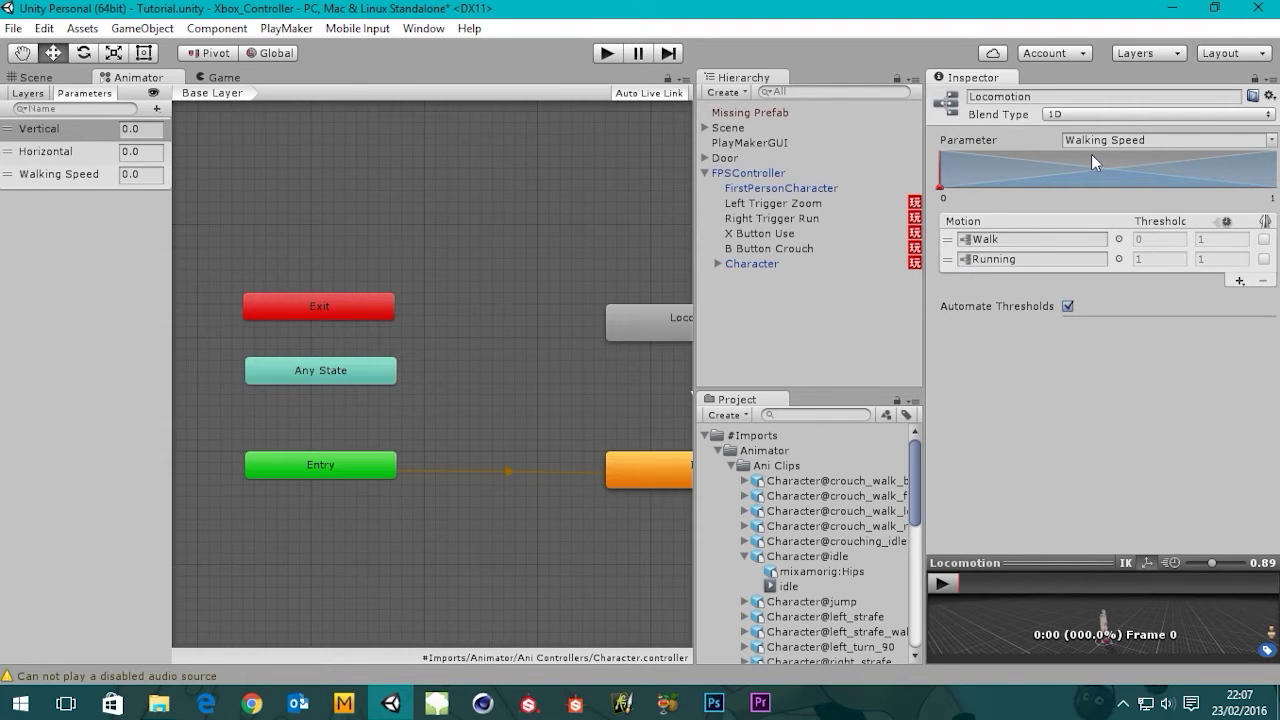
double_click(683, 325)
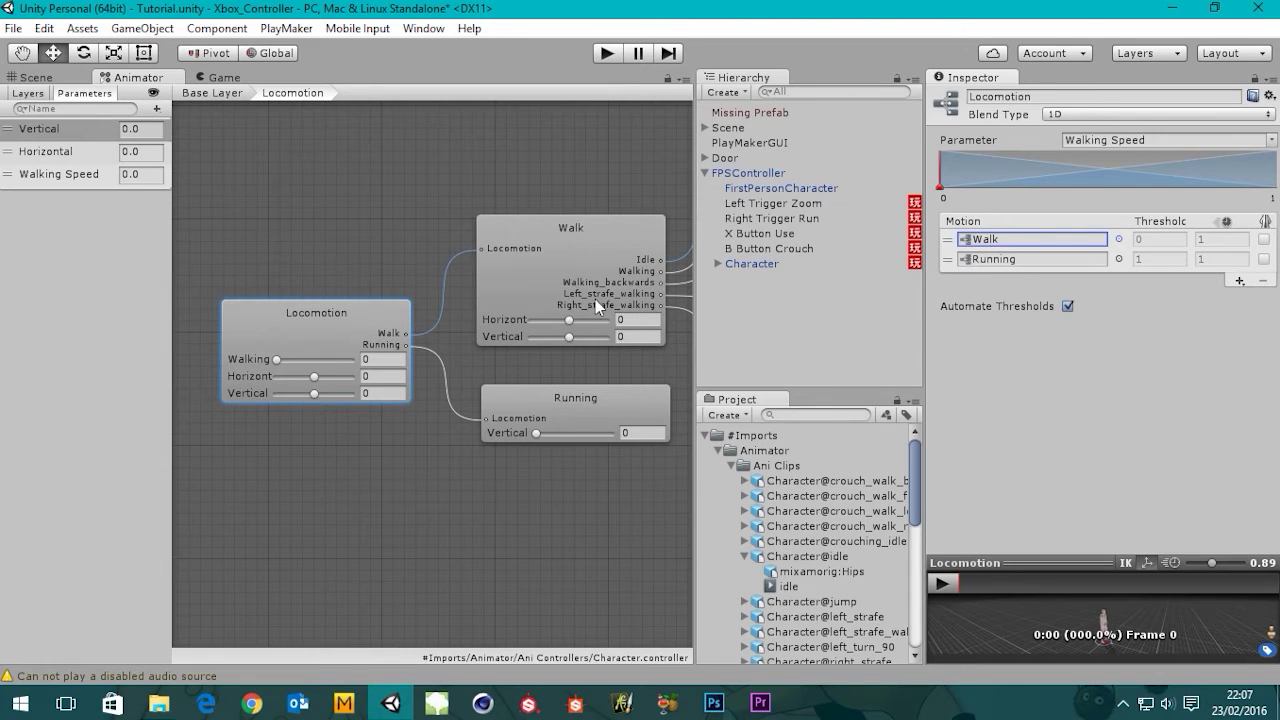
click(534, 284)
click(571, 420)
click(350, 323)
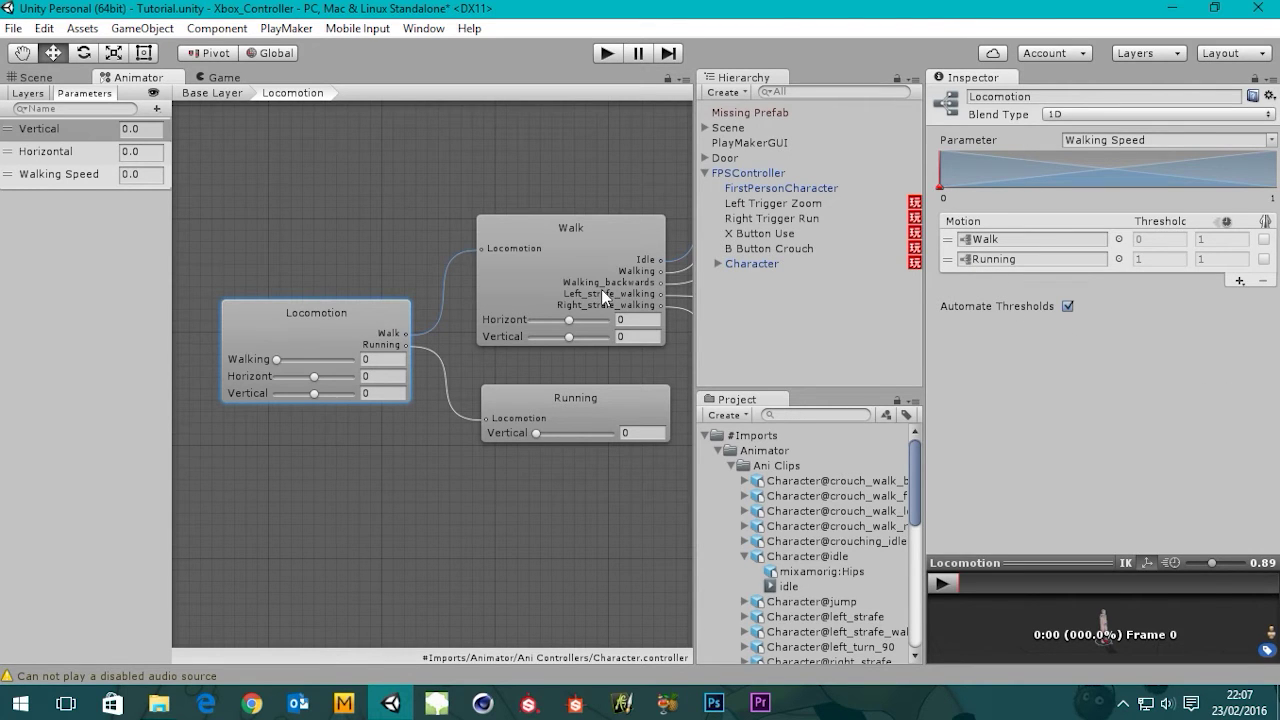
Disable Automate Thresholds on the root Locomotion node and view the Compute Thresholds options without choosing one.
middle_drag(605, 289, 592, 273)
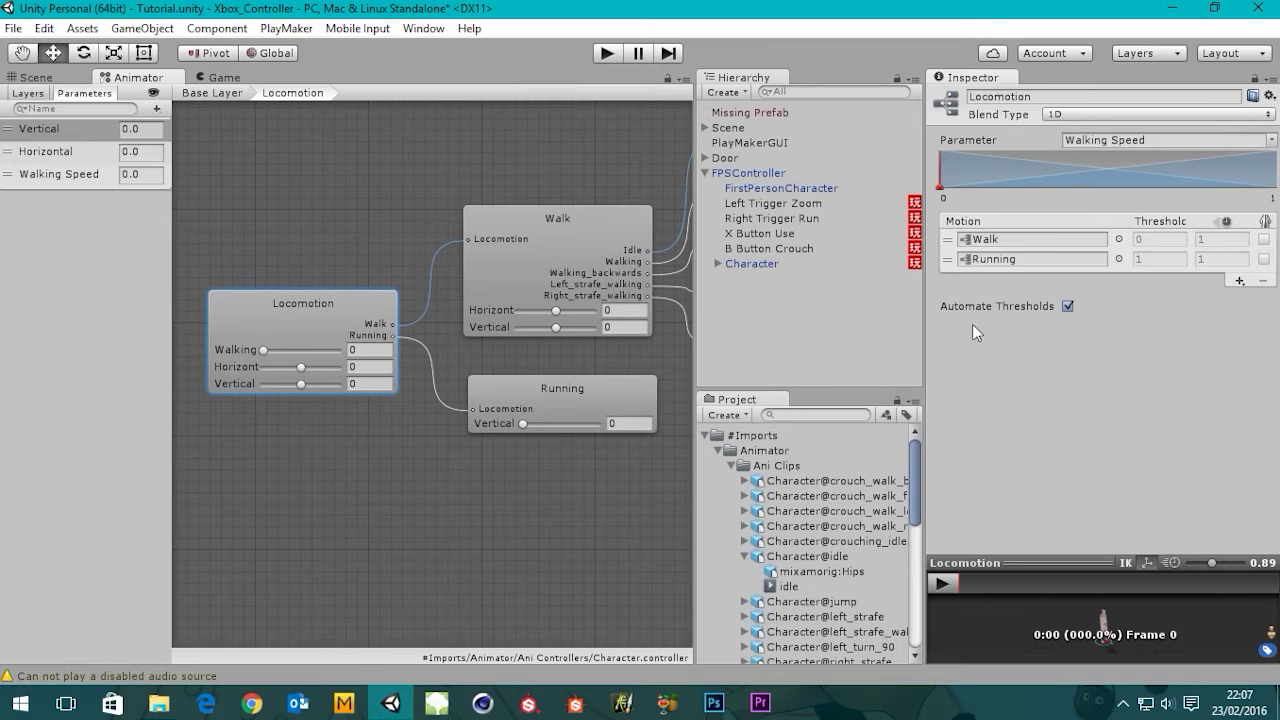
click(1069, 307)
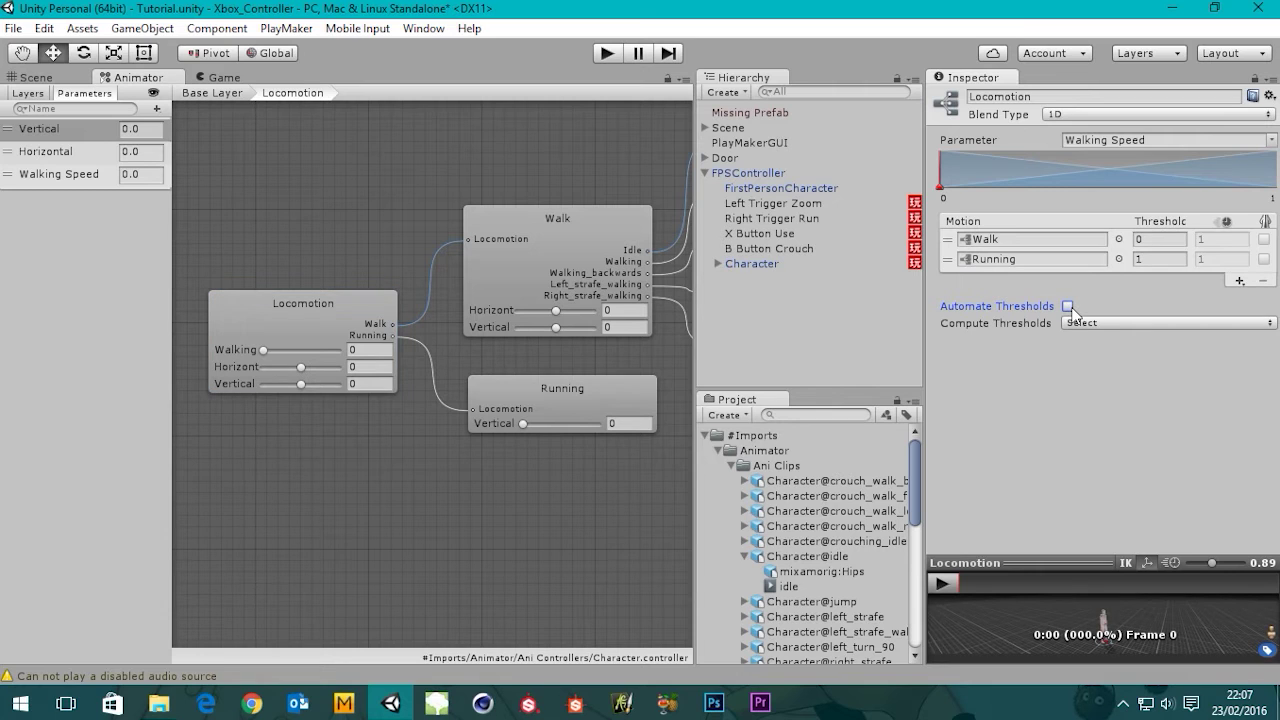
click(1116, 324)
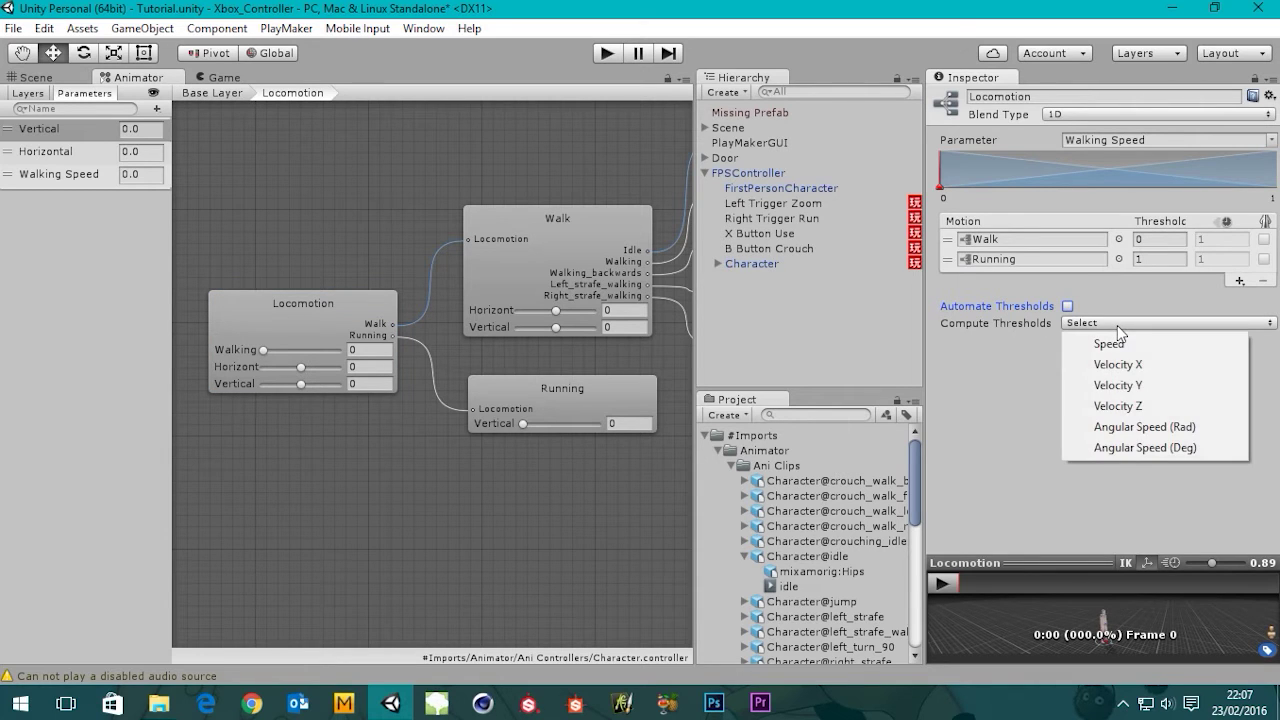
click(1117, 323)
click(1117, 323)
click(1010, 6)
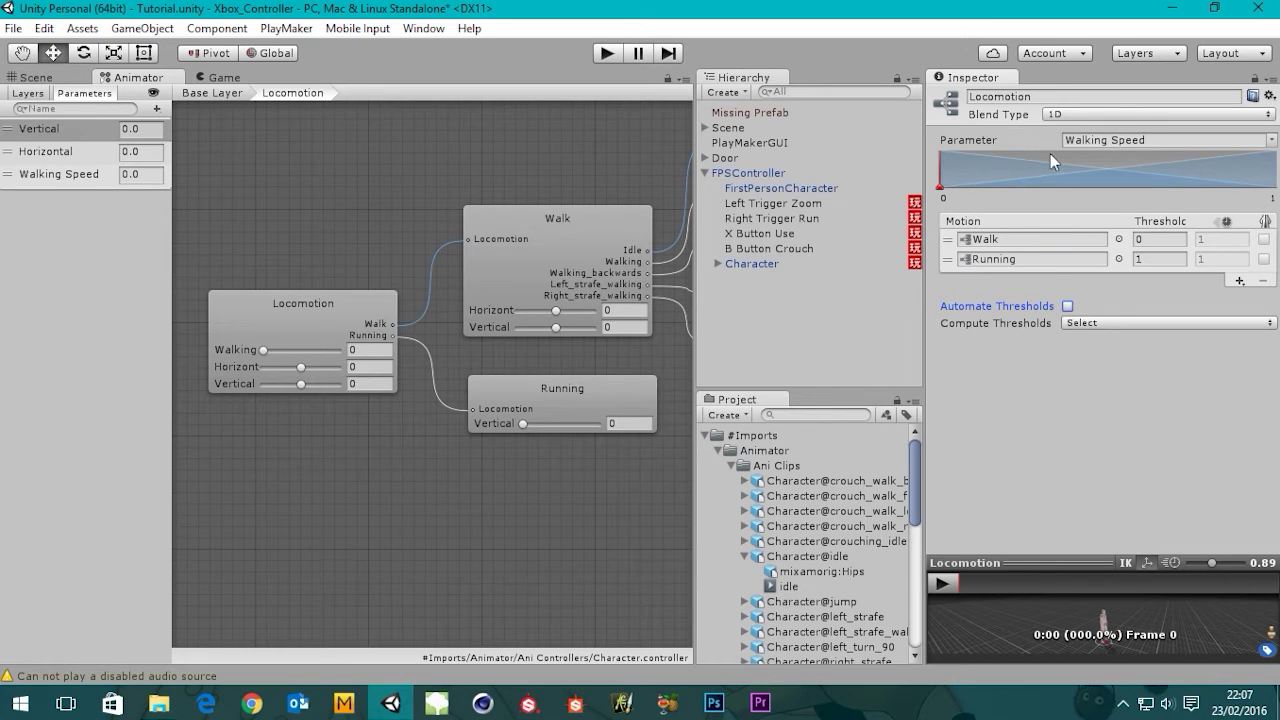
Set the Walk motion's threshold to 1.5 in the Locomotion blend tree.
drag(1072, 140, 1180, 142)
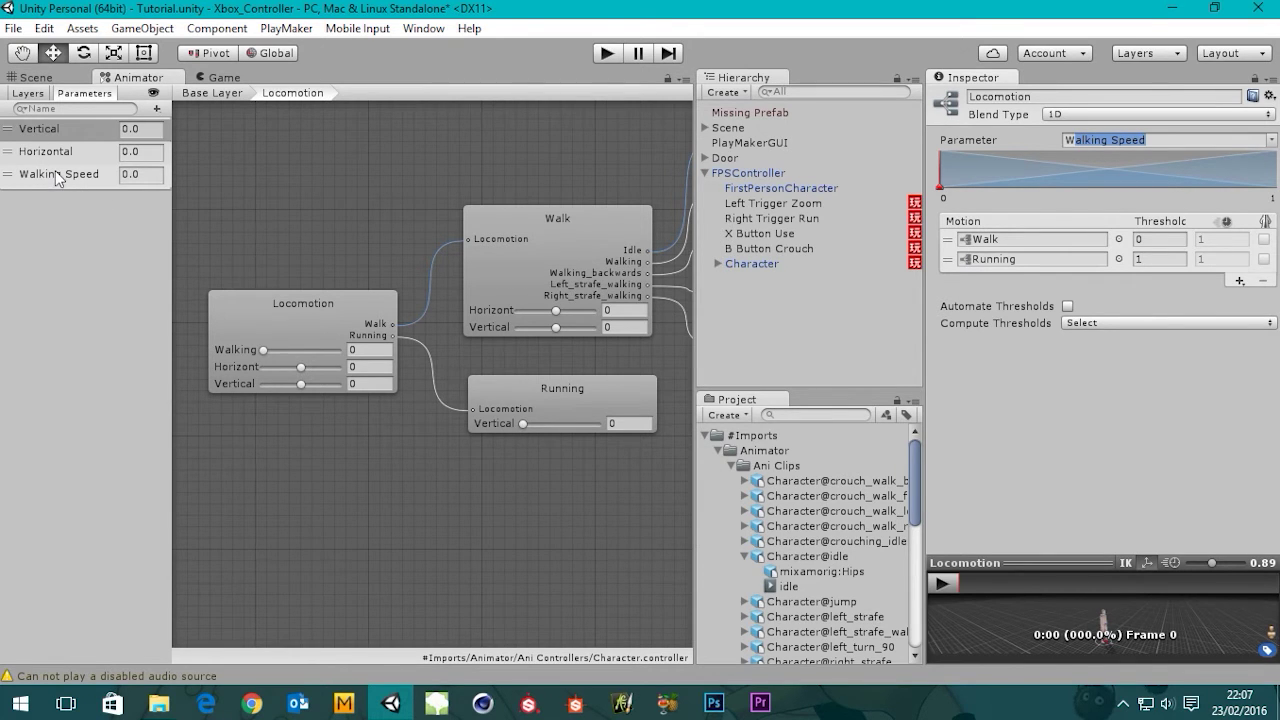
click(140, 174)
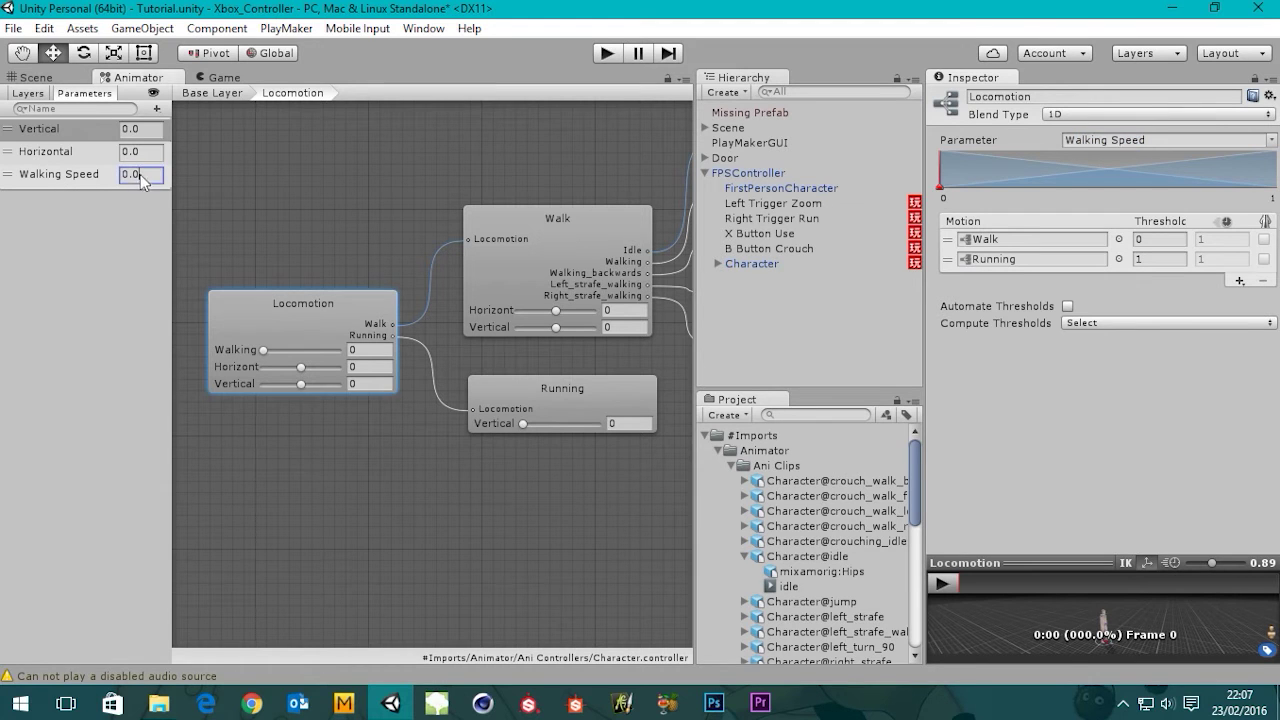
click(1155, 240)
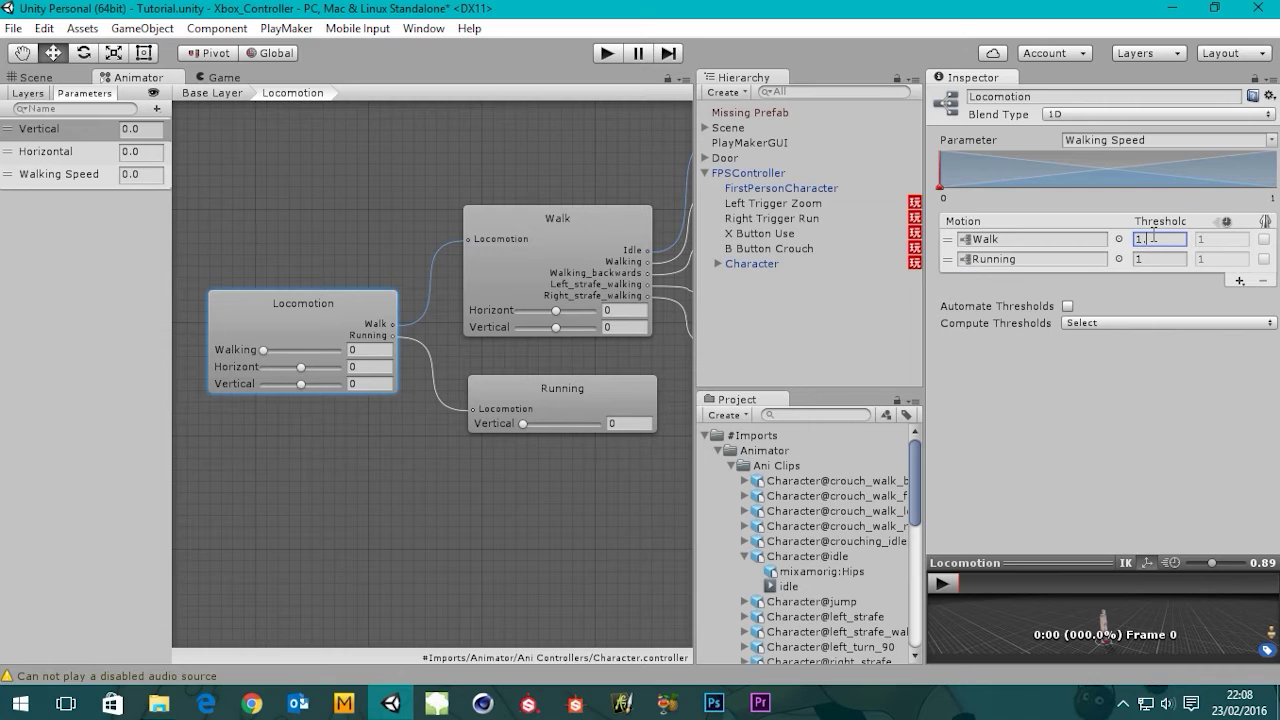
text(1.5)
key(Return)
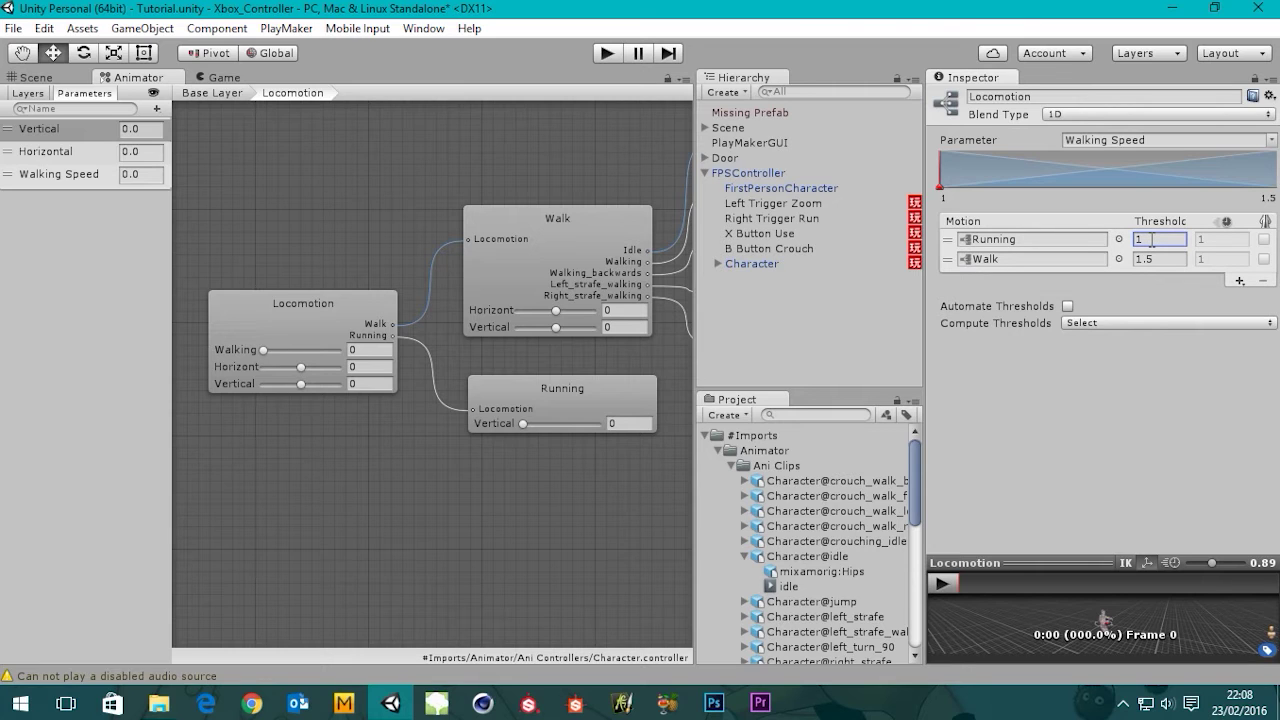
Set the Running motion's threshold to 3.5 in the Locomotion blend tree and reselect the root node.
drag(1152, 240, 1094, 246)
text(3.52)
key(BackSpace)
key(Return)
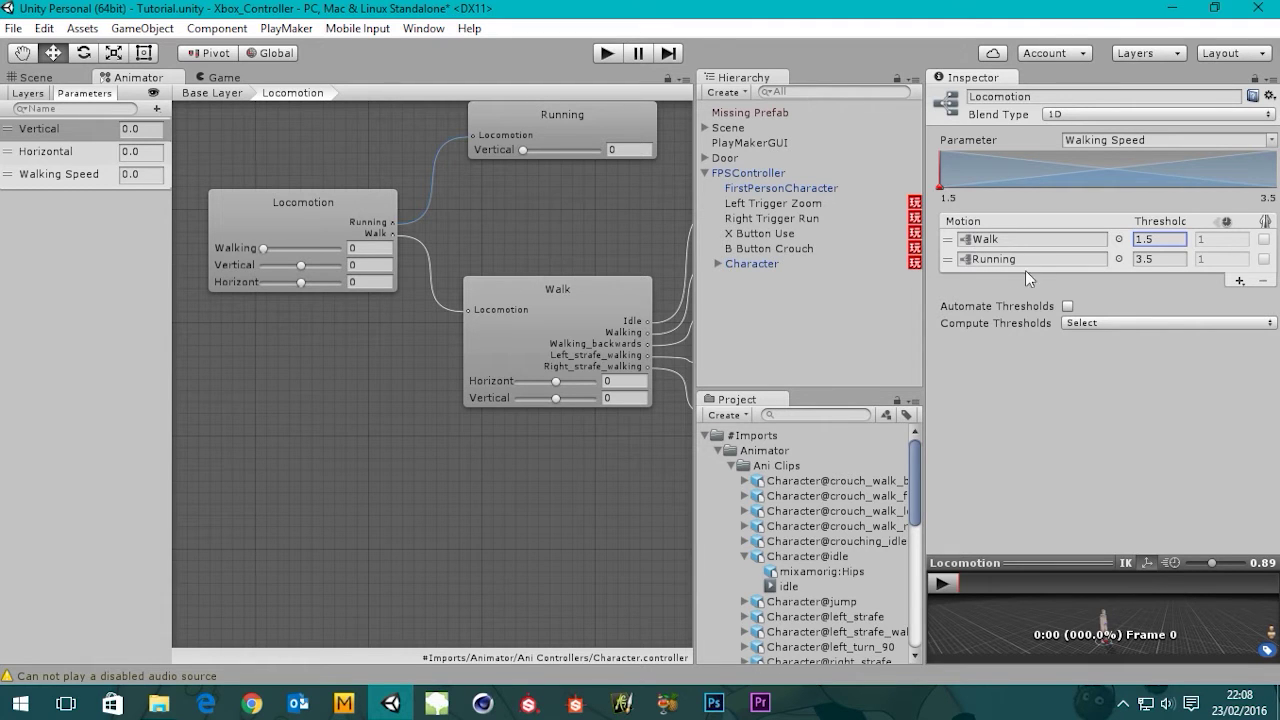
middle_drag(578, 302, 612, 379)
click(351, 286)
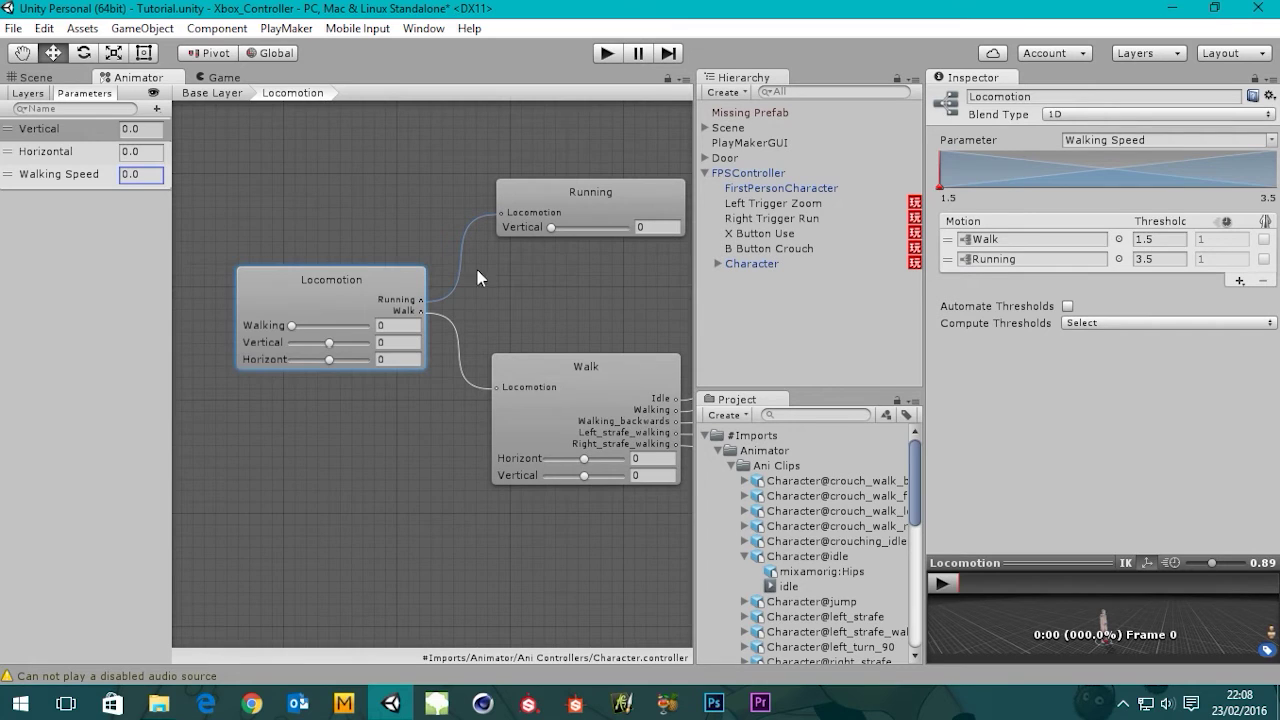
Compare the blend settings of the root Locomotion tree with those of its Walk child tree, including blend type, parameters and motion positions.
middle_drag(579, 280, 513, 230)
click(560, 193)
click(515, 335)
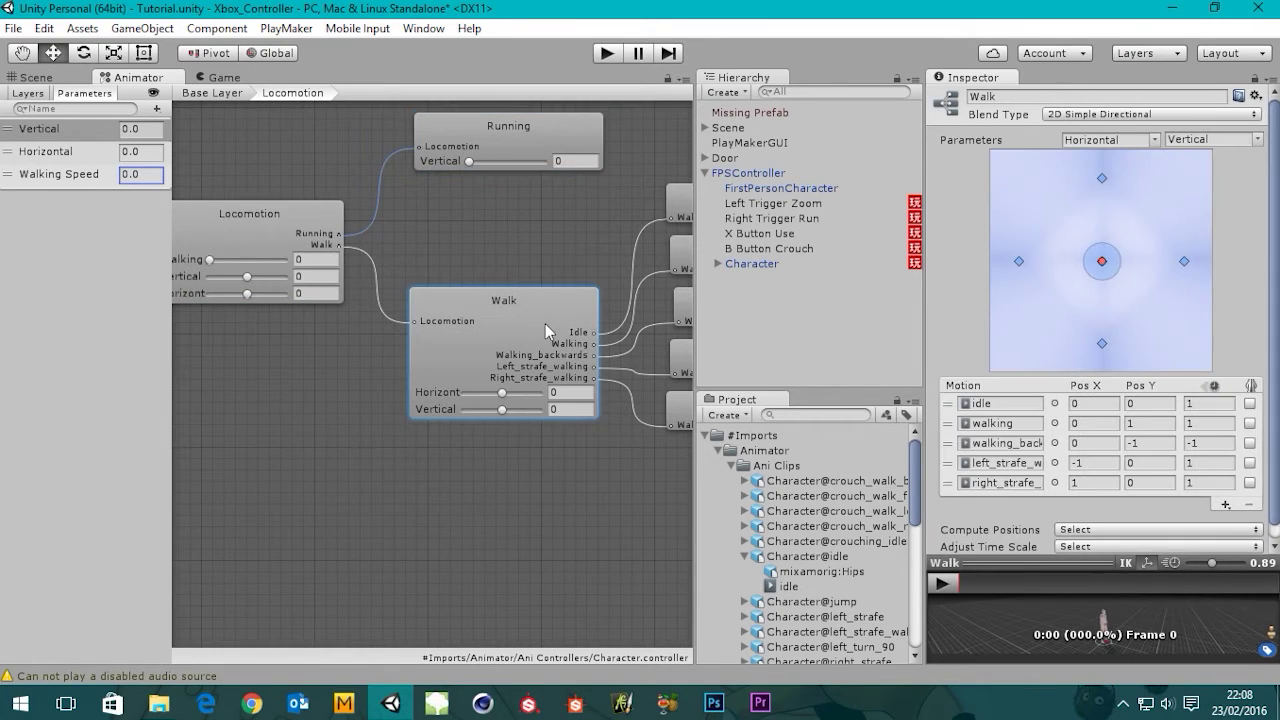
middle_drag(545, 323, 619, 409)
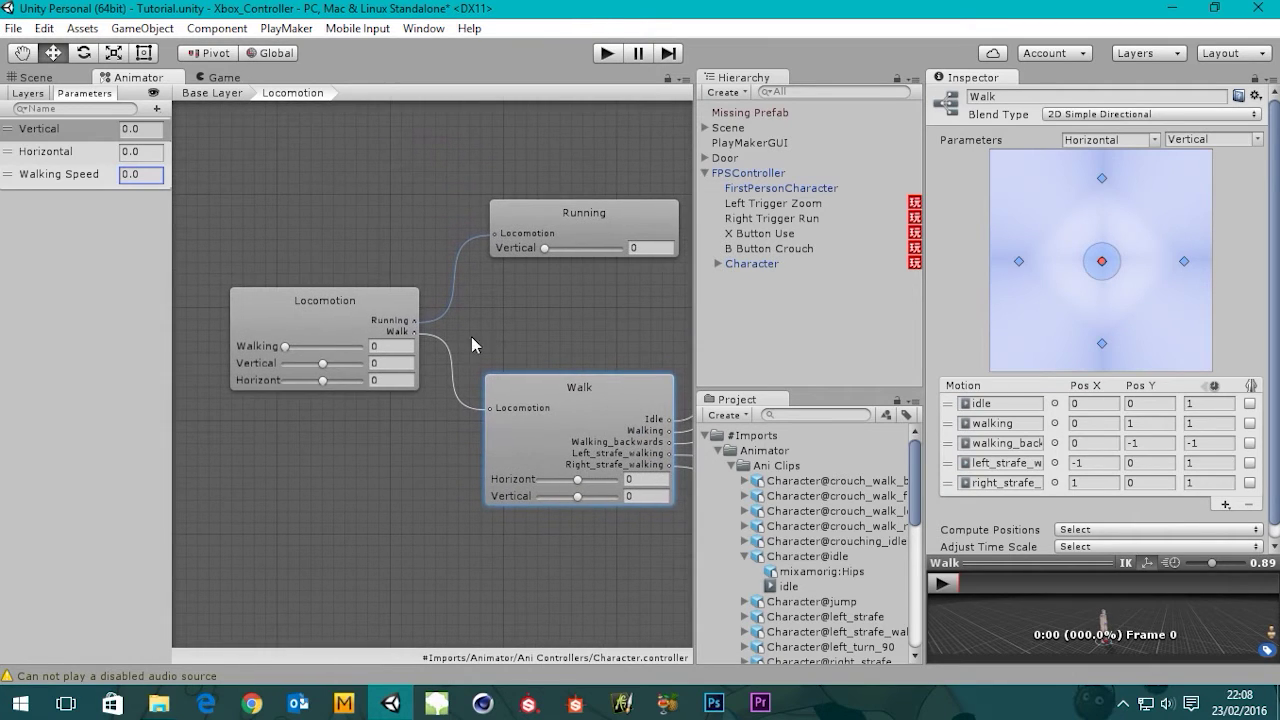
click(323, 306)
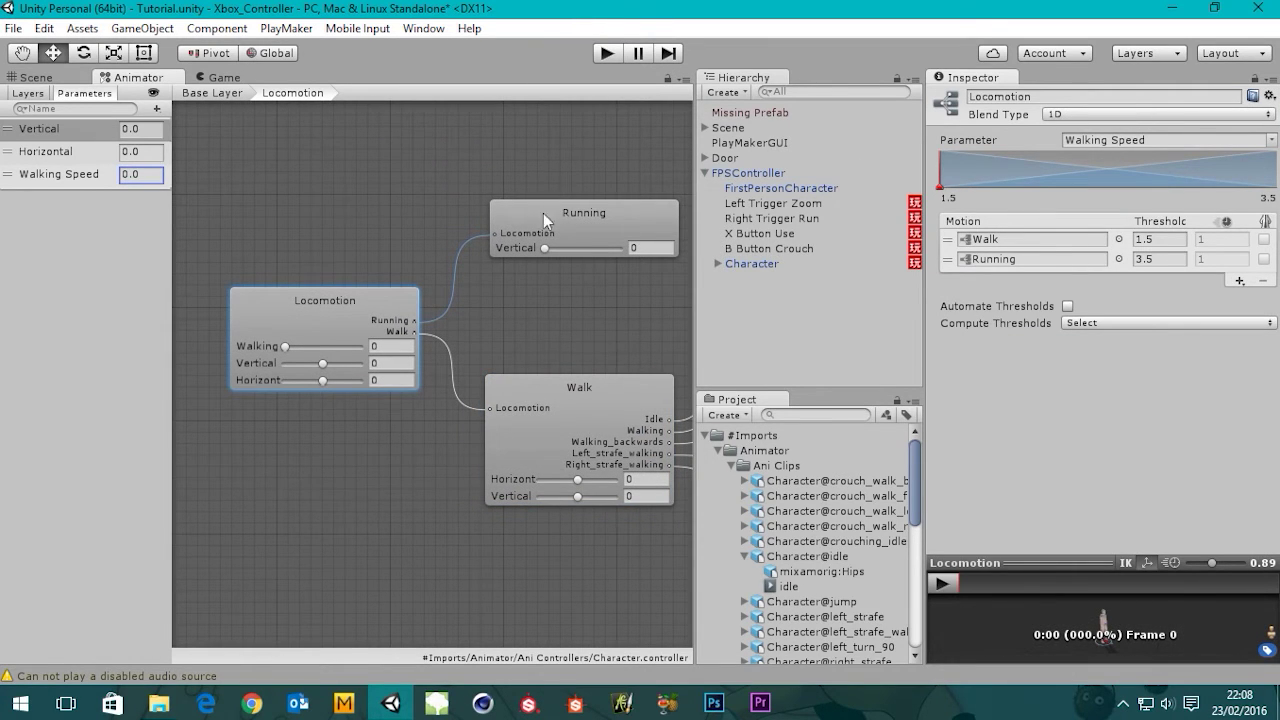
middle_drag(337, 389, 244, 380)
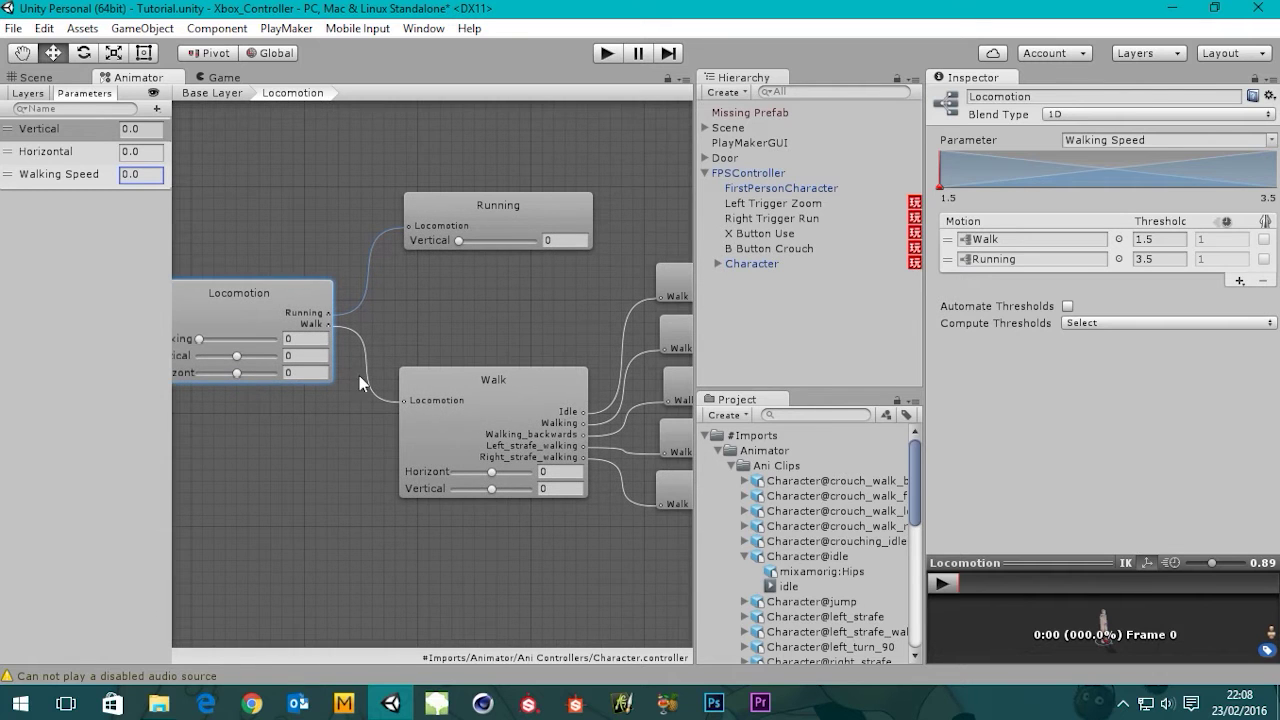
click(499, 386)
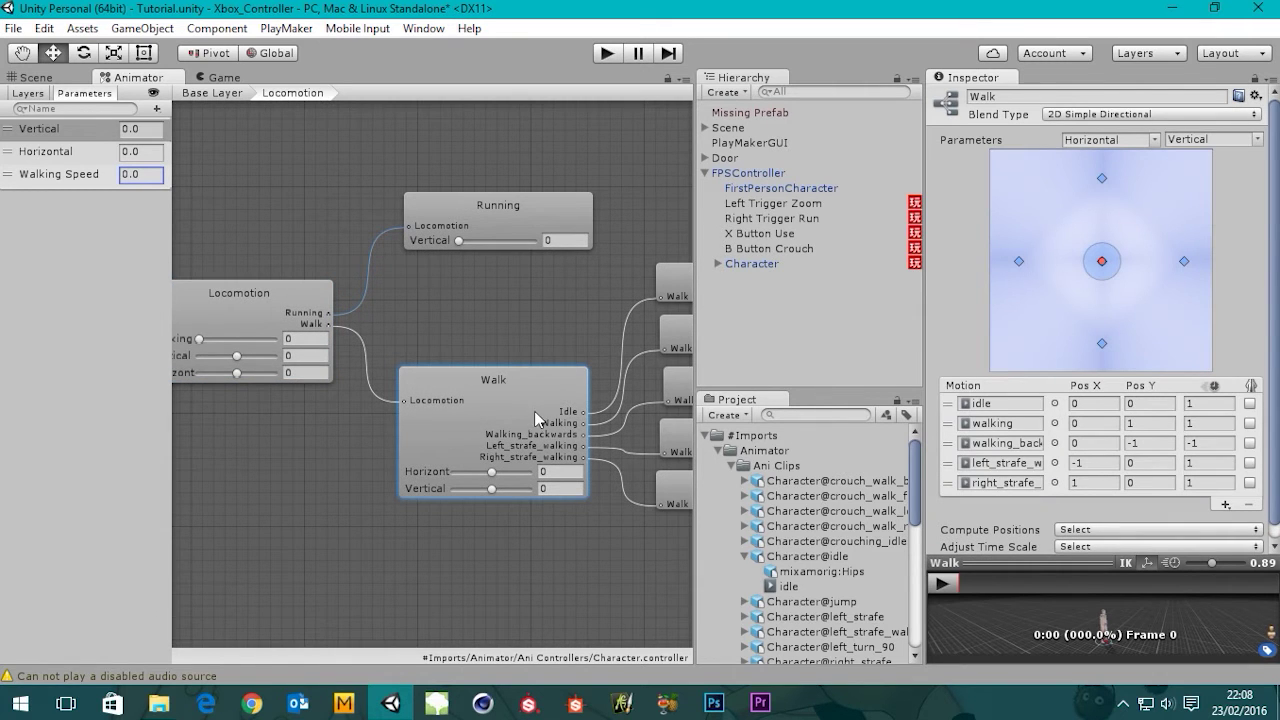
middle_drag(534, 411, 487, 384)
click(293, 277)
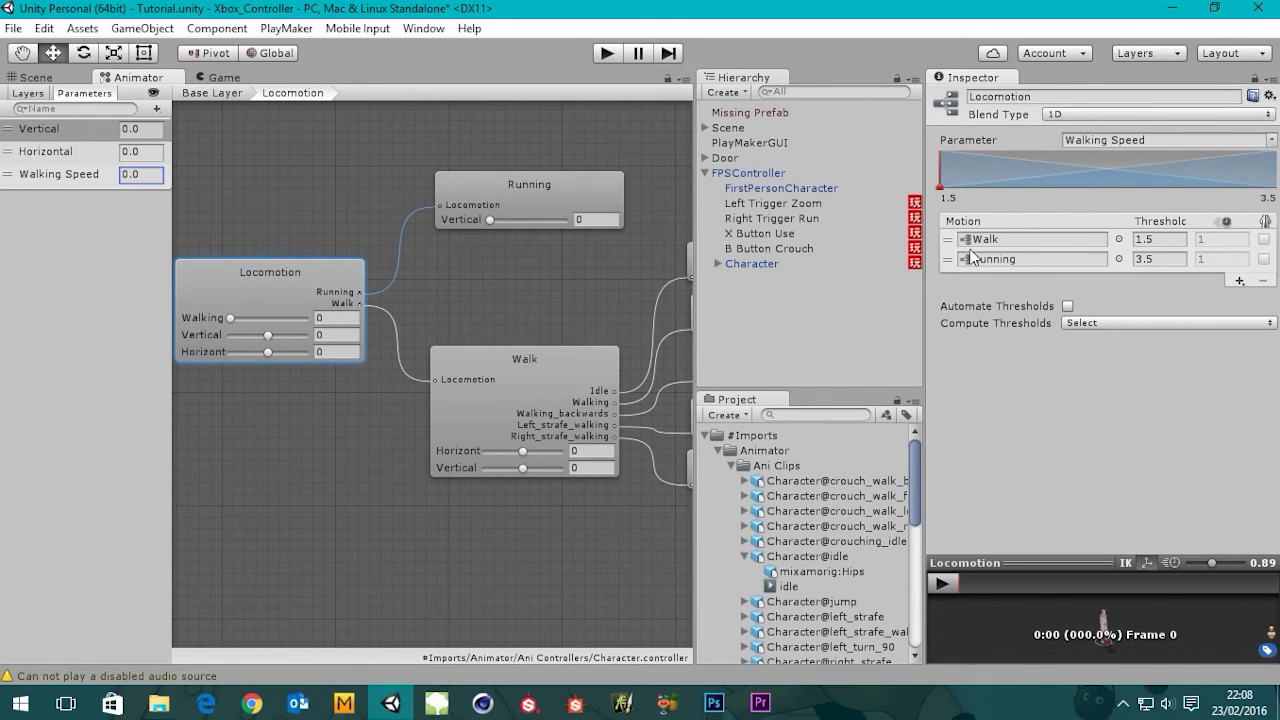
middle_drag(430, 350, 349, 293)
click(449, 326)
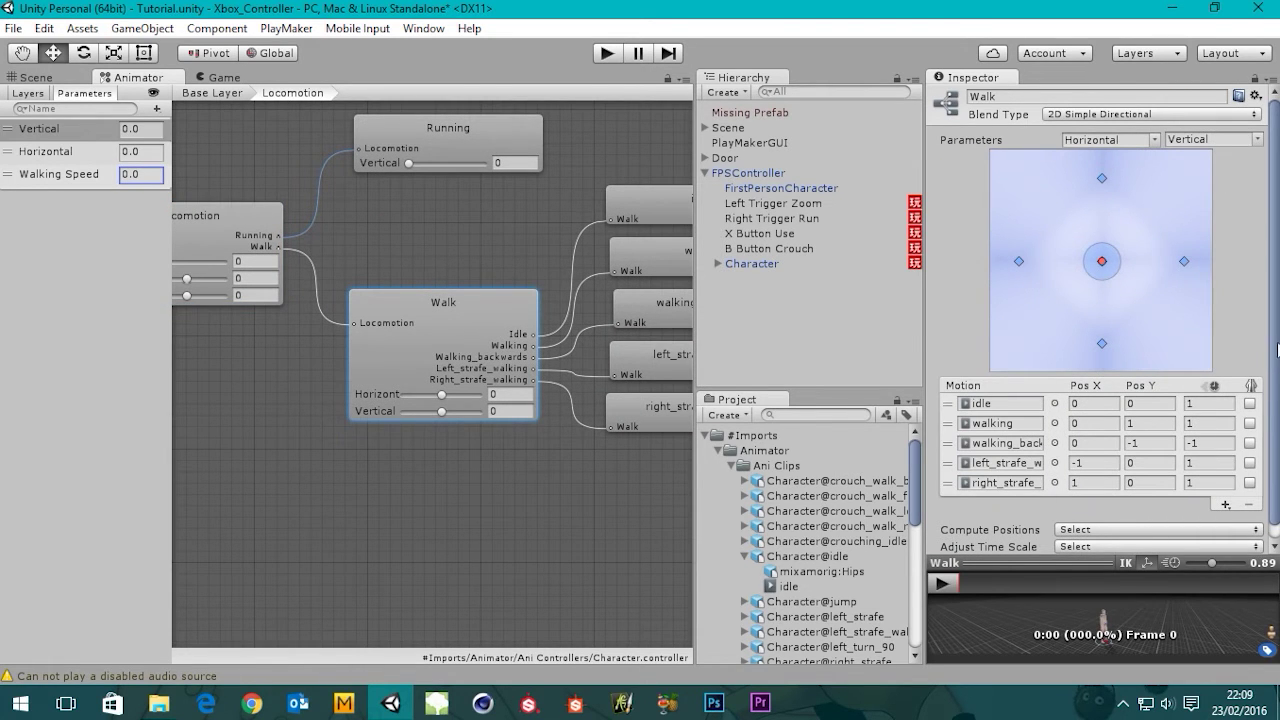
drag(1273, 346, 1275, 448)
click(468, 313)
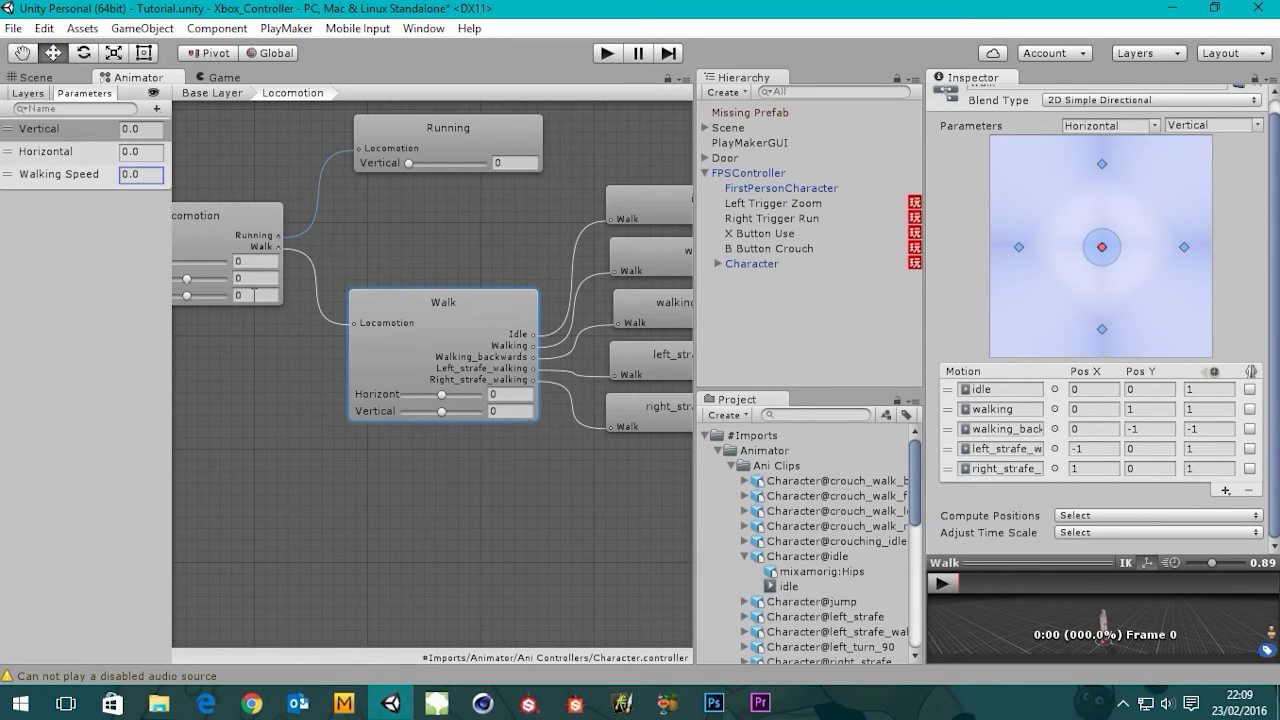
middle_drag(307, 298, 424, 413)
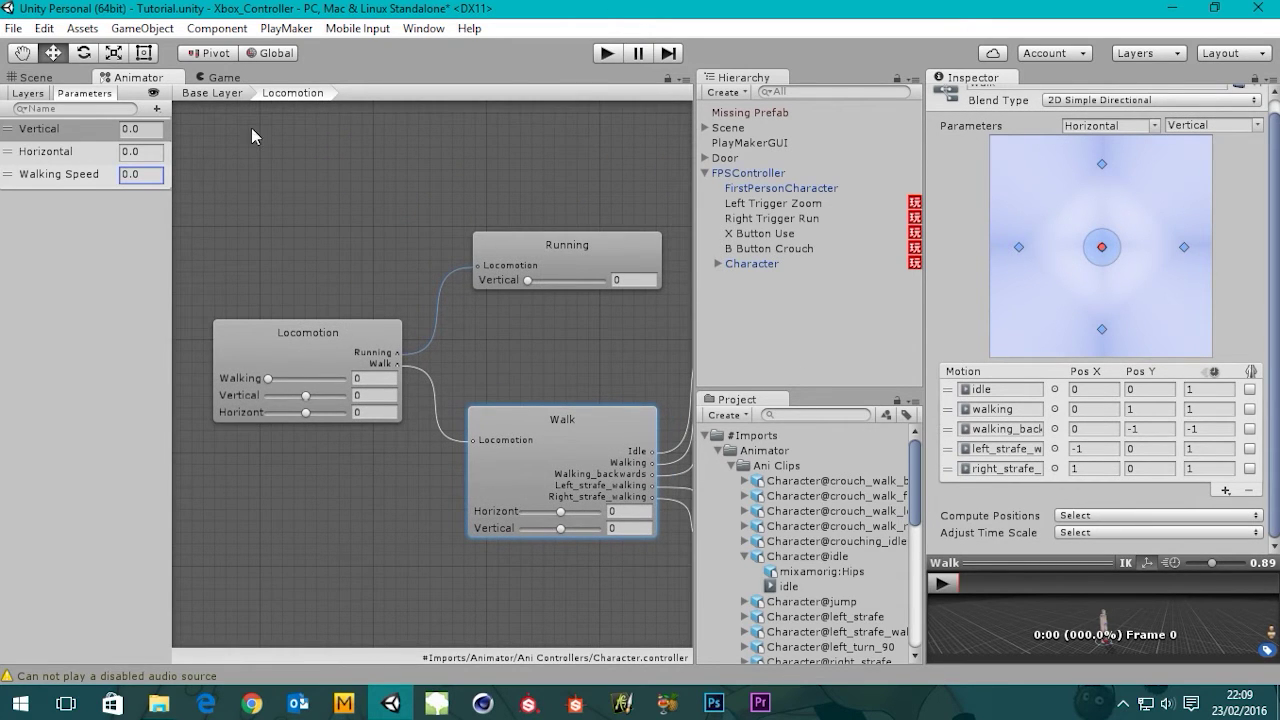
Play-test the scene briefly, stop it, and set the Character object's Y rotation to 0.
click(607, 53)
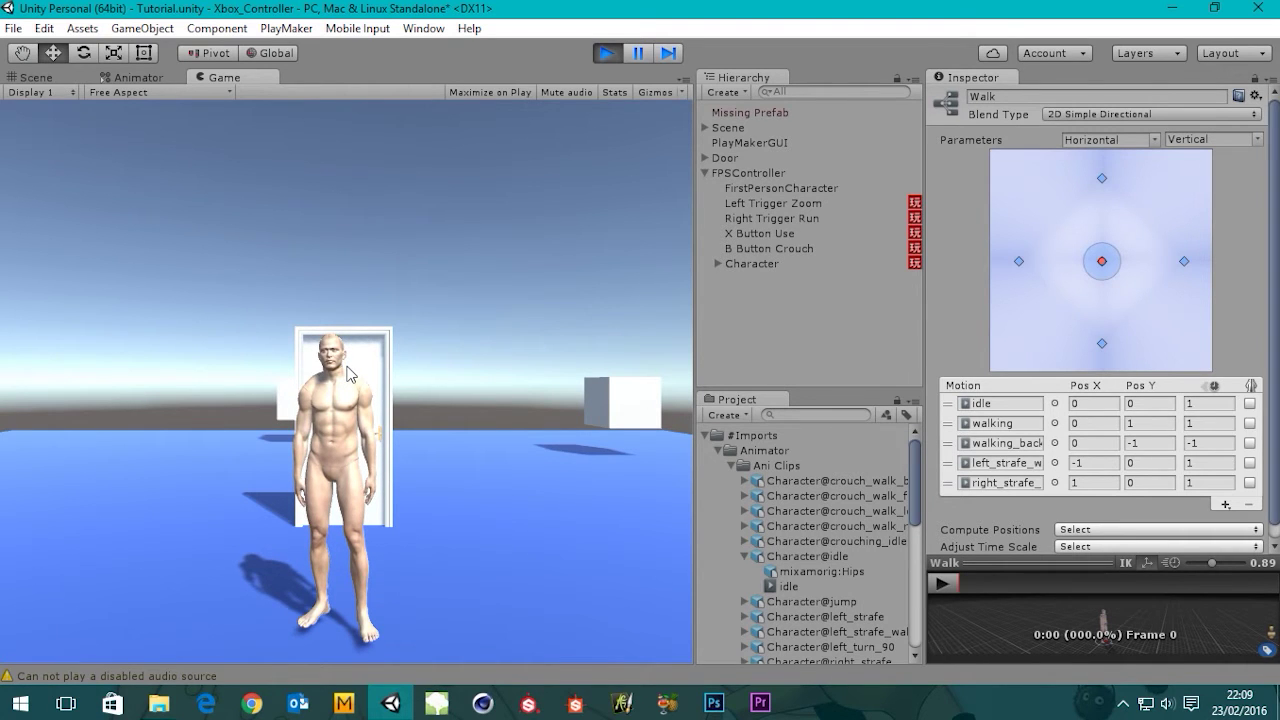
click(608, 53)
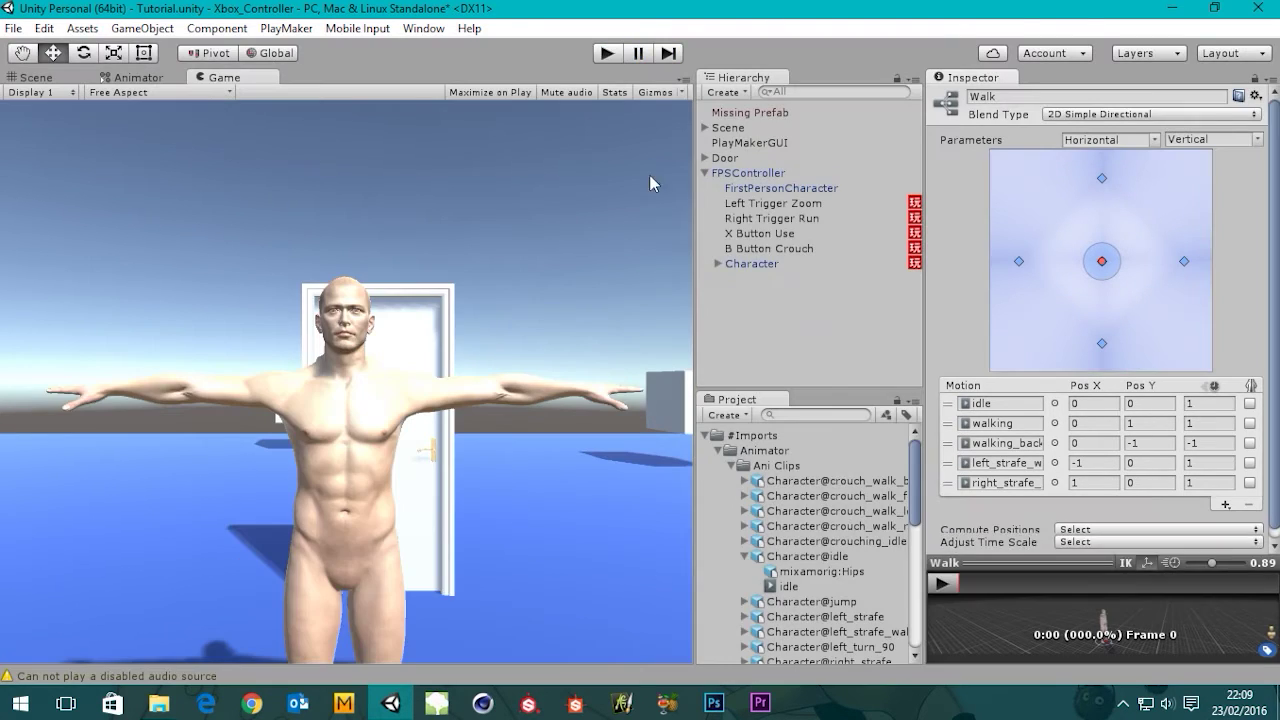
click(755, 262)
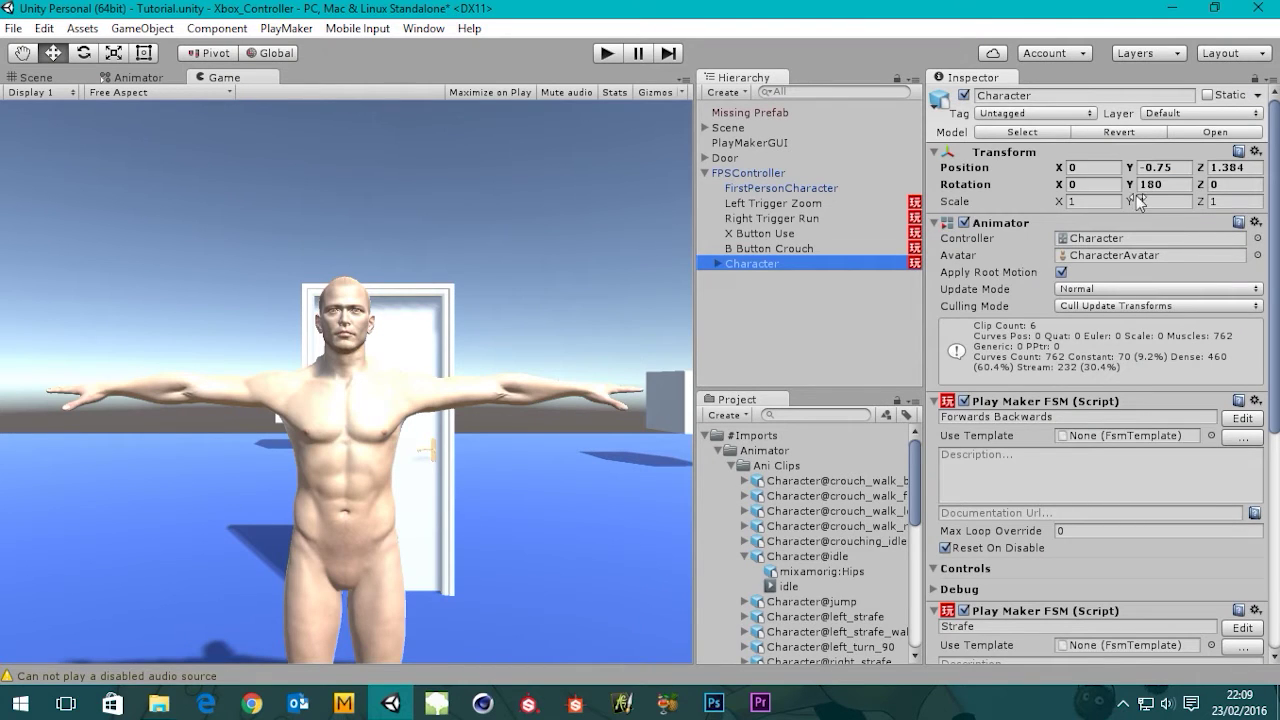
click(1167, 184)
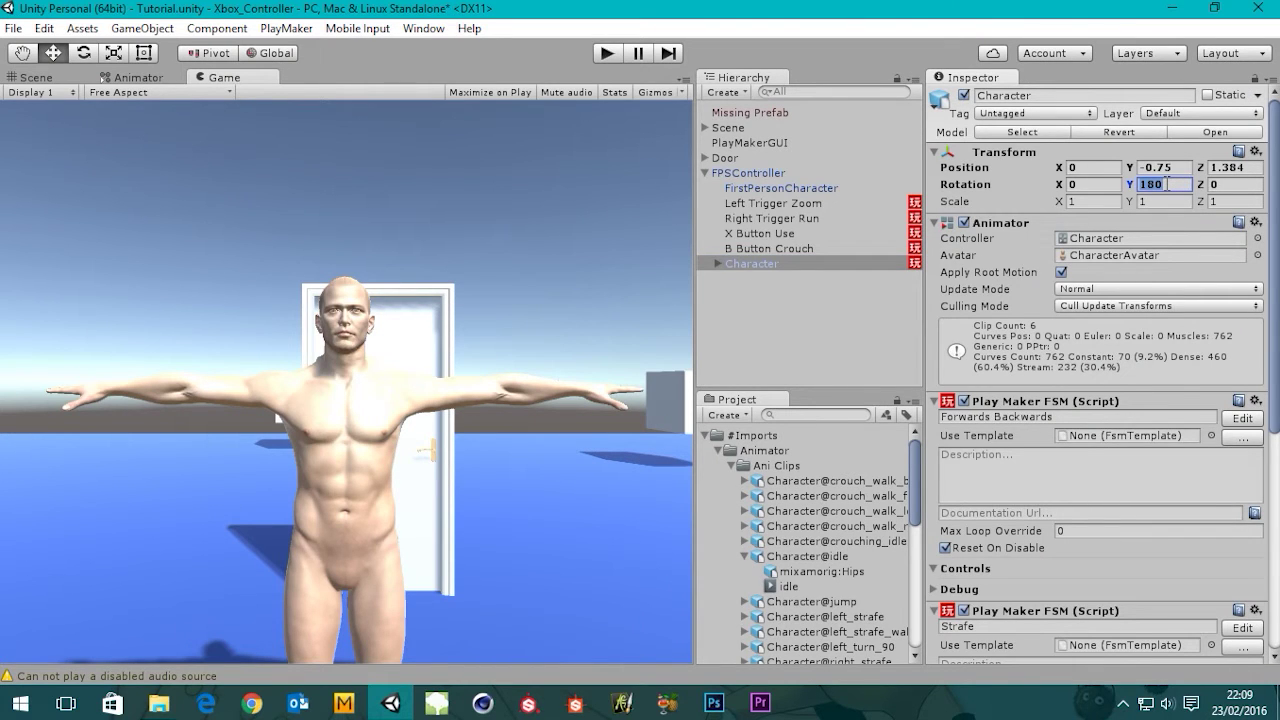
text(0)
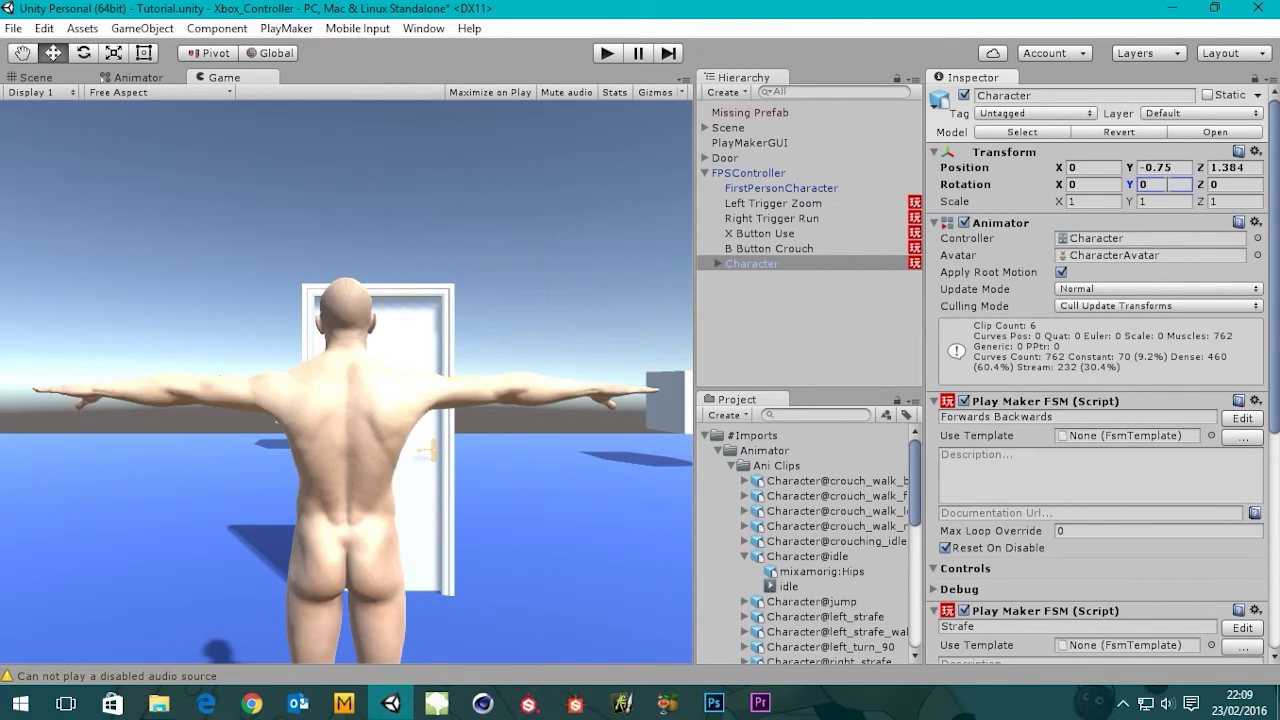
Run the game and strafe the character left and right repeatedly to test the walking strafe animations.
click(608, 52)
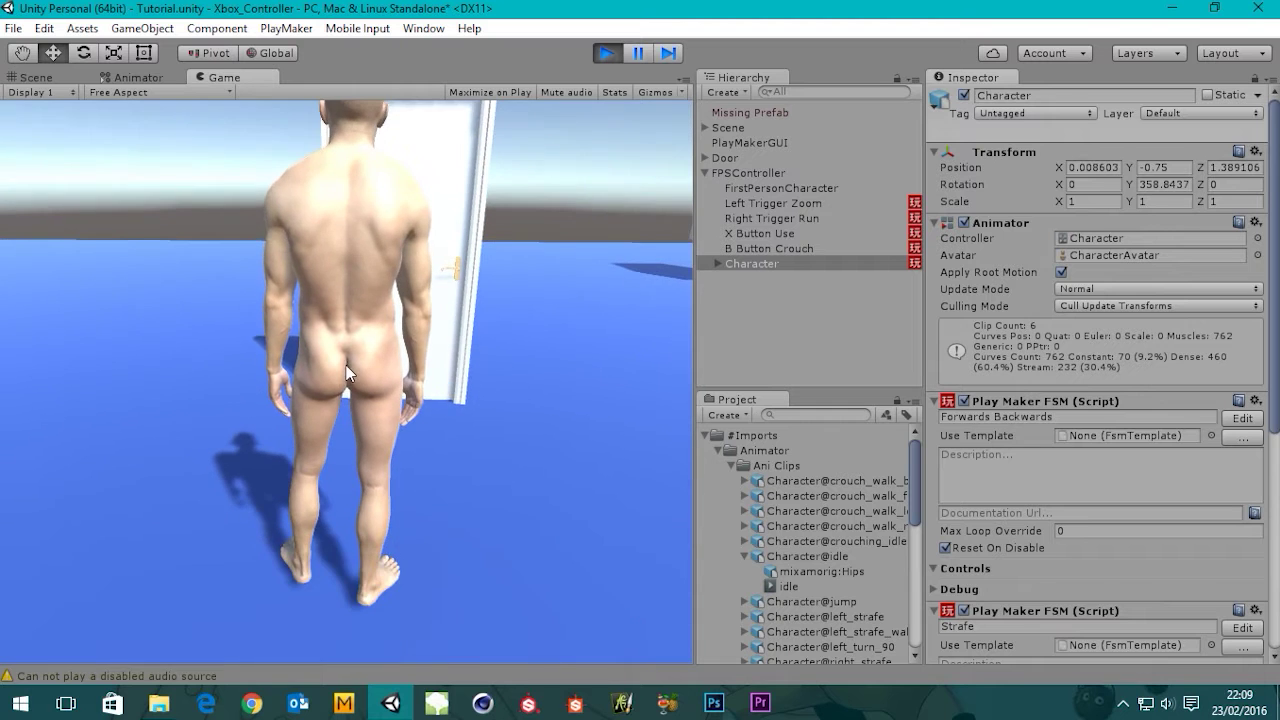
key(a)
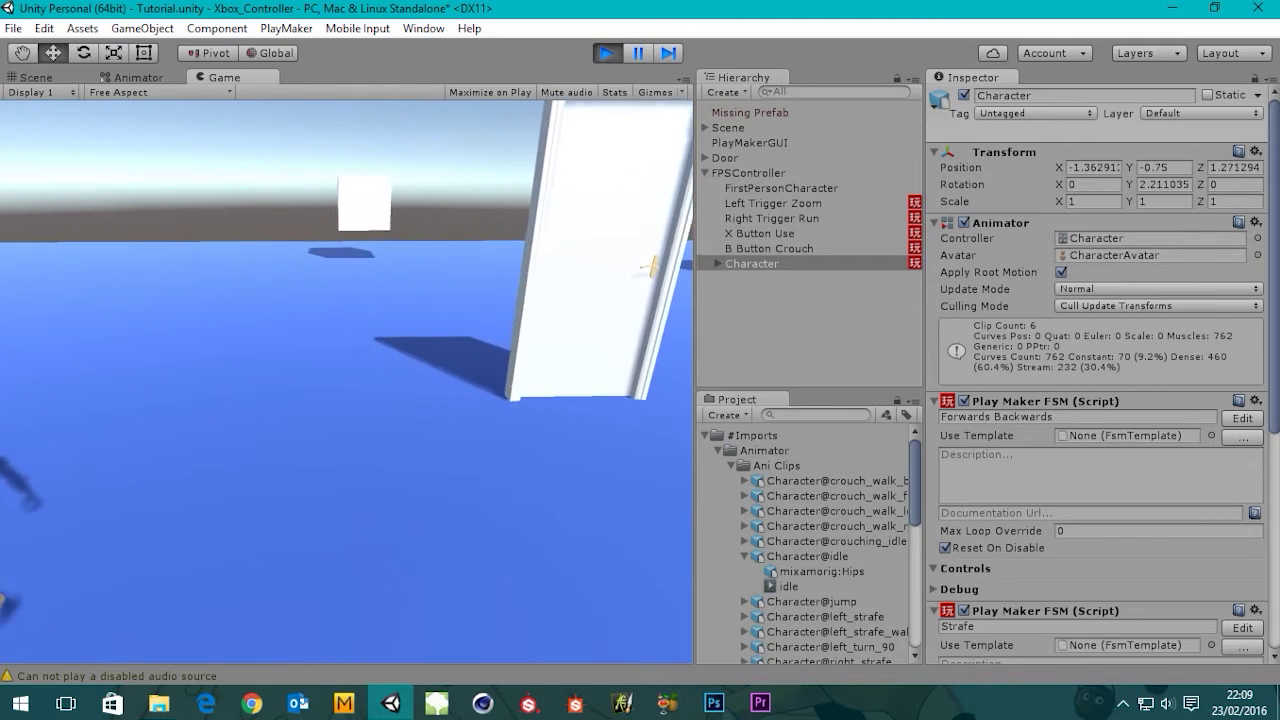
key(d)
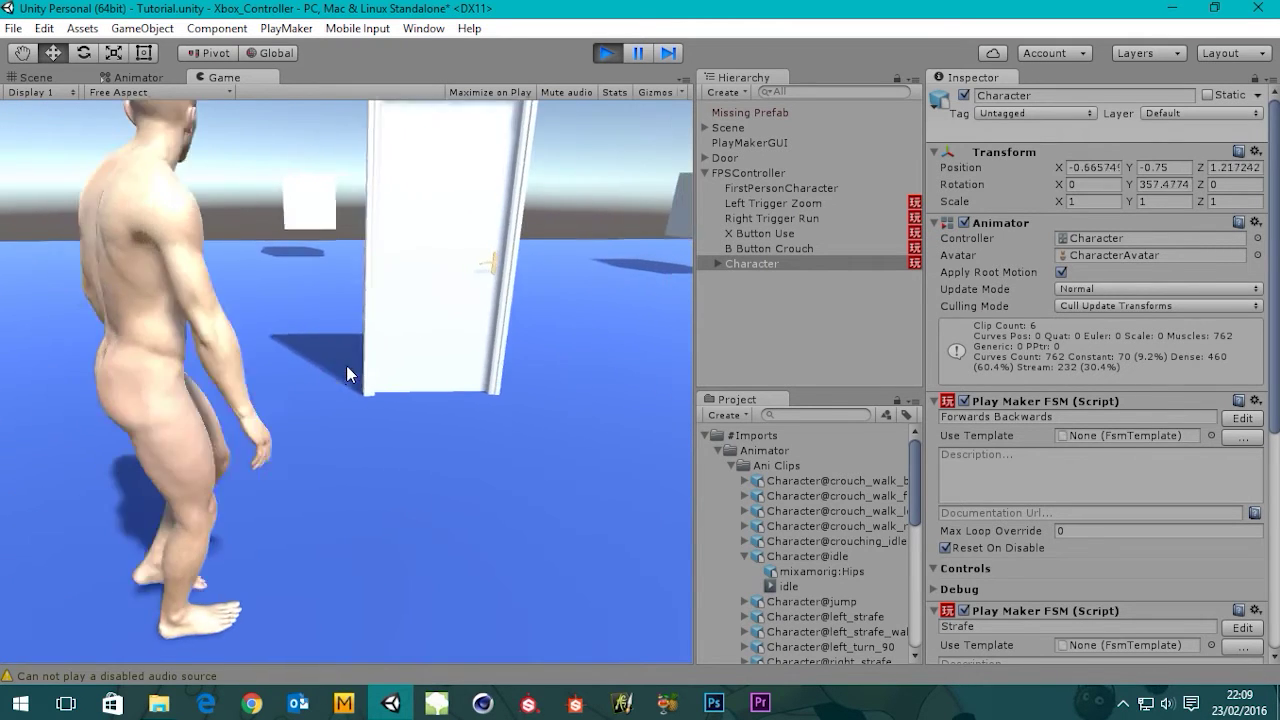
key(a)
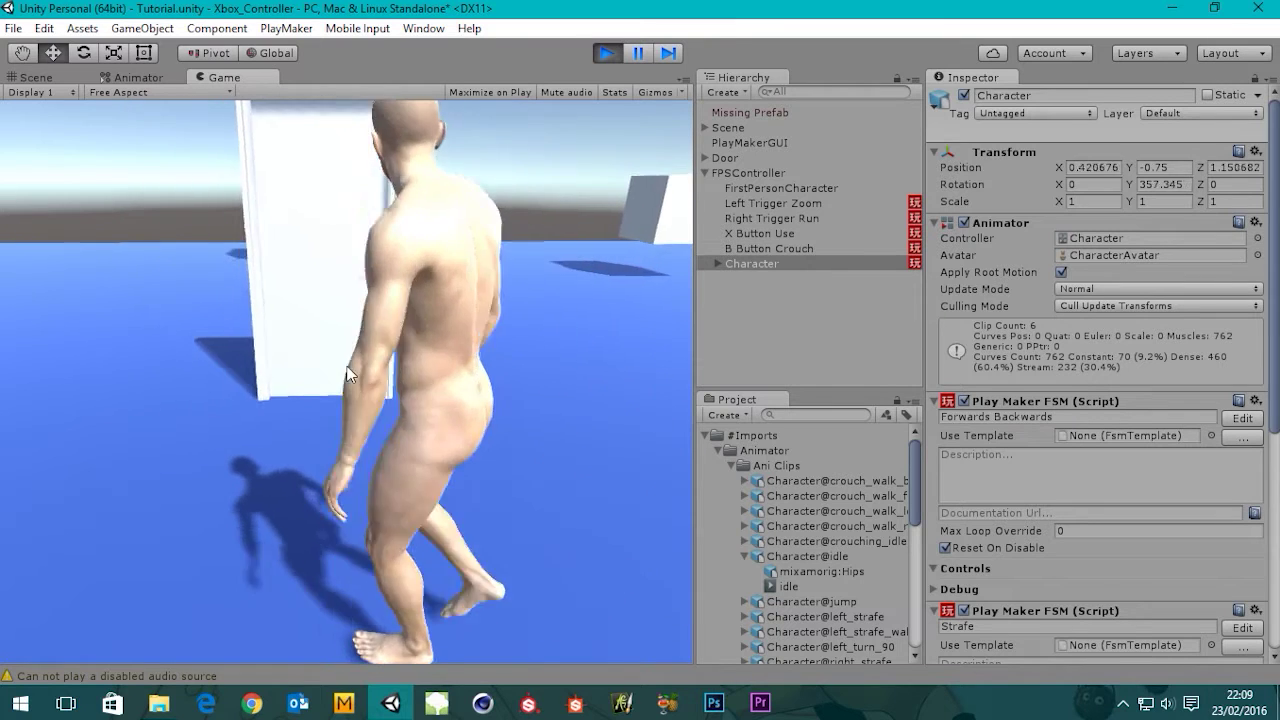
key(d)
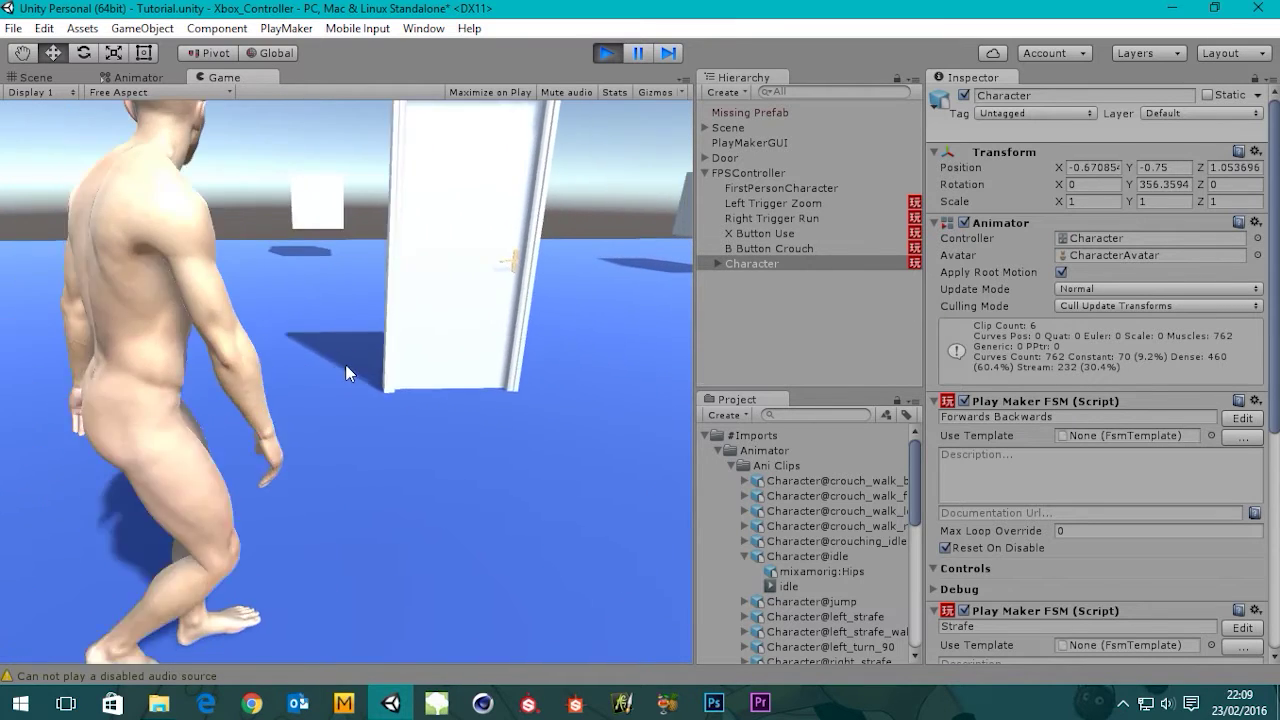
key(a)
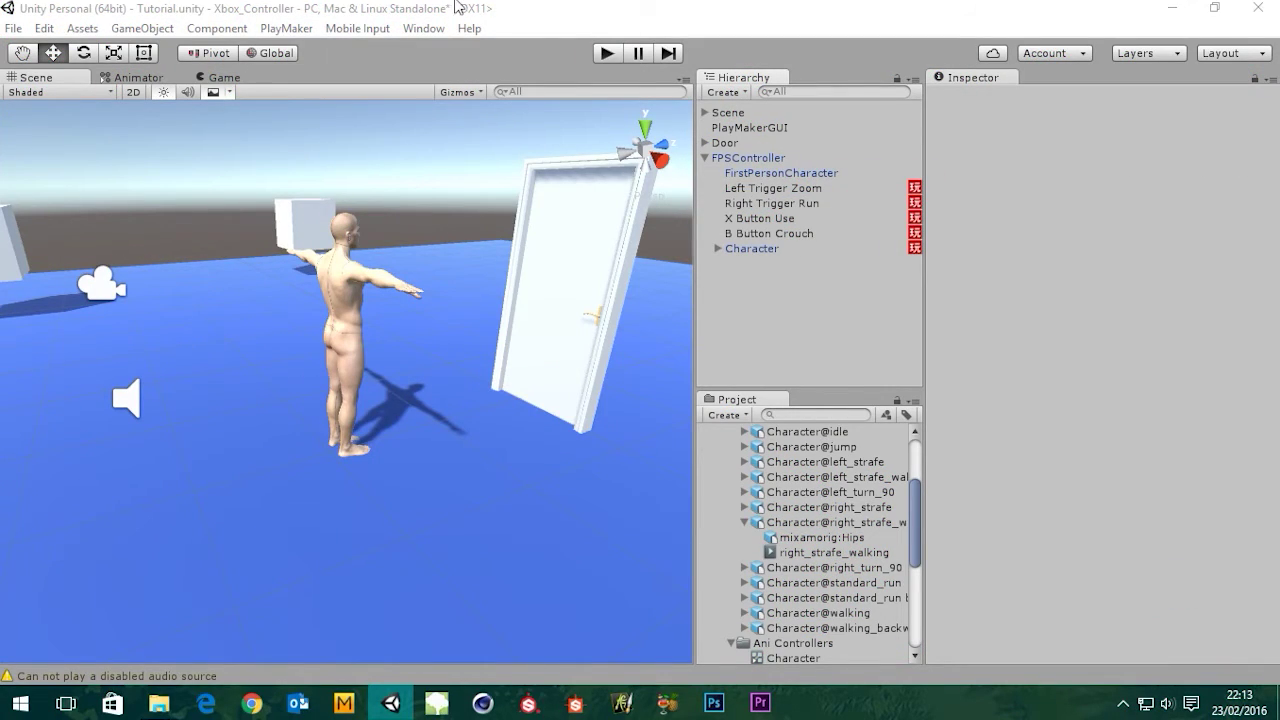
Play-test the character's movement again, stop the game, and disable Apply Root Motion on the Character's Animator.
click(607, 56)
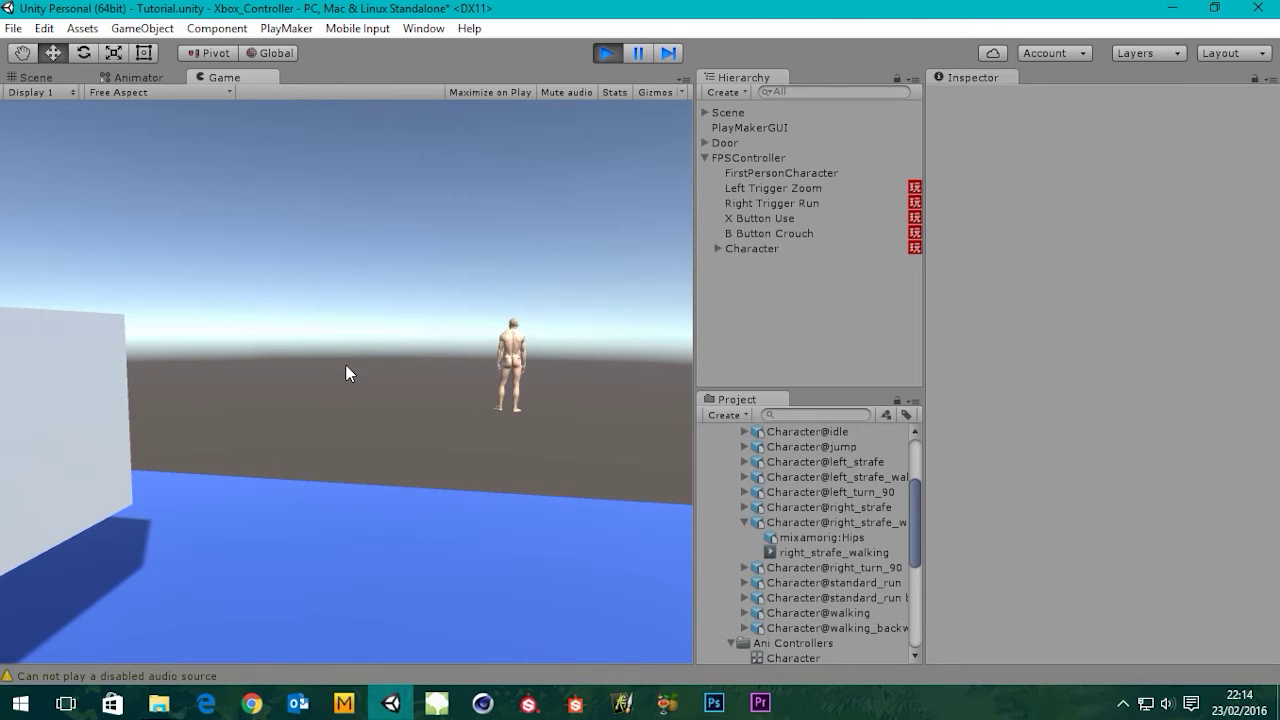
click(593, 52)
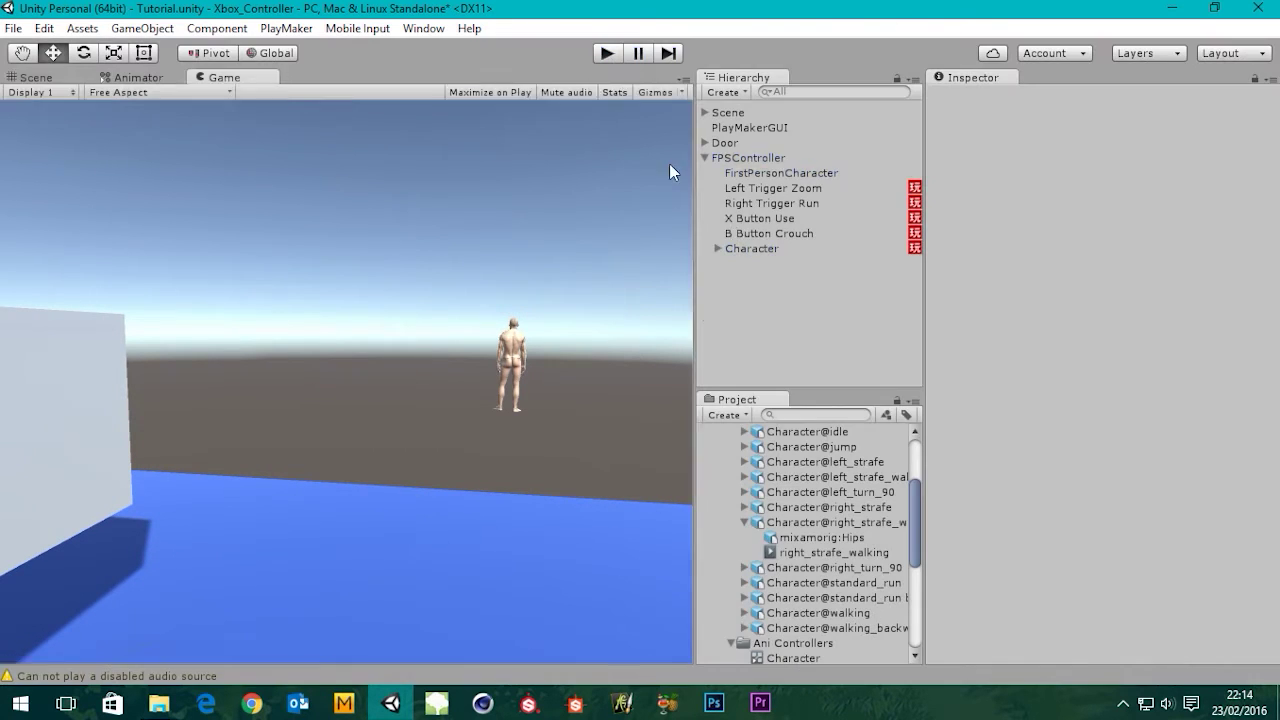
click(728, 252)
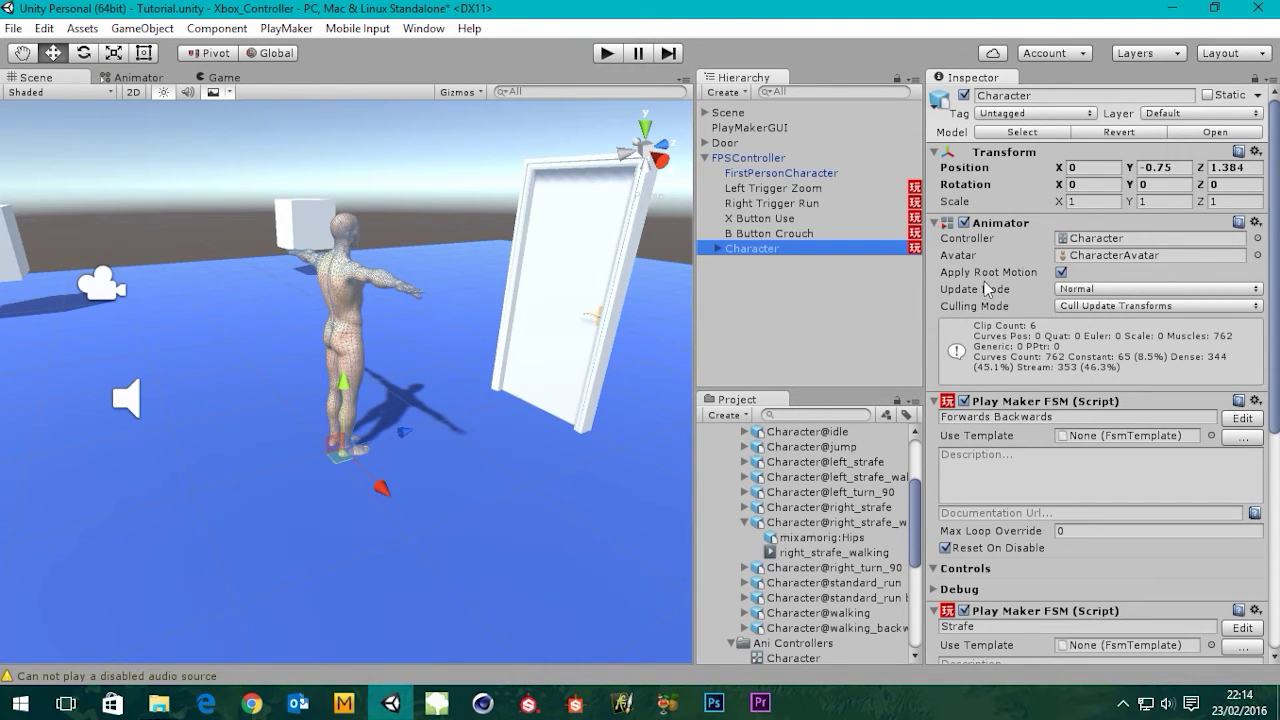
click(1076, 290)
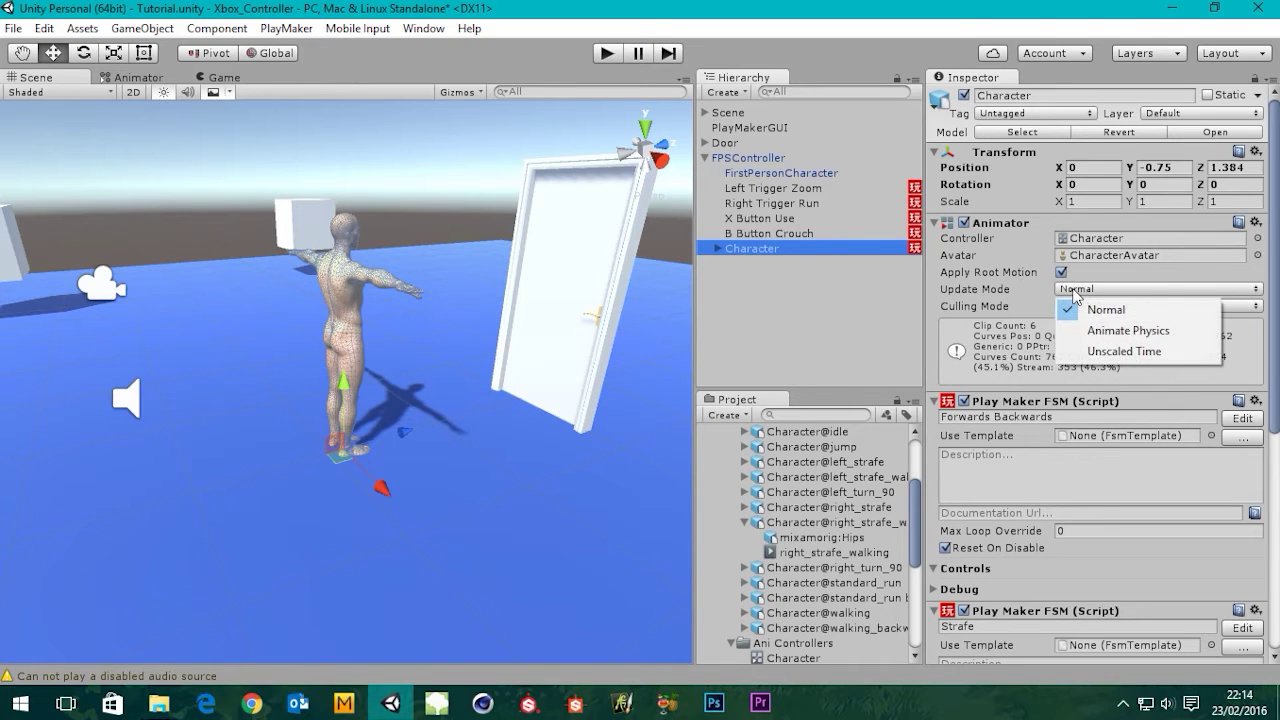
click(1061, 273)
click(1061, 273)
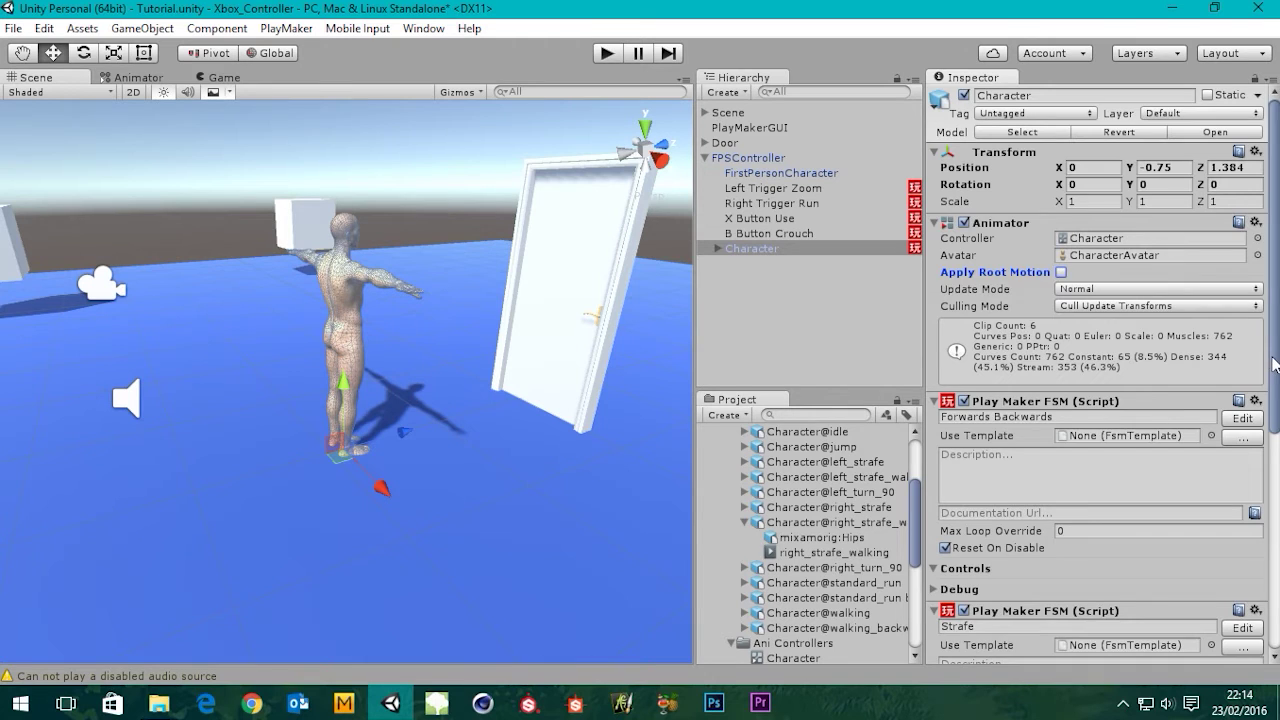
mouse_move(1273, 357)
mouse_down()
mouse_move(1275, 585)
mouse_move(1275, 350)
mouse_up()
Test the character's movement in play mode with root motion disabled, stop the game, and view the wider scene around the character.
click(607, 55)
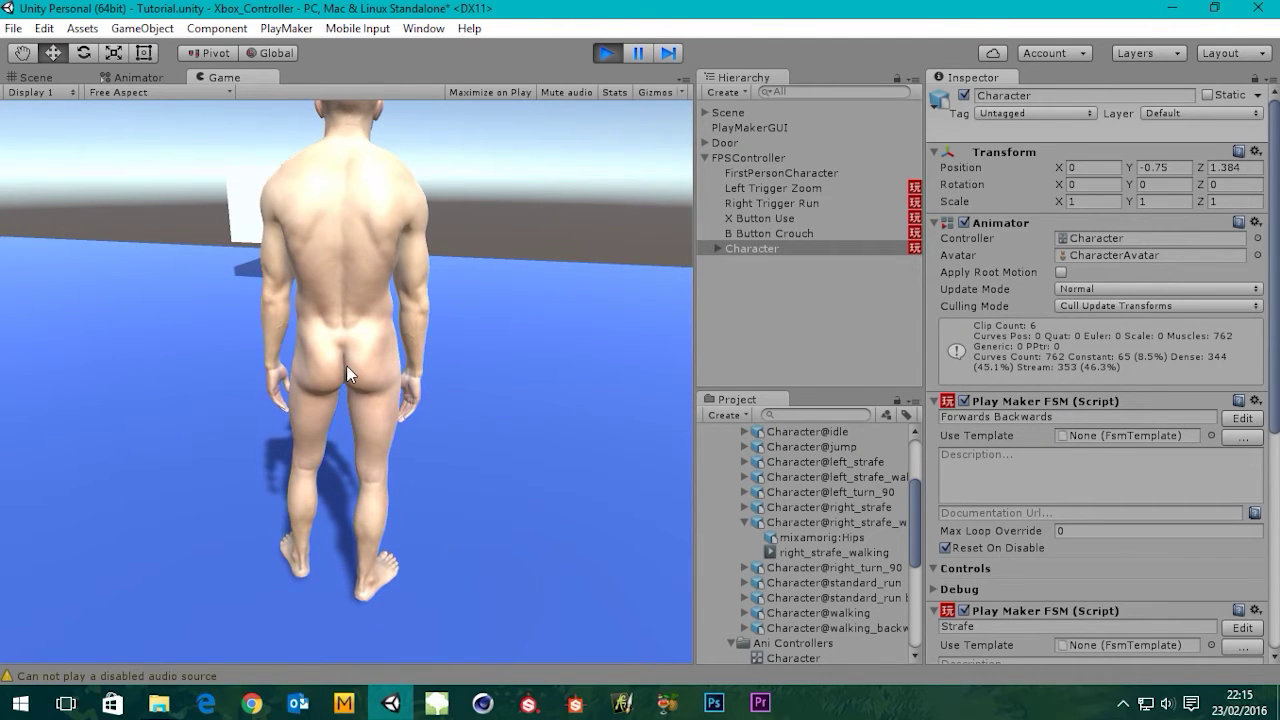
click(606, 53)
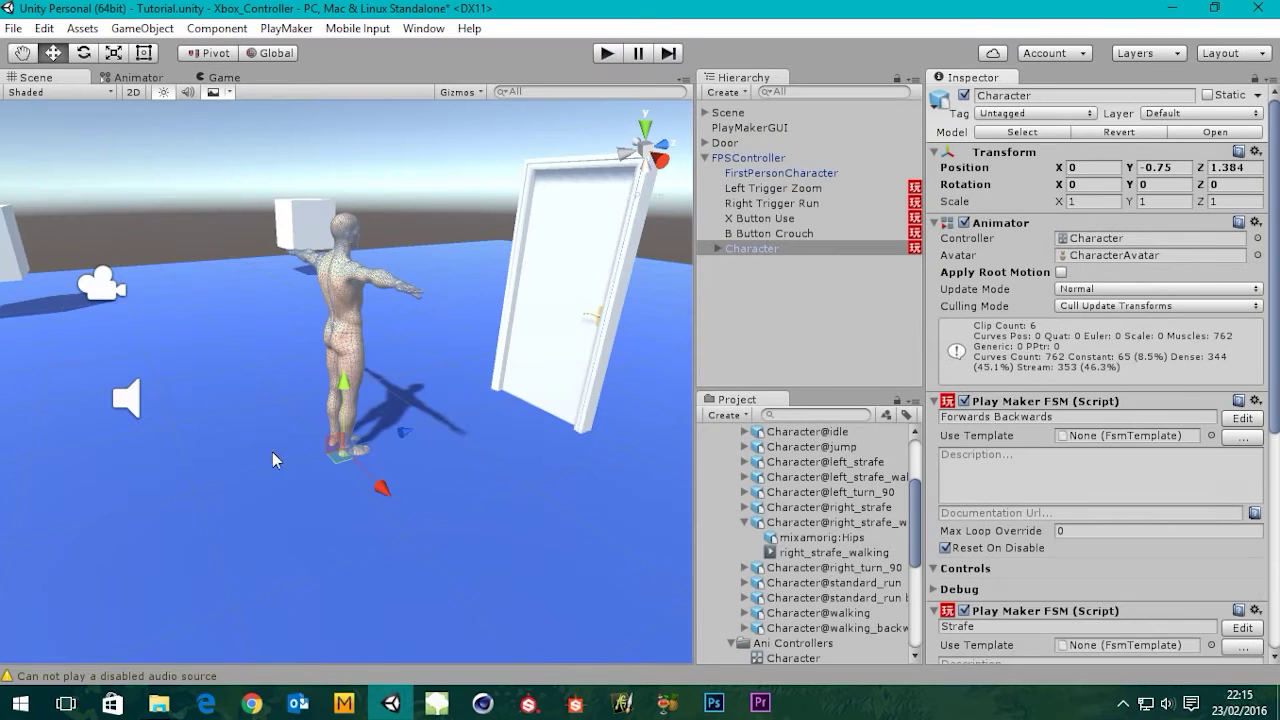
scroll(276, 459, down, 5)
alt+drag(444, 455, 349, 468)
middle_drag(452, 459, 491, 450)
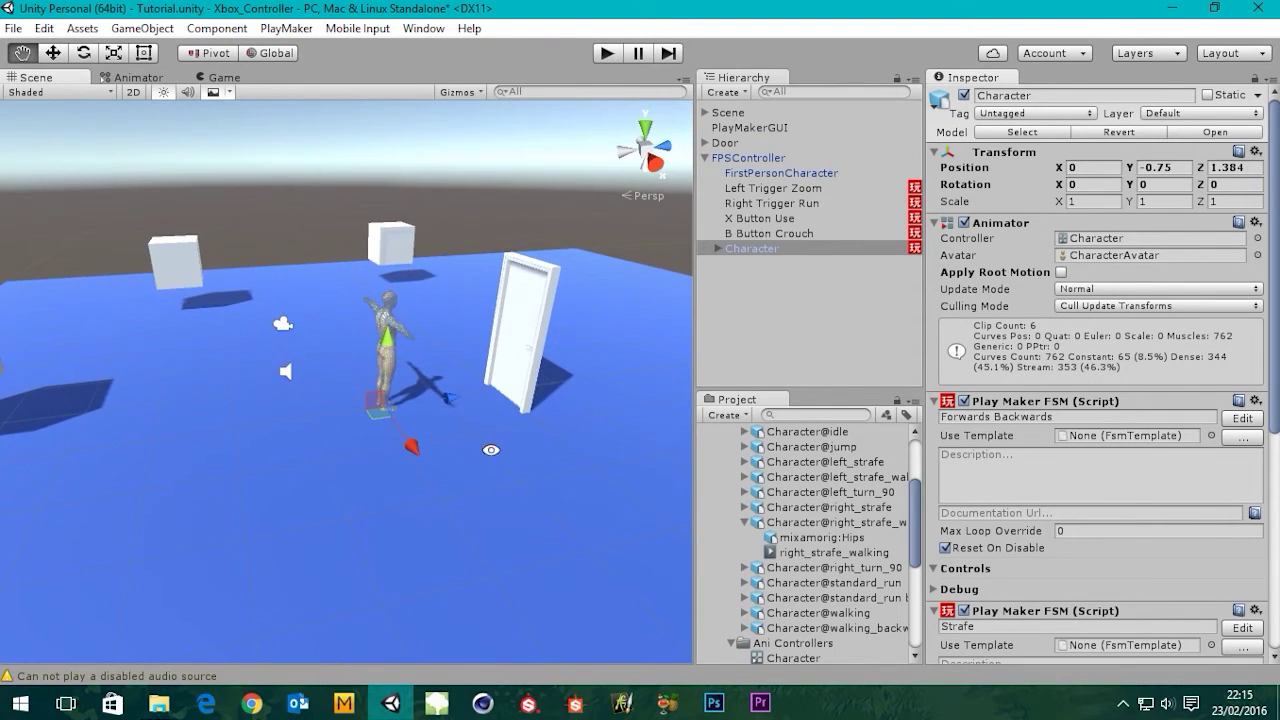
Switch to File Explorer, paste UV_Grid_Lrg.jpg into the project's Assets/#Imports/tex folder, and return to the #Imports assets in Unity.
mouse_move(158, 706)
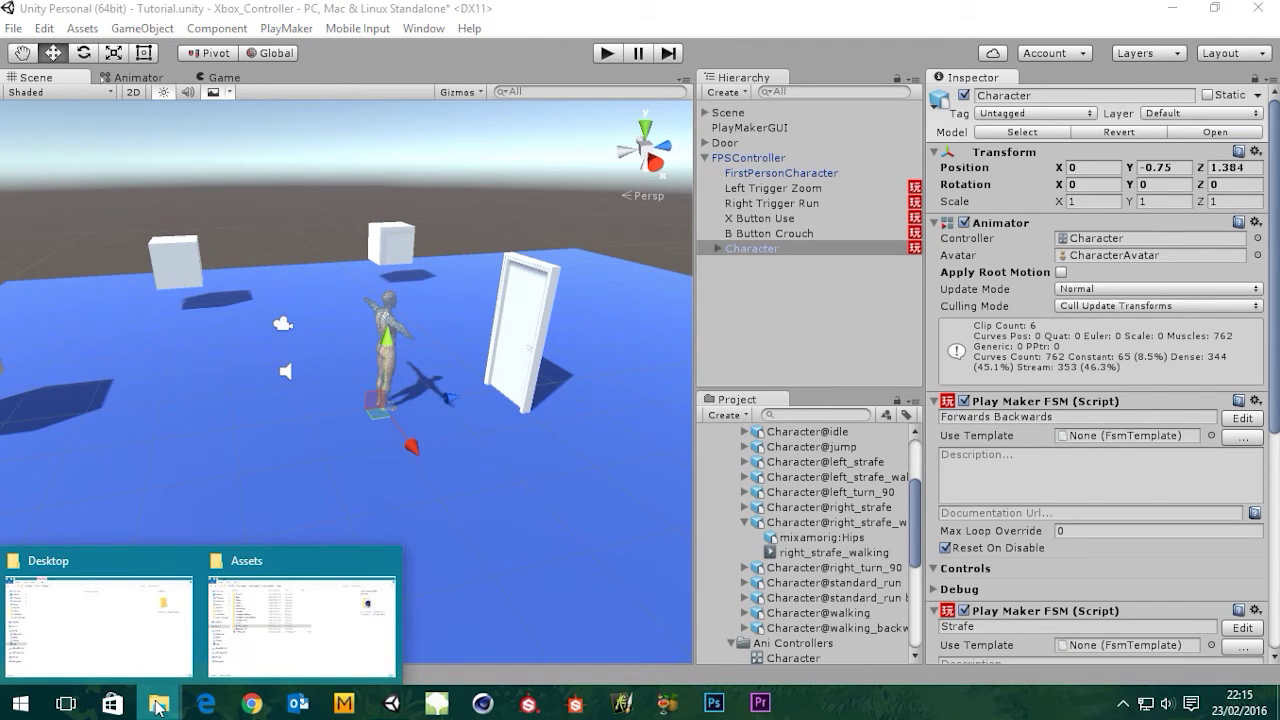
click(285, 648)
click(206, 117)
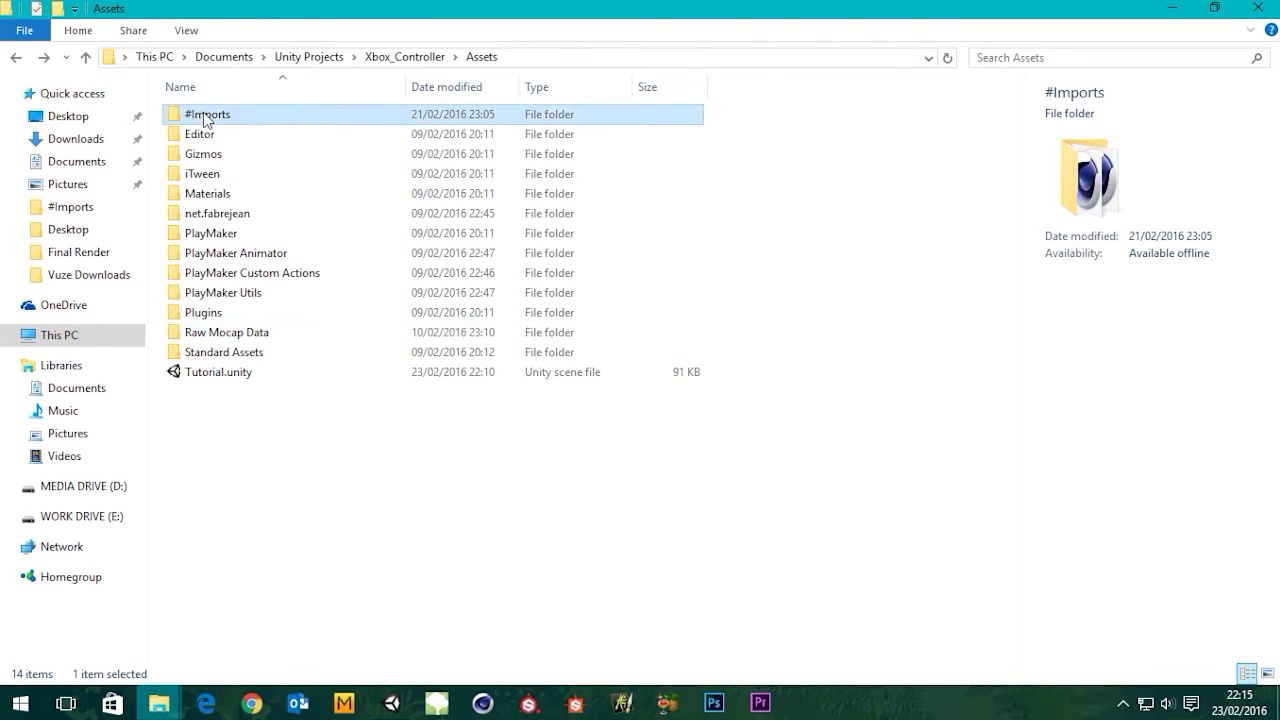
double_click(206, 117)
double_click(189, 152)
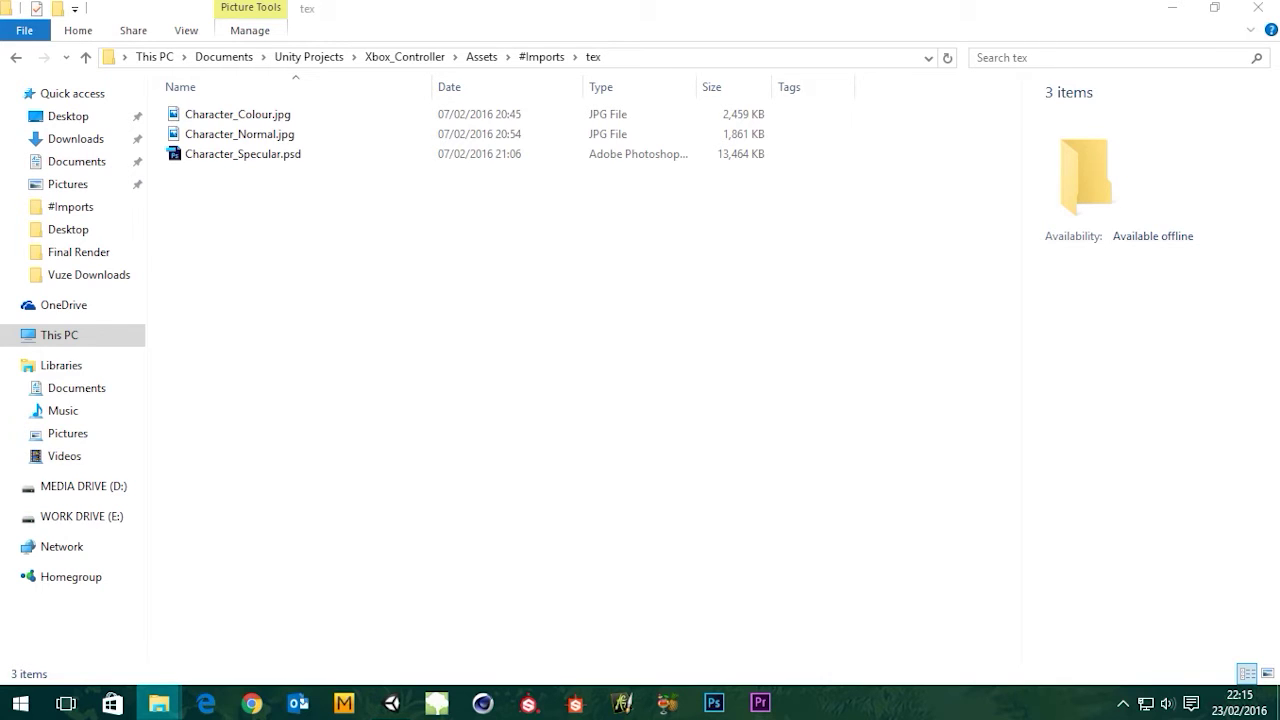
click(268, 312)
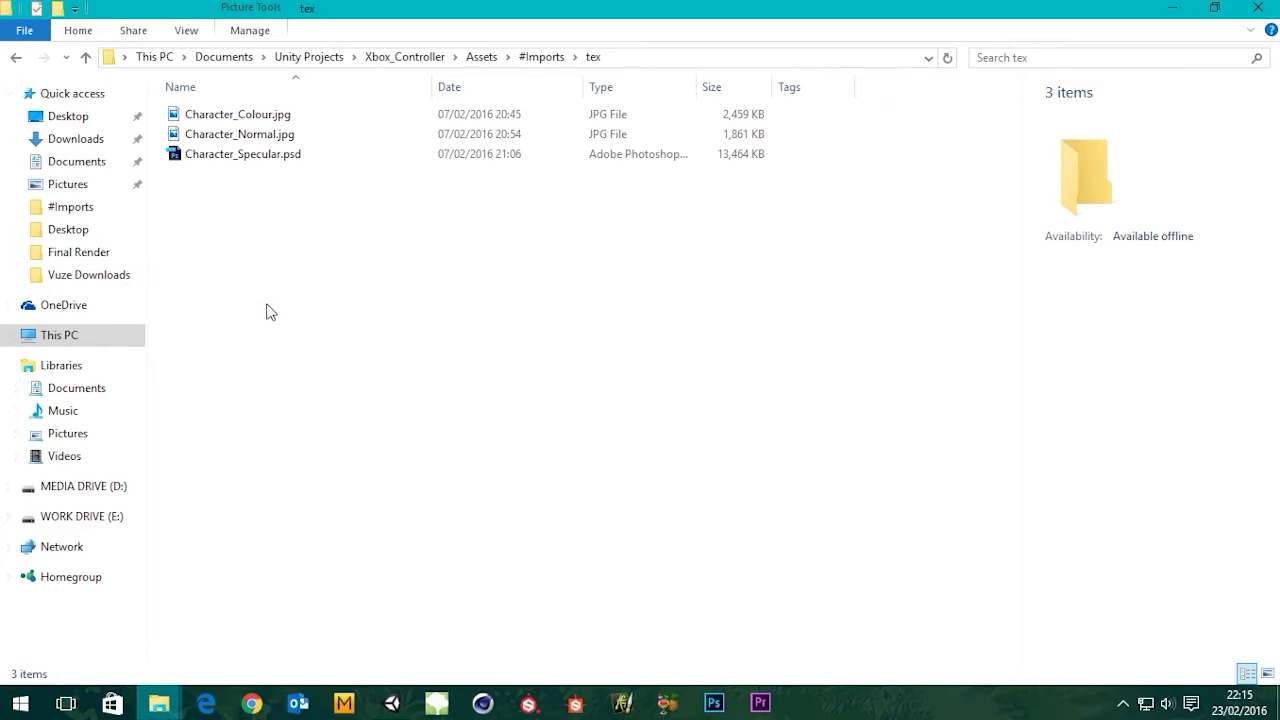
key(ctrl+v)
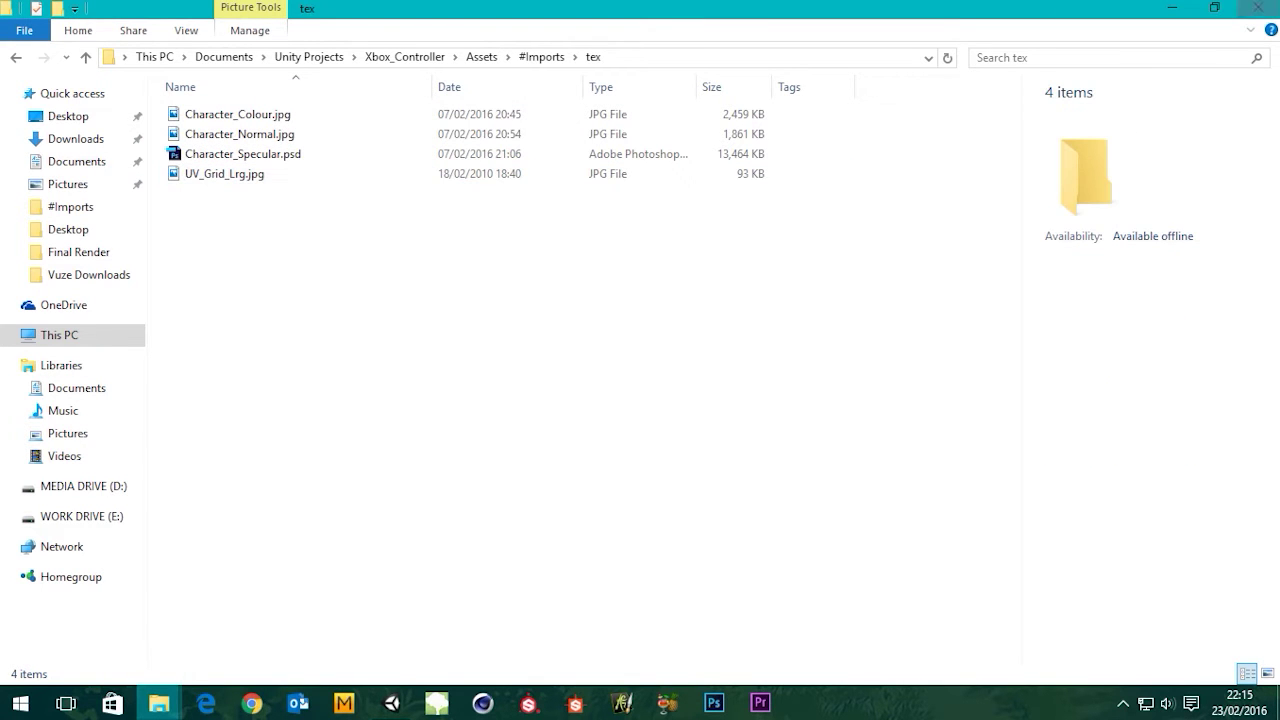
click(1184, 12)
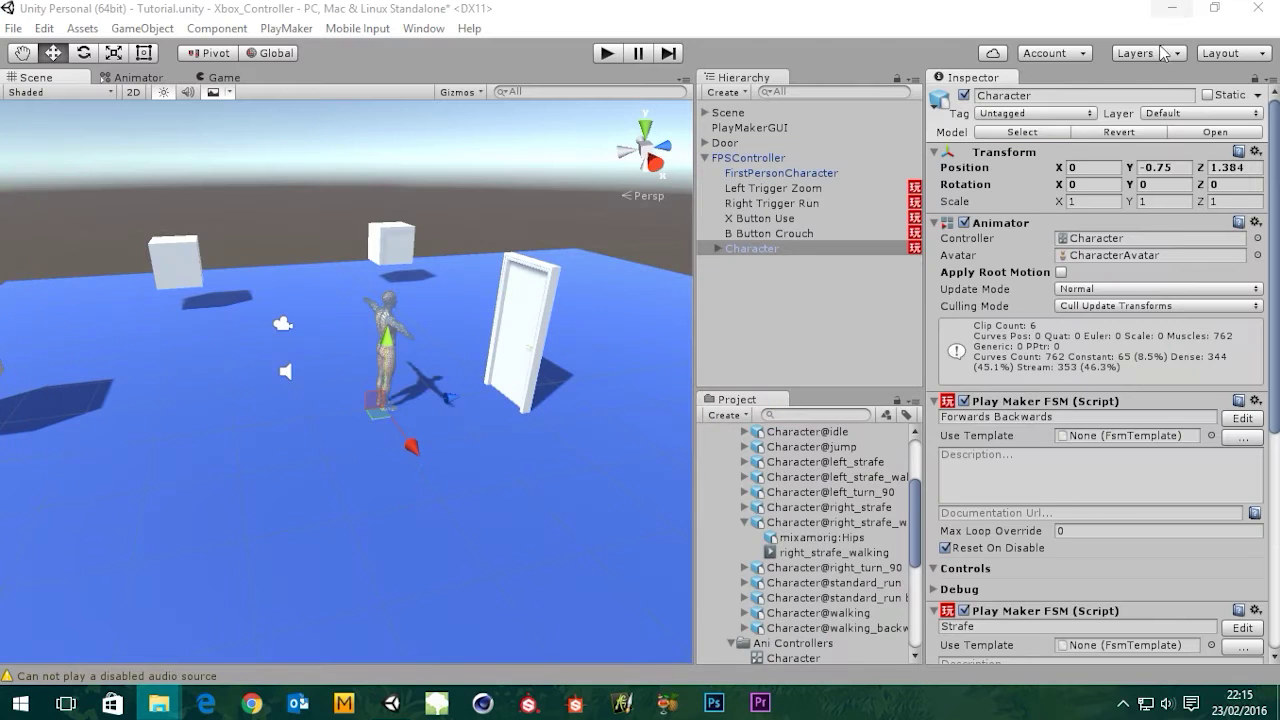
scroll(820, 522, up, 3)
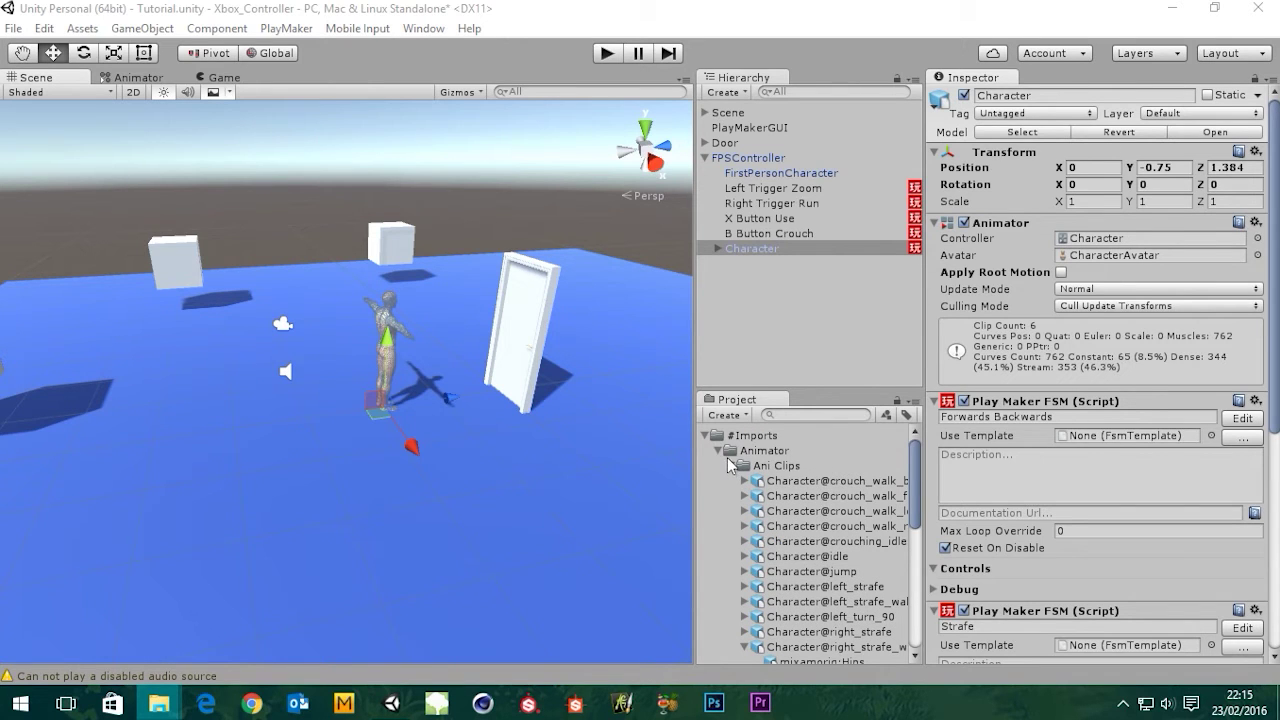
Assign the UV_Grid_Lrg texture from the tex folder to the Albedo map of the Floor's material.
click(729, 465)
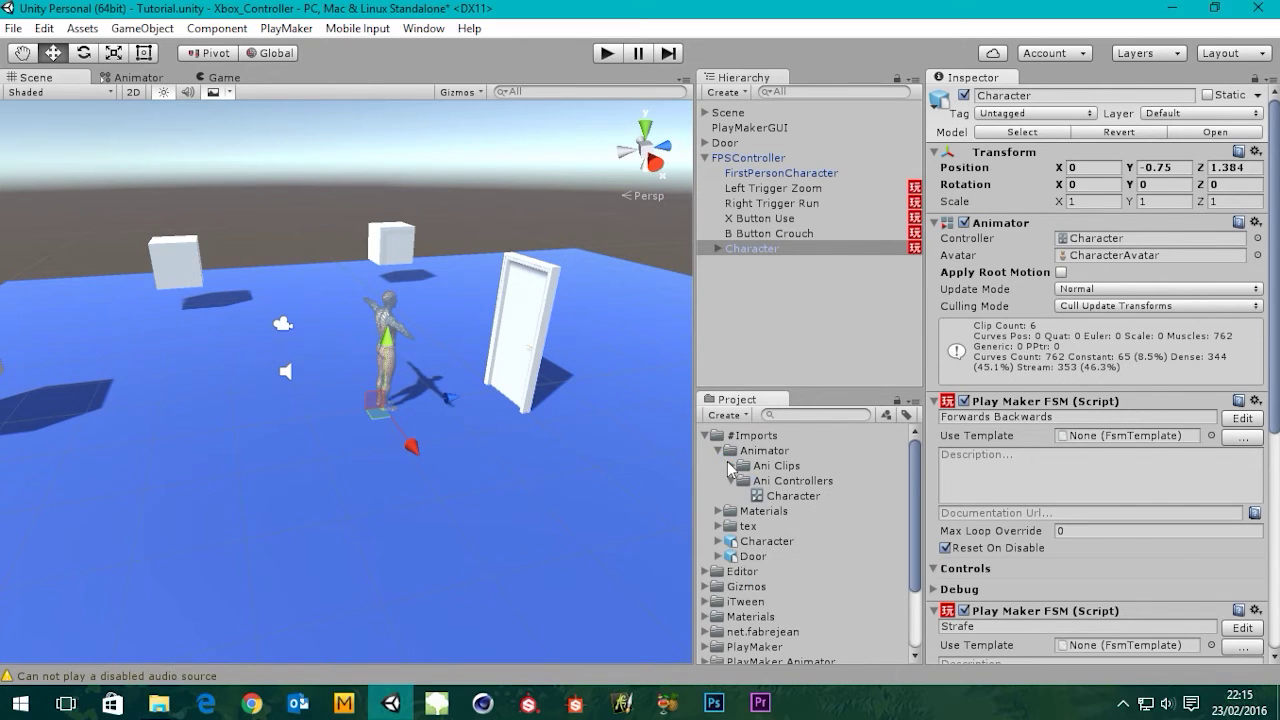
click(718, 451)
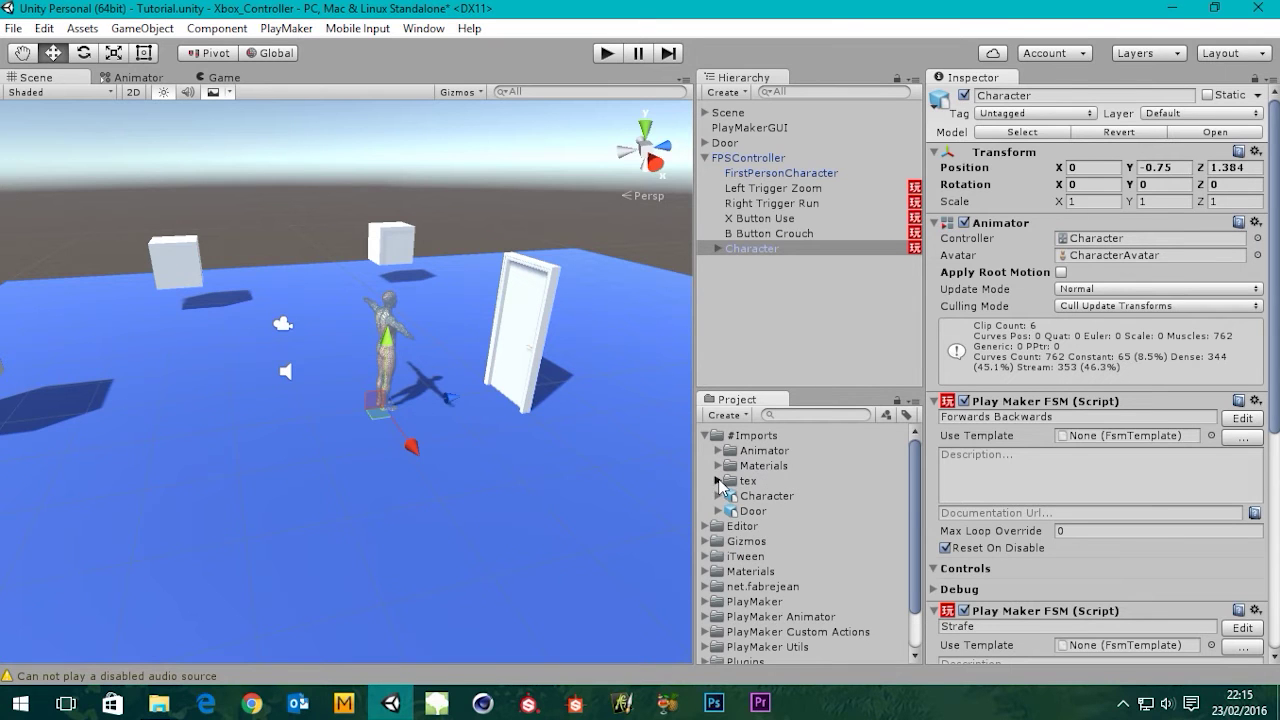
click(718, 481)
click(538, 506)
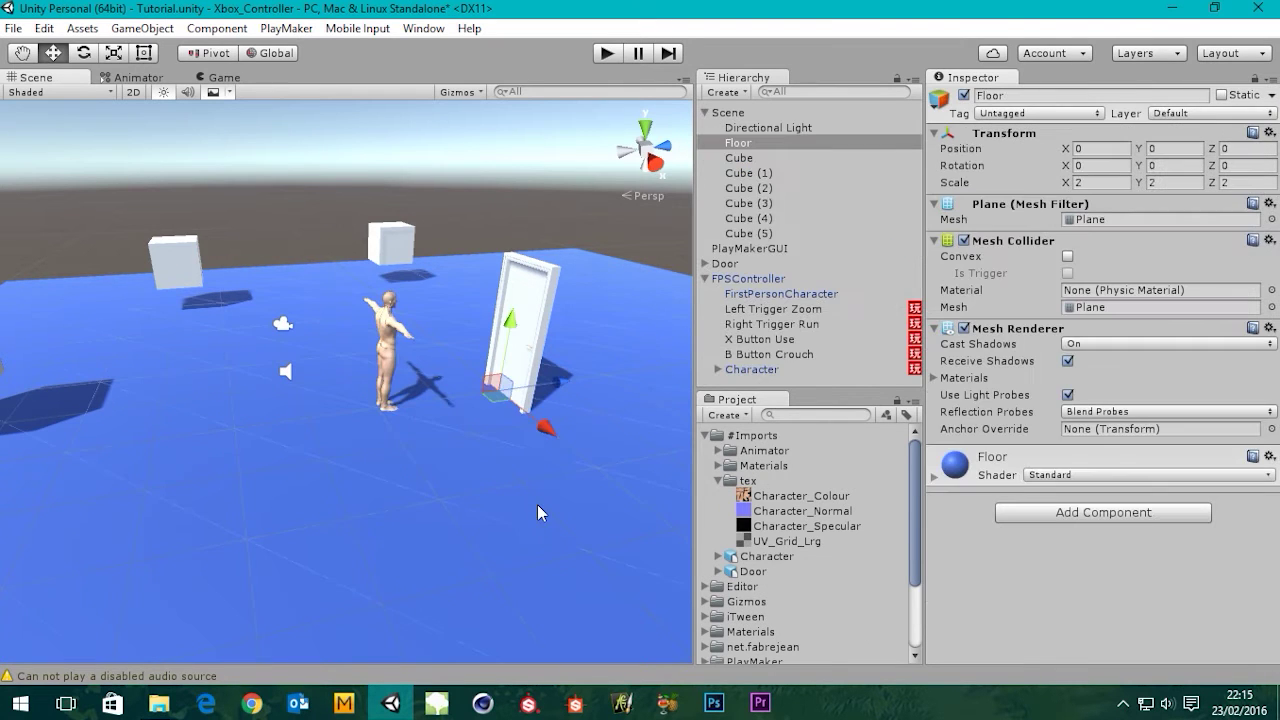
click(934, 479)
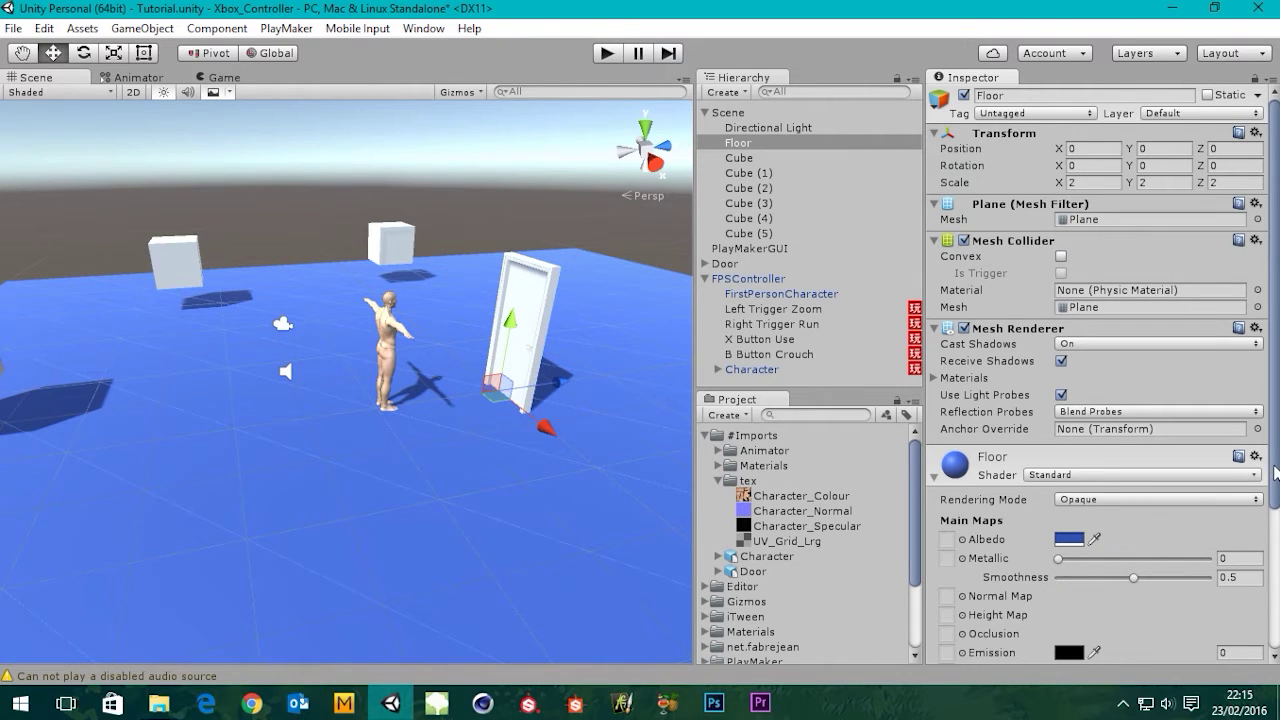
drag(1275, 470, 1273, 531)
drag(786, 545, 951, 452)
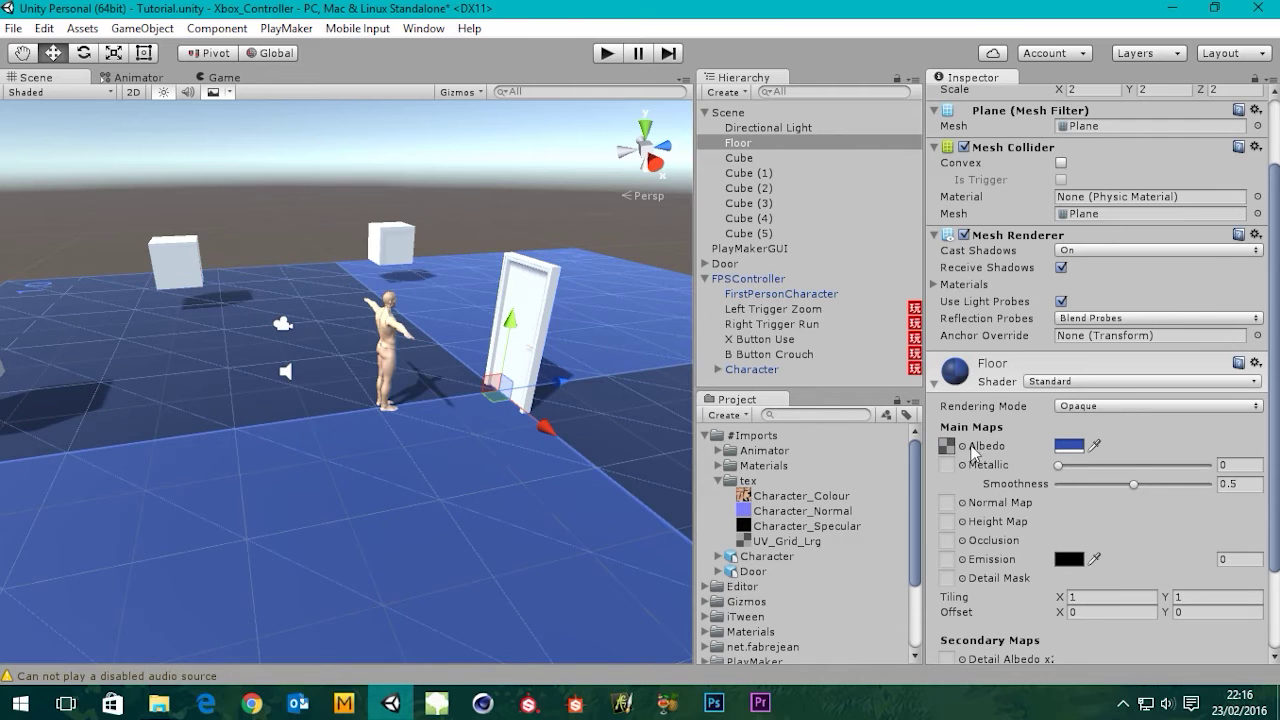
Set the Floor material's albedo colour to white (FFFFFFFF).
click(1070, 446)
drag(647, 335, 540, 197)
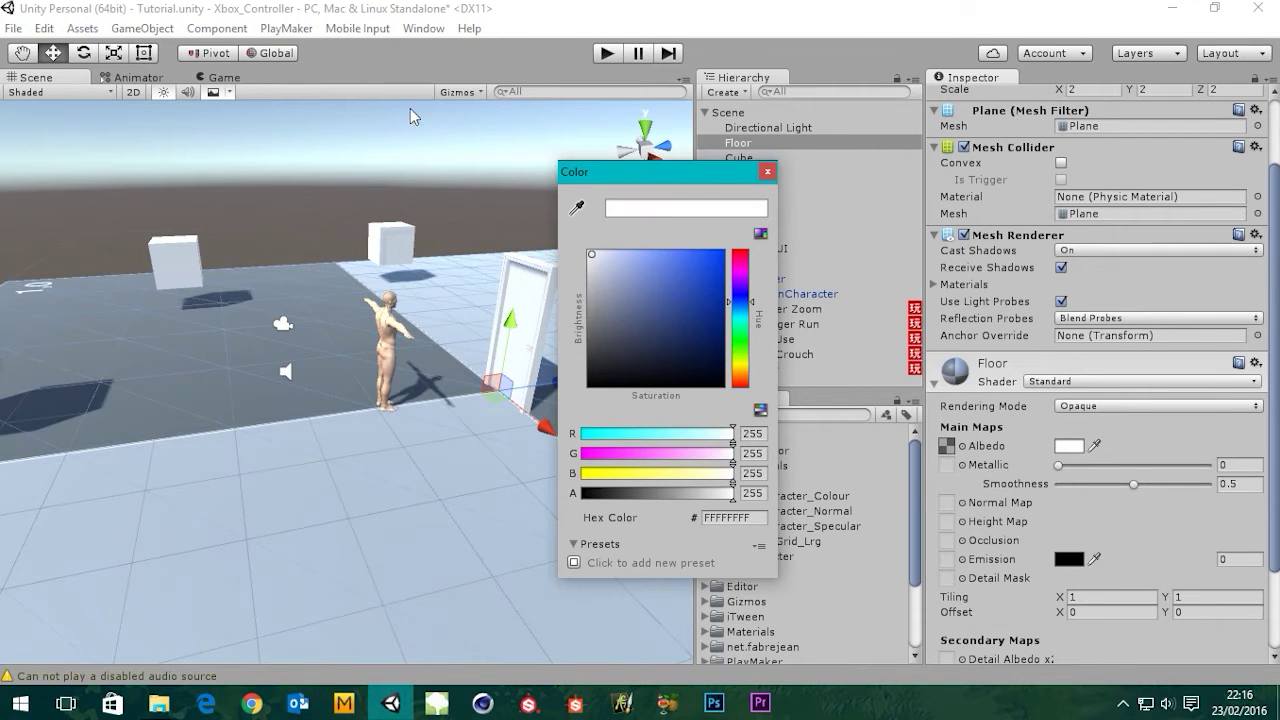
click(768, 173)
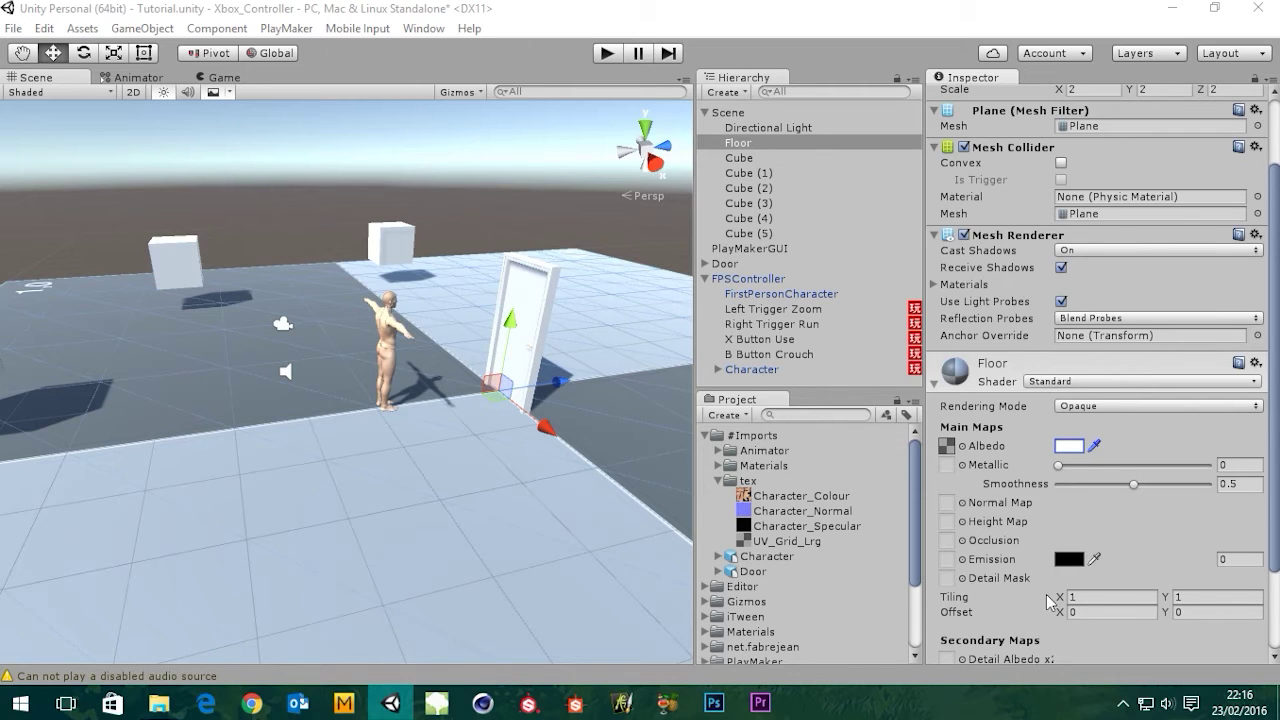
Set the Floor material's main map tiling to 15 in both X and Y.
click(1100, 597)
text(15)
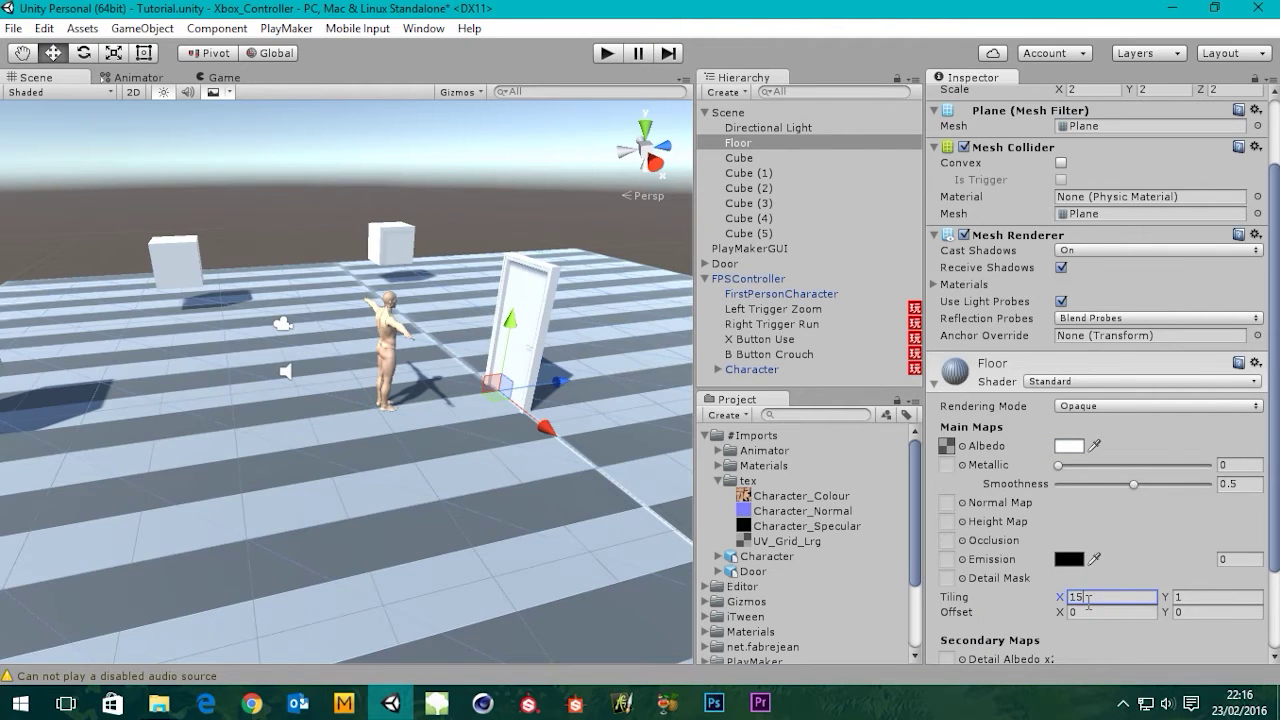
key(Tab)
text(15)
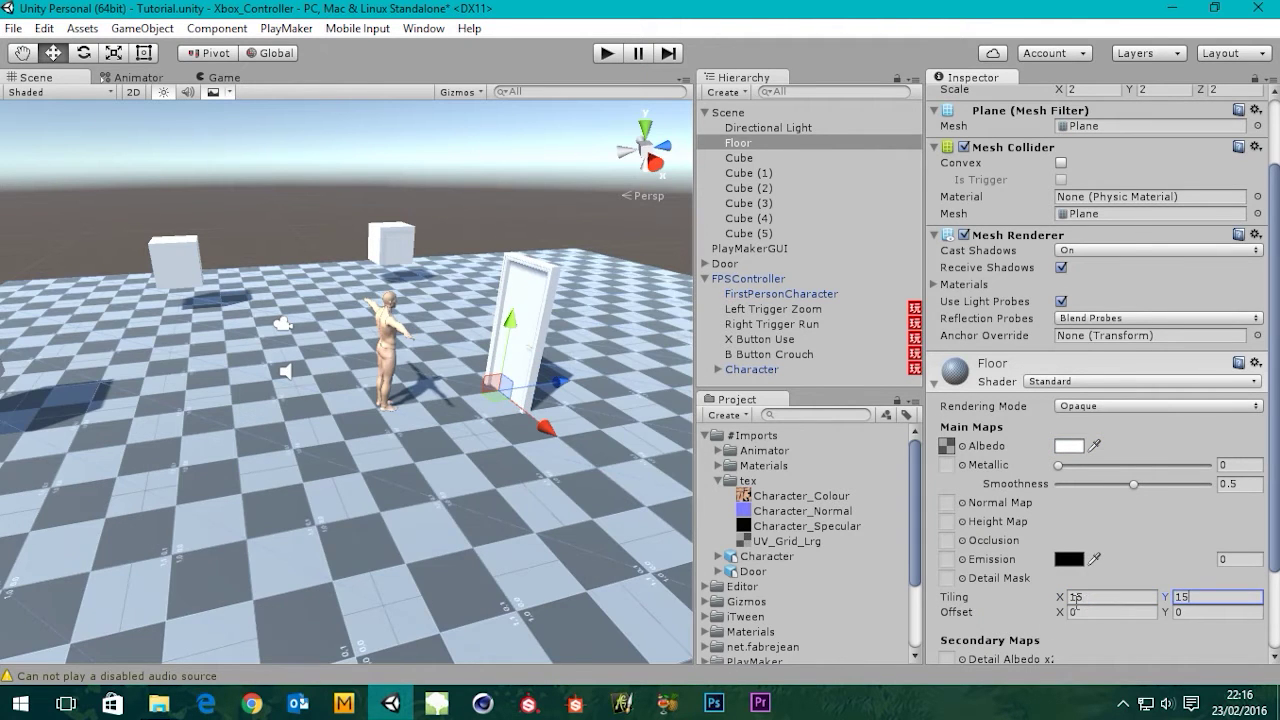
Play-test the character on the grid floor, stop the game, and select the Walk blend tree in the Animator.
click(610, 55)
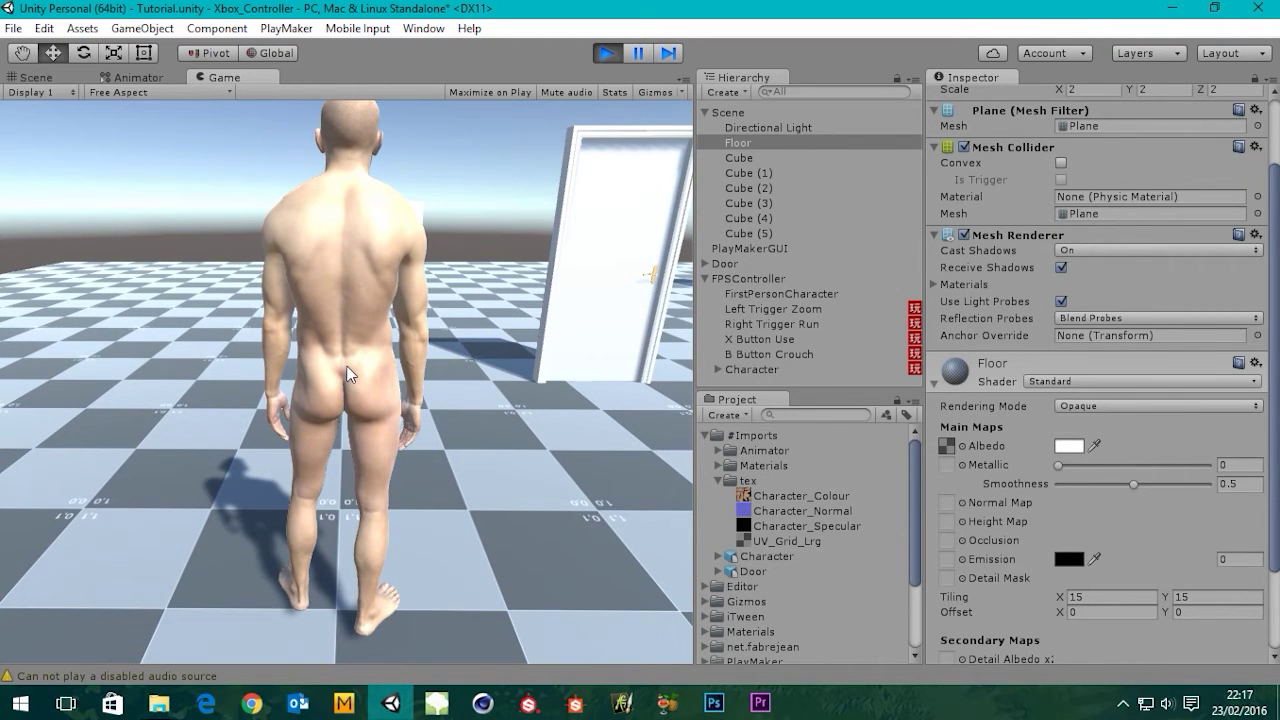
click(607, 53)
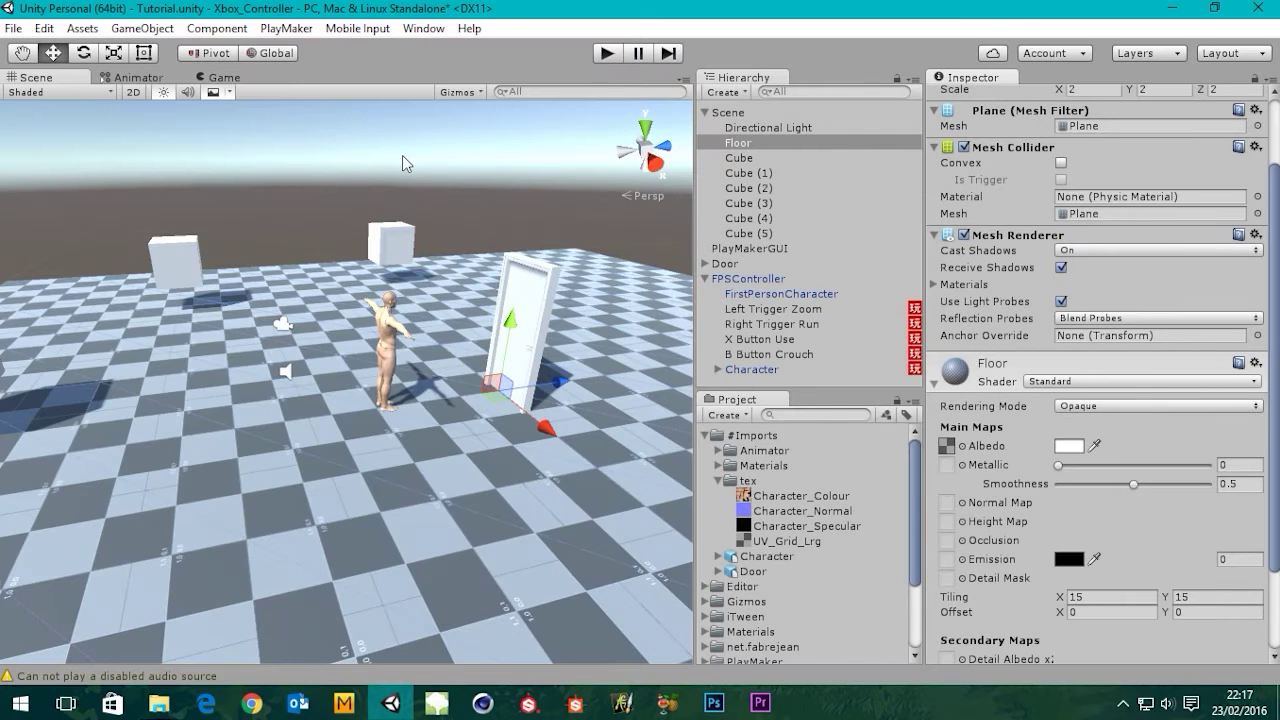
click(136, 78)
middle_drag(547, 374, 470, 298)
click(430, 270)
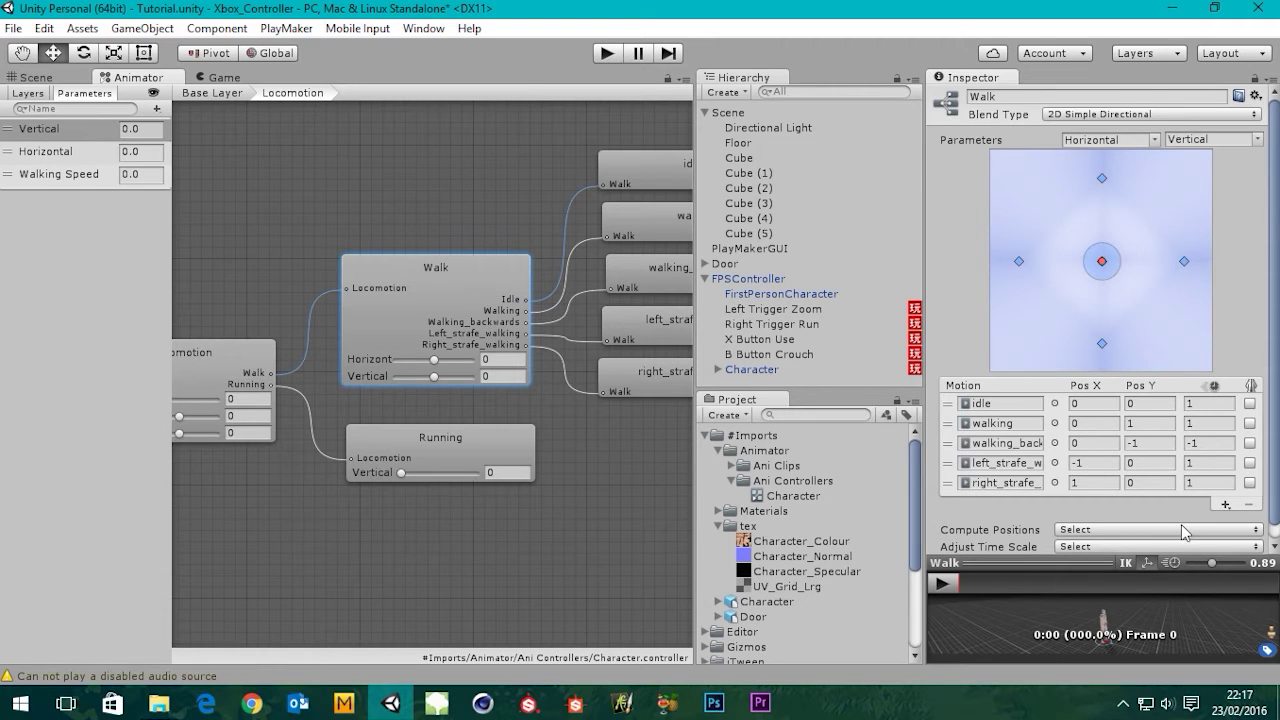
Adjust the Walk blend tree's time scale with Homogeneous Speed.
drag(1275, 408, 1274, 468)
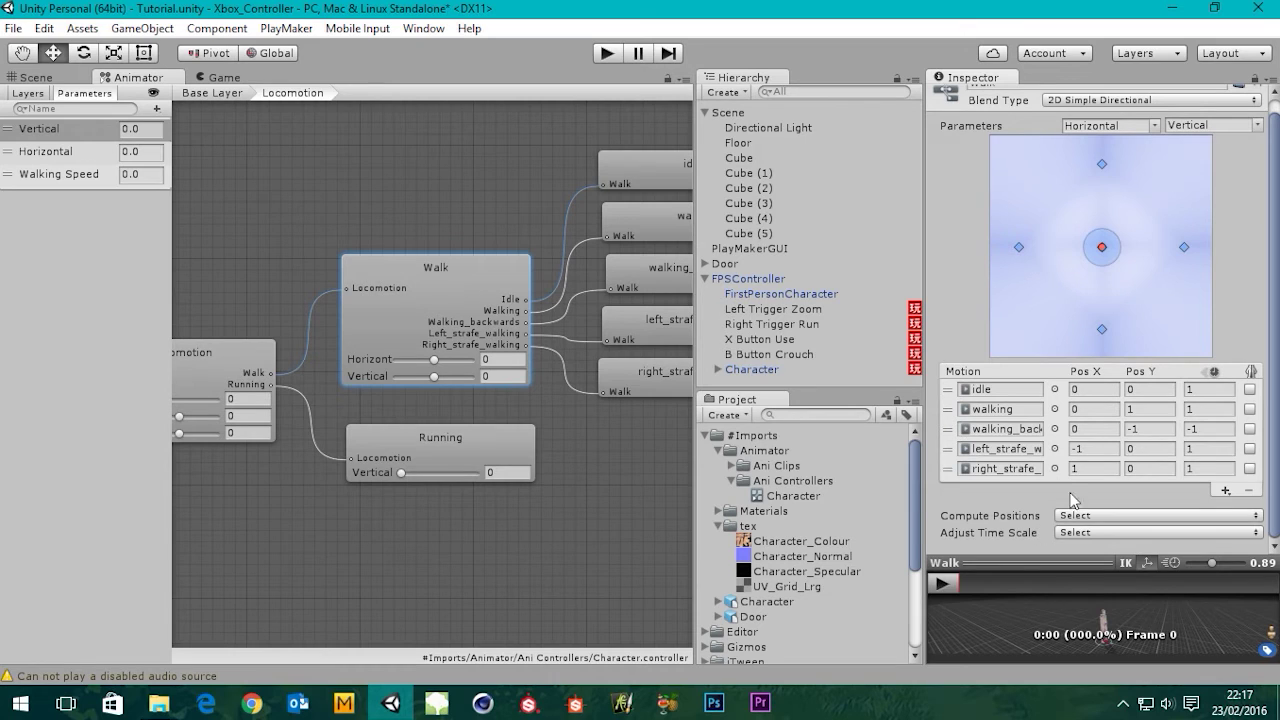
click(1075, 533)
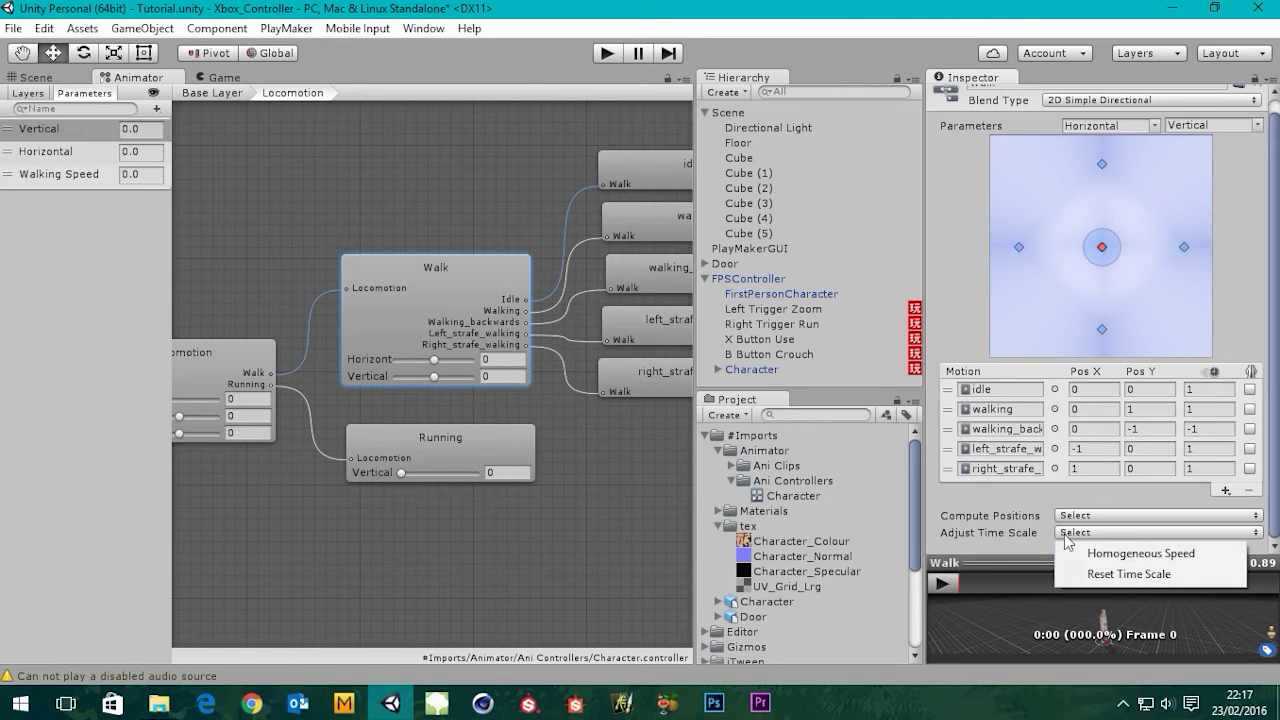
click(836, 3)
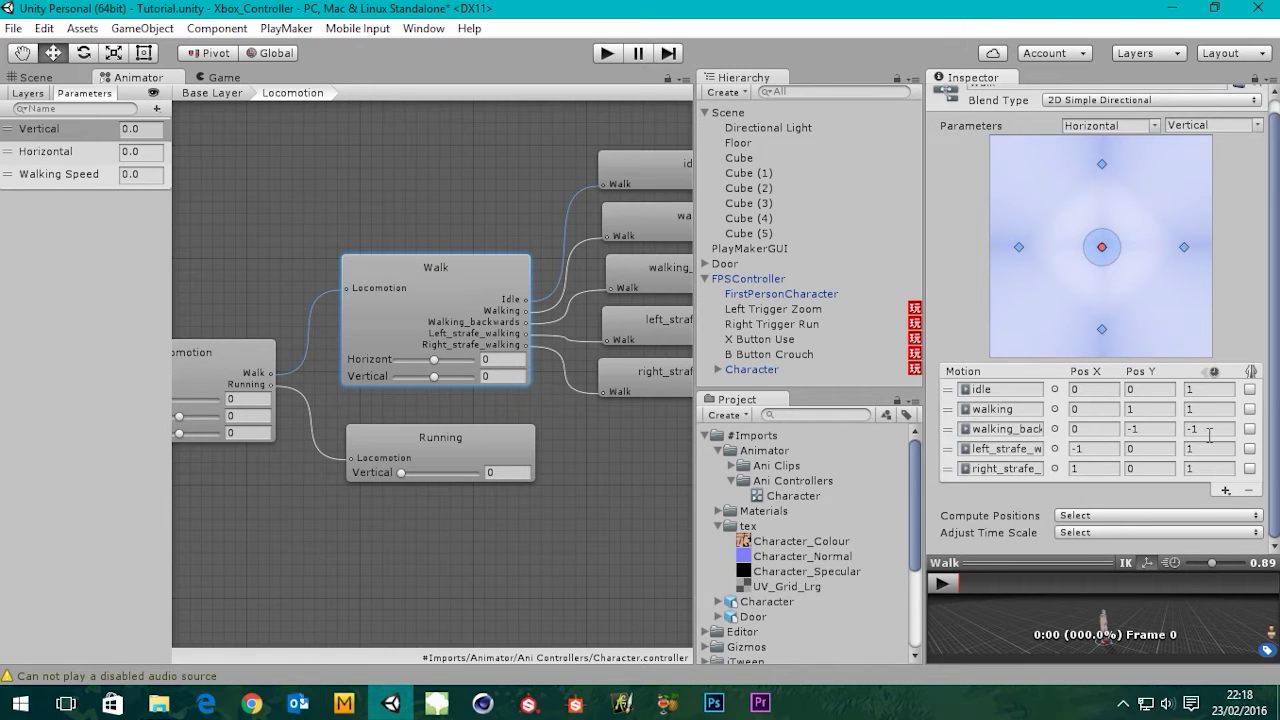
click(1084, 533)
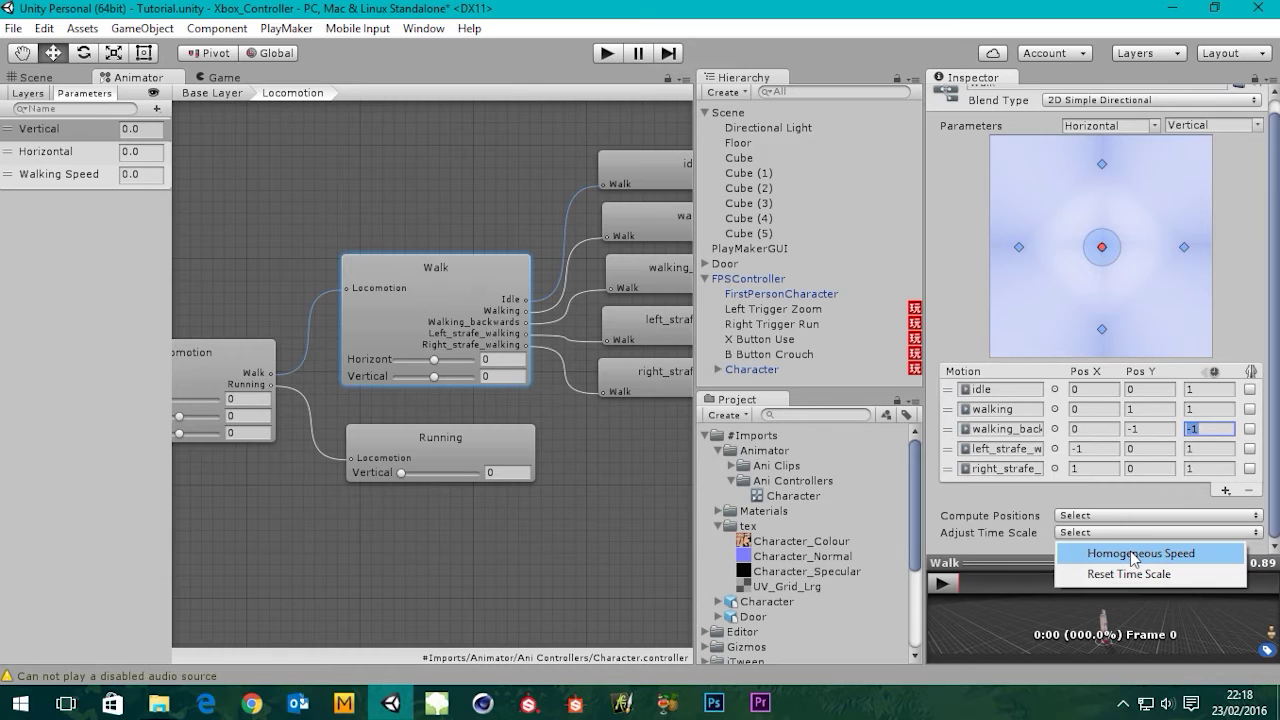
click(1133, 555)
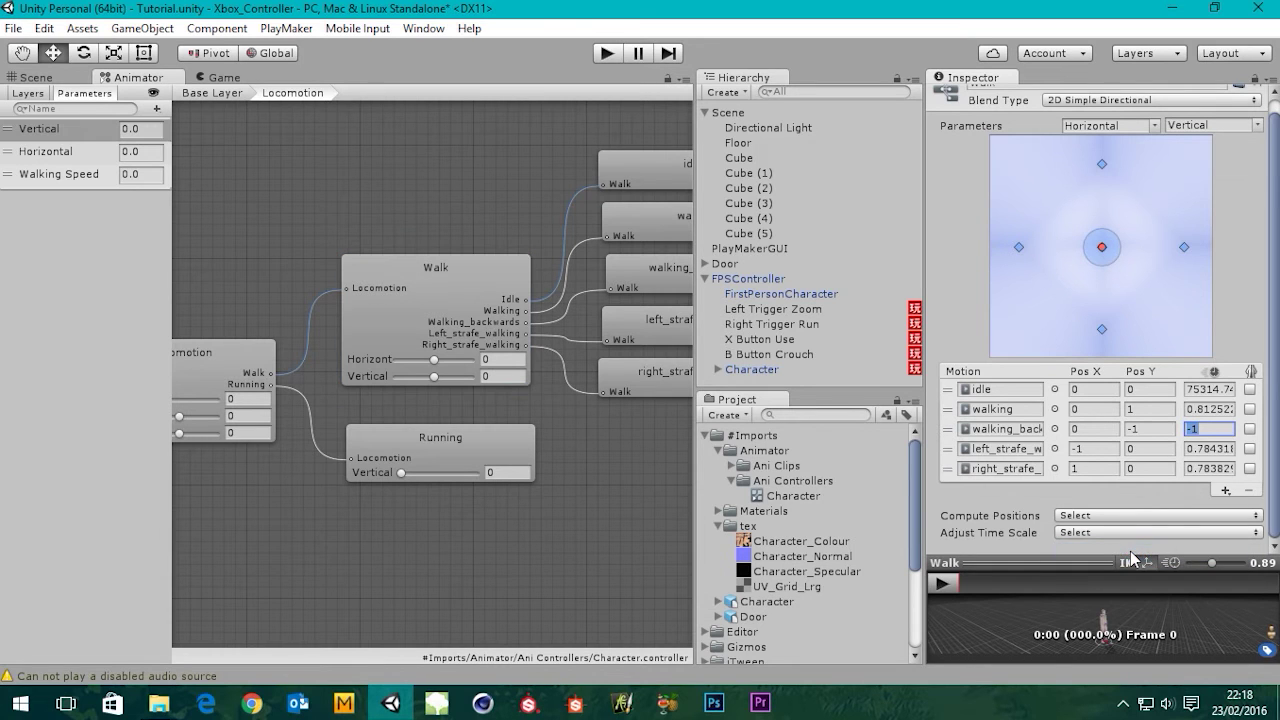
Recompute the walking_backwards motion's homogeneous speed and make it negative, at -0.8207.
click(1206, 429)
click(1089, 514)
click(1213, 428)
click(1093, 532)
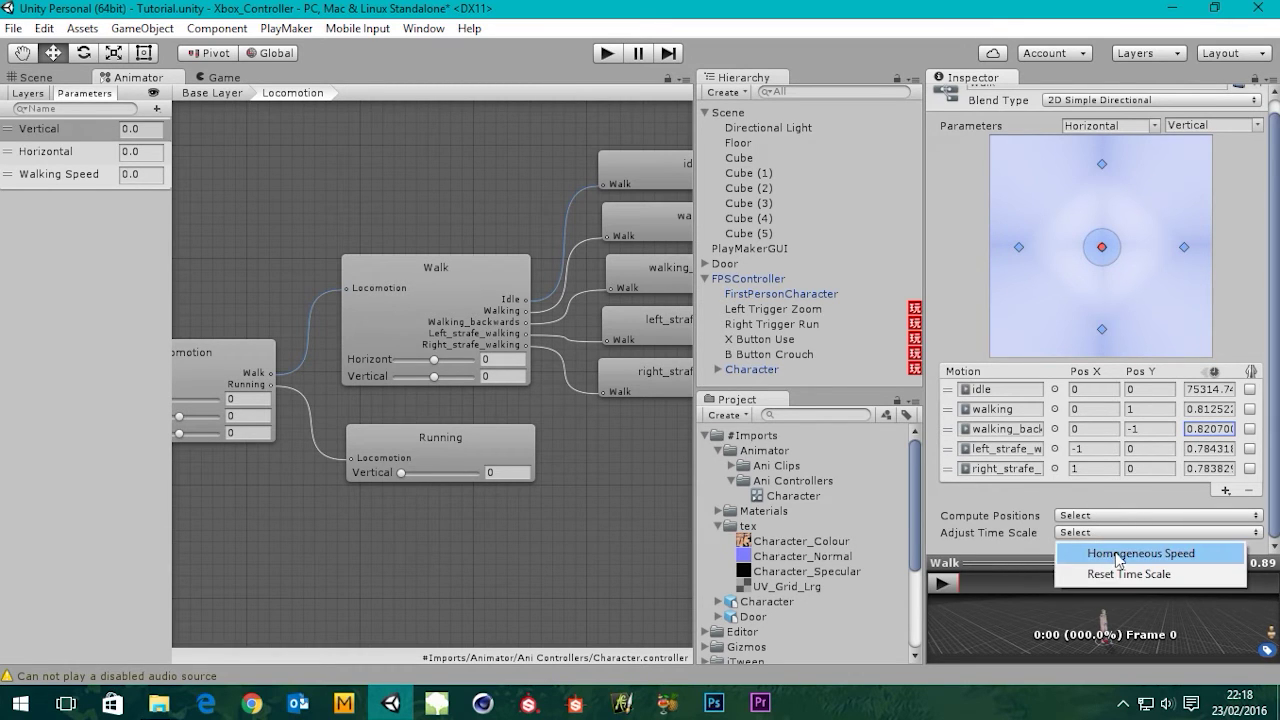
click(1117, 555)
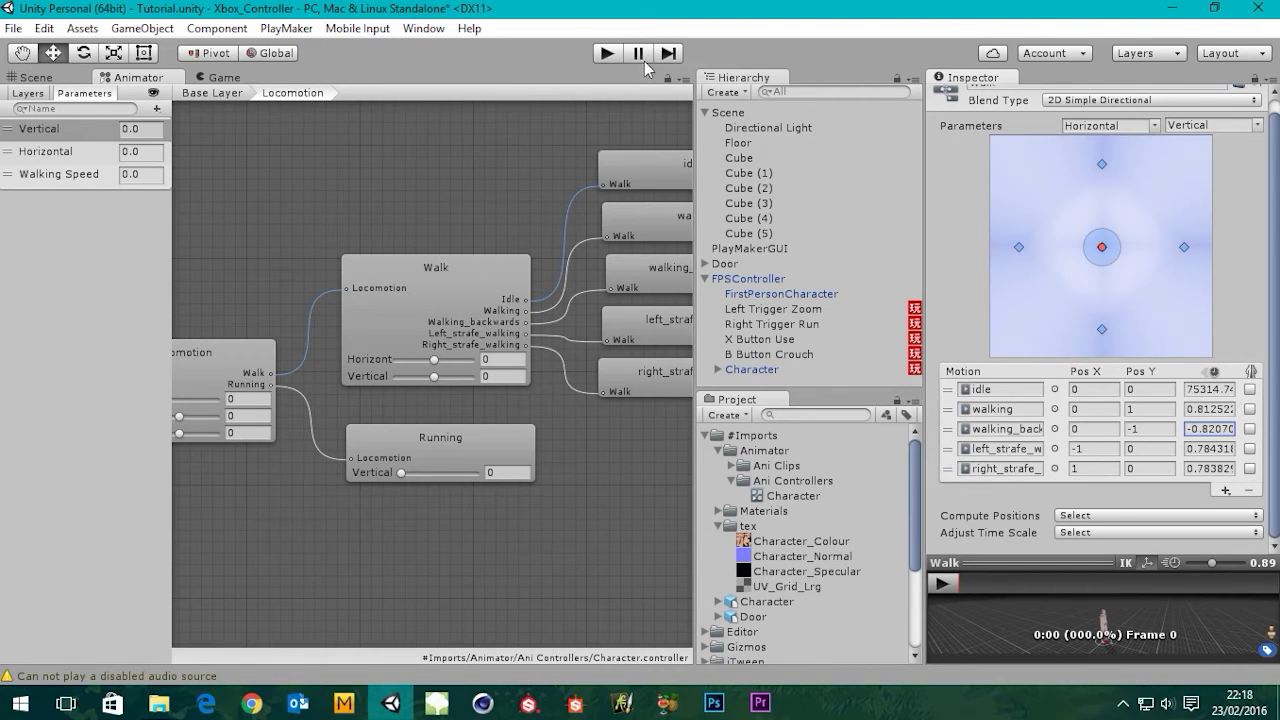
Play-test the character with the adjusted motion speeds, stop the game, and return to the Walk blend tree.
click(607, 54)
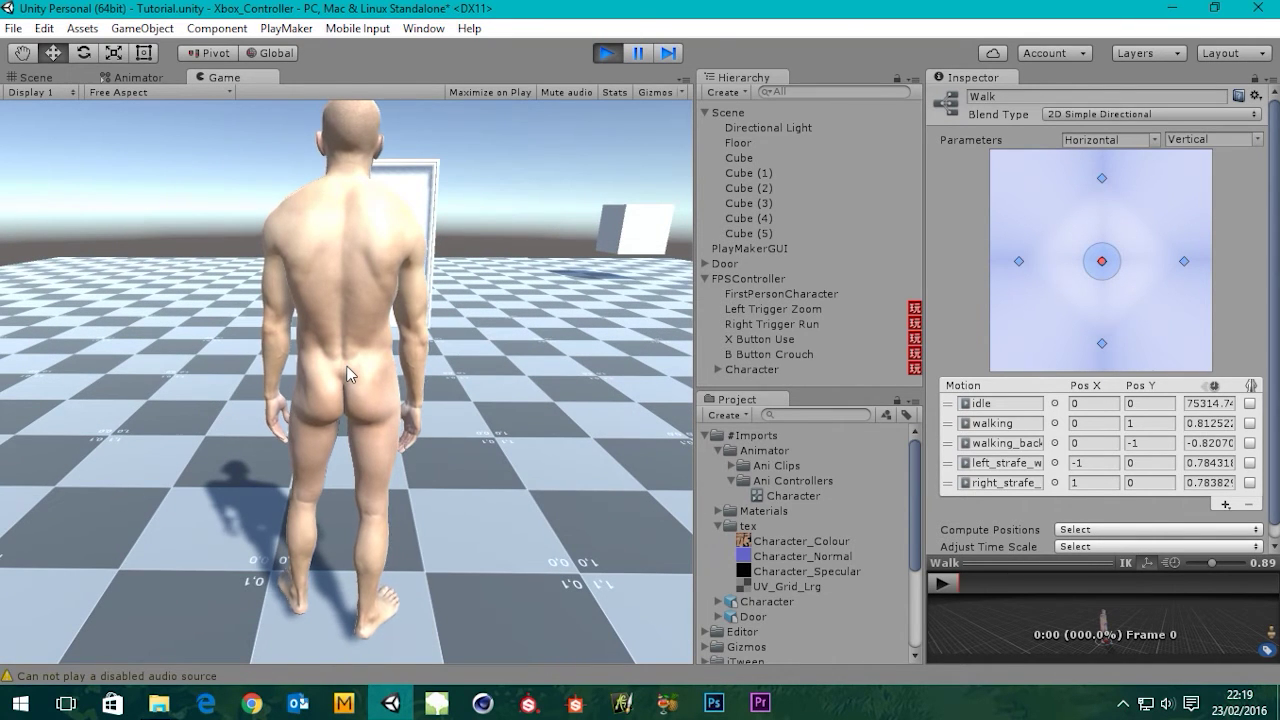
click(606, 53)
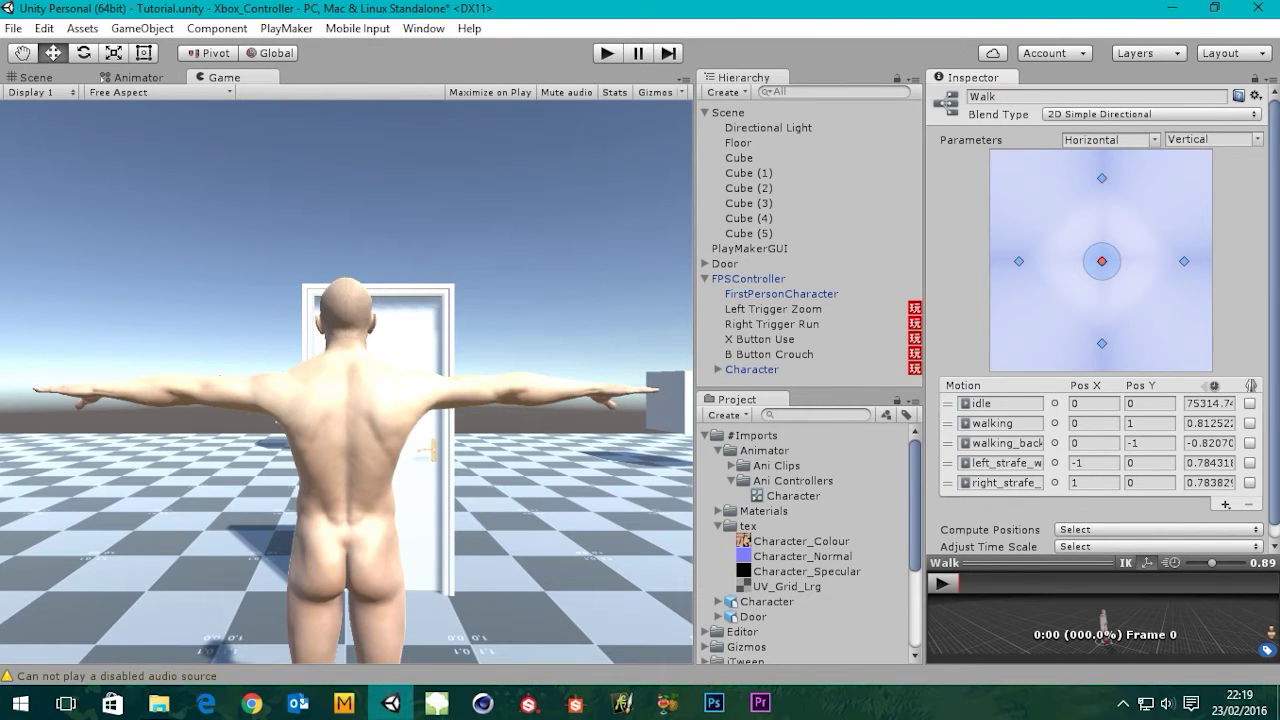
click(127, 78)
click(460, 309)
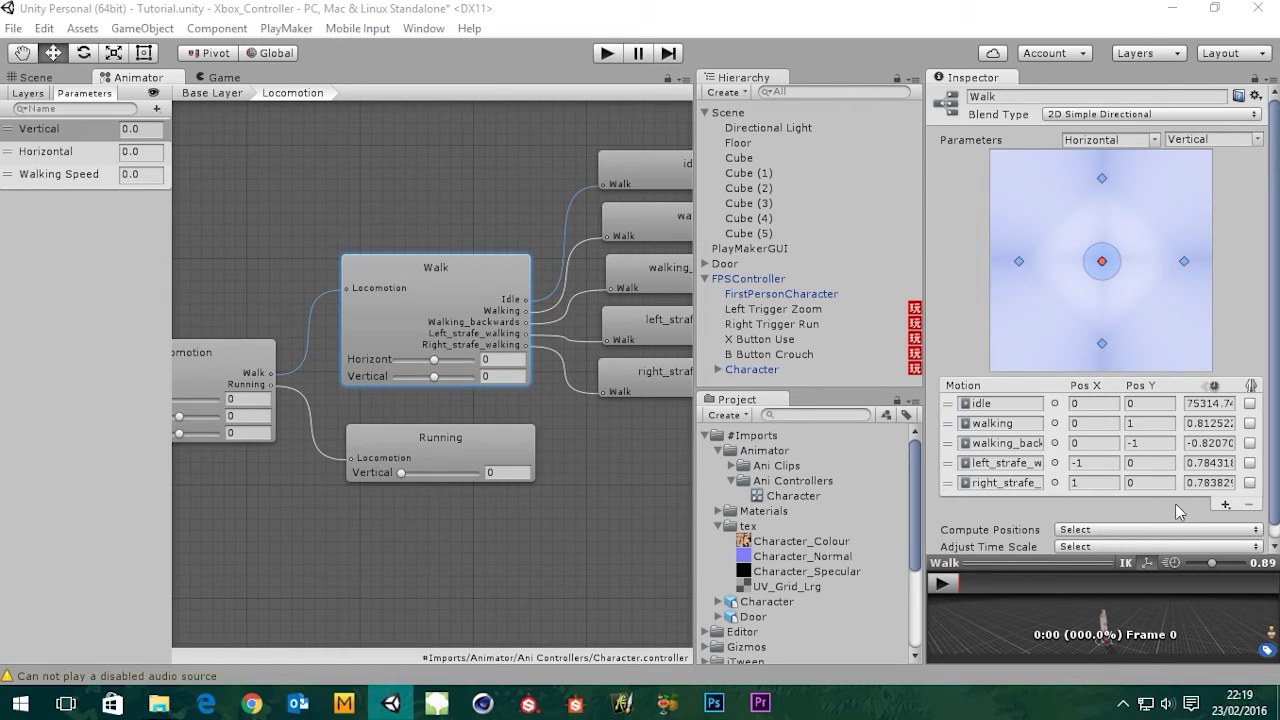
Examine the animation import settings of the walking_backwards and walking clips in the Ani Clips folder.
click(730, 466)
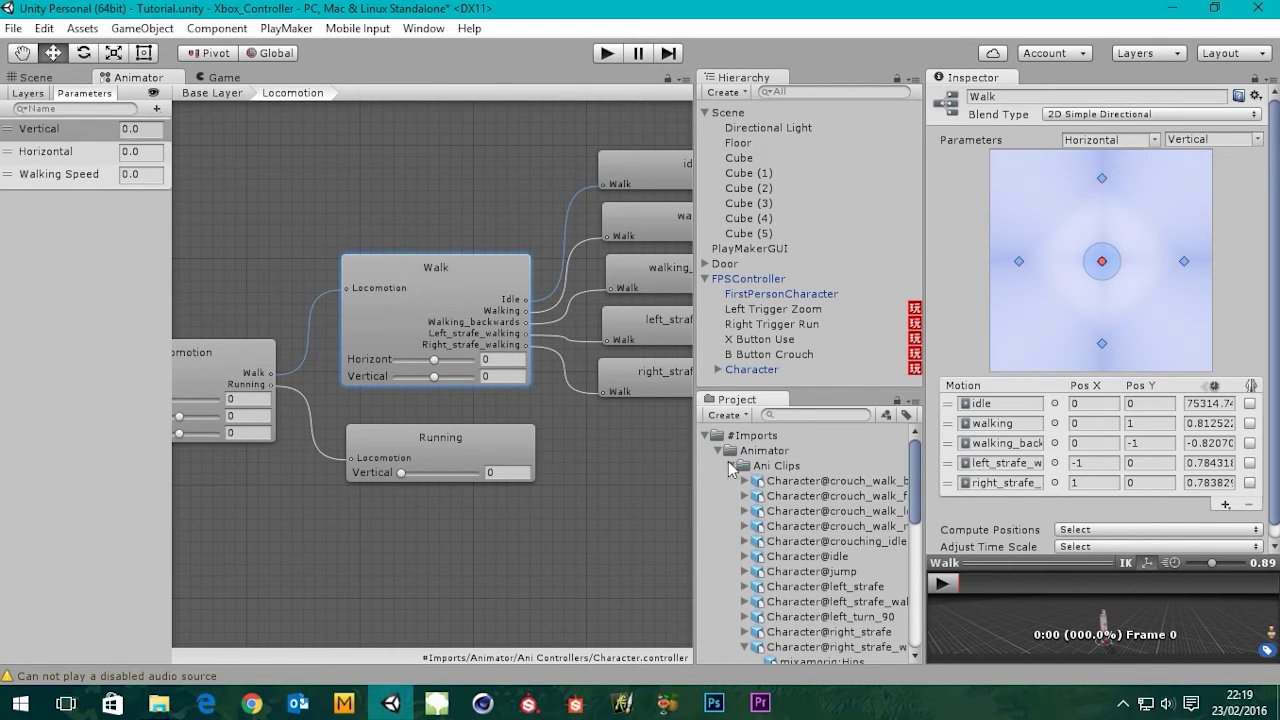
scroll(788, 530, down, 5)
scroll(792, 530, up, 3)
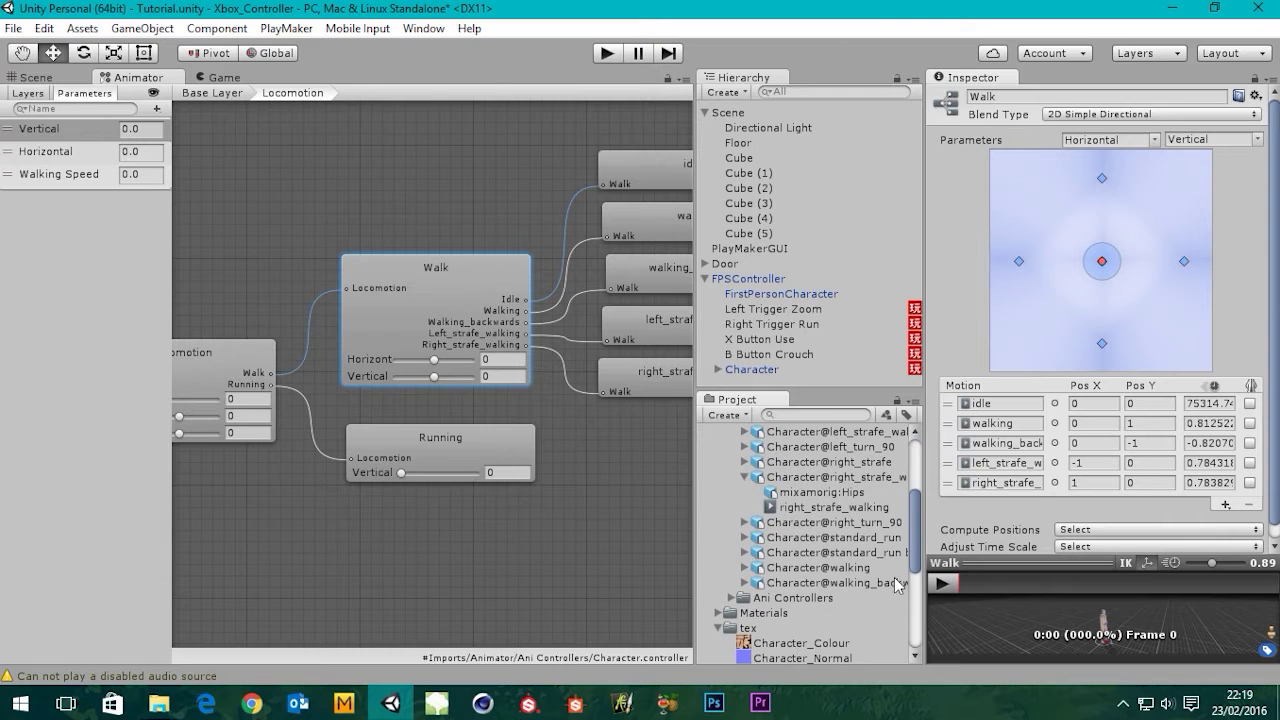
click(880, 582)
click(746, 582)
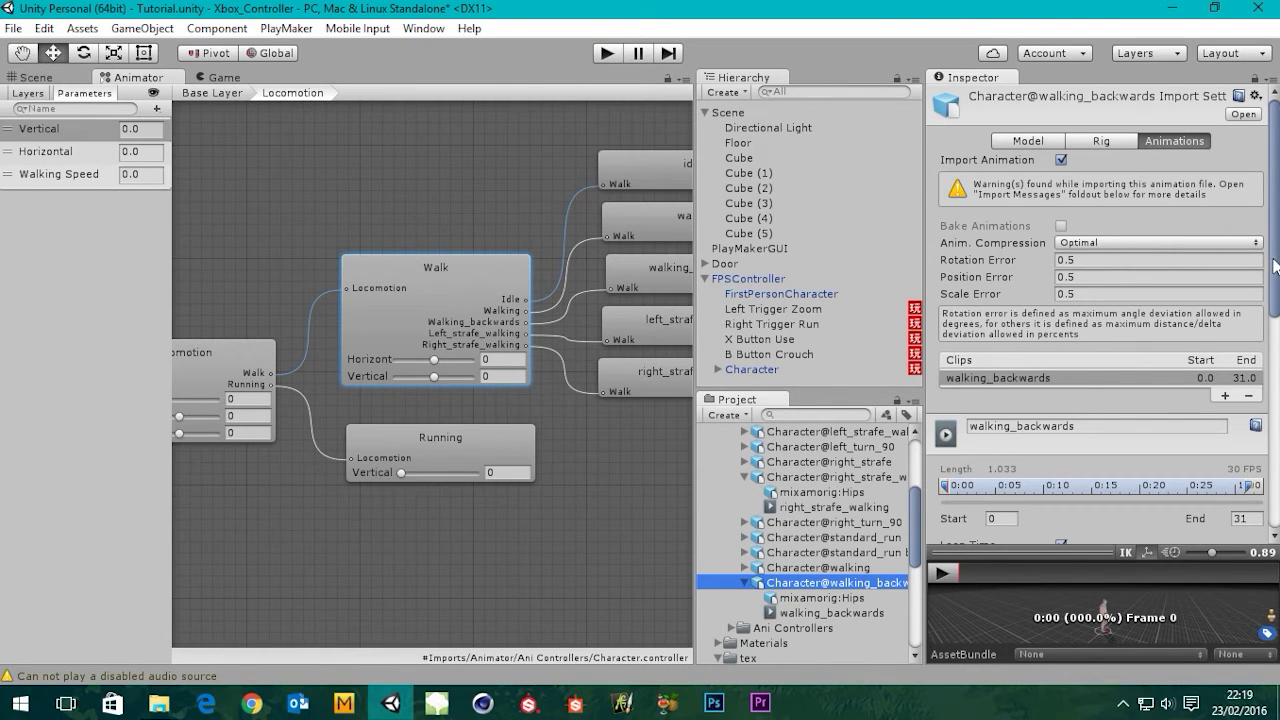
mouse_move(1273, 258)
mouse_down()
mouse_move(1273, 284)
mouse_move(1273, 245)
mouse_up()
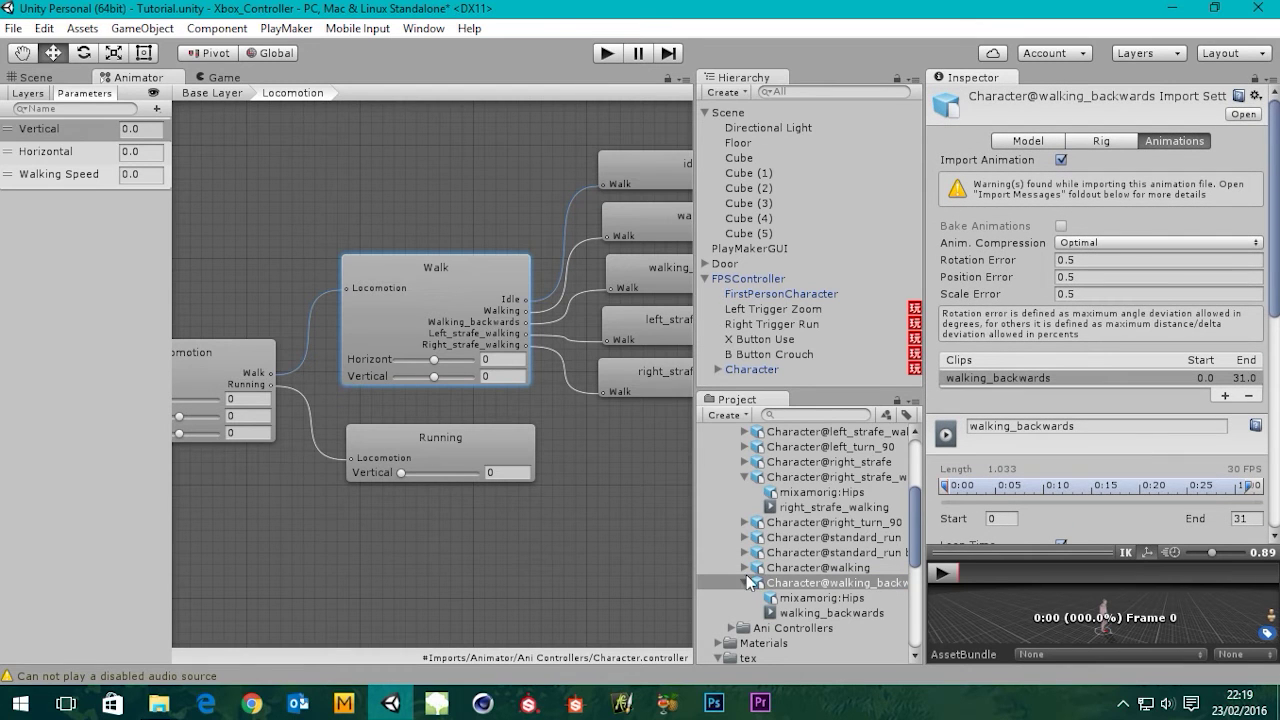
click(750, 582)
scroll(810, 560, up, 9)
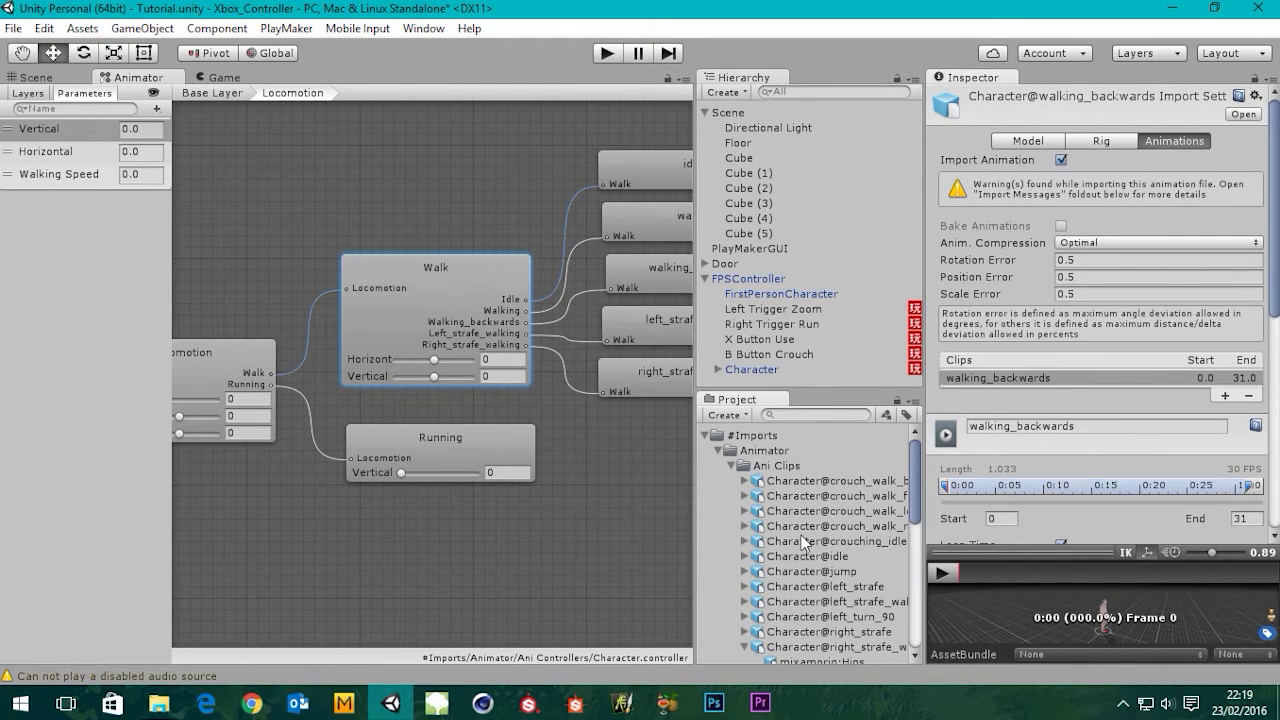
scroll(801, 535, down, 4)
click(747, 535)
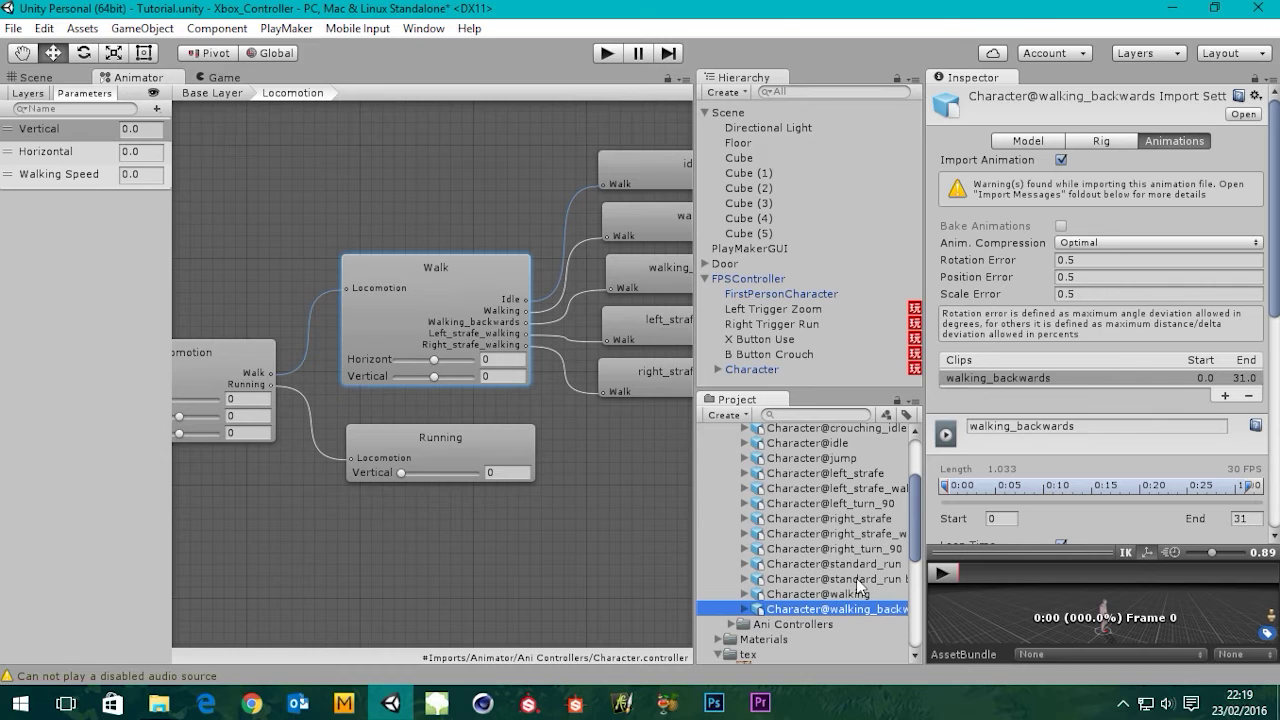
click(805, 594)
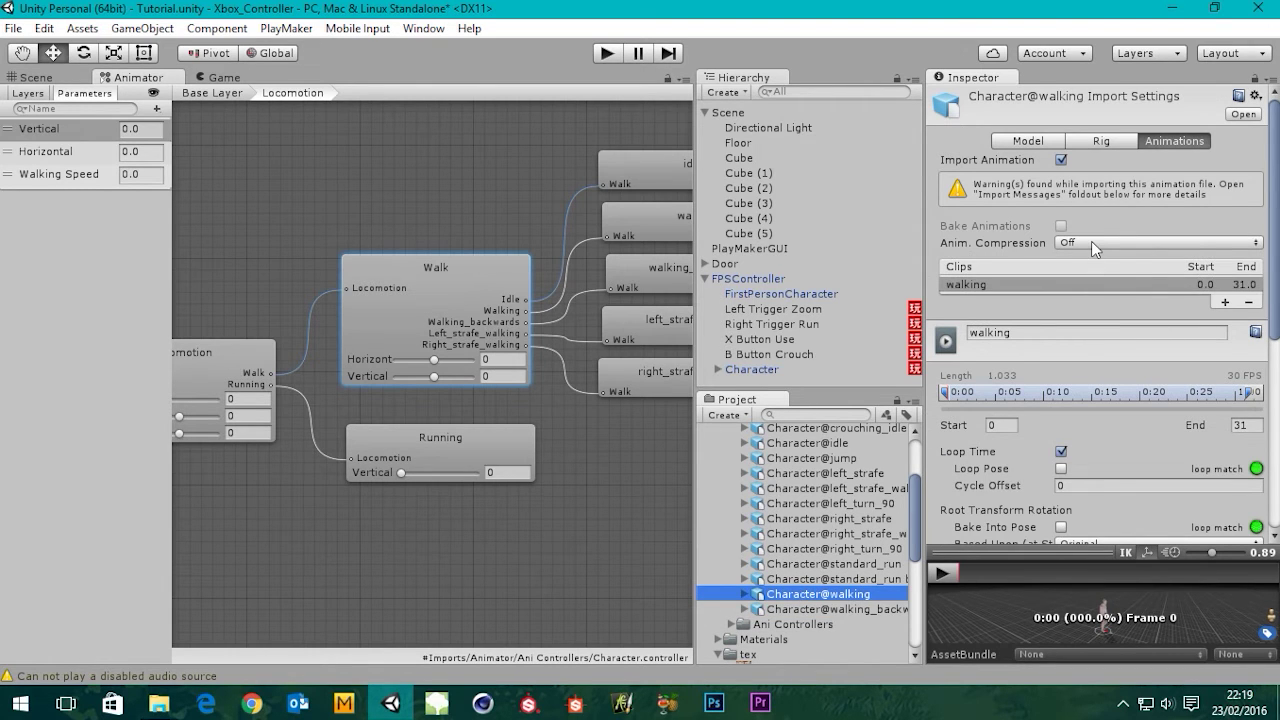
Set Anim. Compression to Off for Character@walking_backwards and apply the import settings.
click(827, 607)
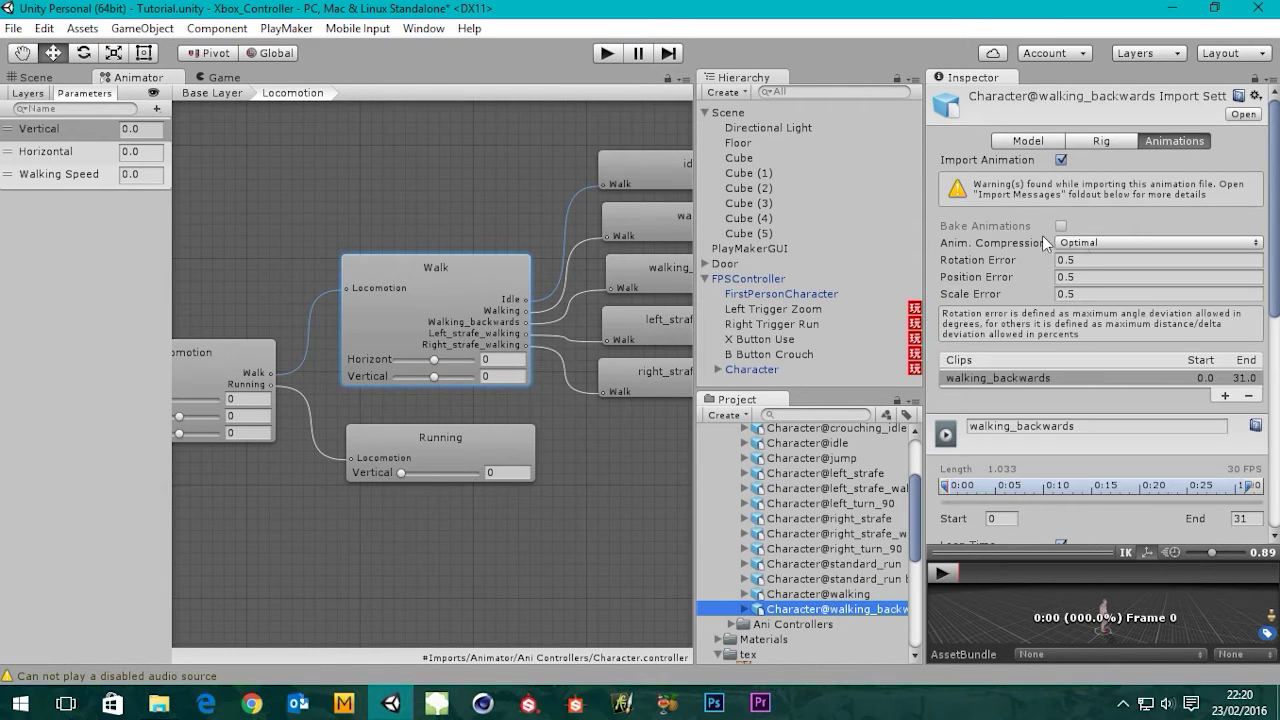
click(1080, 242)
click(1096, 264)
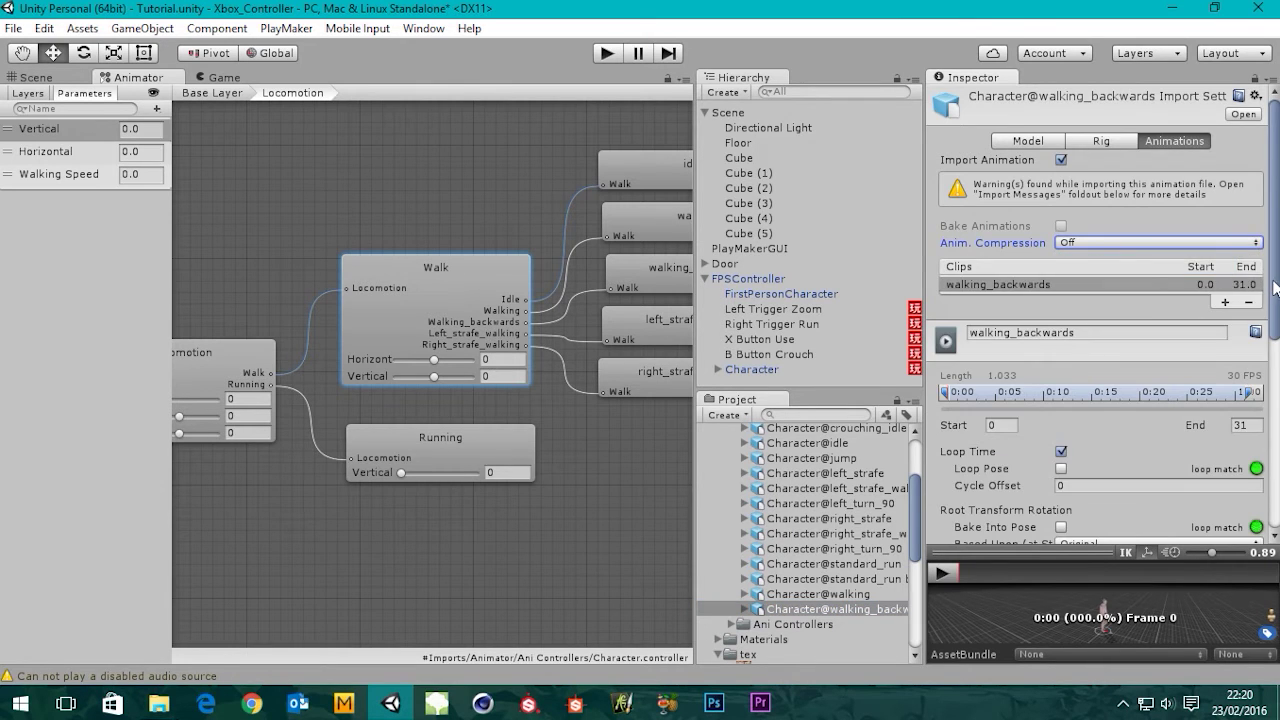
drag(1274, 282, 1276, 472)
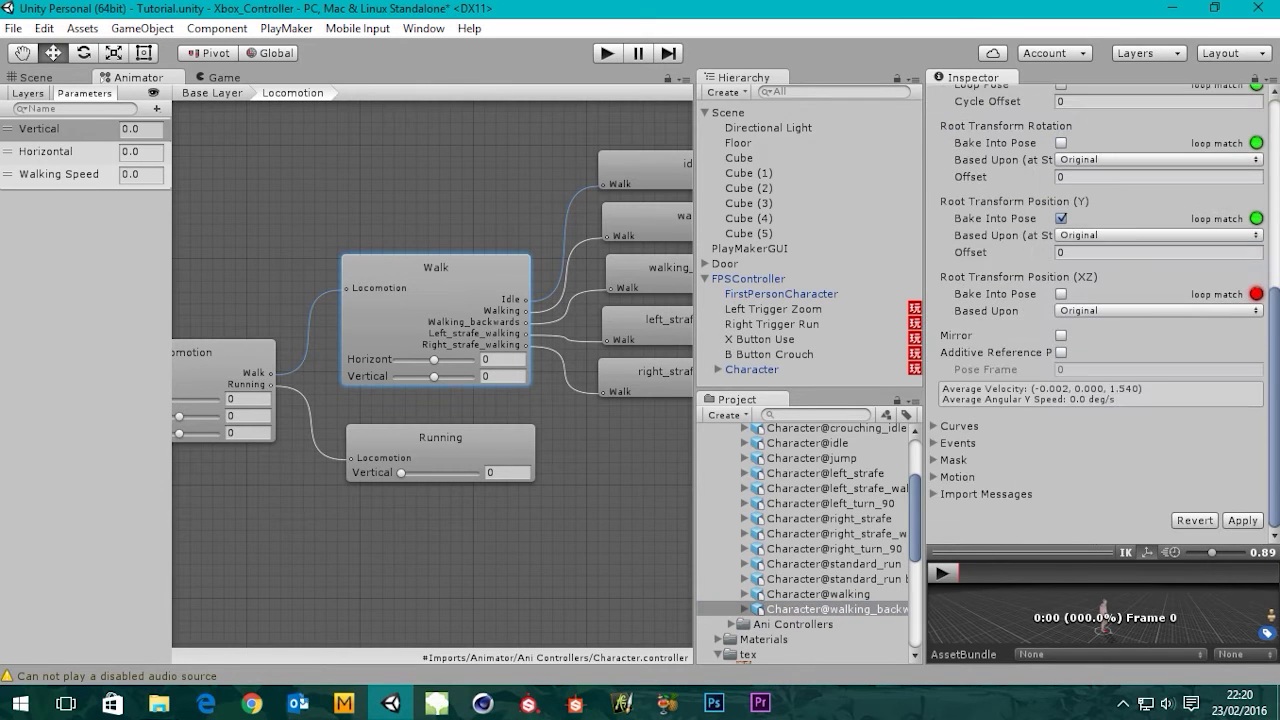
click(1241, 521)
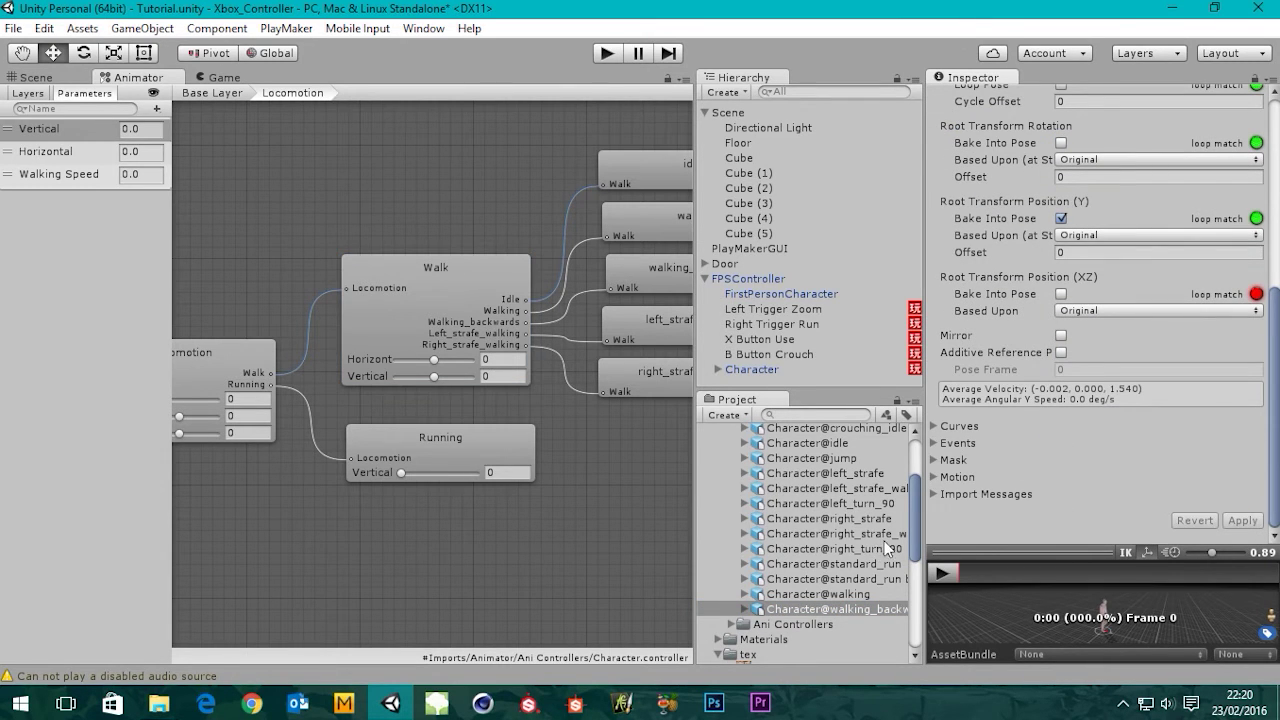
Widen the asset list and set Anim. Compression to Off for Character@right_strafe_walking.
click(814, 533)
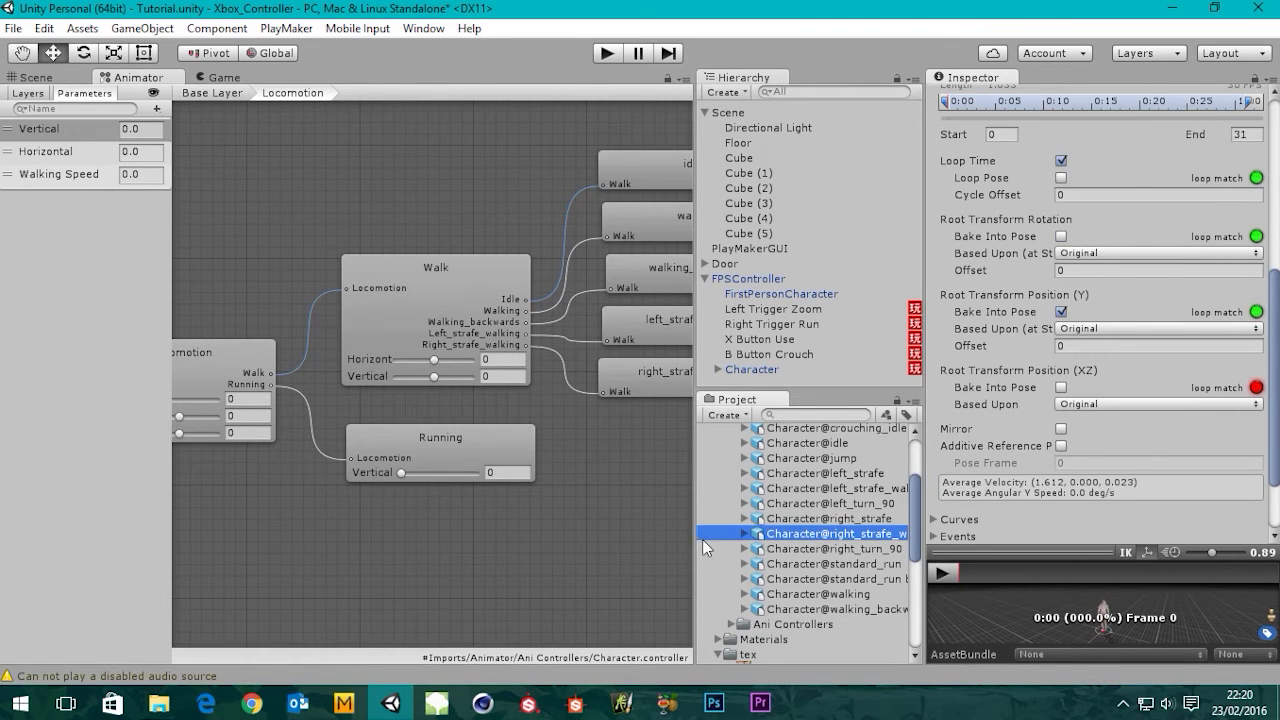
drag(692, 543, 622, 525)
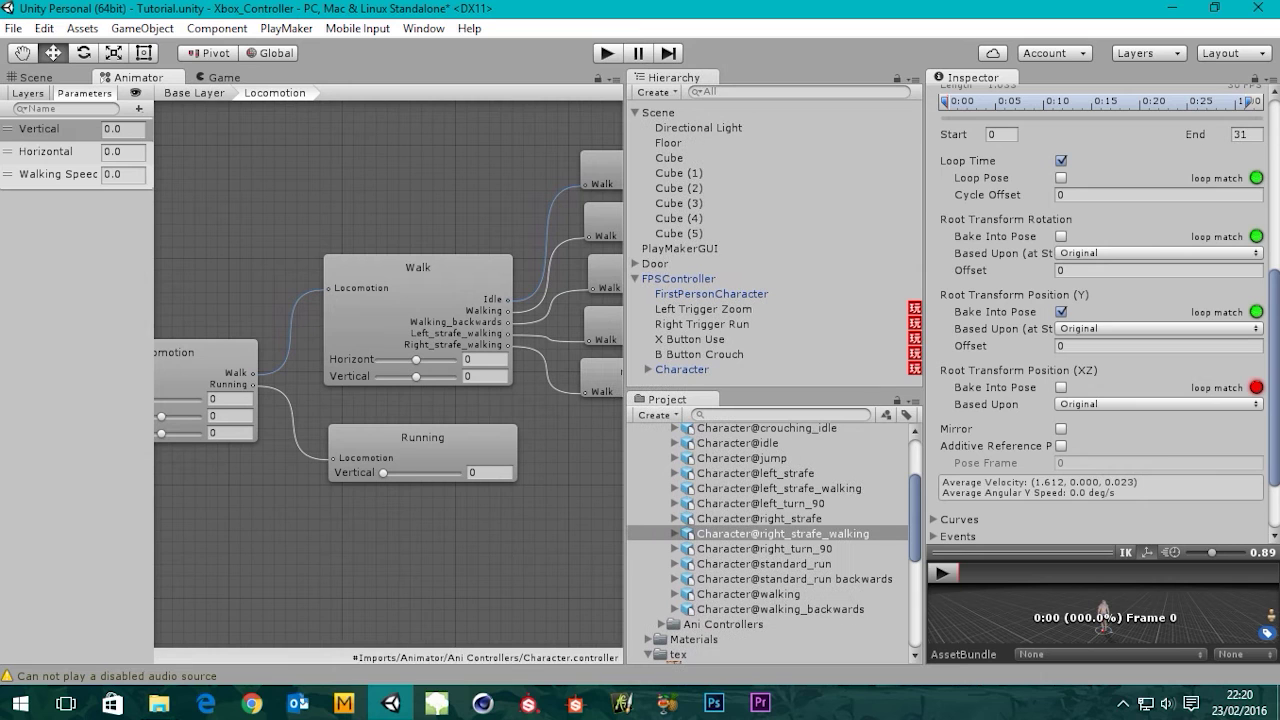
drag(1270, 347, 1266, 160)
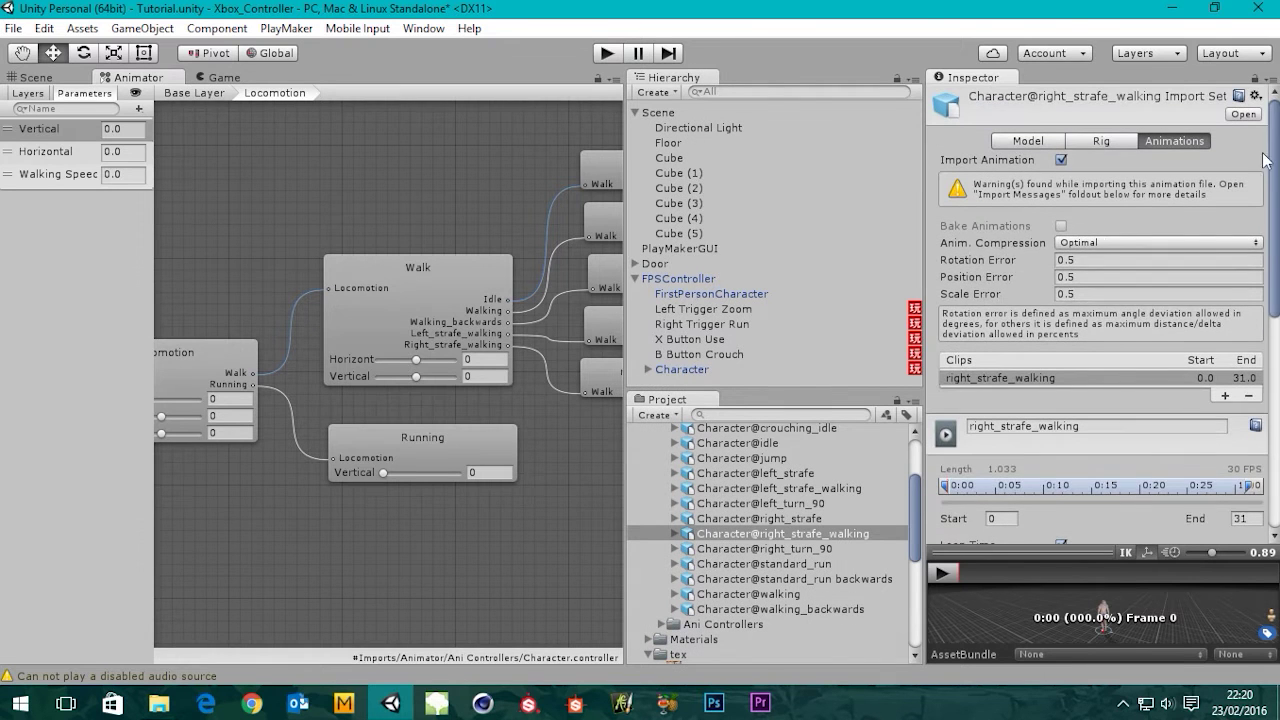
click(1107, 246)
click(1105, 258)
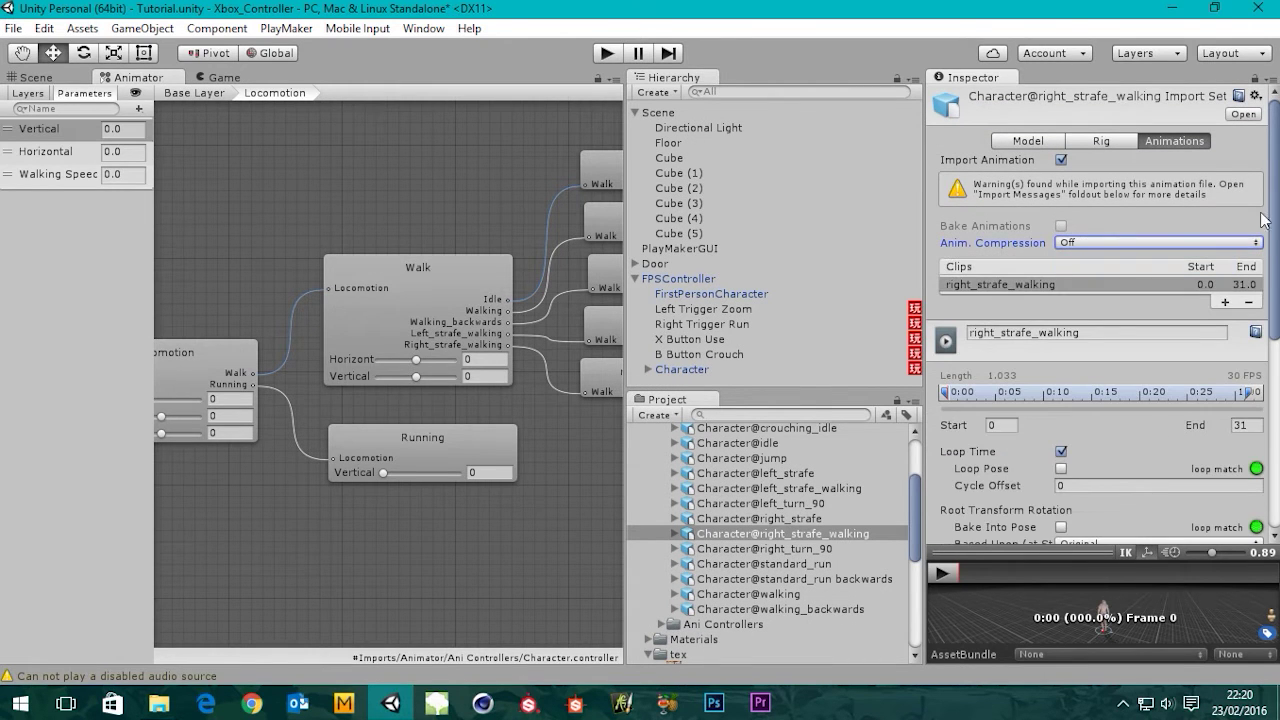
Apply the right_strafe_walking import settings, and turn off and apply animation compression for the left_strafe_walking clip.
drag(1276, 270, 1276, 492)
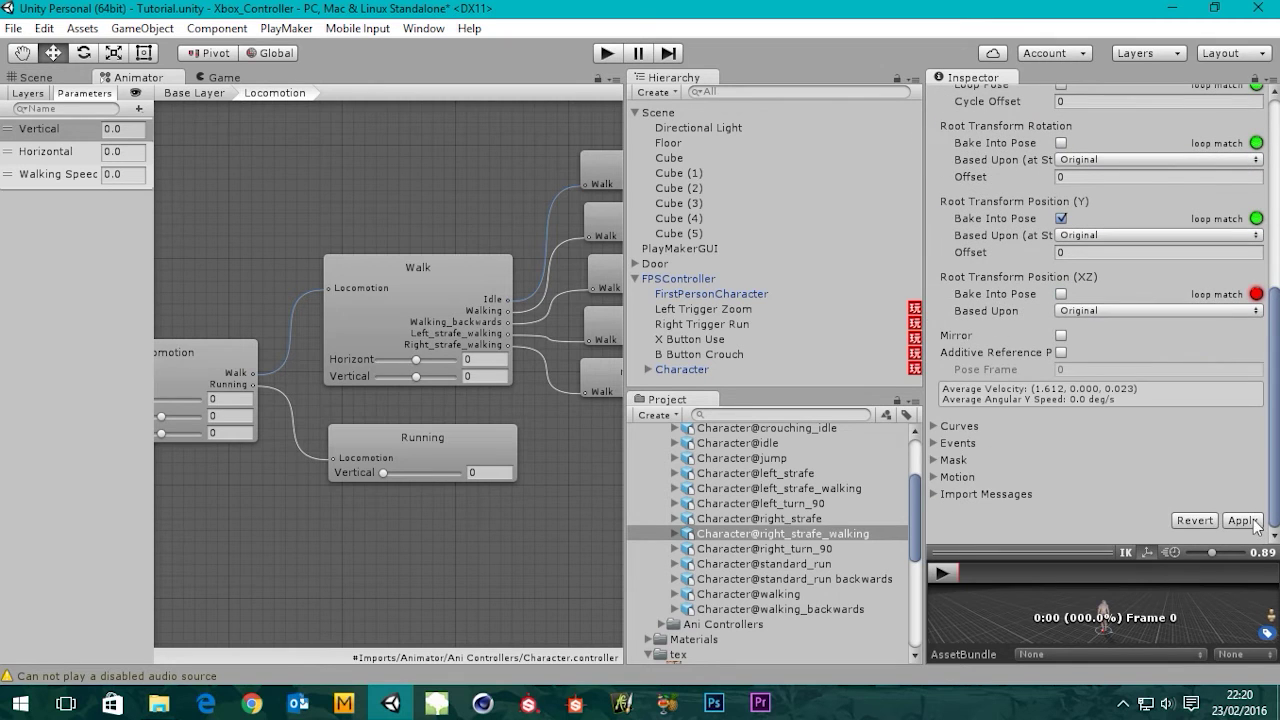
click(1243, 521)
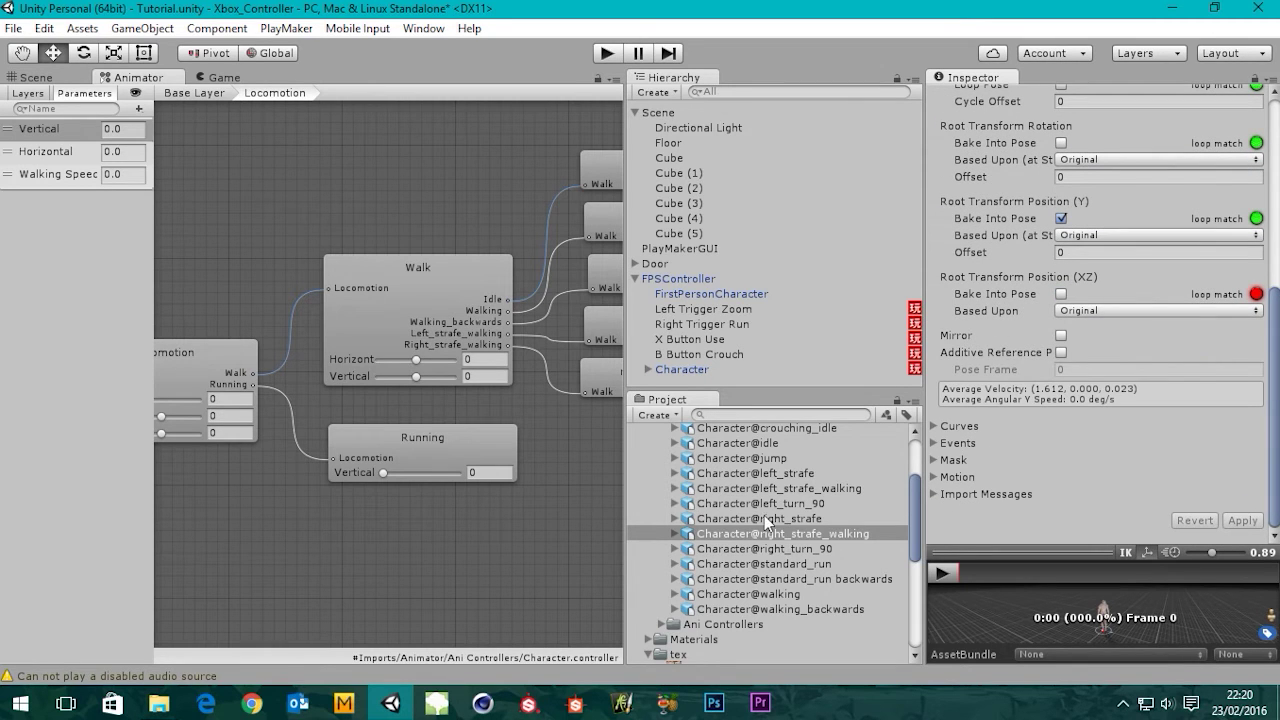
click(760, 489)
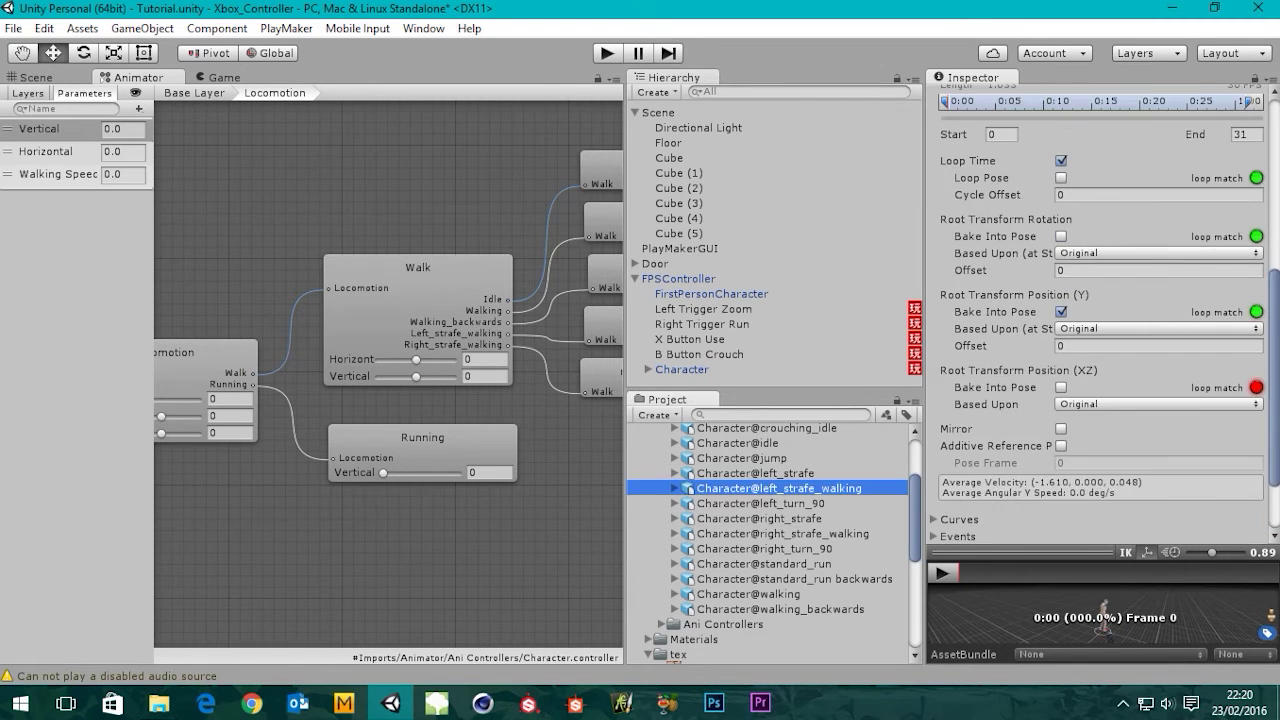
drag(1272, 345, 1272, 205)
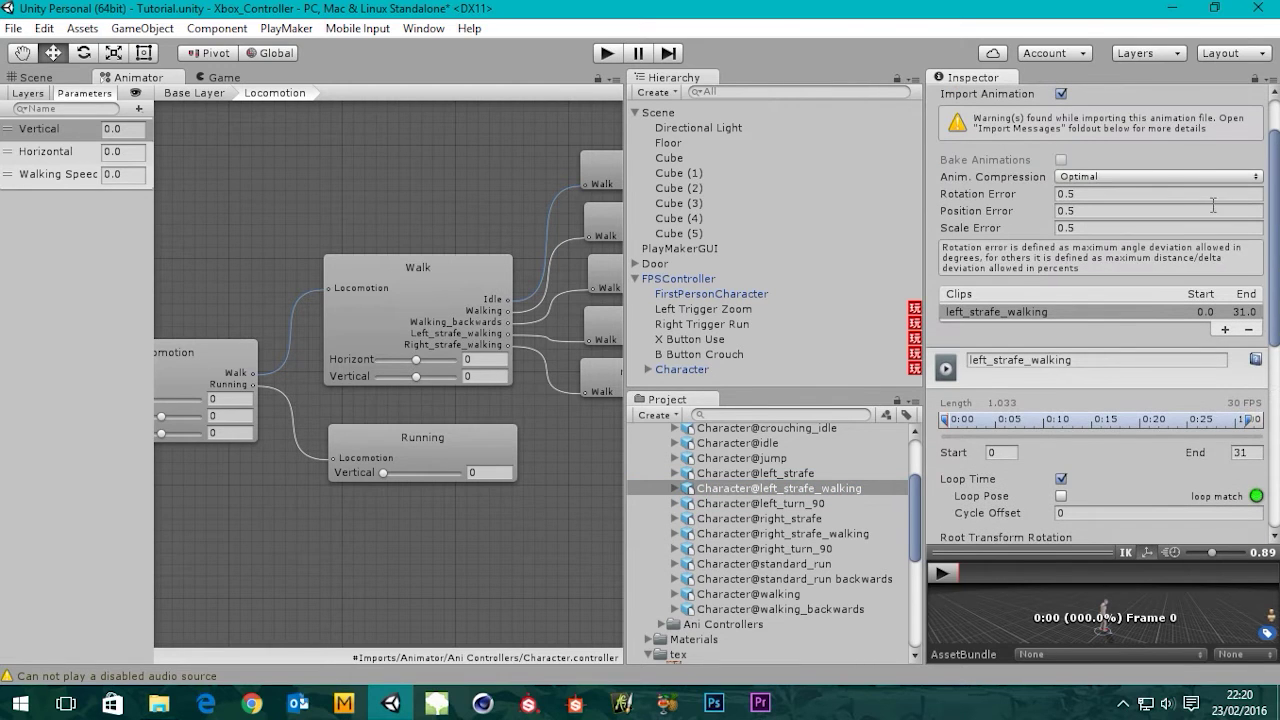
click(1095, 176)
click(1100, 196)
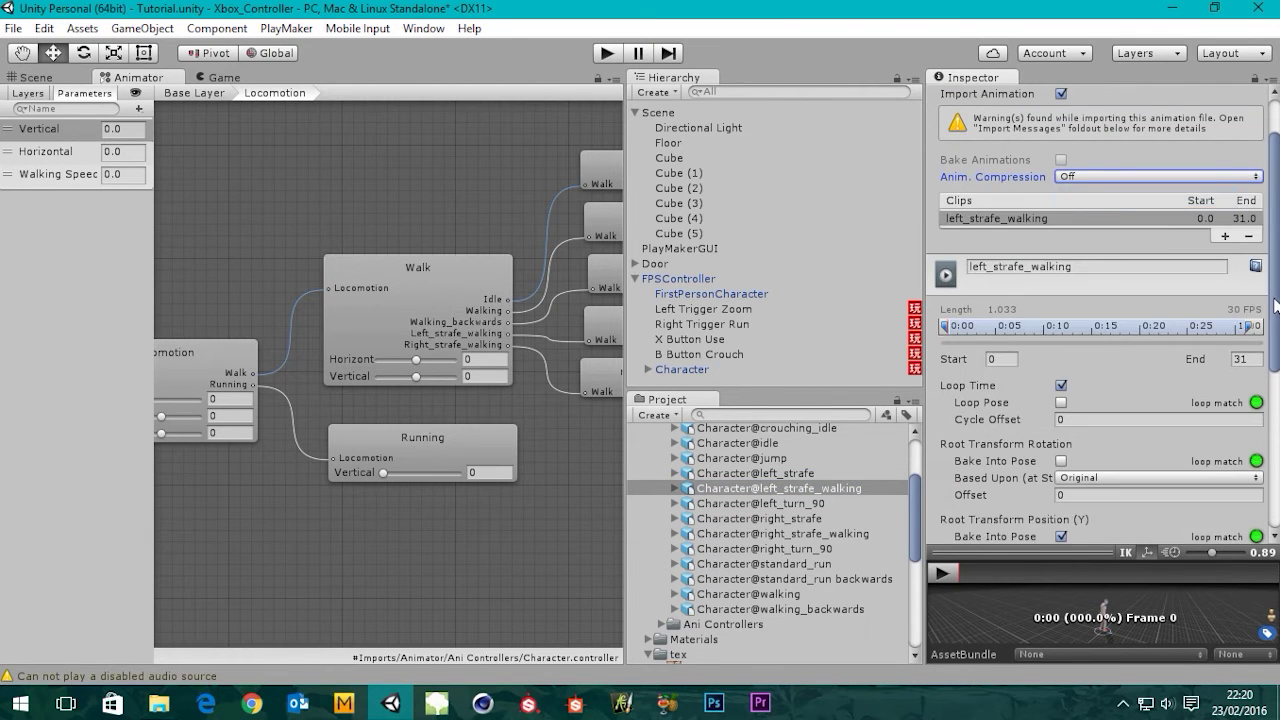
drag(1275, 305, 1275, 461)
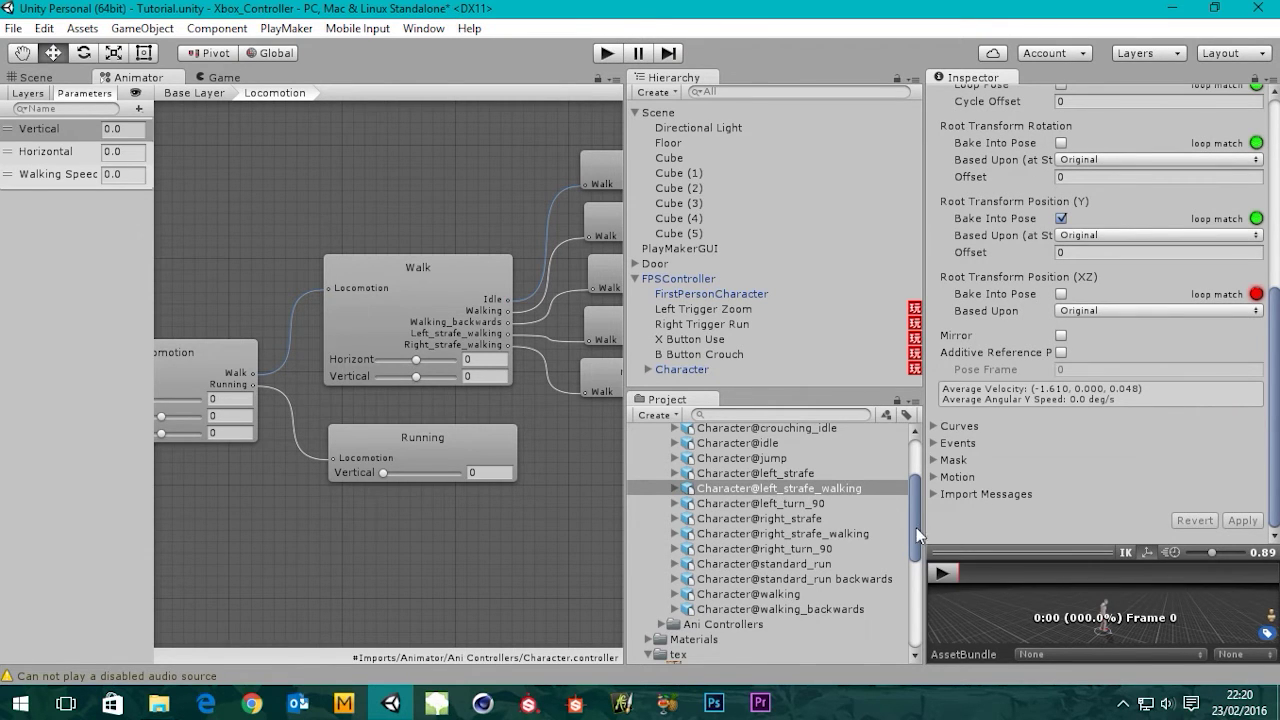
Check the idle clip's animation compression and root transform import settings.
drag(916, 527, 913, 498)
click(762, 556)
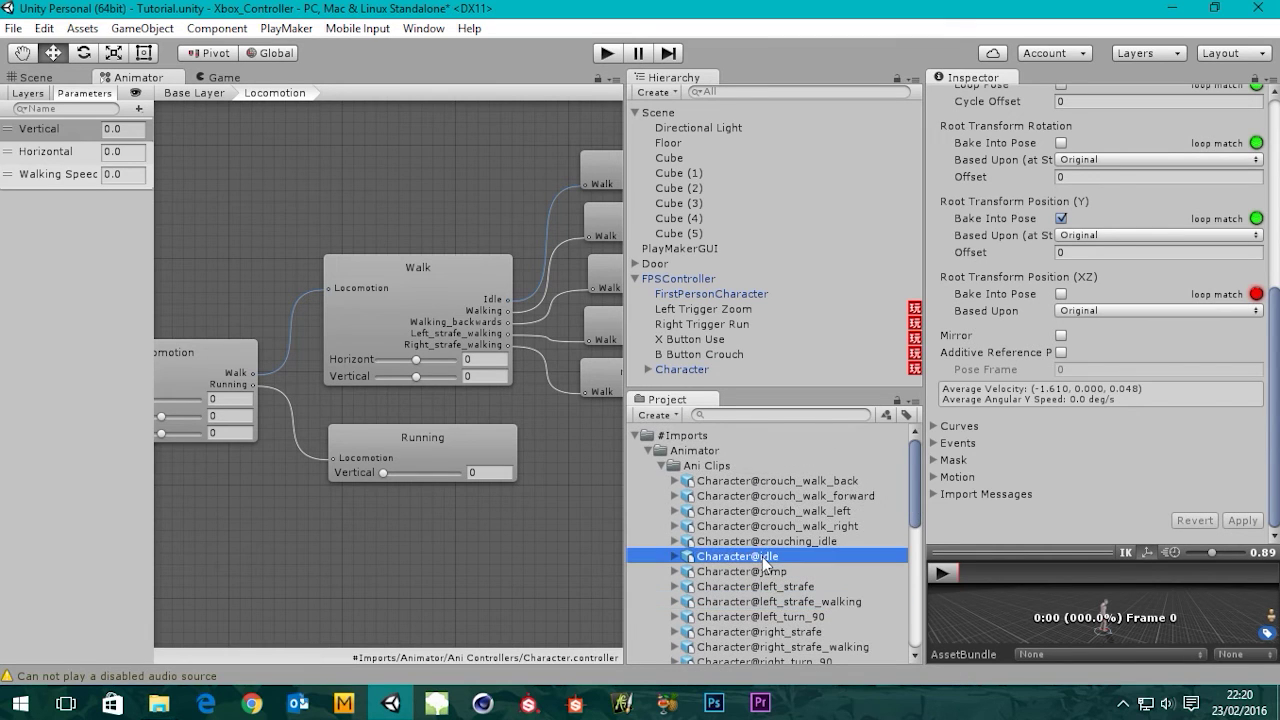
scroll(1260, 250, up, 10)
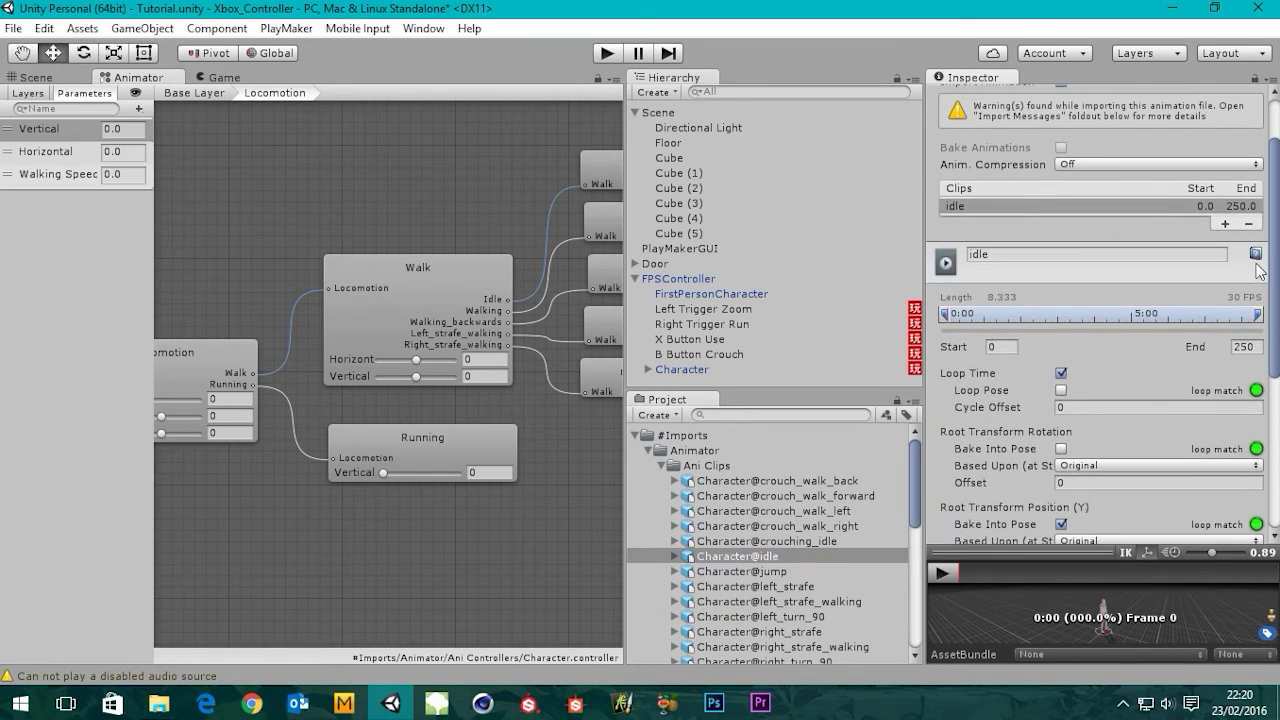
scroll(1255, 205, down, 10)
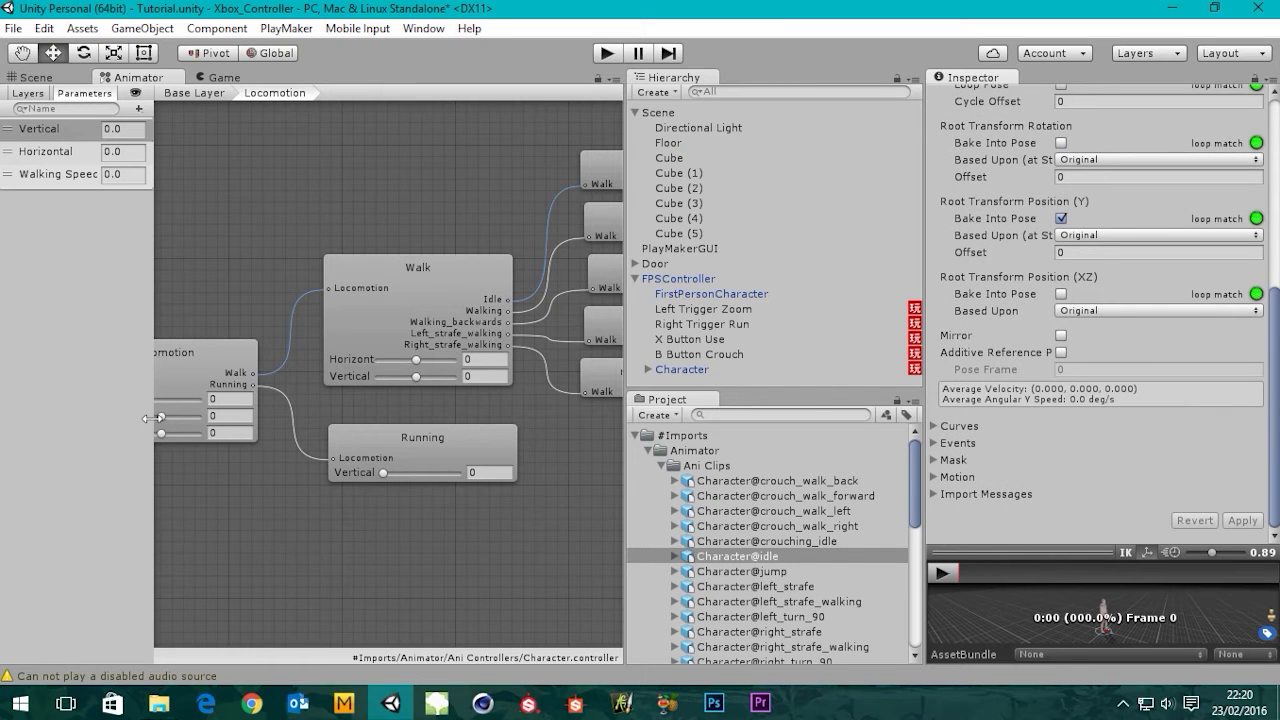
Recalculate the time scales of all motions in the Walk blend tree.
click(448, 316)
middle_drag(487, 287, 405, 325)
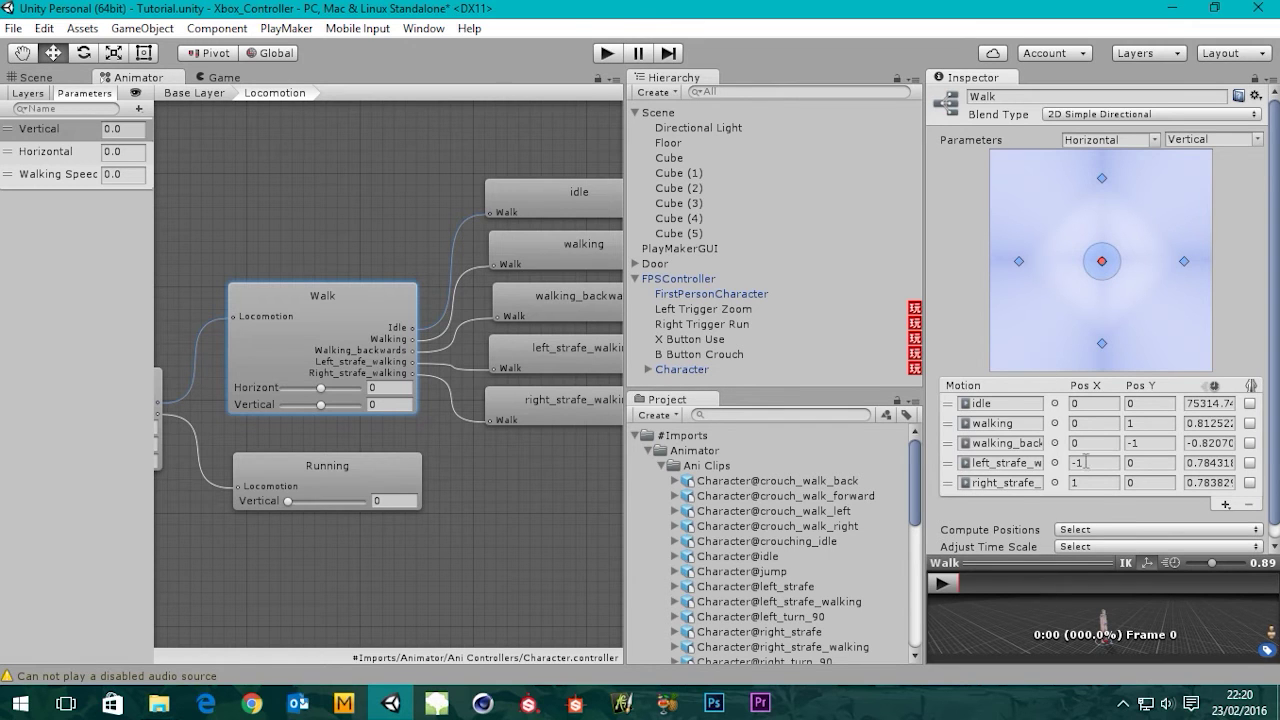
click(1046, 562)
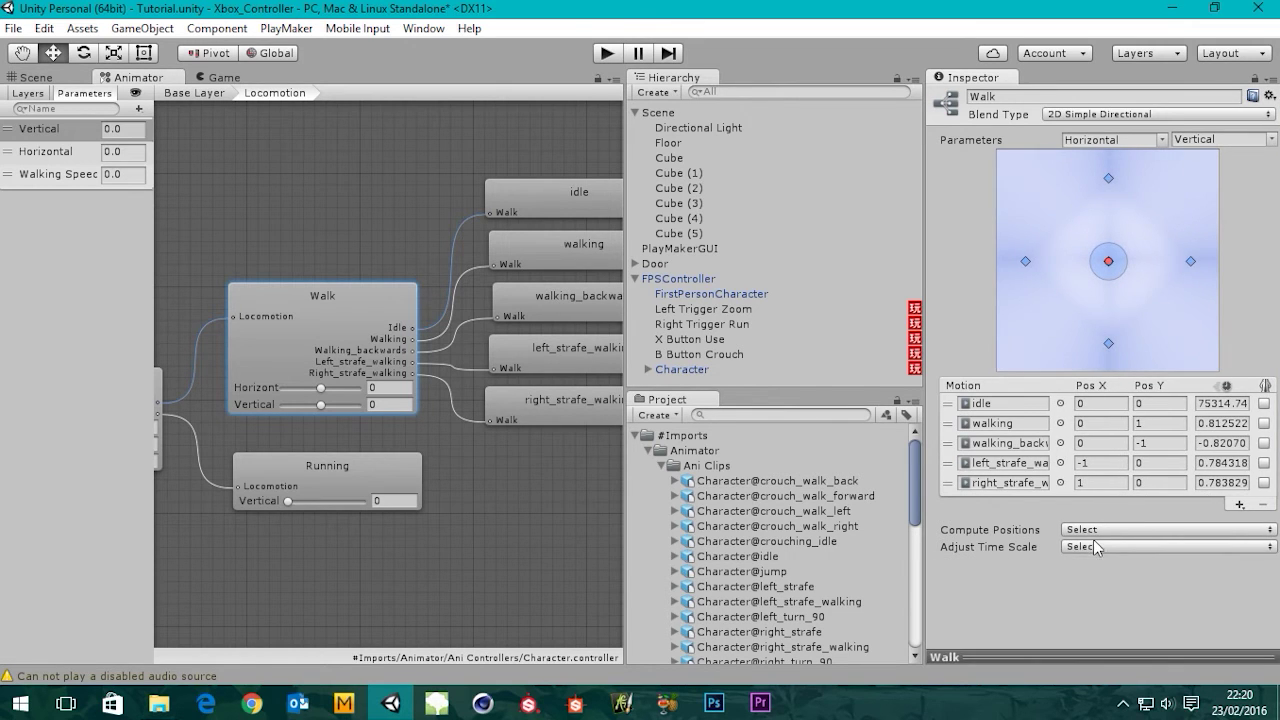
click(1088, 547)
click(1124, 564)
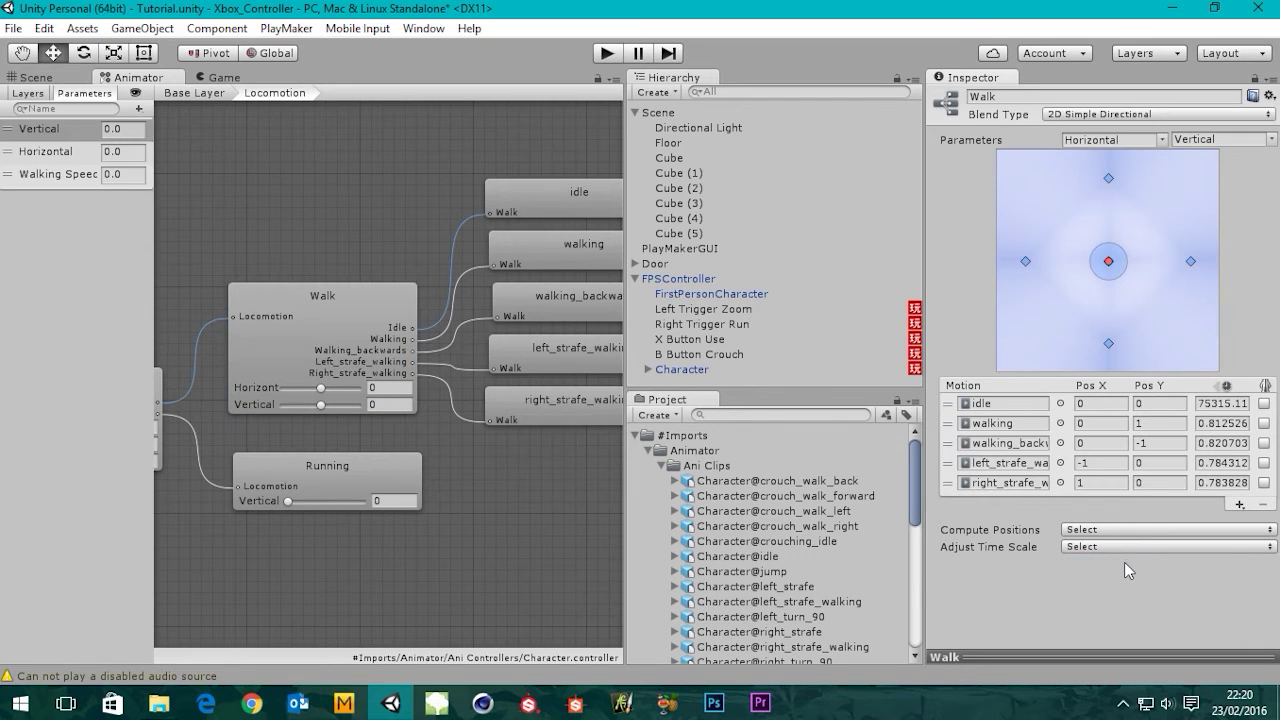
Set the walking_backwards motion's speed in the Walk blend tree to its negative value, about -0.8207.
click(1200, 443)
click(1200, 448)
text(-)
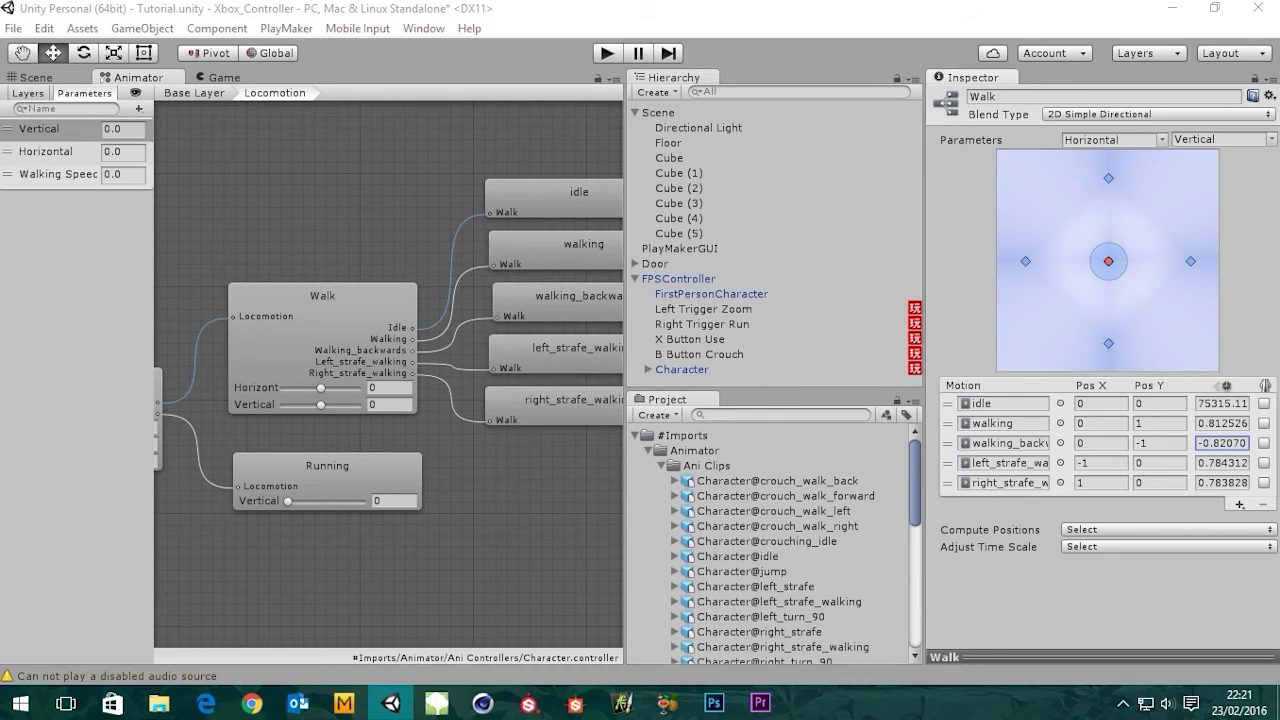
click(1219, 404)
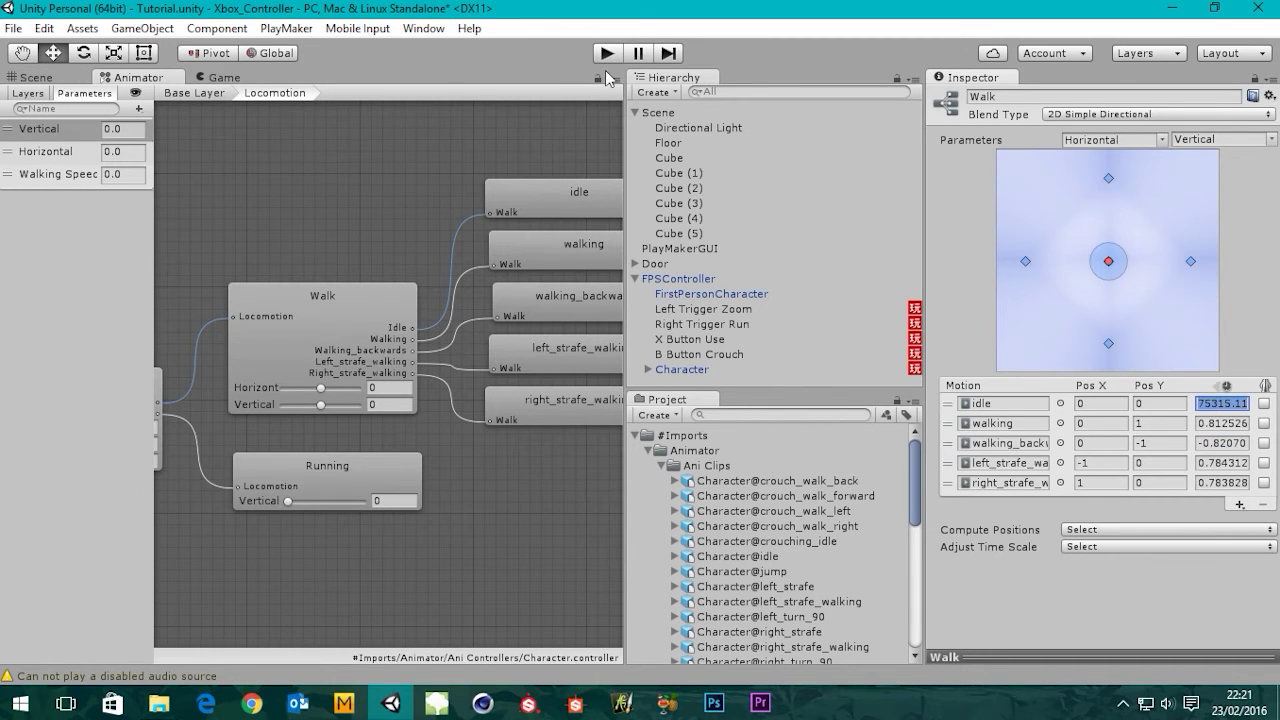
Examine the transitions between Idle and Locomotion in the Base Layer and the Walk and Running branches of the Locomotion blend tree.
middle_drag(400, 314, 537, 285)
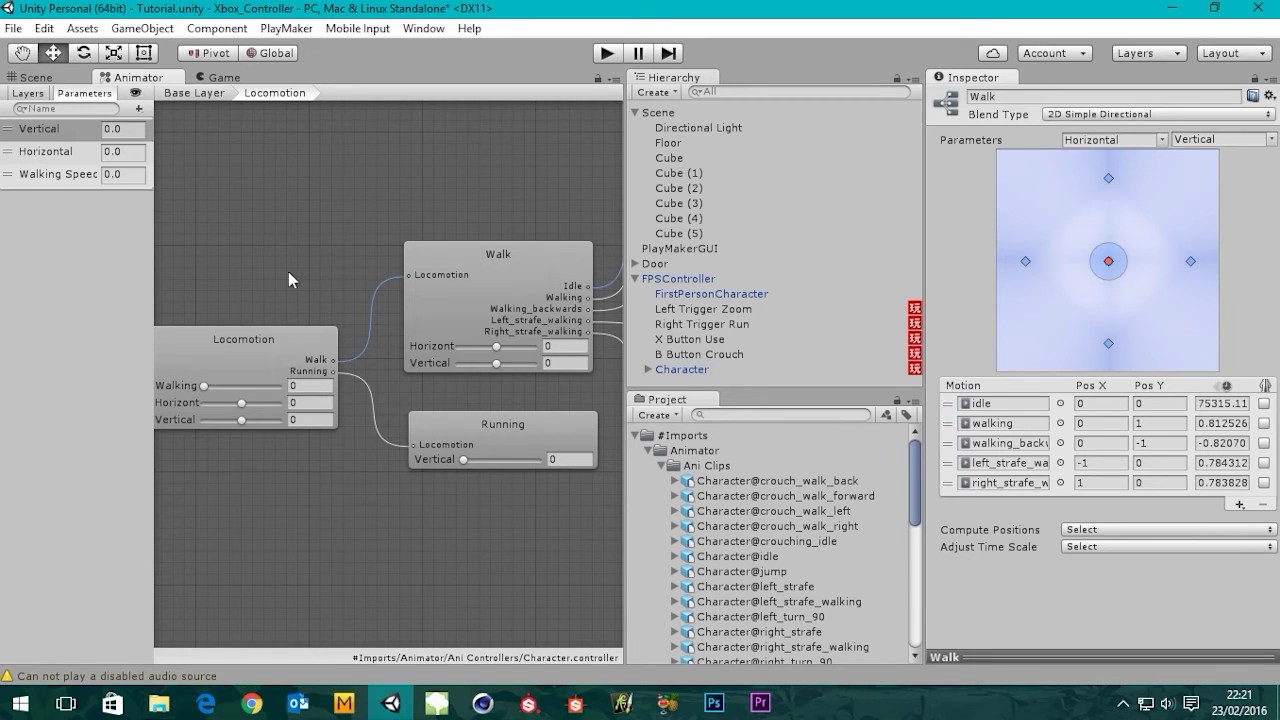
double_click(307, 218)
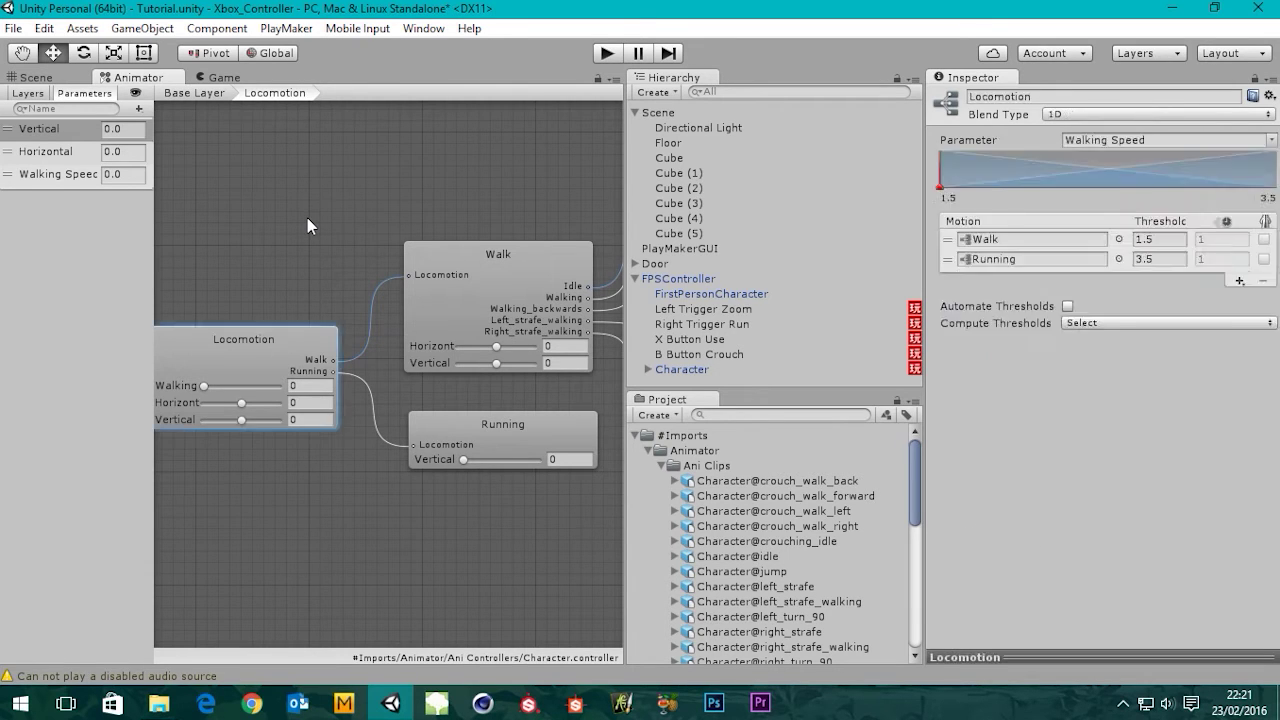
middle_drag(513, 360, 298, 262)
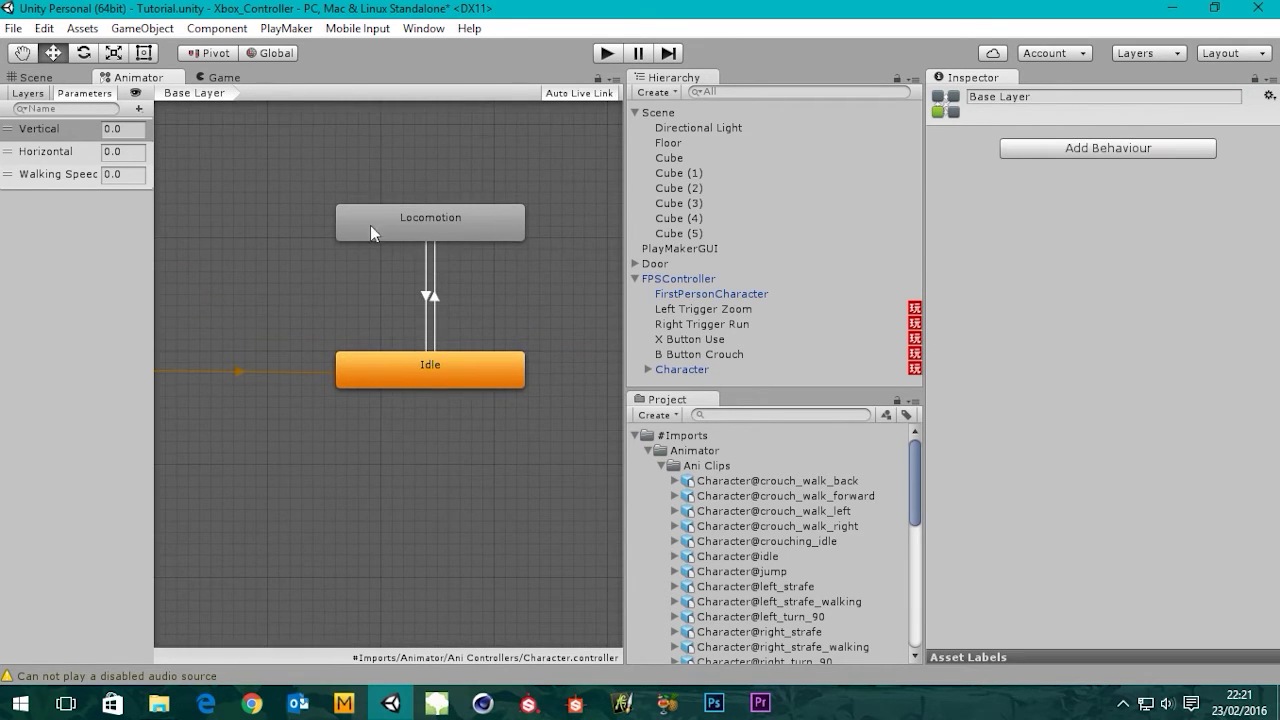
click(432, 377)
click(437, 297)
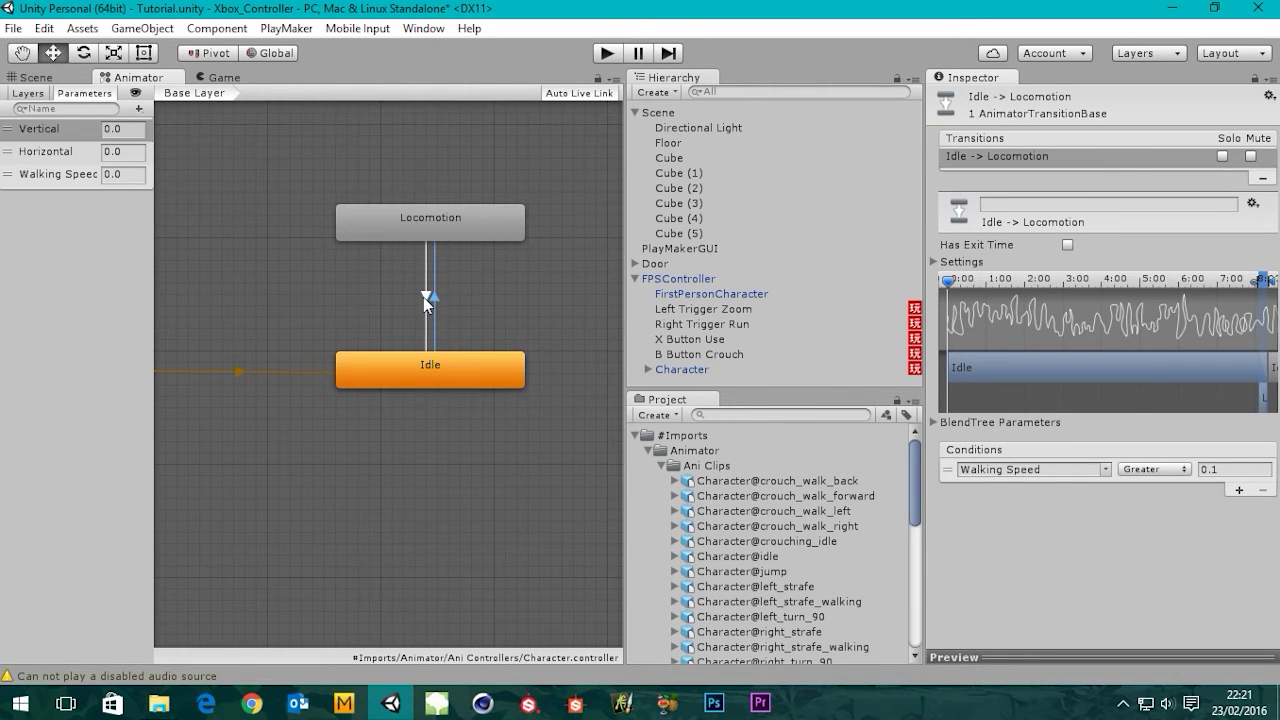
click(424, 297)
click(437, 301)
middle_drag(491, 245, 500, 329)
click(444, 295)
double_click(444, 295)
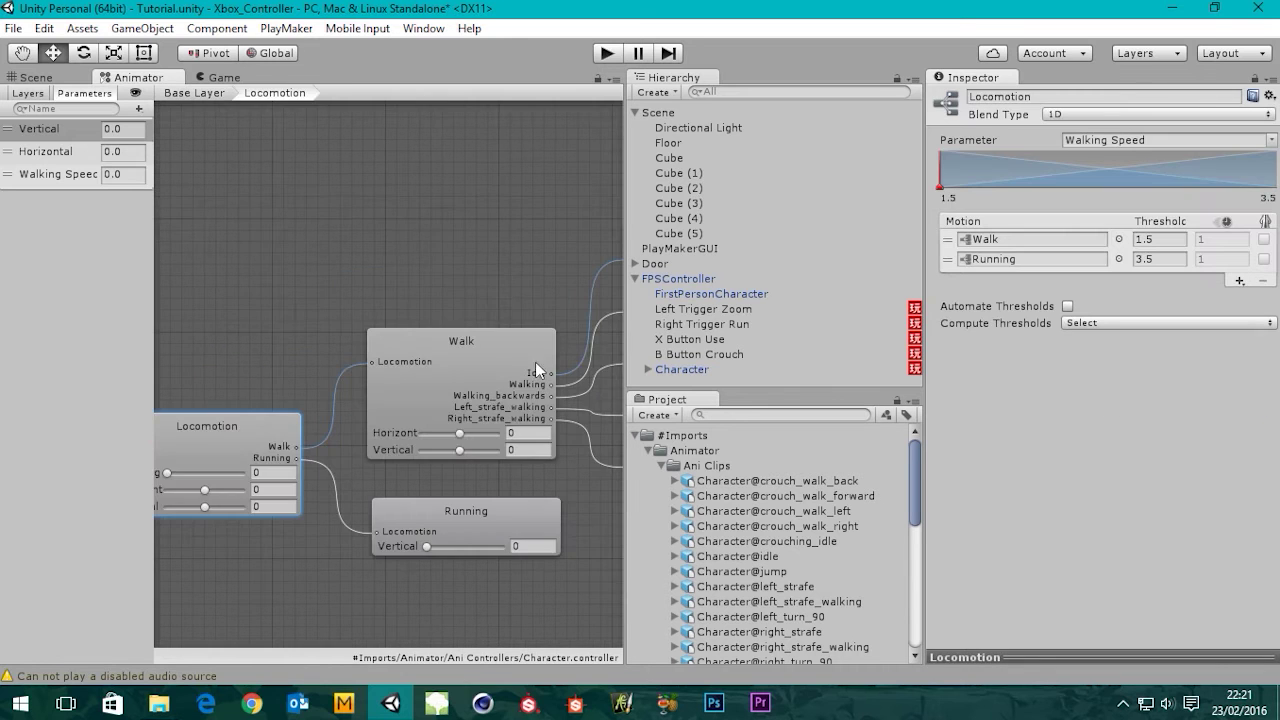
click(229, 360)
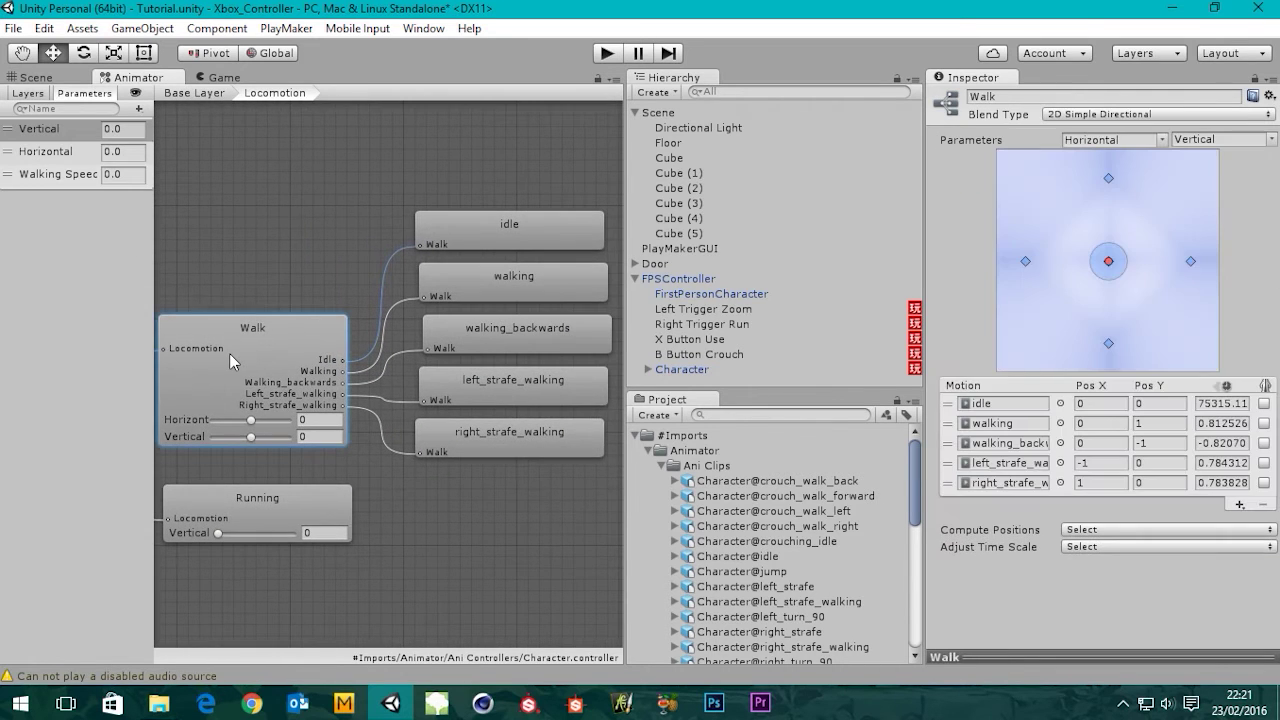
middle_drag(239, 349, 325, 327)
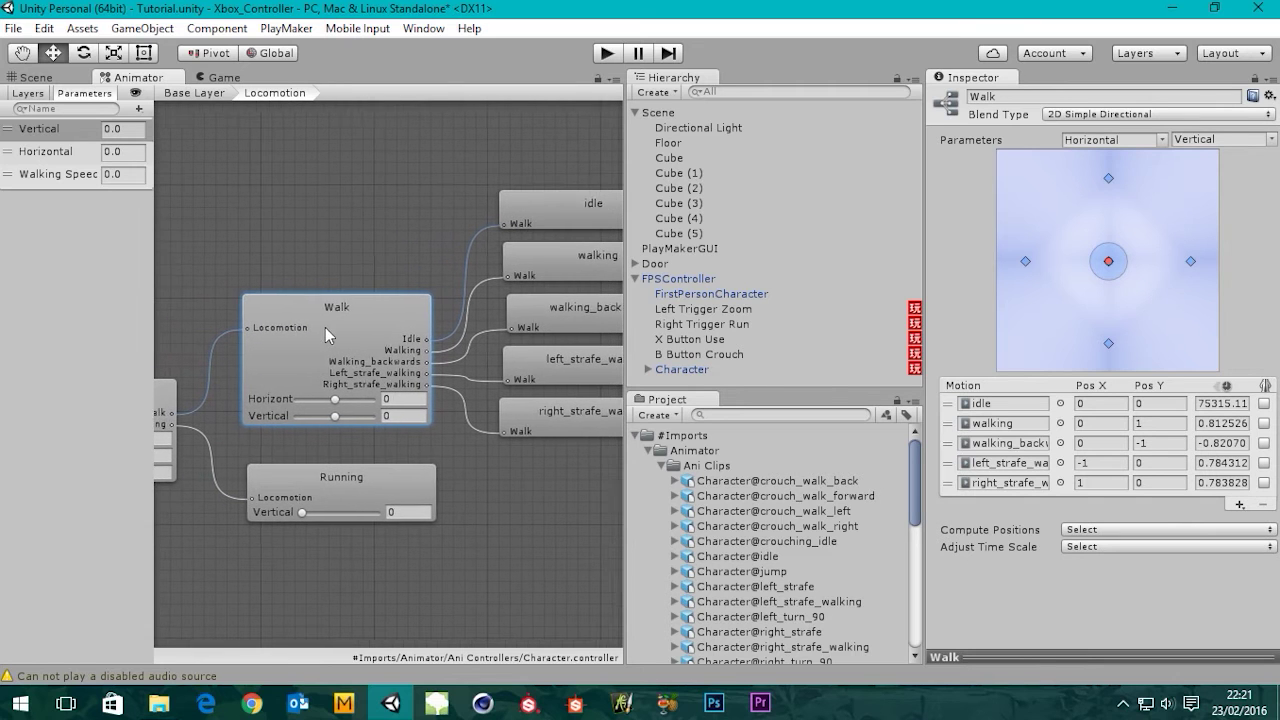
Play-test the character's walking animations in the scene and stop the playback.
click(607, 55)
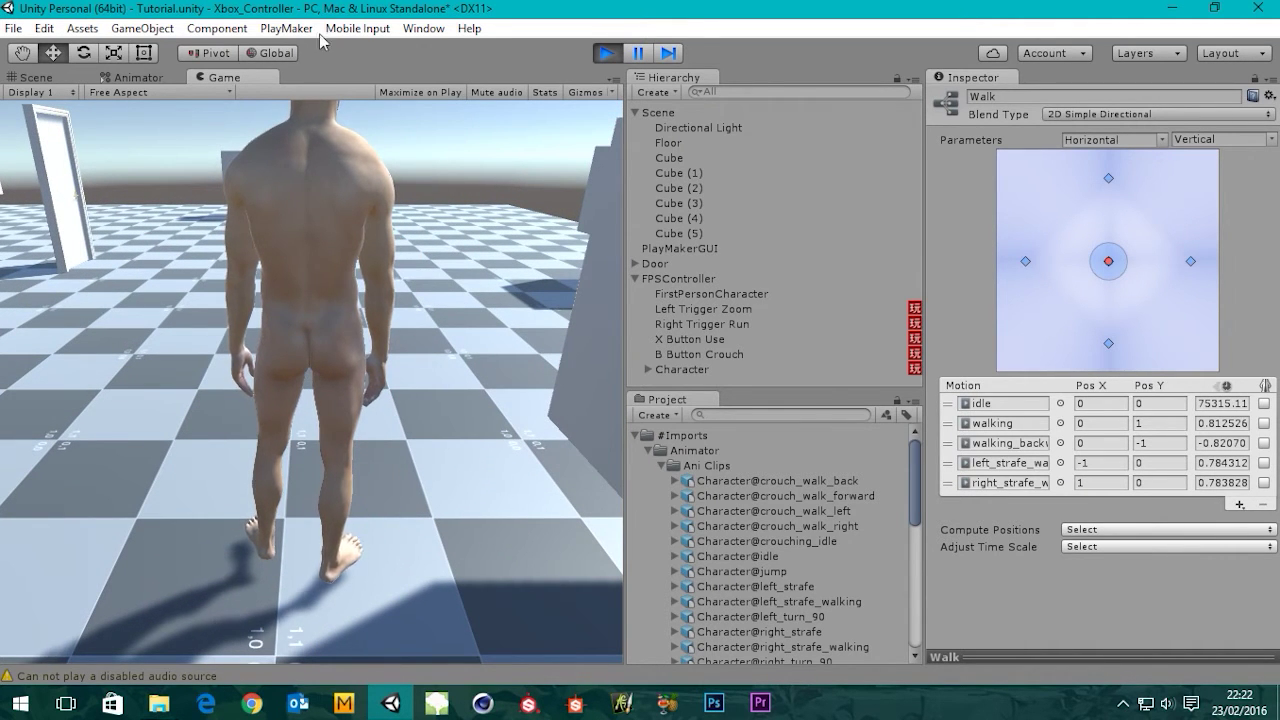
click(605, 53)
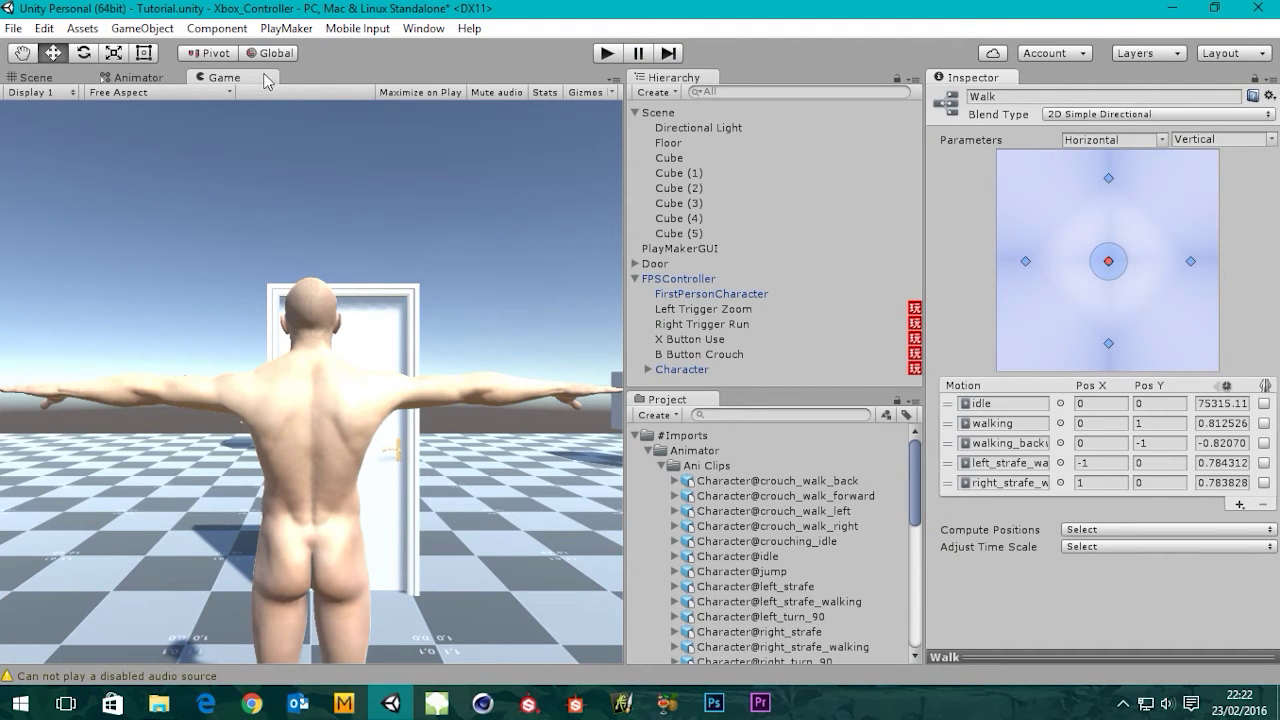
Dock the Game view between the Scene view and the Hierarchy so both views show side by side.
drag(235, 72, 986, 310)
drag(826, 321, 778, 320)
scroll(254, 403, up, 10)
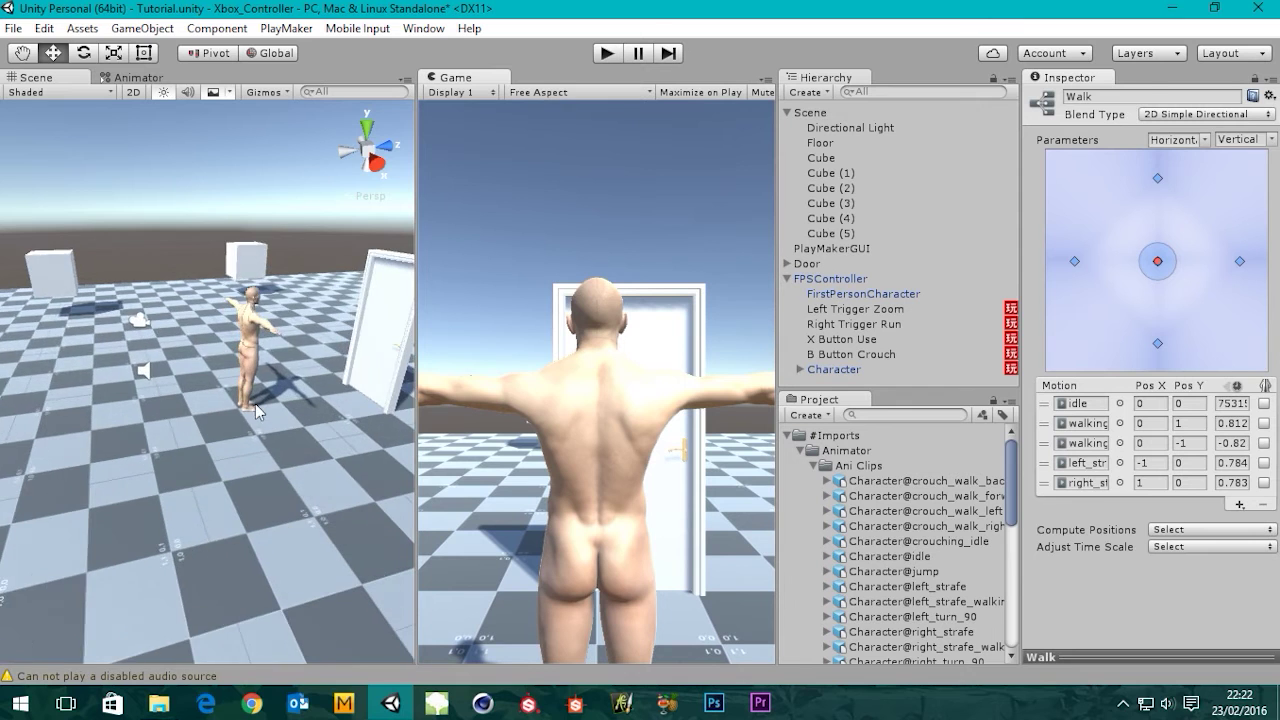
Select the Character object and examine its feet against the floor up close in the Scene view.
alt+drag(157, 402, 173, 400)
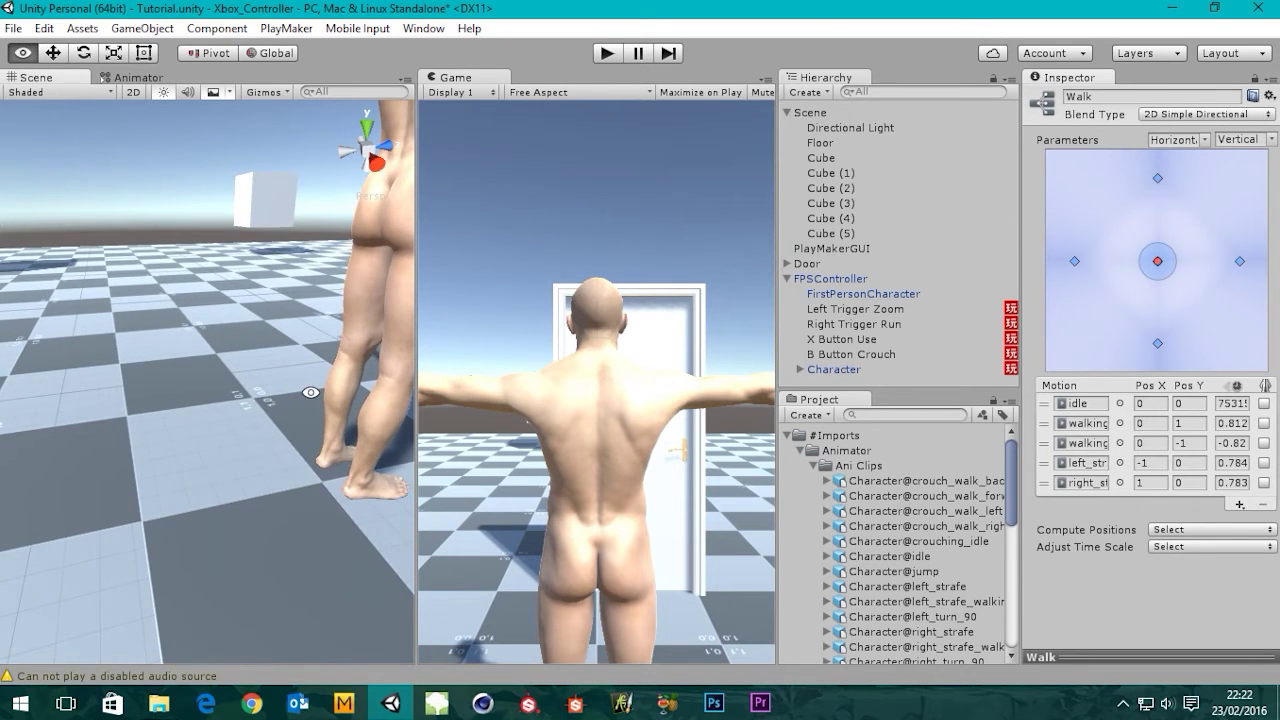
scroll(298, 385, down, 8)
click(833, 370)
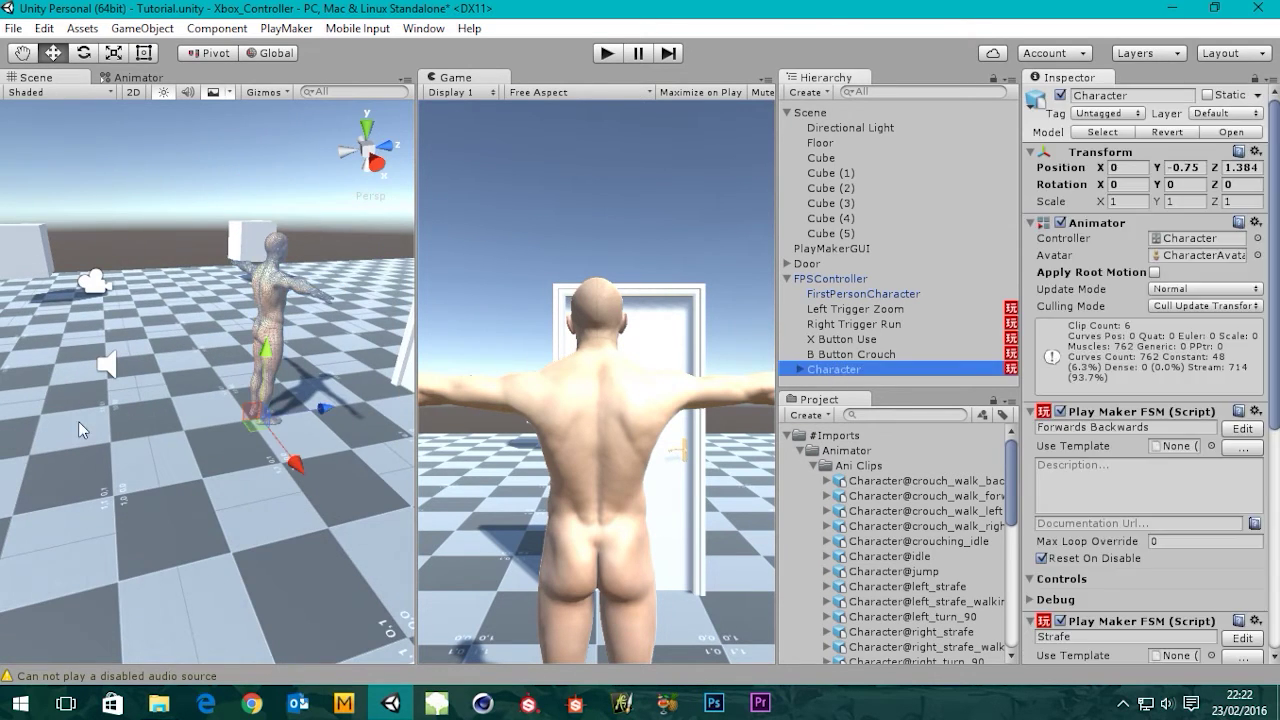
scroll(208, 409, up, 2)
middle_drag(208, 409, 107, 479)
scroll(182, 442, up, 6)
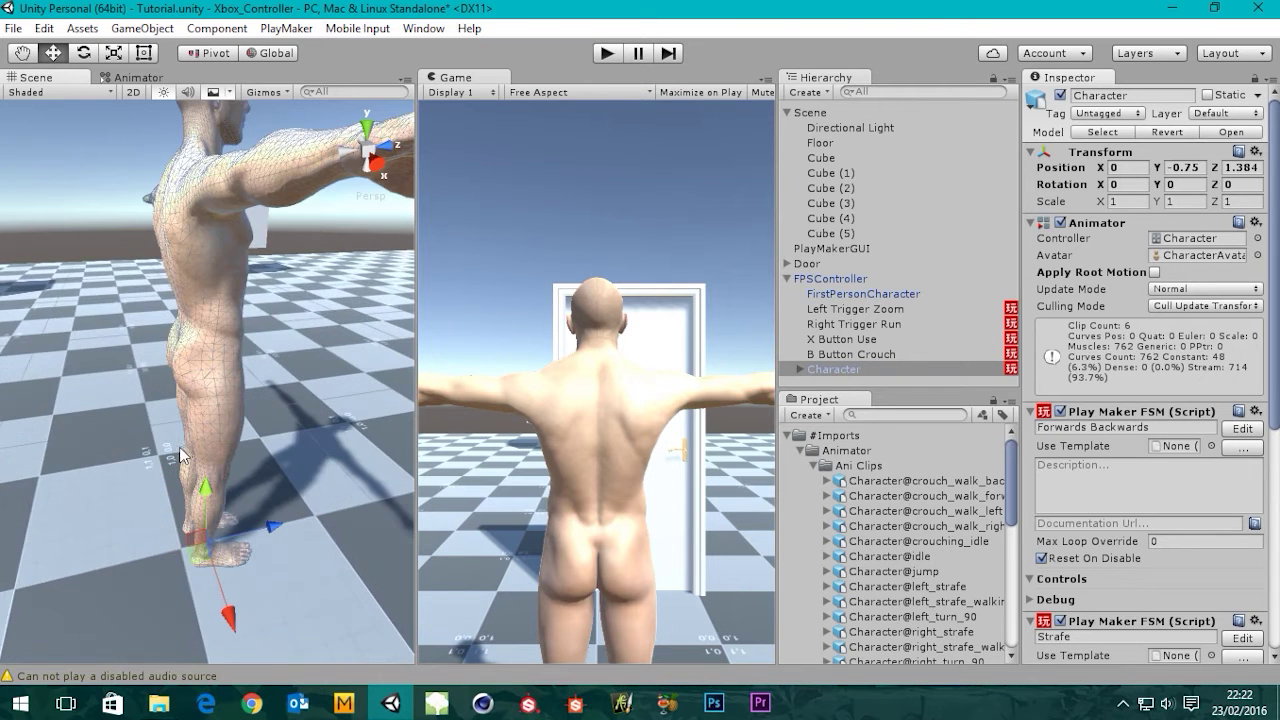
right_drag(107, 469, 291, 441)
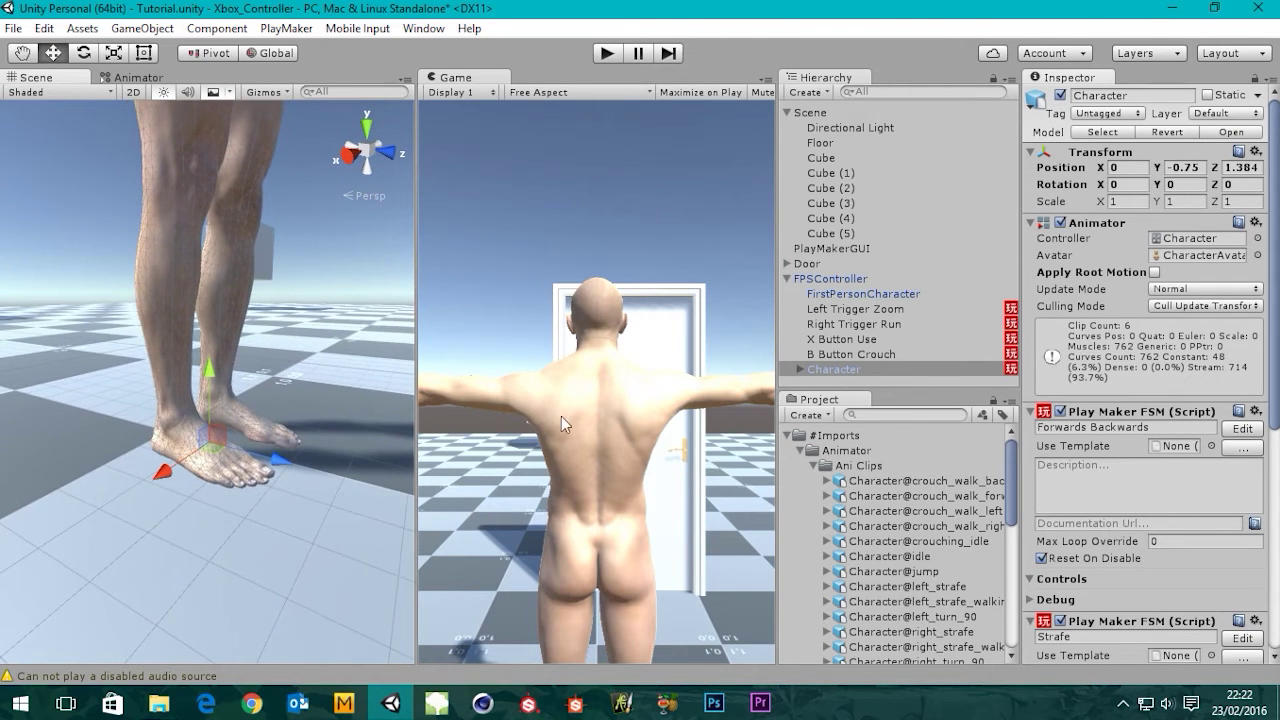
Run the scene, examine how the Character's feet and the FPSController's capsule sit relative to the floor, and stop playback.
click(609, 57)
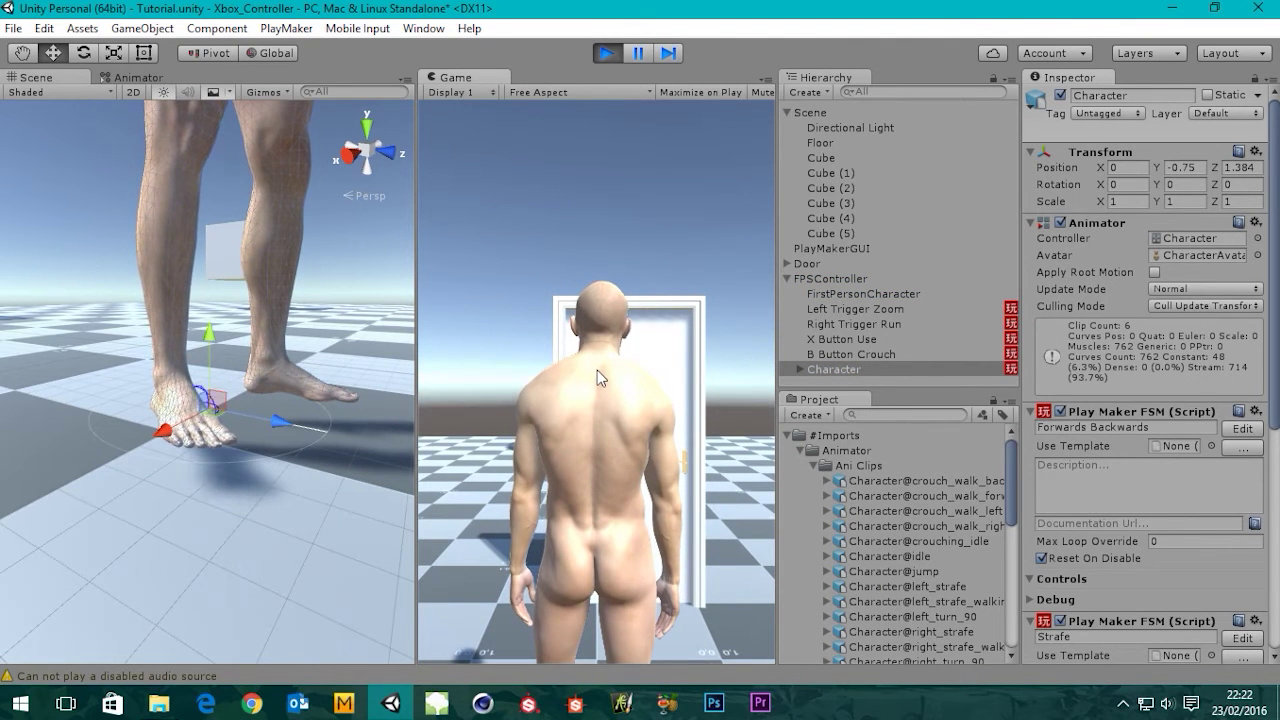
middle_drag(121, 339, 366, 364)
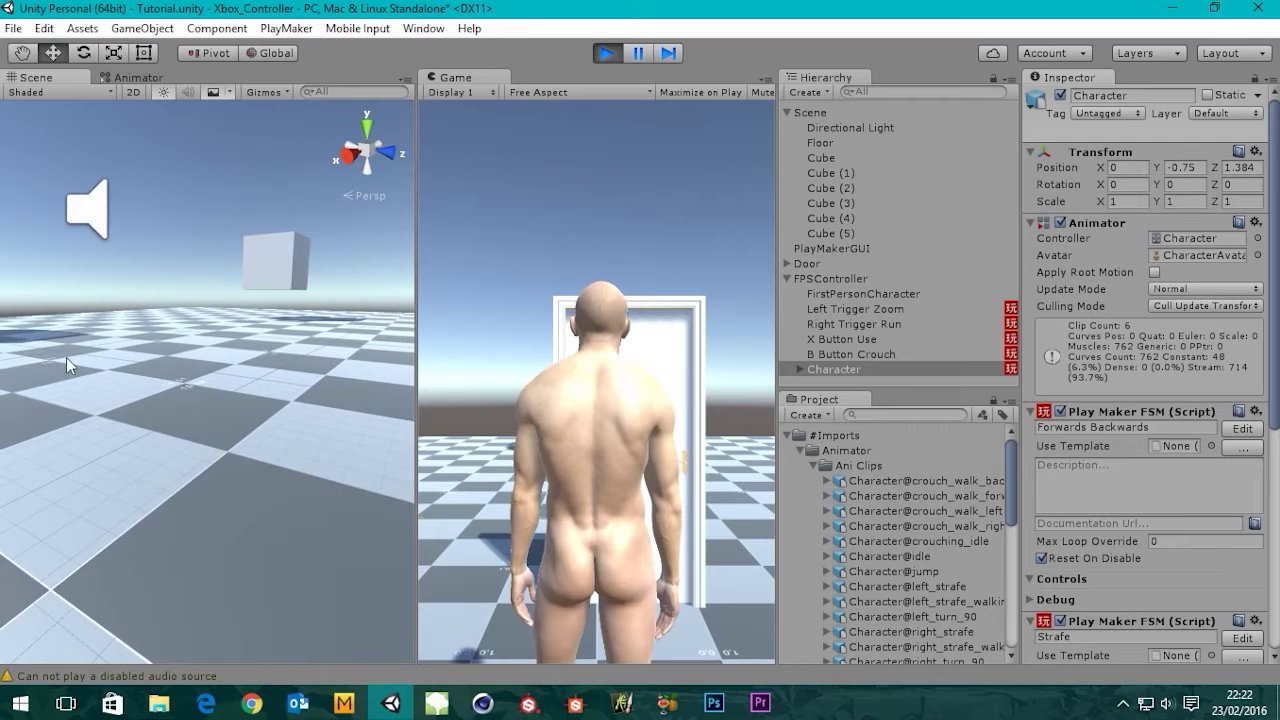
scroll(305, 380, down, 3)
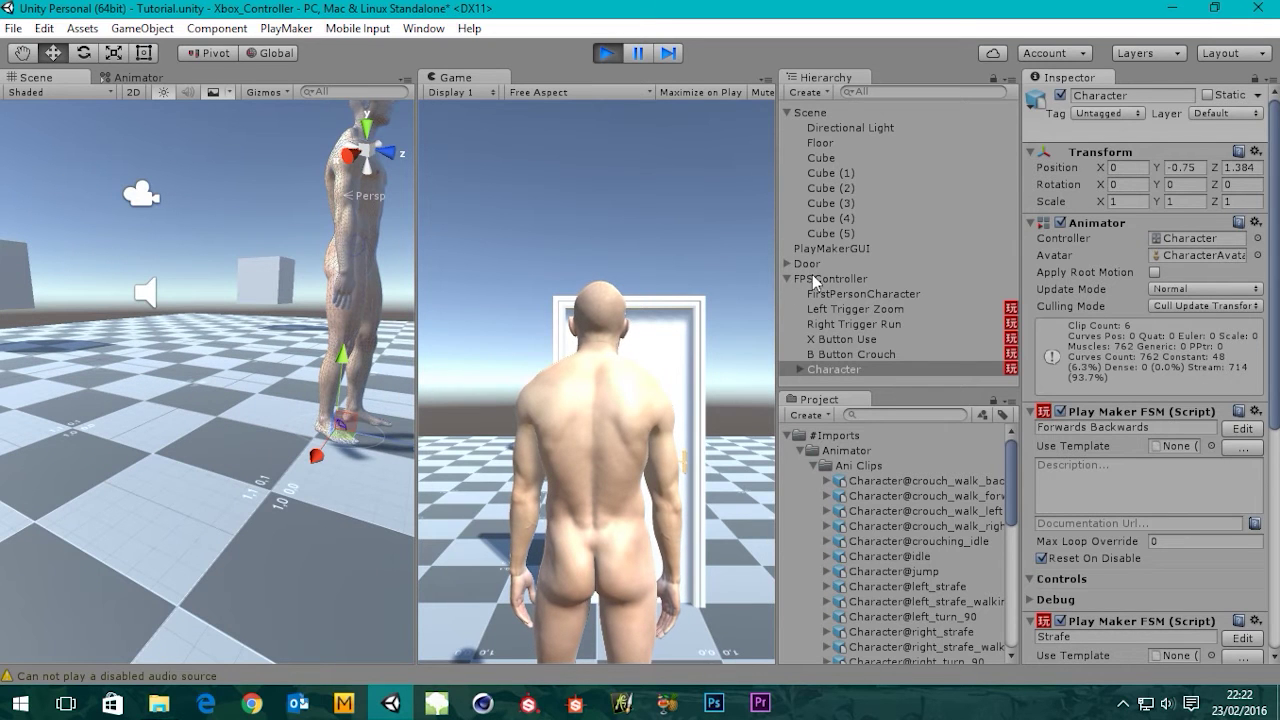
click(830, 278)
middle_drag(155, 350, 301, 374)
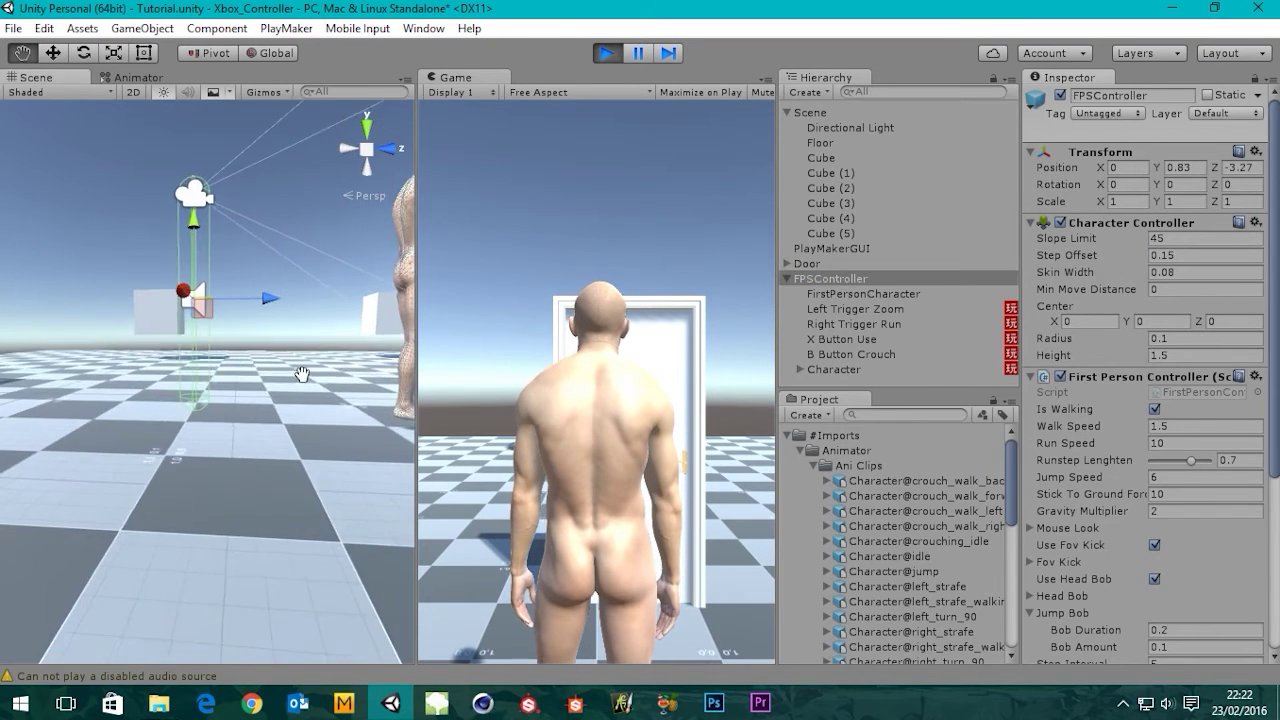
scroll(208, 407, up, 8)
middle_drag(142, 499, 353, 405)
click(610, 53)
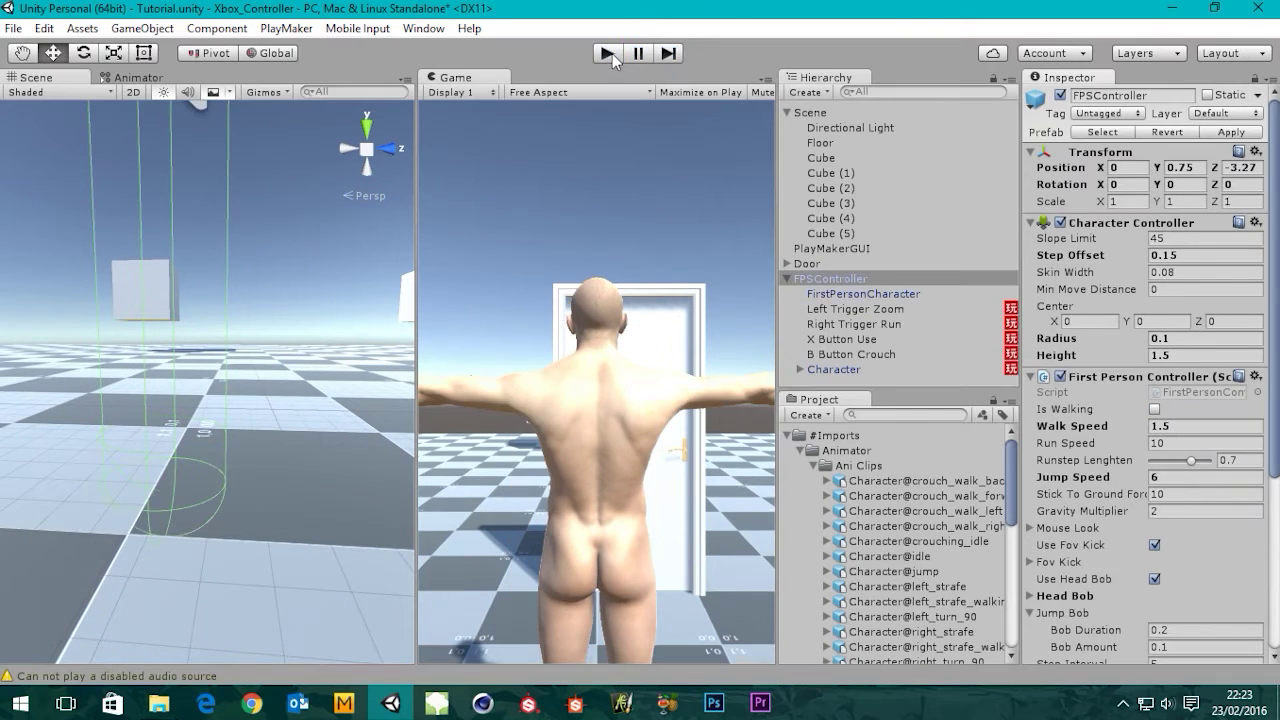
Frame the FPSController in the Scene view and examine where its capsule meets the floor.
middle_drag(164, 499, 258, 355)
scroll(226, 432, down, 5)
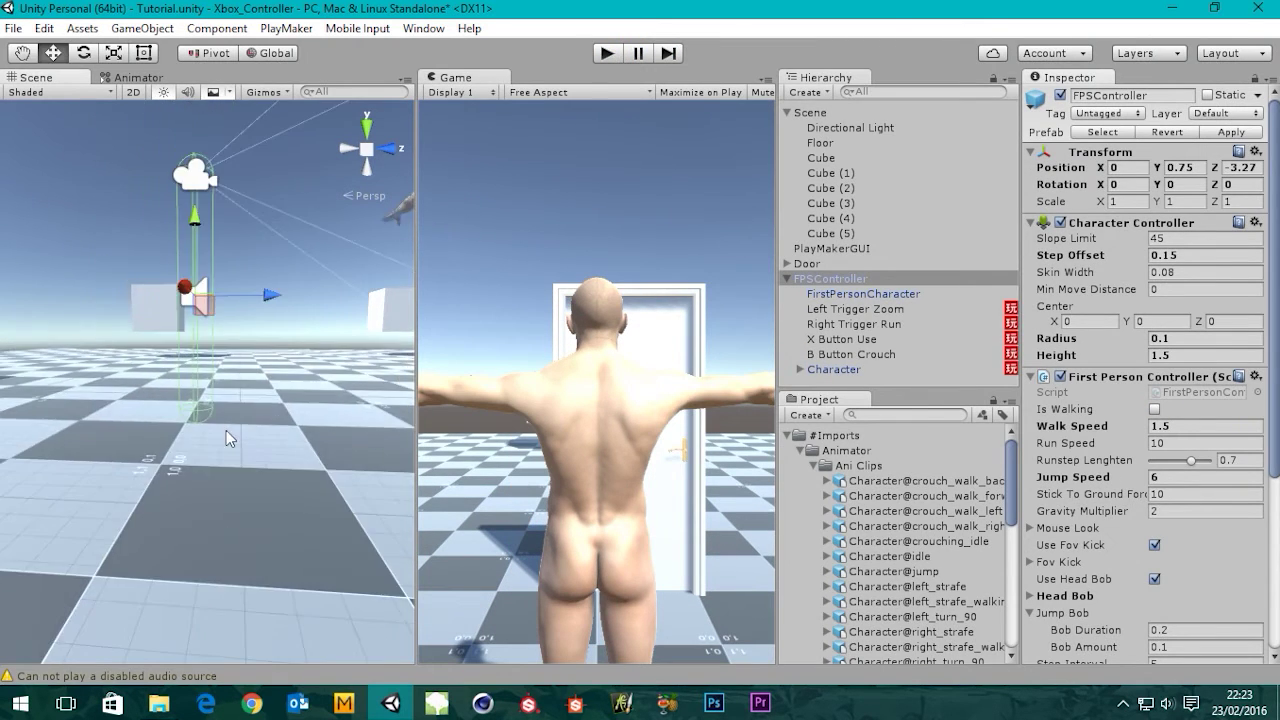
click(813, 280)
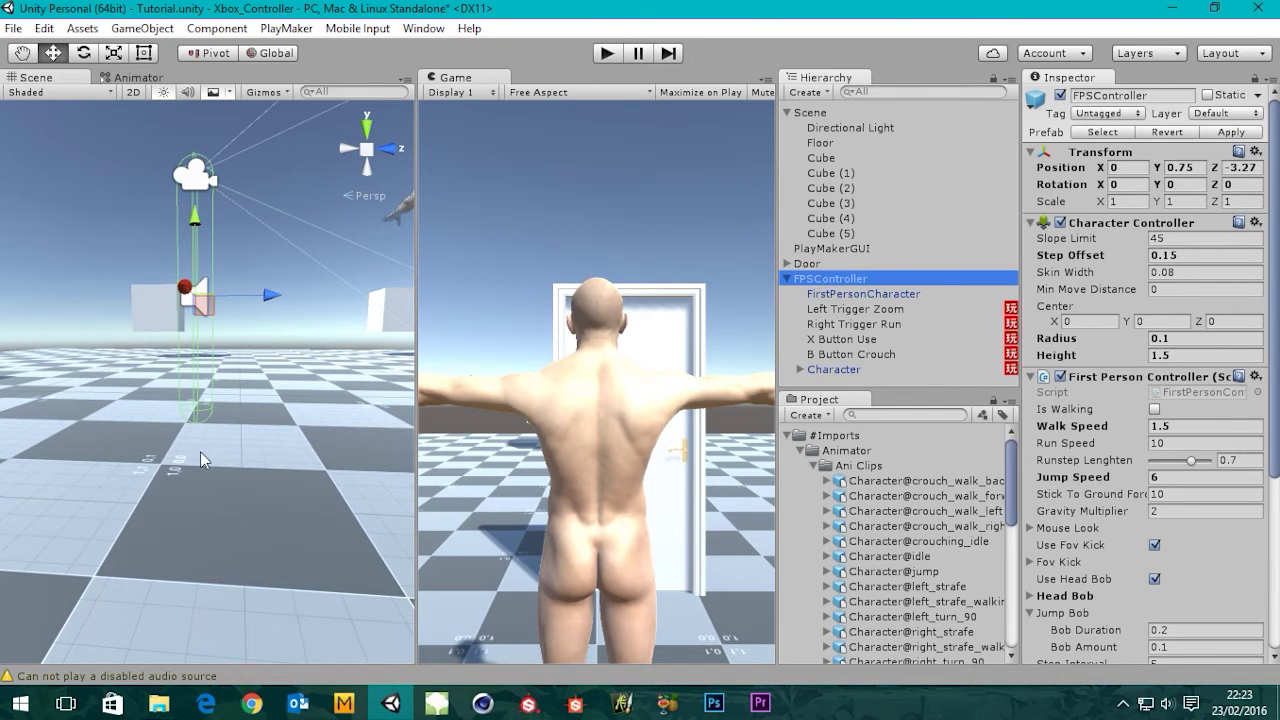
key(f)
scroll(204, 496, up, 3)
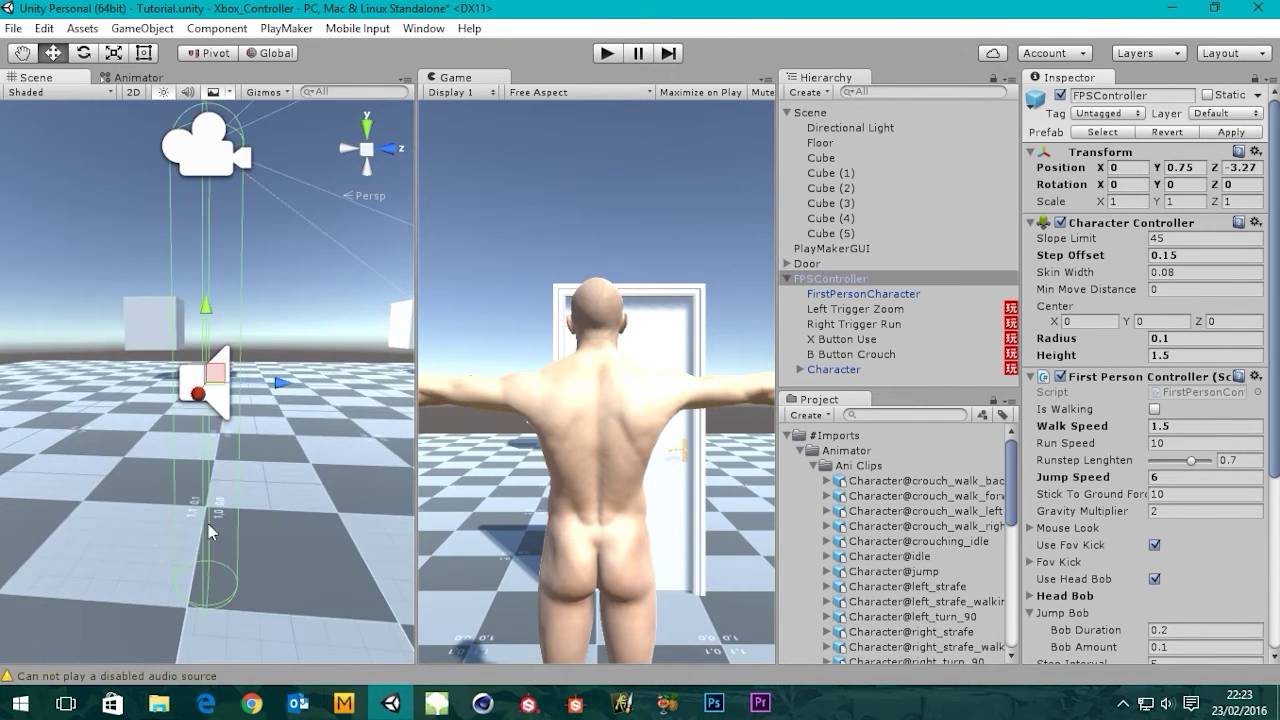
middle_drag(205, 556, 216, 440)
alt+drag(216, 480, 225, 437)
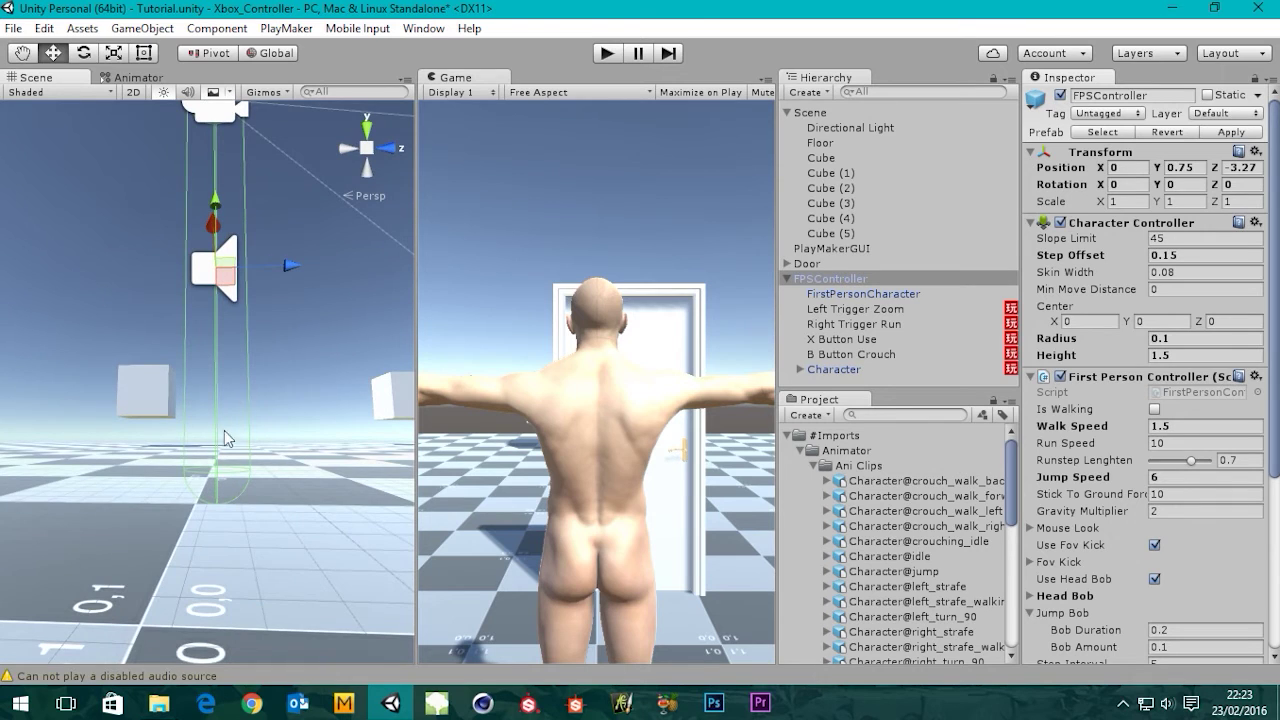
Switch the Scene view to an isometric right-side view and inspect the bottom of the FPSController's capsule up close.
click(366, 150)
scroll(120, 522, down, 4)
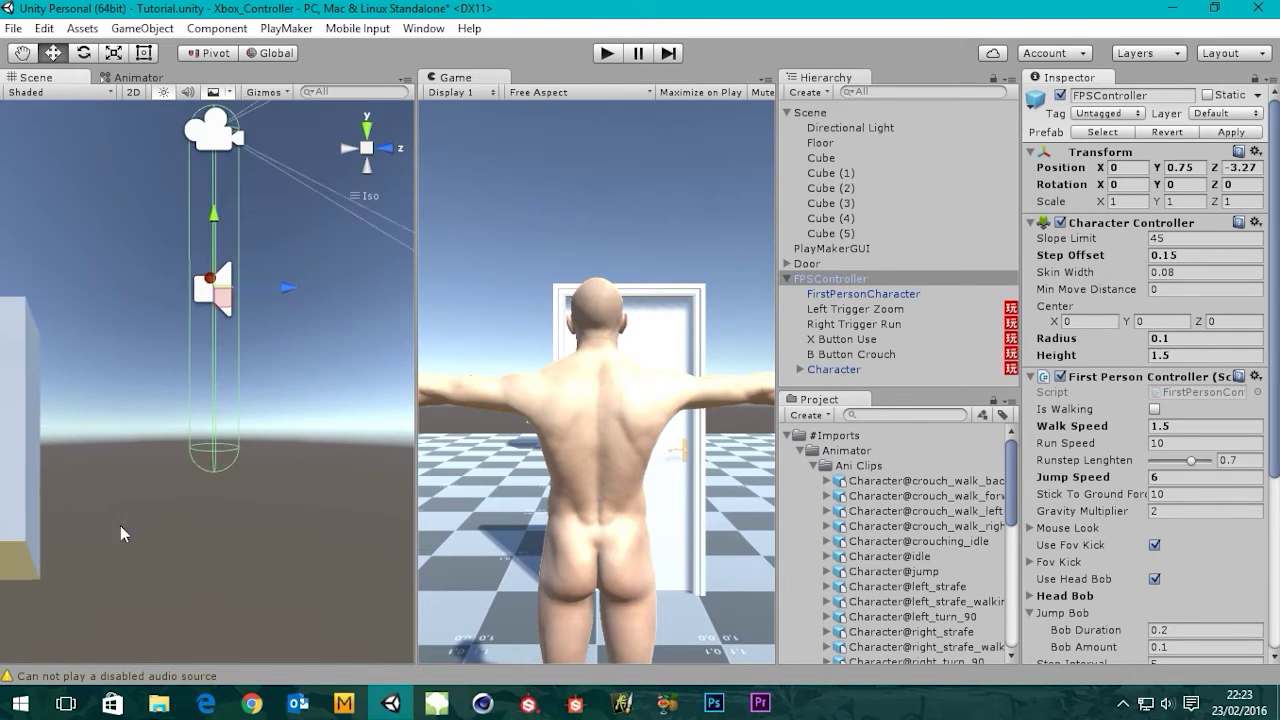
click(383, 152)
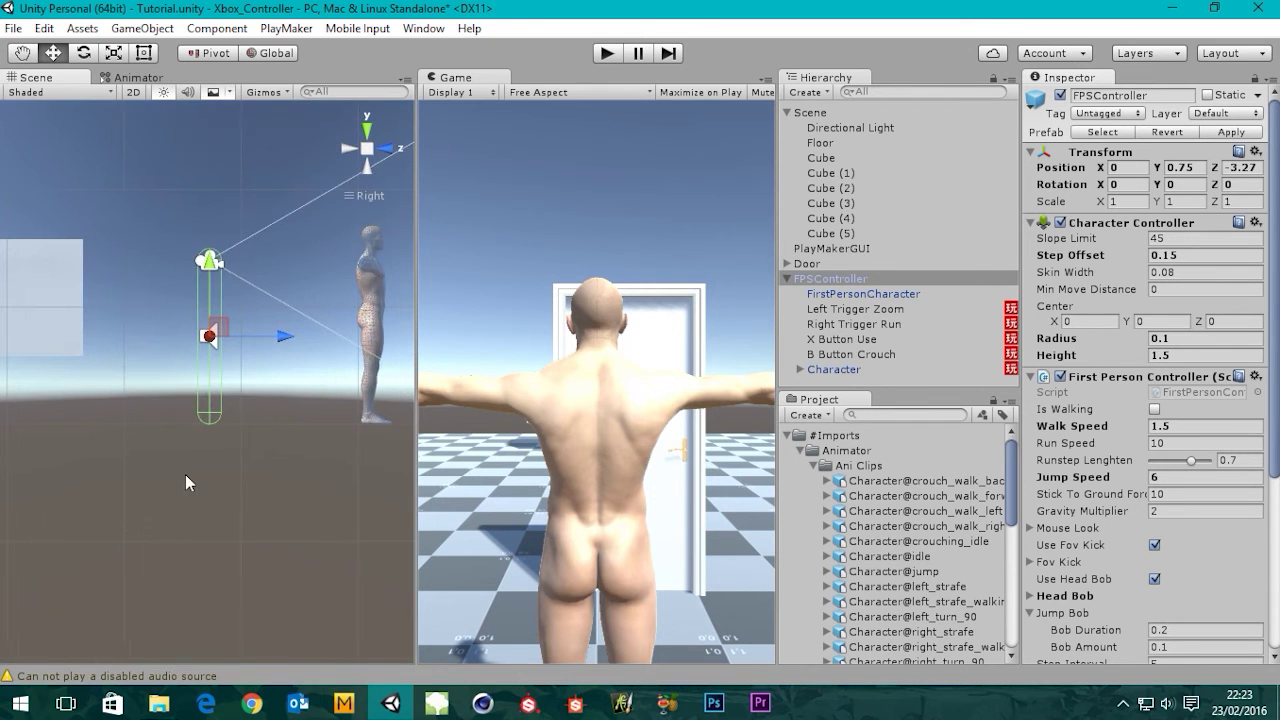
scroll(185, 474, up, 8)
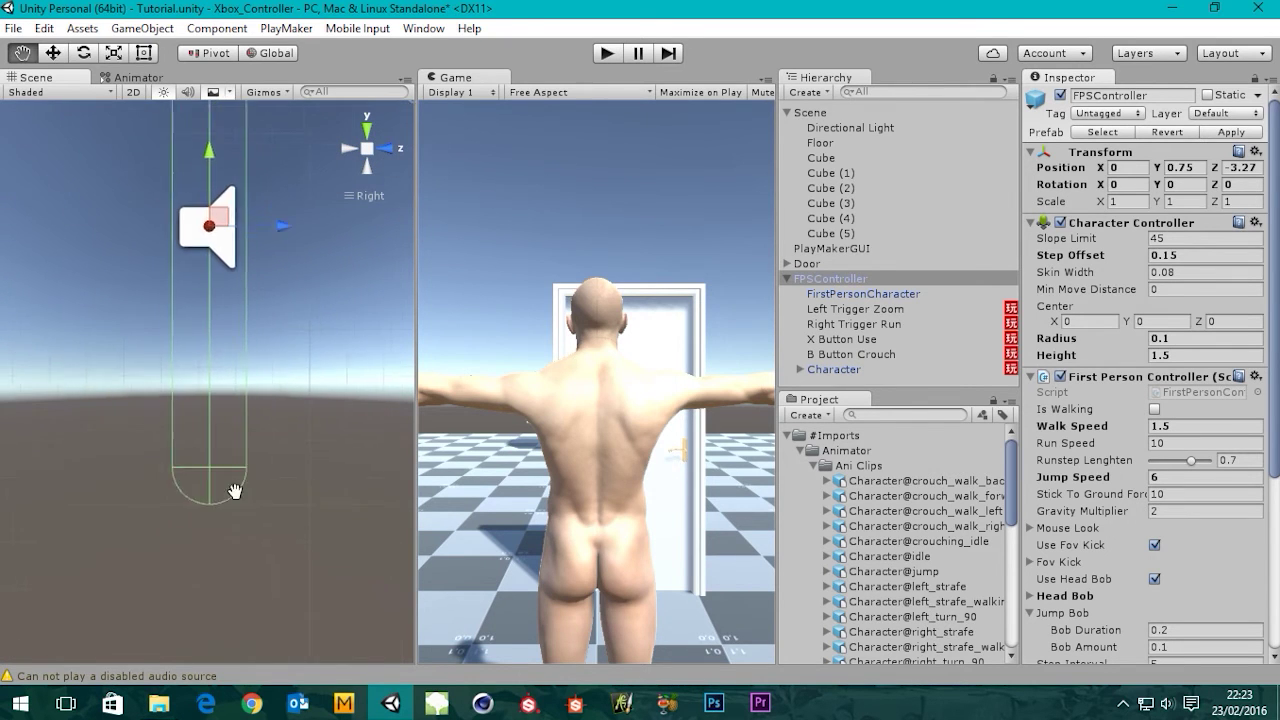
drag(233, 490, 251, 423)
scroll(260, 450, up, 4)
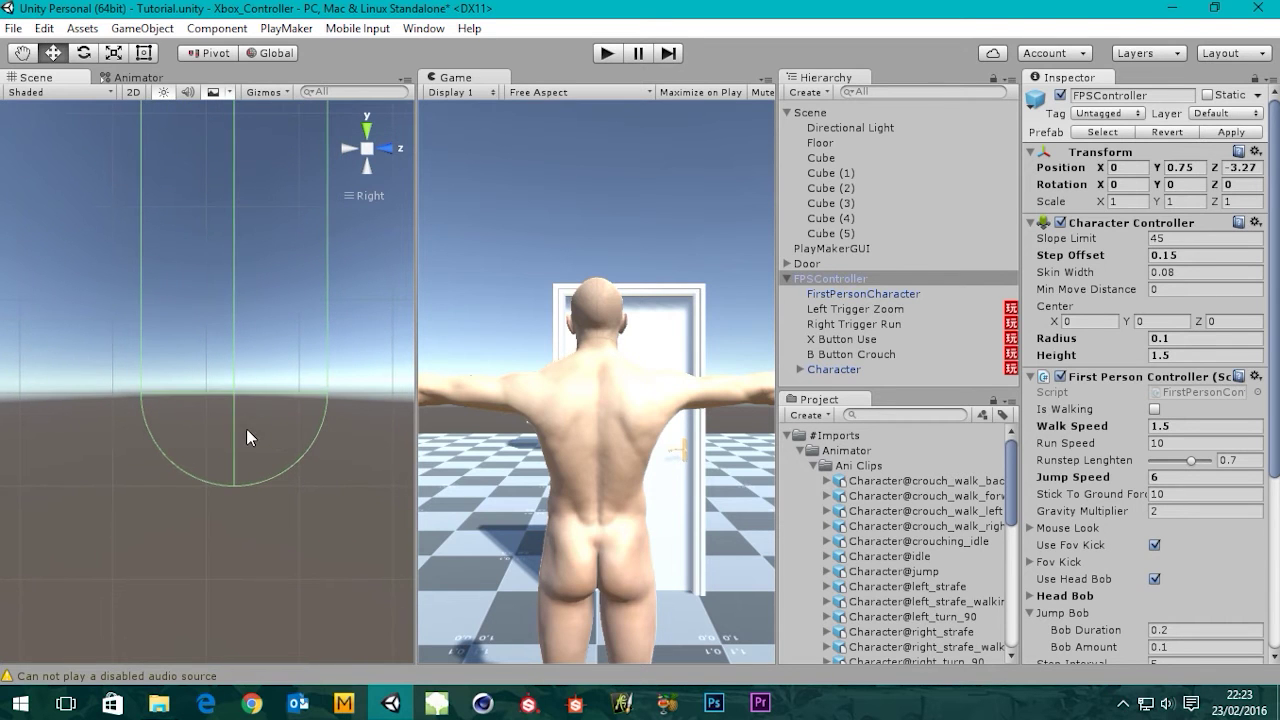
Set the FPSController's Character Controller Skin Width to 0.02, testing the capsule's height above the floor in play mode.
click(607, 55)
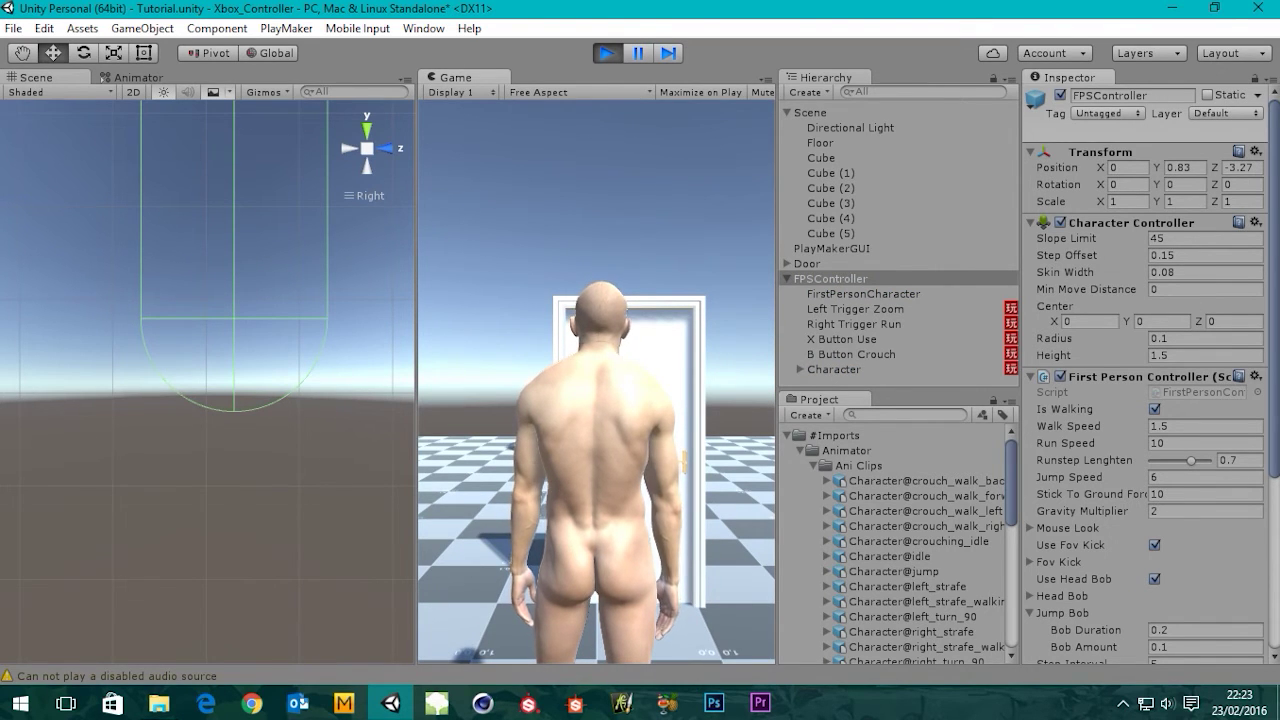
click(1206, 272)
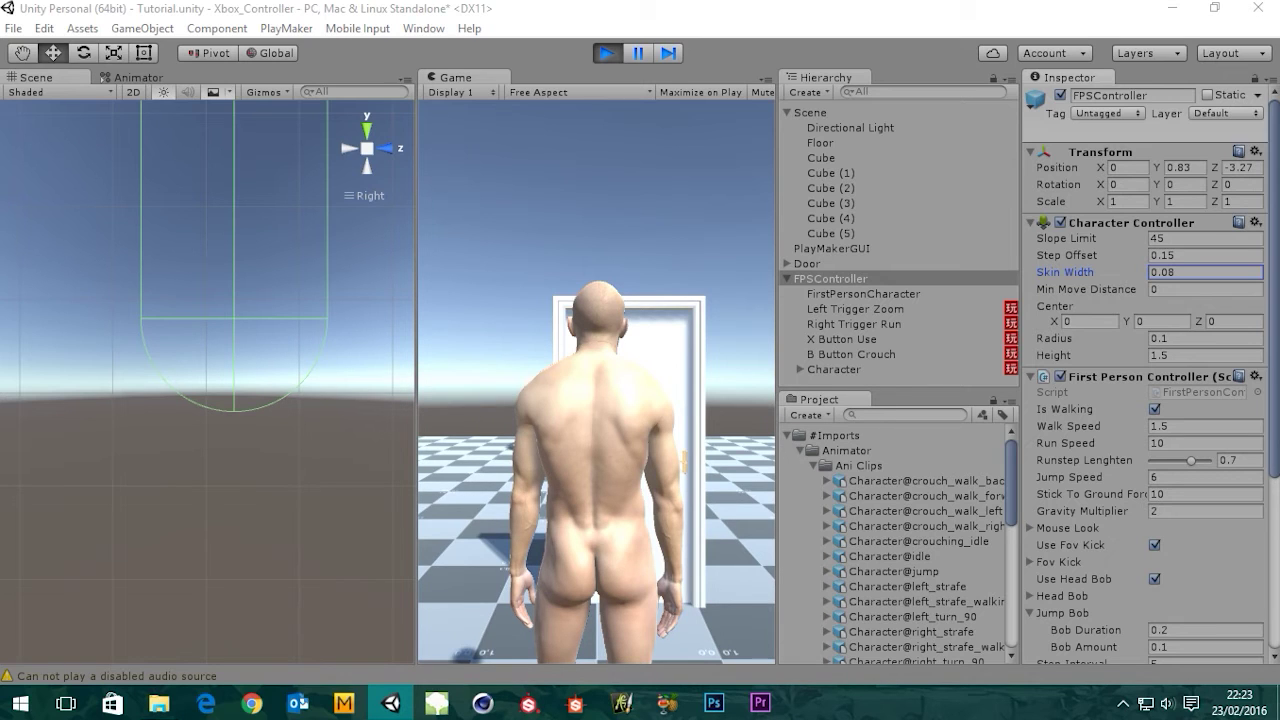
click(1188, 272)
click(1187, 272)
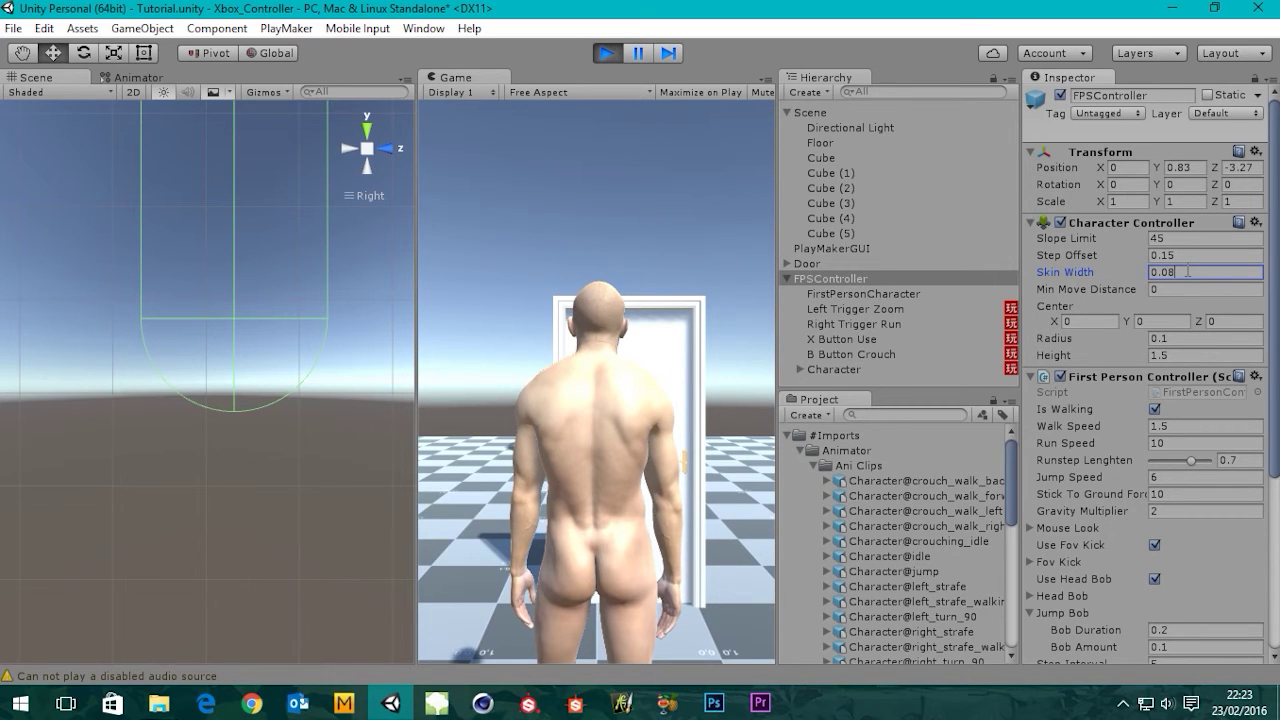
key(BackSpace)
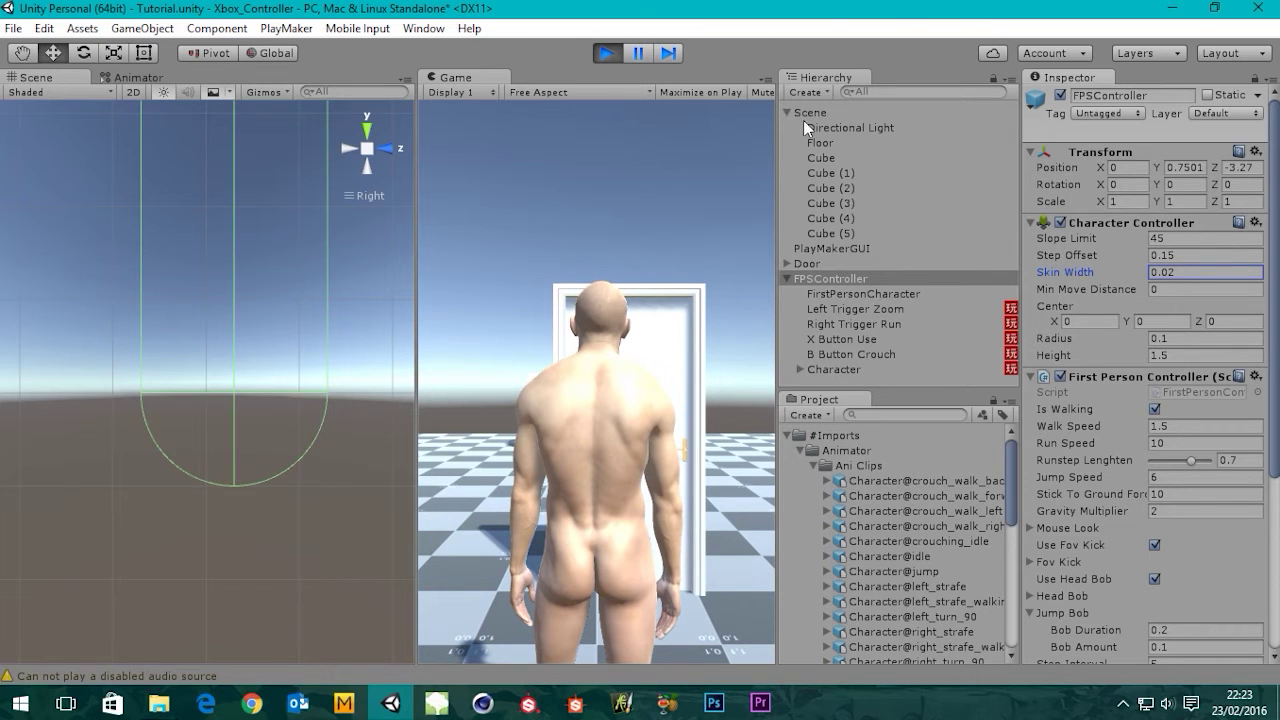
click(605, 55)
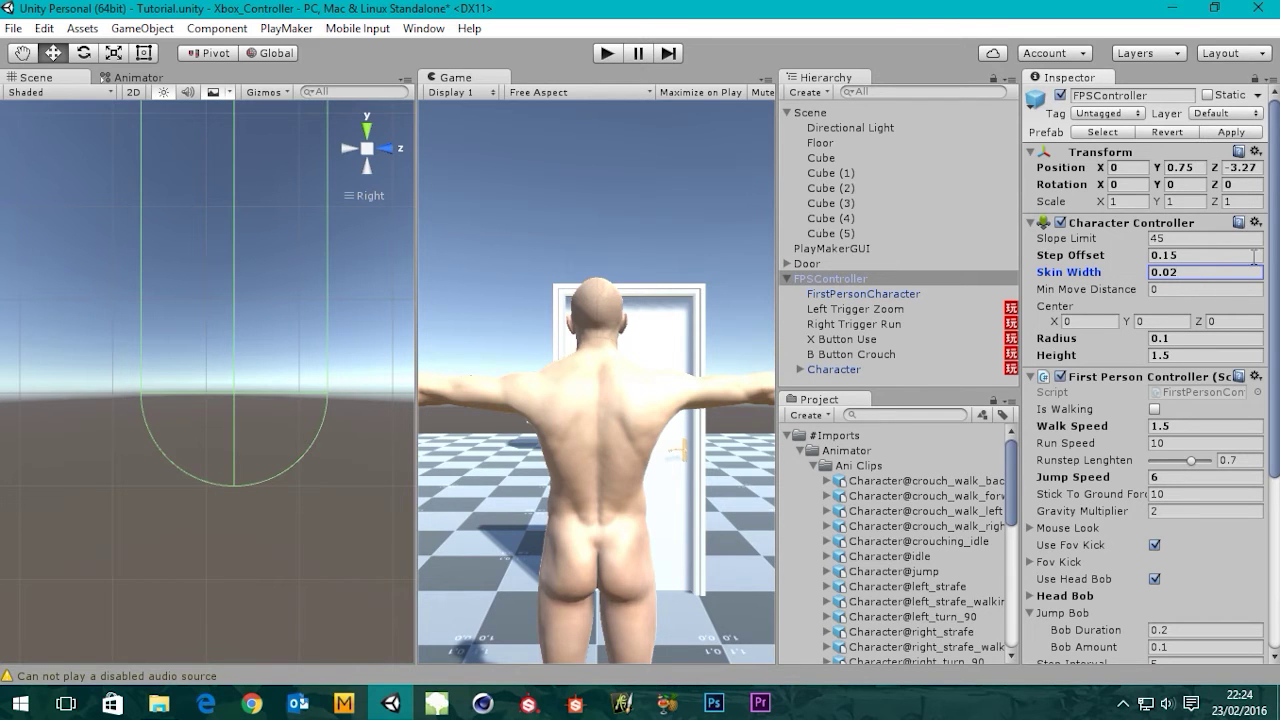
click(607, 53)
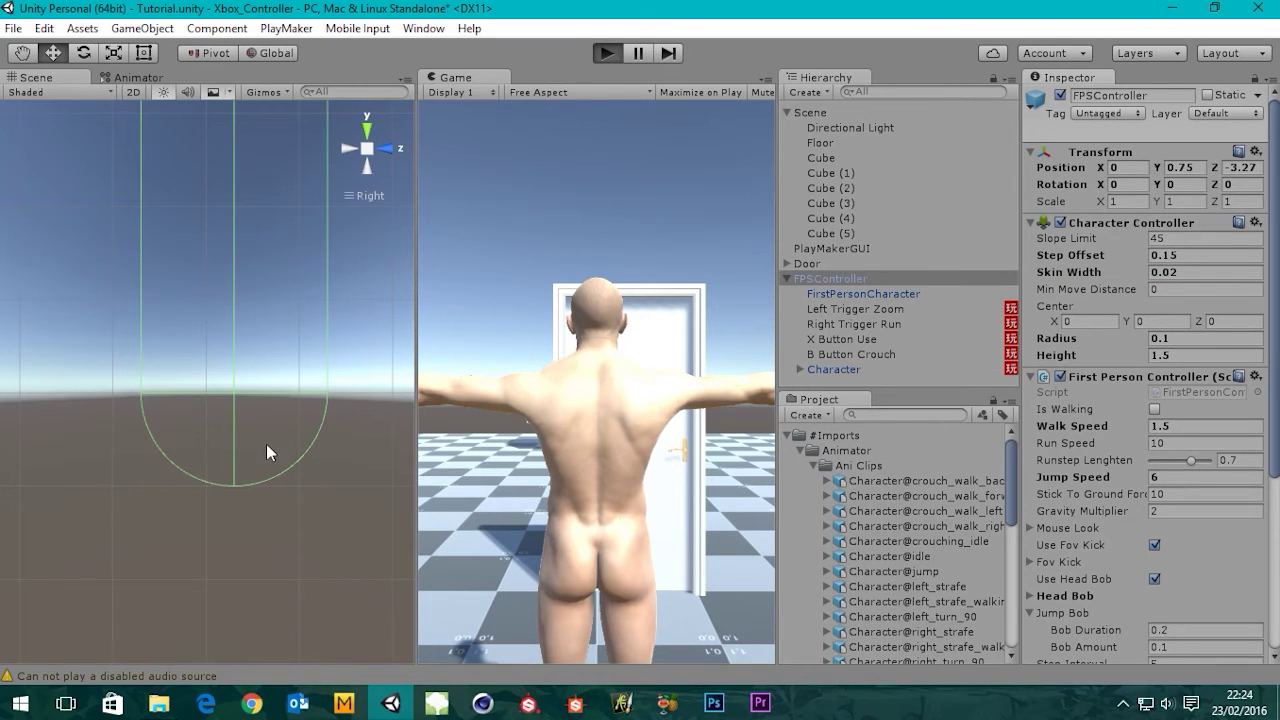
click(607, 53)
Return the Scene view to perspective and bring the Character's feet and the floor beneath them into close view.
scroll(279, 355, down, 4)
click(367, 149)
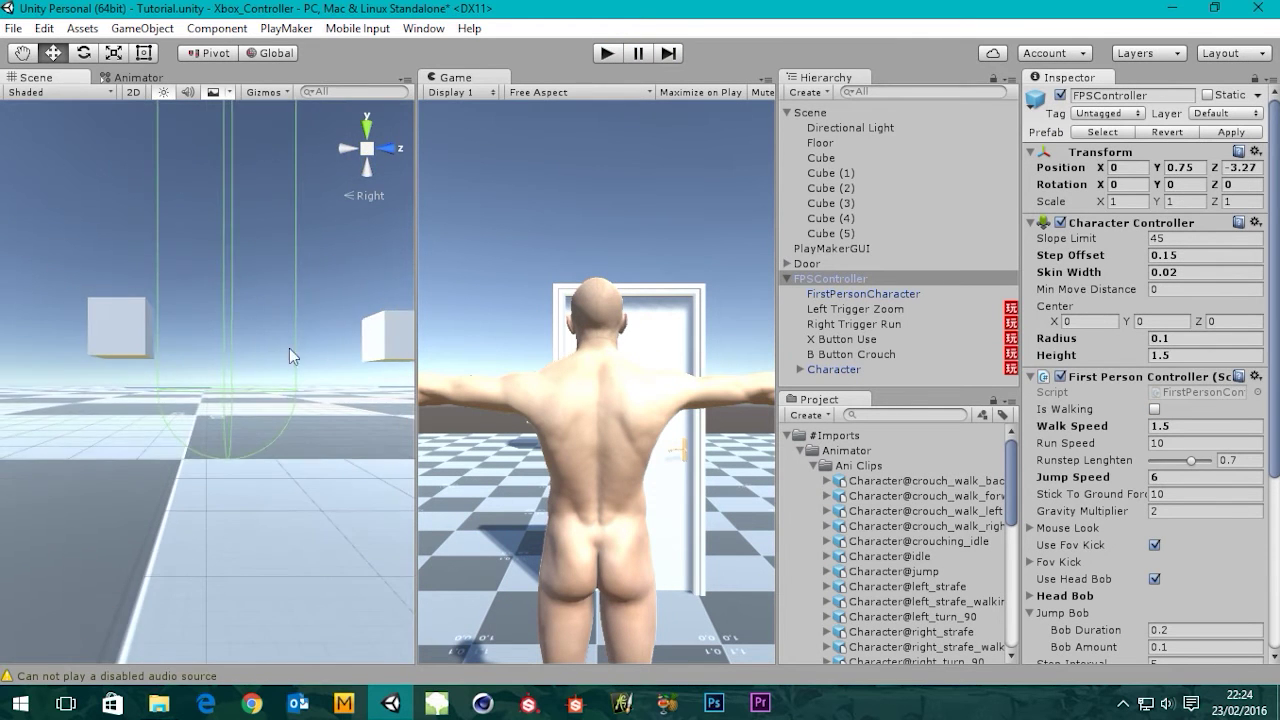
scroll(289, 348, down, 3)
alt+drag(359, 441, 314, 496)
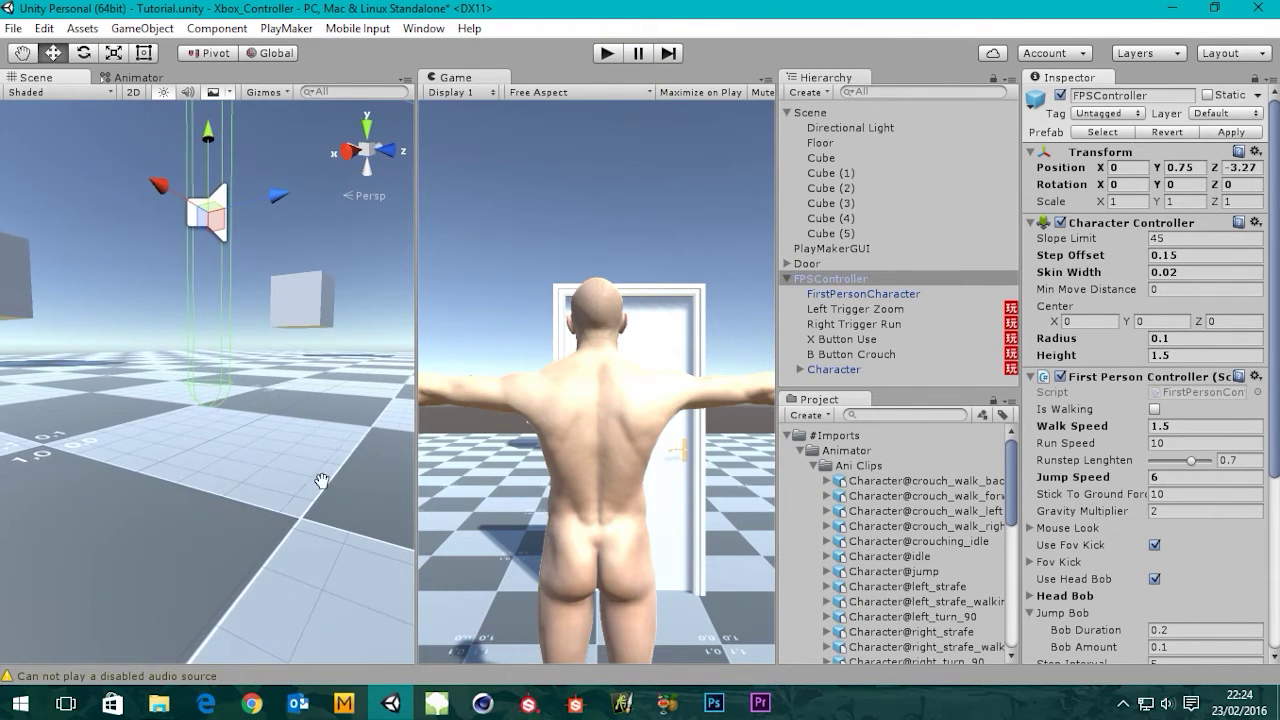
middle_drag(322, 482, 75, 495)
alt+drag(217, 432, 226, 481)
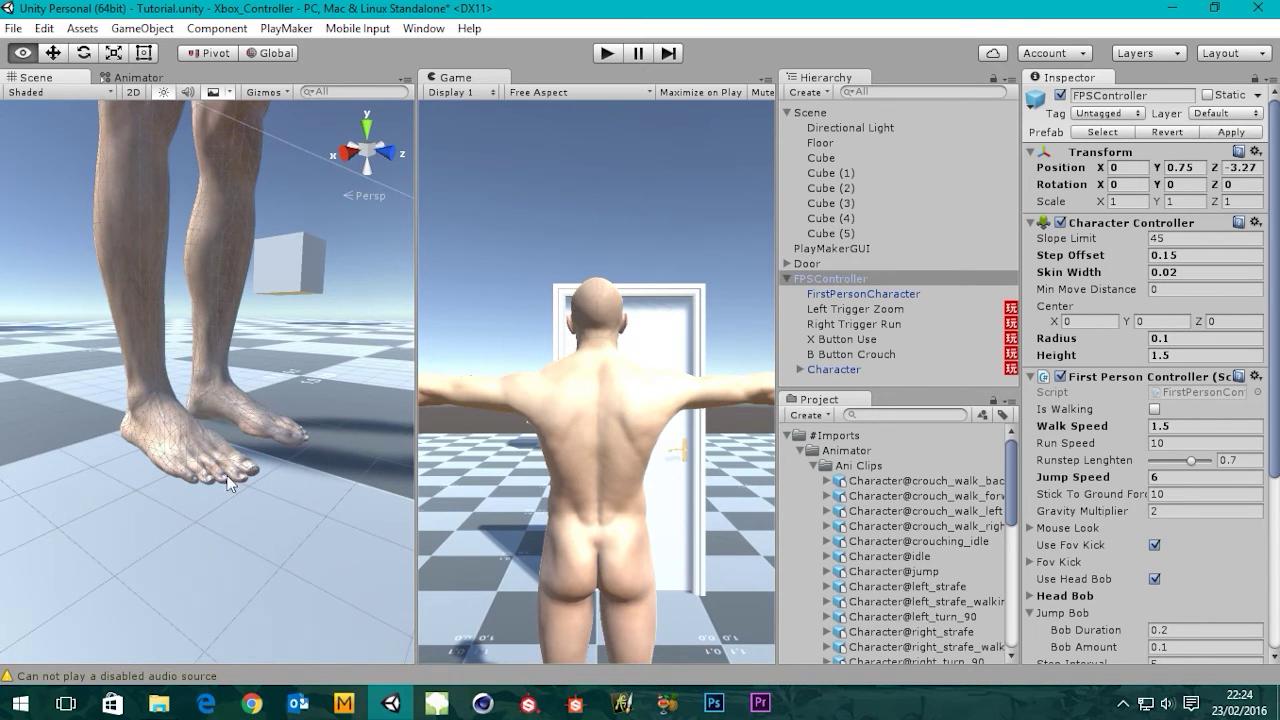
Run the scene and set the Character's Y position to -0.78 to lower its feet towards the floor.
click(606, 54)
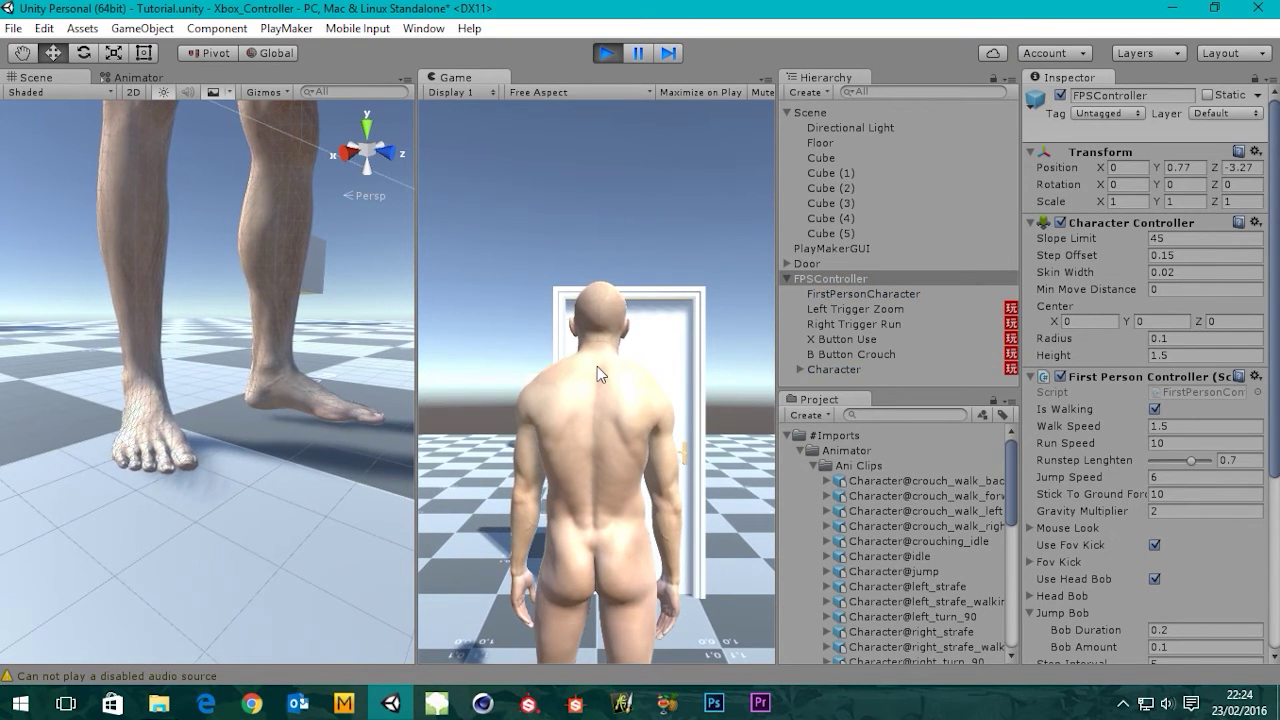
click(841, 369)
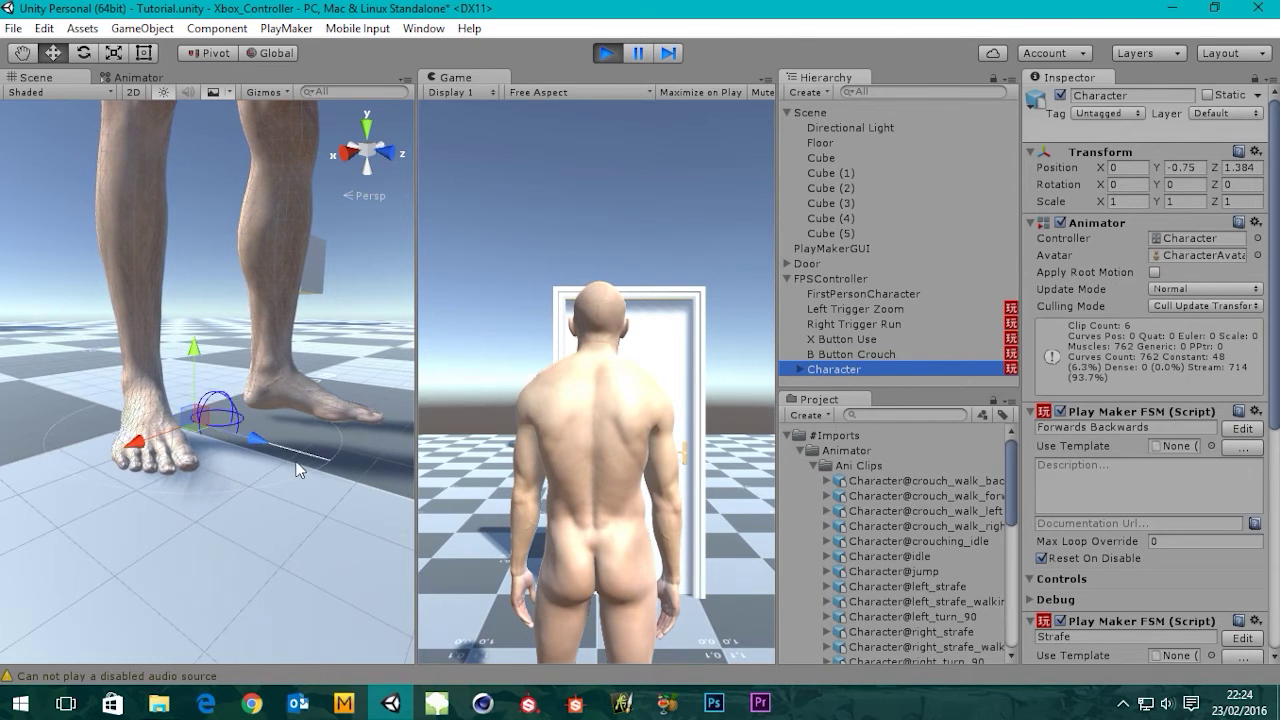
middle_drag(285, 440, 312, 457)
alt+drag(321, 452, 293, 414)
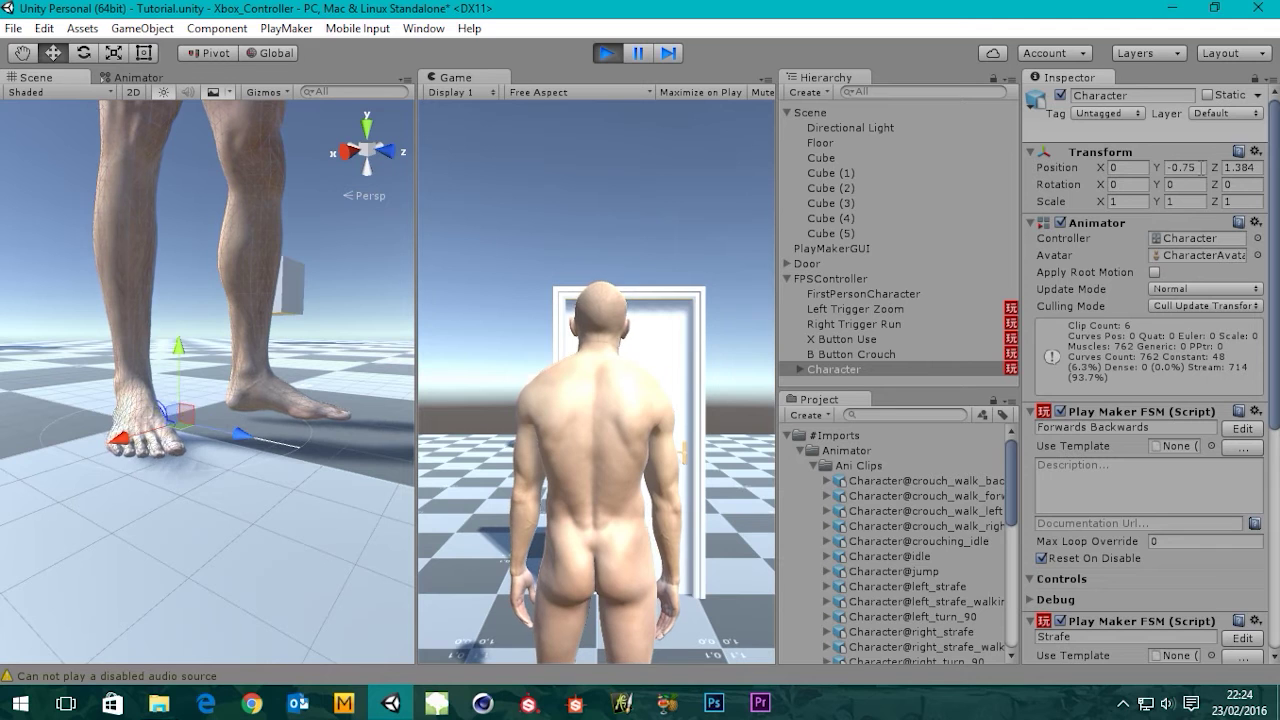
click(1202, 167)
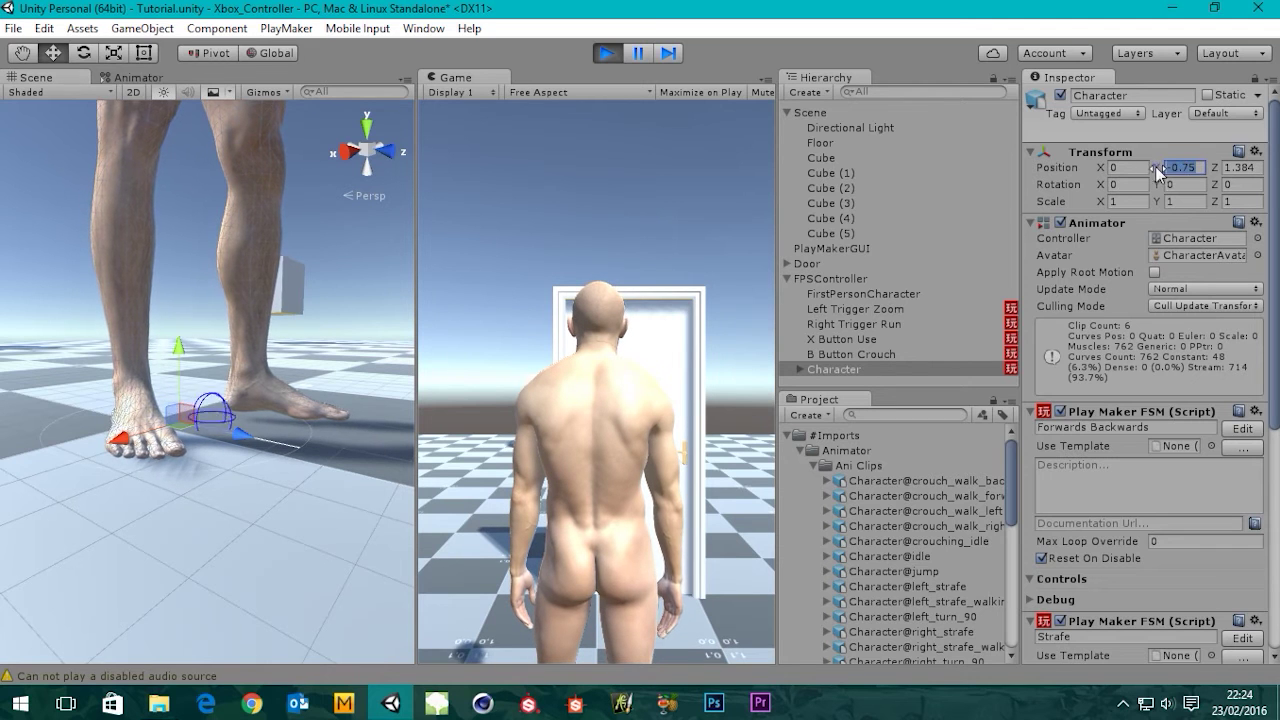
drag(1156, 167, 1202, 167)
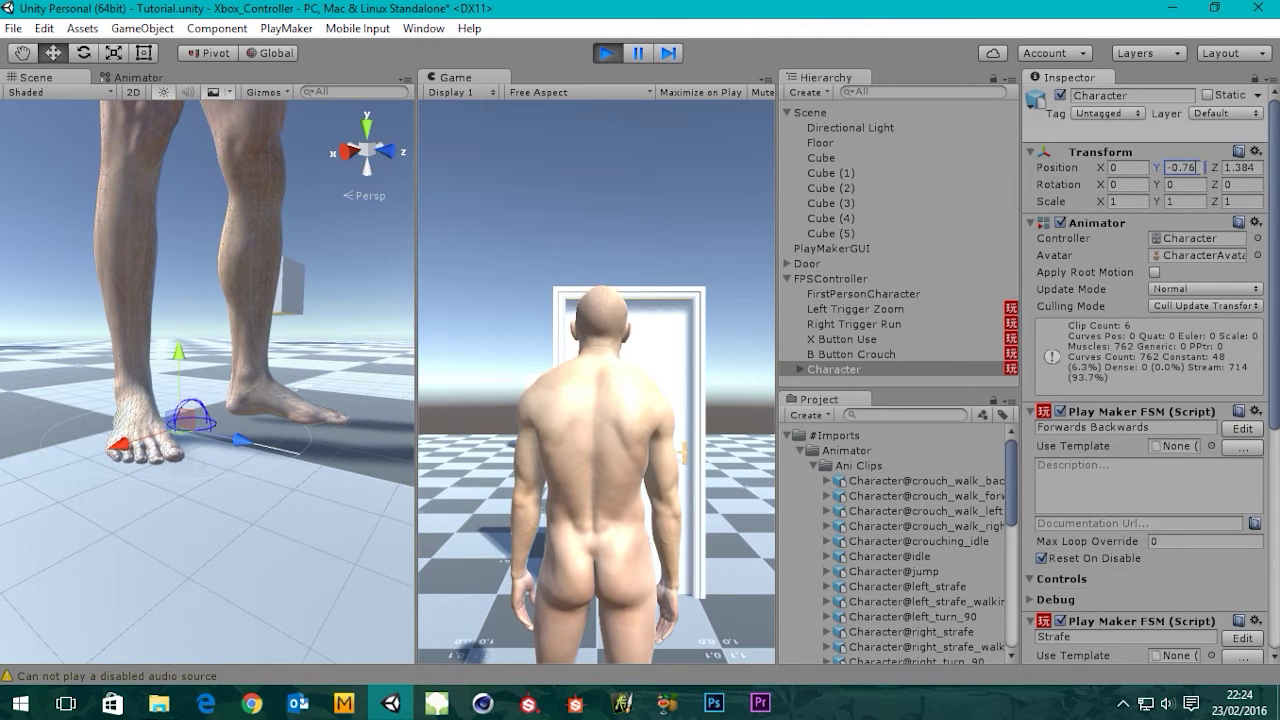
key(BackSpace)
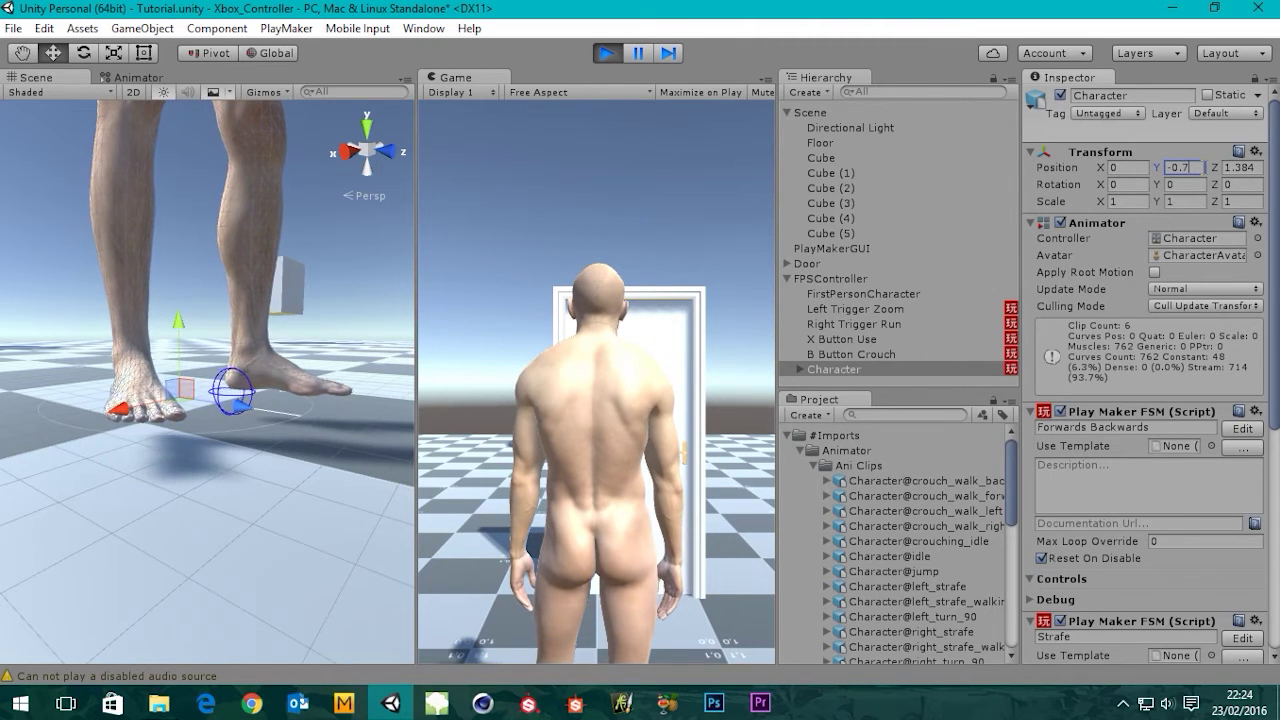
text(8)
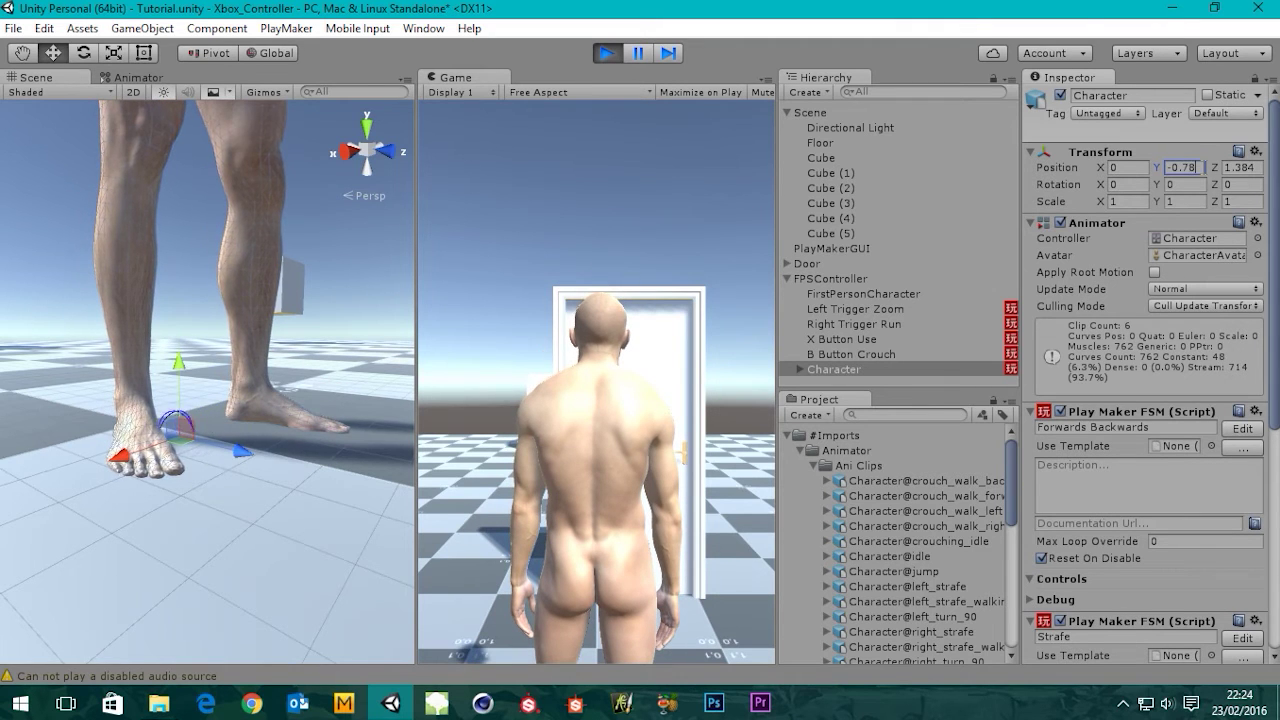
Inspect the Character's feet against the floor from the front and other angles in the Scene view.
alt+drag(266, 440, 1144, 530)
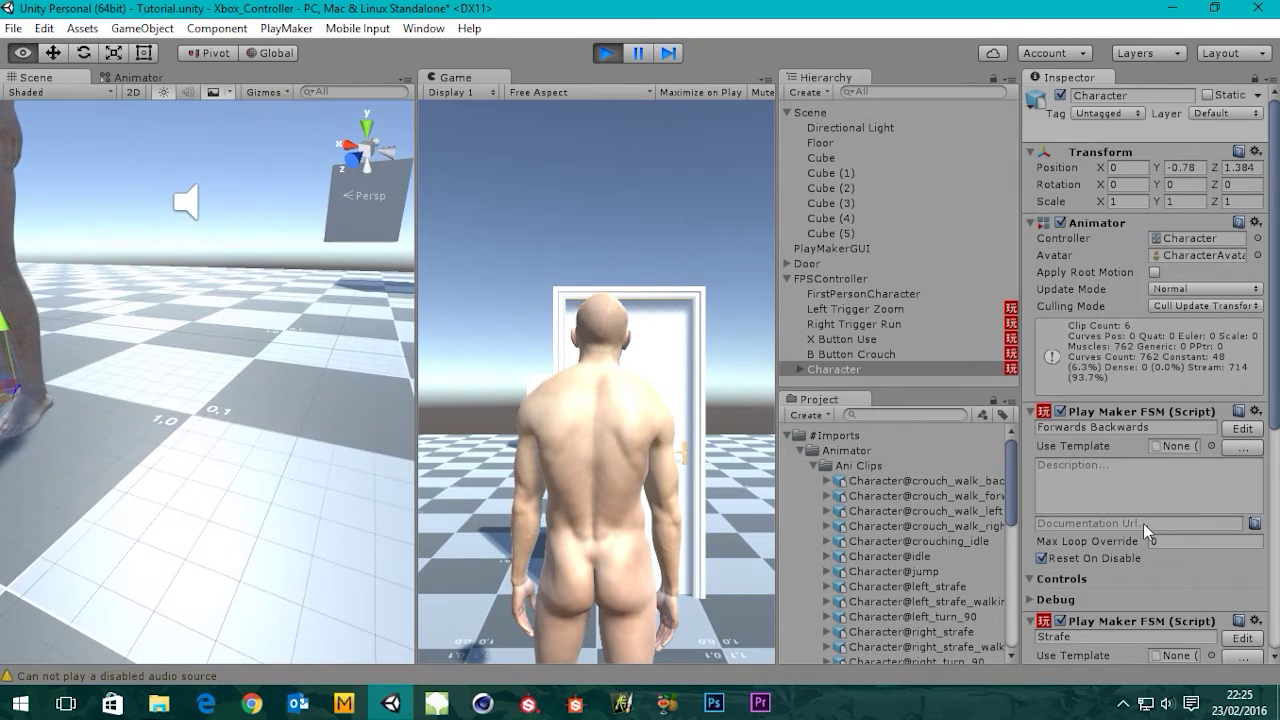
key(a)
right_drag(306, 503, 306, 506)
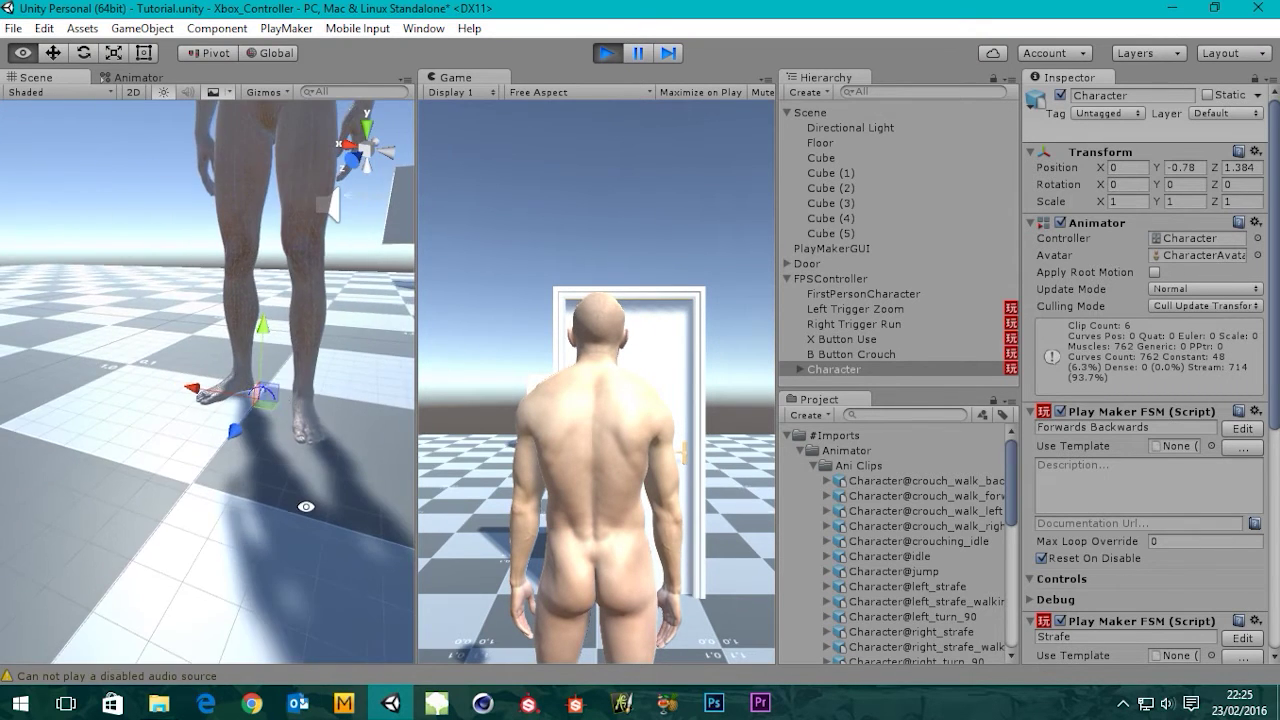
alt+drag(306, 506, 214, 462)
scroll(250, 480, up, 3)
scroll(284, 499, down, 2)
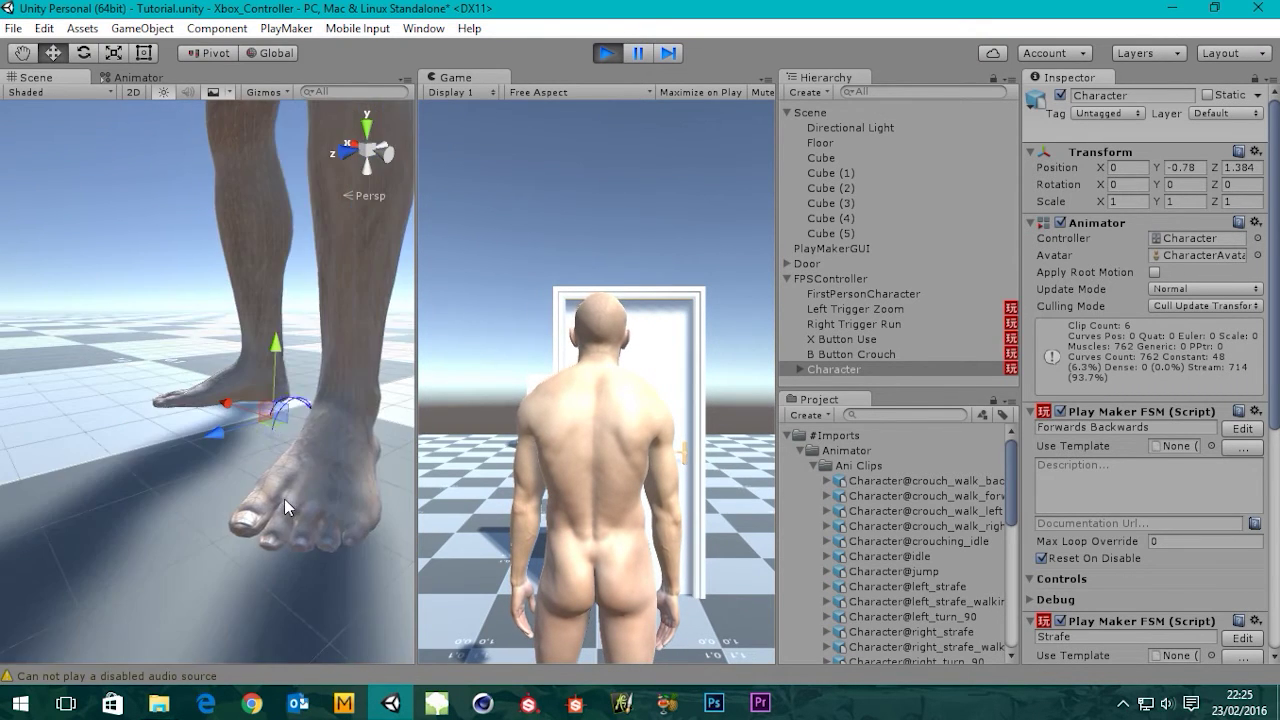
mouse_move(284, 499)
alt+mouse_down()
mouse_move(149, 463)
mouse_move(184, 425)
mouse_move(180, 437)
mouse_move(266, 491)
alt+mouse_up()
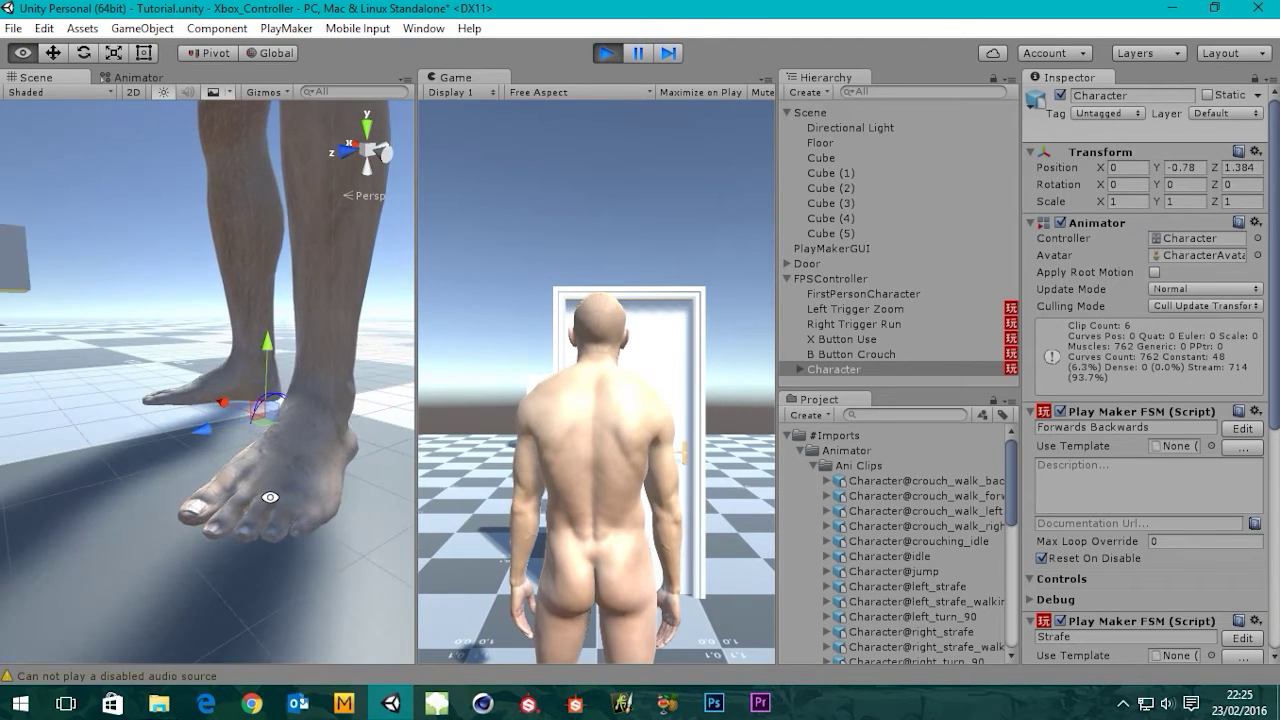
Try a Y position of -0.77 for the Character and check its foot against the floor from the side.
click(1183, 167)
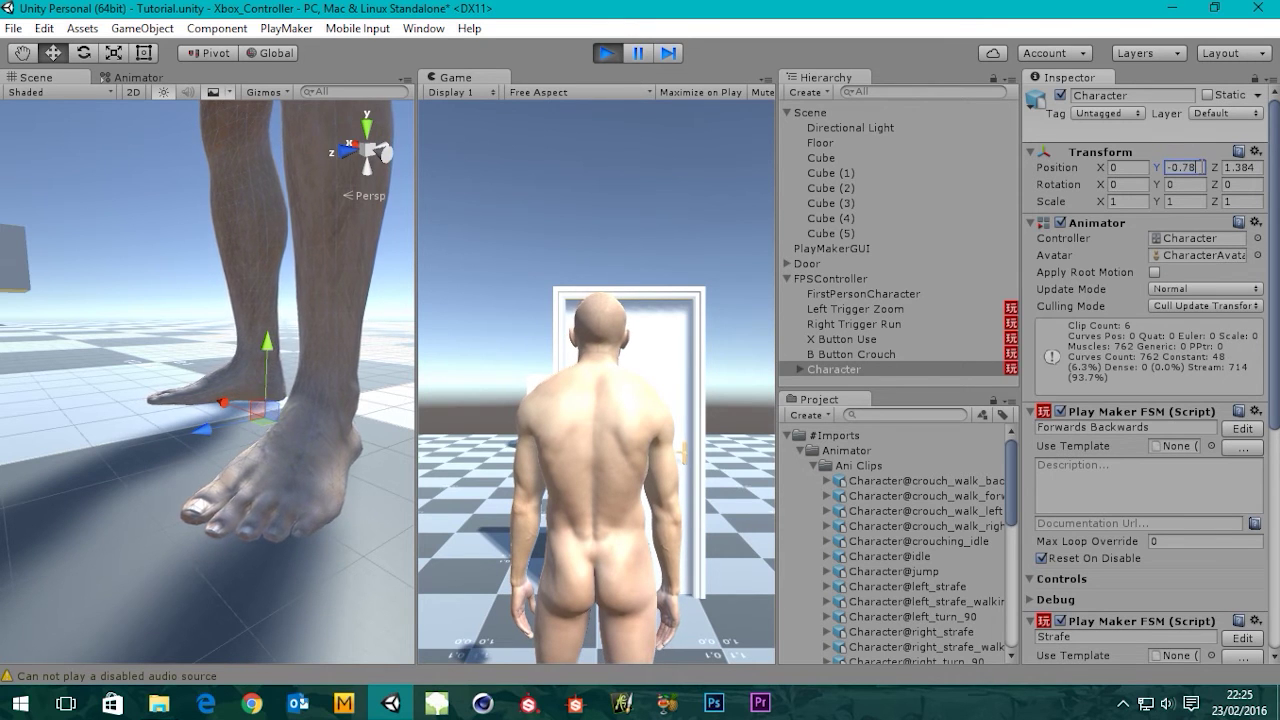
key(BackSpace)
text(7)
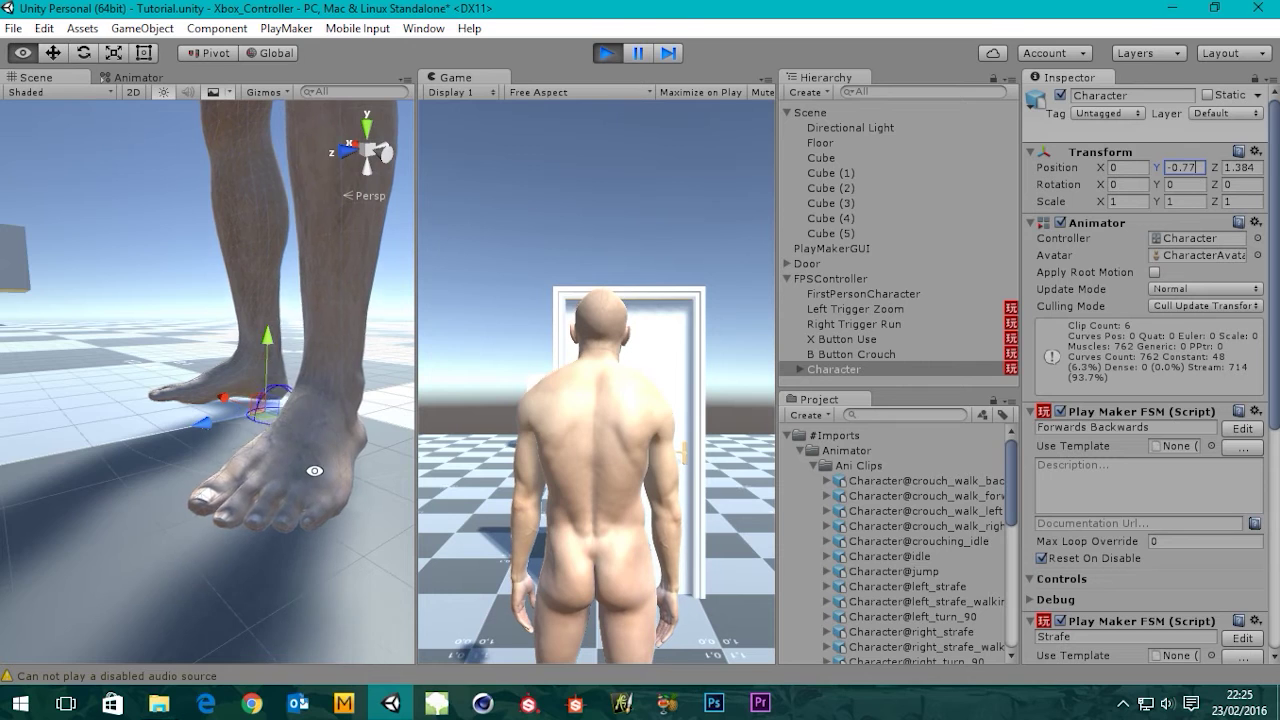
alt+drag(314, 470, 243, 430)
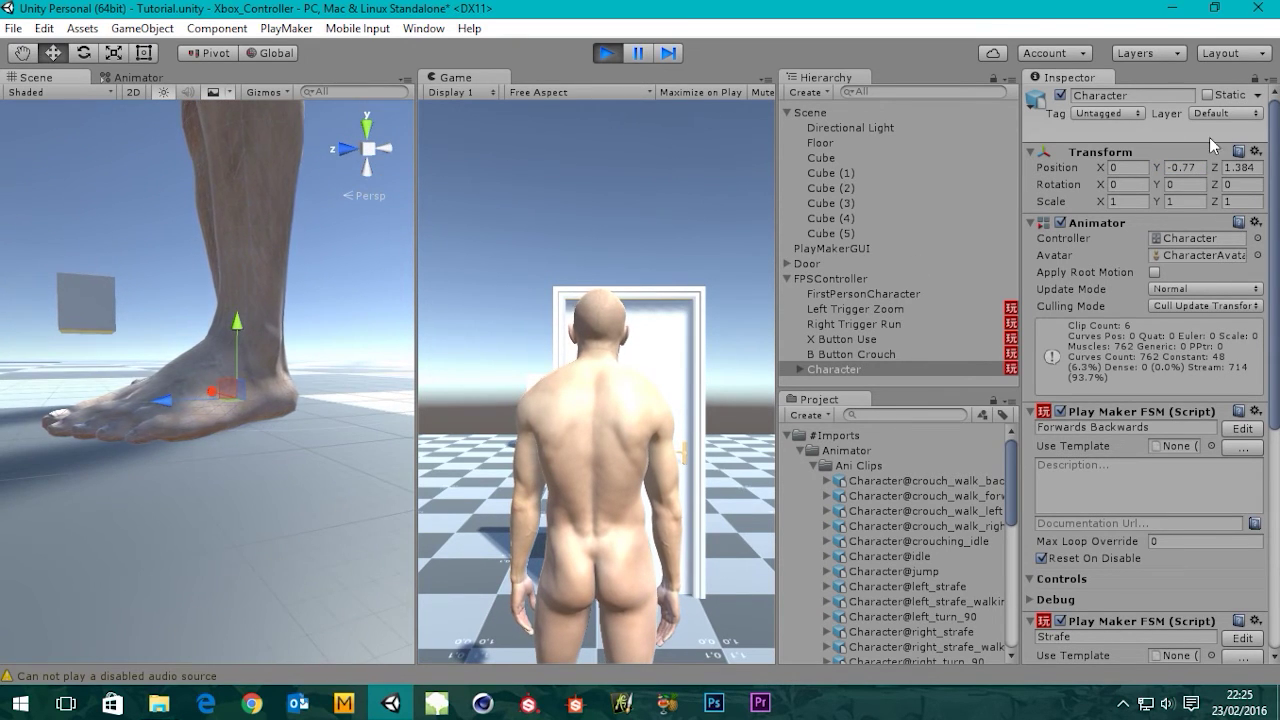
Set the Character's Y position to -0.775 and check both feet against the floor.
click(1200, 167)
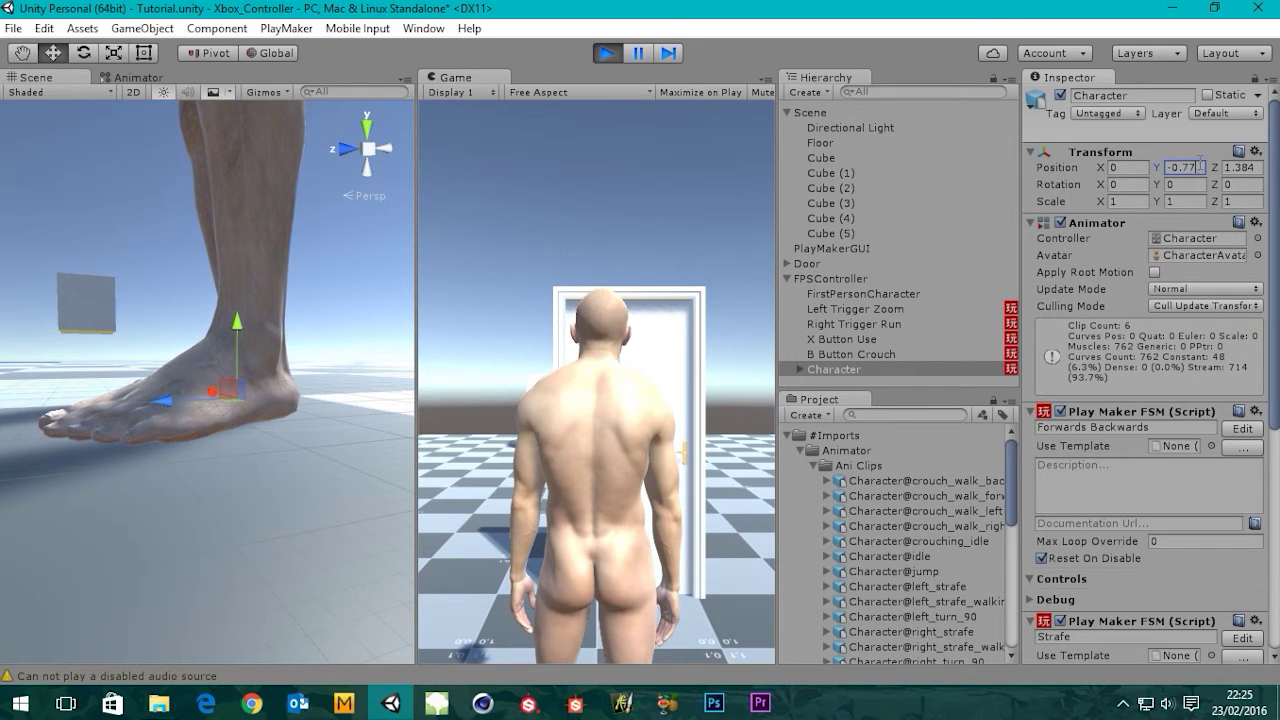
text(-0.78)
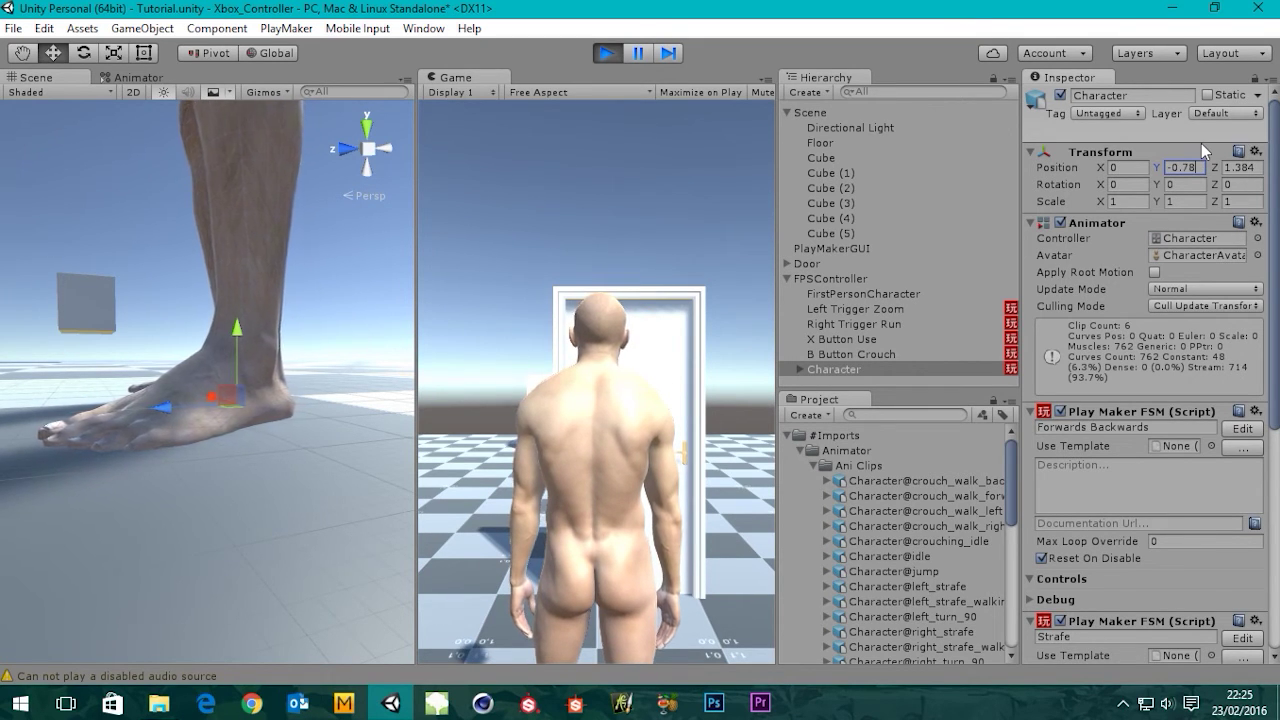
key(BackSpace)
text(75)
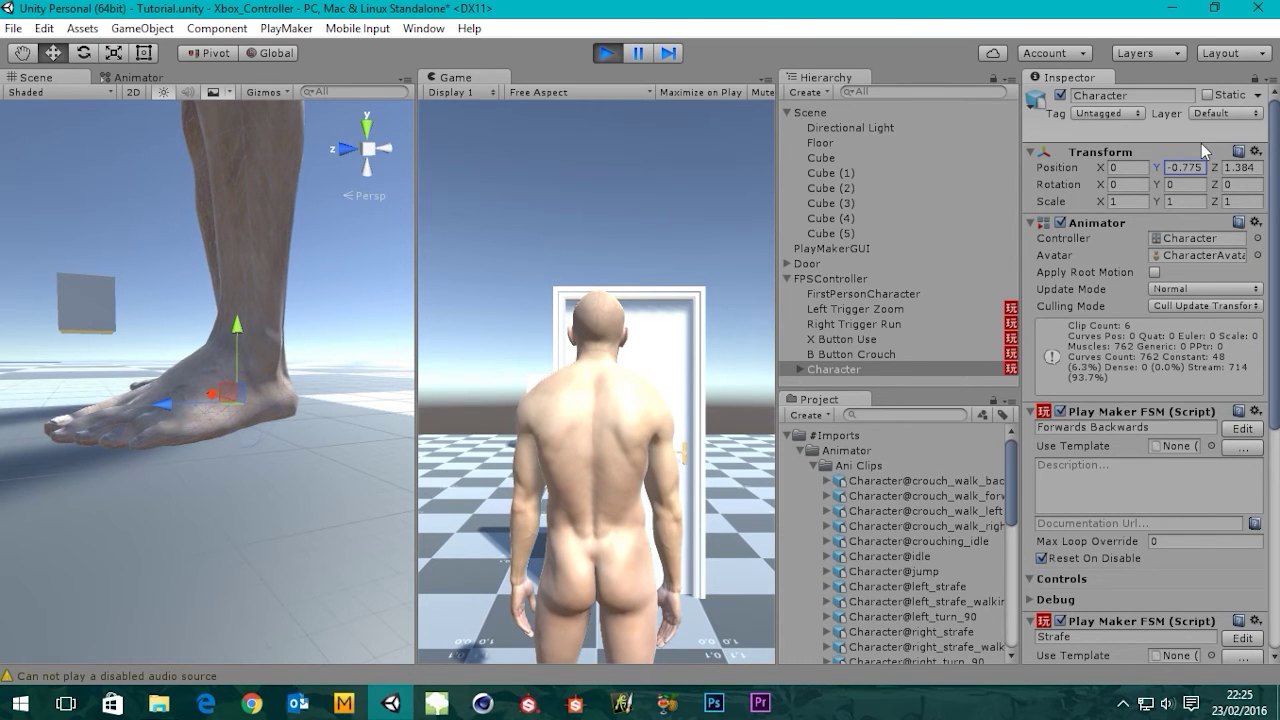
alt+drag(195, 505, 1088, 612)
middle_drag(241, 430, 218, 502)
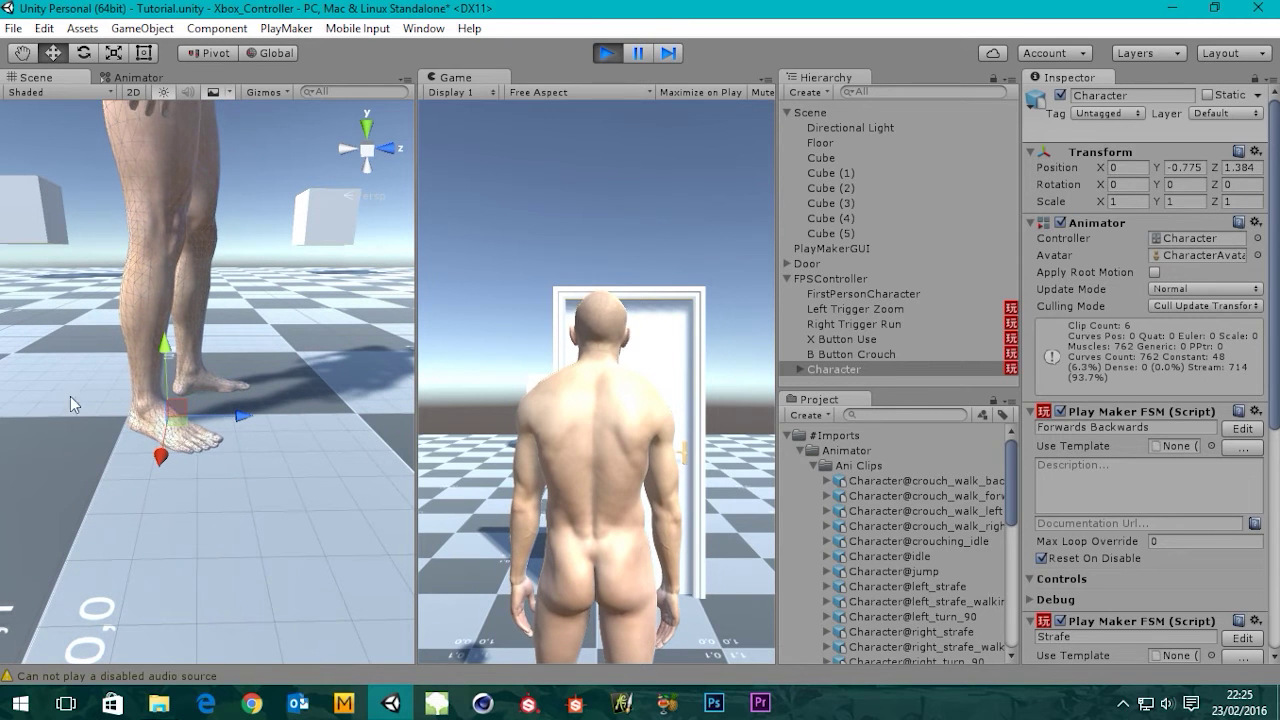
Copy the Character's play-mode Y position of -0.775, stop the scene and paste it into the Character's Y position.
alt+drag(251, 440, 1115, 456)
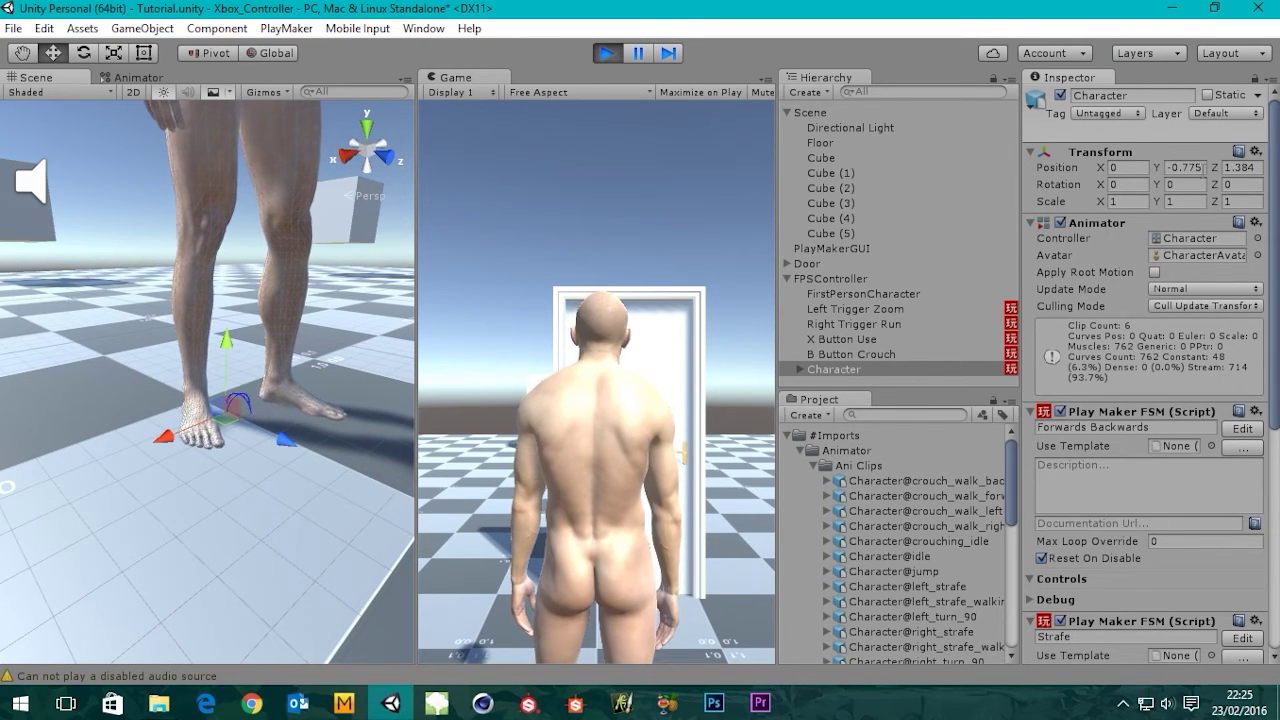
click(1186, 167)
key(ctrl+c)
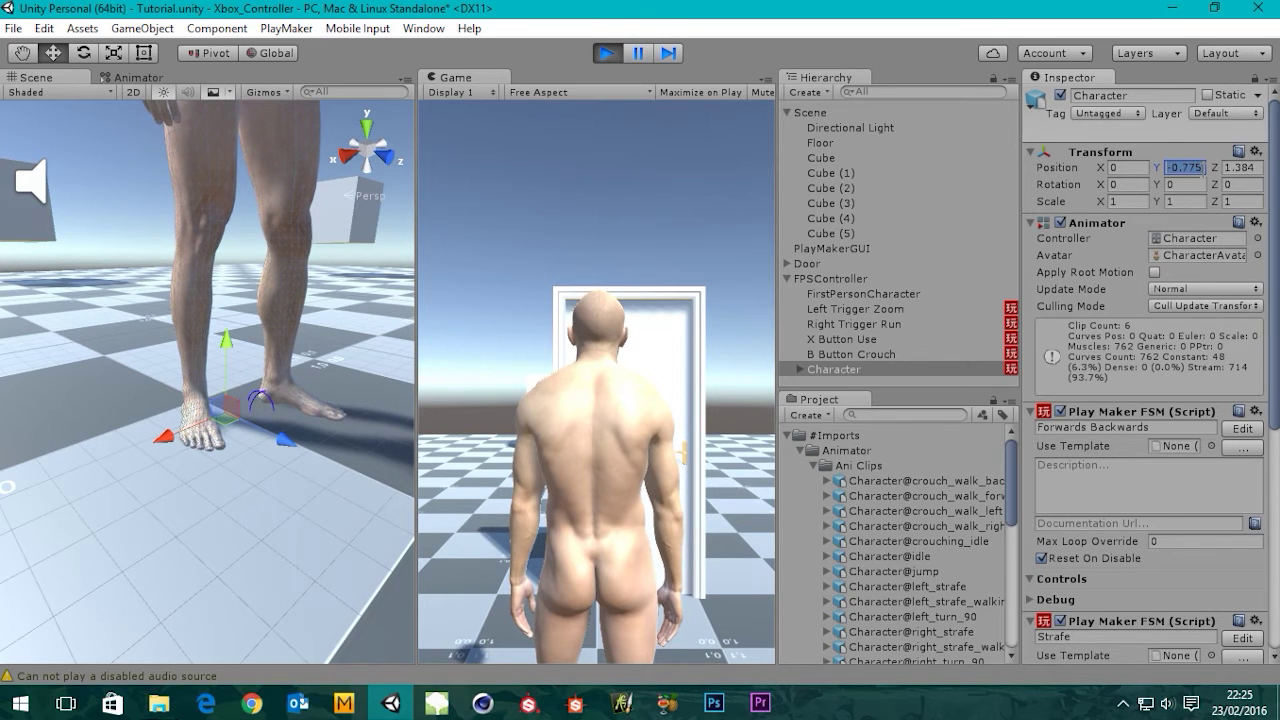
click(607, 53)
scroll(245, 369, down, 5)
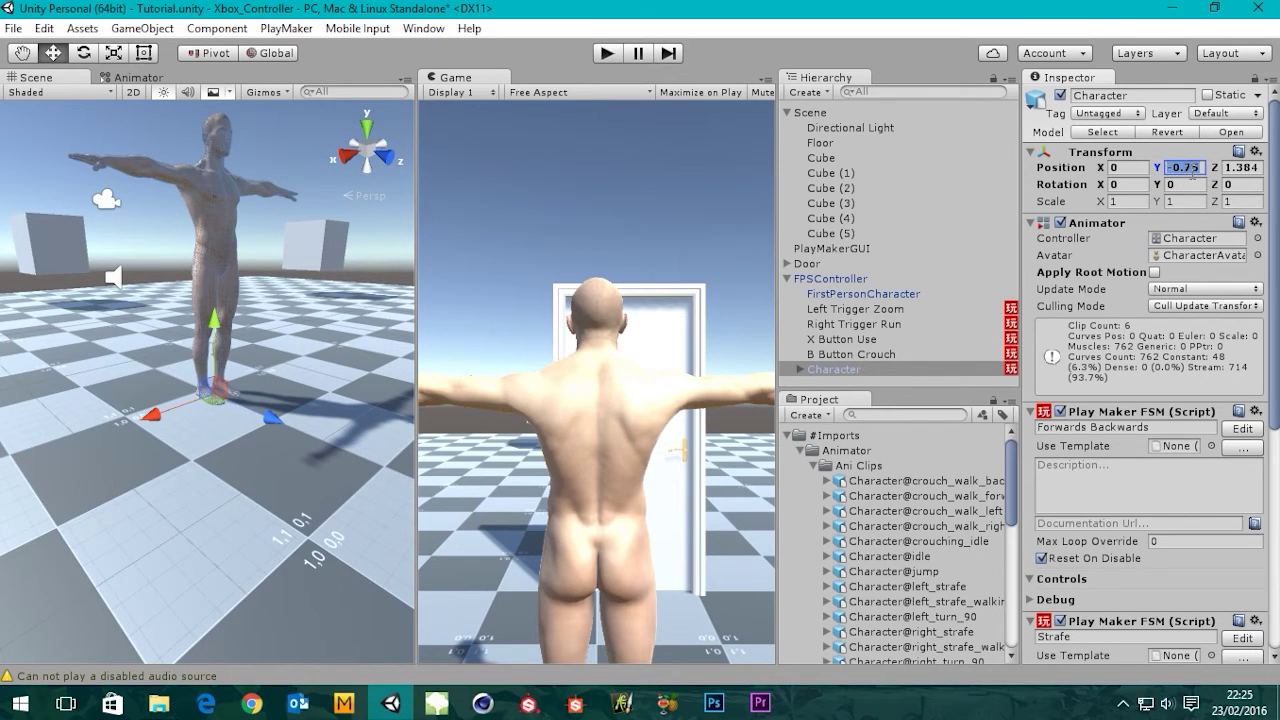
key(ctrl+v)
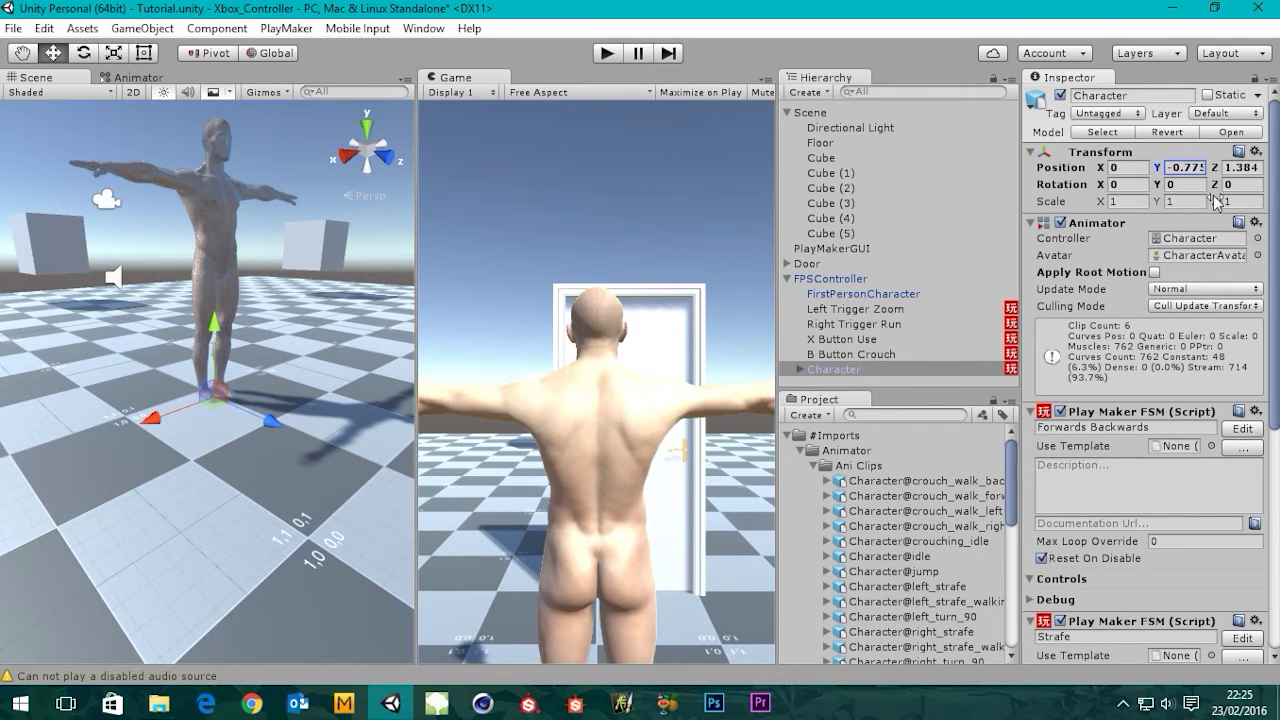
Inspect the Character's feet against the floor in the Scene view, both in edit mode and in a short test run.
scroll(140, 361, up, 6)
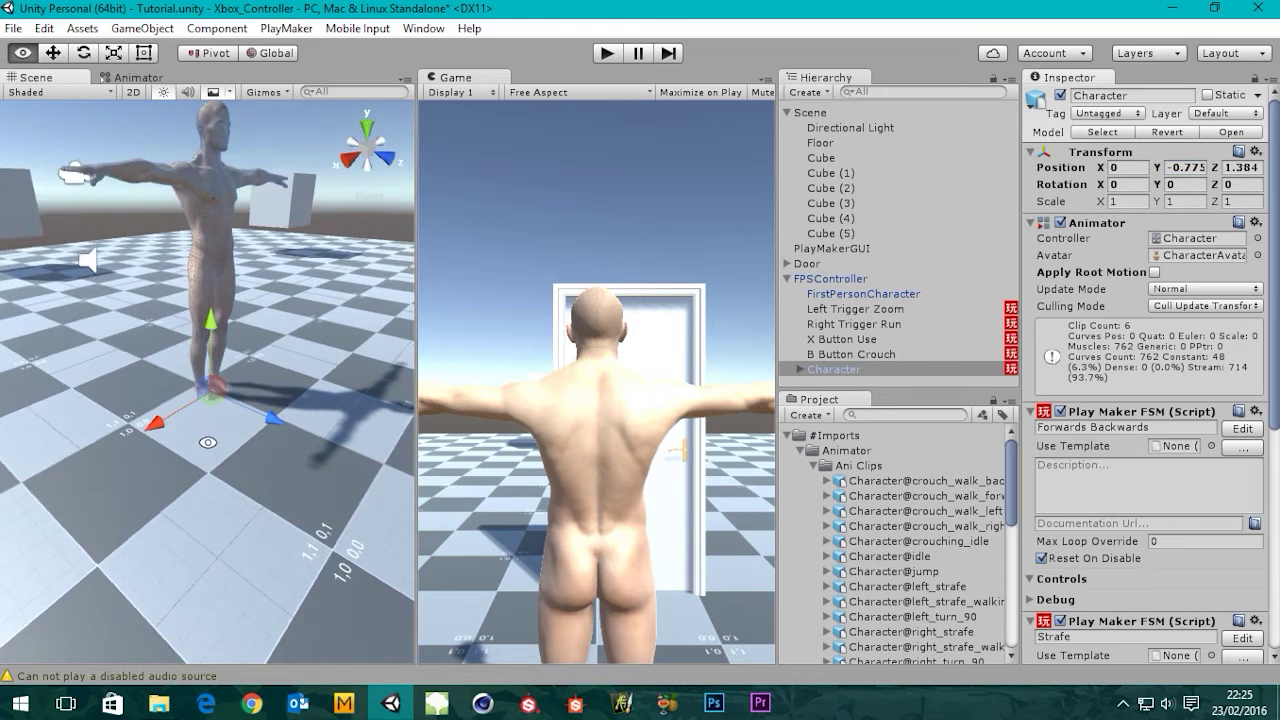
scroll(264, 513, down, 2)
scroll(264, 513, down, 2)
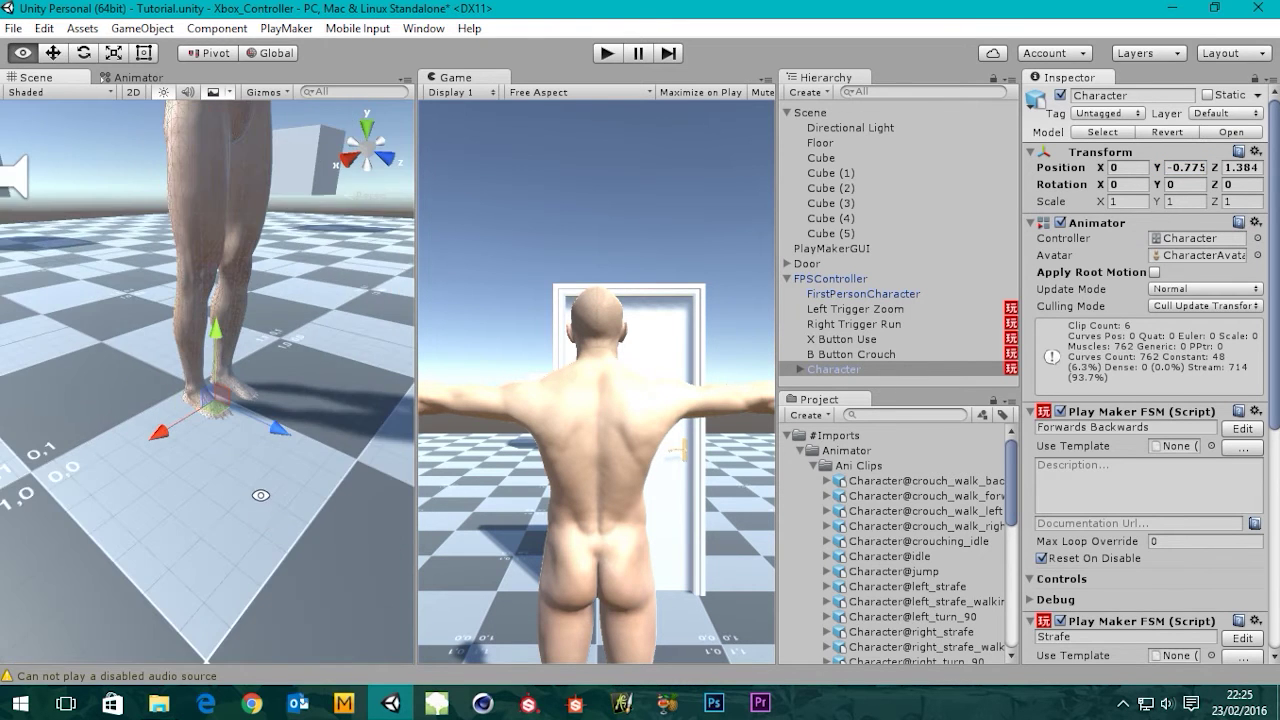
alt+drag(264, 513, 249, 461)
scroll(249, 461, up, 5)
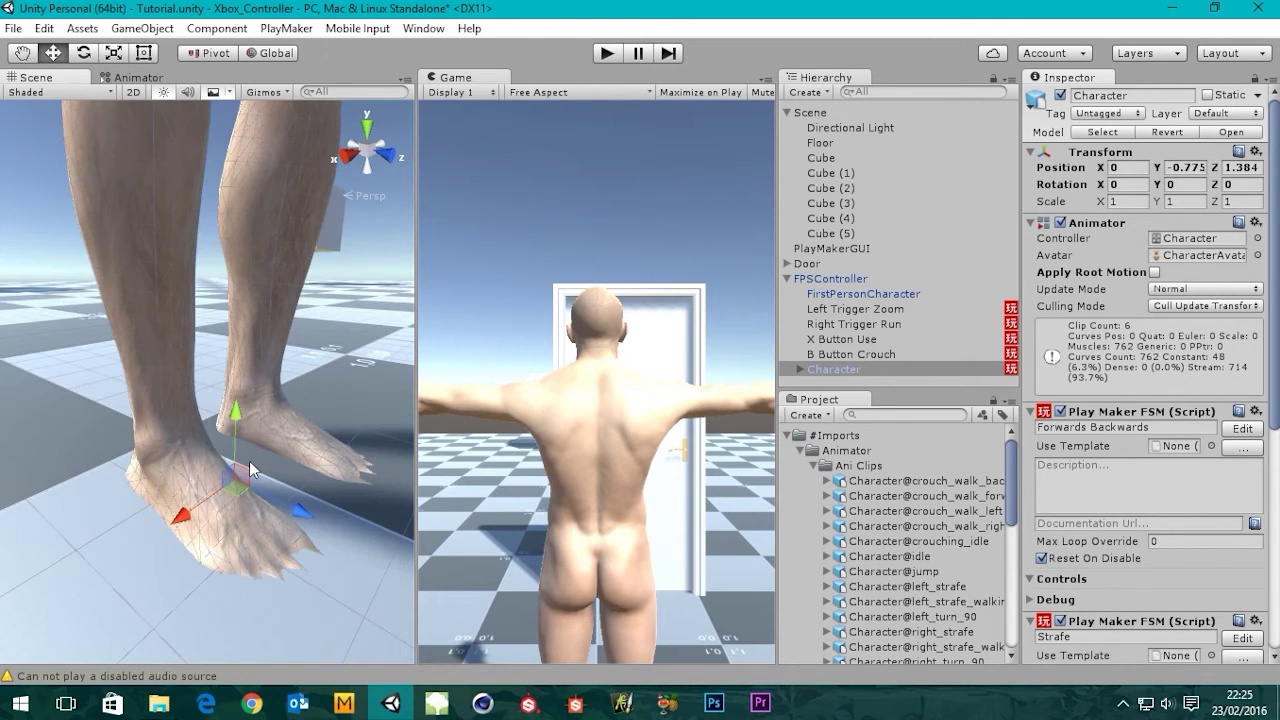
click(607, 54)
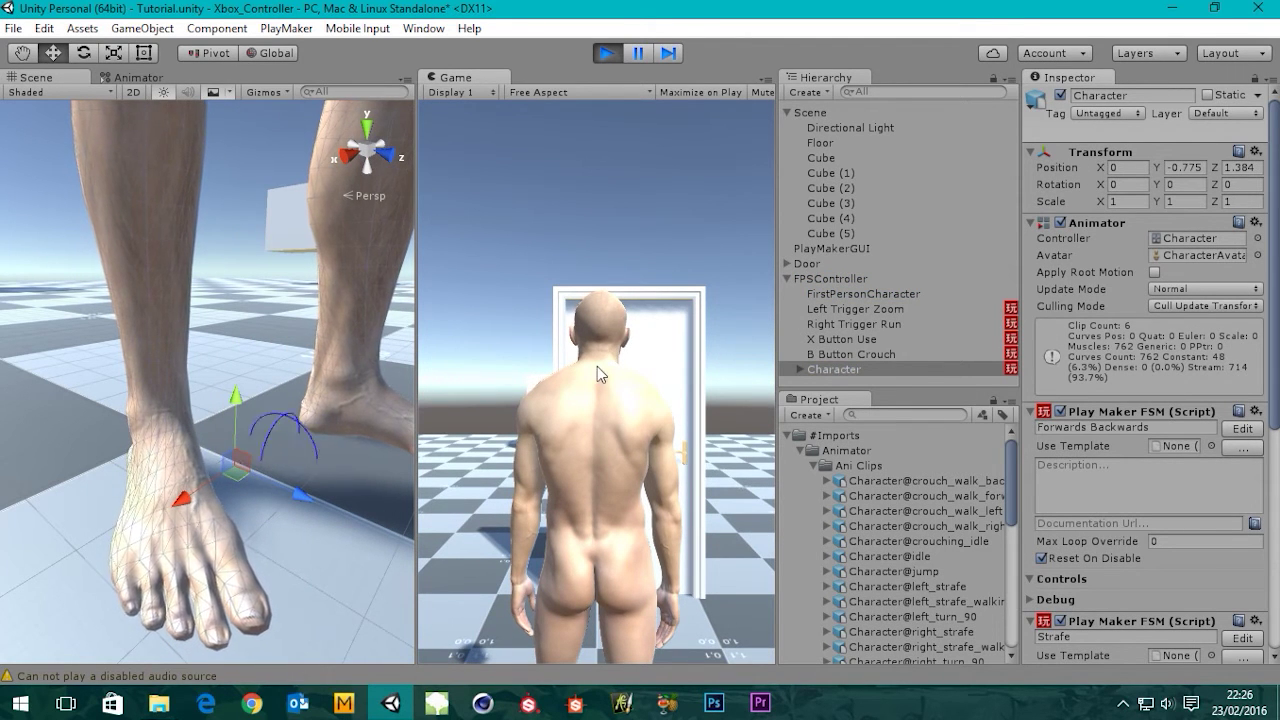
click(608, 54)
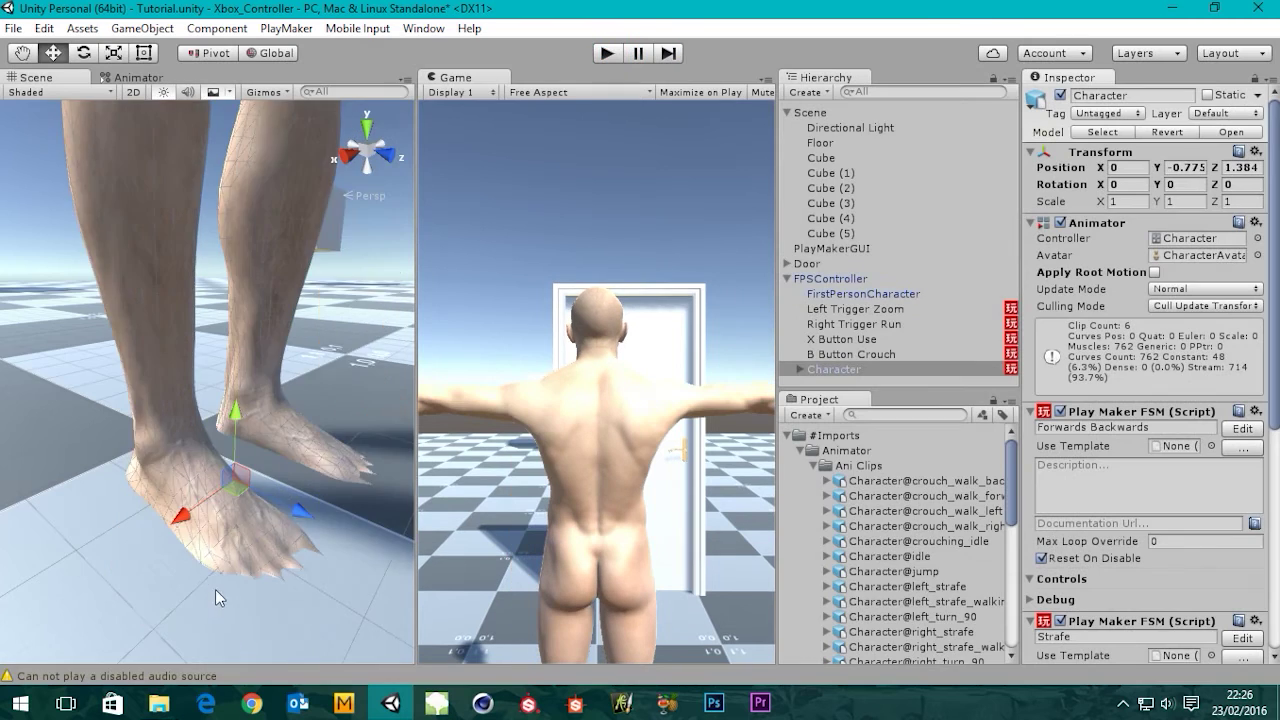
scroll(180, 510, down, 5)
alt+drag(245, 524, 320, 510)
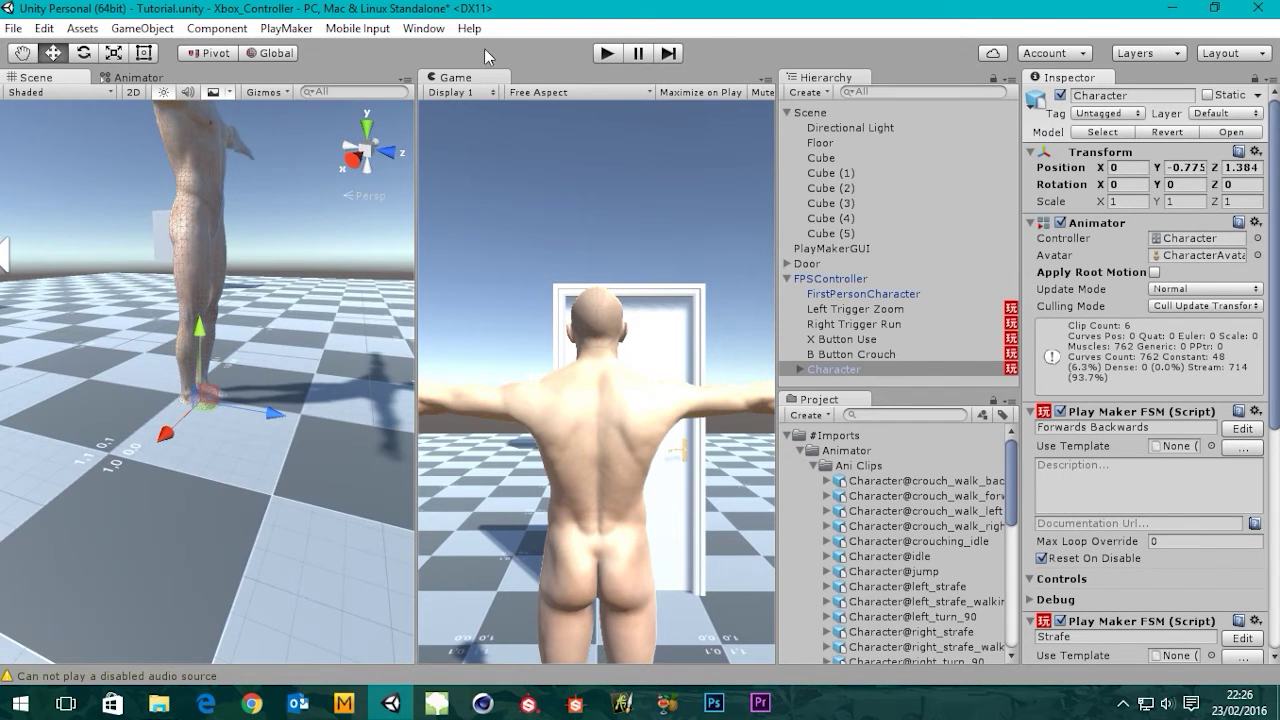
Dock the Game view in the same group as the Scene and Animator views and test the character in play mode.
drag(455, 77, 260, 78)
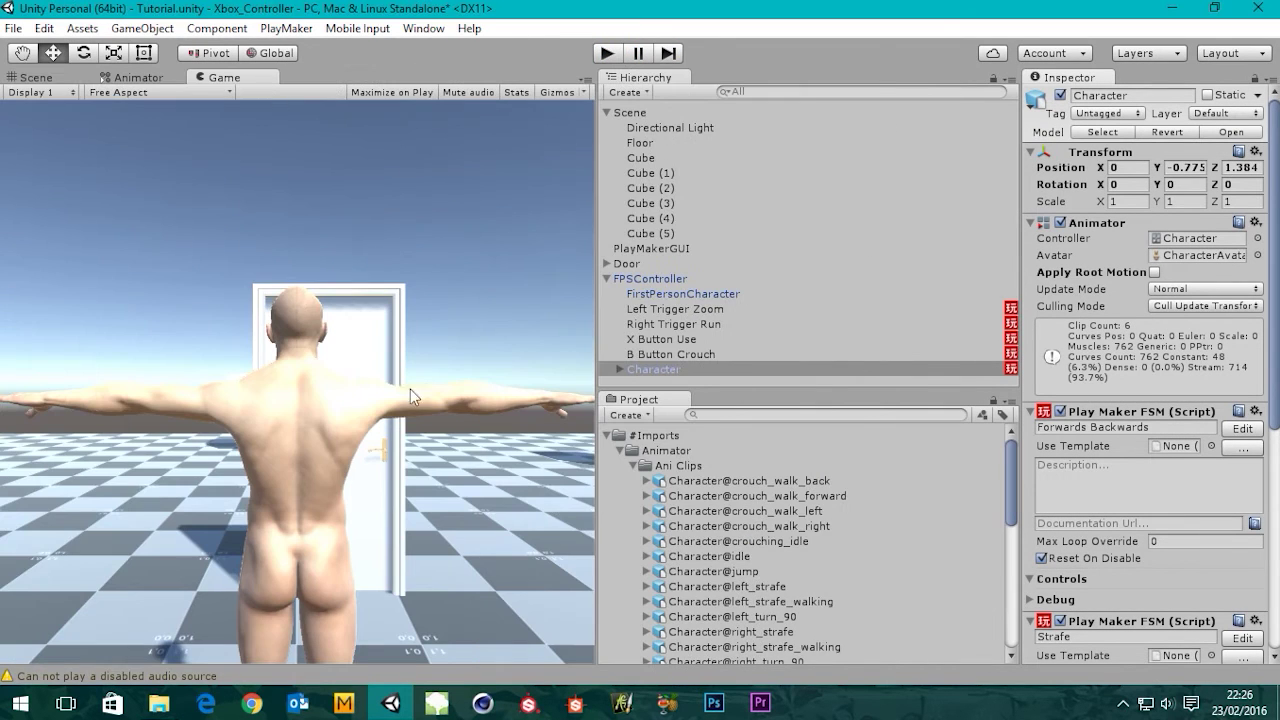
click(607, 54)
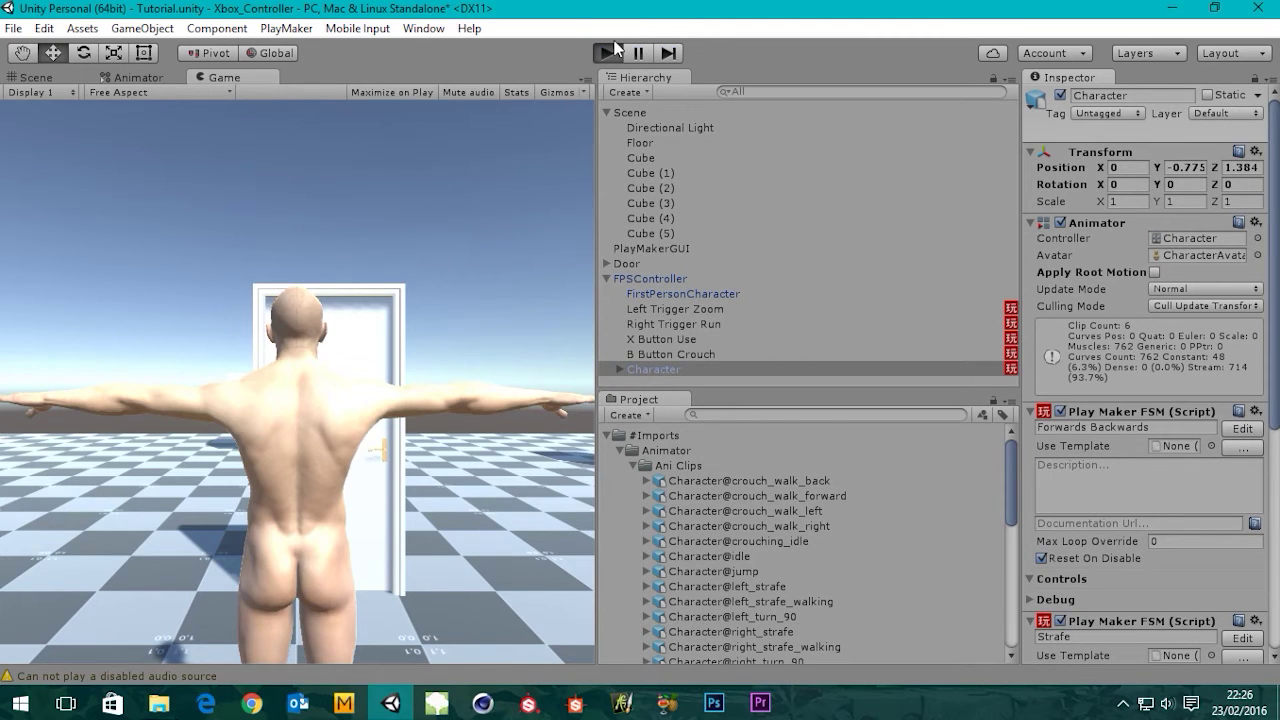
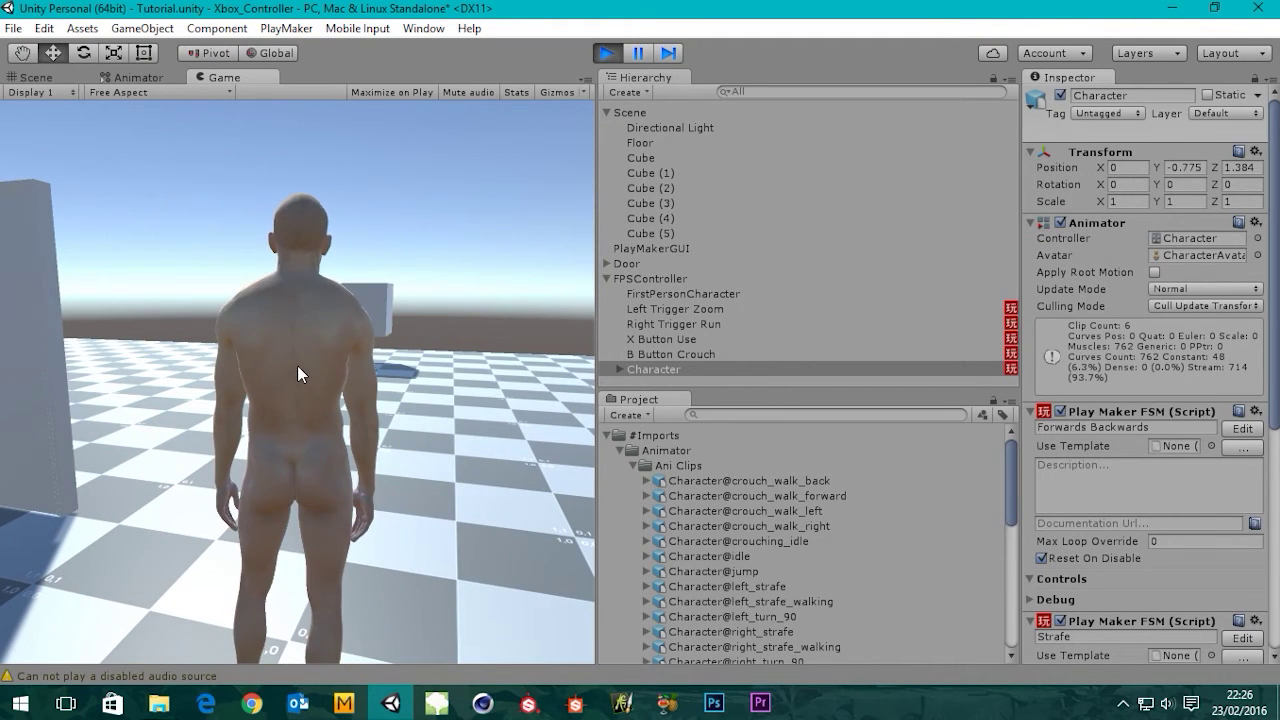
click(603, 54)
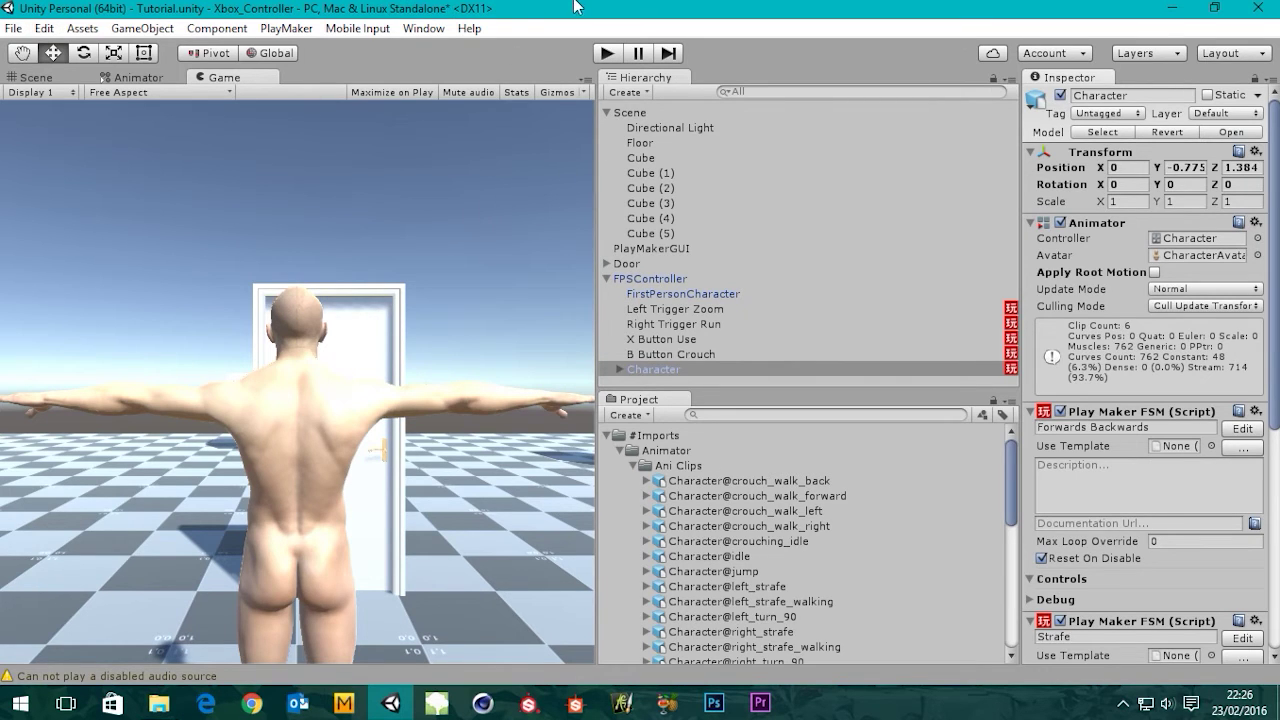
Widen the Inspector and set the Color Space to Linear in the project's Player settings.
click(44, 28)
mouse_move(205, 497)
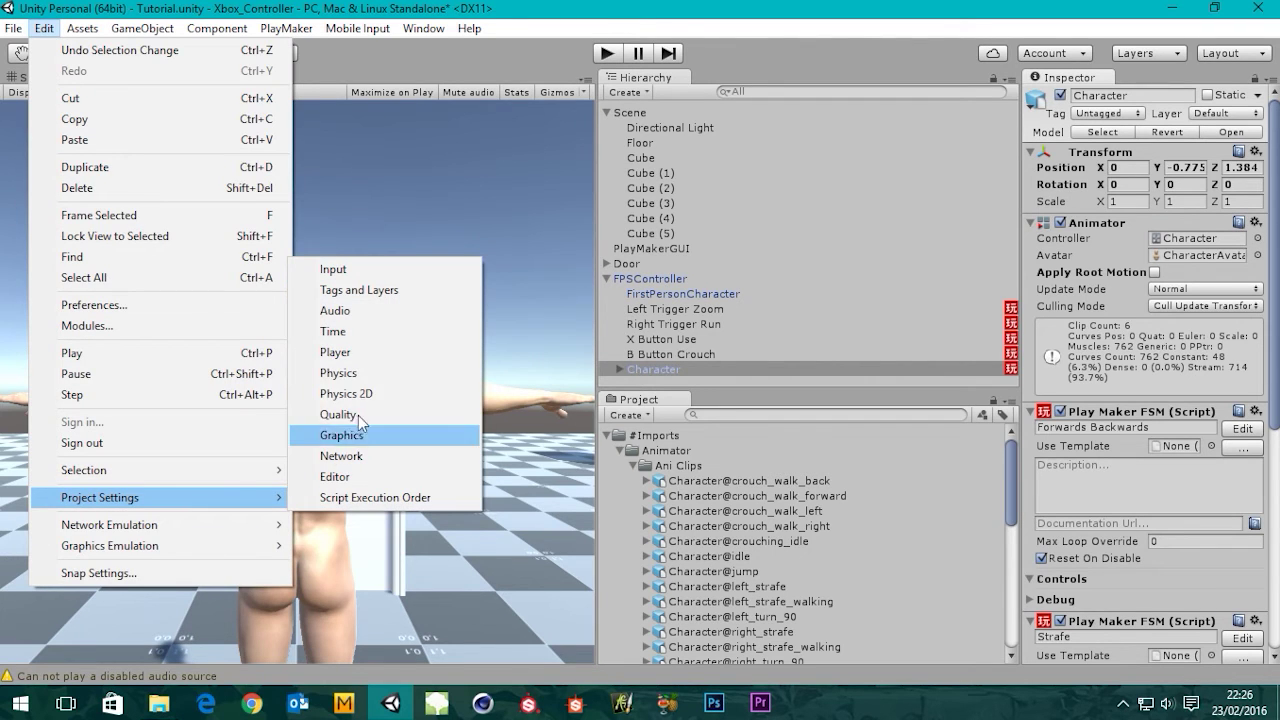
click(338, 354)
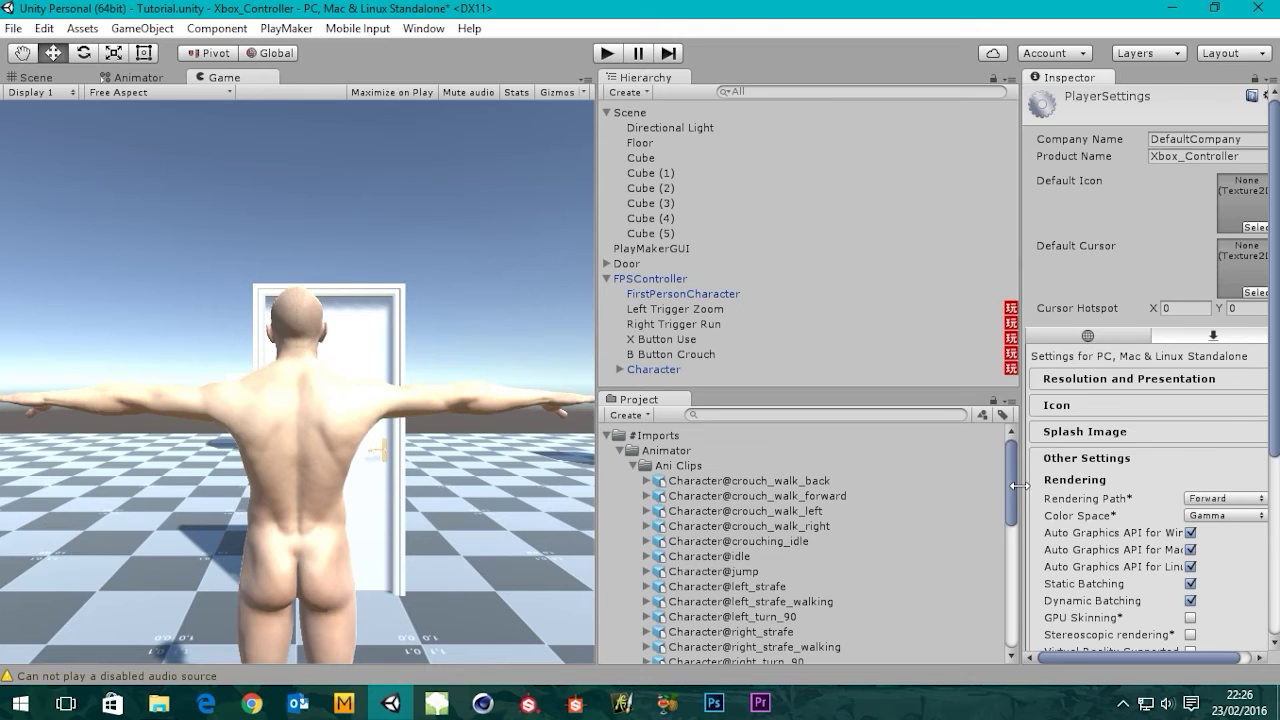
drag(1019, 485, 942, 476)
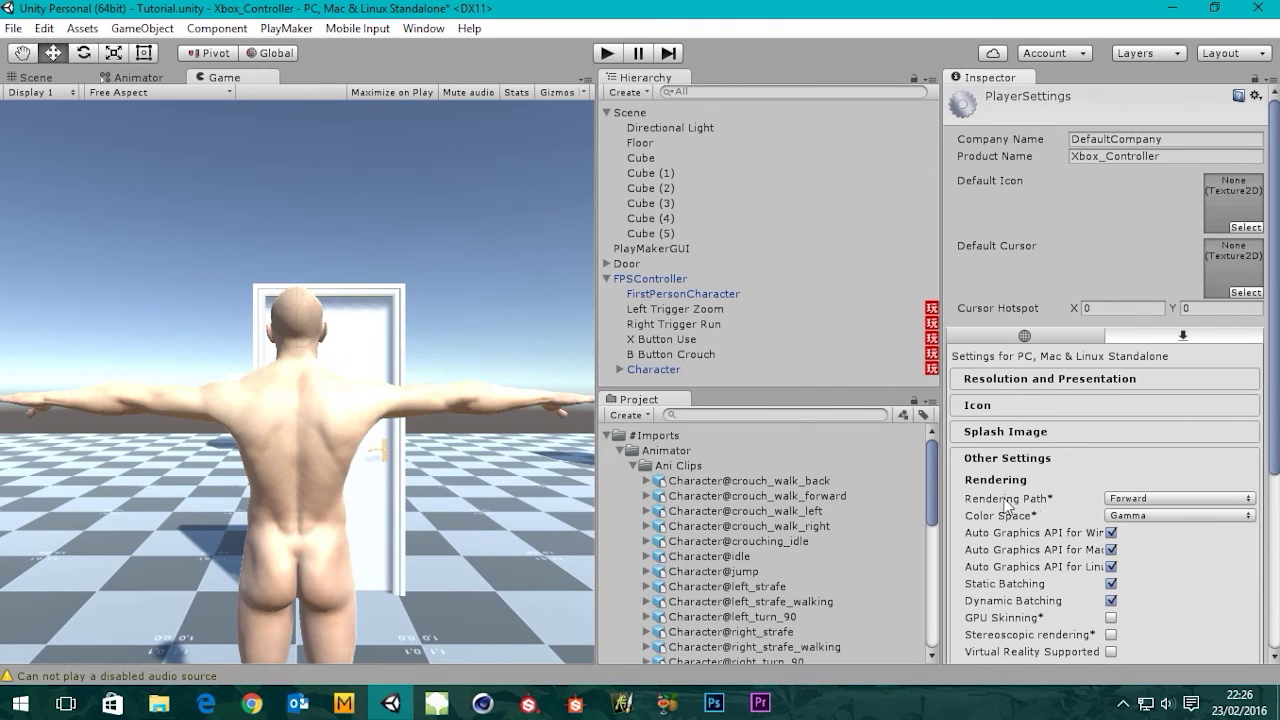
click(1126, 516)
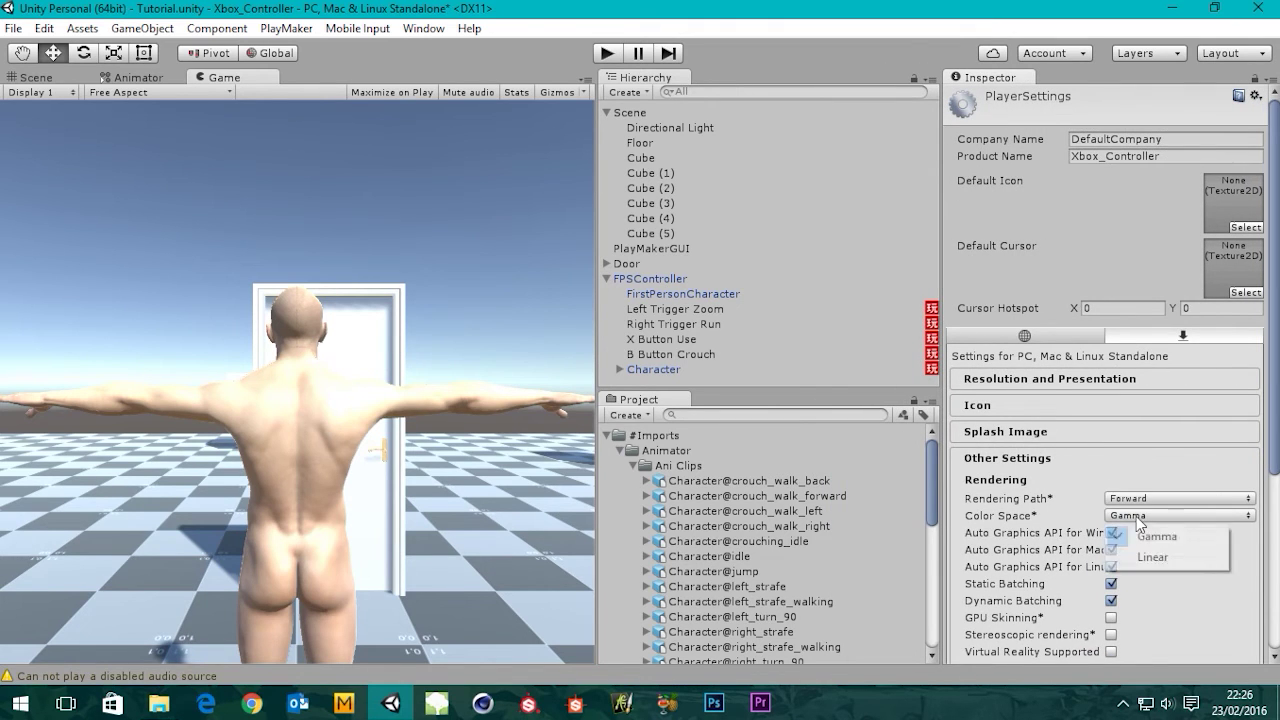
click(1148, 561)
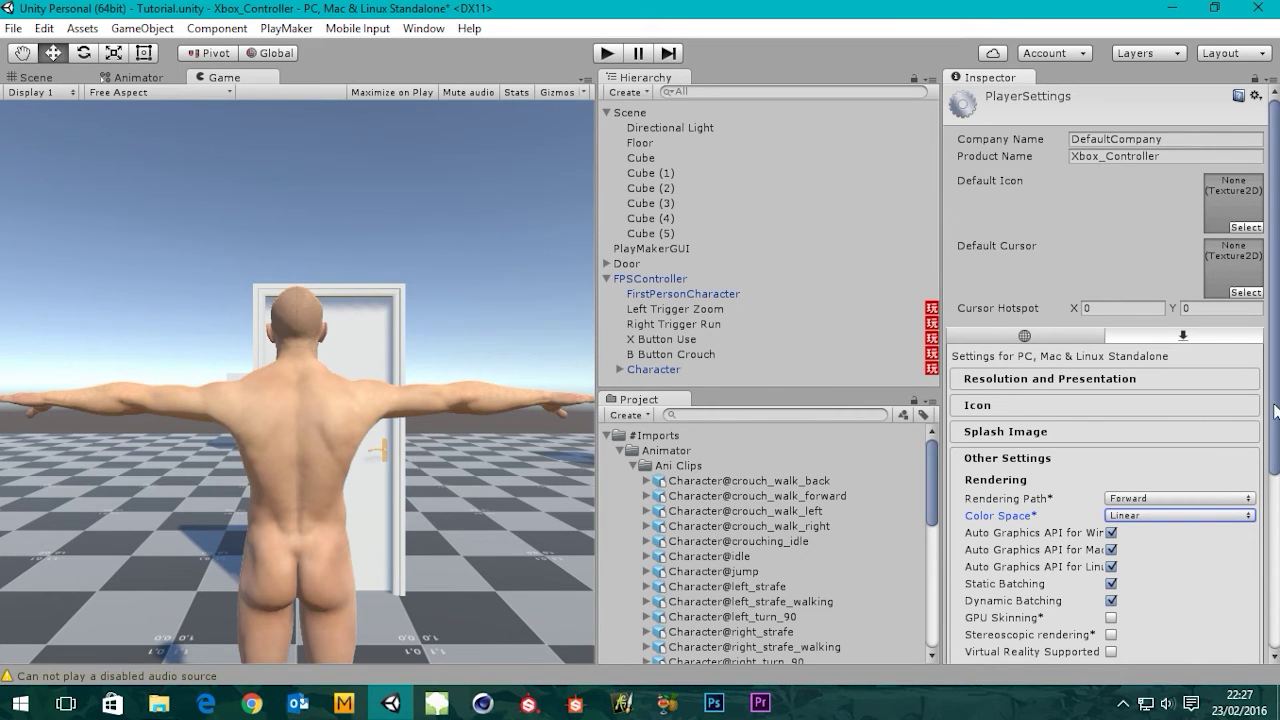
drag(1276, 410, 1267, 340)
Collapse the Ani Clips, Animator and #Imports folders in the project.
click(632, 465)
click(620, 450)
click(607, 436)
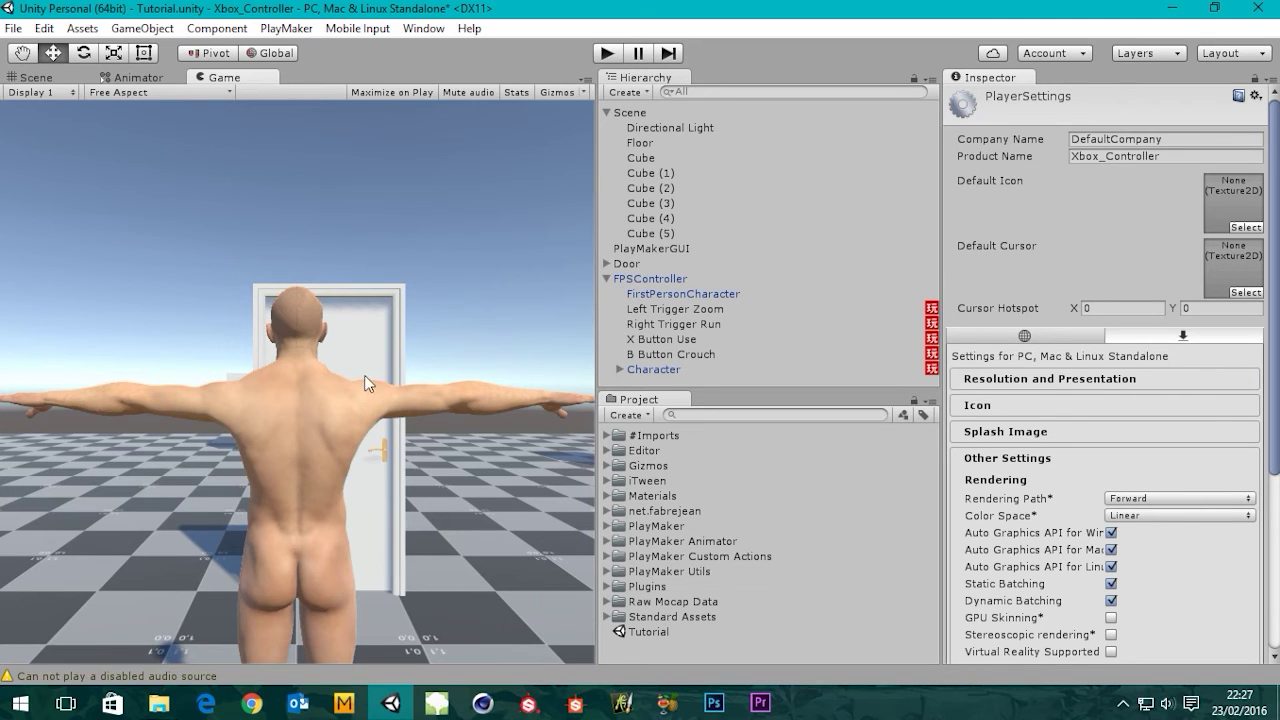
Select the Character mesh inside the Character object and expand its Standard material to examine the map settings.
click(12, 78)
click(271, 225)
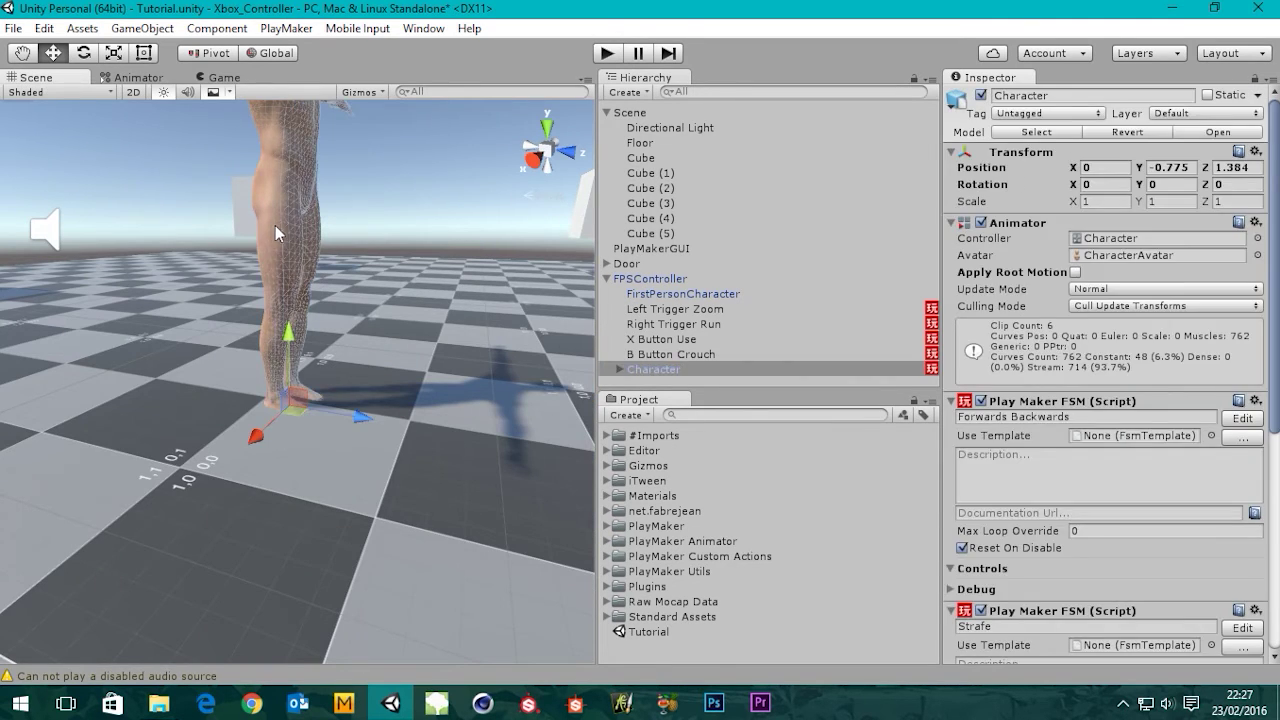
middle_drag(328, 220, 327, 281)
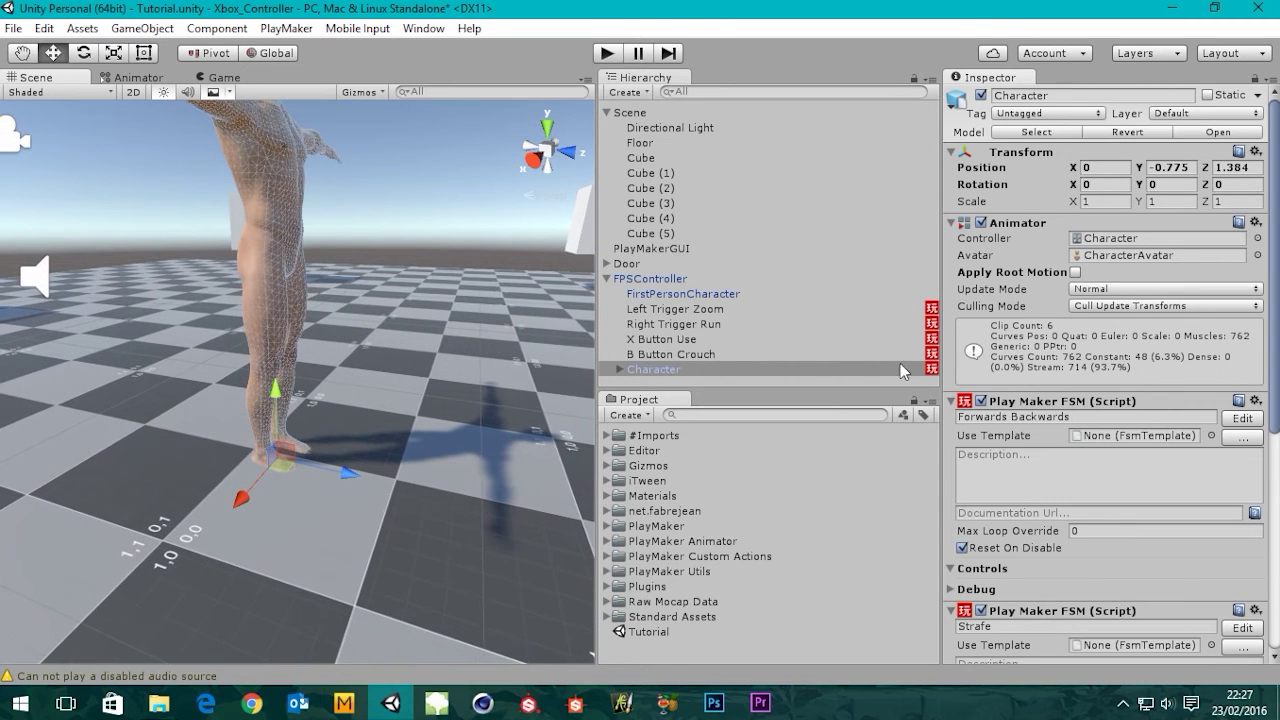
click(620, 370)
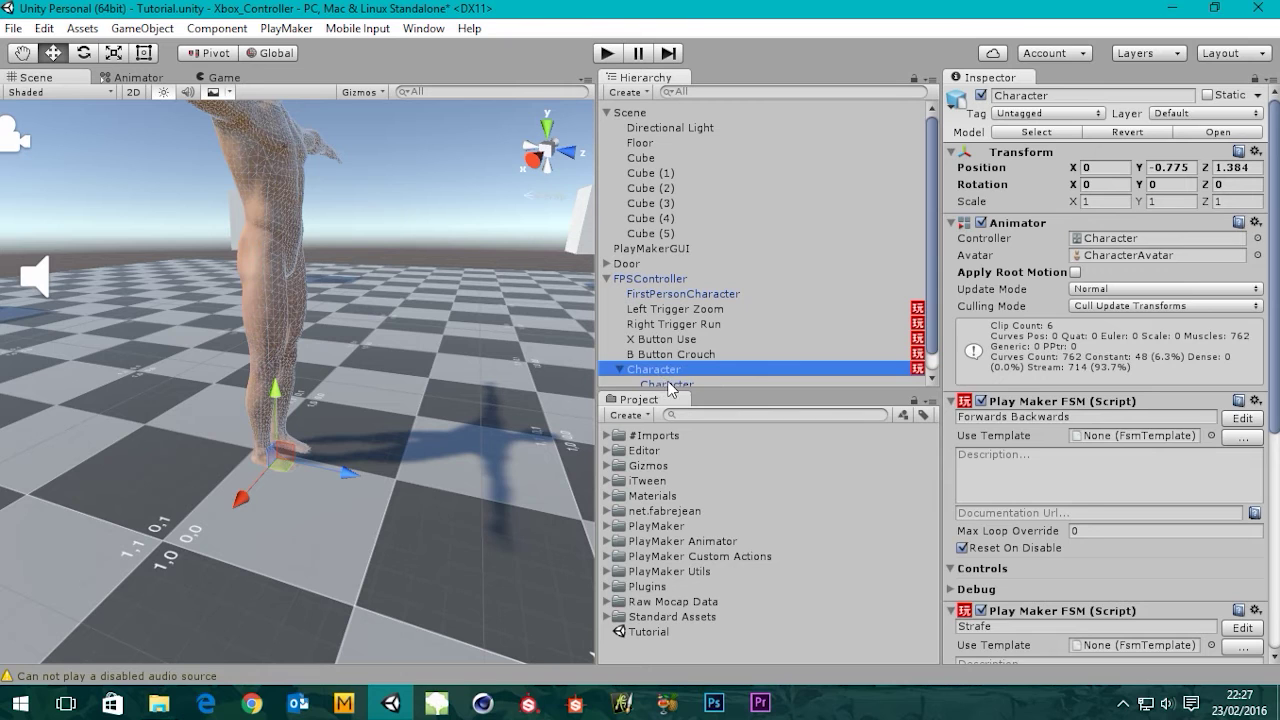
click(666, 384)
drag(709, 393, 709, 415)
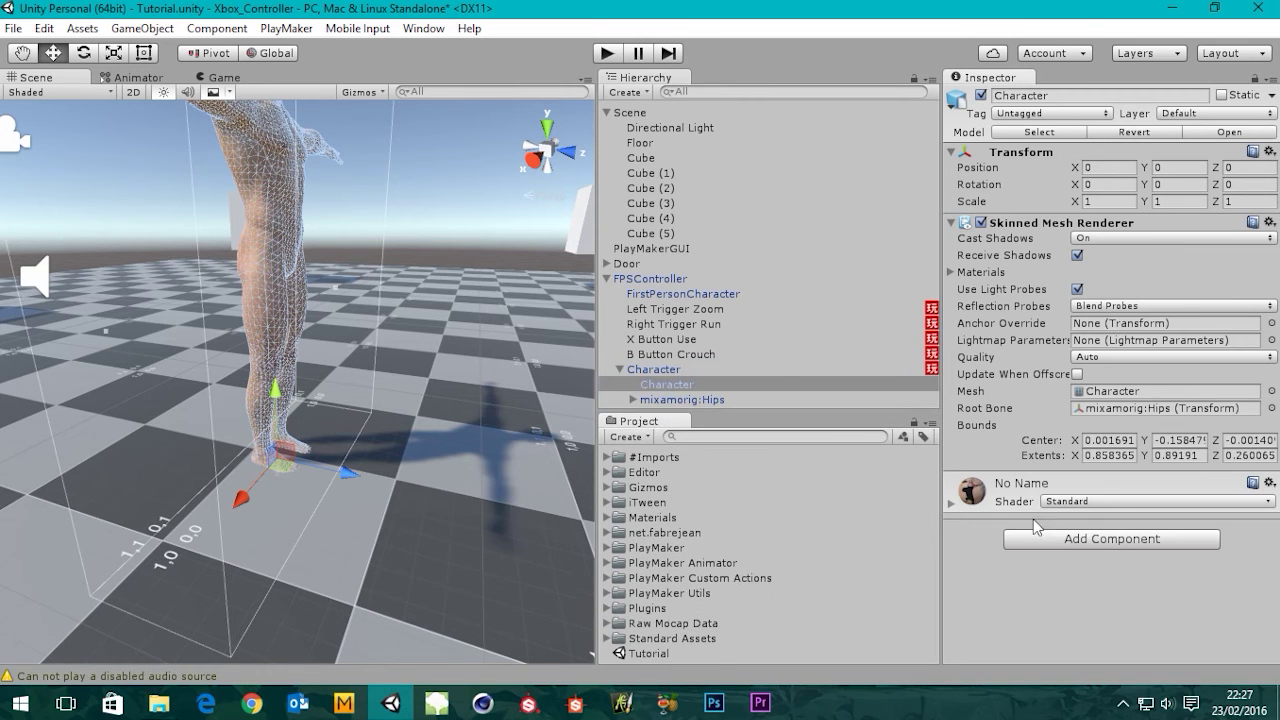
click(951, 504)
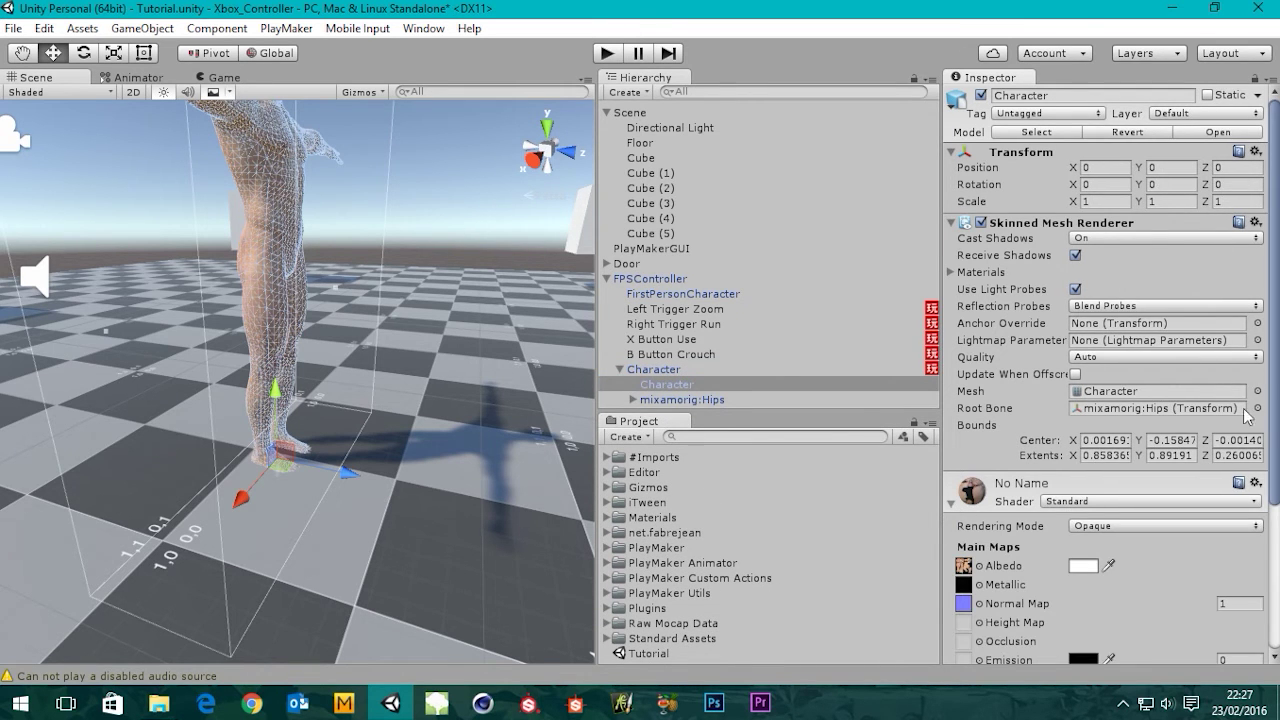
drag(1268, 440, 1268, 585)
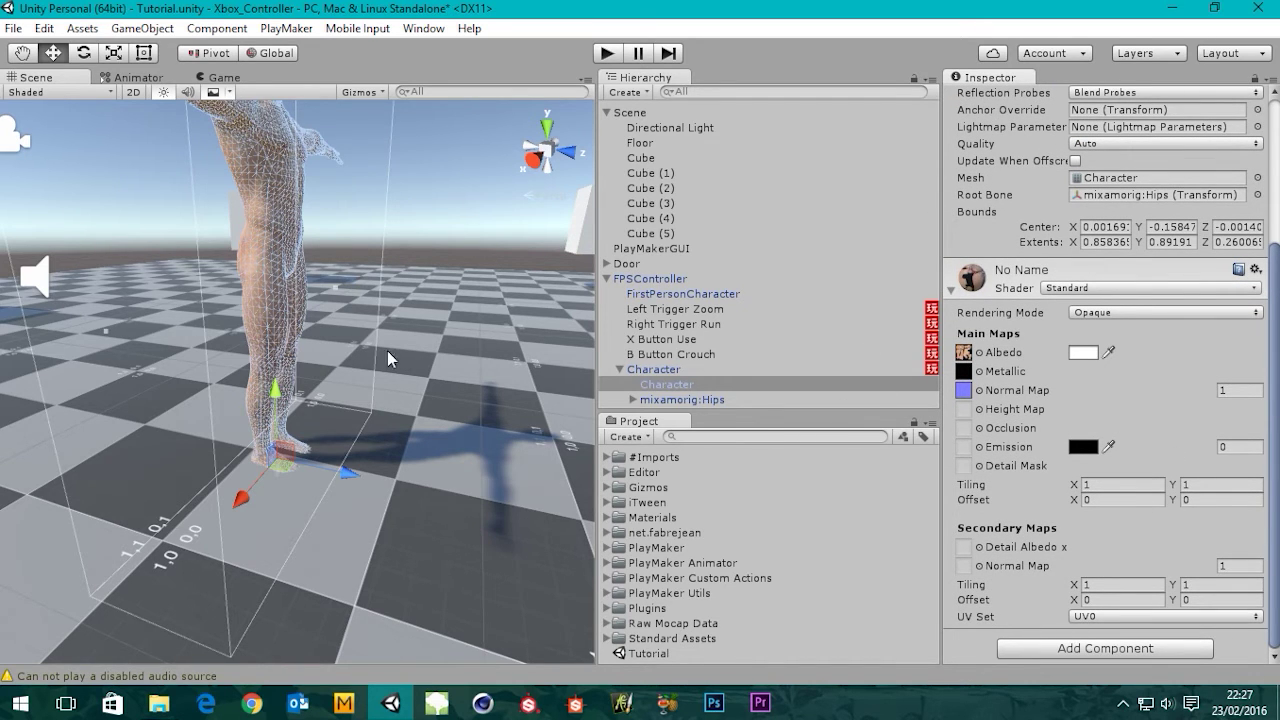
Examine the character's shading from behind in the Scene view and in a test run, and stop the scene.
alt+drag(460, 377, 277, 361)
middle_drag(329, 268, 334, 426)
scroll(320, 329, up, 3)
alt+drag(300, 320, 910, 349)
alt+drag(392, 243, 415, 298)
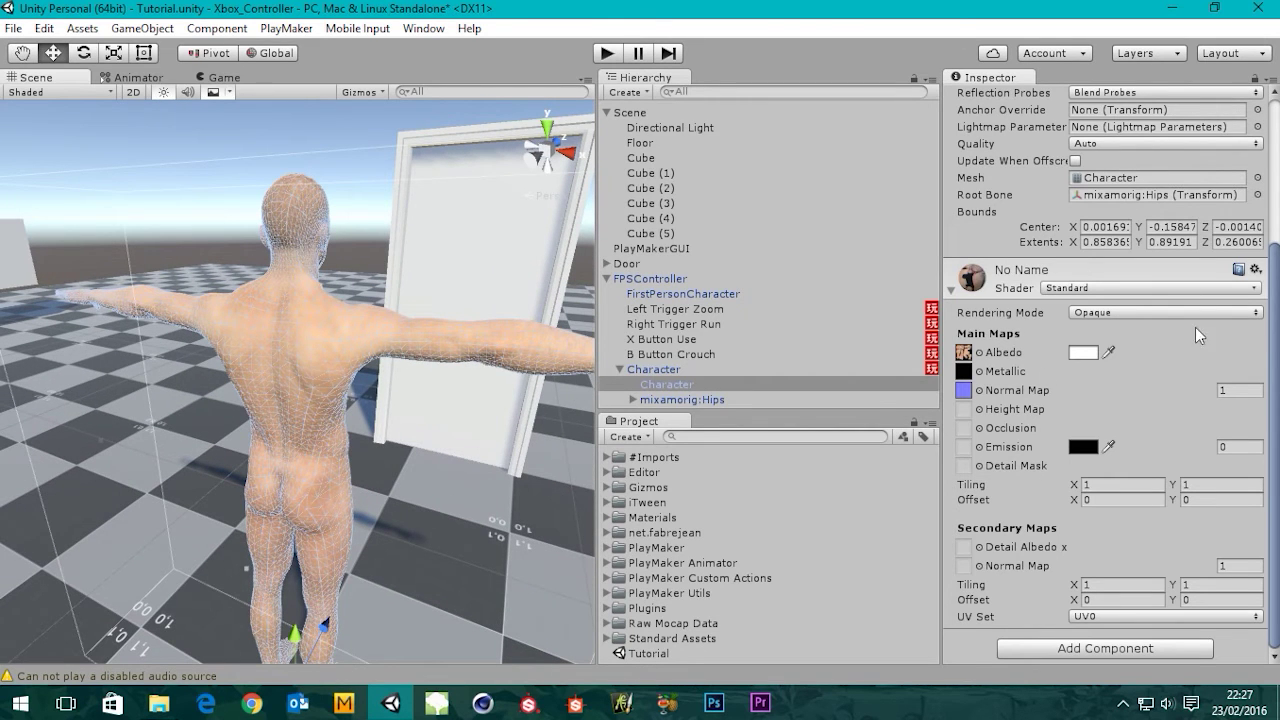
click(605, 56)
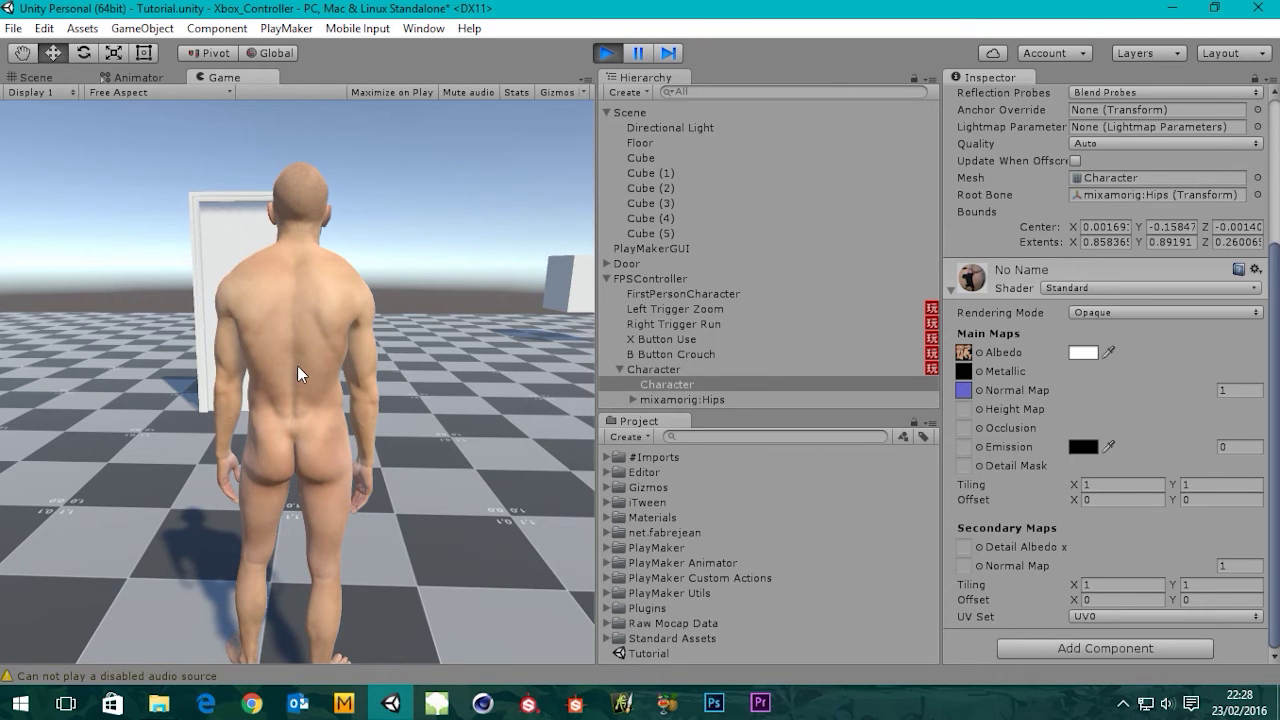
click(606, 53)
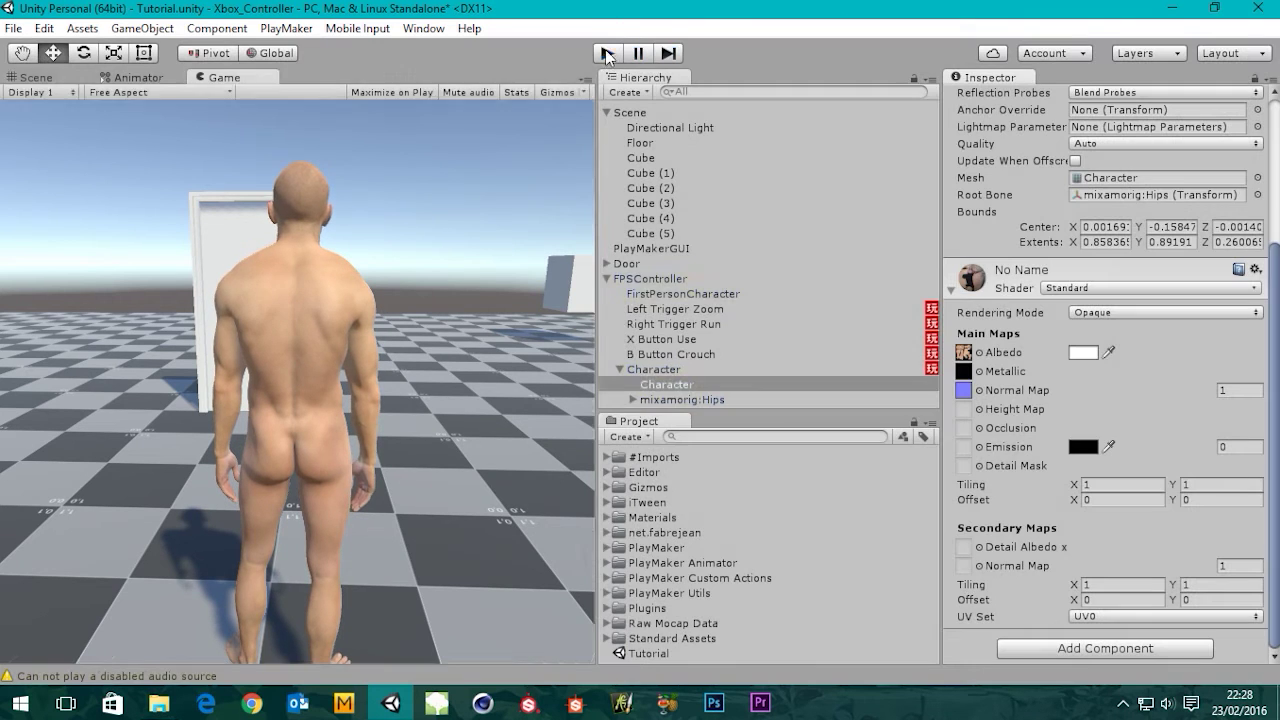
scroll(356, 387, down, 5)
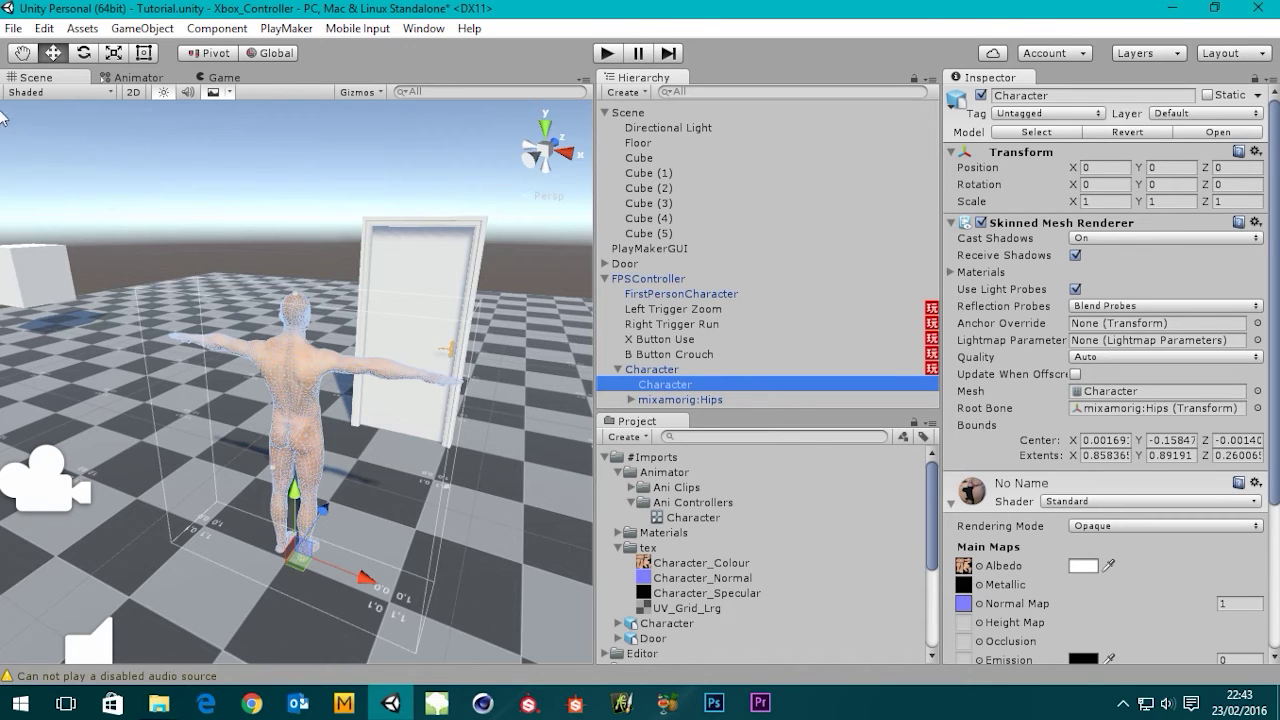
Examine the Locomotion blend tree in the Animator, including its Walk and Running branches and the Locomotion node's thresholds.
click(132, 77)
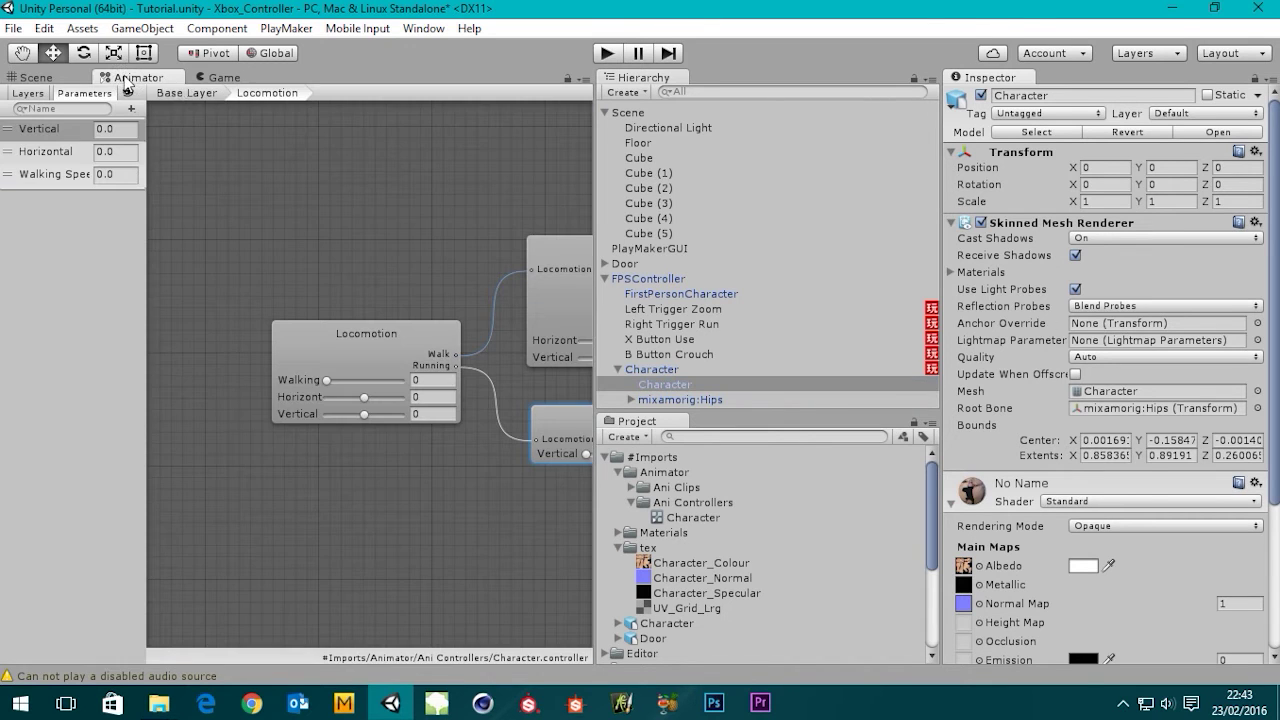
middle_drag(447, 297, 254, 251)
double_click(459, 291)
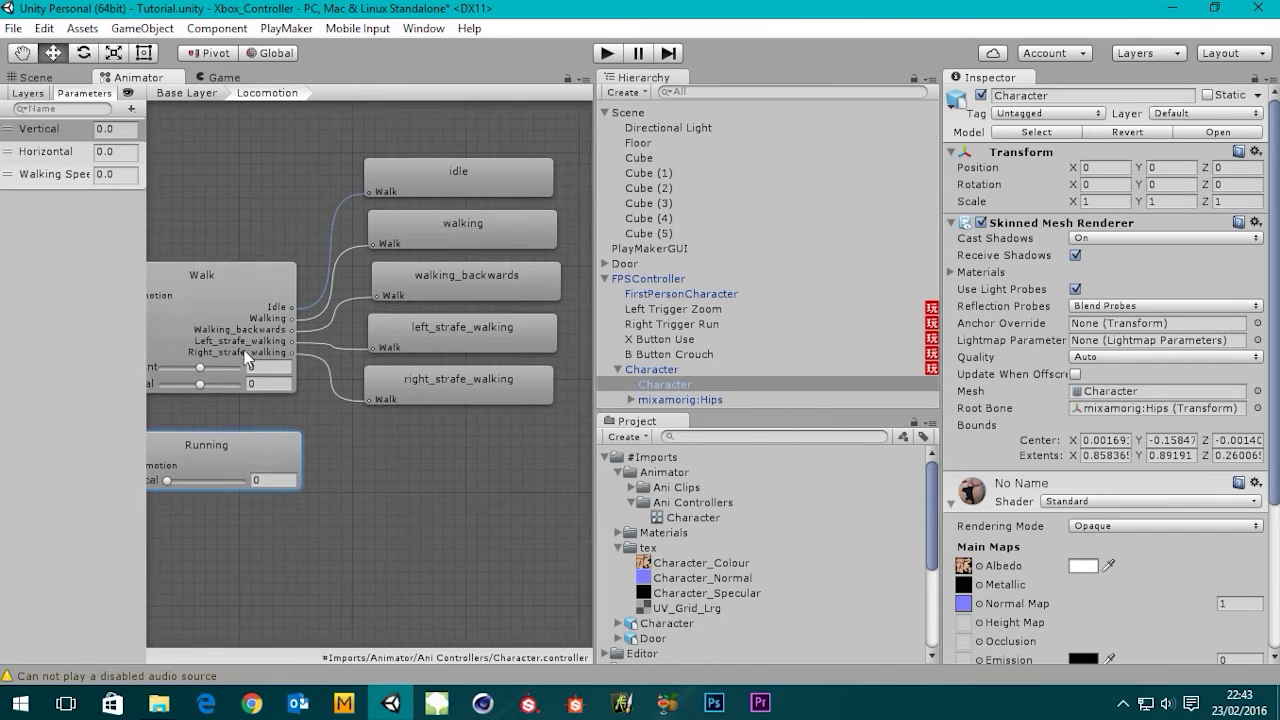
middle_drag(244, 350, 322, 266)
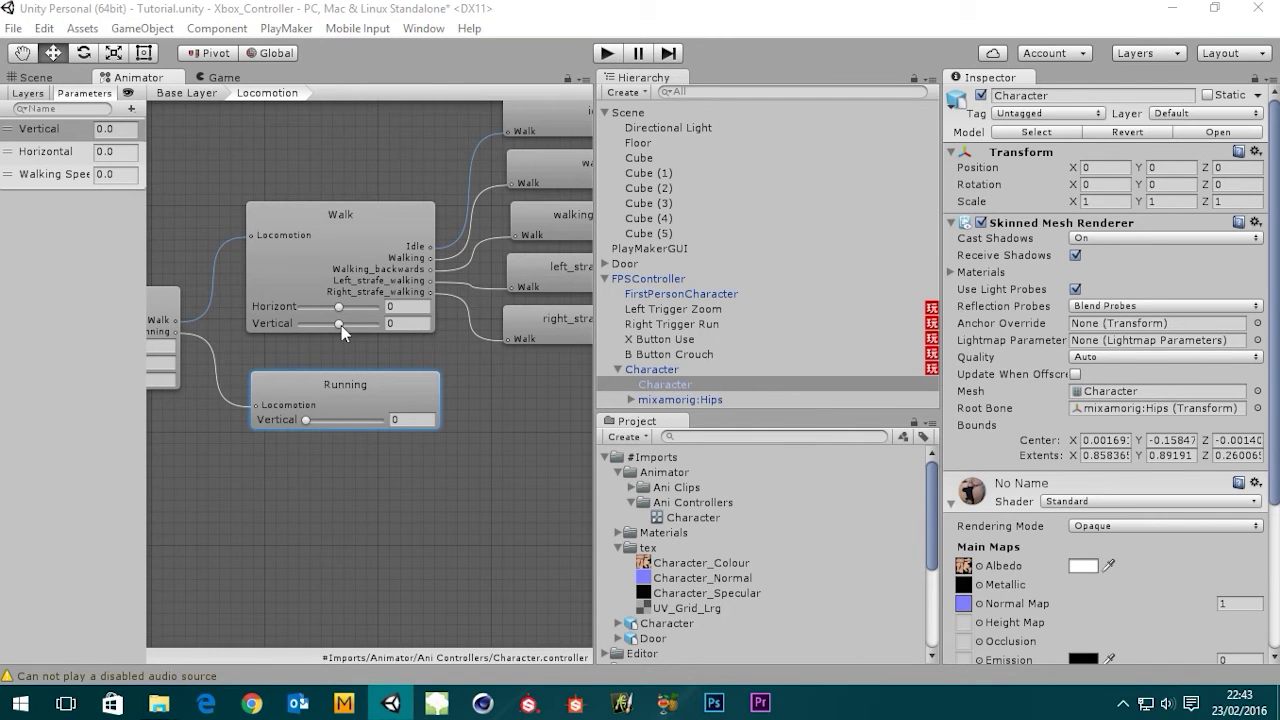
middle_drag(341, 325, 565, 313)
click(296, 291)
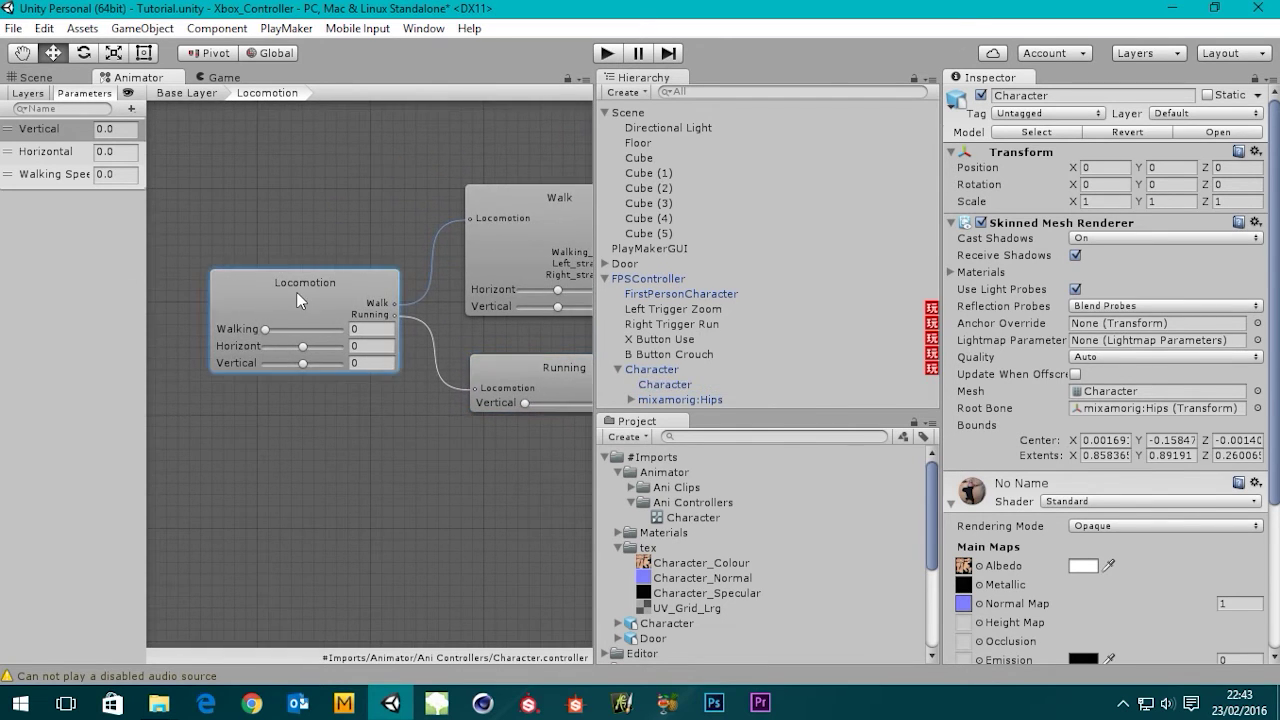
middle_drag(353, 300, 213, 316)
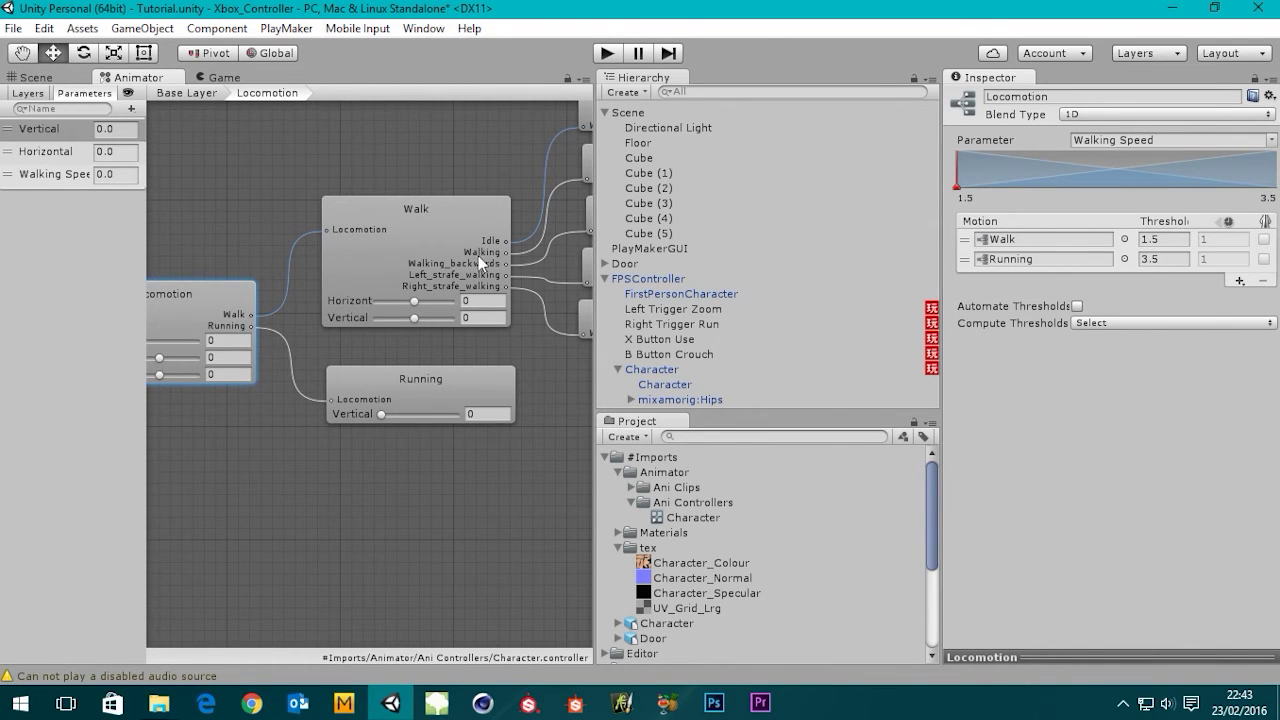
Compare the Walk, Locomotion and Running nodes of the blend tree, including Walk's blend type and motion positions.
click(413, 241)
click(201, 301)
click(404, 384)
middle_drag(309, 322, 428, 316)
click(537, 260)
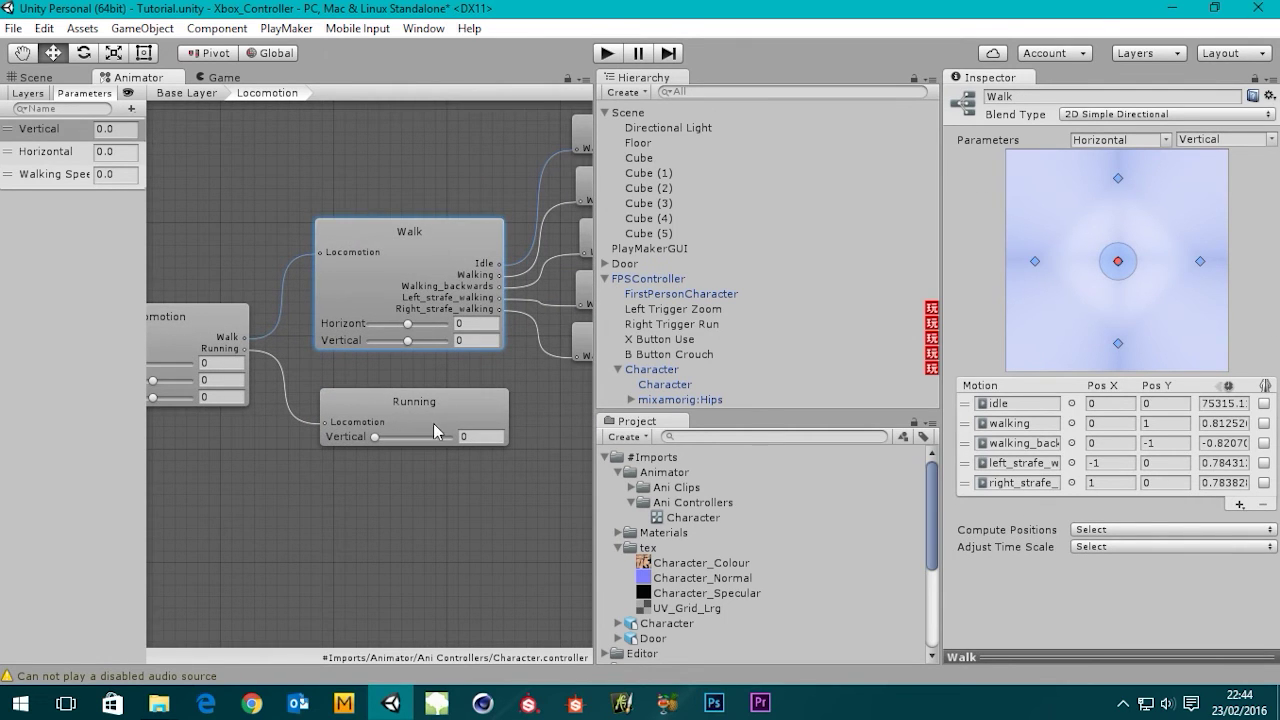
Set the Running blend tree to 2D Simple Directional with Horizontal as its first parameter.
click(433, 425)
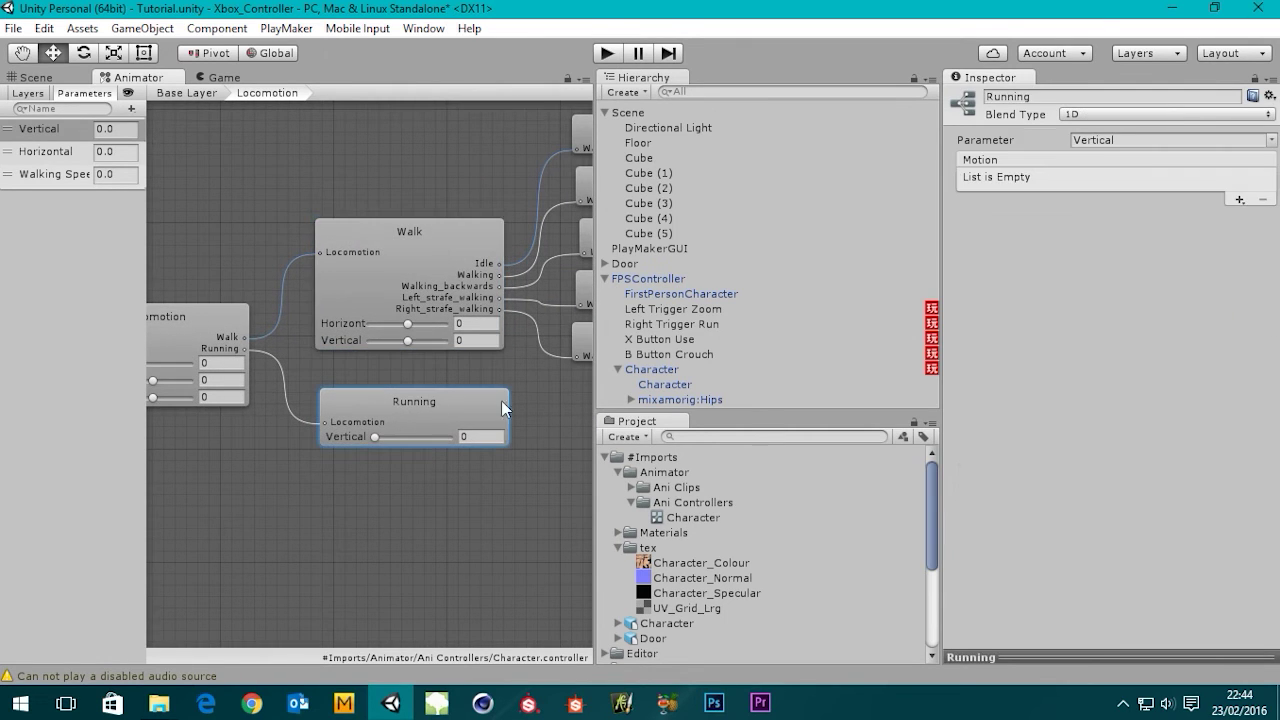
click(1073, 114)
click(1135, 153)
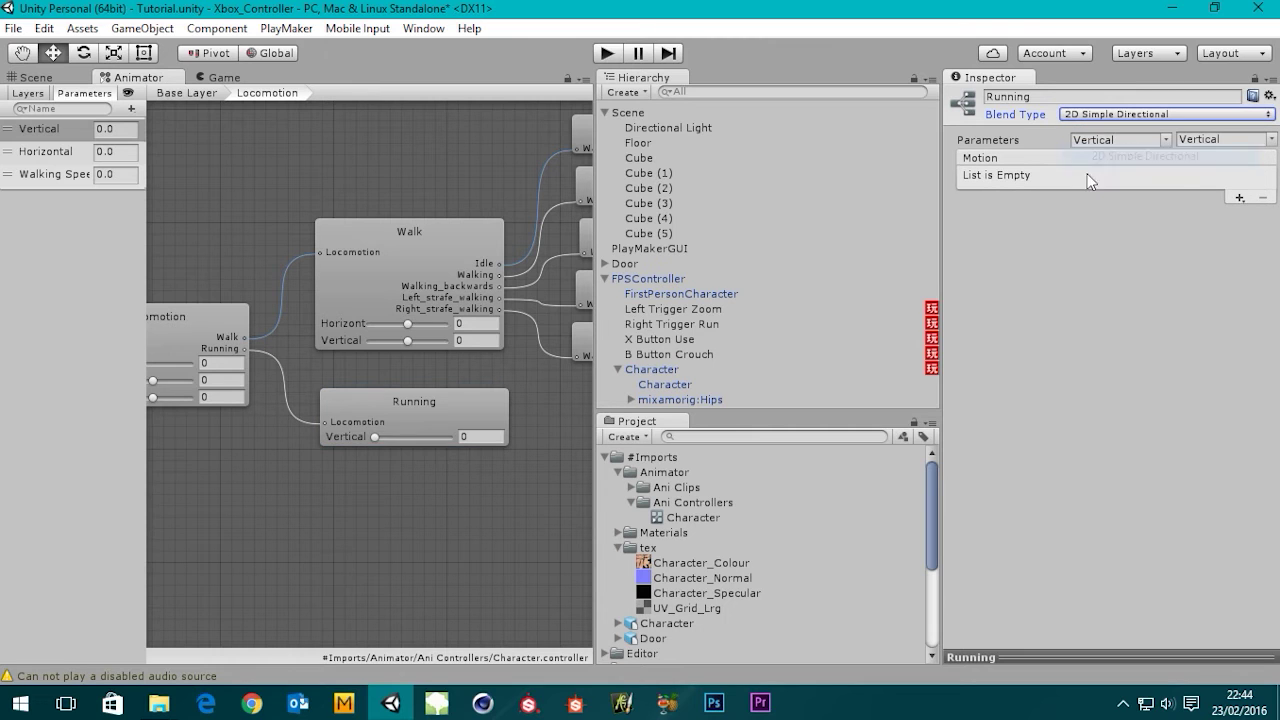
click(1164, 141)
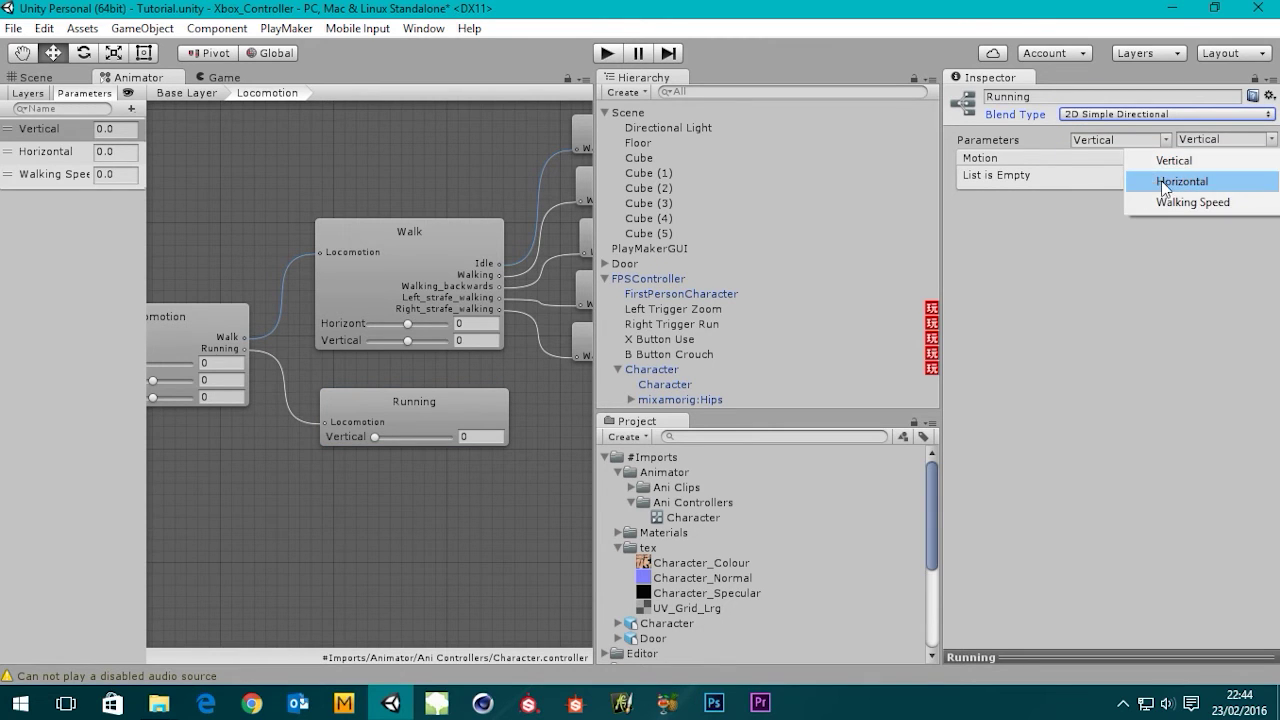
click(1164, 185)
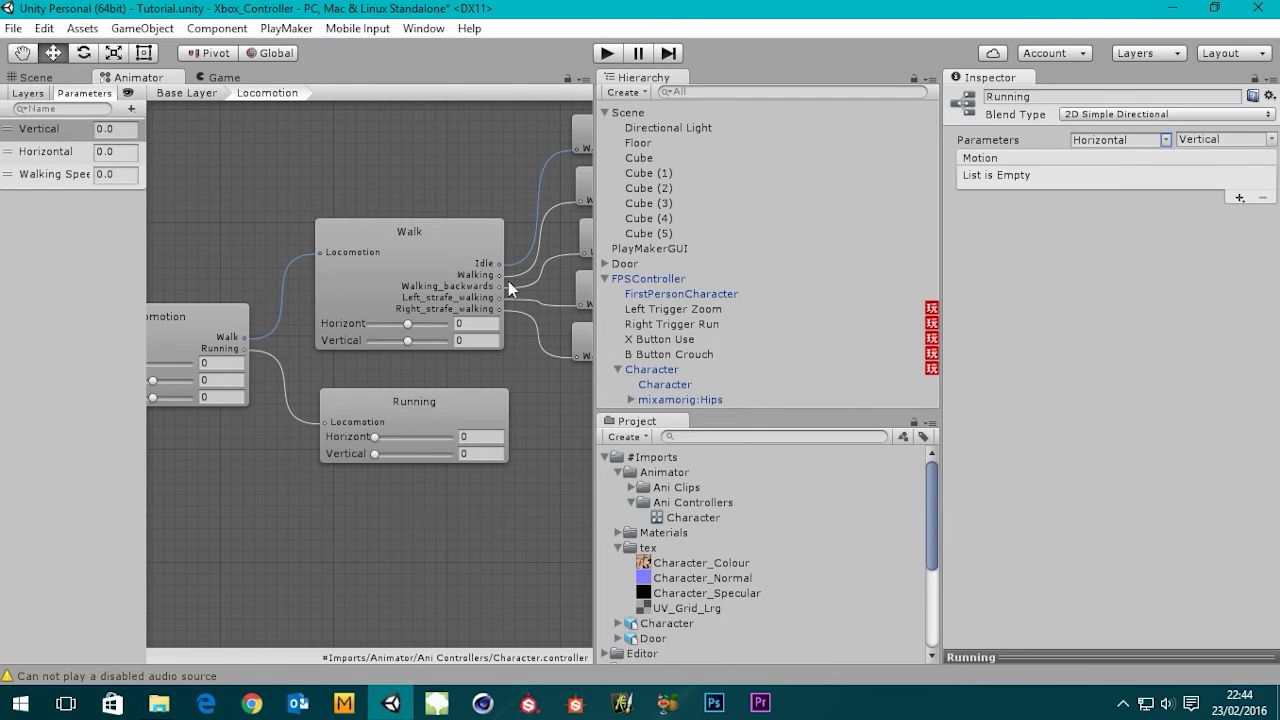
Check the Walk node's motion list for reference and add five empty motion fields to the Running blend tree.
click(422, 252)
click(430, 412)
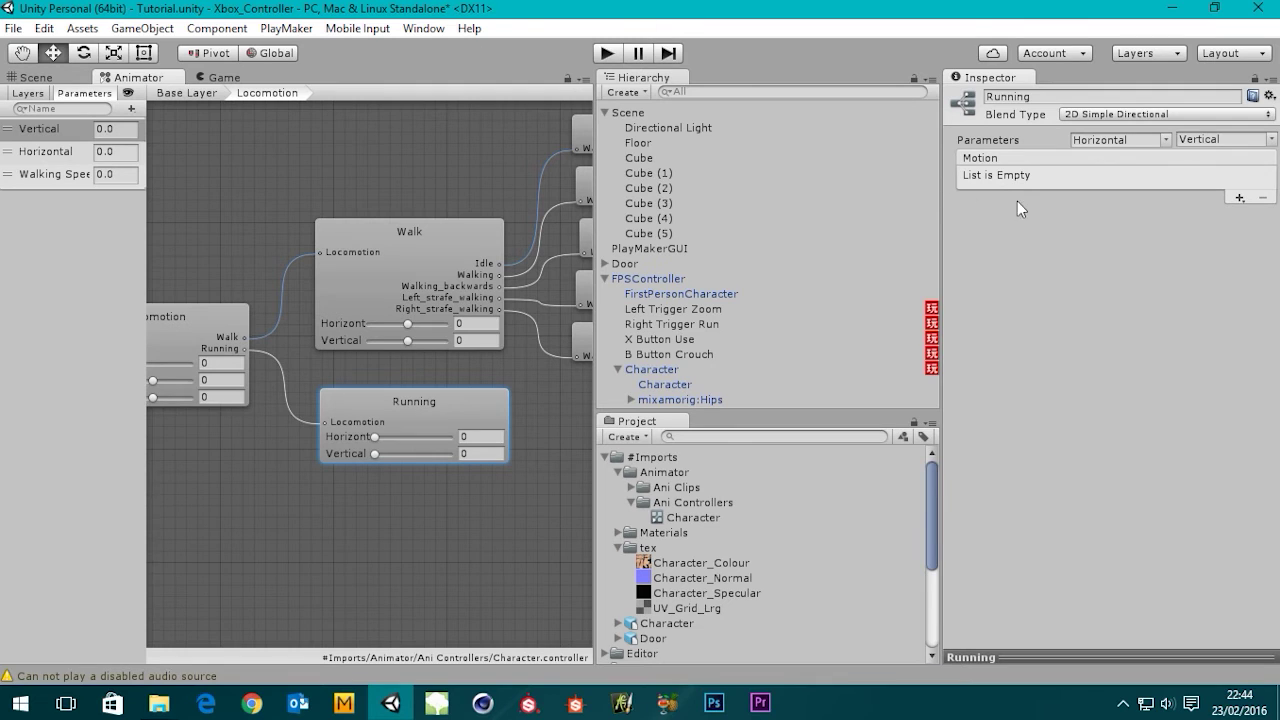
click(1240, 199)
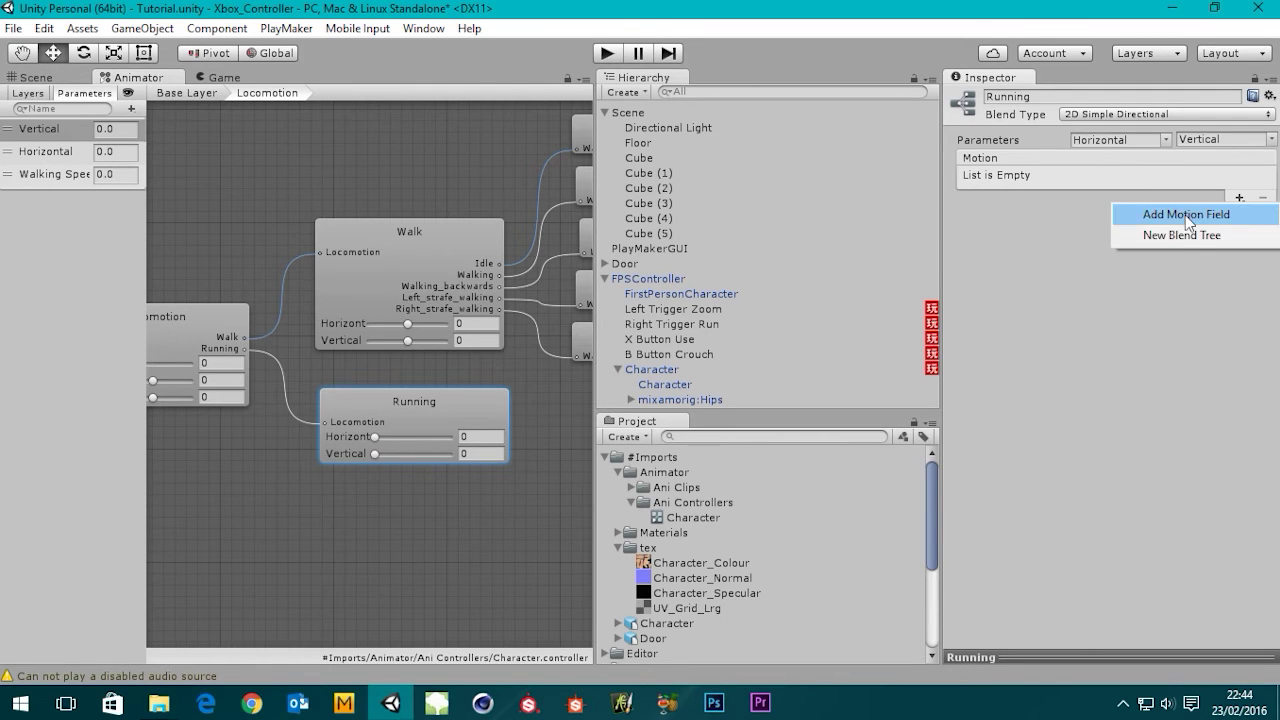
click(1150, 214)
click(1160, 214)
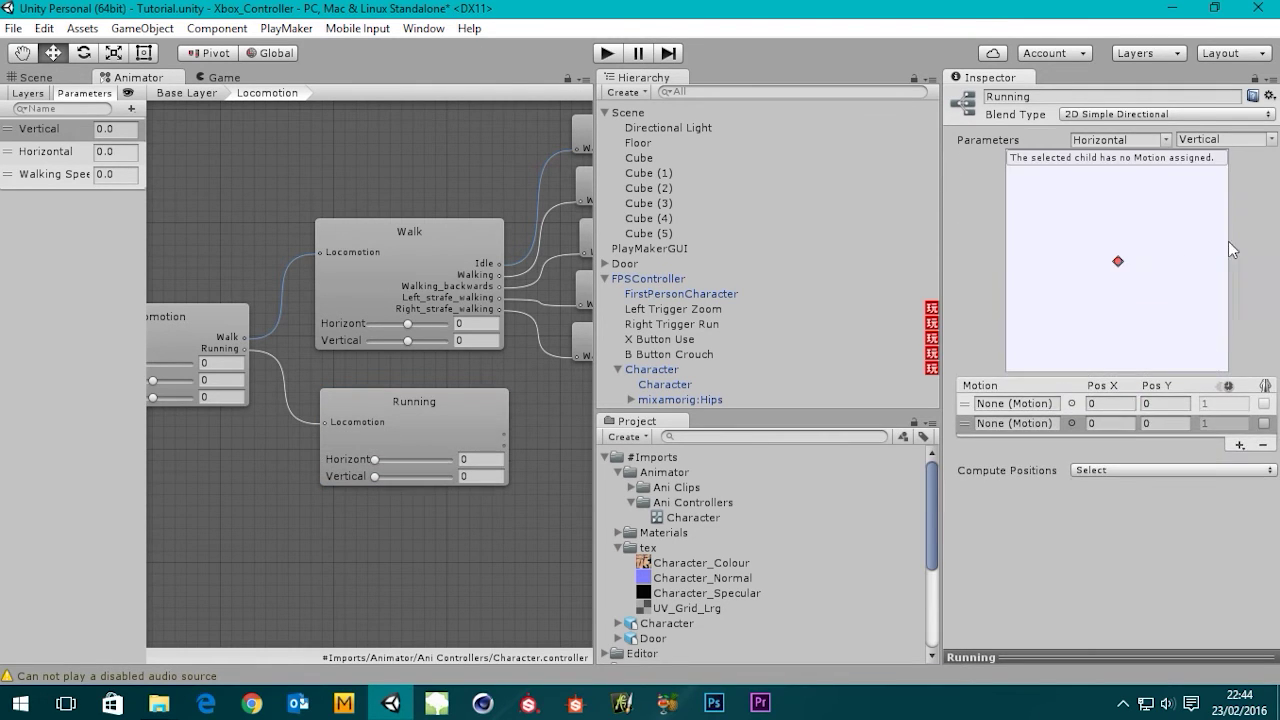
click(1240, 446)
click(1190, 462)
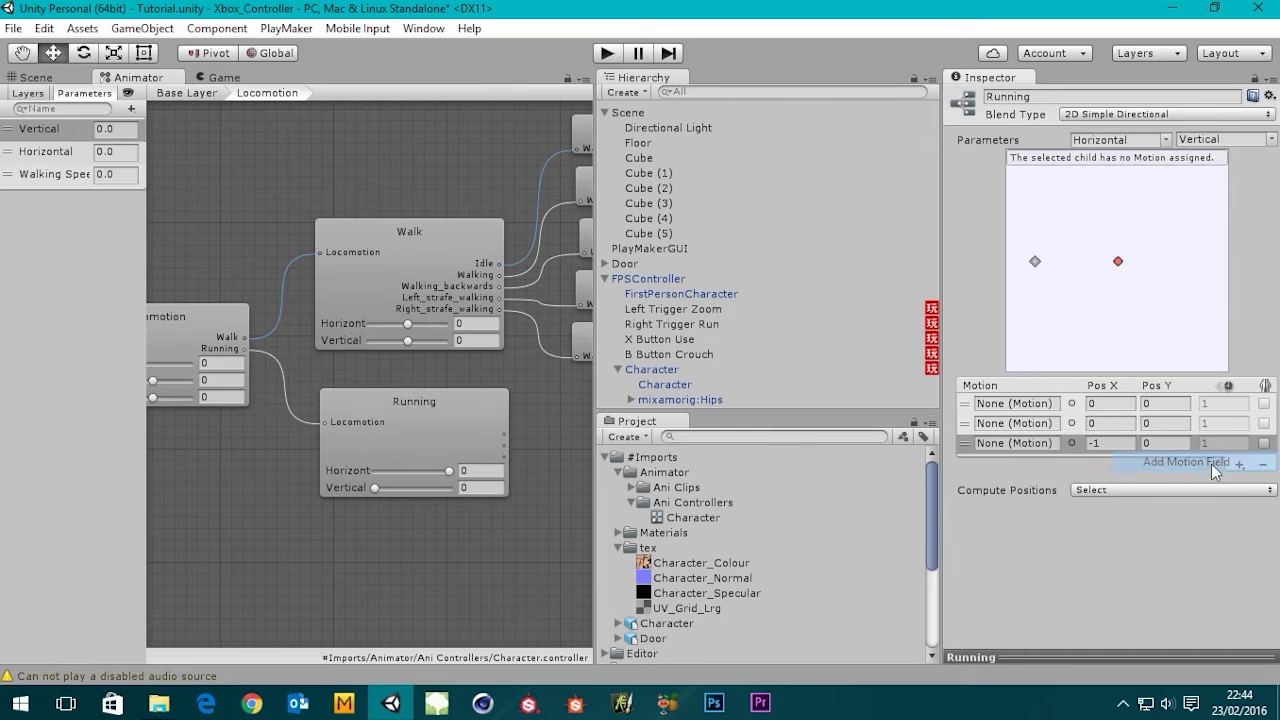
click(1240, 464)
click(1180, 481)
click(1240, 484)
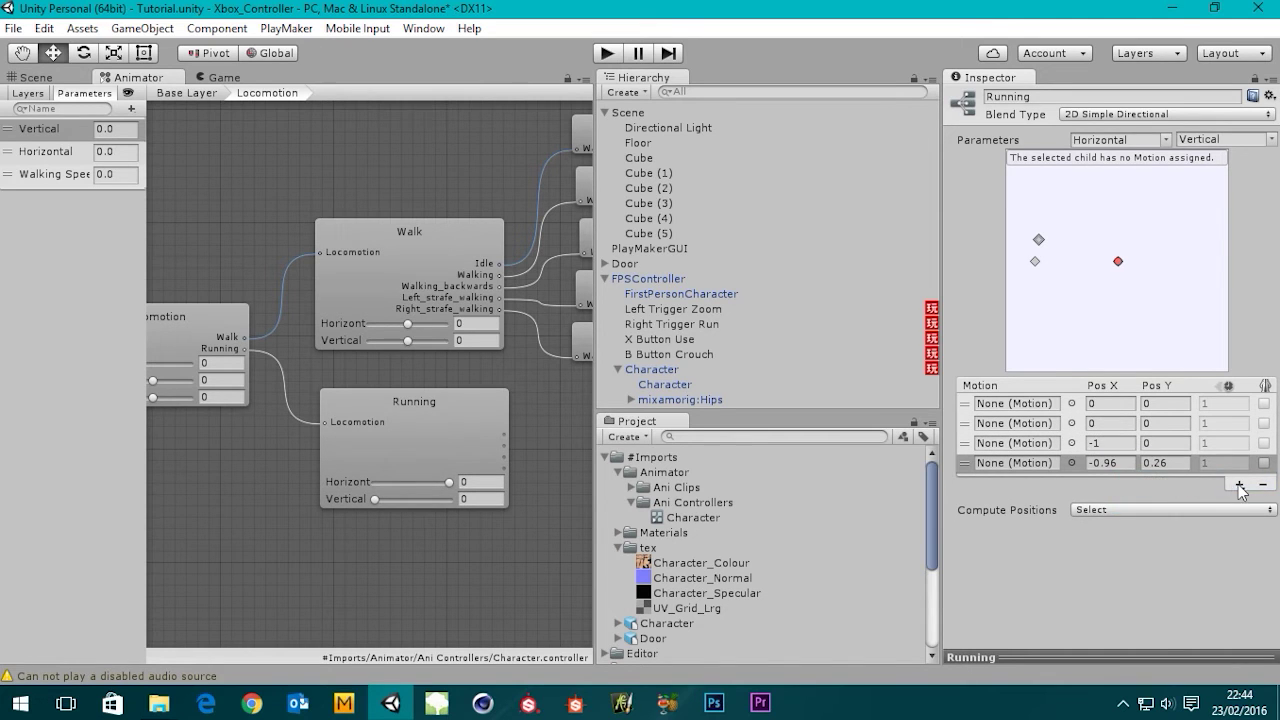
click(1188, 502)
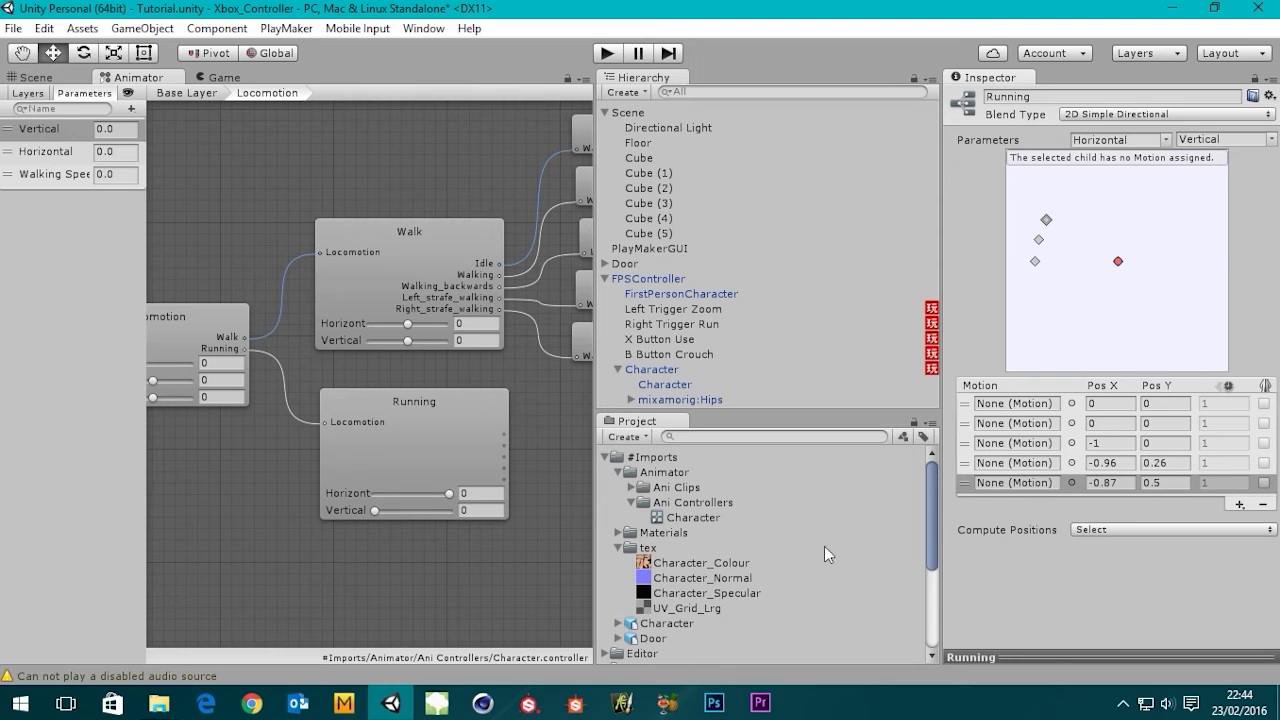
Collapse the tex and Ani Controllers folders and expand the Ani Clips folder in the project.
click(618, 548)
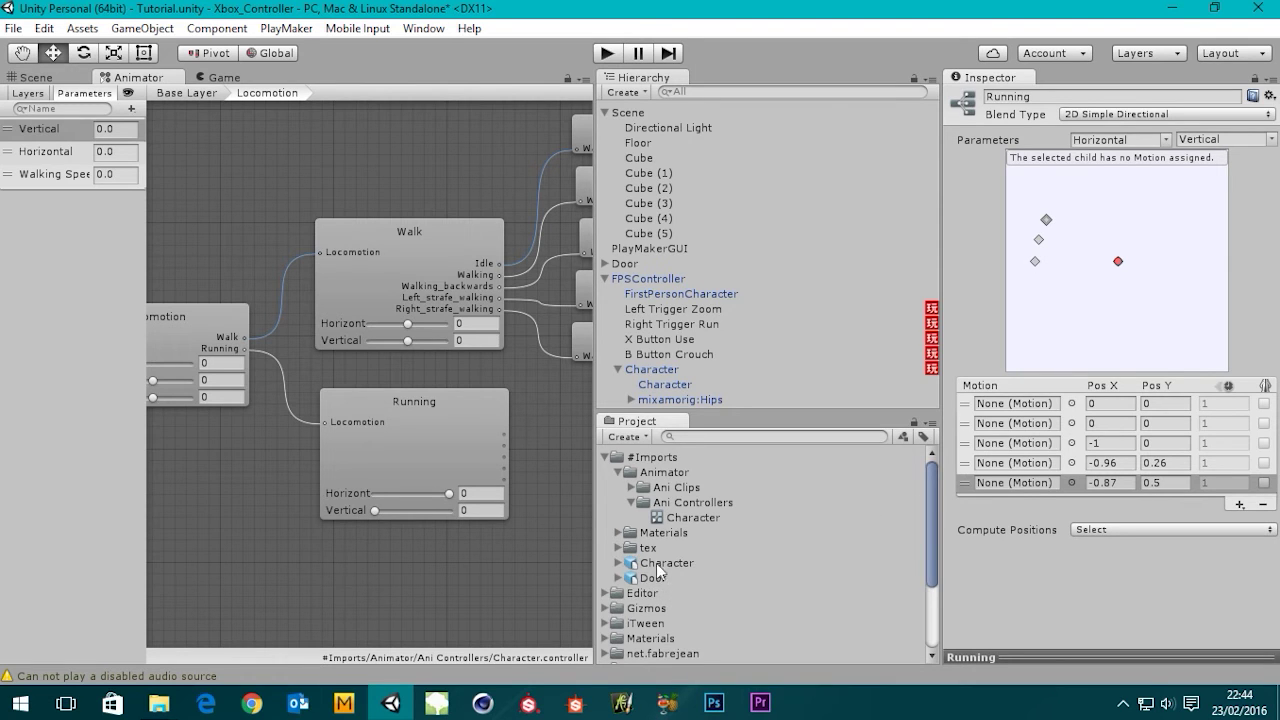
click(631, 502)
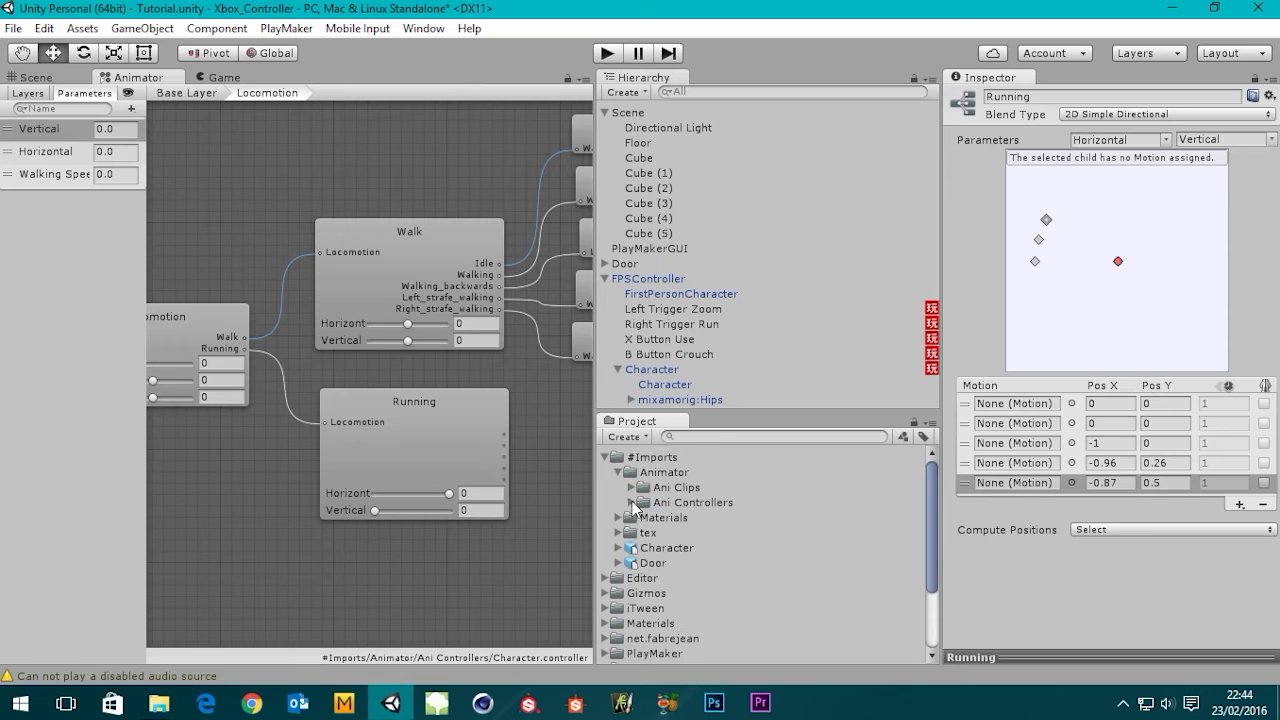
click(631, 487)
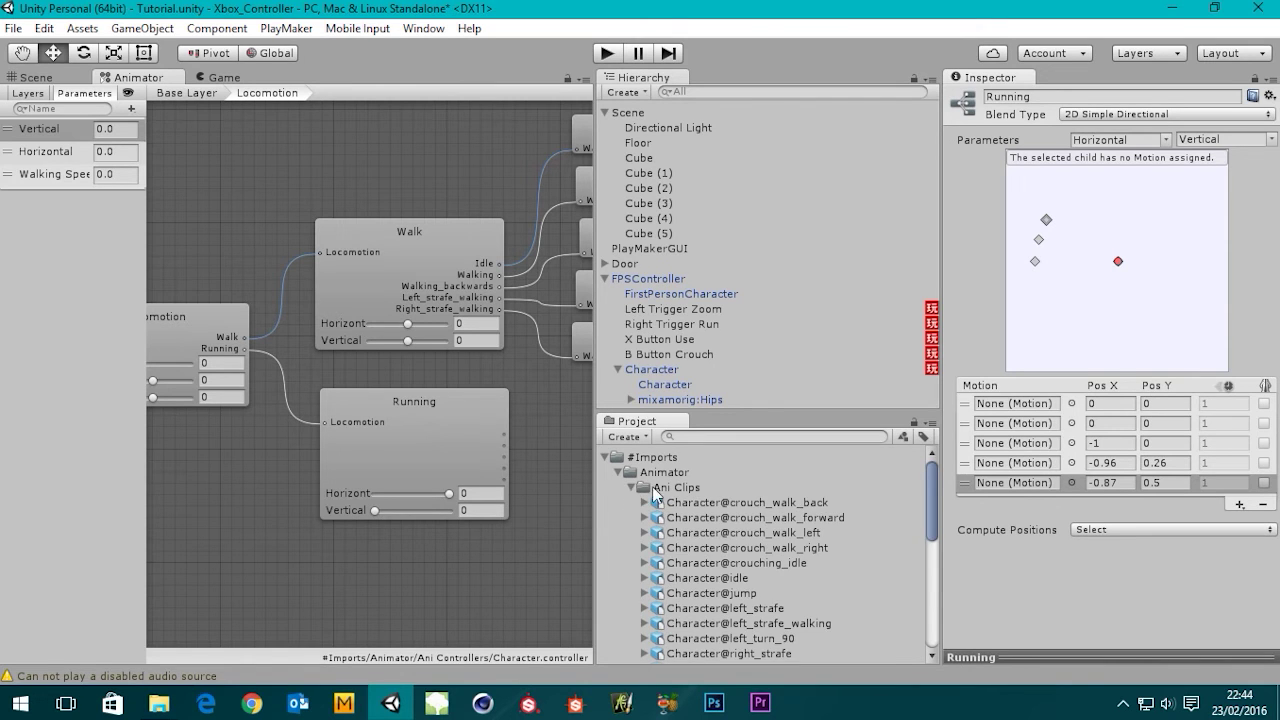
Assign the idle clip from Character@idle to the first motion field of the Running blend tree.
scroll(777, 512, down, 3)
scroll(780, 512, down, 2)
scroll(783, 512, up, 5)
drag(932, 491, 937, 547)
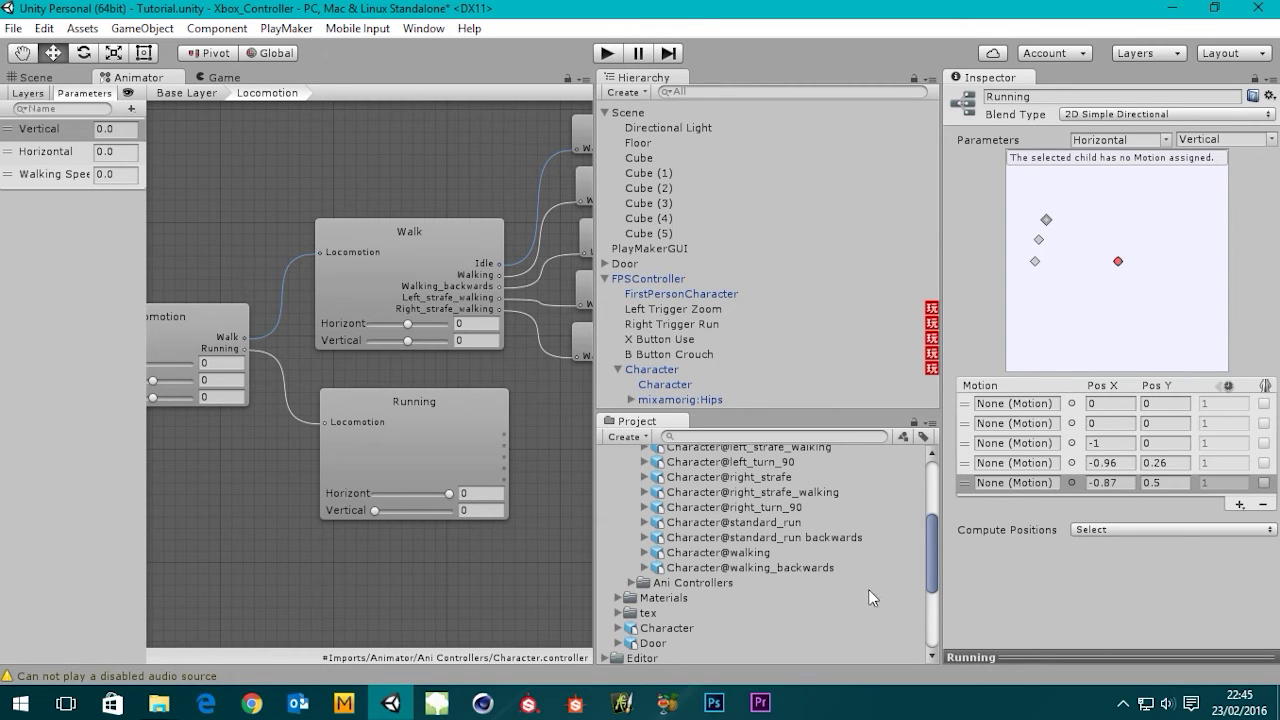
drag(934, 564, 929, 513)
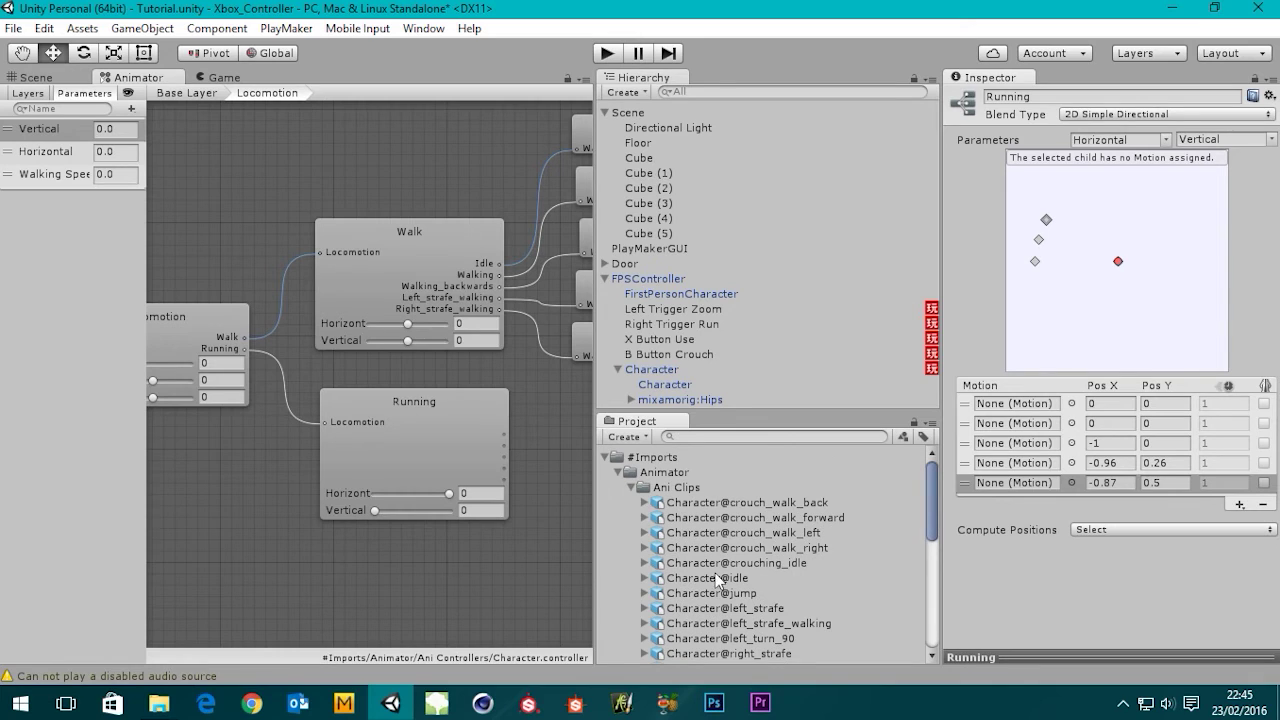
click(644, 578)
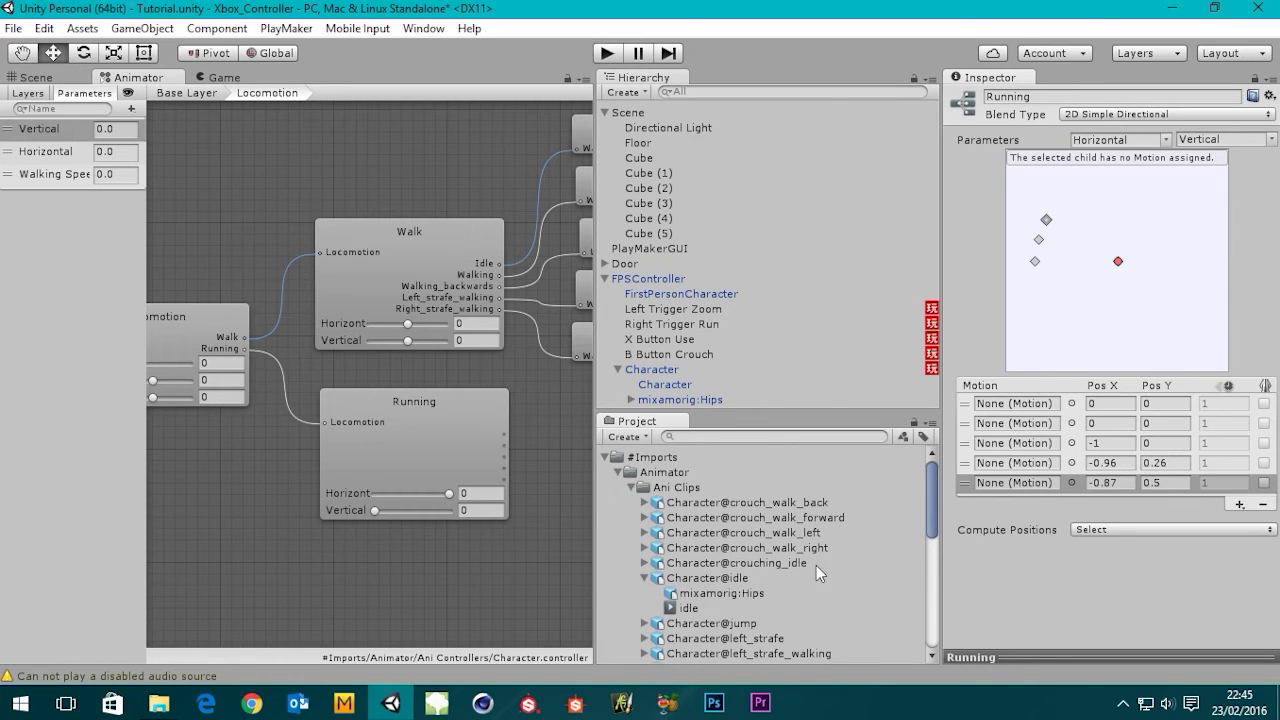
drag(690, 612, 1022, 412)
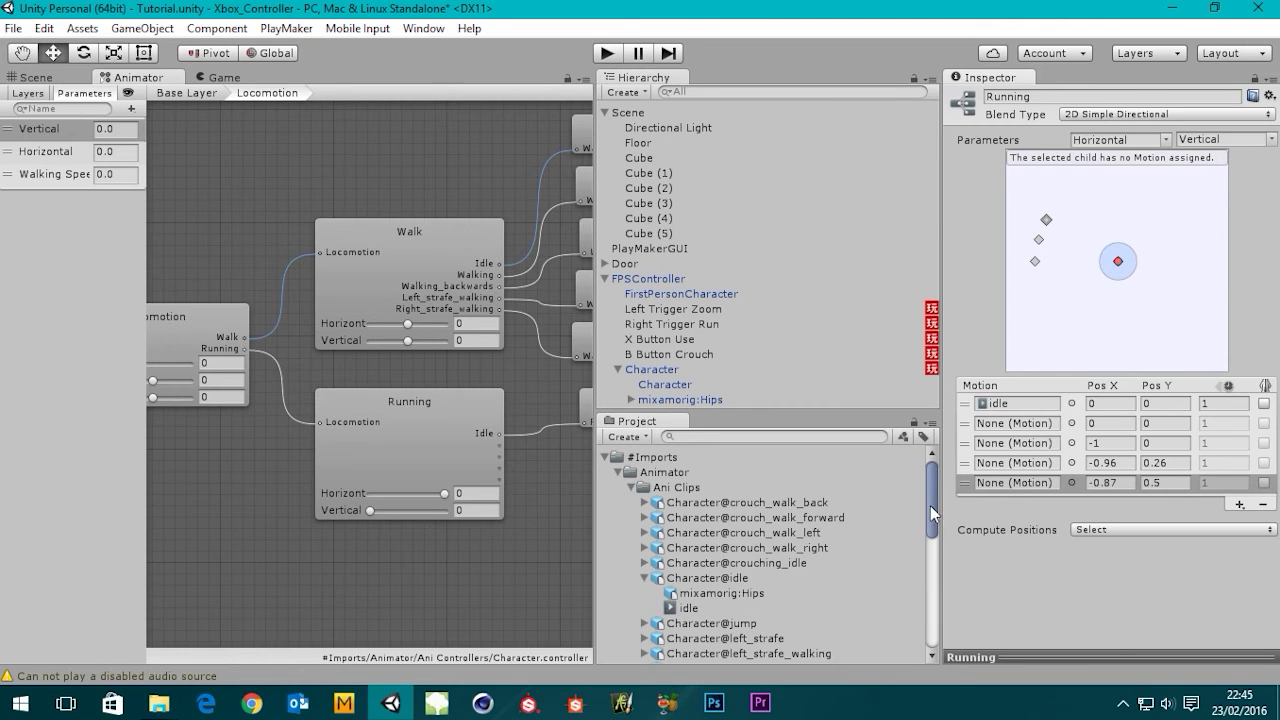
Find Character@standard_run in the Ani Clips folder and select it to show its import settings.
drag(930, 505, 934, 548)
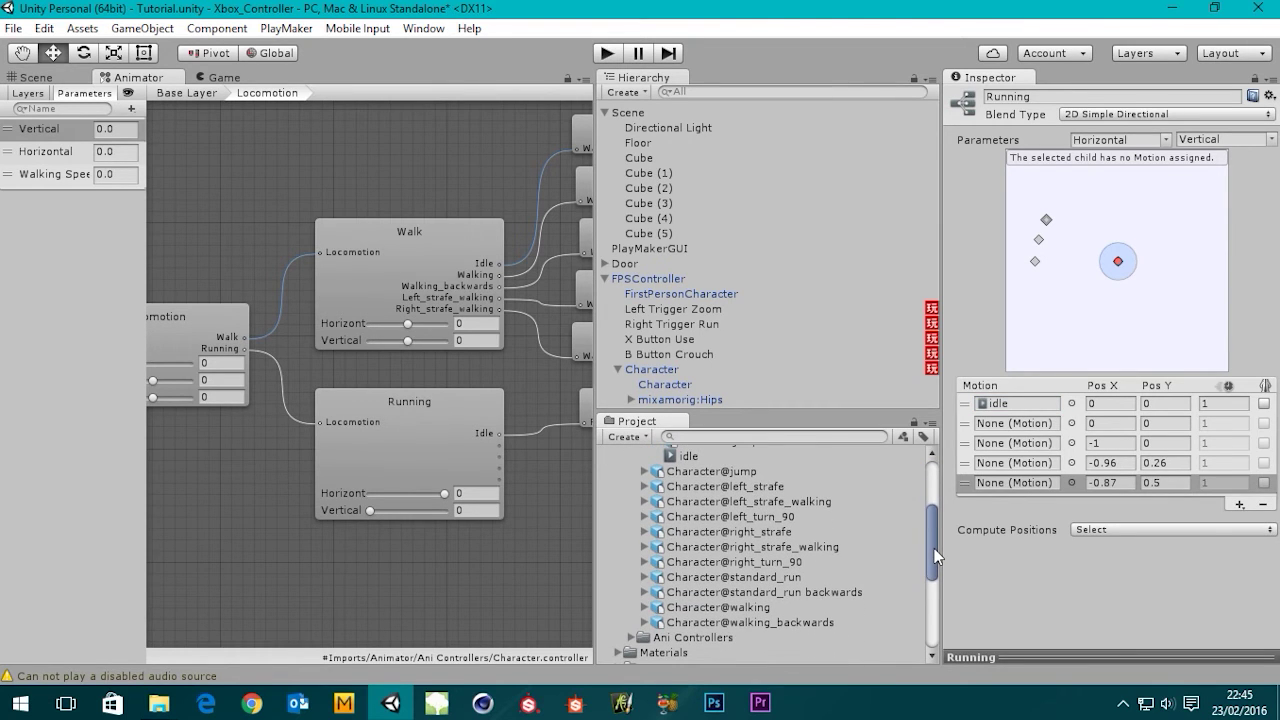
click(641, 576)
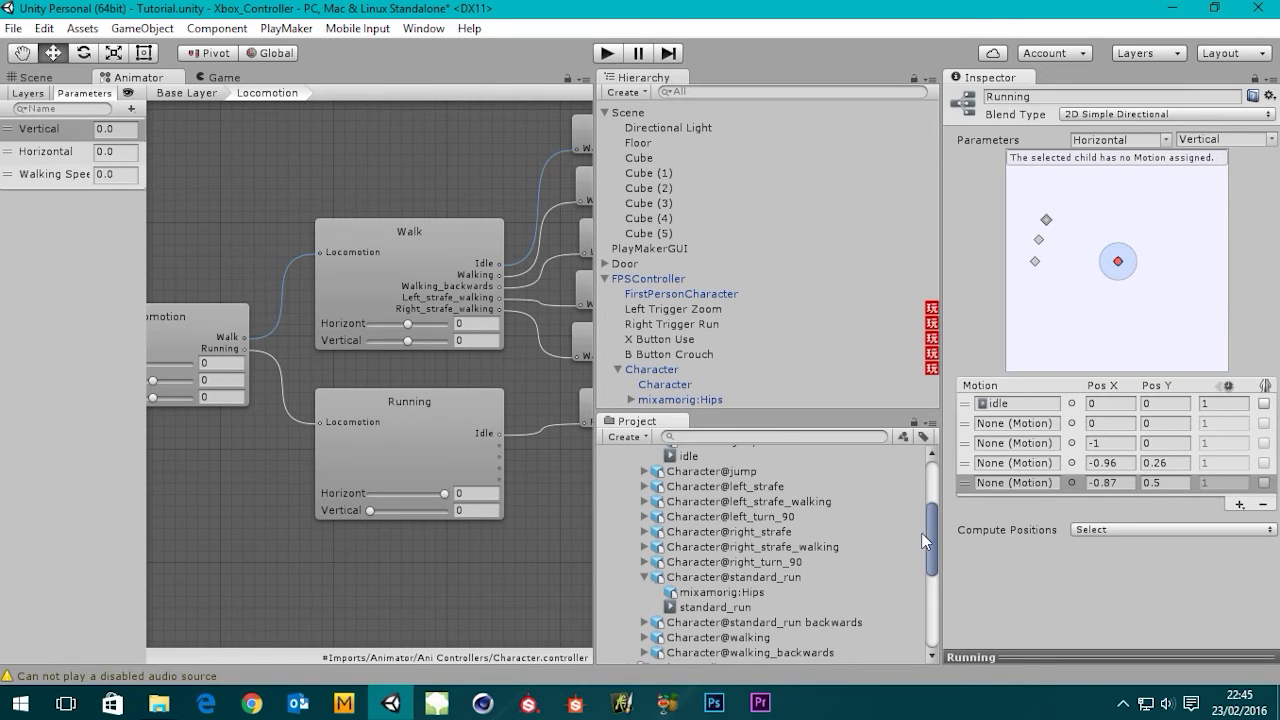
drag(931, 534, 924, 548)
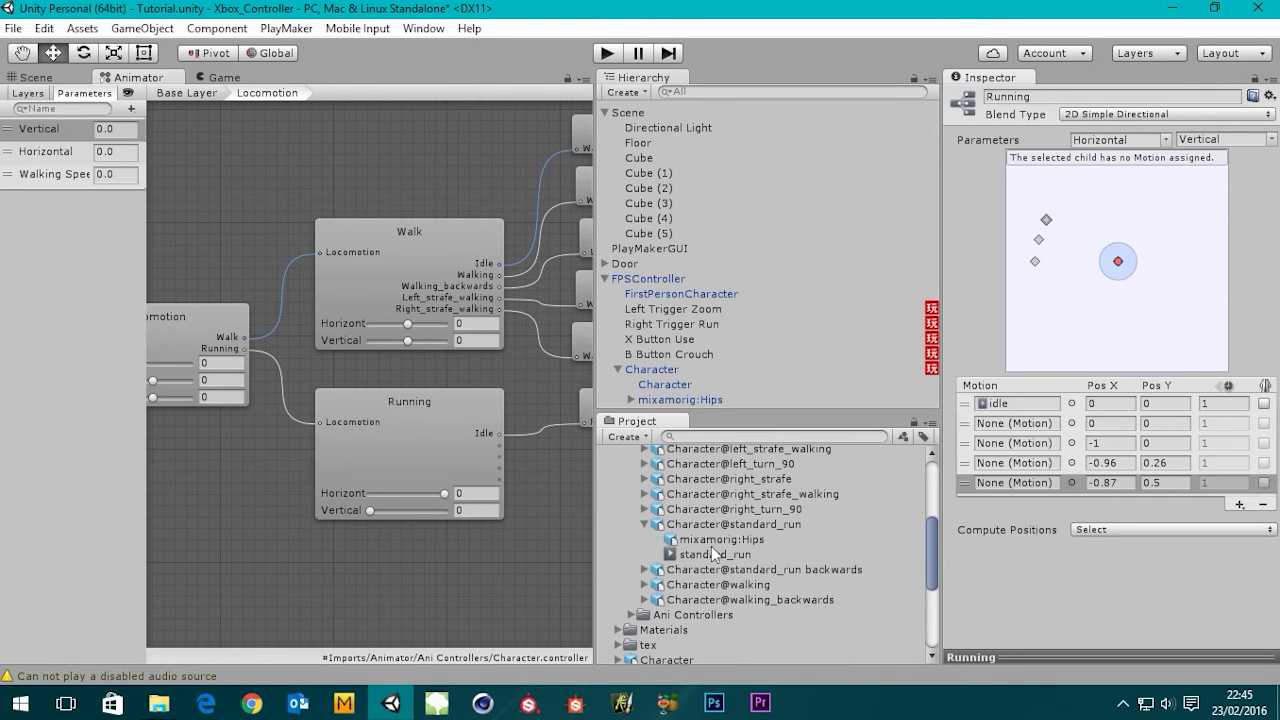
click(642, 523)
click(645, 525)
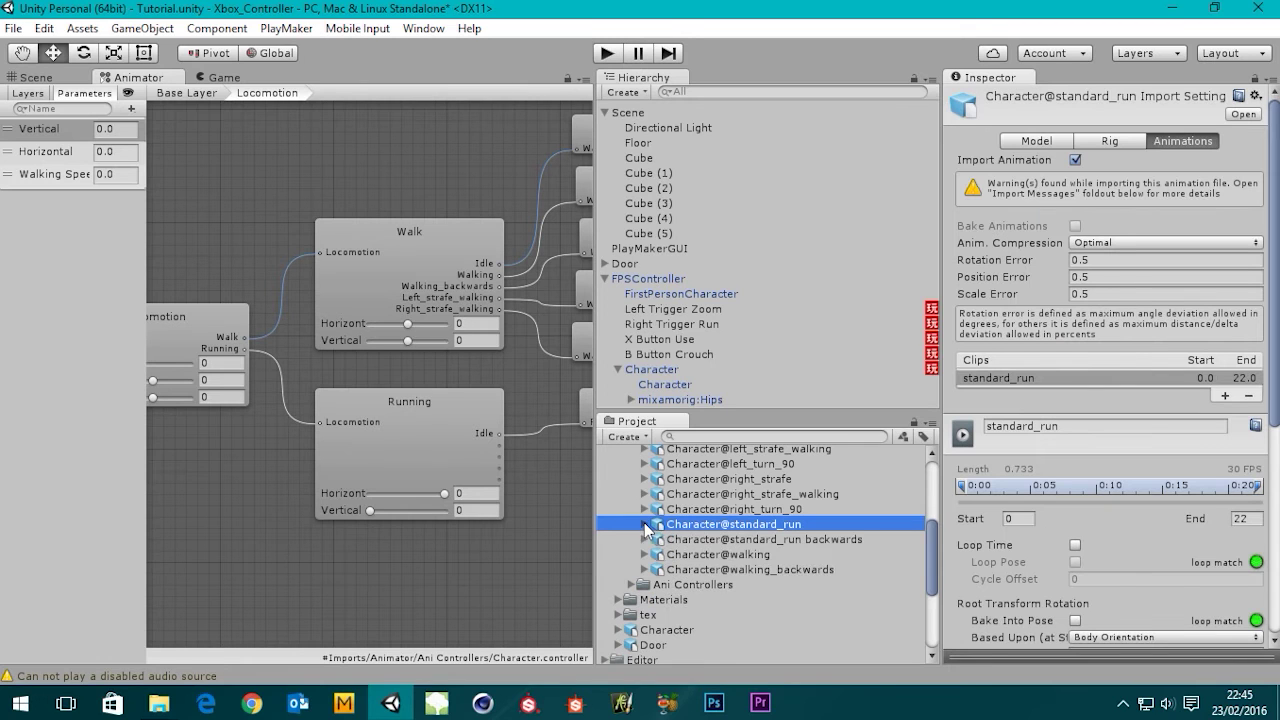
click(715, 528)
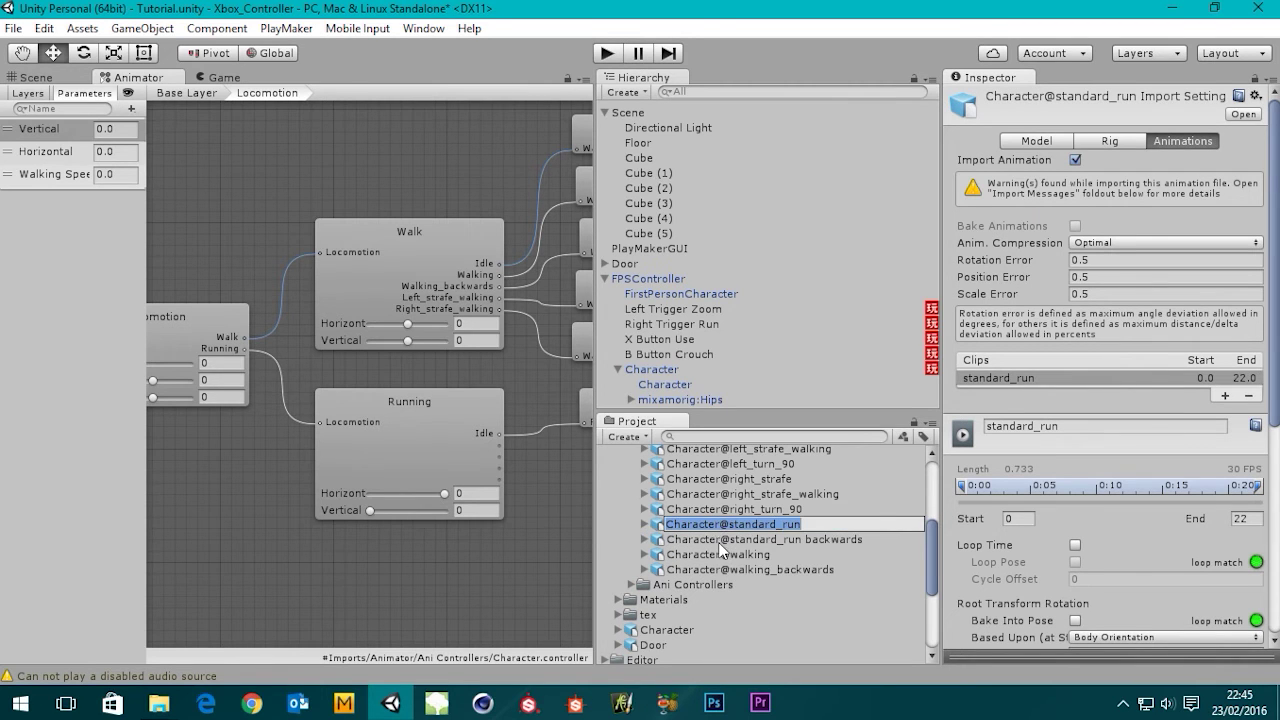
click(722, 540)
click(722, 525)
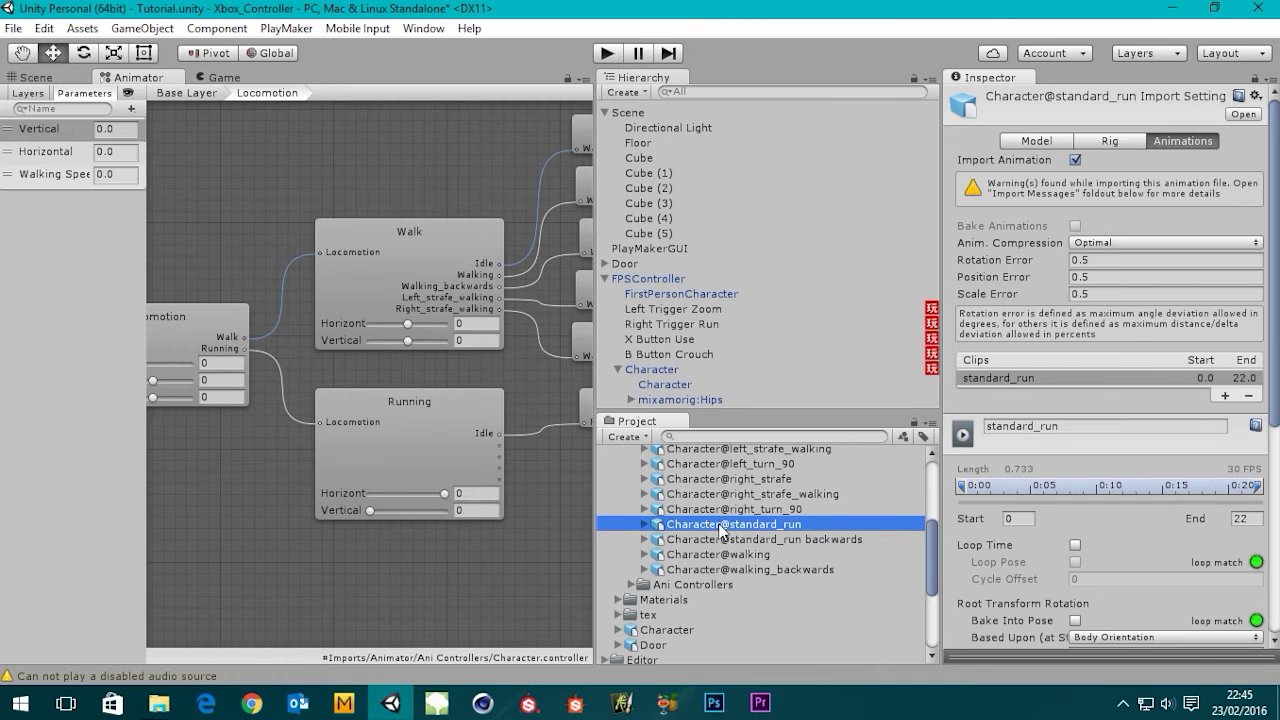
Set animation compression to Off and enable Loop Time for the standard_run clip.
click(1110, 250)
click(1100, 254)
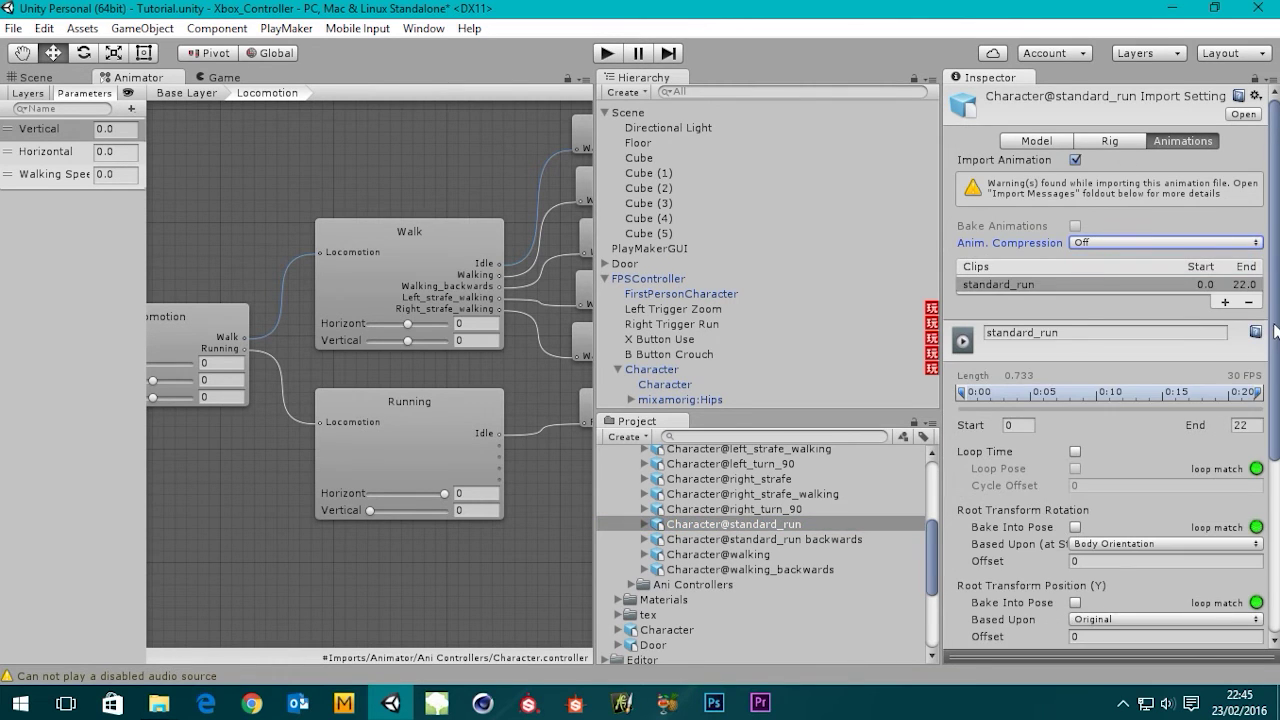
scroll(1272, 385, down, 2)
scroll(1272, 385, down, 2)
click(1075, 279)
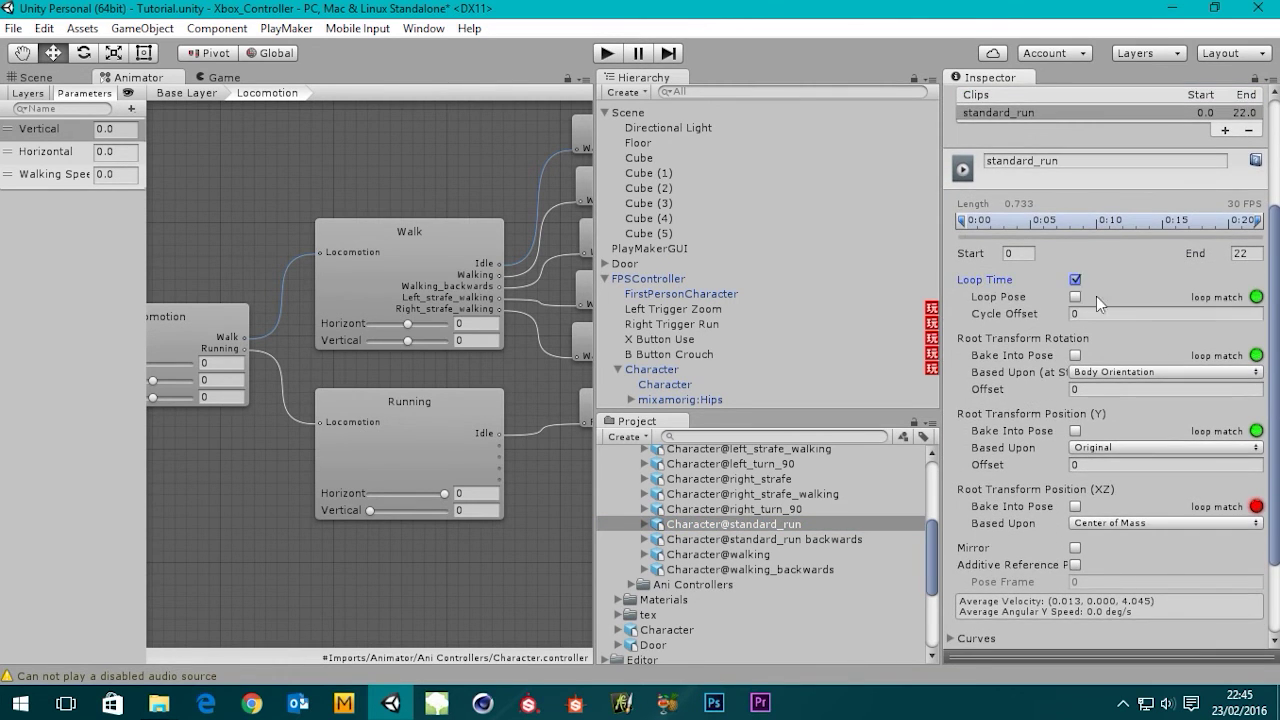
Base standard_run's root rotation and XZ position on Original, bake its Y position into the pose, and apply the import settings.
click(1118, 376)
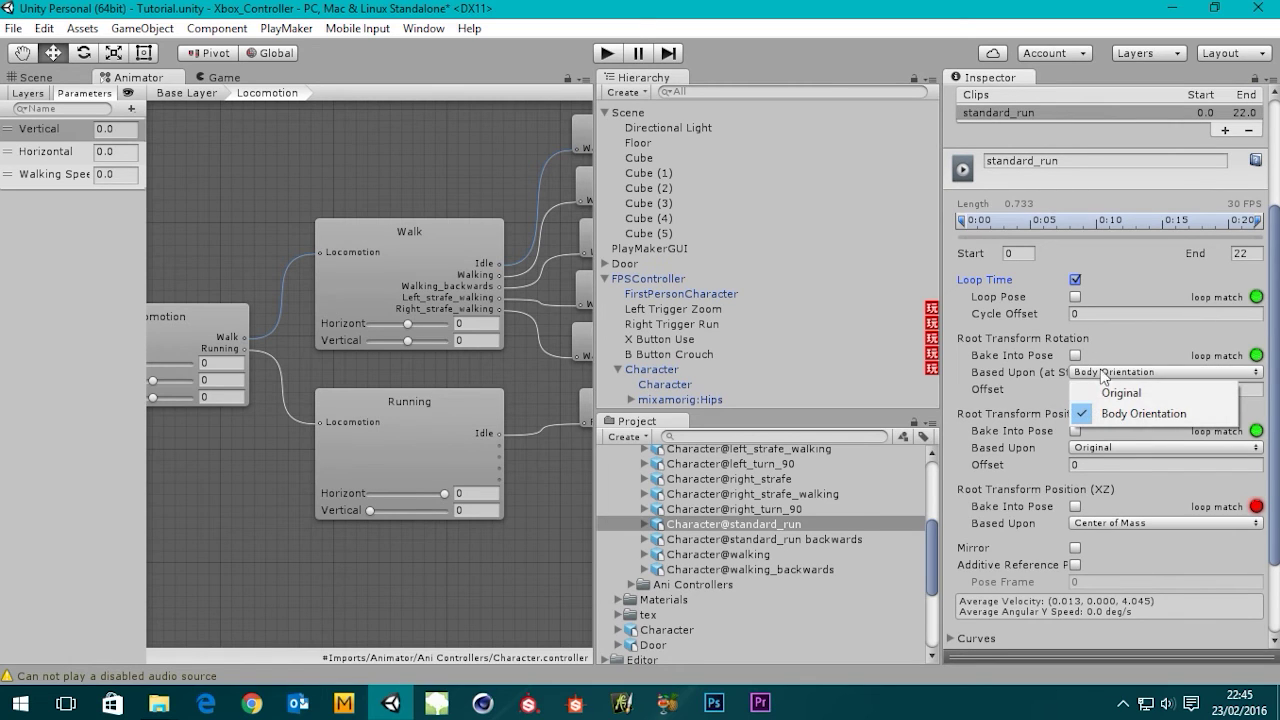
click(1139, 395)
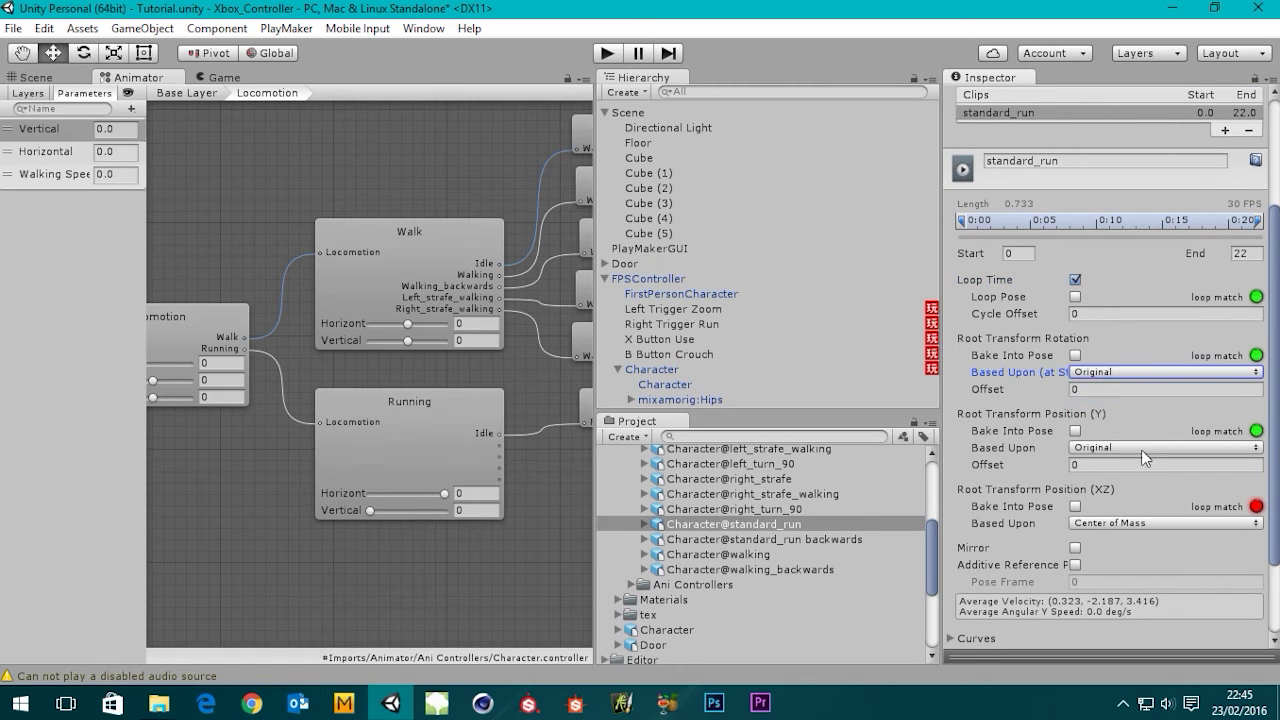
click(1118, 516)
click(1100, 540)
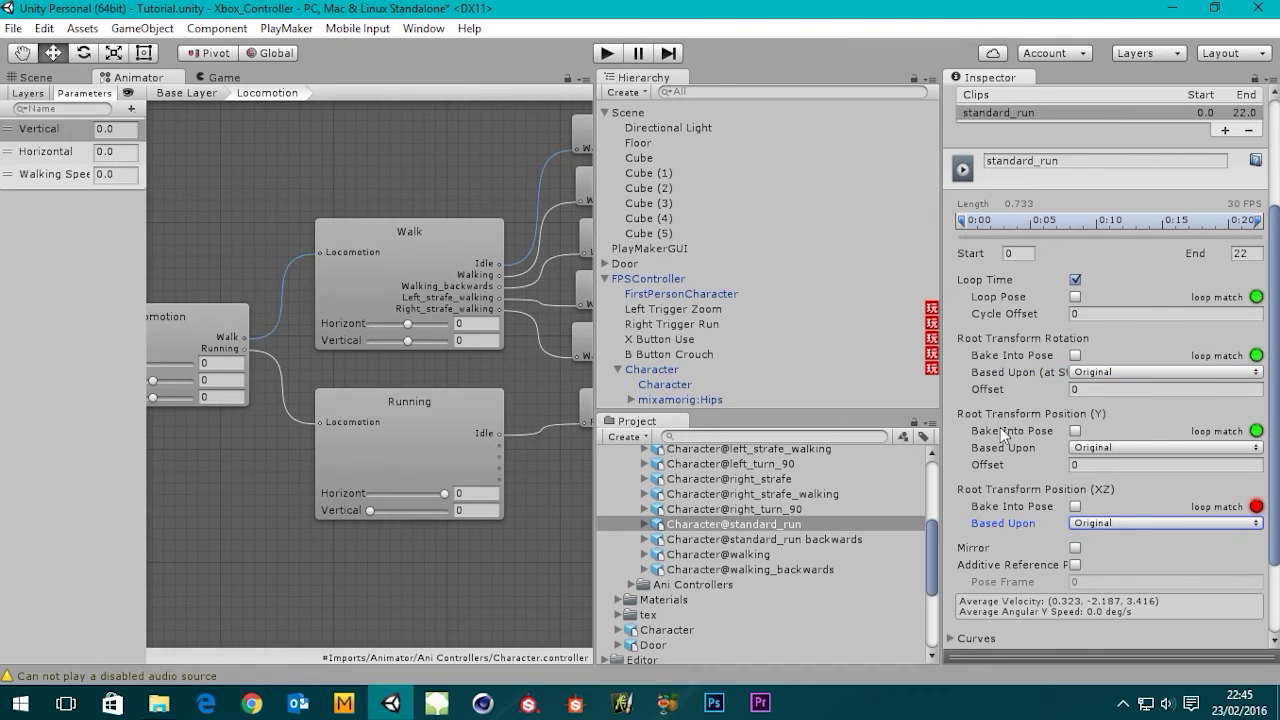
click(1075, 431)
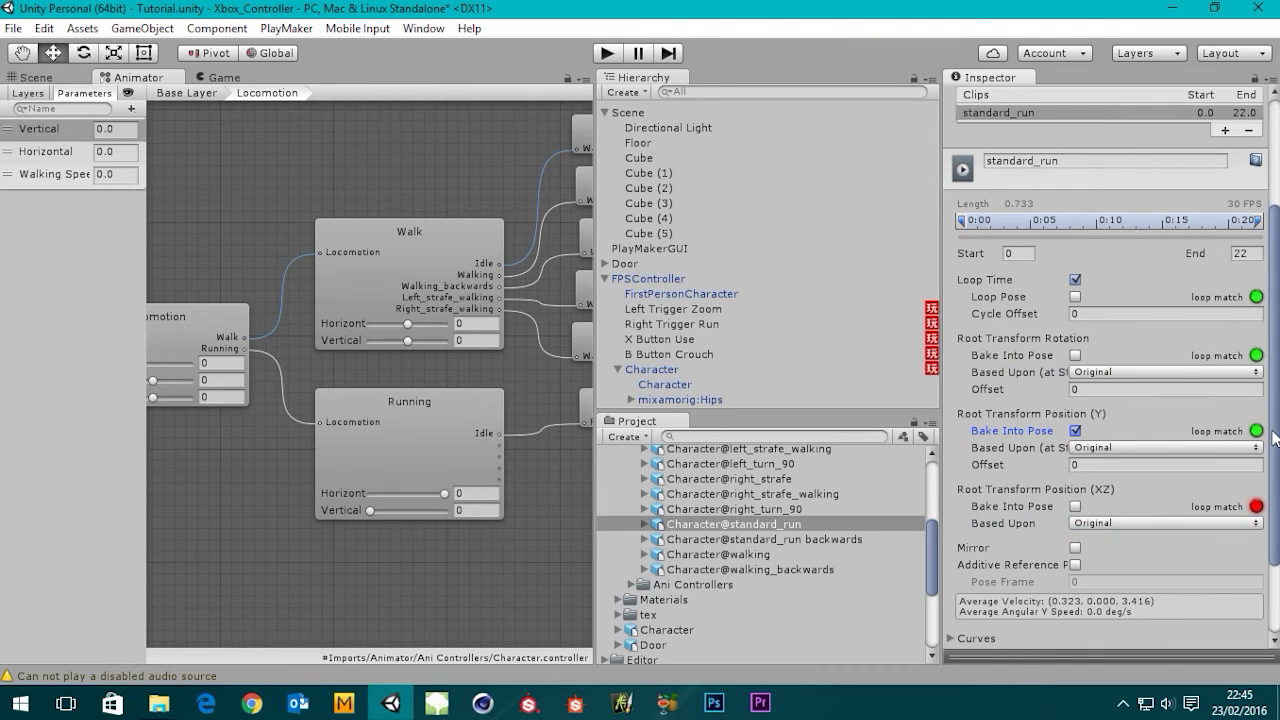
scroll(1274, 438, down, 1)
scroll(1270, 480, down, 2)
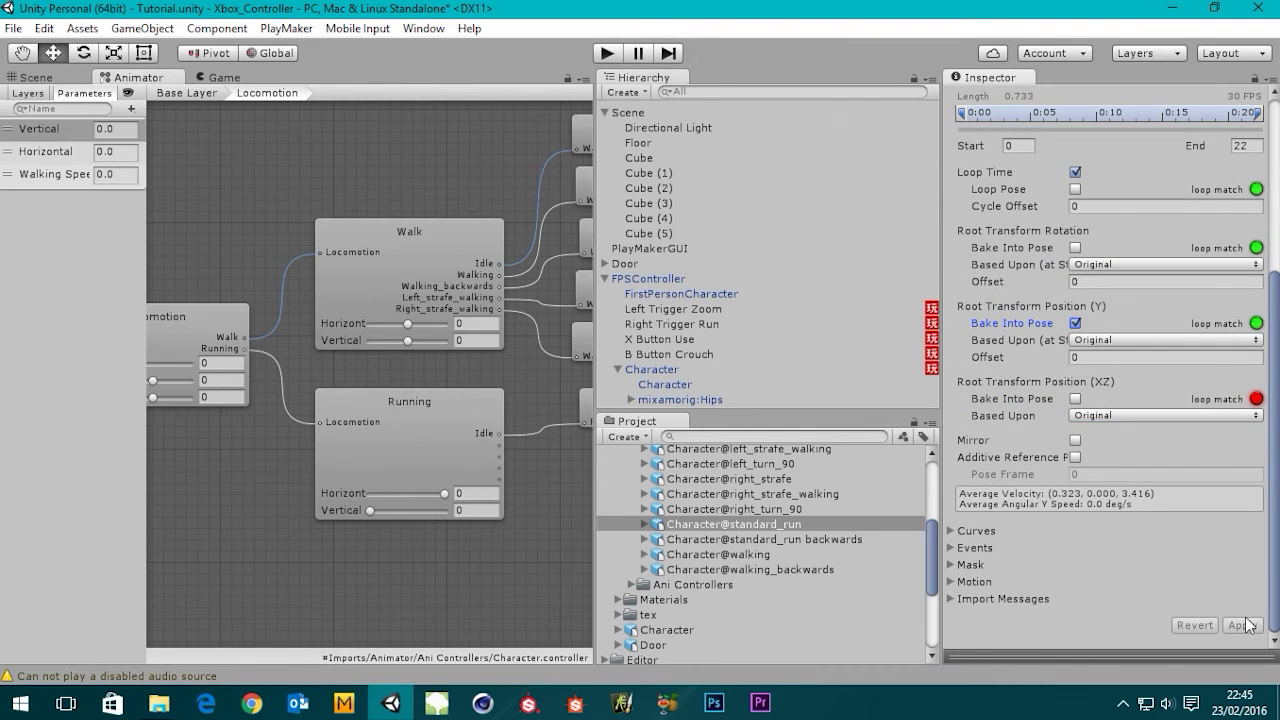
Assign the standard_run clip to the second motion field of the Running blend tree.
click(645, 524)
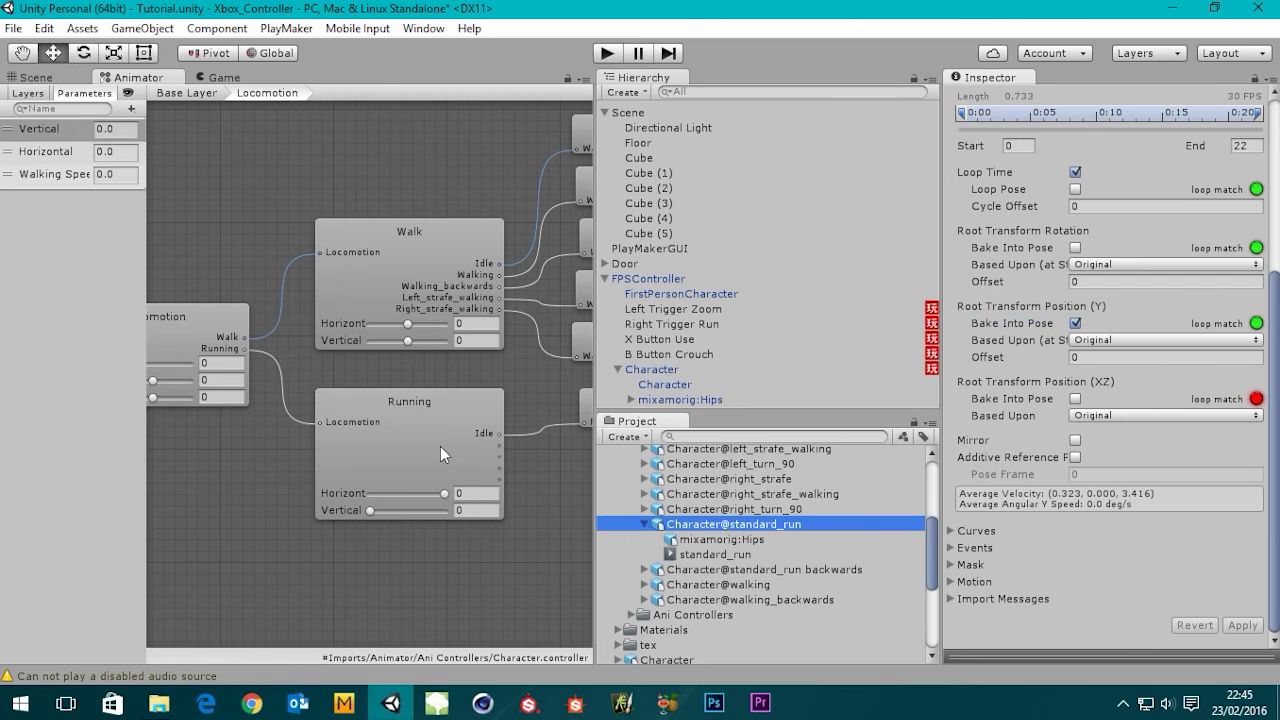
click(499, 464)
drag(705, 555, 1035, 428)
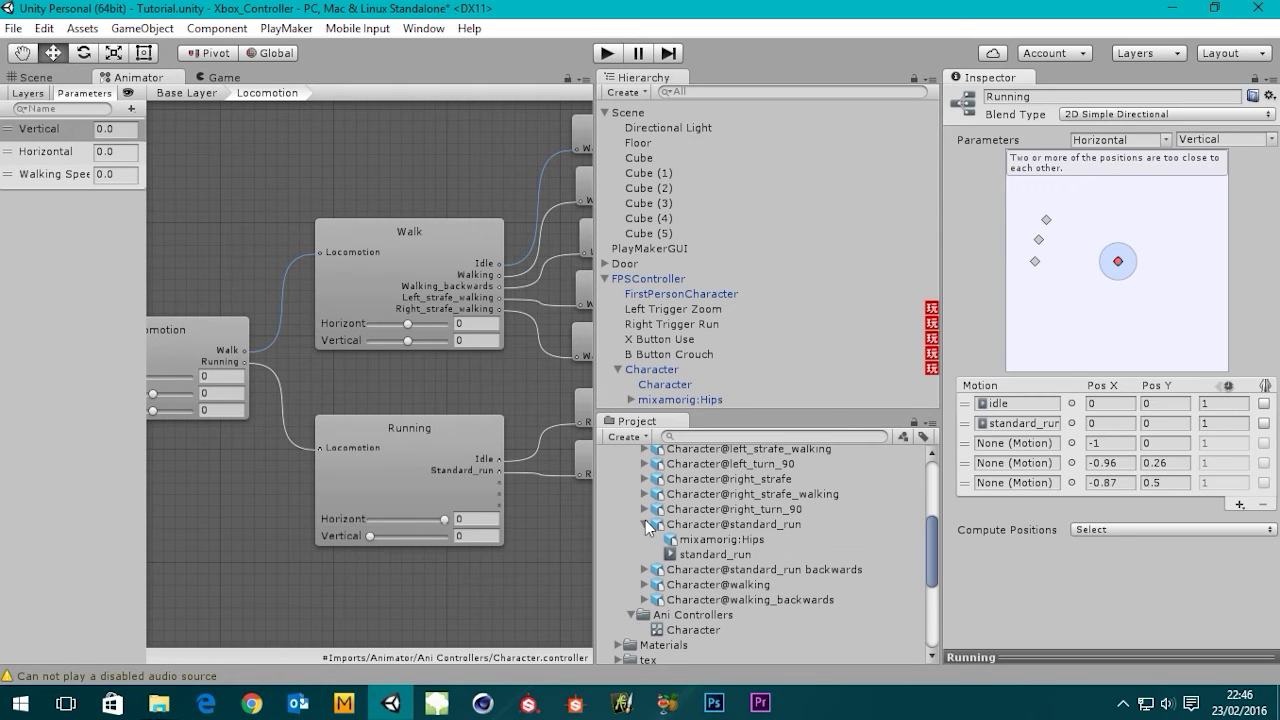
Assign the walking_backwards clip to the third motion field of the Running blend tree and set its speed to -1.
click(645, 524)
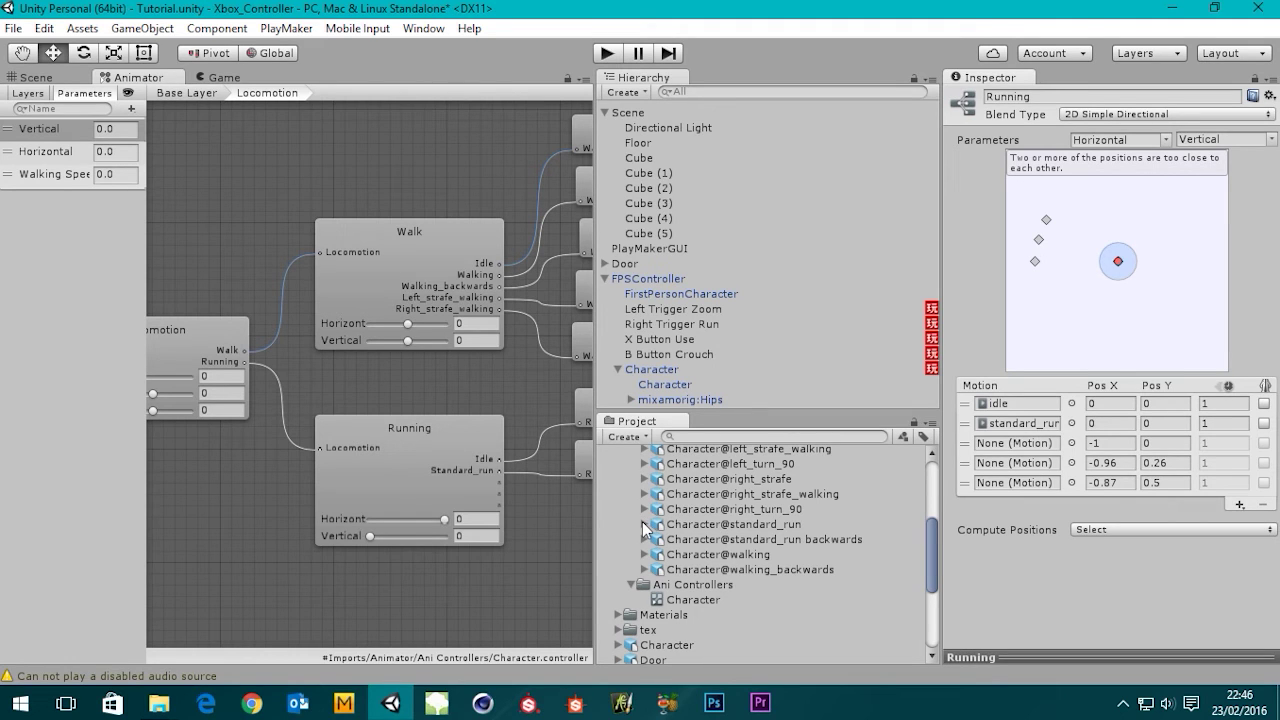
click(748, 526)
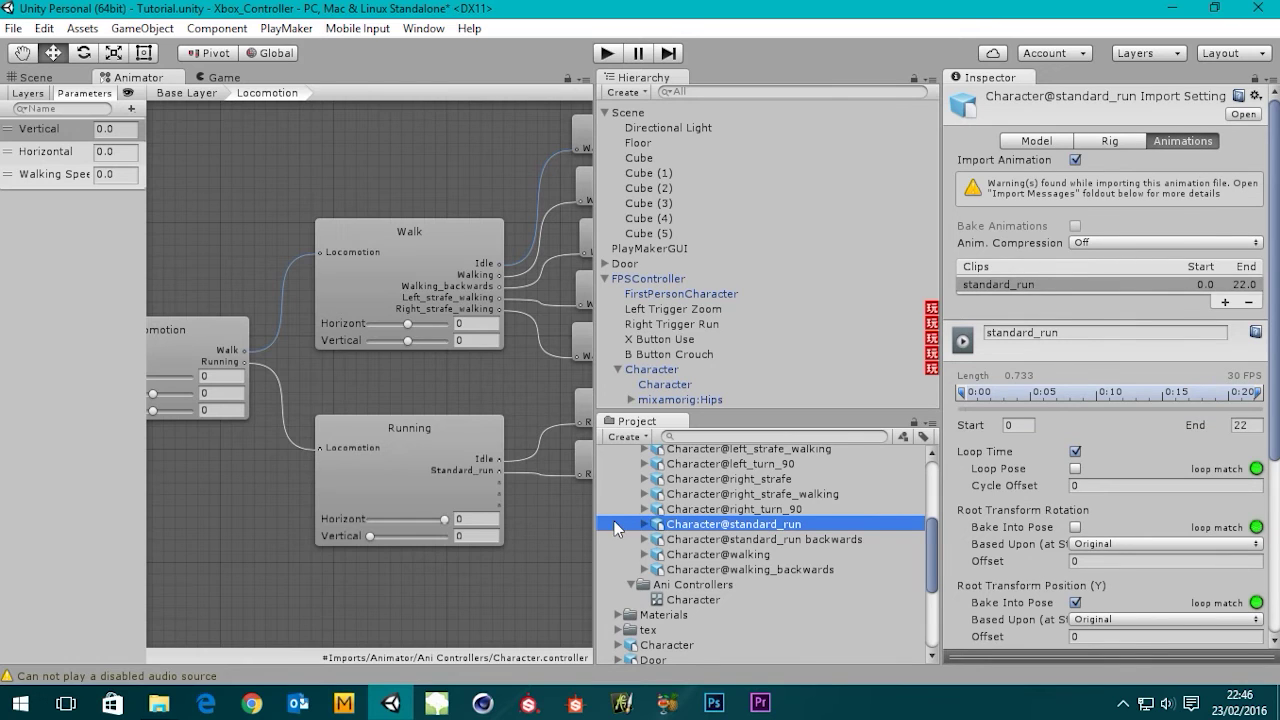
click(379, 478)
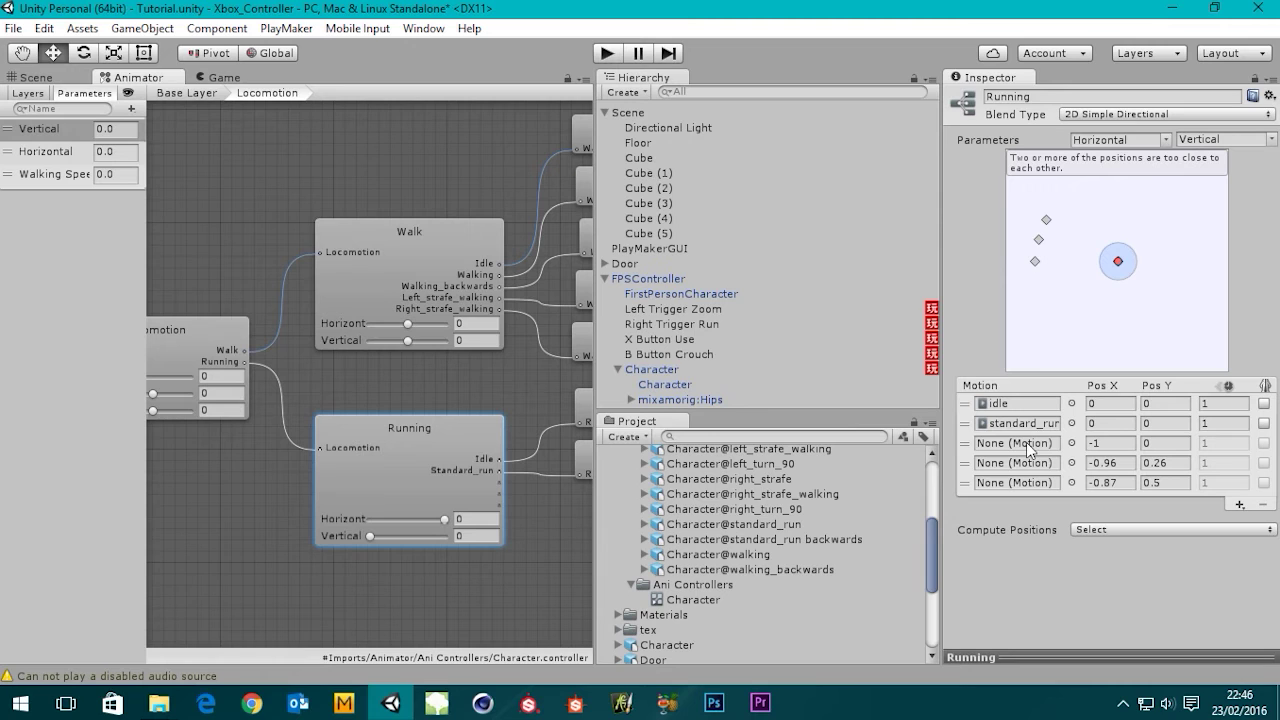
click(644, 569)
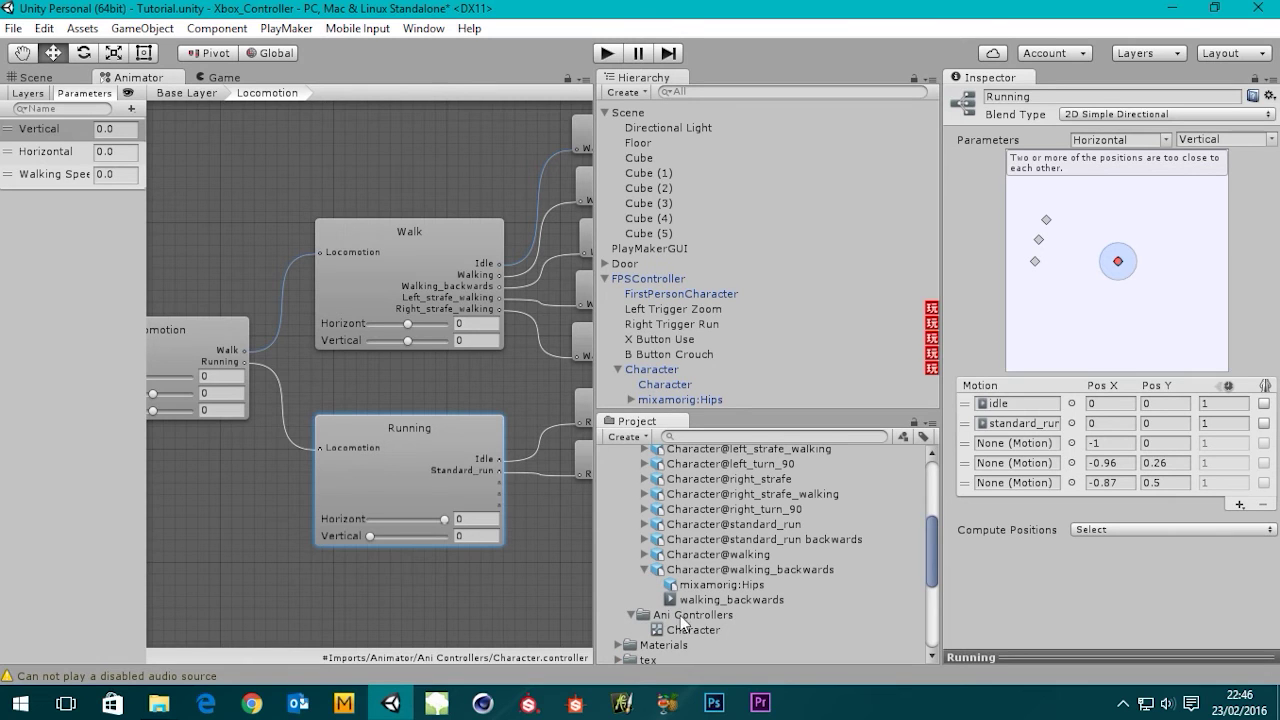
drag(713, 600, 994, 448)
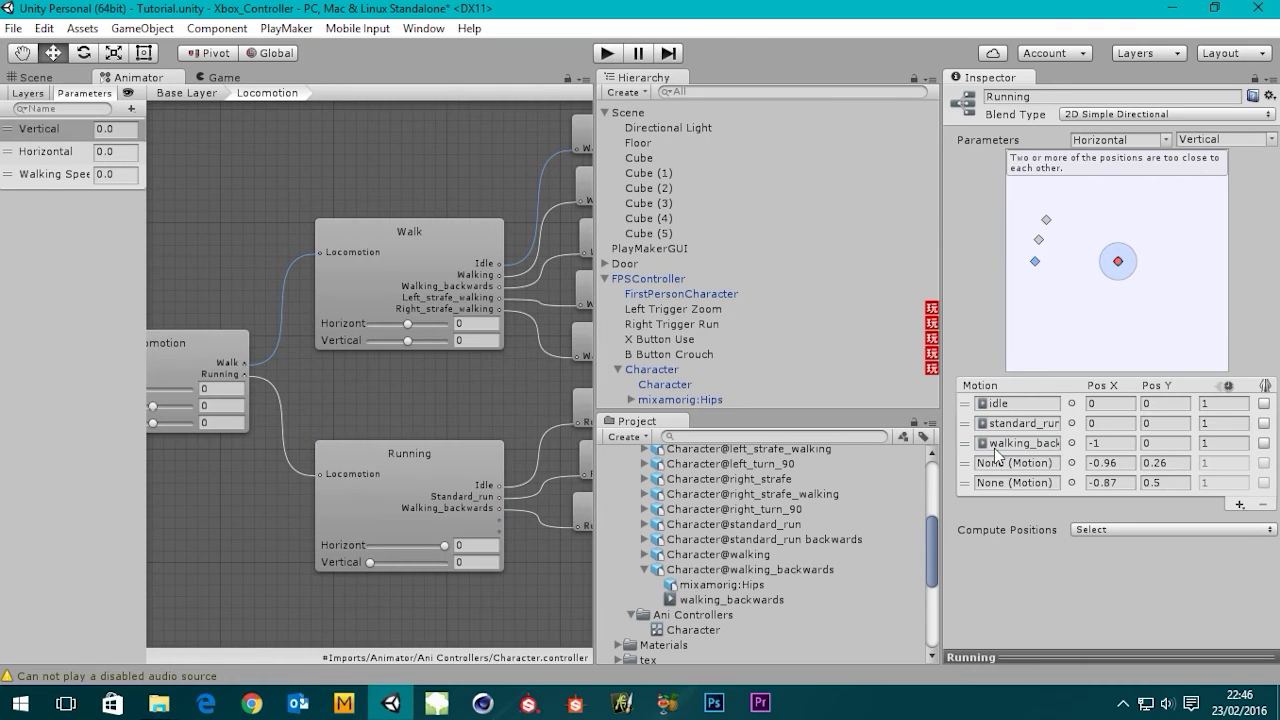
click(1222, 443)
text(-1)
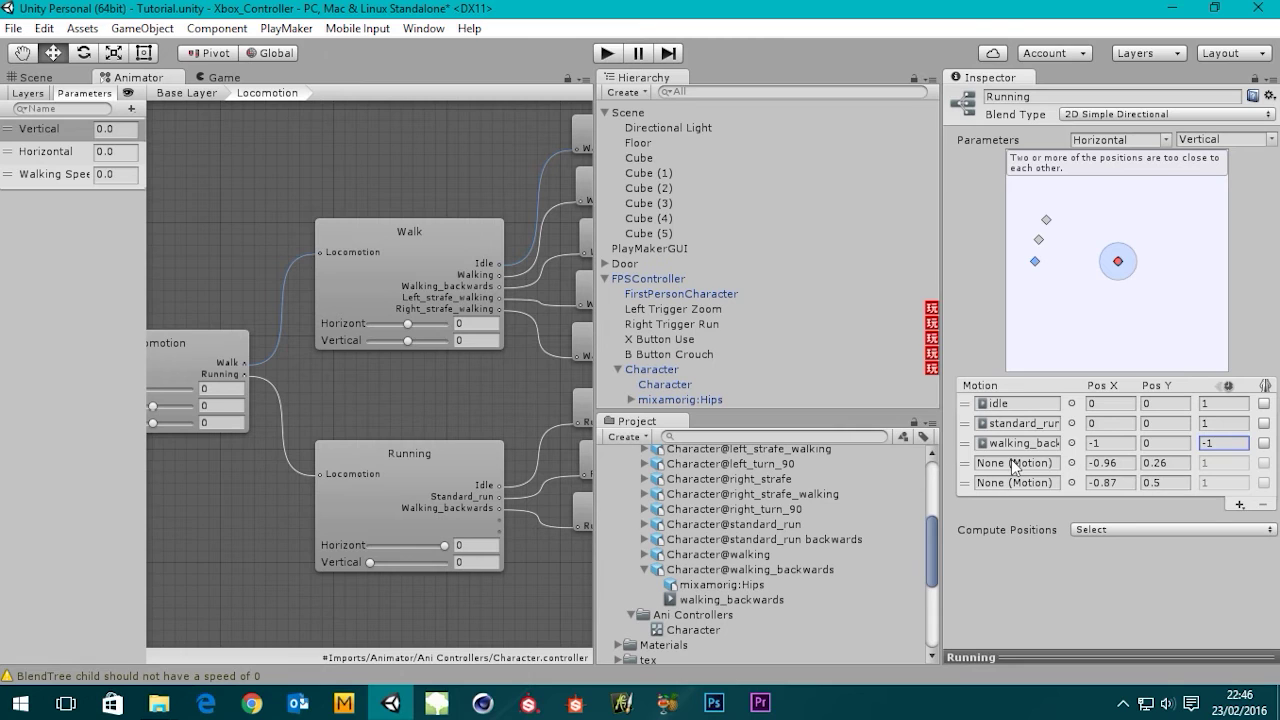
click(645, 570)
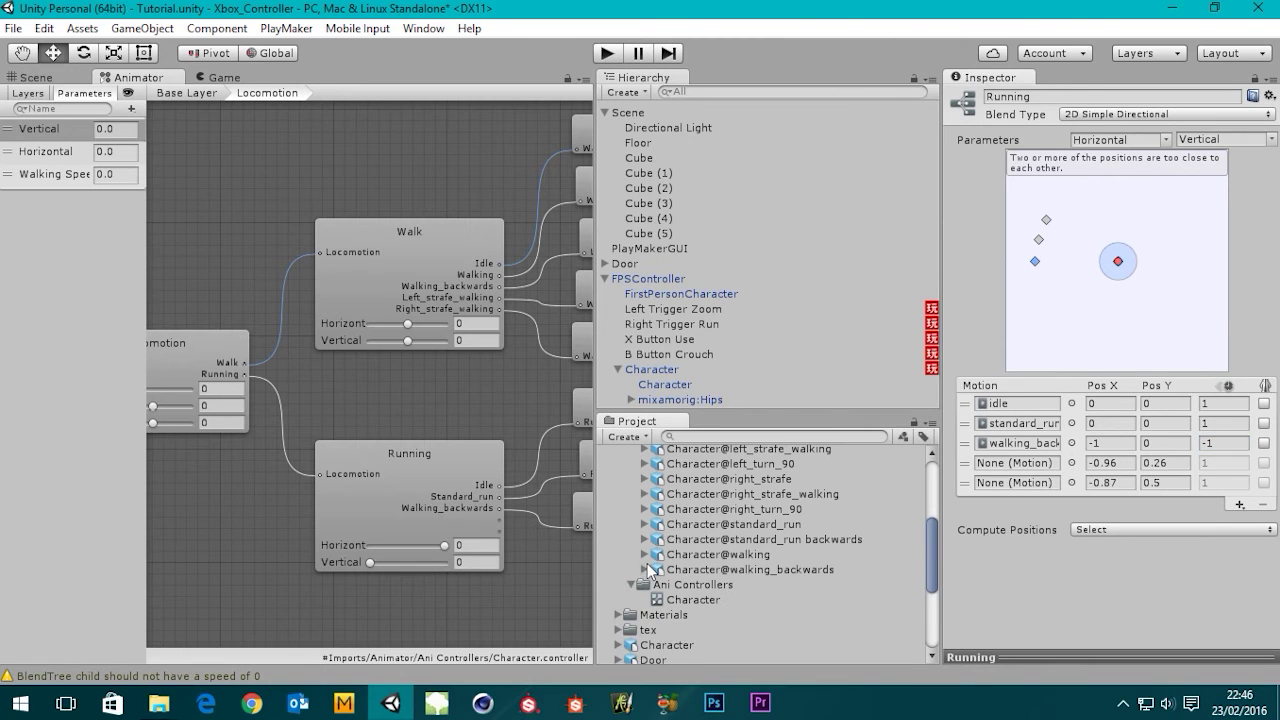
Set Character@left_strafe's animation compression to Off and enable Loop Time for its clip.
scroll(691, 521, up, 2)
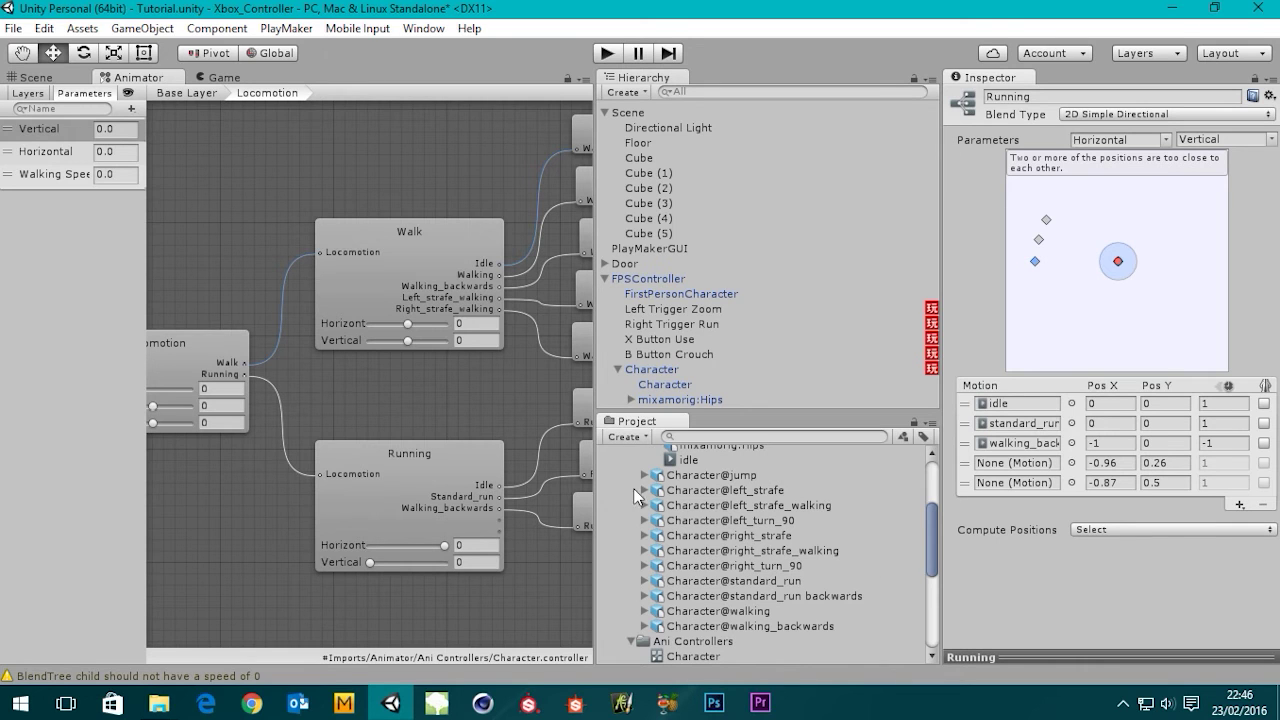
click(717, 491)
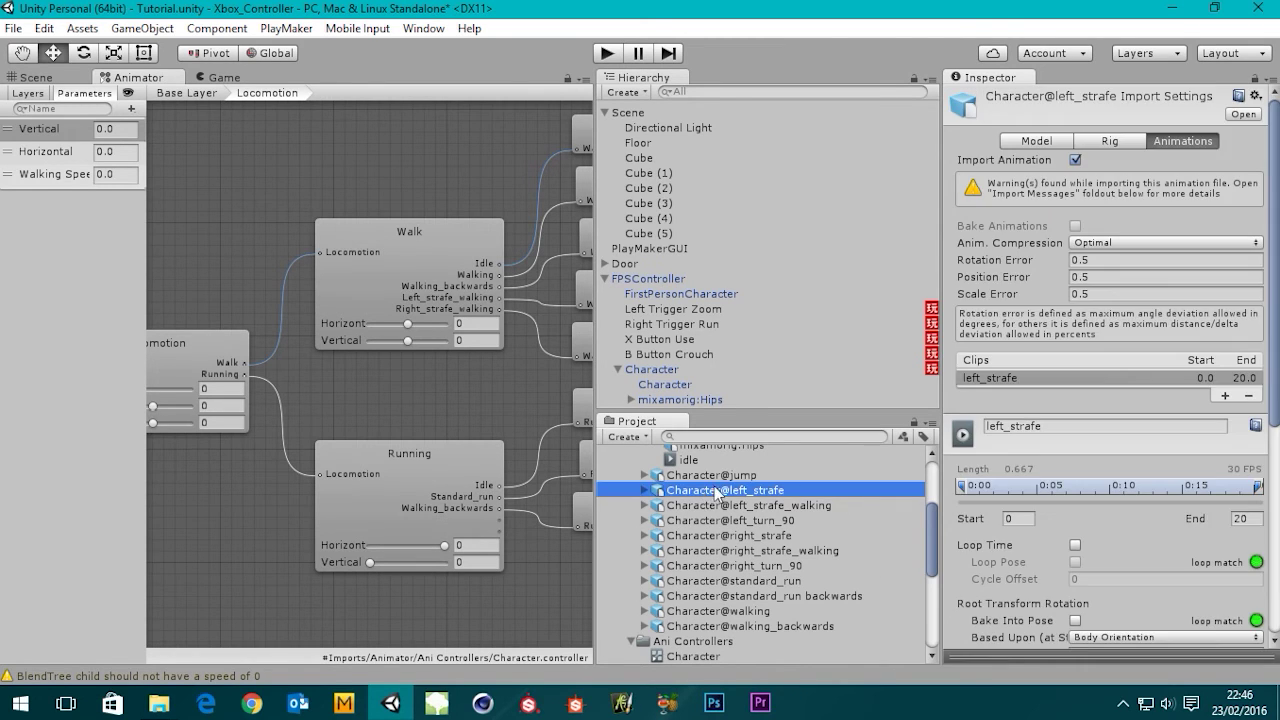
click(1110, 243)
click(1110, 263)
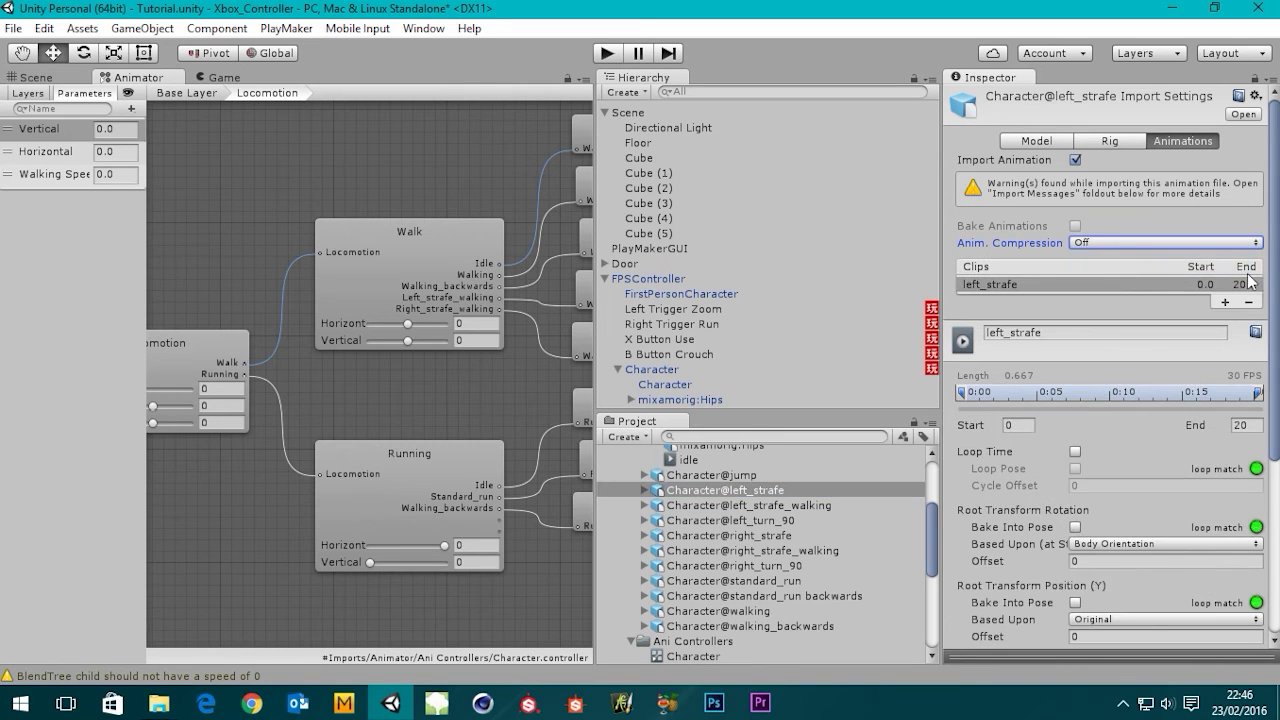
scroll(1276, 312, down, 1)
scroll(1276, 312, down, 4)
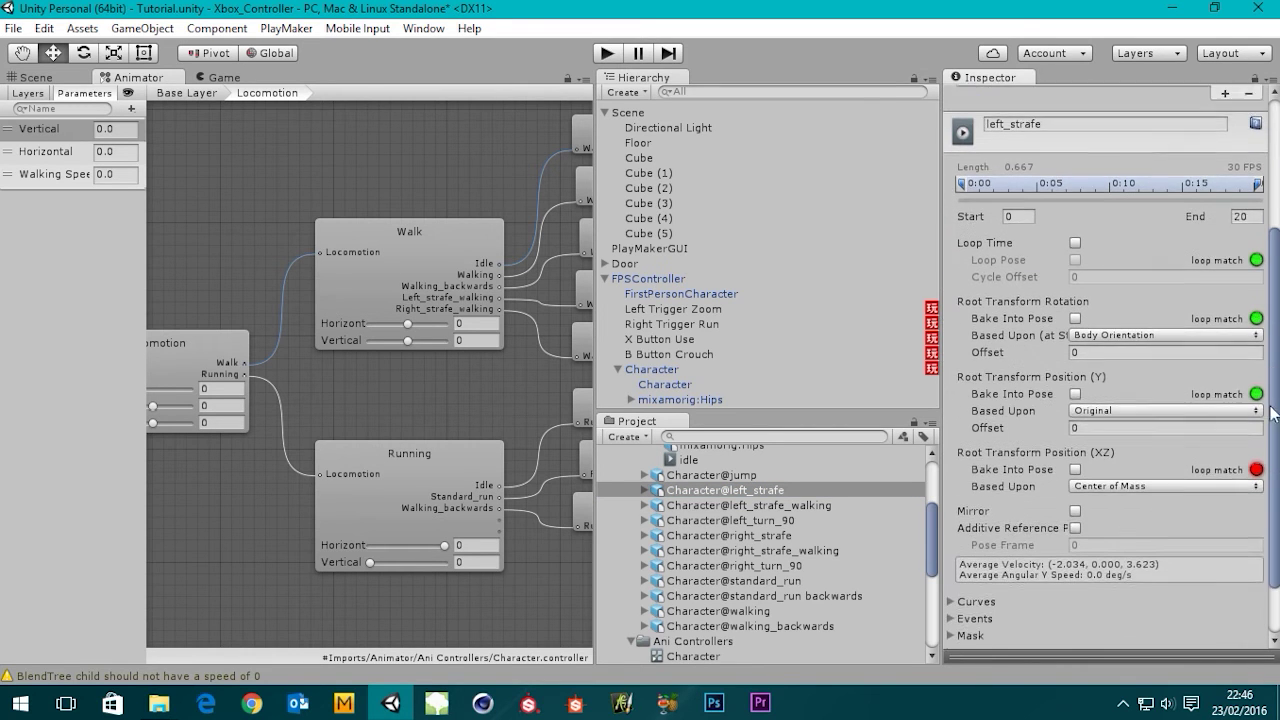
click(1075, 236)
Base left_strafe's root rotation and XZ position on Original, bake its Y position into the pose, and apply the import settings.
click(1110, 328)
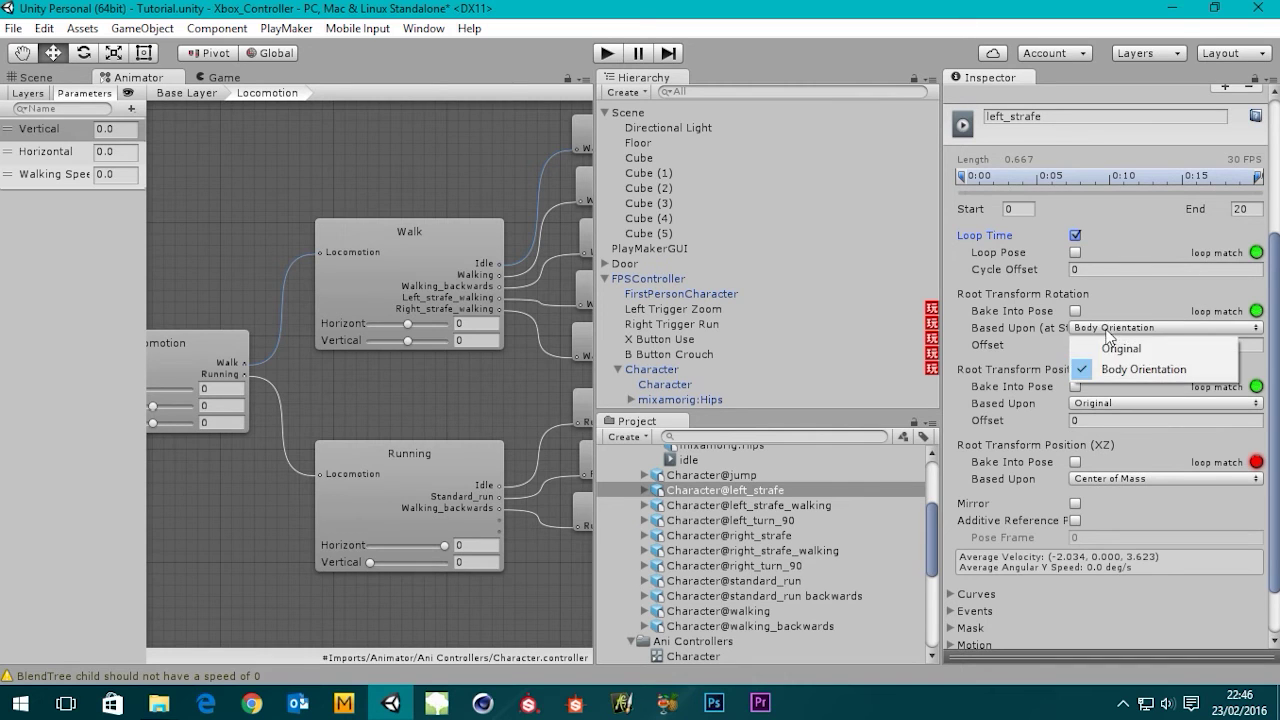
click(1108, 350)
click(1110, 403)
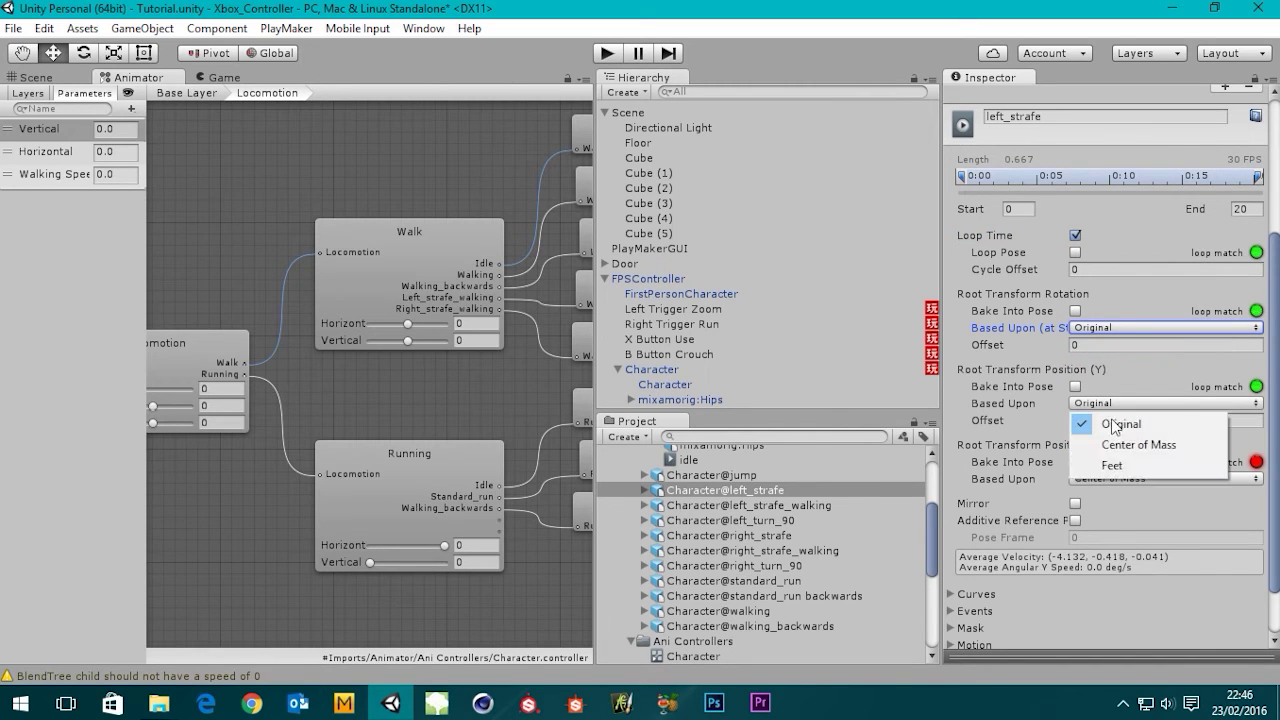
click(1160, 478)
click(1120, 499)
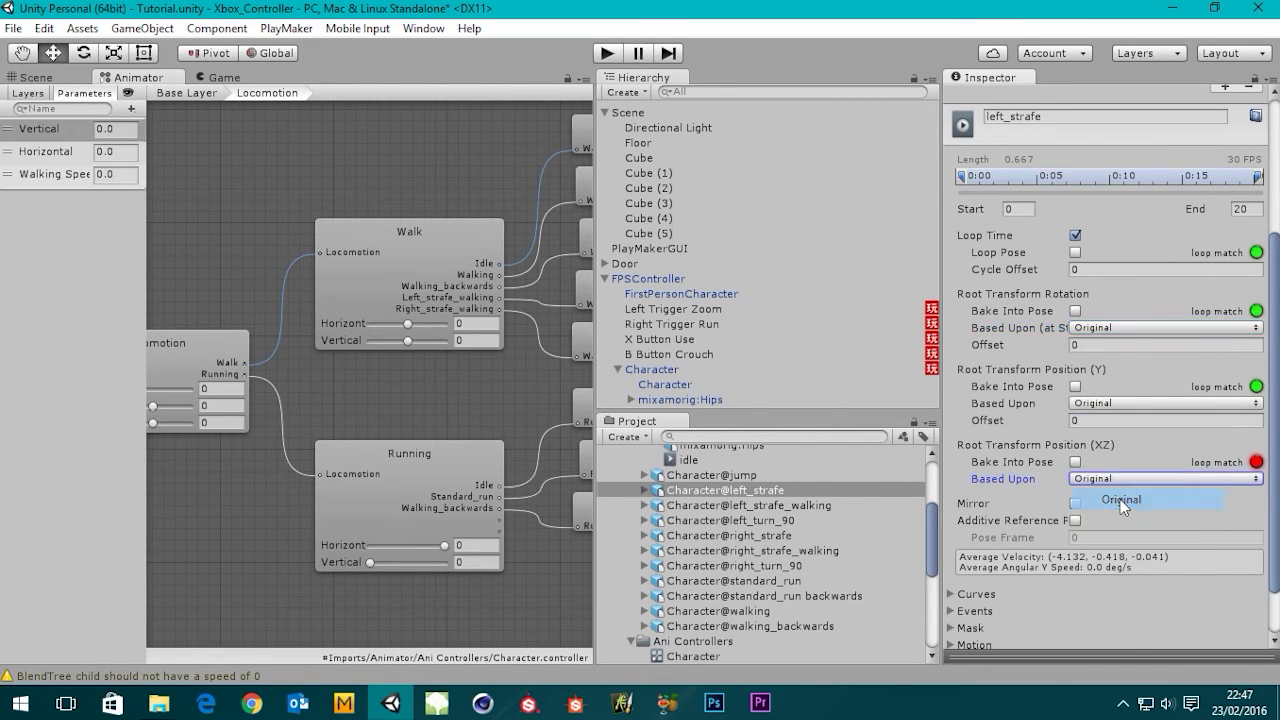
click(1075, 386)
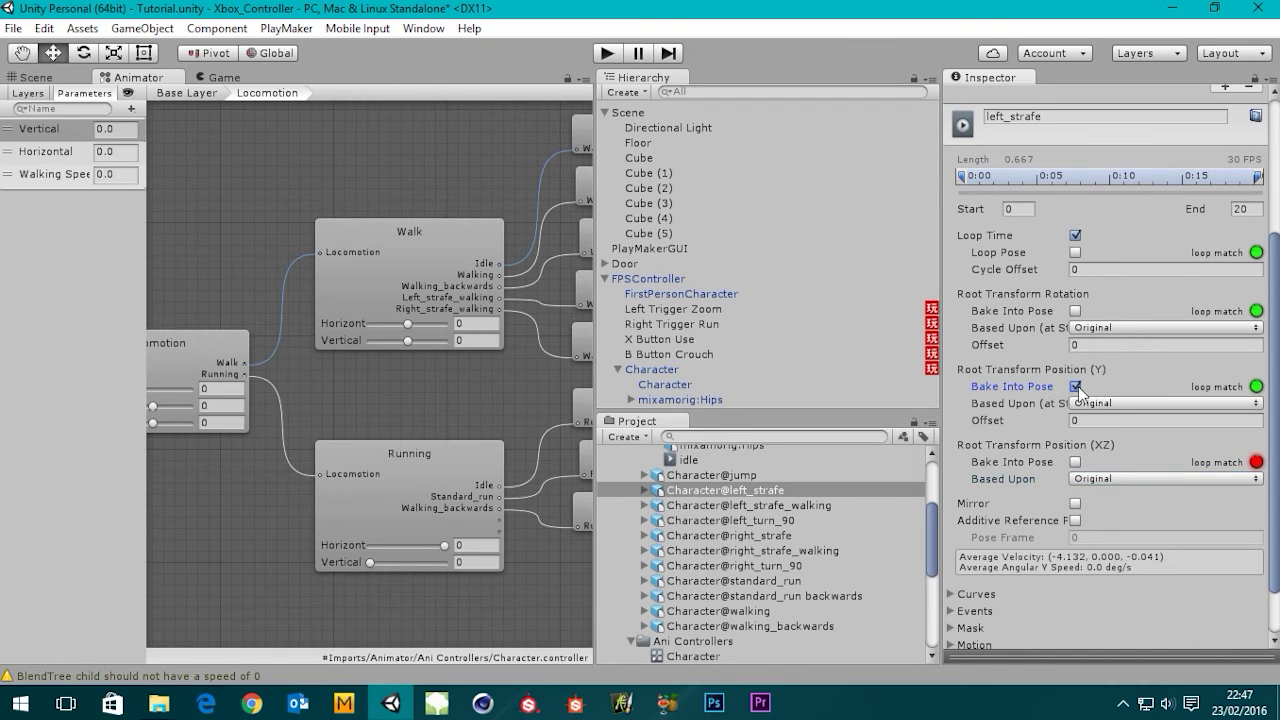
scroll(1272, 472, down, 2)
click(1241, 625)
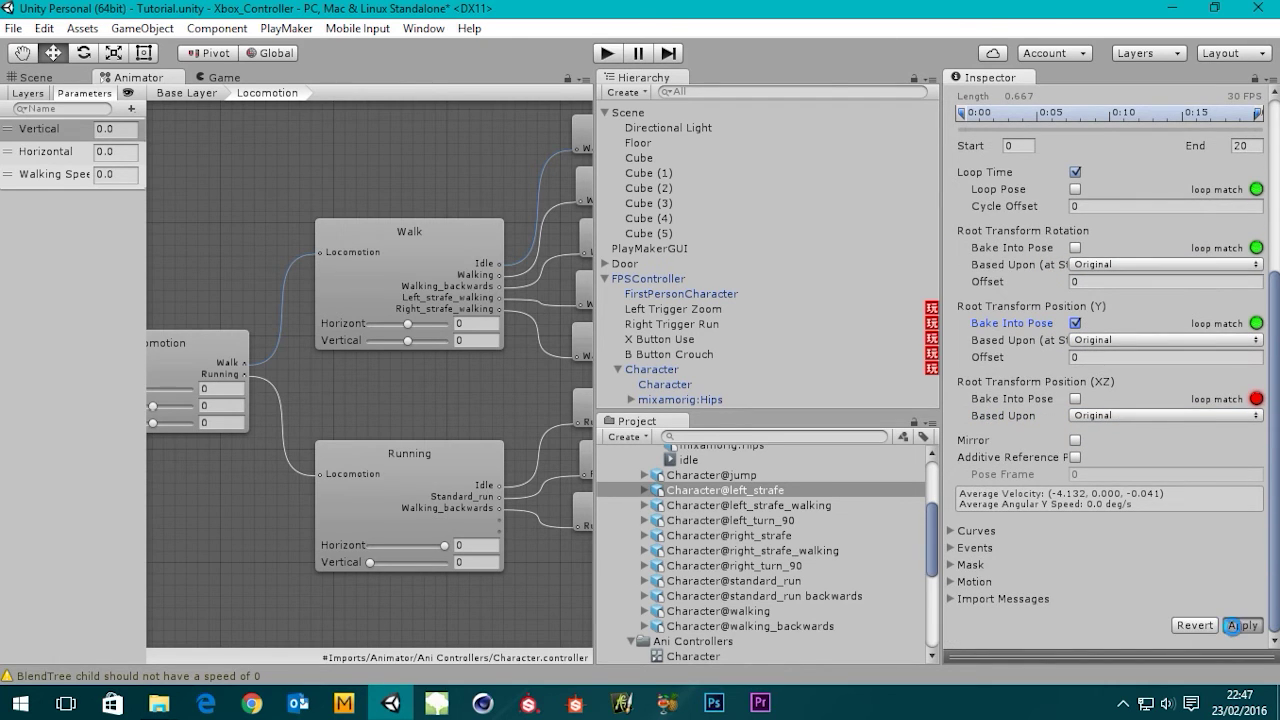
Assign the left_strafe clip to the fourth motion field of the Running blend tree.
click(402, 480)
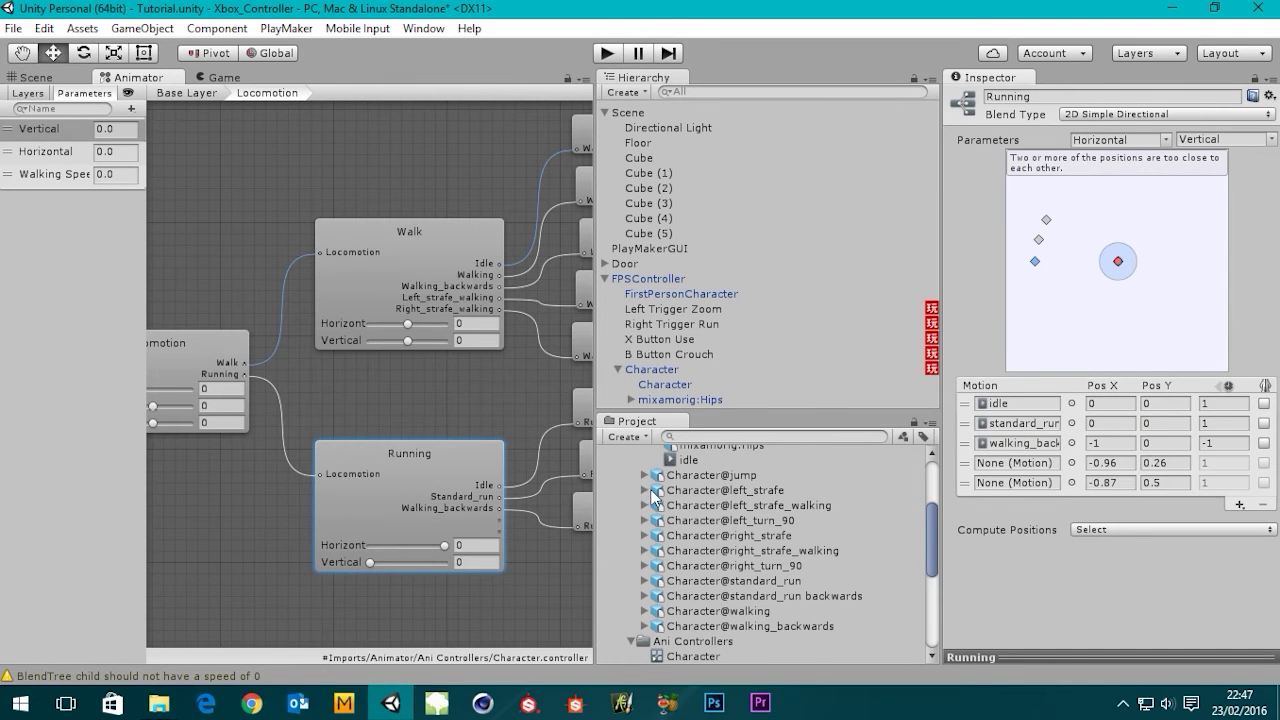
click(685, 494)
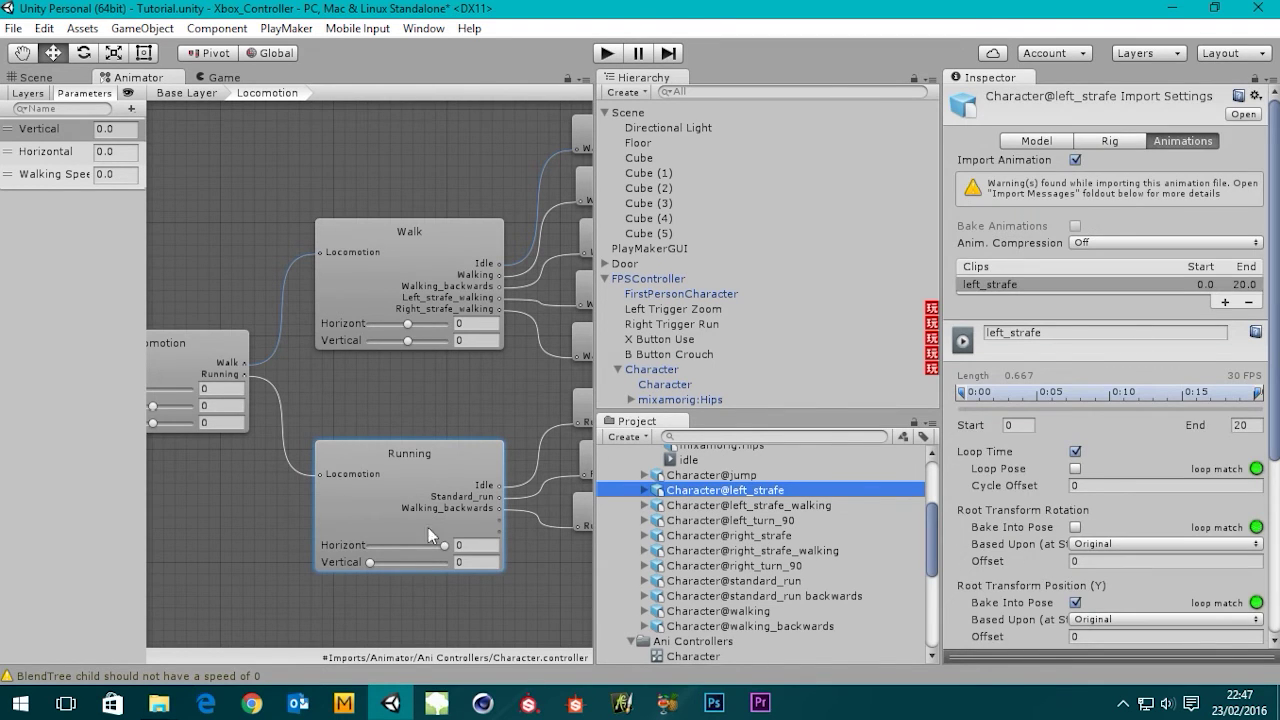
click(458, 455)
click(644, 491)
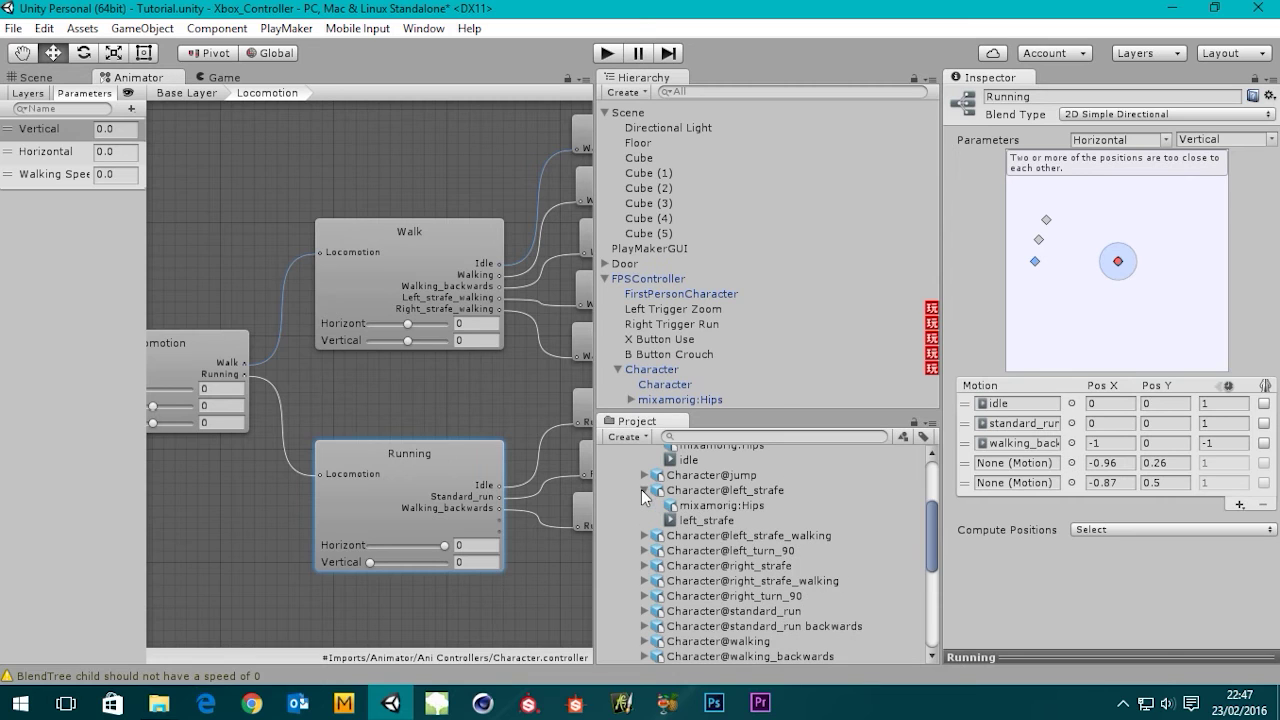
drag(704, 521, 1003, 467)
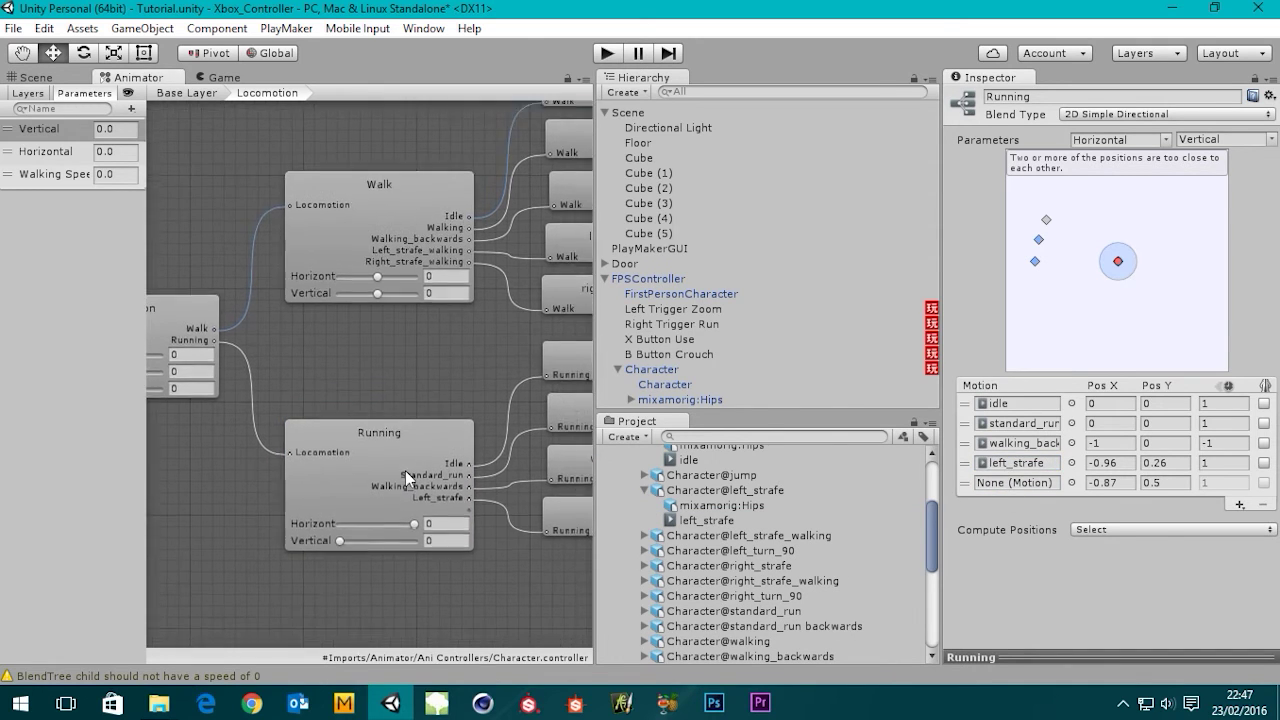
click(646, 490)
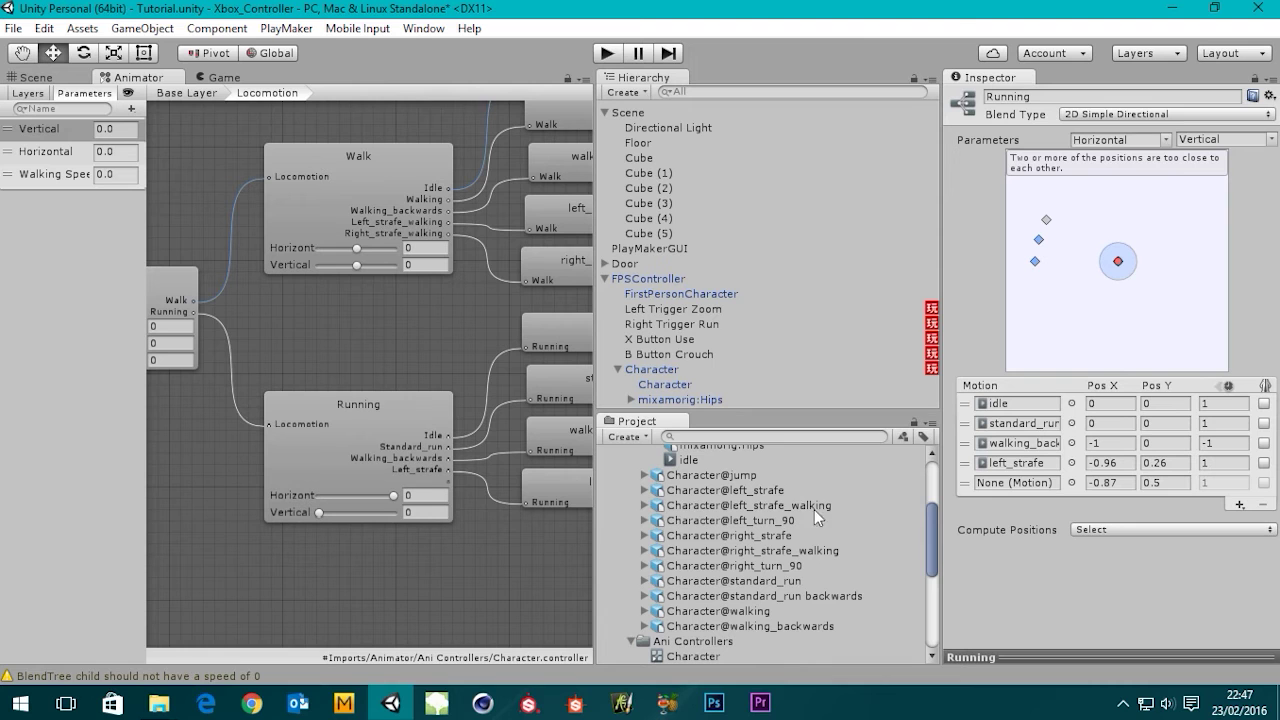
Set Character@right_strafe's animation compression to Off and enable Loop Time for its clip.
click(680, 537)
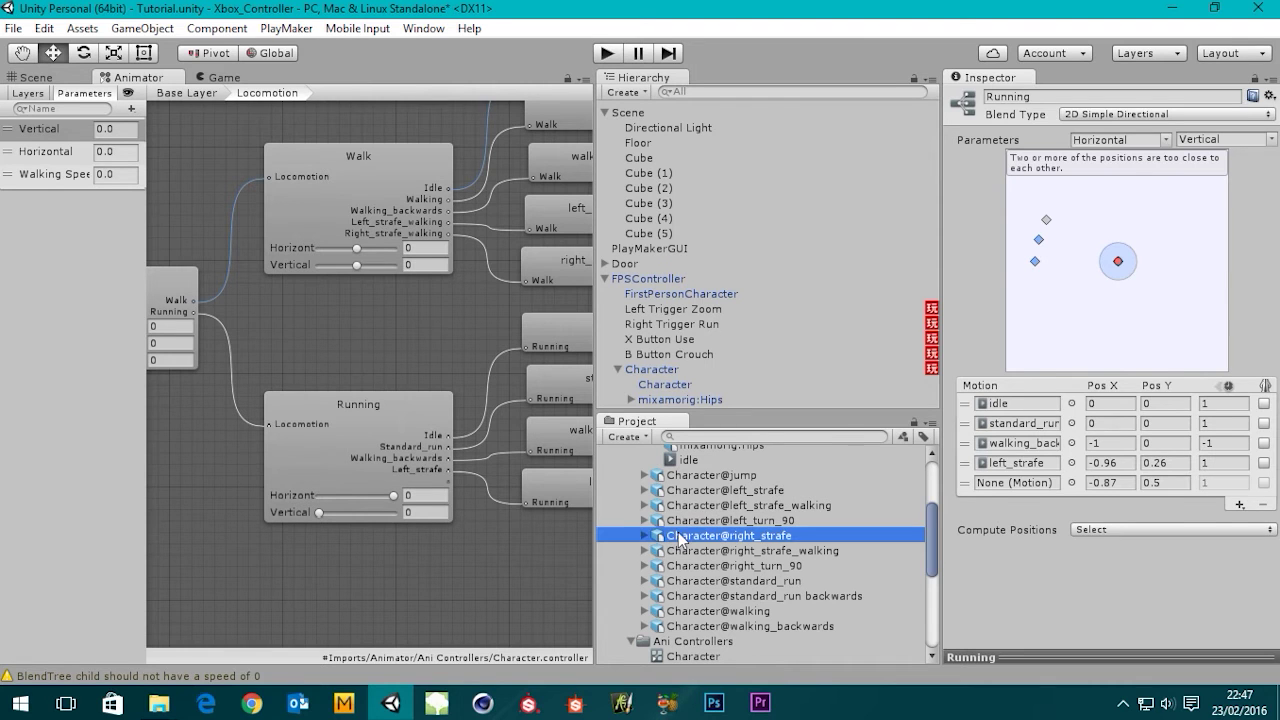
click(1095, 244)
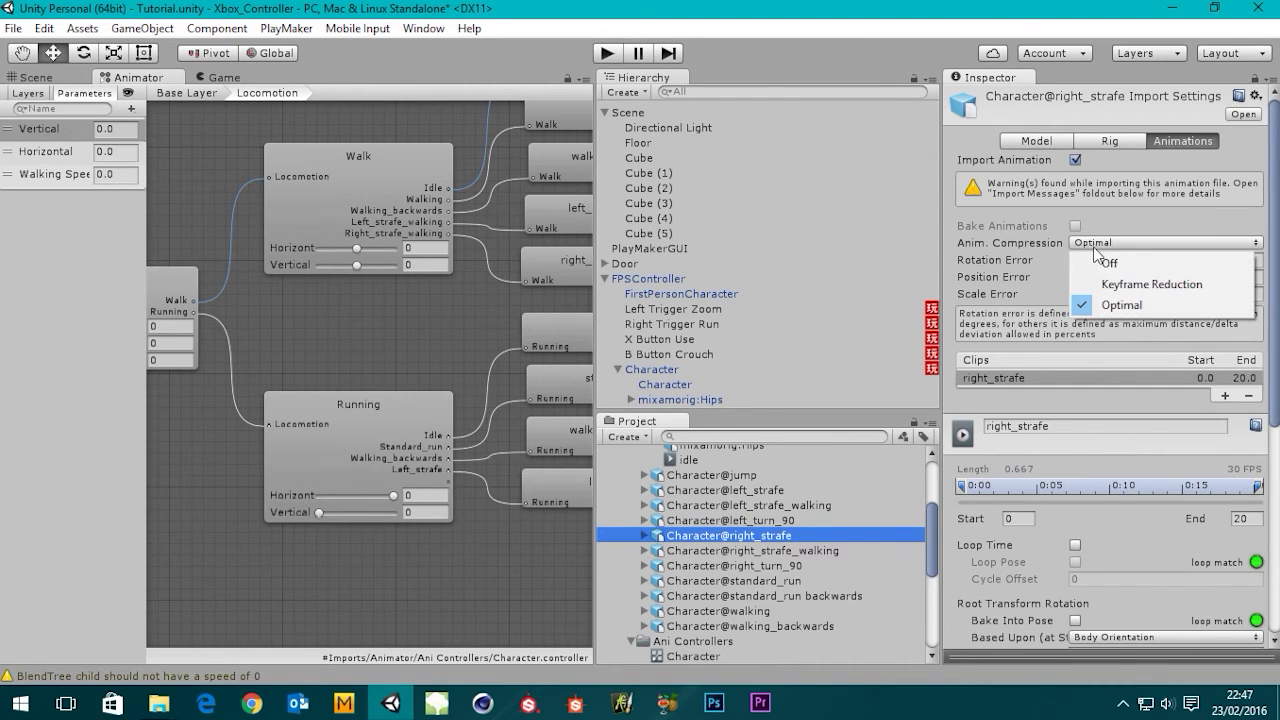
click(1105, 262)
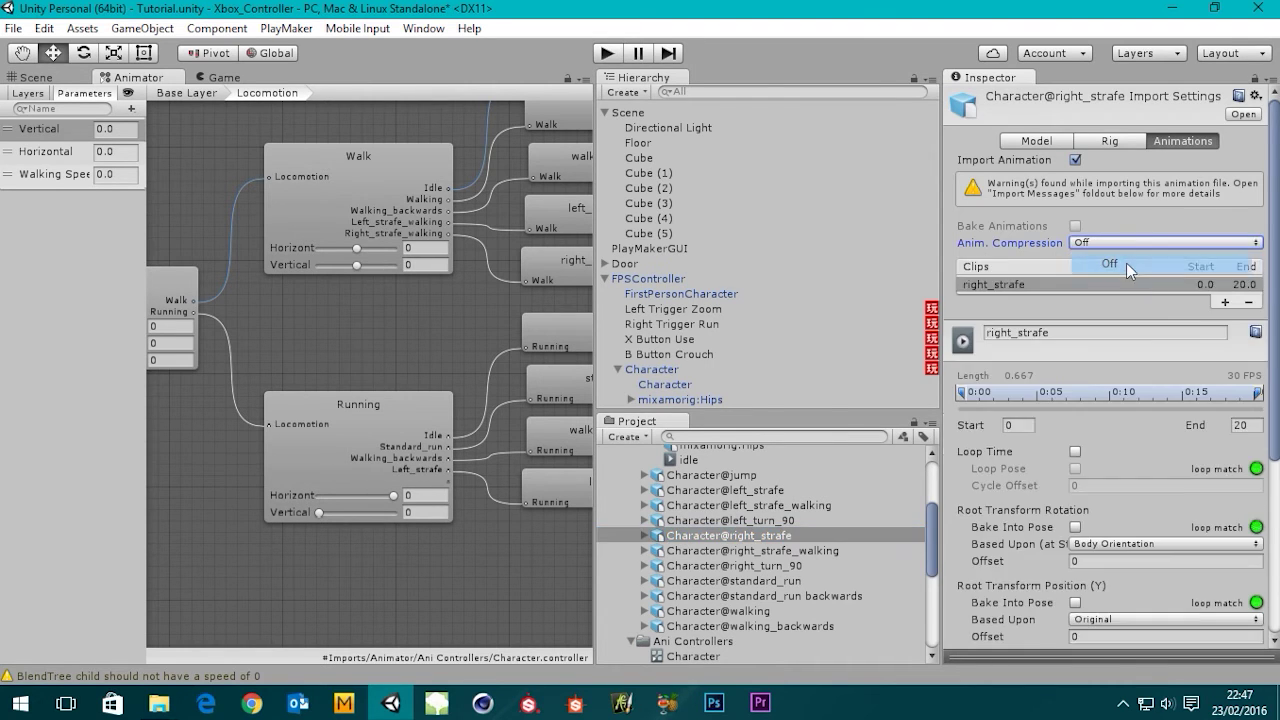
click(1075, 453)
Base right_strafe's root rotation and XZ position on Original, bake its Y position into the pose, and apply the import settings.
drag(1274, 402, 1275, 534)
click(1130, 337)
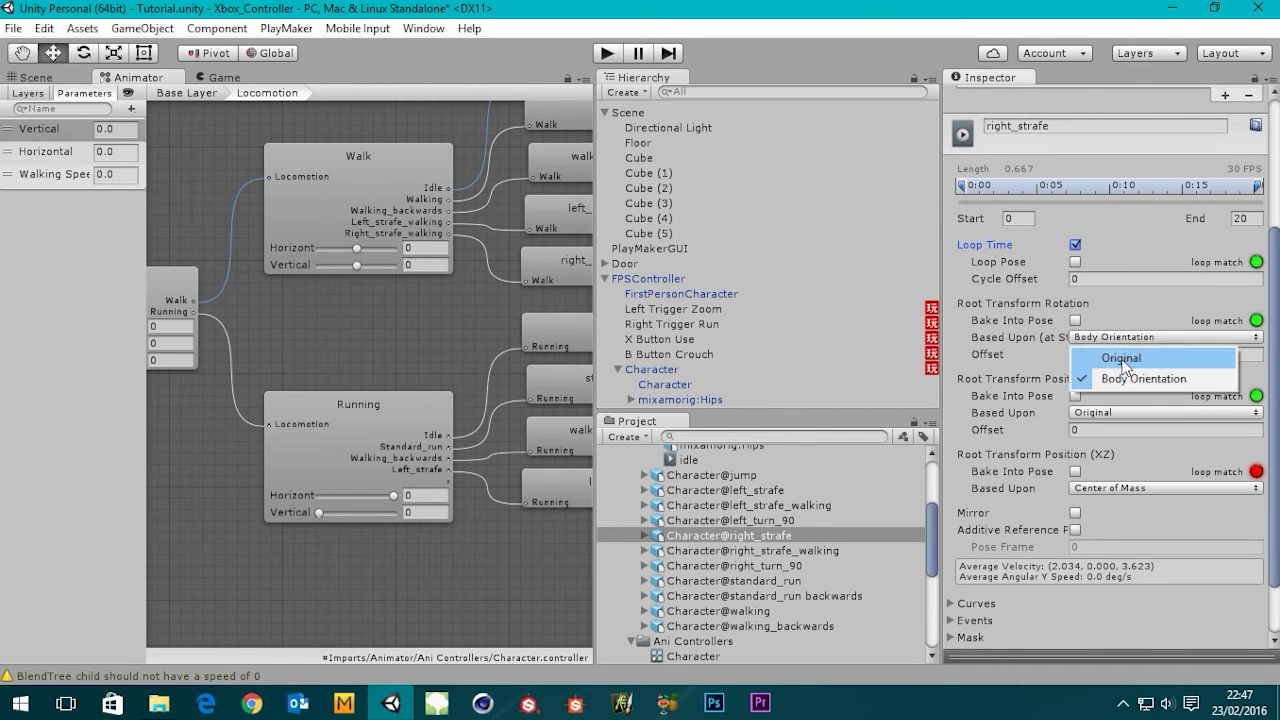
click(1122, 359)
click(1125, 488)
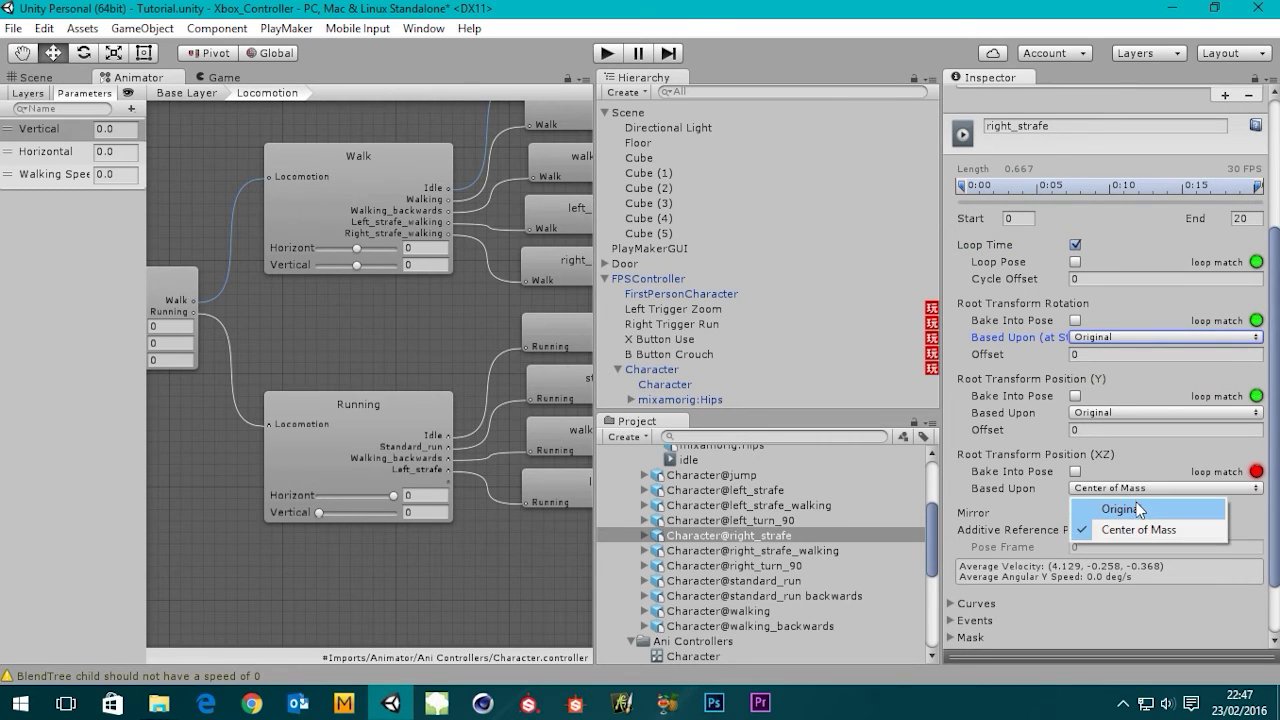
click(1136, 505)
click(1075, 396)
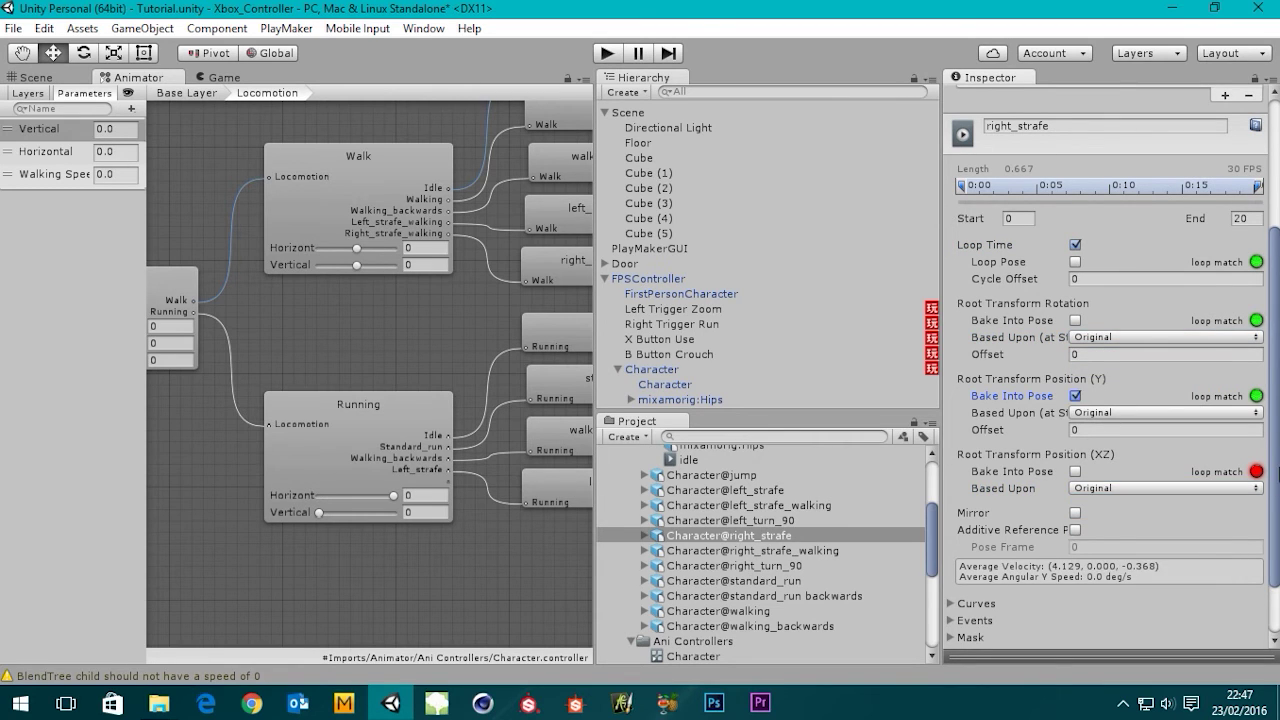
scroll(1160, 510, down, 2)
click(1243, 626)
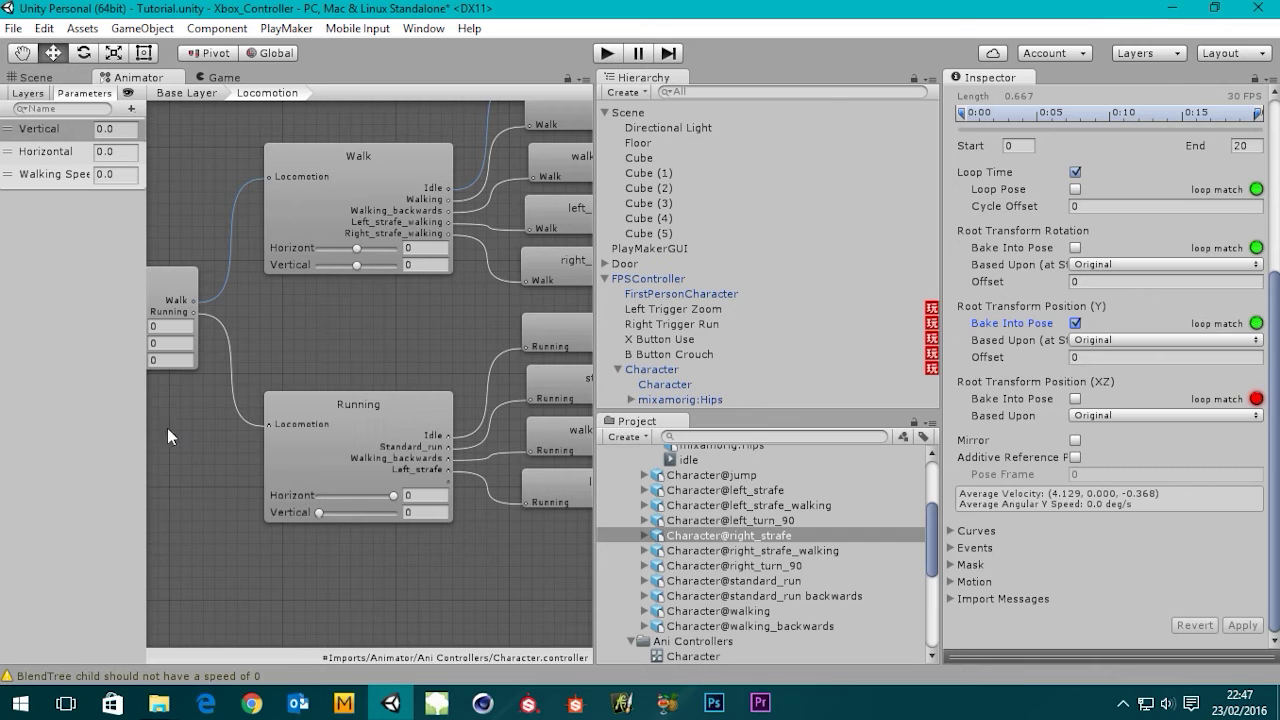
Assign the right_strafe clip to the last empty motion field of the Running blend tree.
click(348, 438)
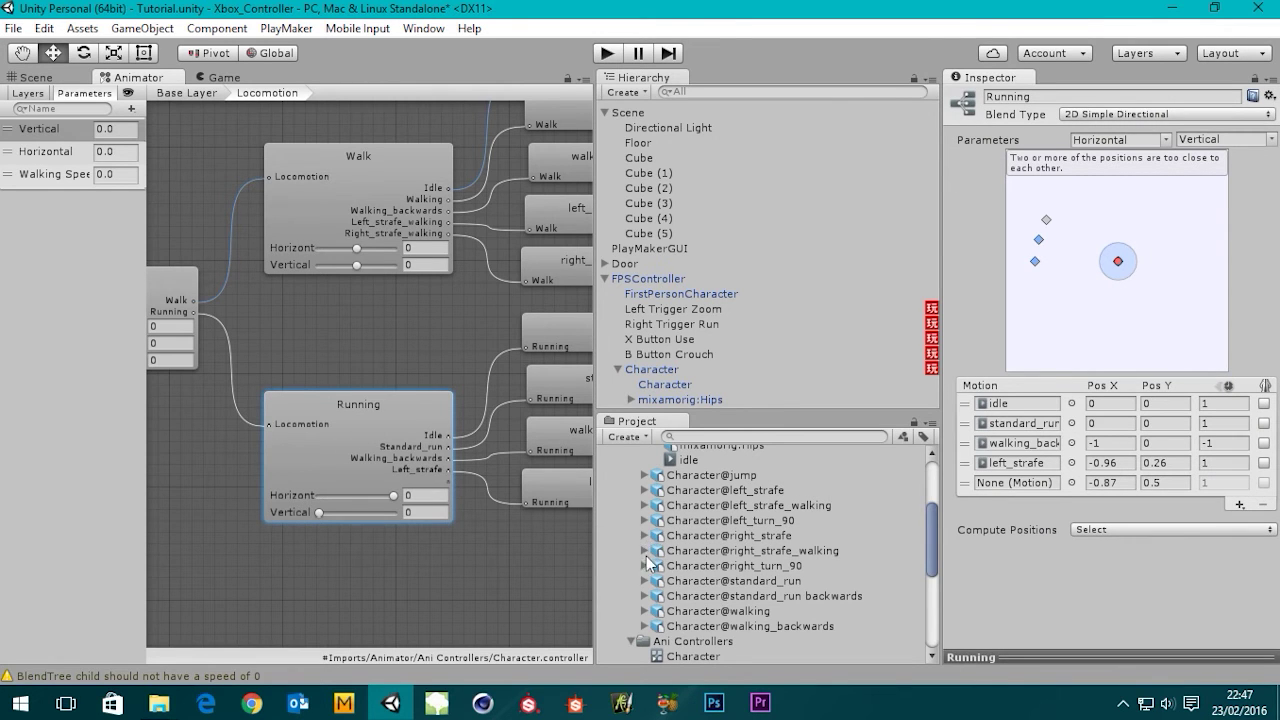
click(645, 536)
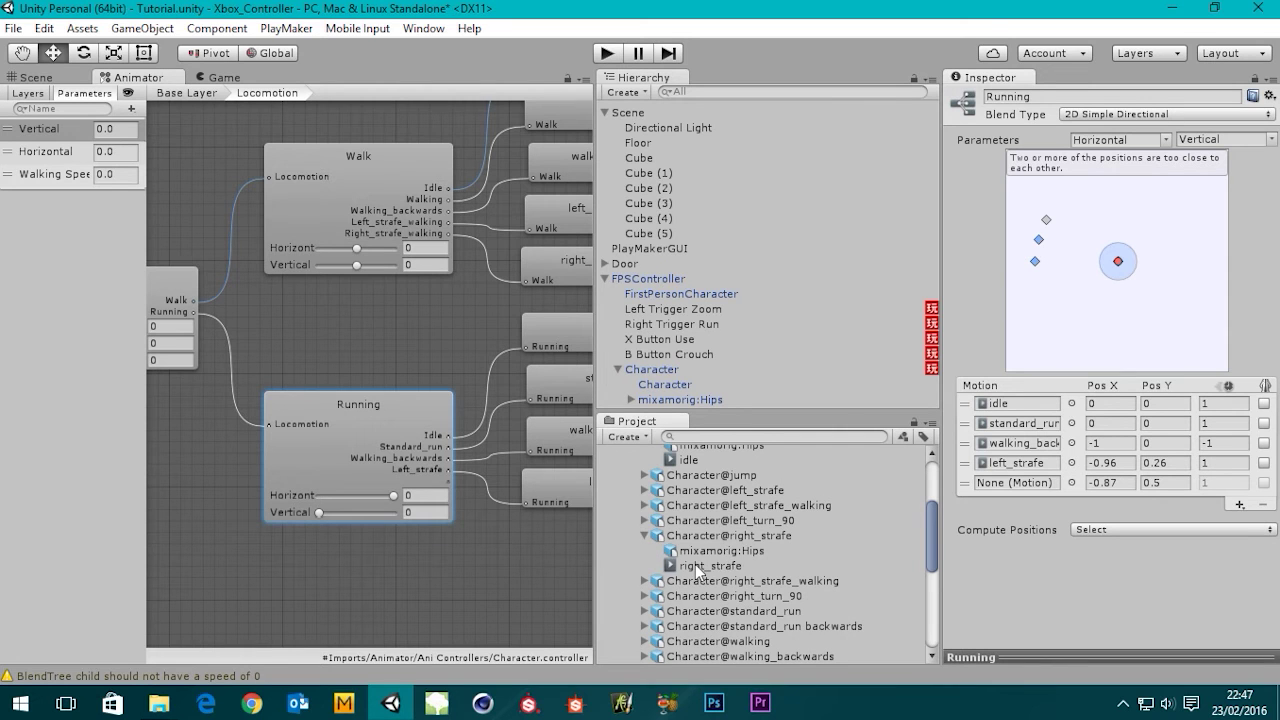
drag(697, 568, 1026, 482)
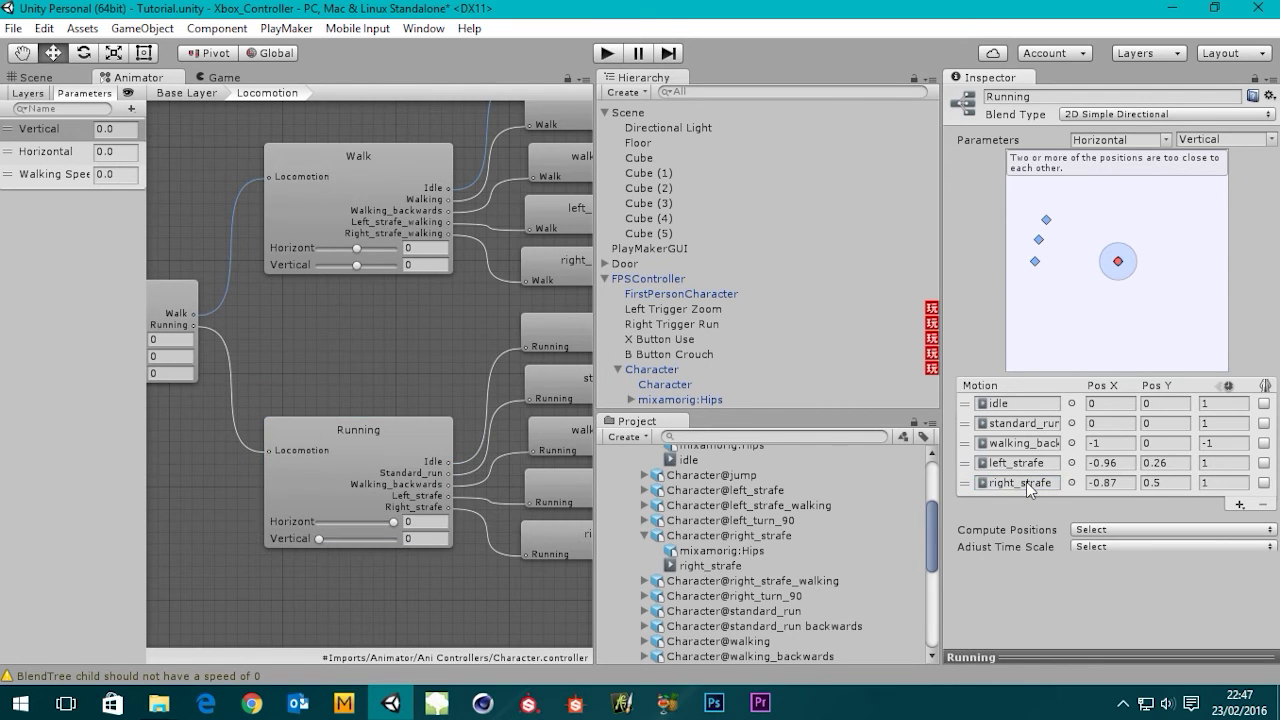
Widen the Animator view and review the clips connected to the Walk and Running blend trees.
middle_drag(381, 444, 331, 468)
scroll(331, 468, down, 2)
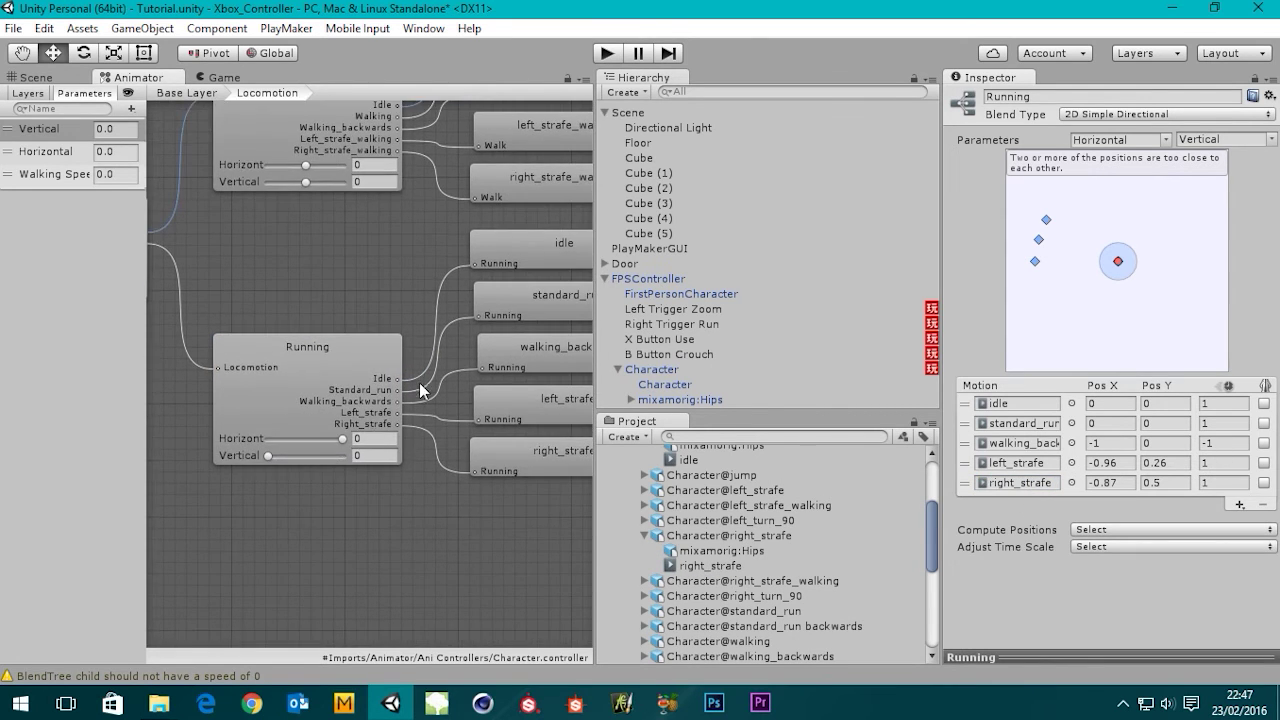
middle_drag(419, 382, 326, 464)
drag(598, 366, 804, 366)
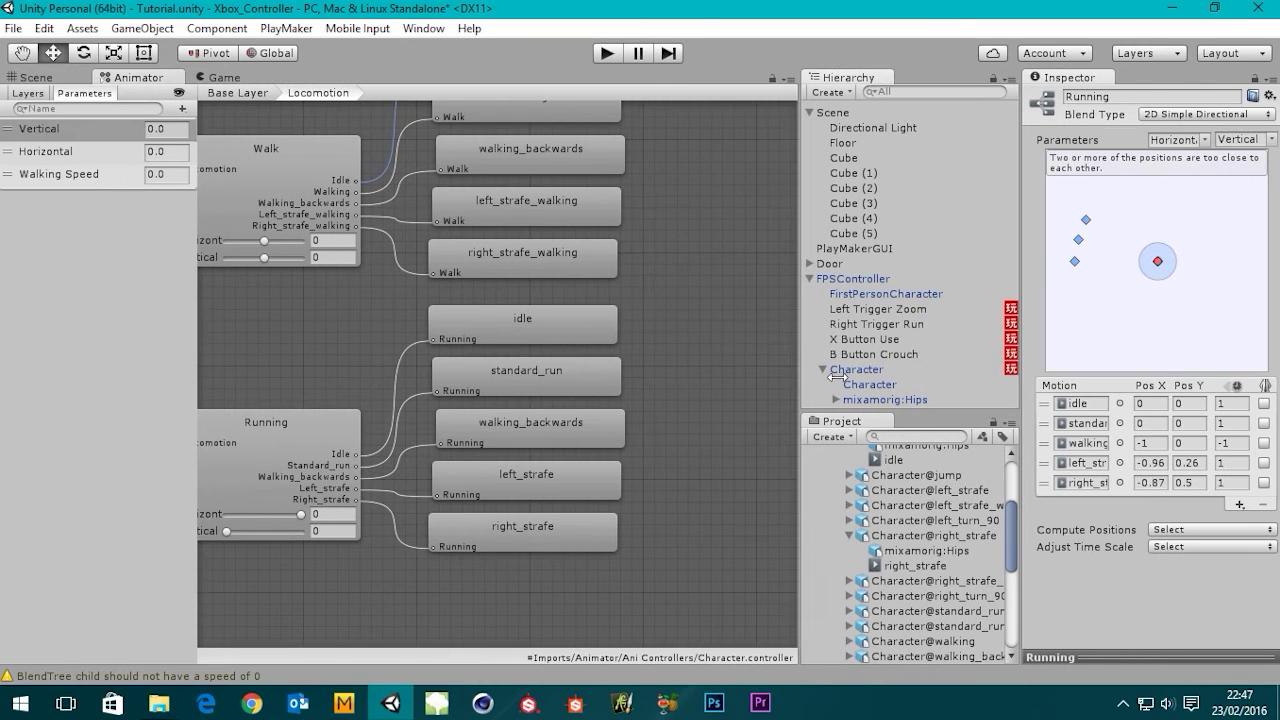
middle_drag(508, 310, 641, 510)
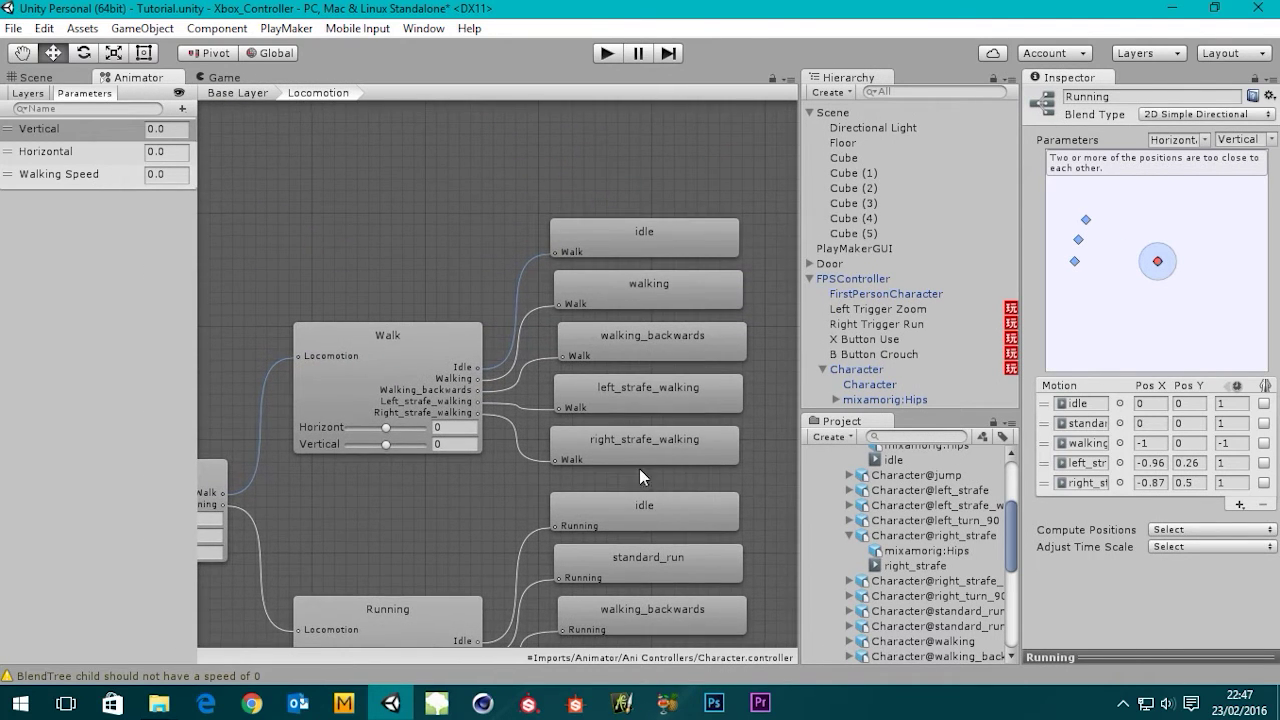
middle_drag(385, 496, 407, 266)
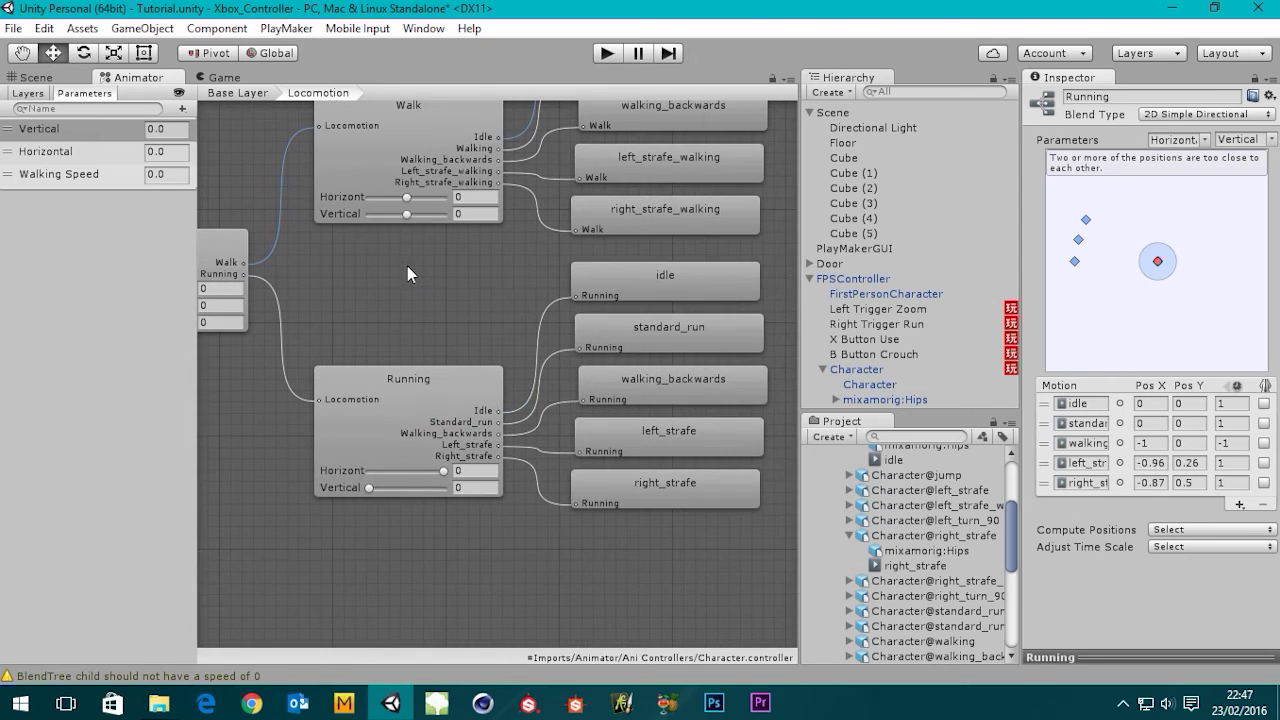
Select the Running blend tree, widen the Inspector, and set the standard_run motion's Pos Y to 1.
middle_drag(318, 336, 434, 423)
click(492, 404)
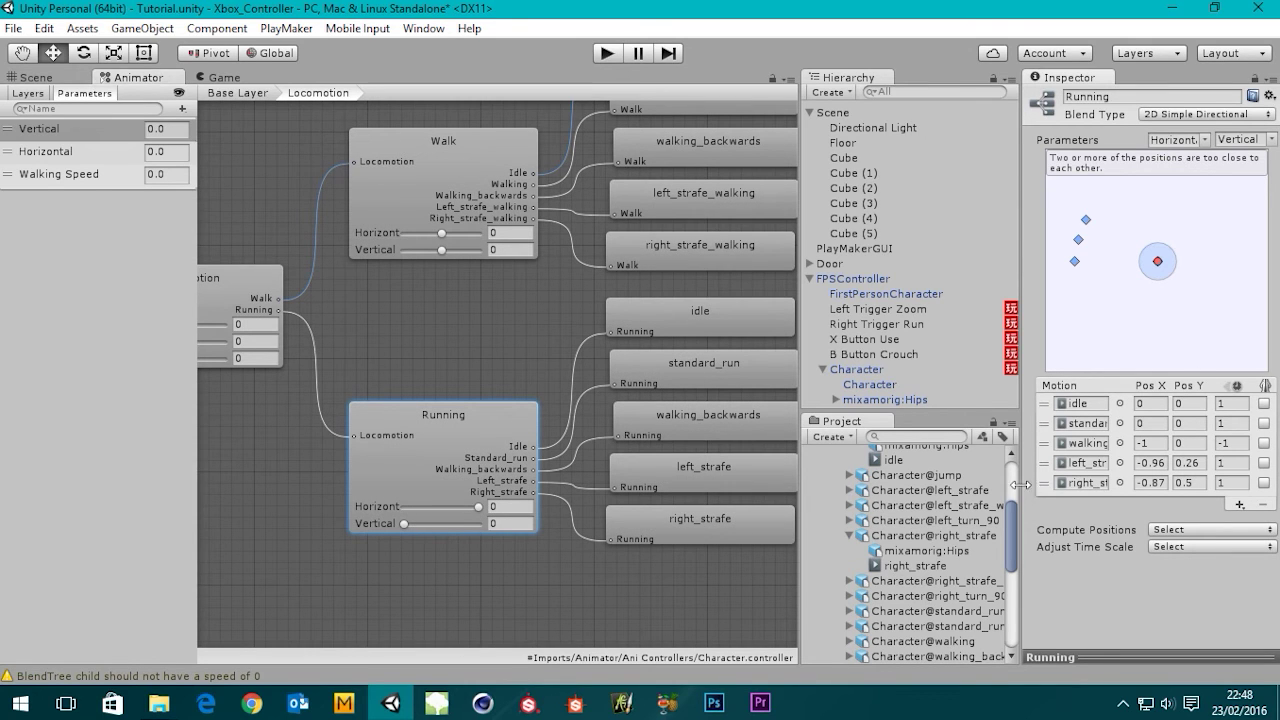
drag(1021, 488, 883, 490)
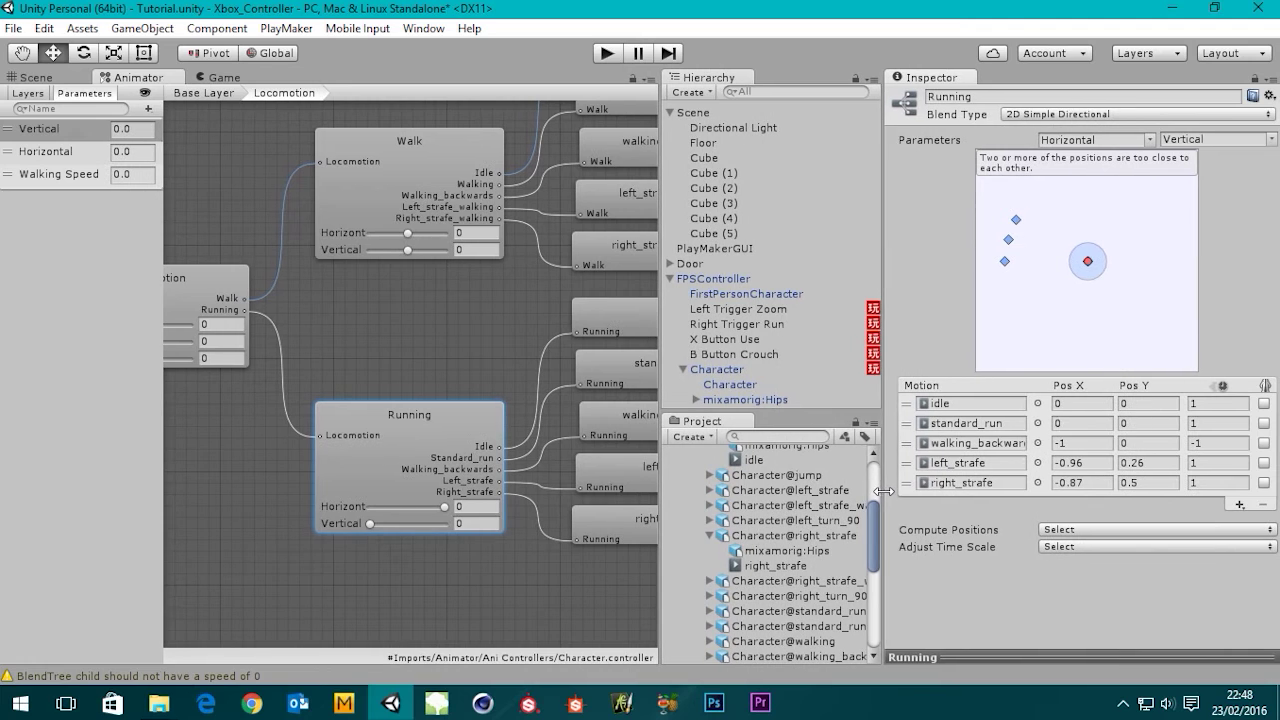
click(1138, 403)
click(1092, 403)
click(1152, 423)
text(1)
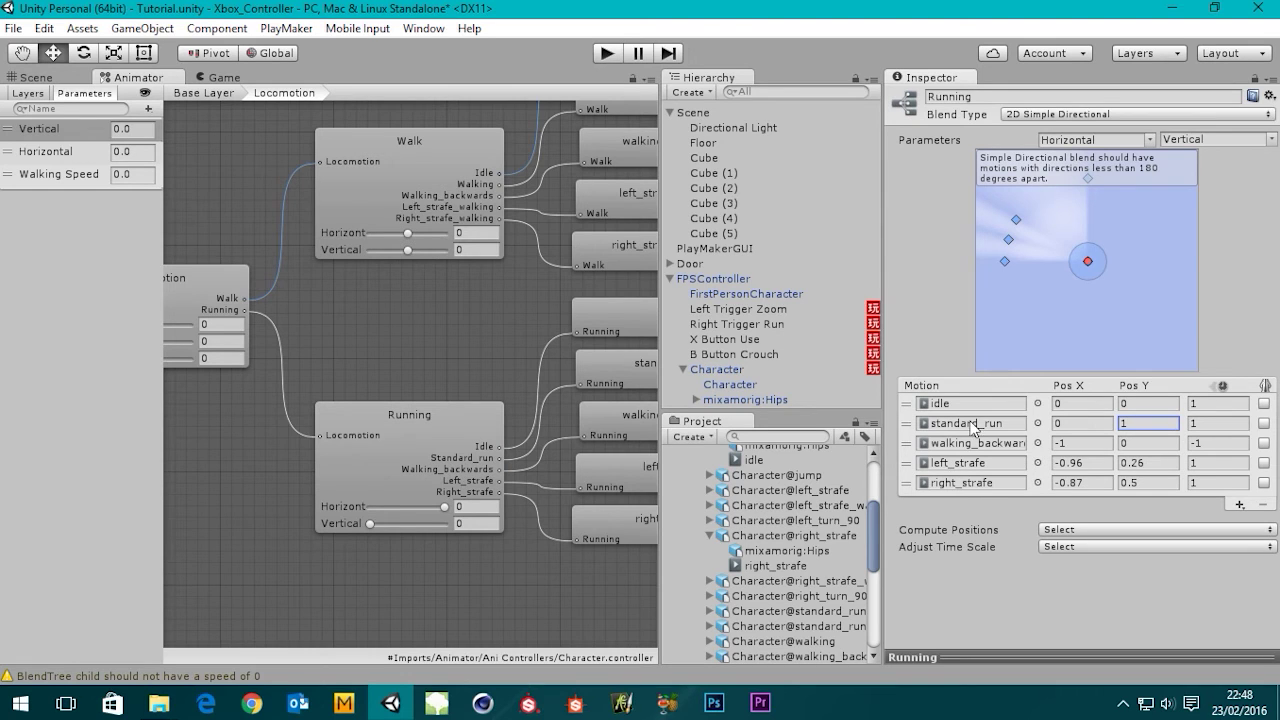
Position the walking_backwards motion of the Running blend tree at Pos X 0, Pos Y -1.
click(1130, 446)
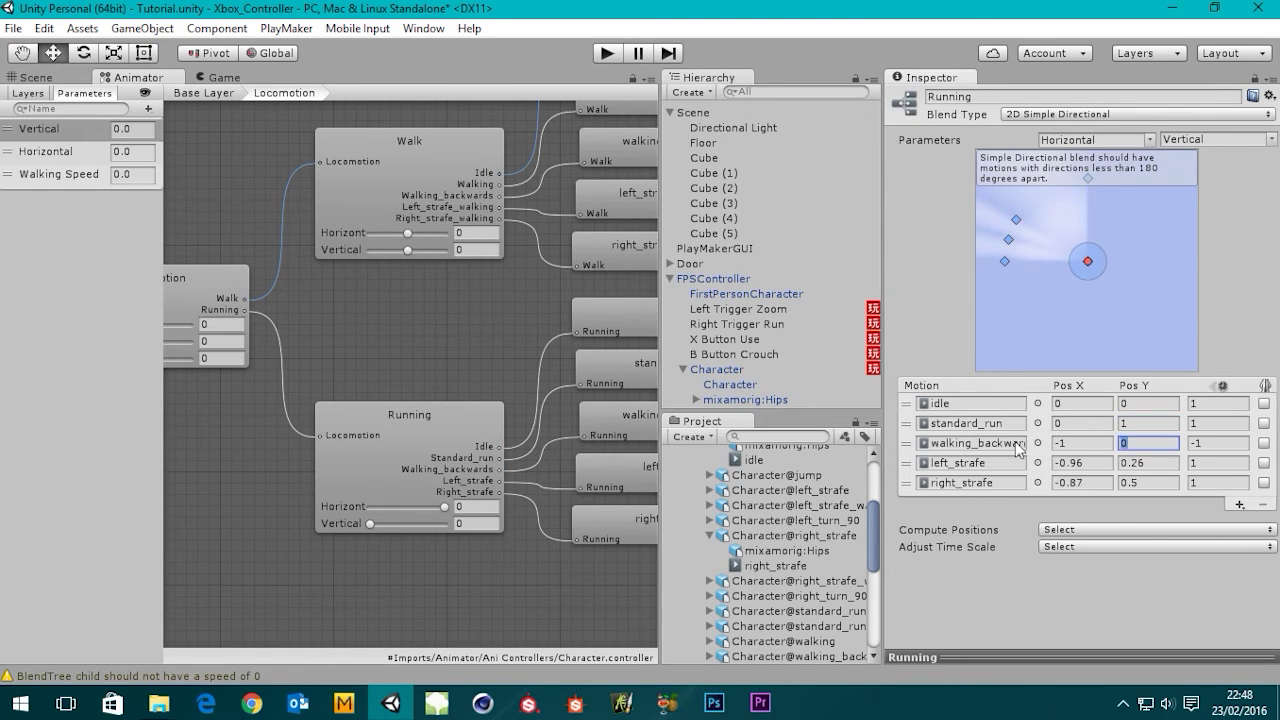
text(-1)
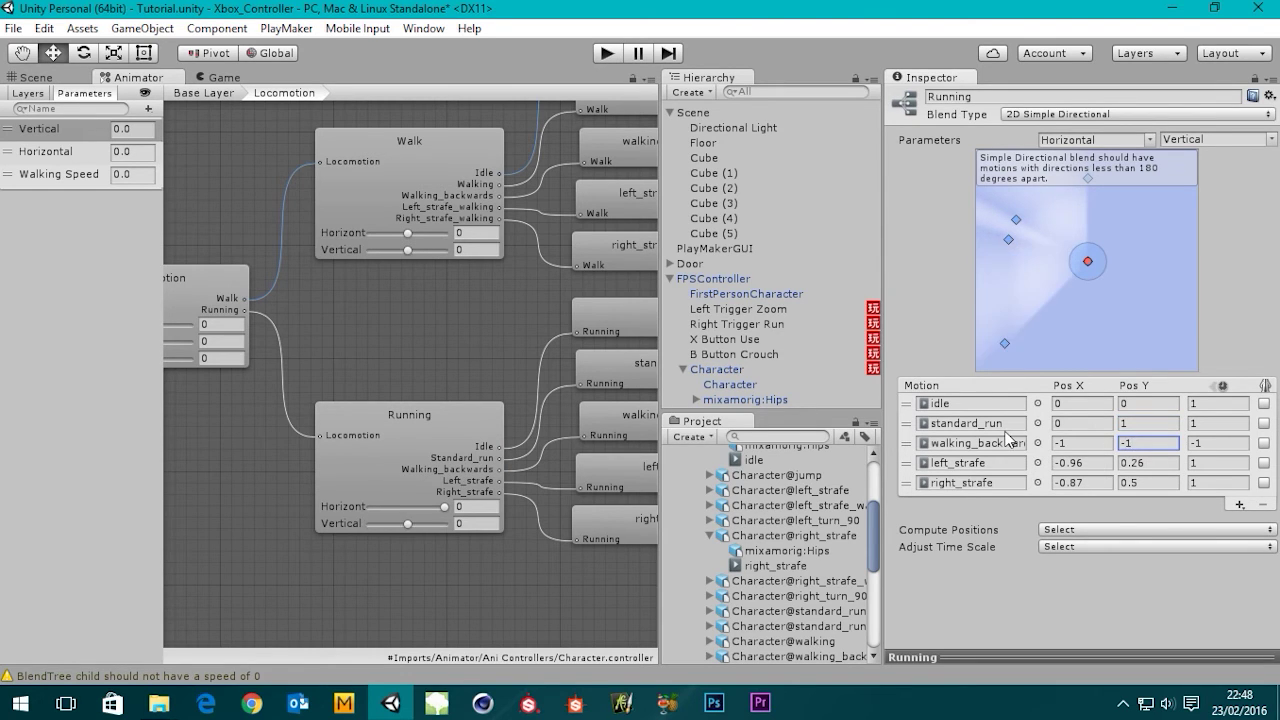
click(1082, 443)
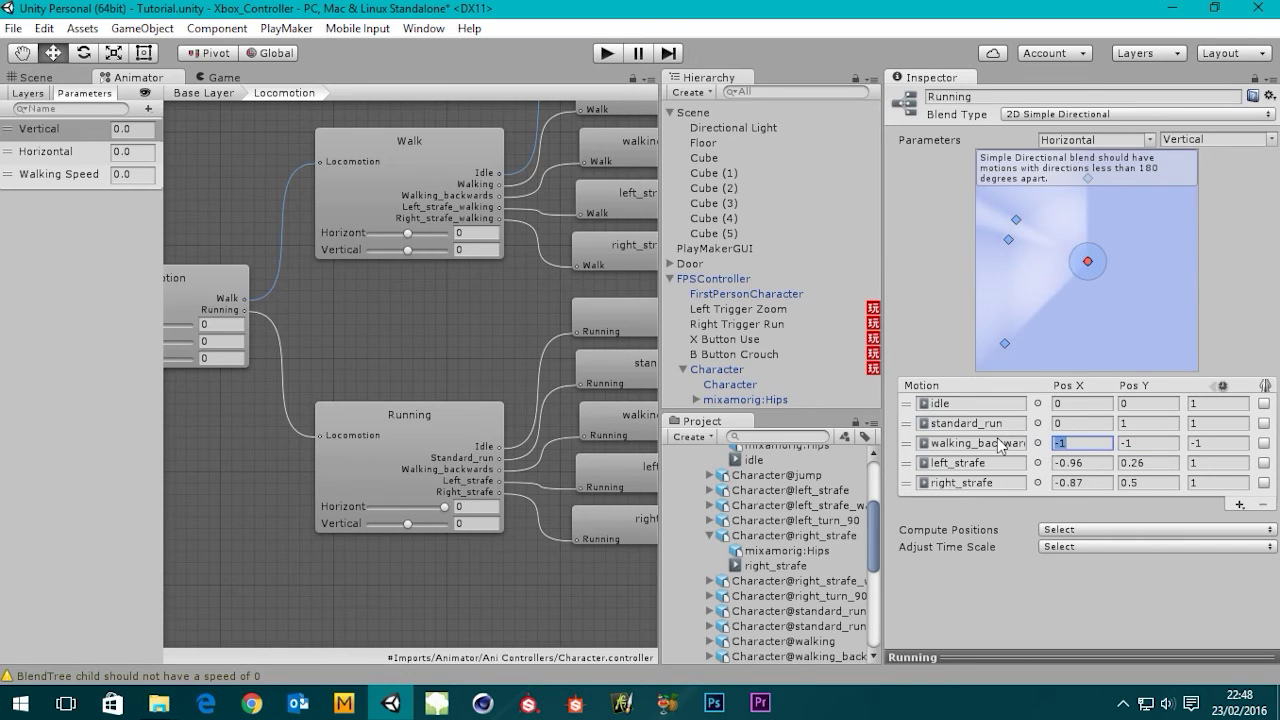
text(0)
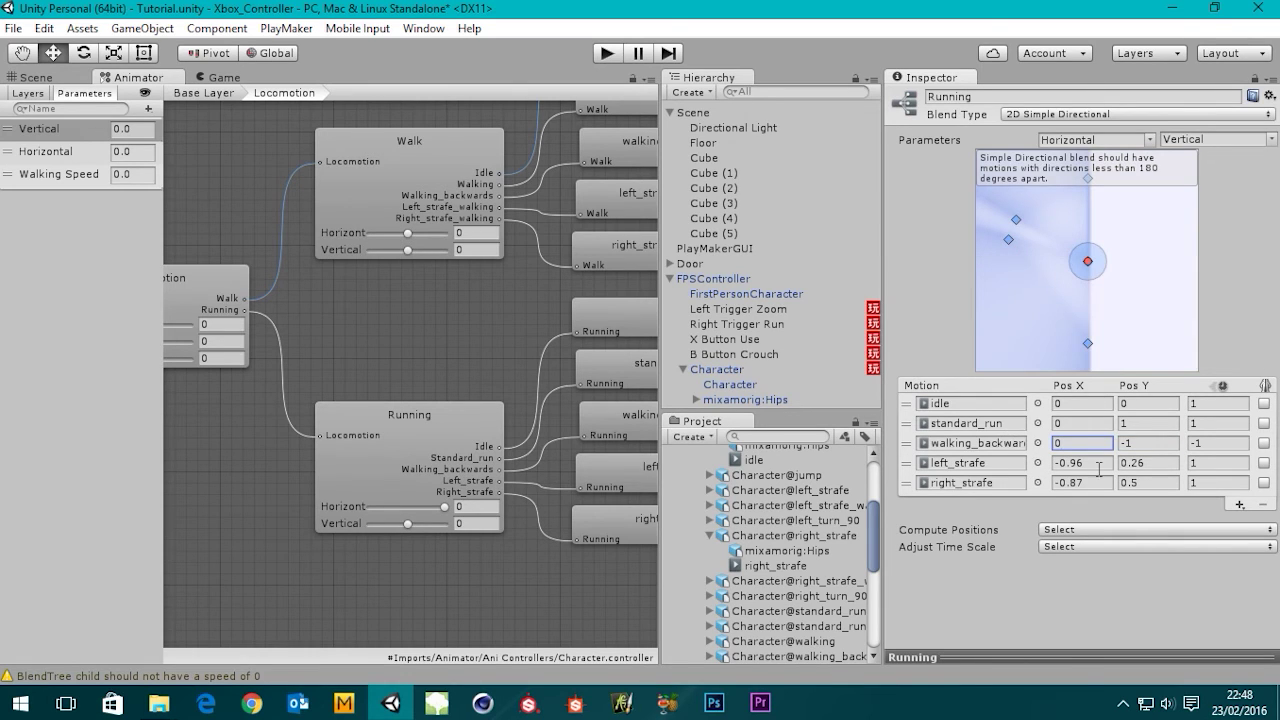
Position the left_strafe motion of the Running blend tree at Pos X -1, Pos Y 0.
click(1095, 463)
text(-1)
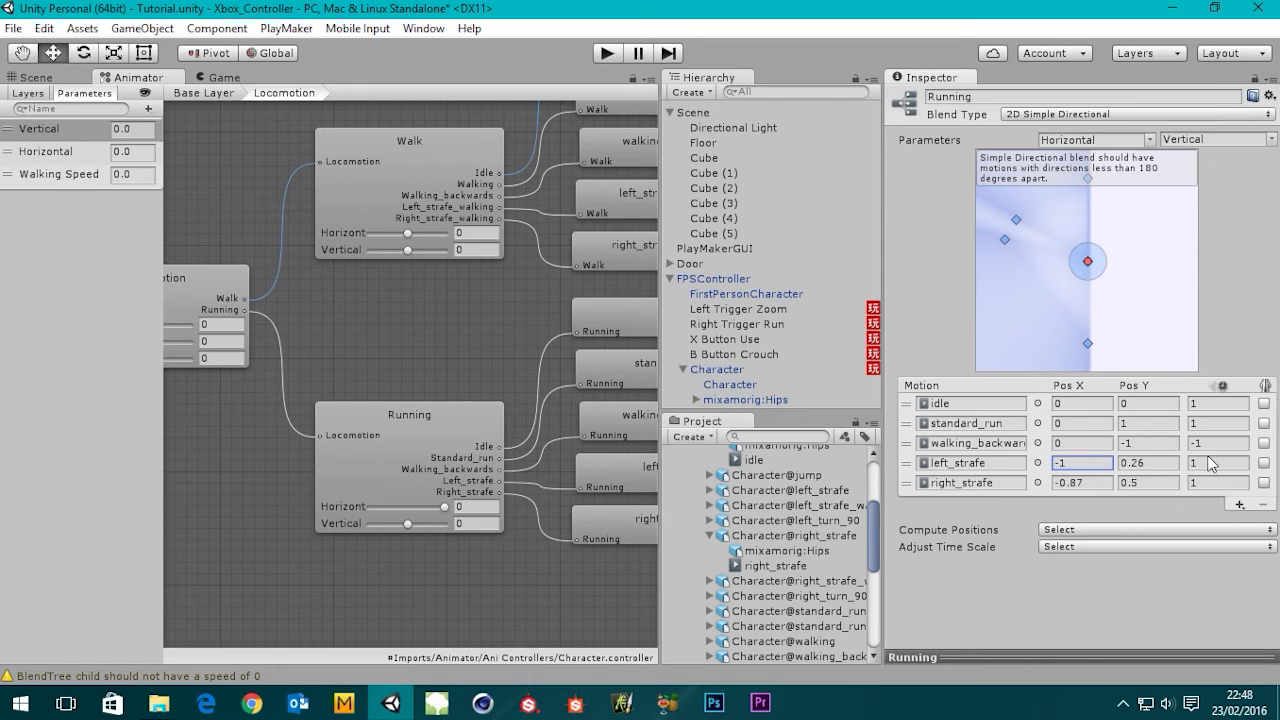
click(1150, 463)
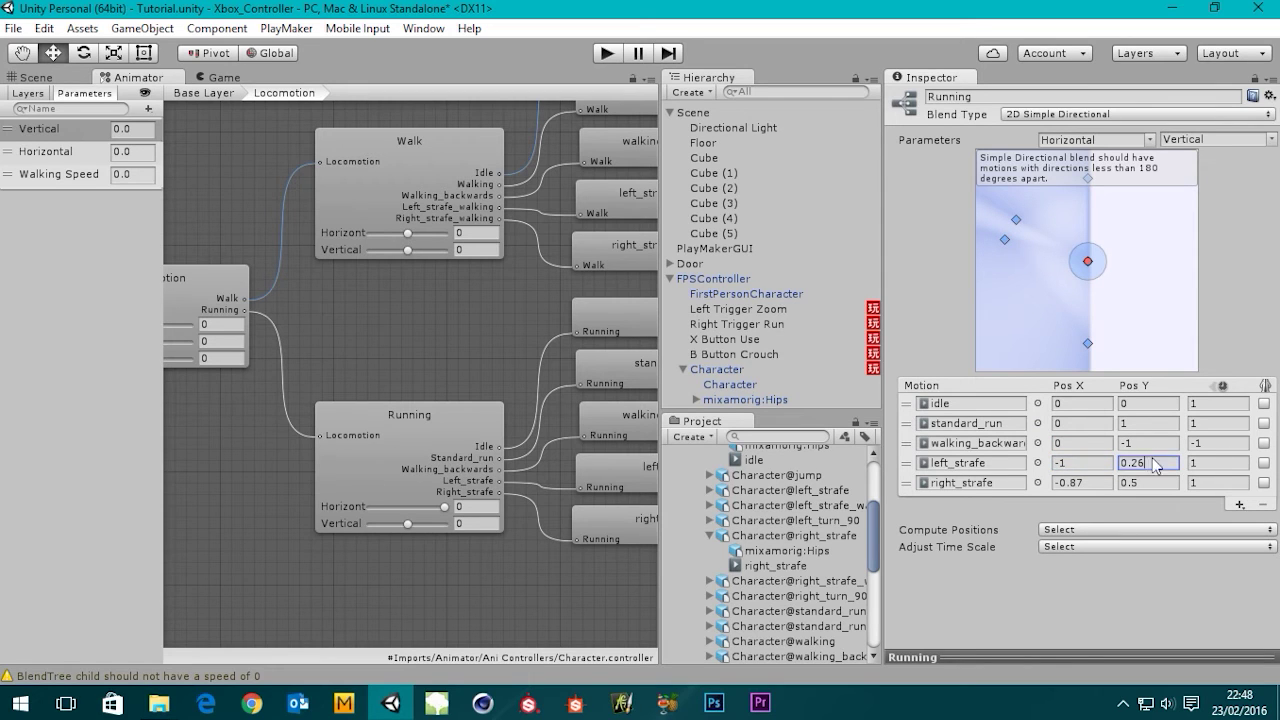
text(0)
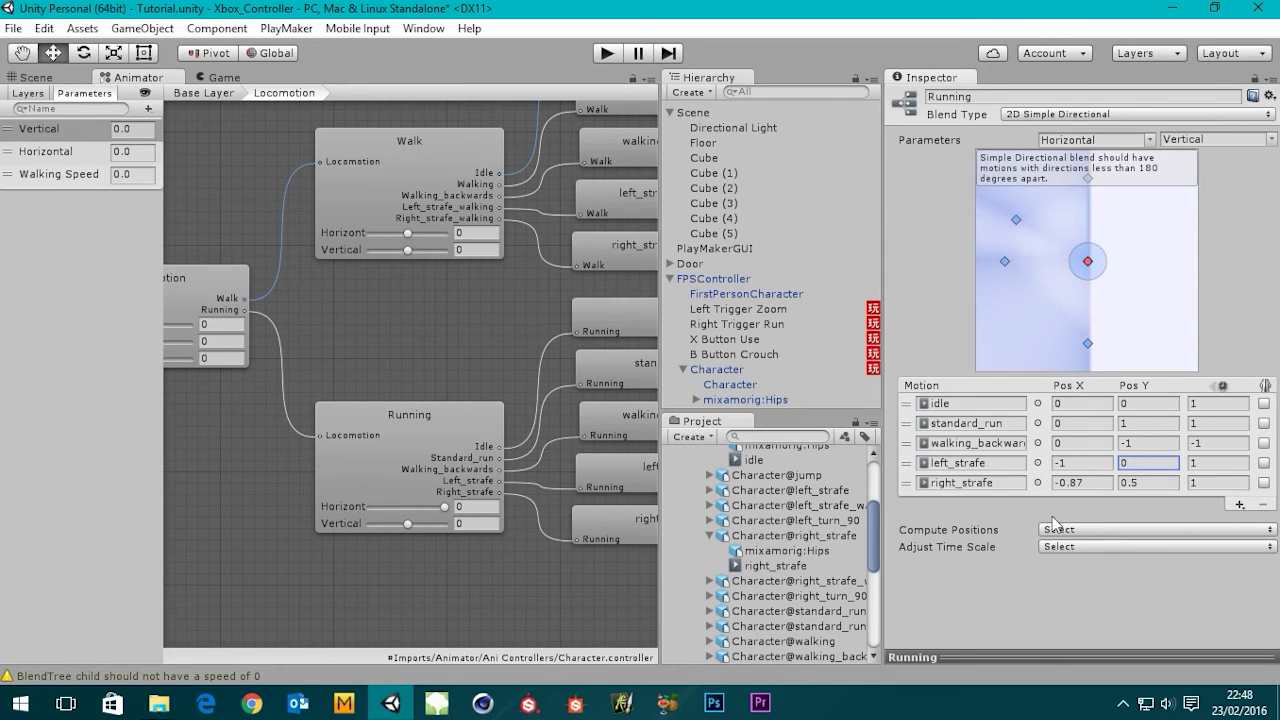
Position the right_strafe motion at Pos X 1, Pos Y 0, and adjust the Running tree's time scale to Homogeneous Speed.
click(1080, 482)
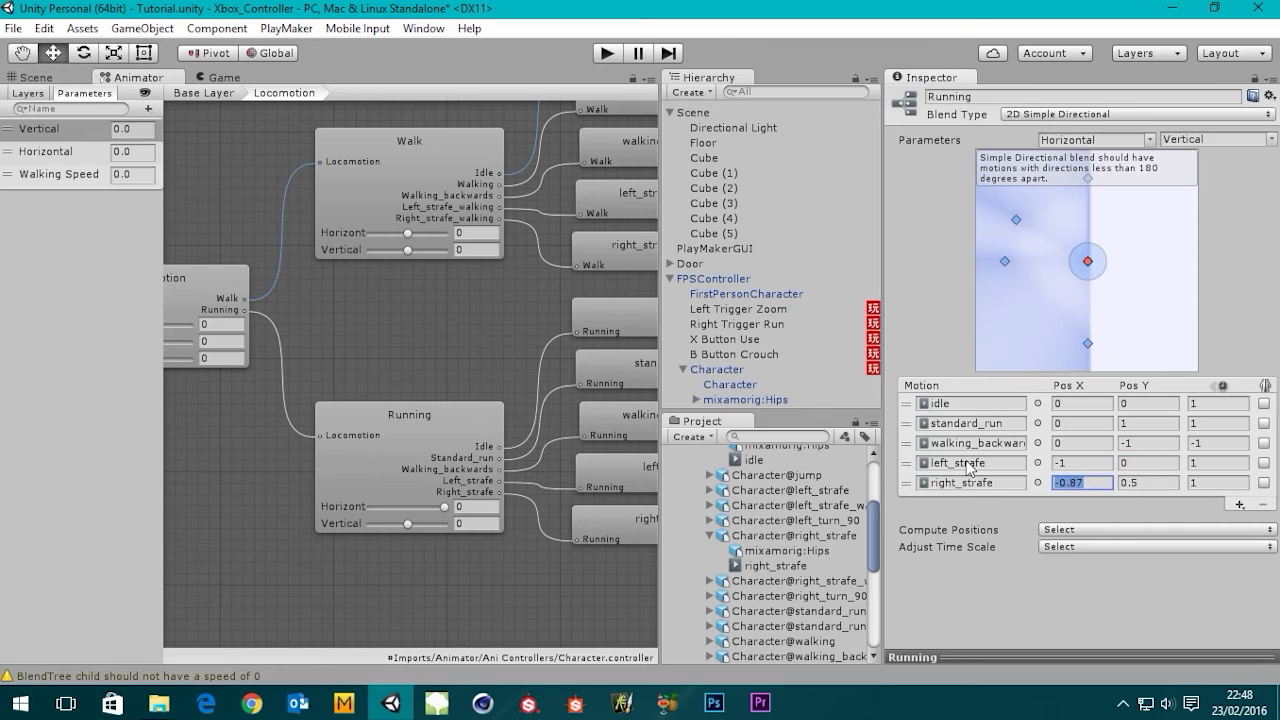
text(1)
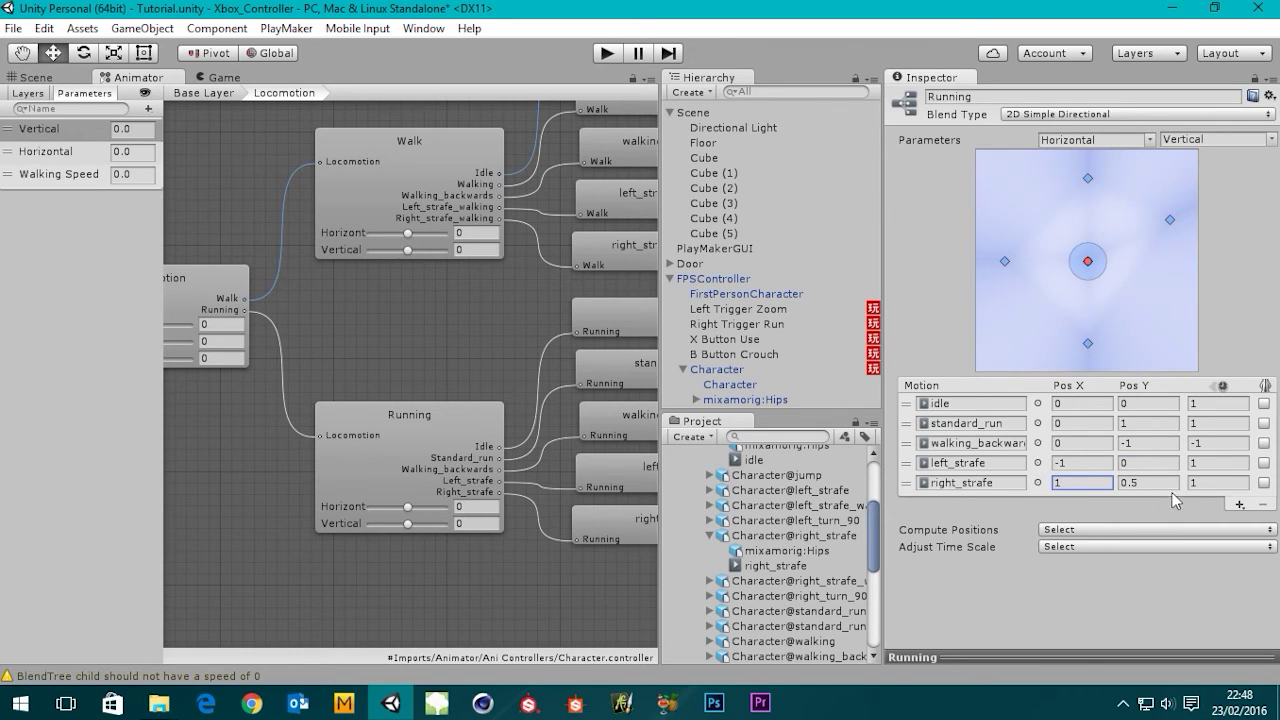
click(1158, 484)
text(1)
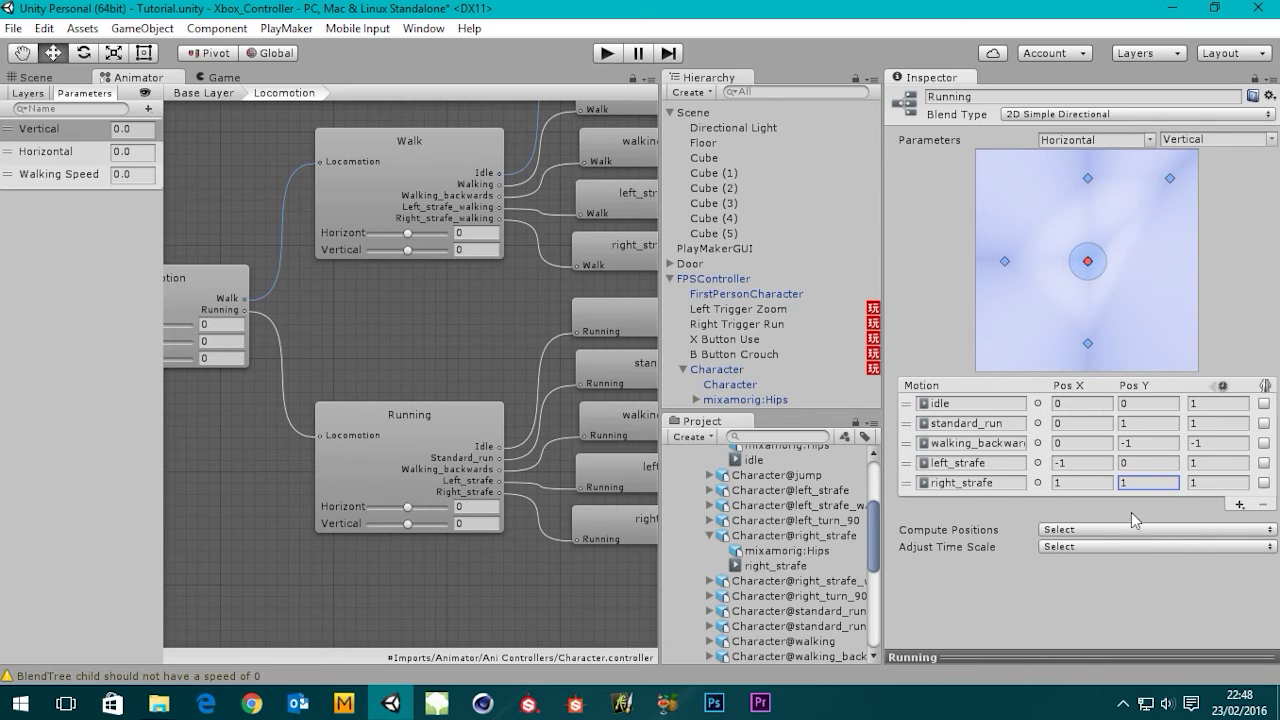
key(BackSpace)
text(0)
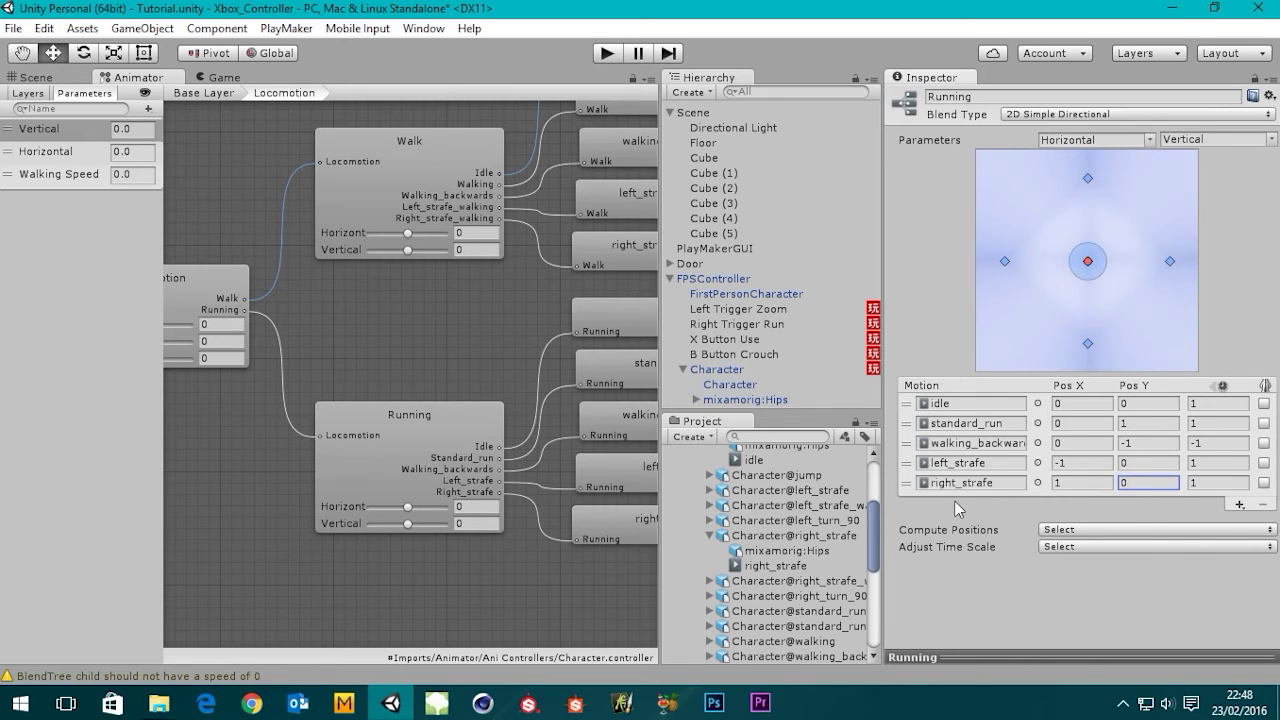
click(1058, 548)
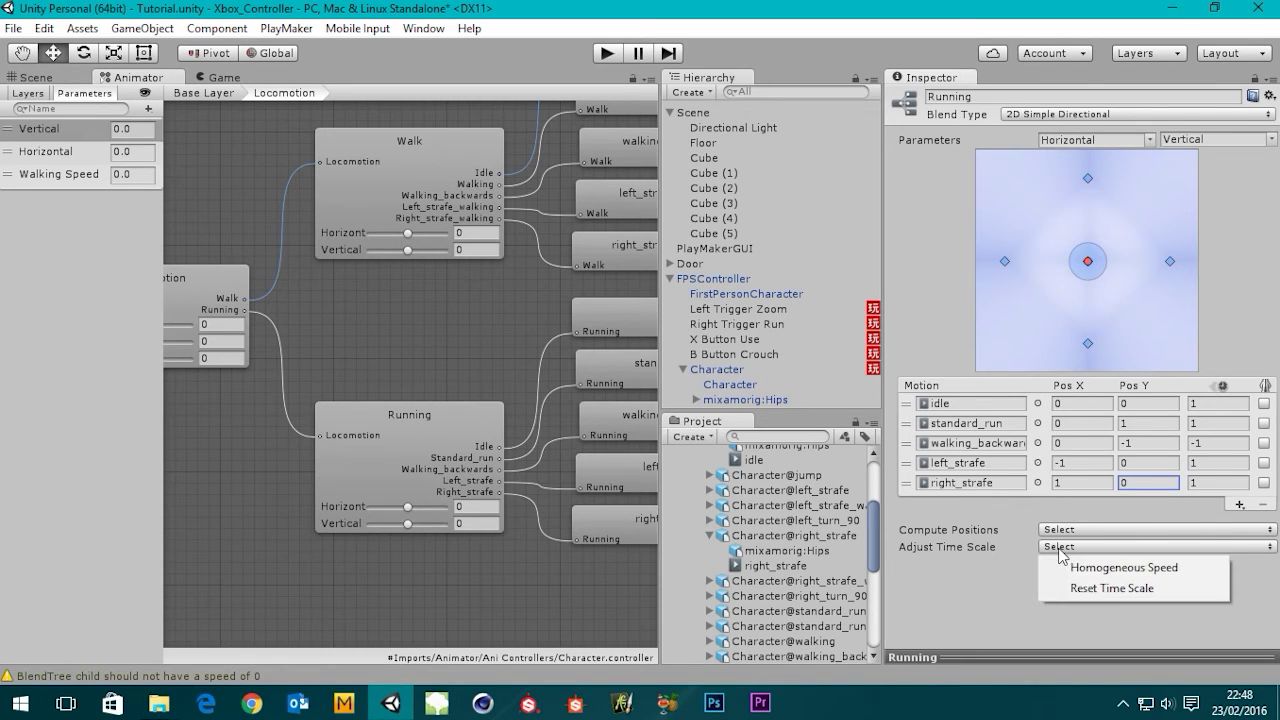
click(1139, 567)
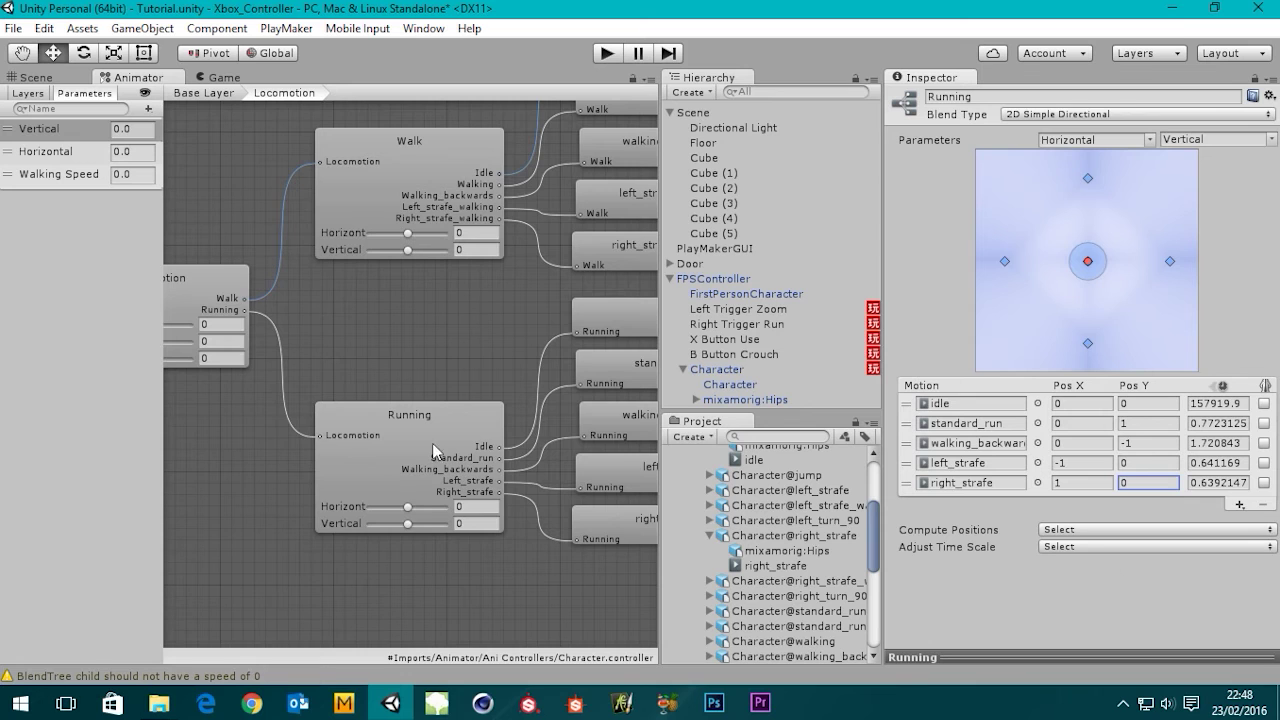
Inspect the root Locomotion blend tree with its Walk and Running branches, and briefly play-test the scene.
click(395, 314)
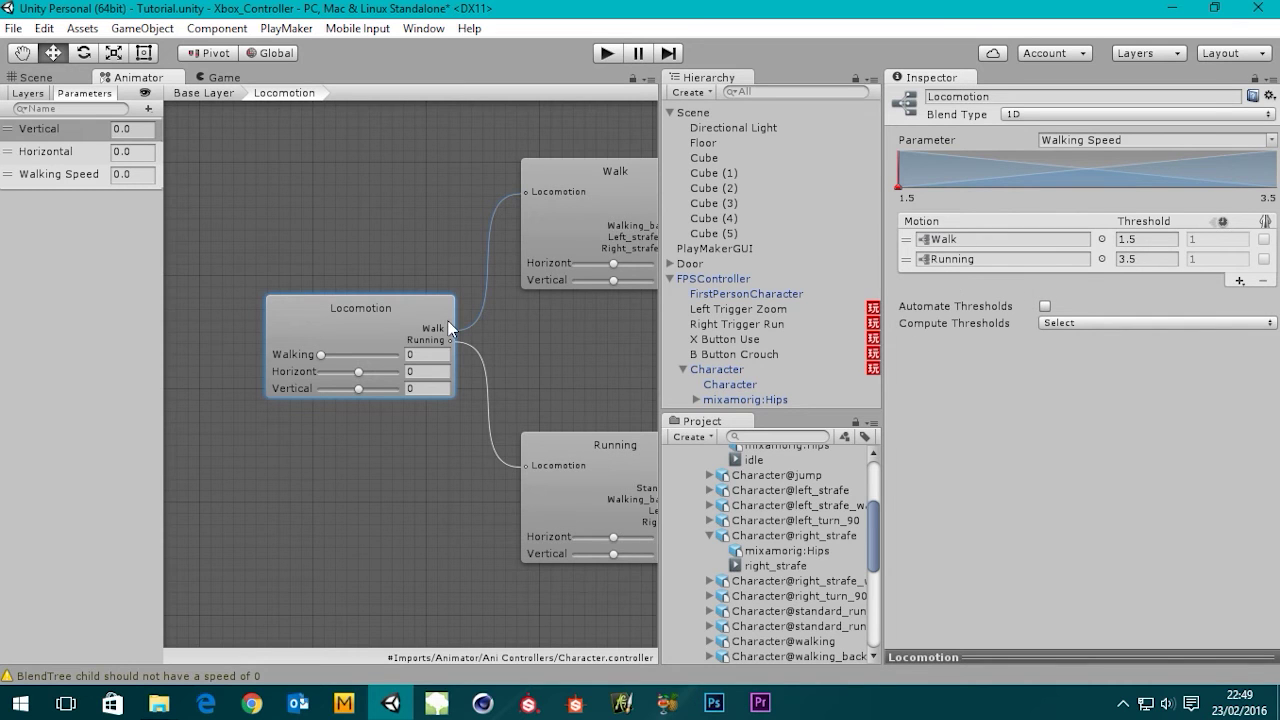
middle_drag(432, 375, 325, 386)
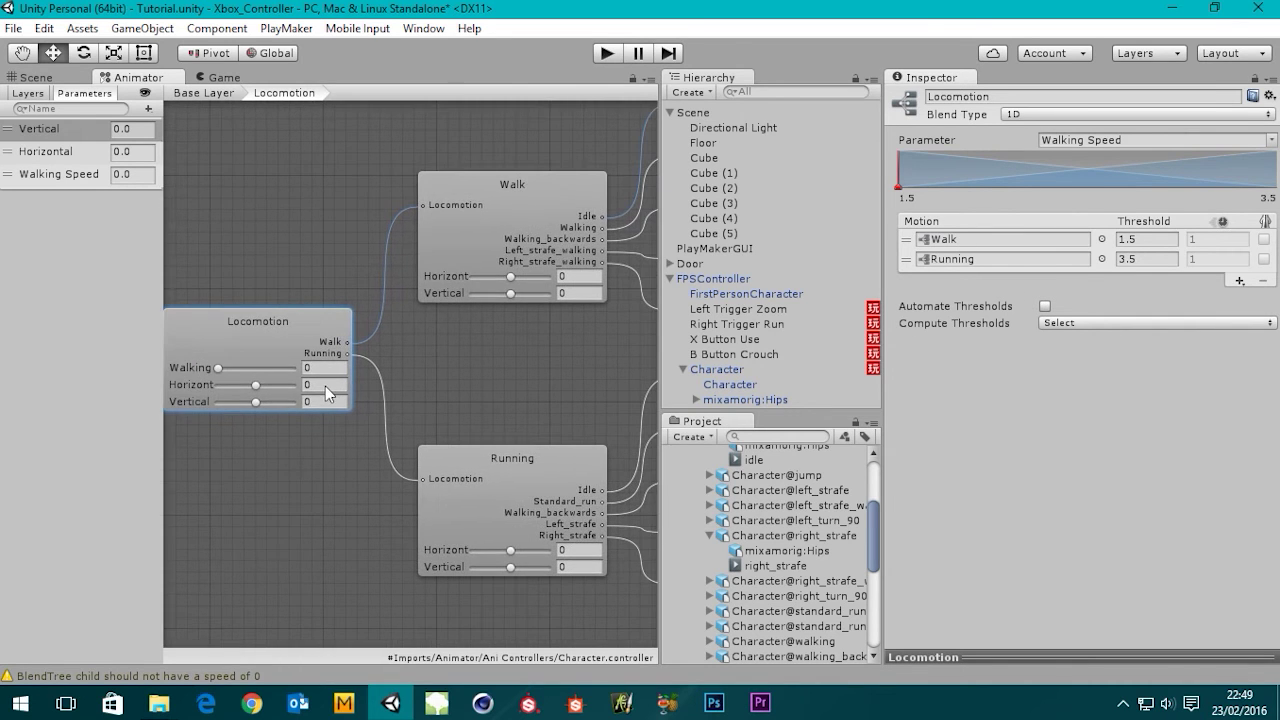
click(606, 53)
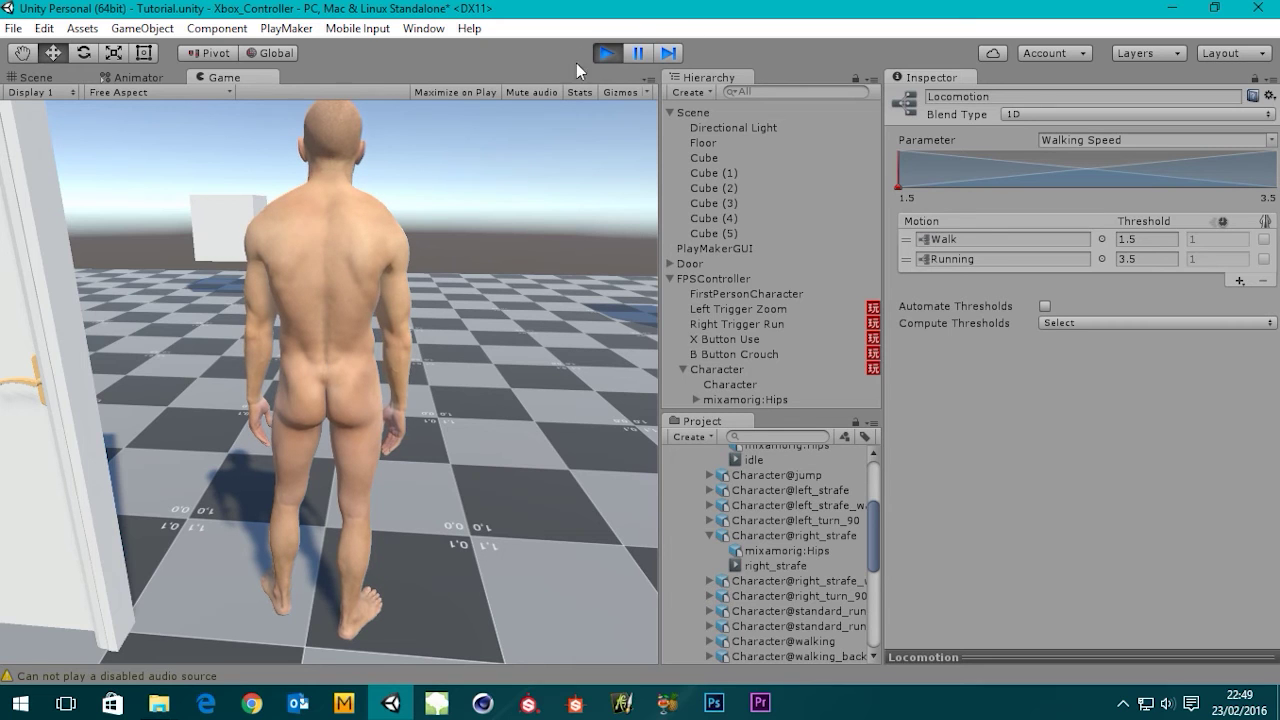
click(605, 56)
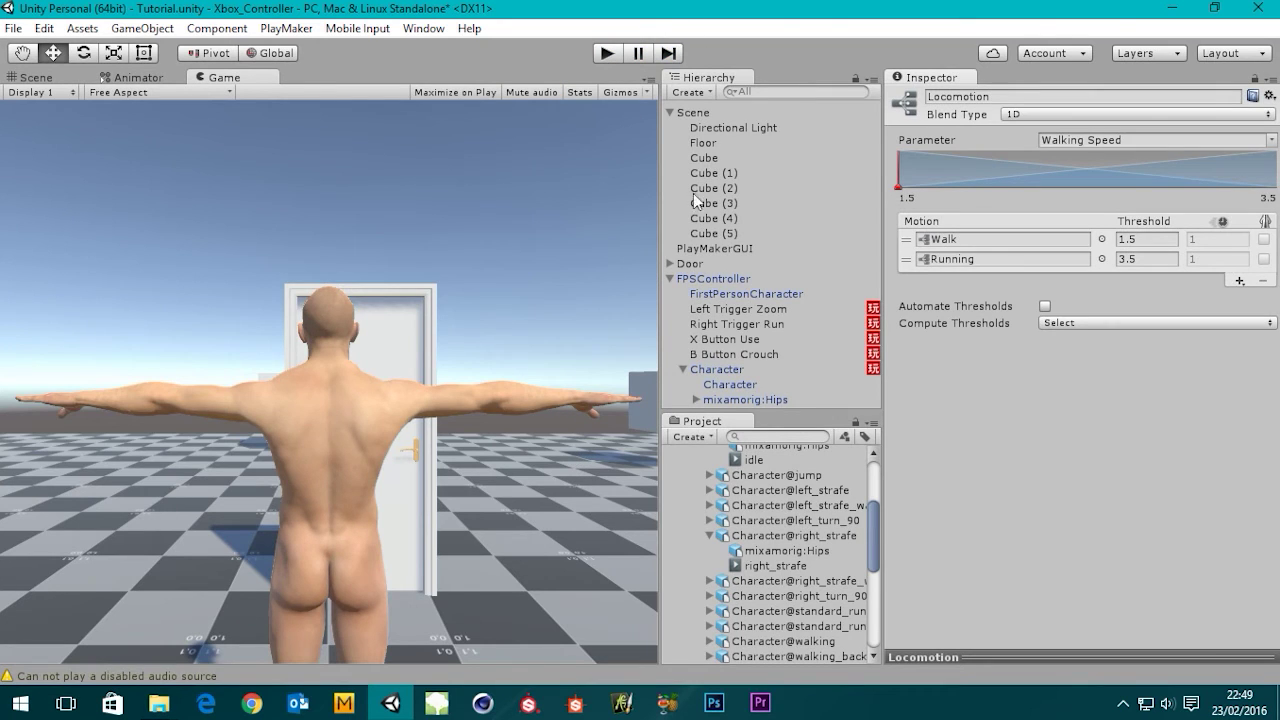
Open the PlayMaker Editor and dock it beneath the Scene, Animator and Game views.
click(286, 28)
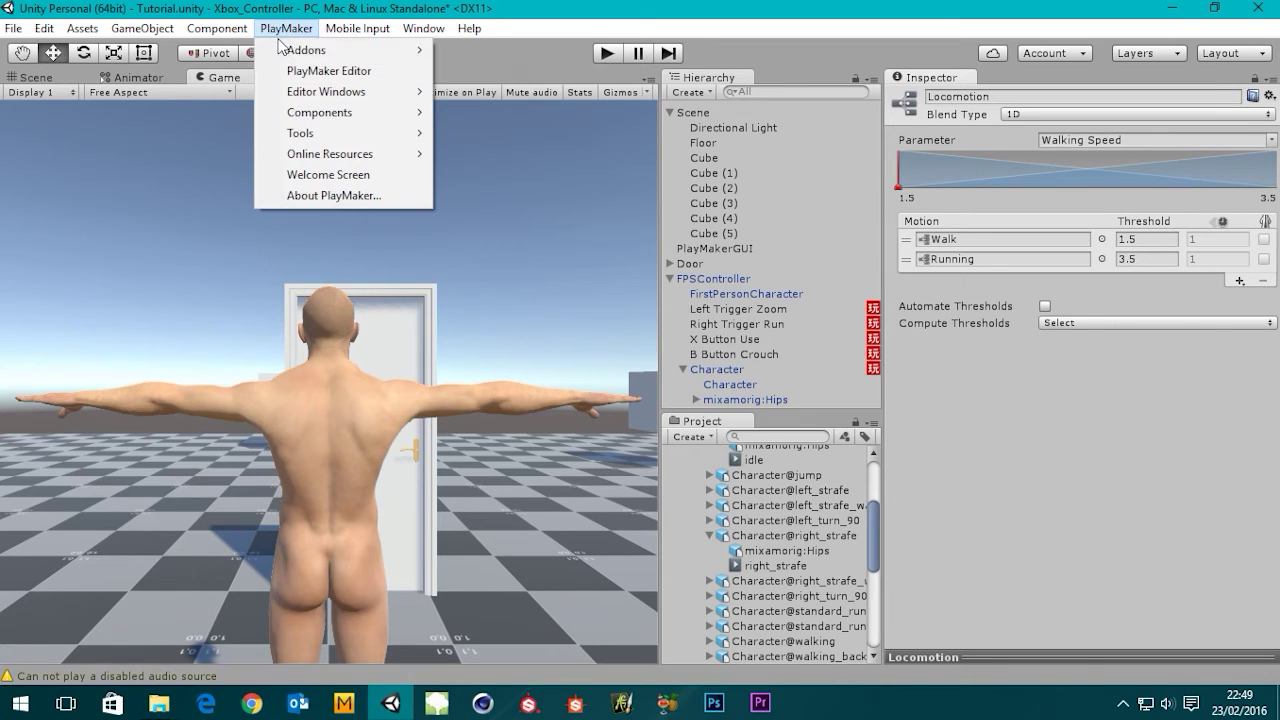
click(343, 72)
click(465, 18)
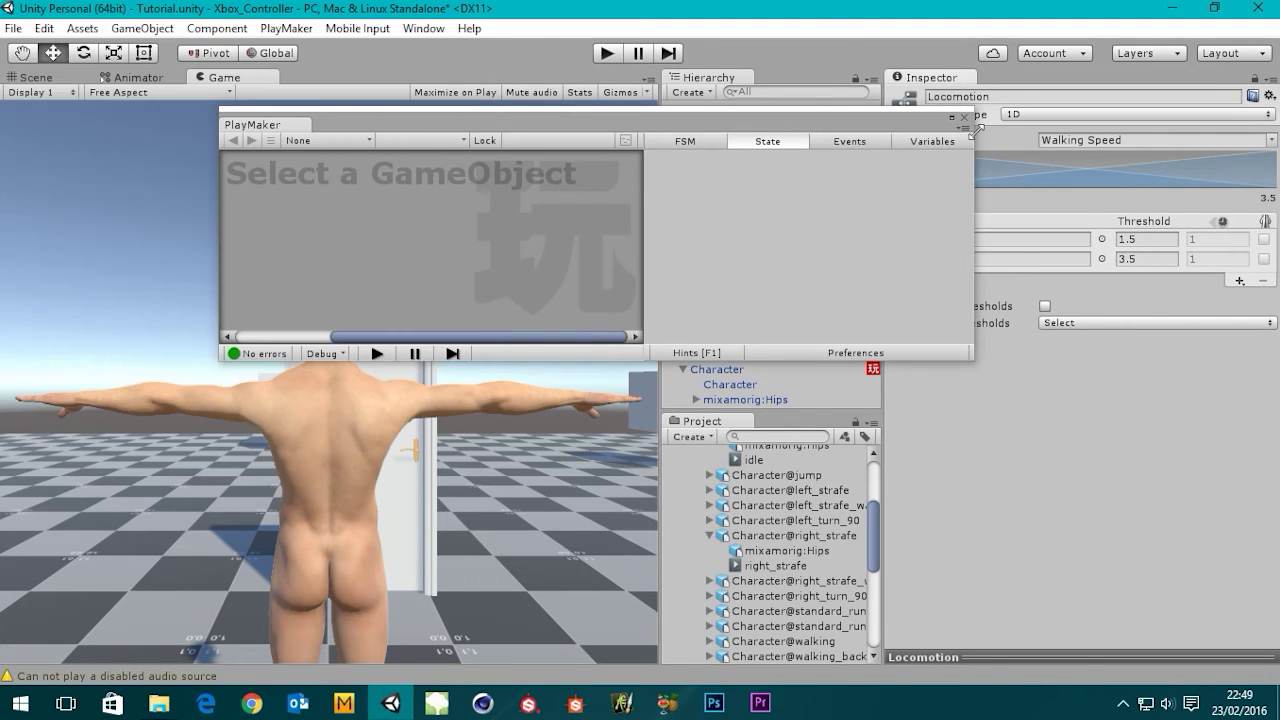
drag(832, 123, 662, 450)
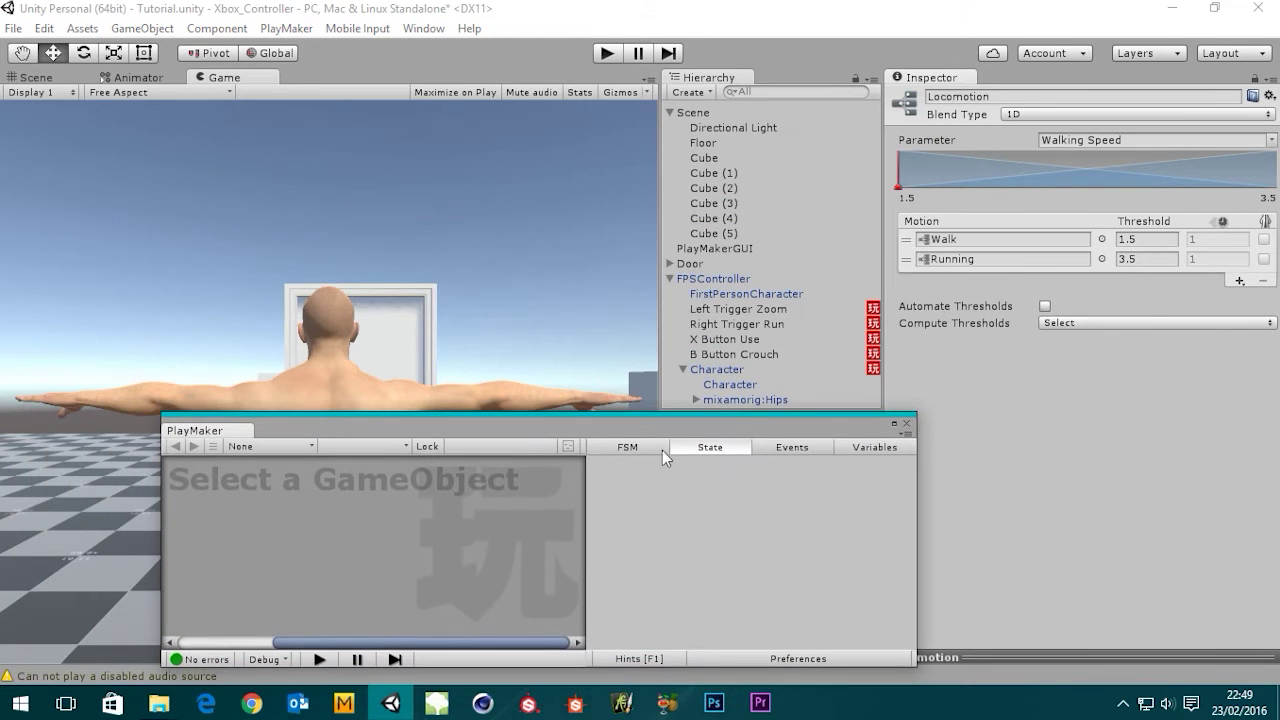
drag(210, 425, 434, 366)
drag(483, 247, 264, 623)
drag(402, 458, 374, 435)
Dock the Game view beside the Animator, give it the larger share of the width, and show the Animator graph.
click(148, 82)
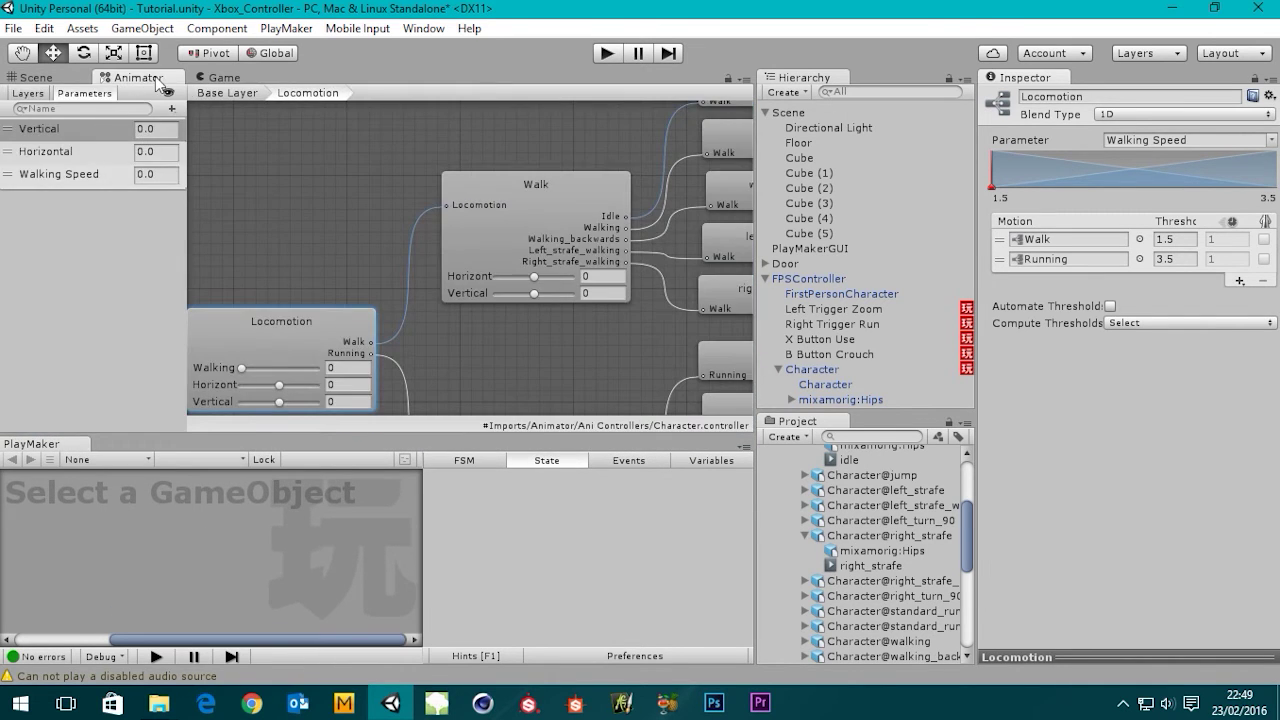
middle_drag(433, 236, 526, 154)
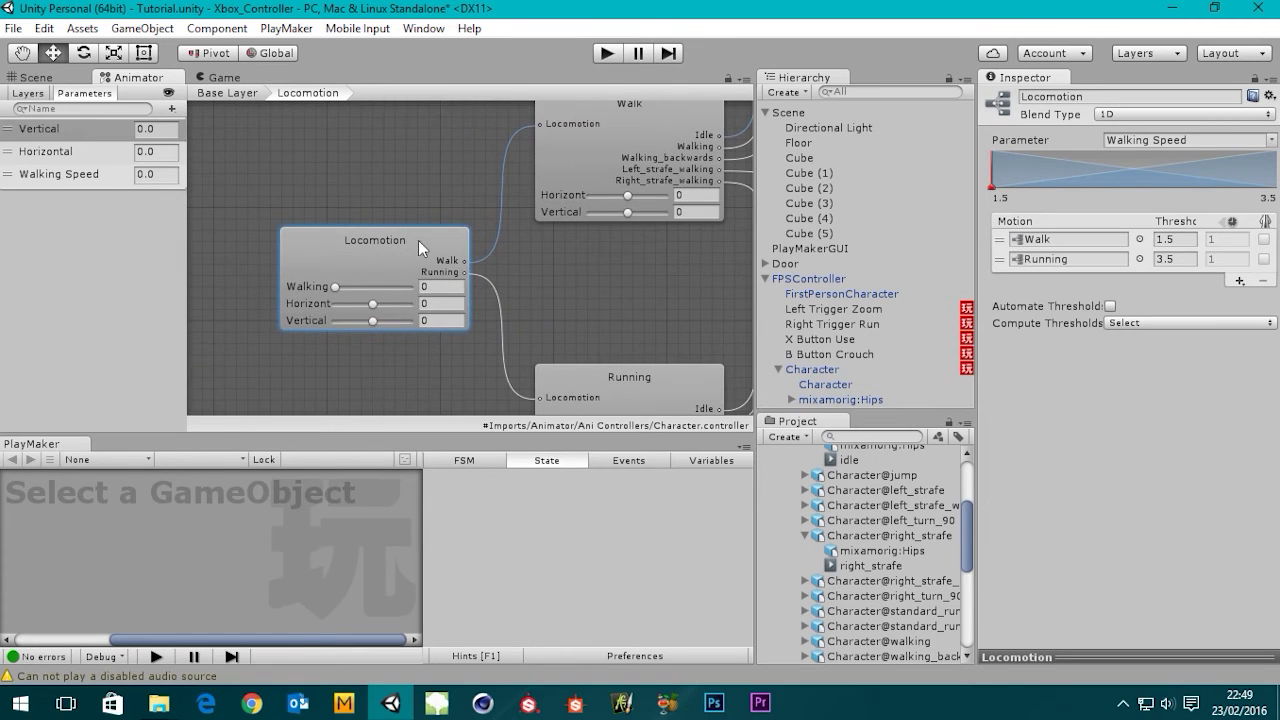
drag(224, 78, 660, 262)
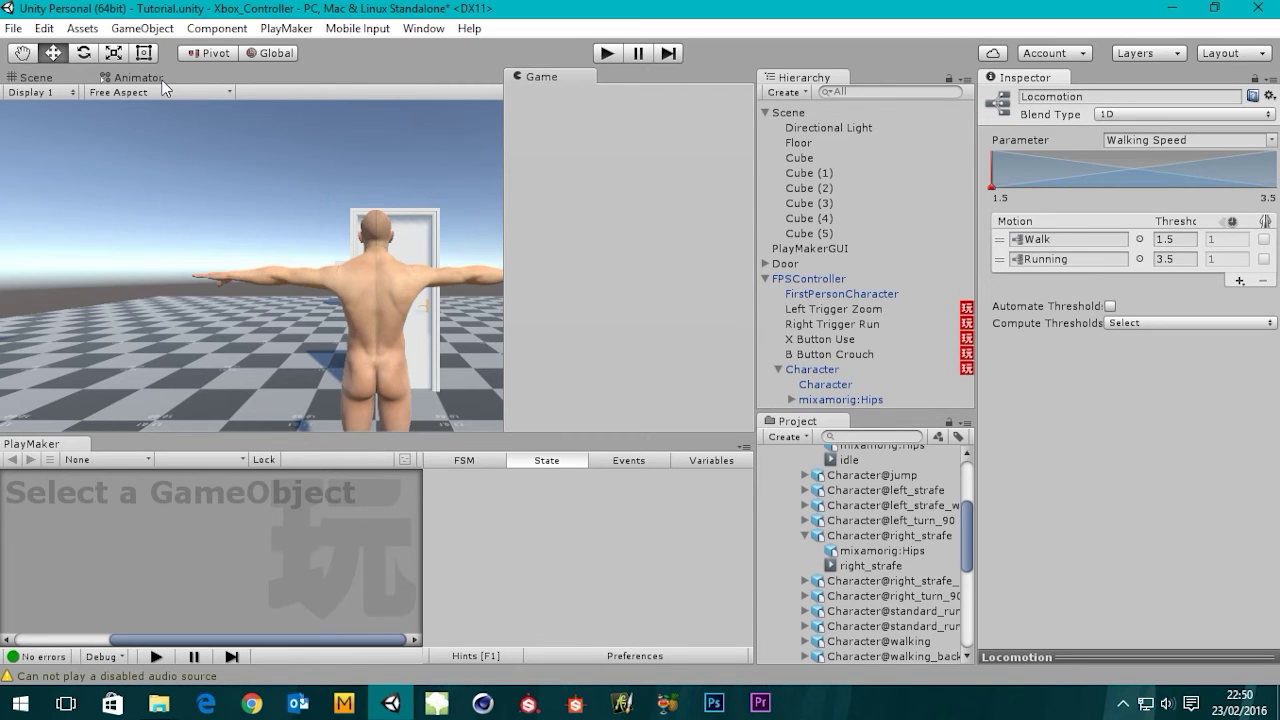
drag(502, 174, 346, 184)
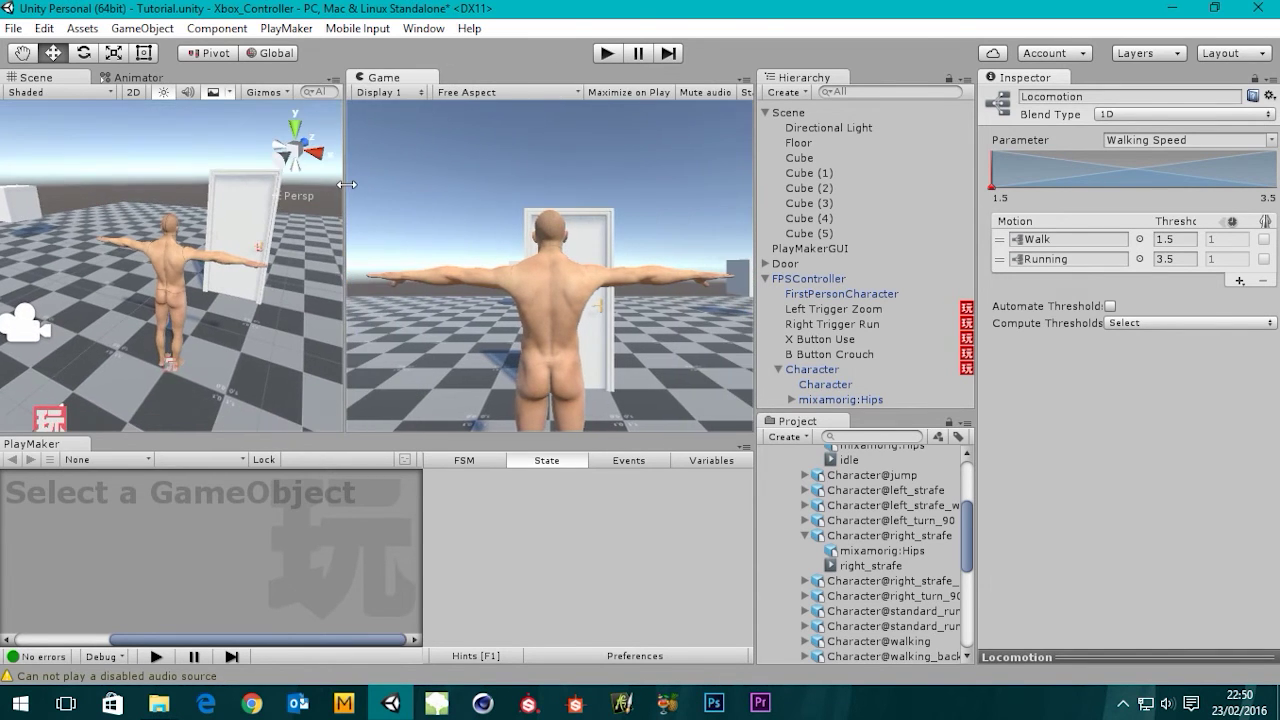
click(124, 77)
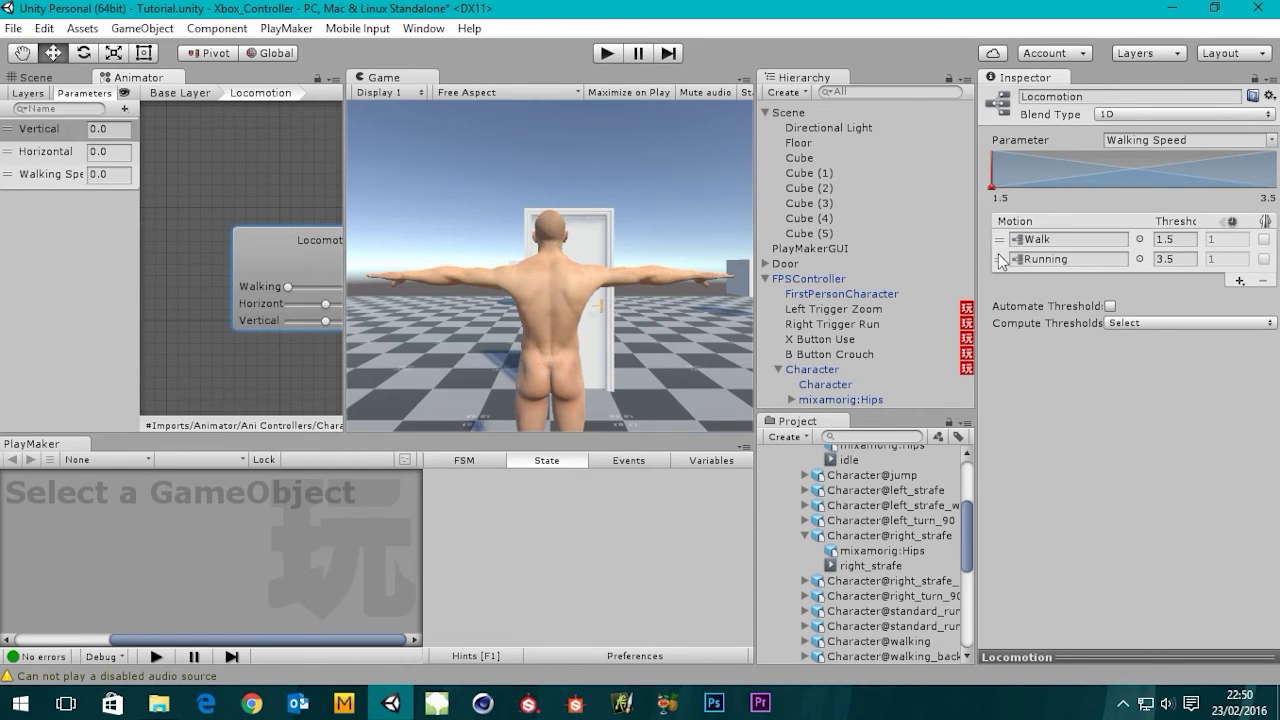
Collapse the Scene and Character groups in the hierarchy and select Character to load its state machine.
click(767, 113)
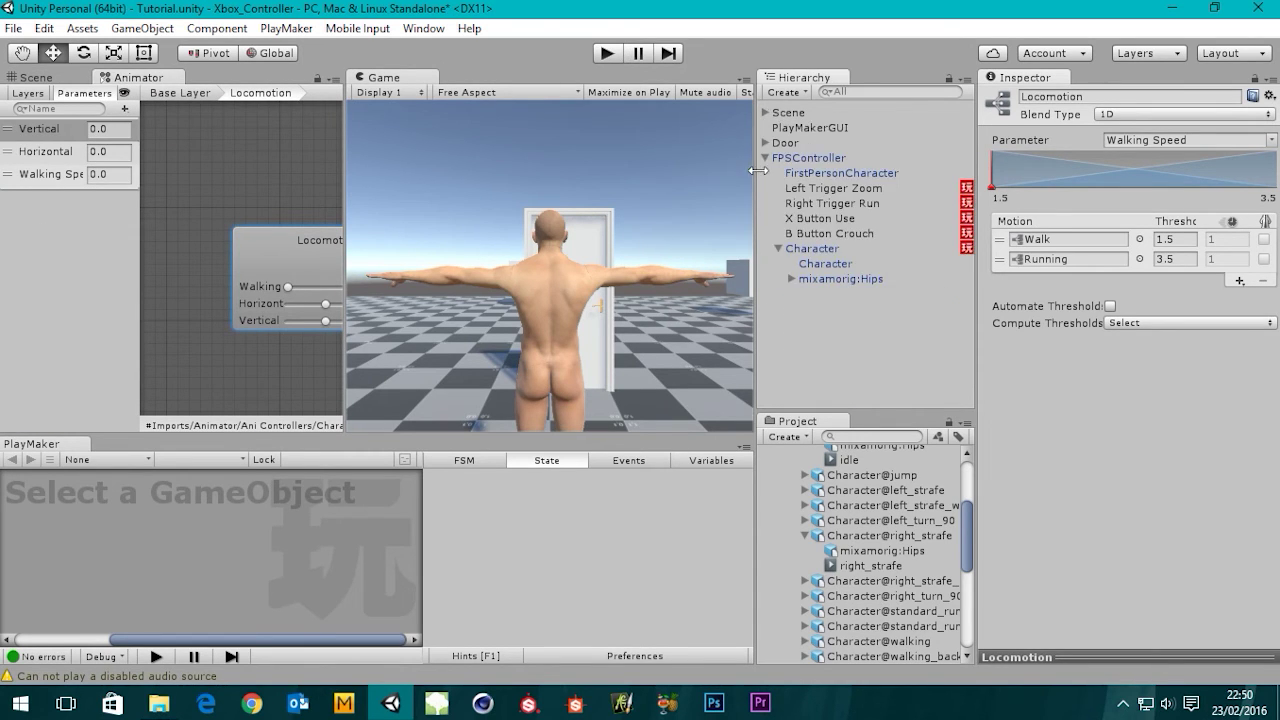
click(779, 247)
click(801, 248)
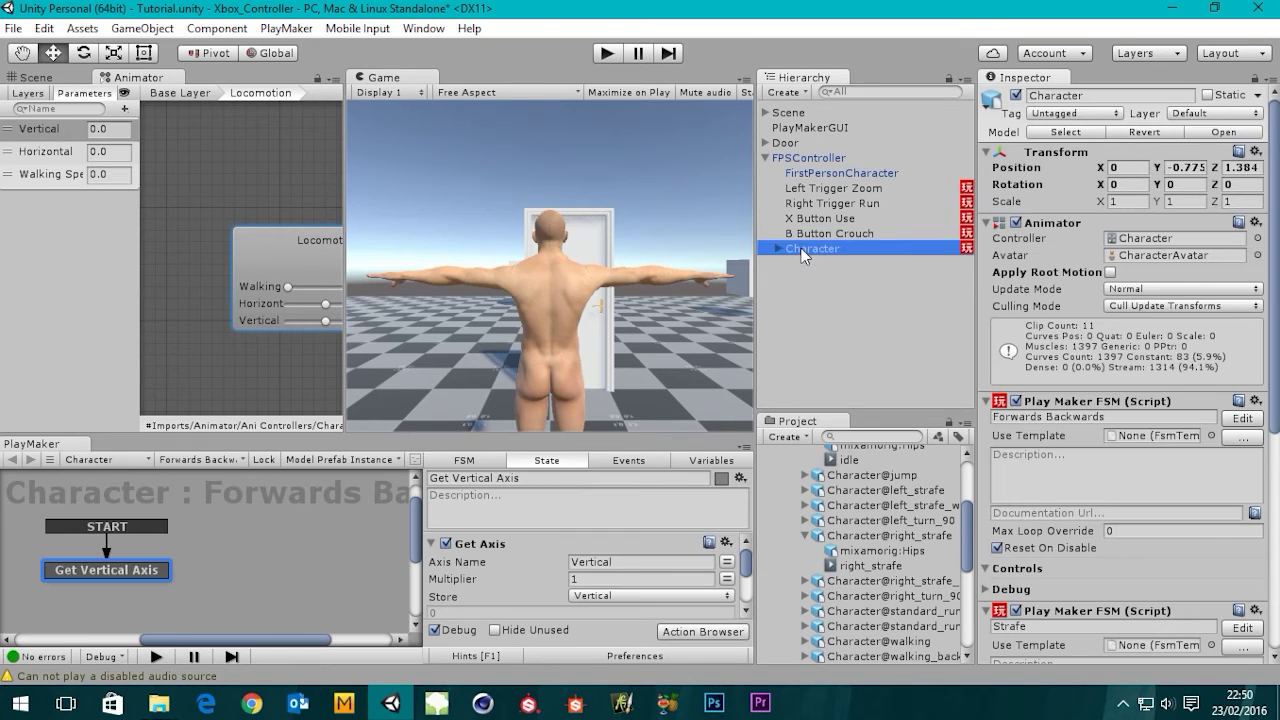
Play-test the character's movement with the Animator and state machine in view, and stop the game.
click(610, 54)
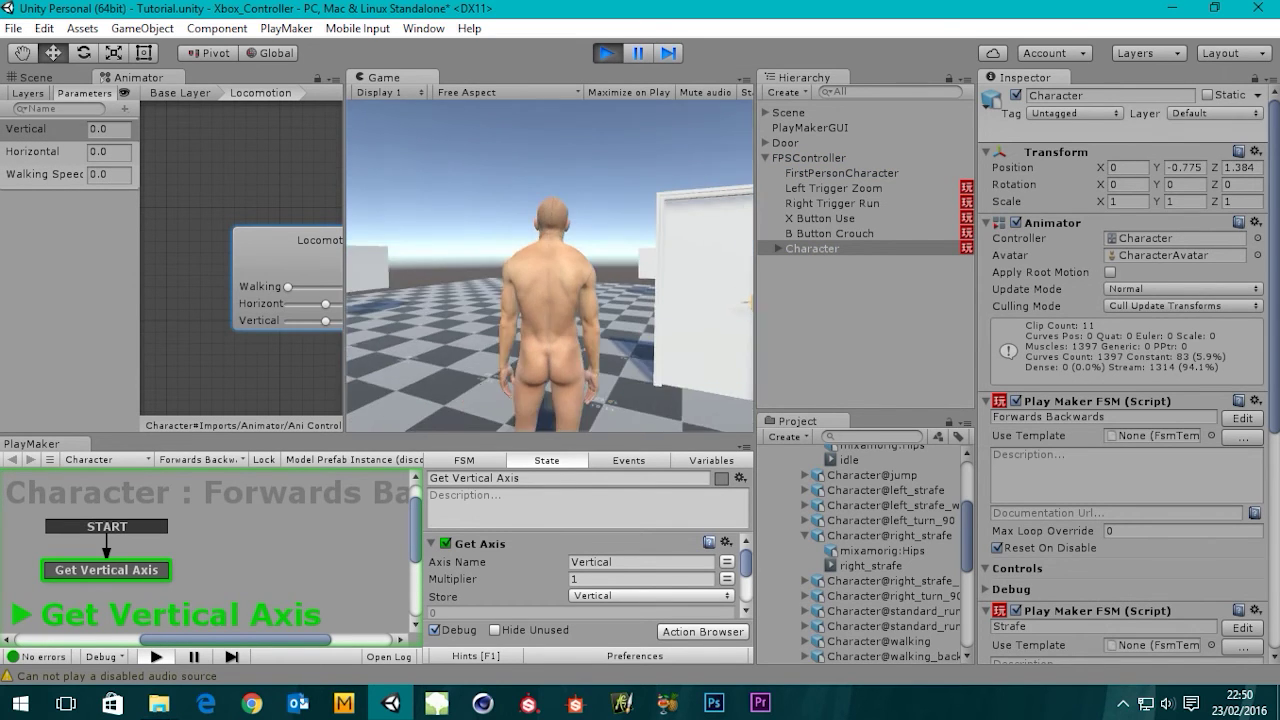
key(w)
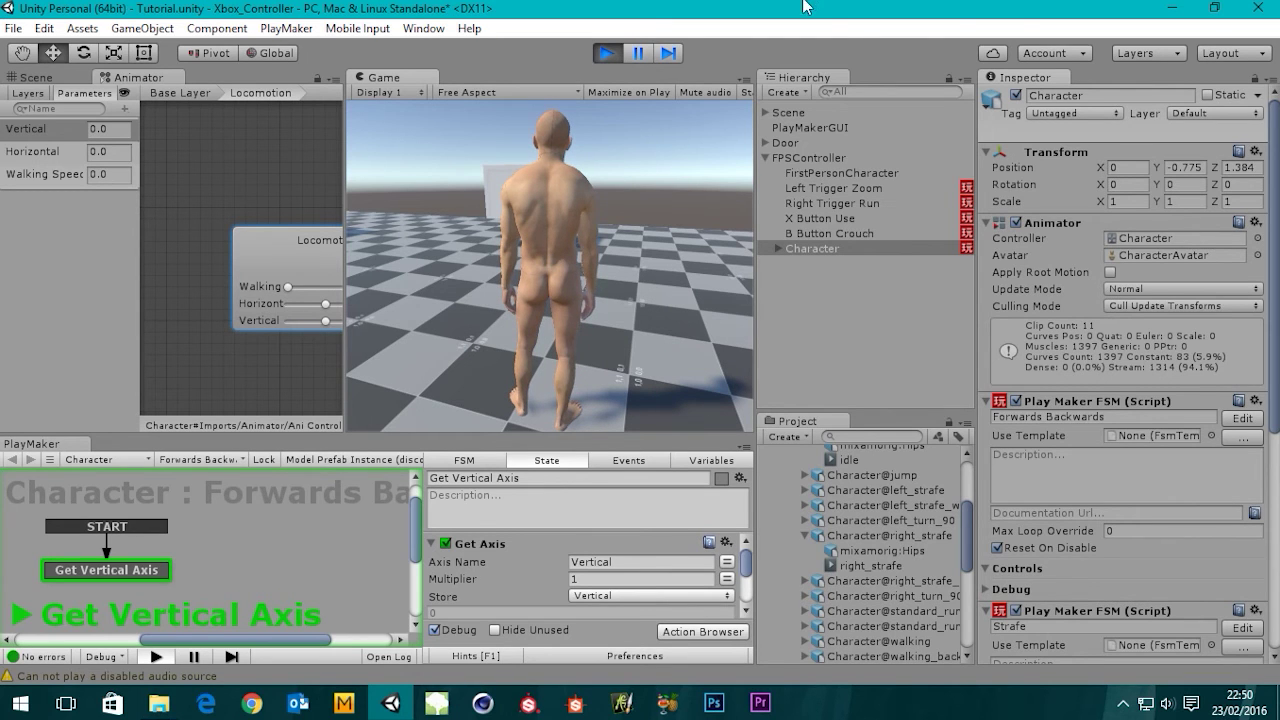
click(610, 54)
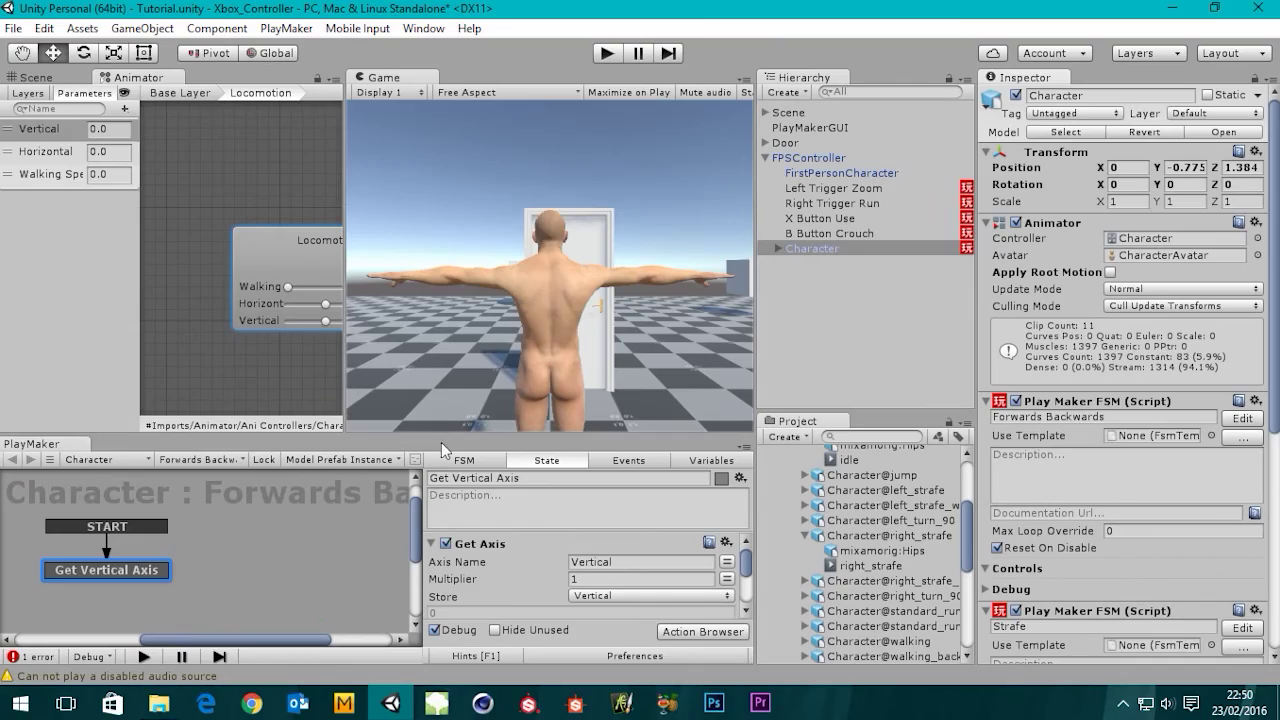
Enlarge the PlayMaker editor and select Character to show its Walking Speed state machine.
drag(446, 436, 438, 313)
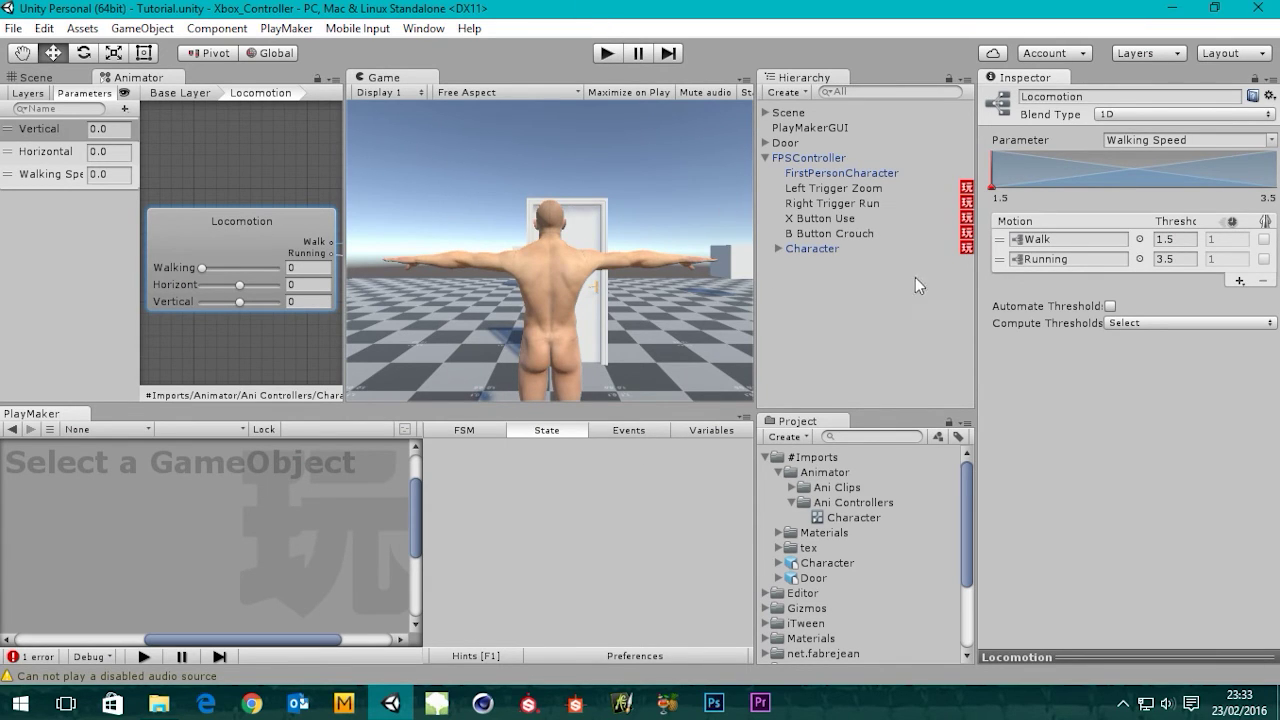
click(857, 285)
click(812, 248)
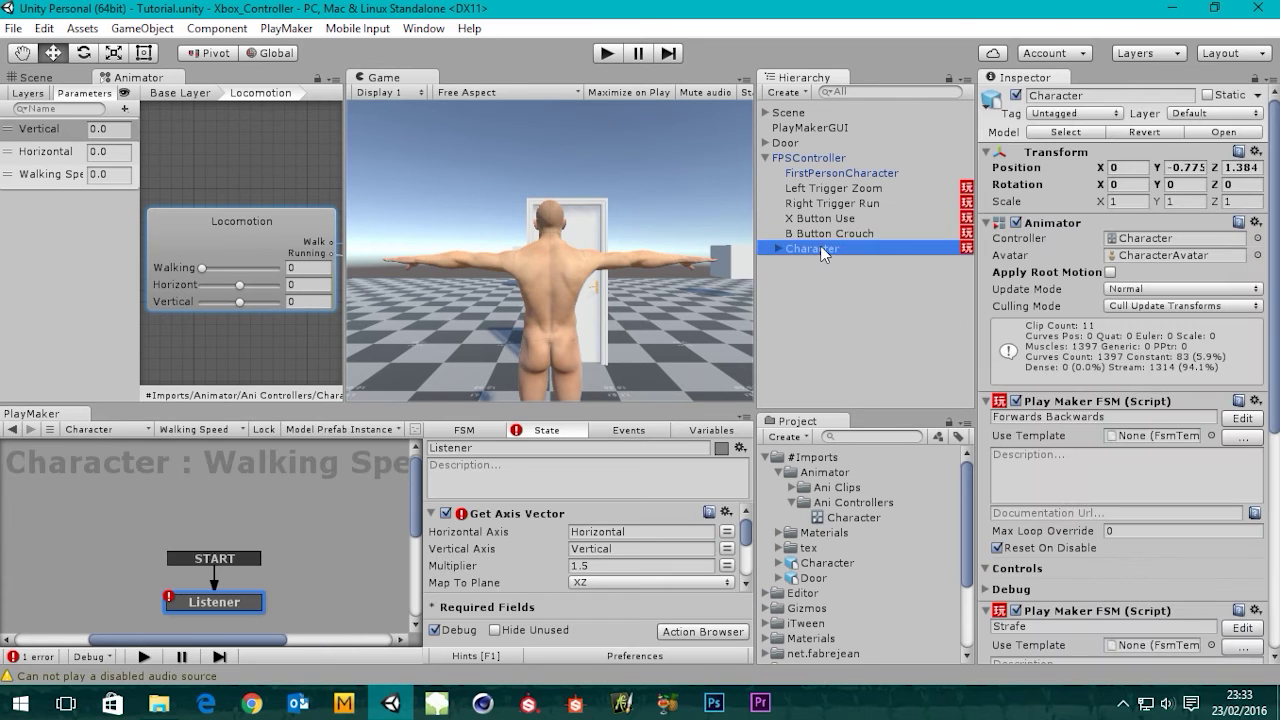
Give the PlayMaker editor more height and review the Get Axis Vector and Set Animator Float actions in Character's Walking Speed Listener state.
middle_drag(289, 572, 292, 501)
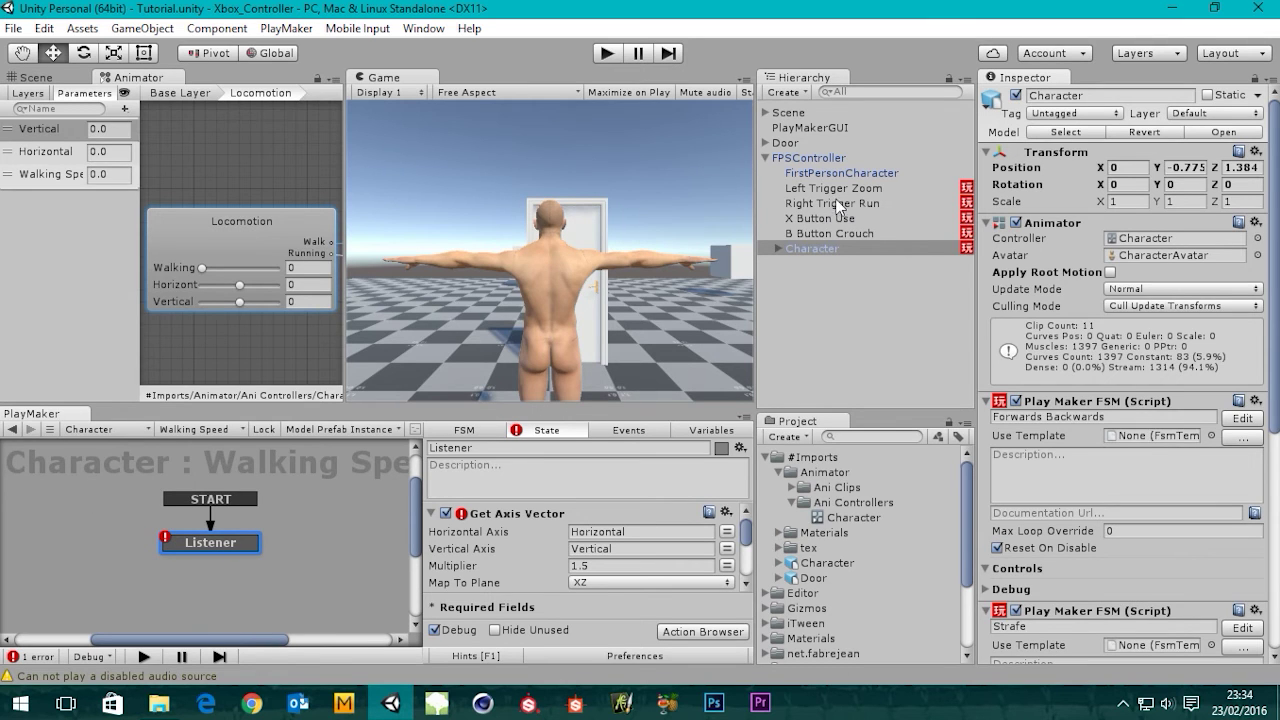
drag(541, 409, 529, 297)
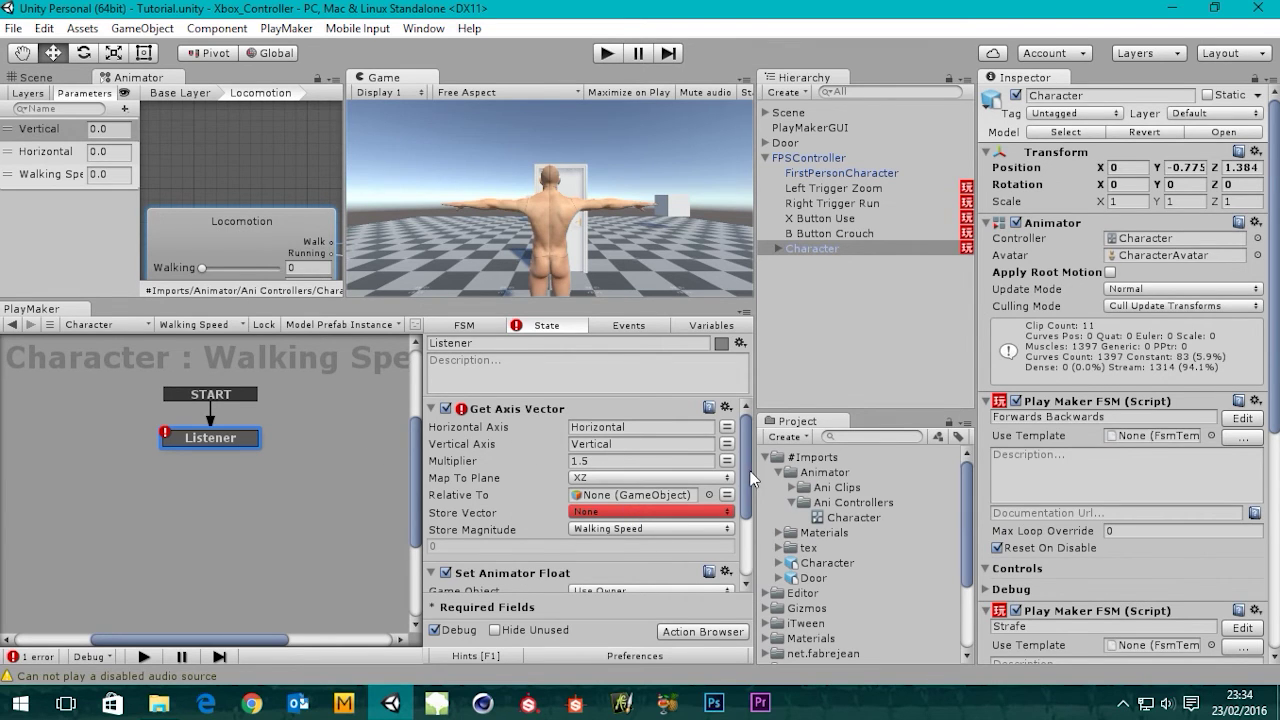
scroll(532, 515, down, 3)
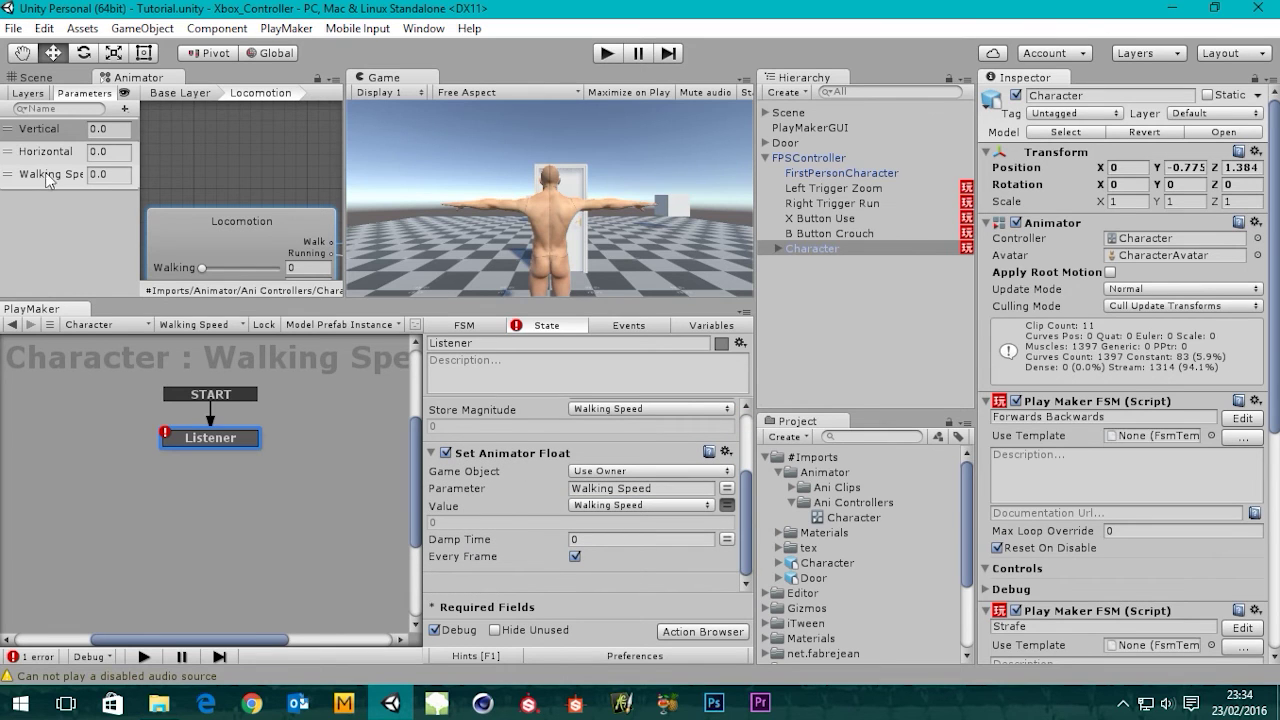
drag(741, 488, 746, 528)
middle_drag(285, 423, 291, 470)
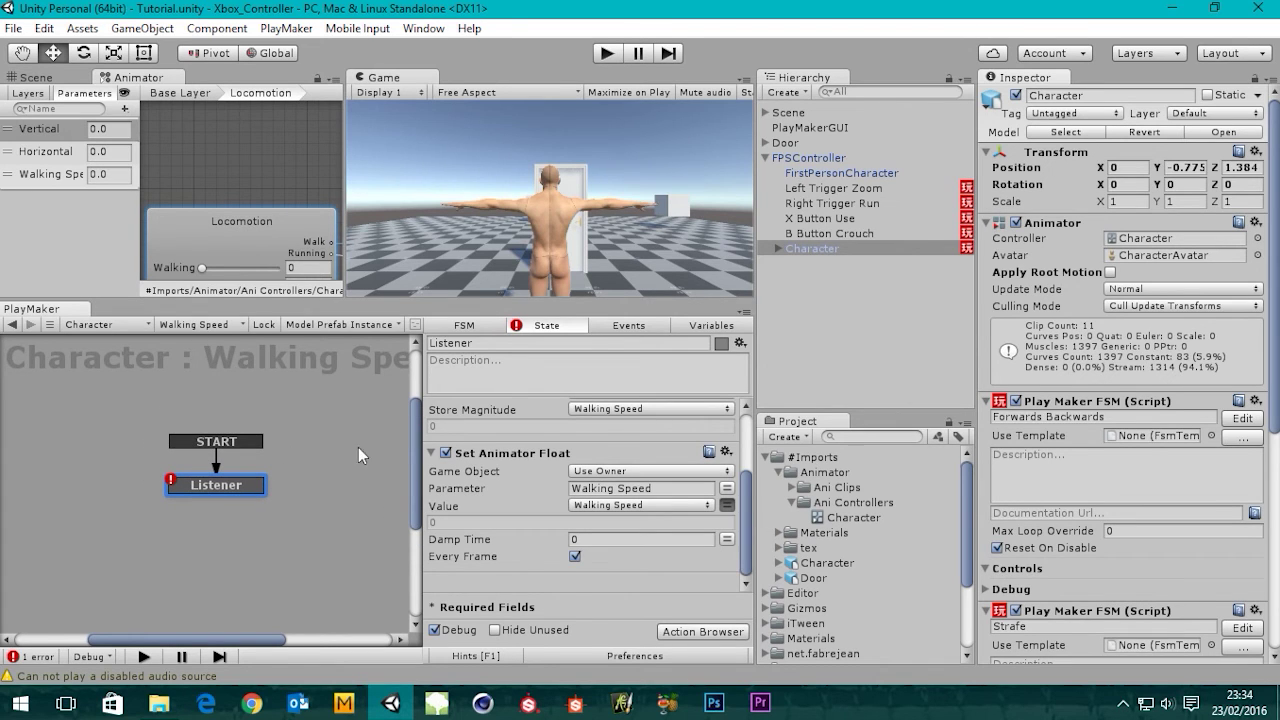
Examine the Get Axis, Float Add and Set Property actions in Right Trigger Run's Listener state.
click(838, 204)
drag(746, 522, 745, 430)
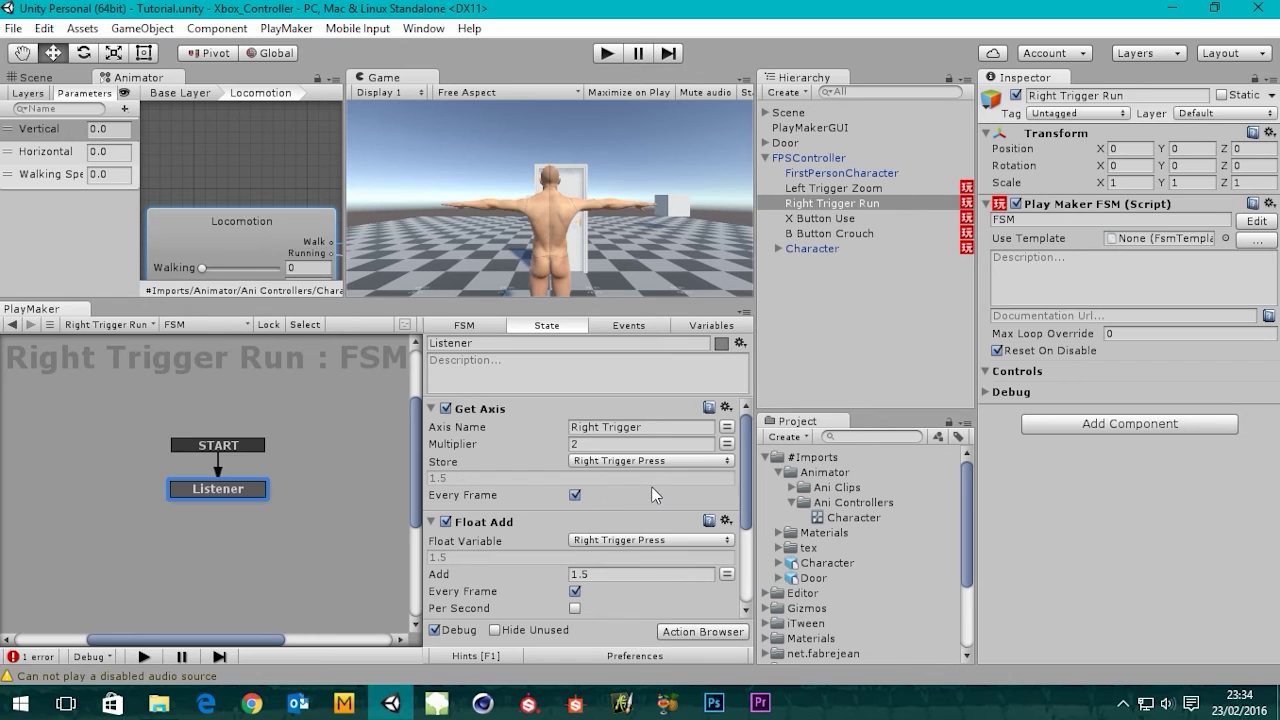
drag(747, 472, 745, 511)
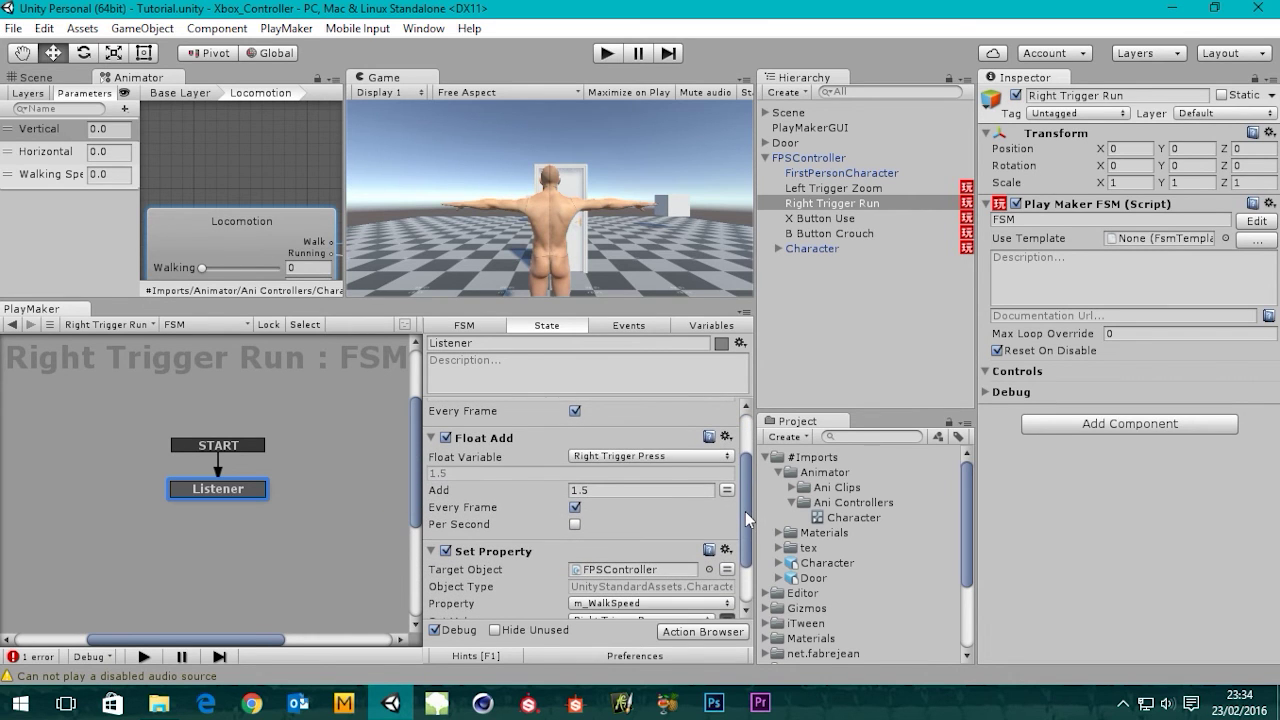
click(597, 489)
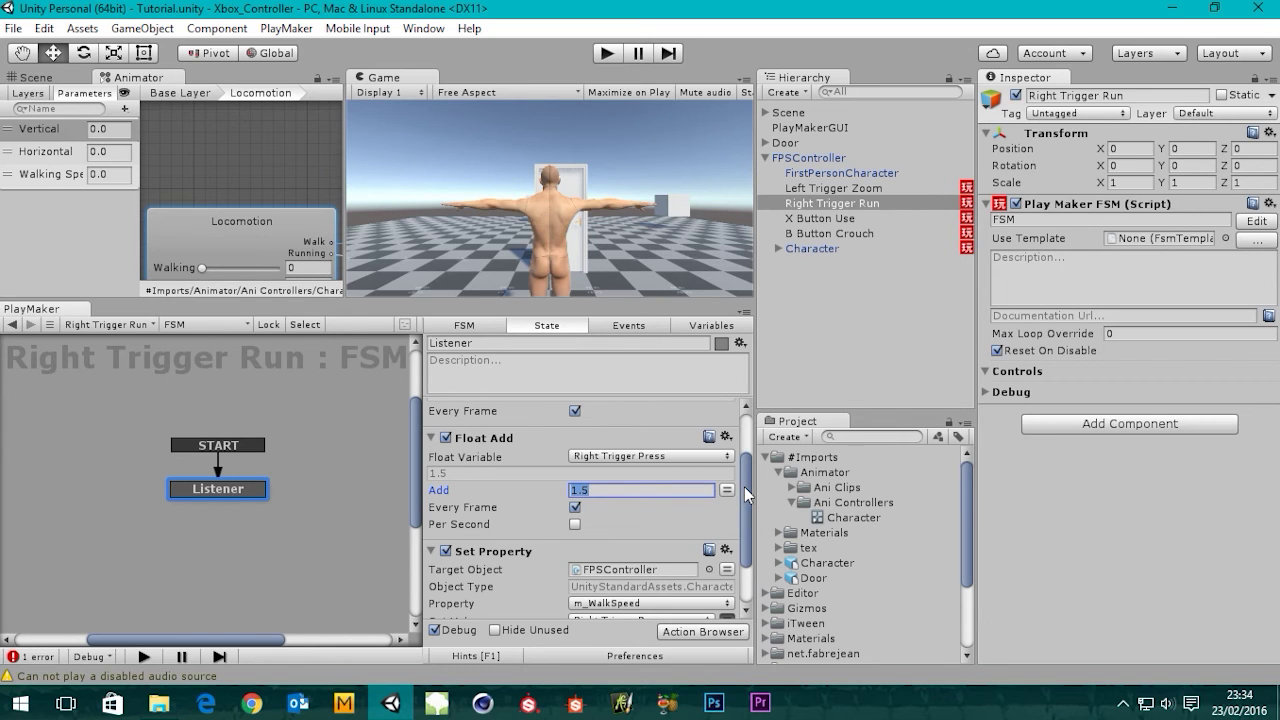
drag(744, 487, 743, 540)
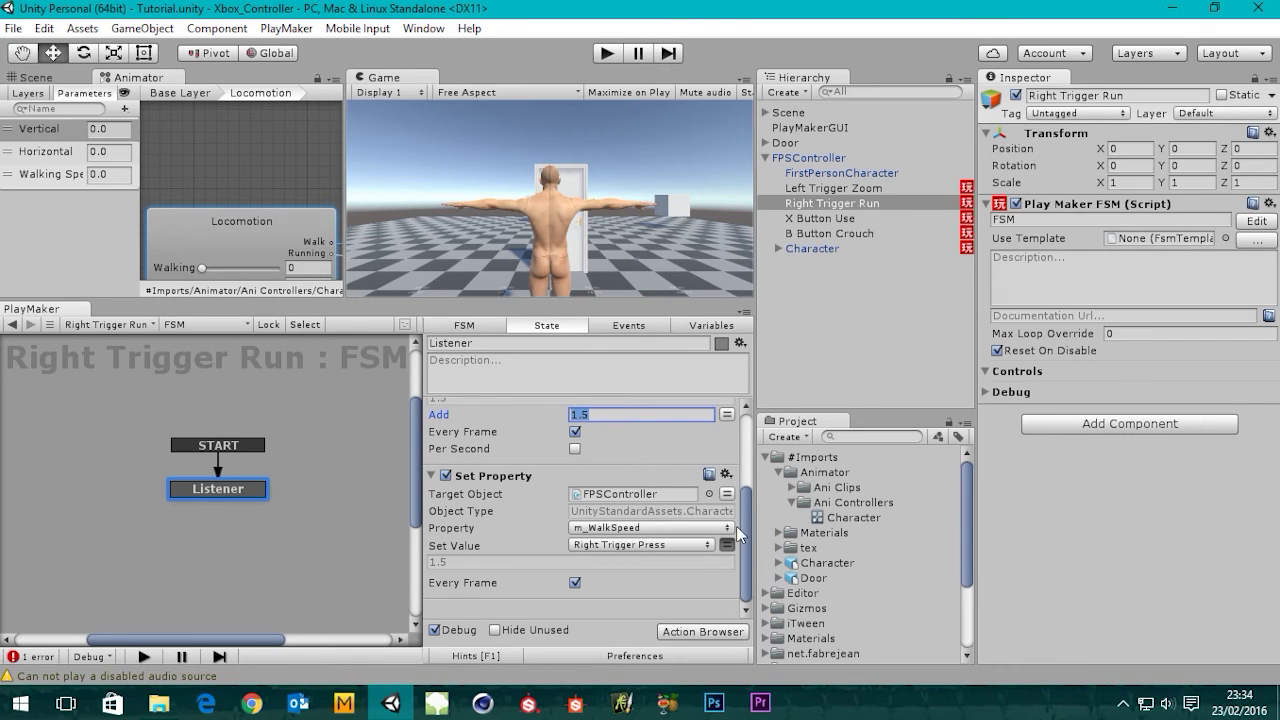
drag(748, 535, 737, 458)
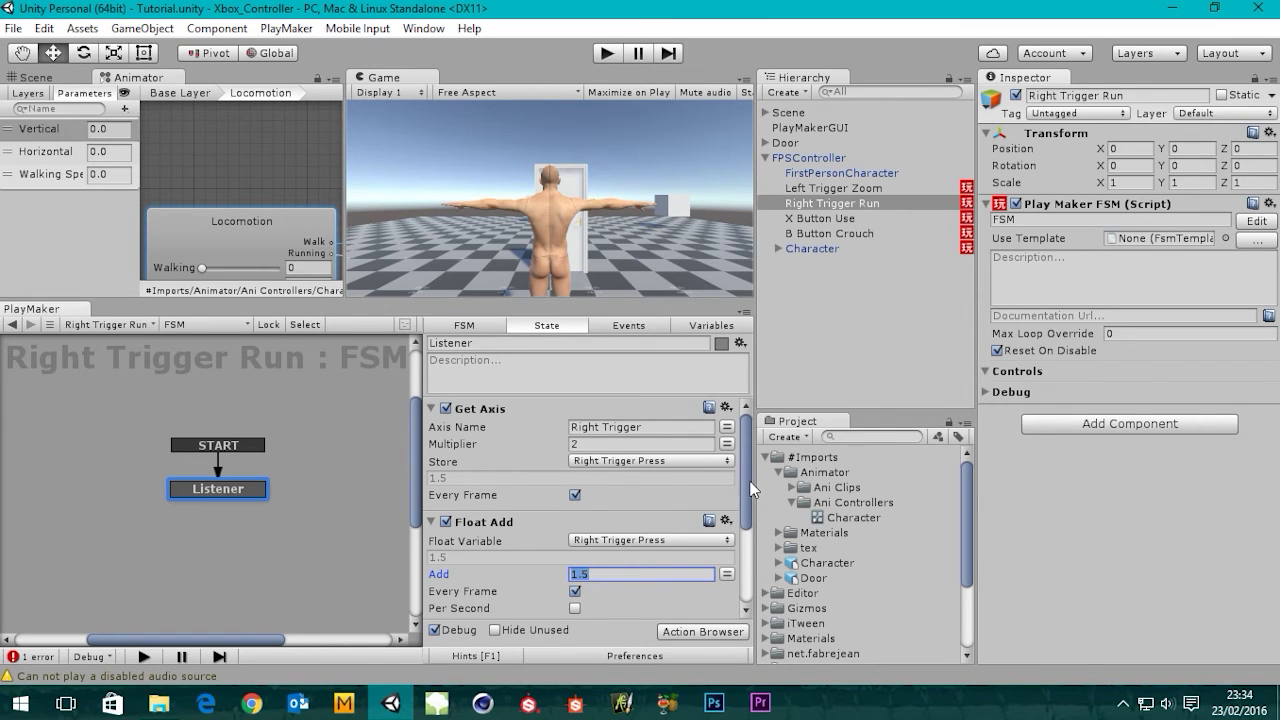
mouse_move(745, 483)
mouse_down()
mouse_move(743, 566)
mouse_move(743, 479)
mouse_up()
drag(743, 482, 748, 511)
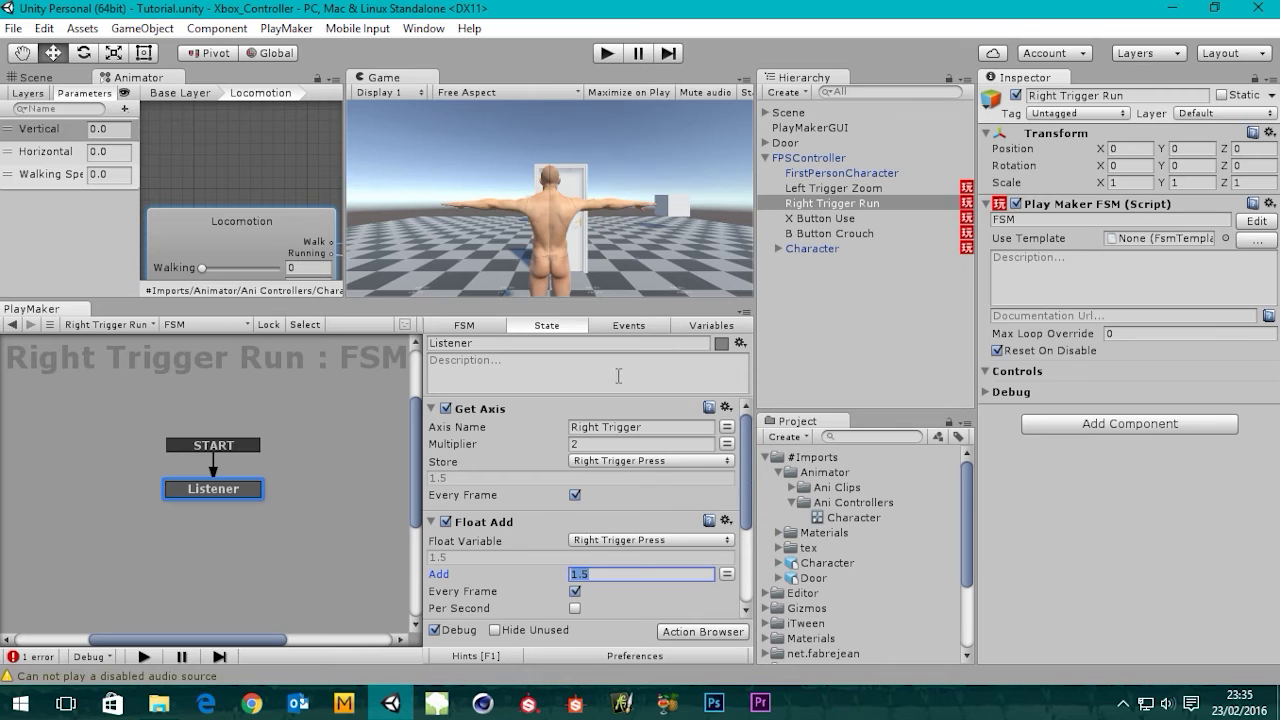
Refresh the used counts of the PlayMaker global variables and delete the Walking Speed and Right Trigger Press globals.
click(711, 325)
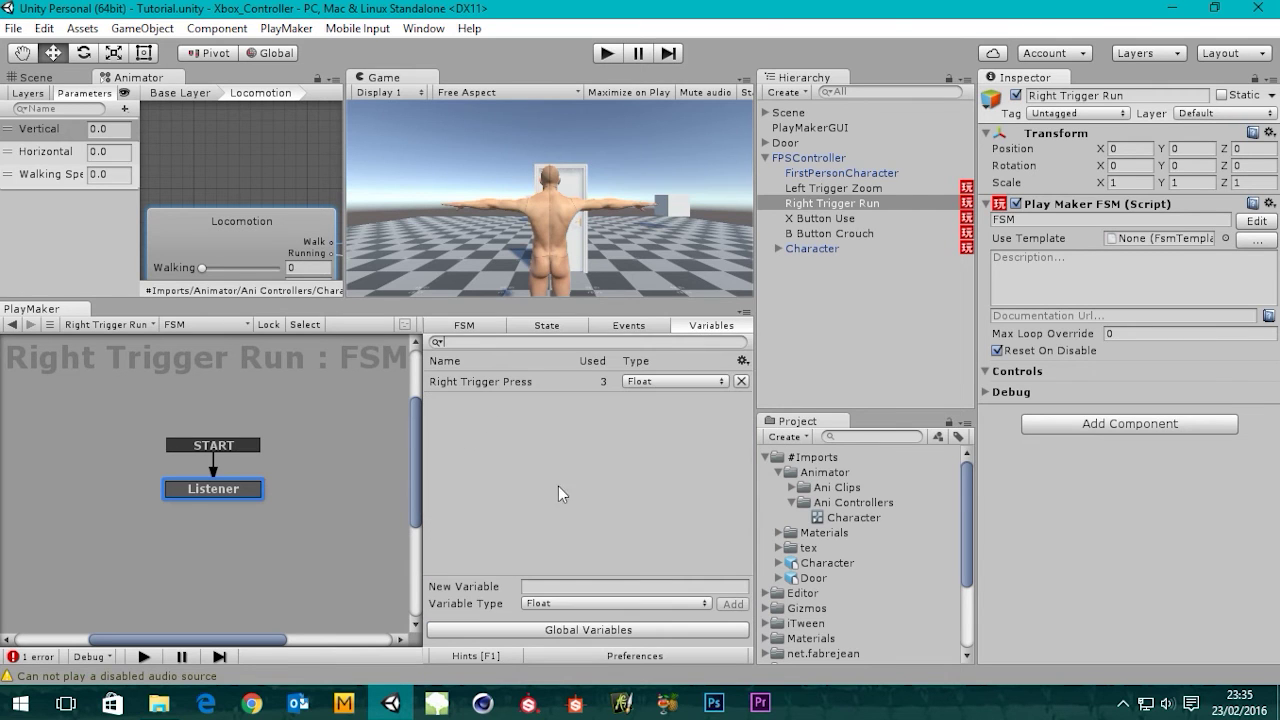
click(589, 629)
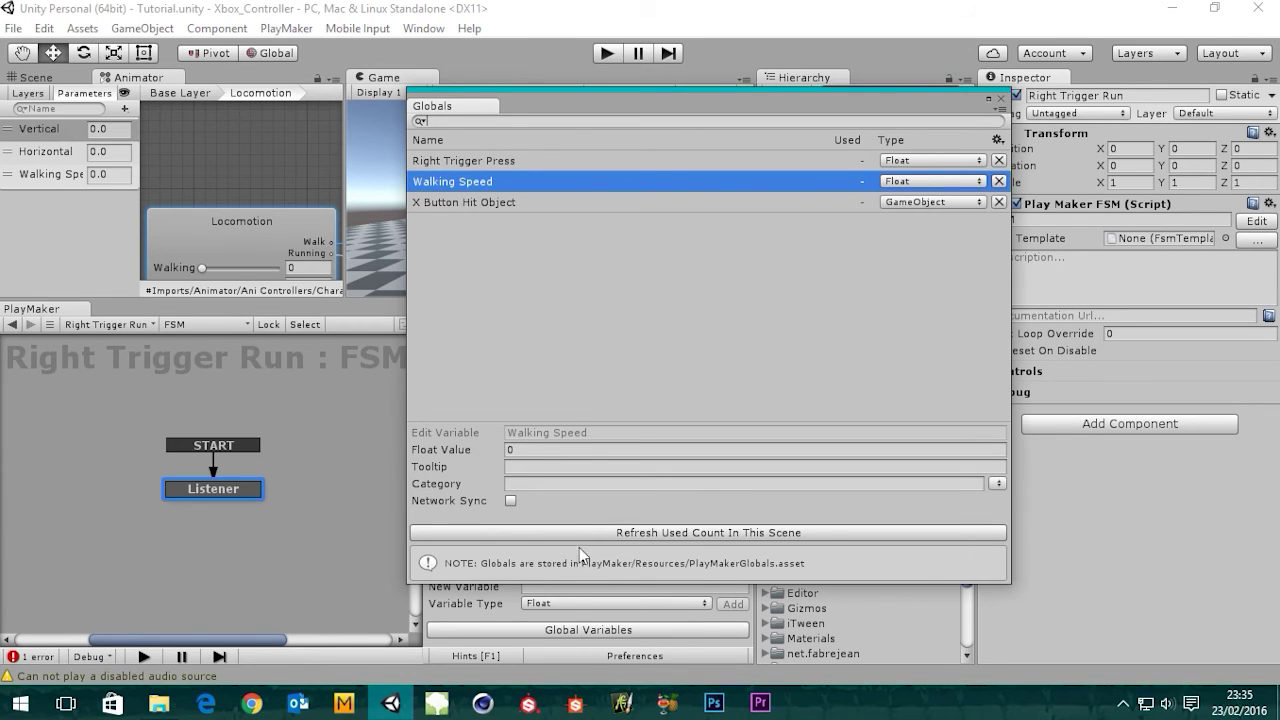
click(624, 534)
click(998, 181)
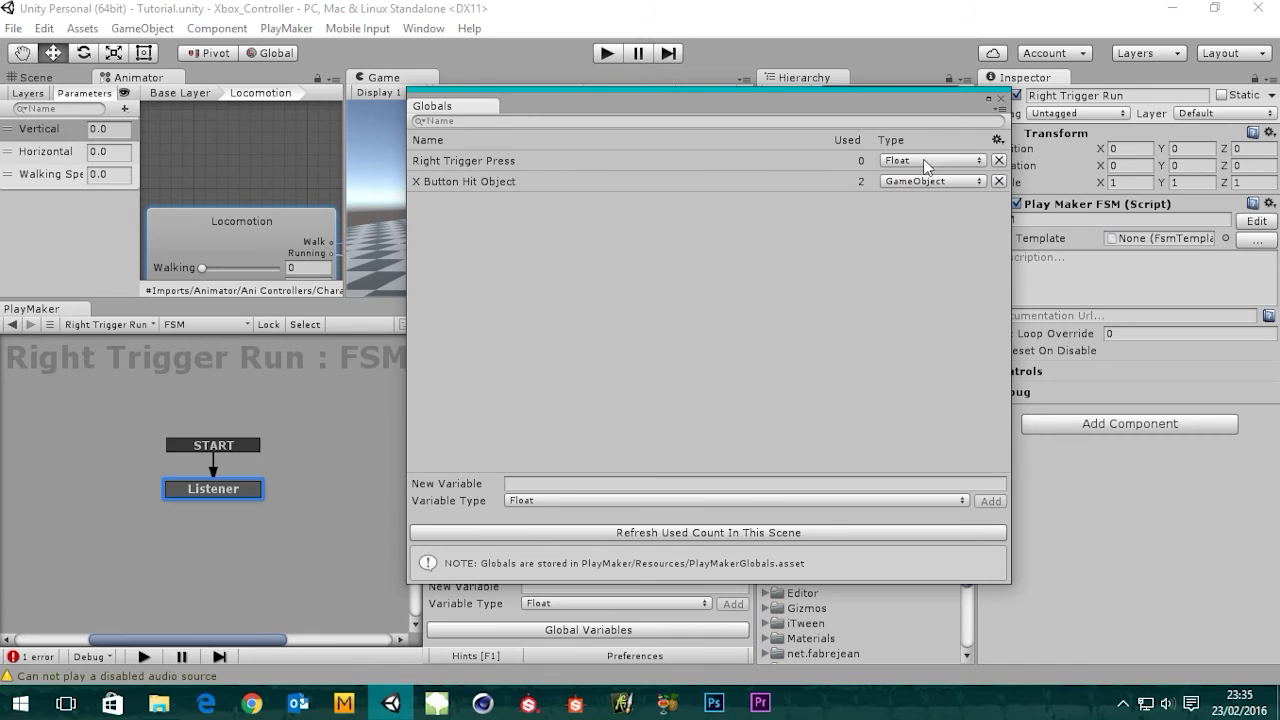
click(998, 160)
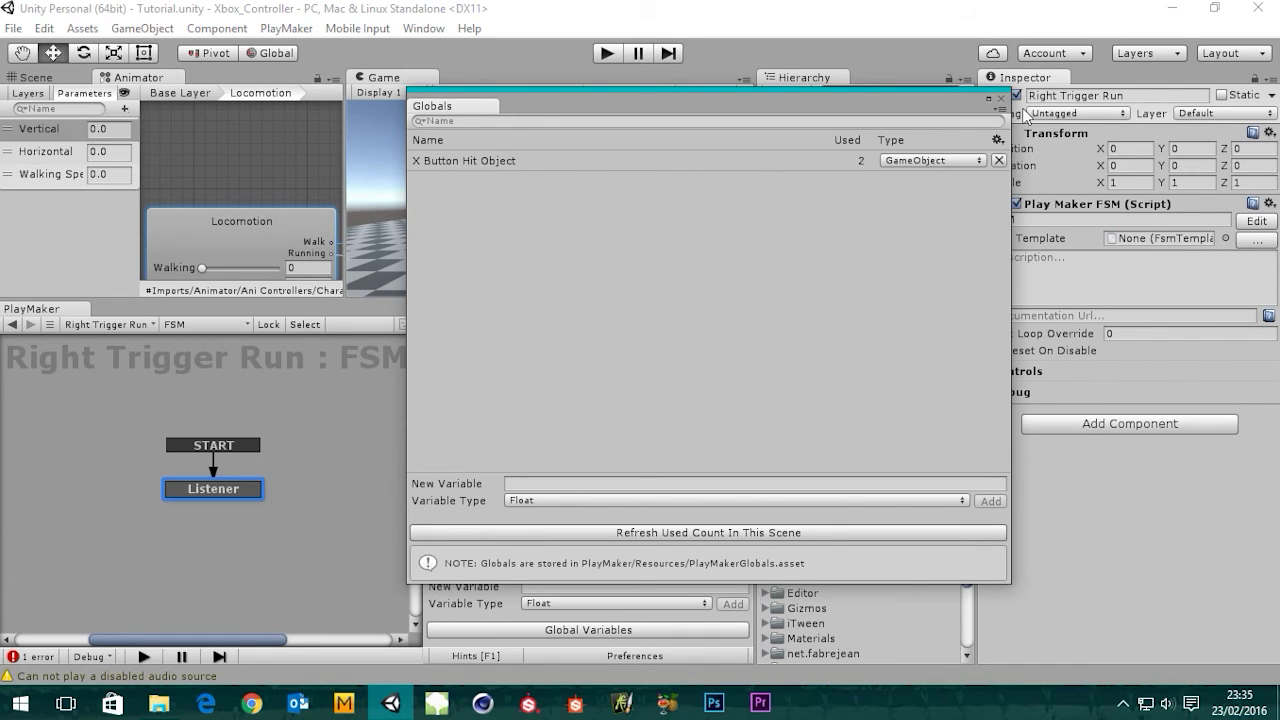
click(1000, 98)
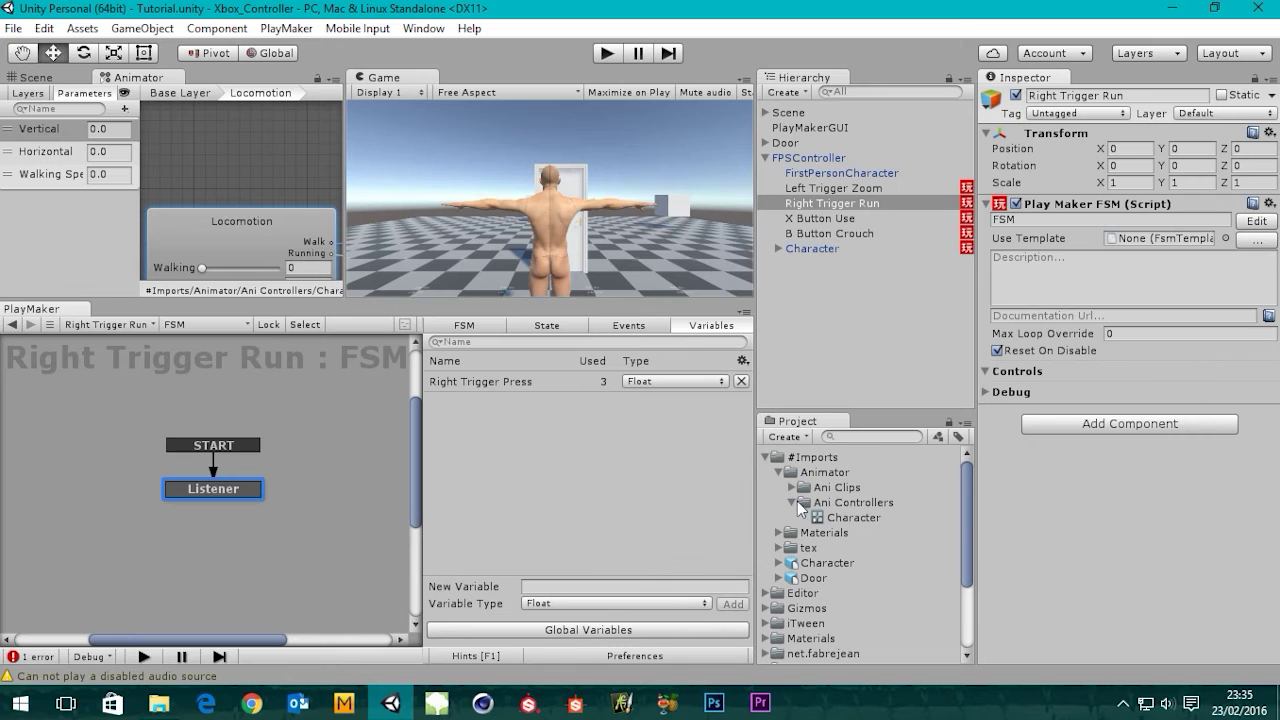
Move Right Trigger Run's Right Trigger Press variable to the global variables, check the globals list, and return to the Listener's actions.
click(548, 326)
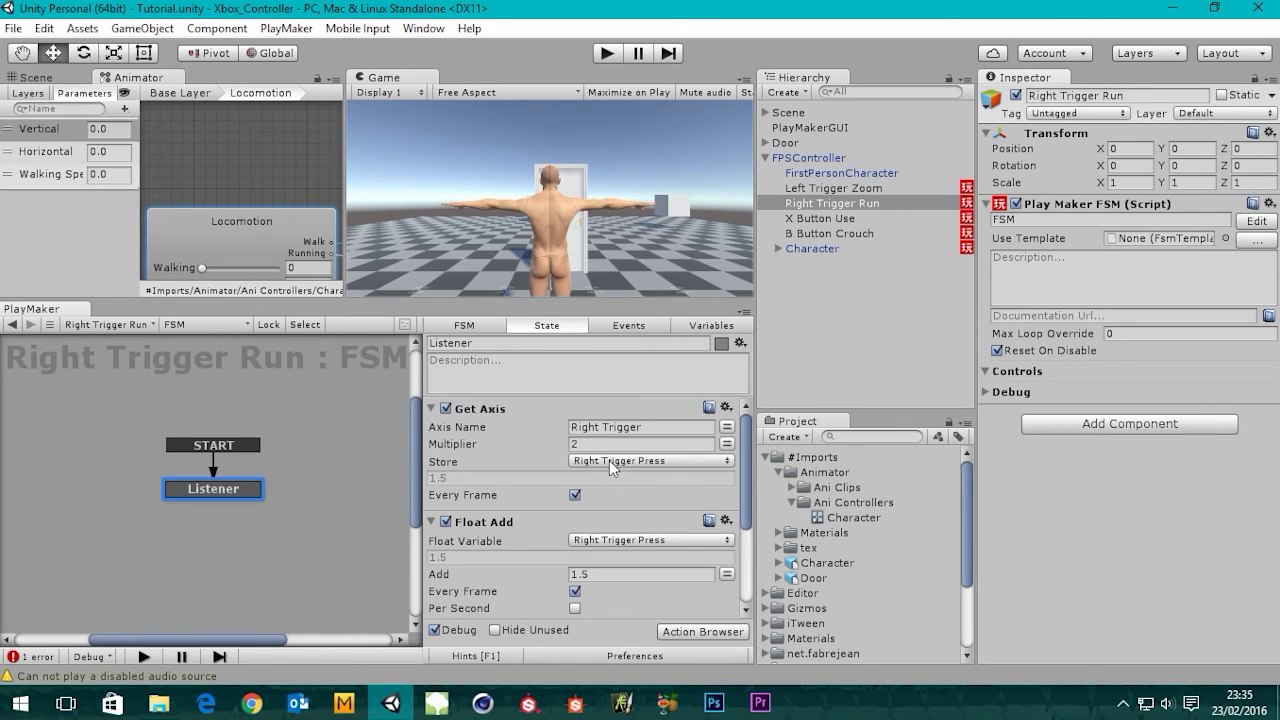
click(711, 325)
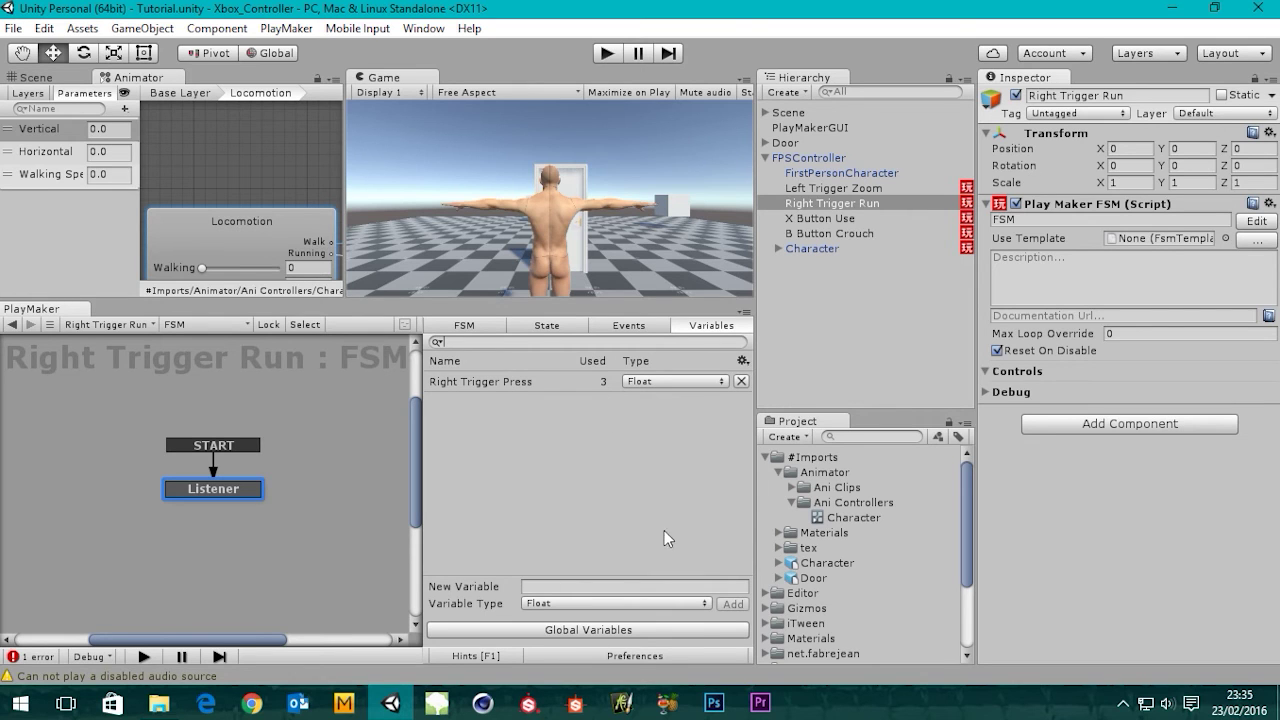
right_click(473, 381)
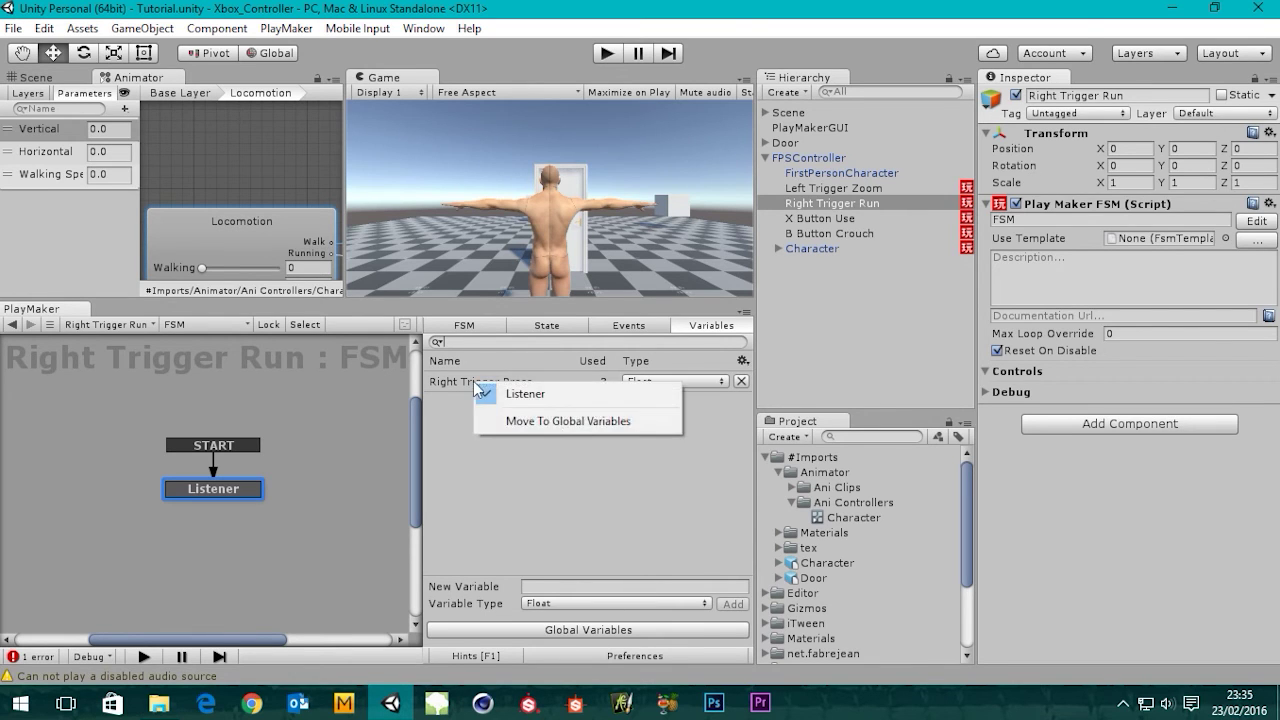
click(555, 423)
click(681, 383)
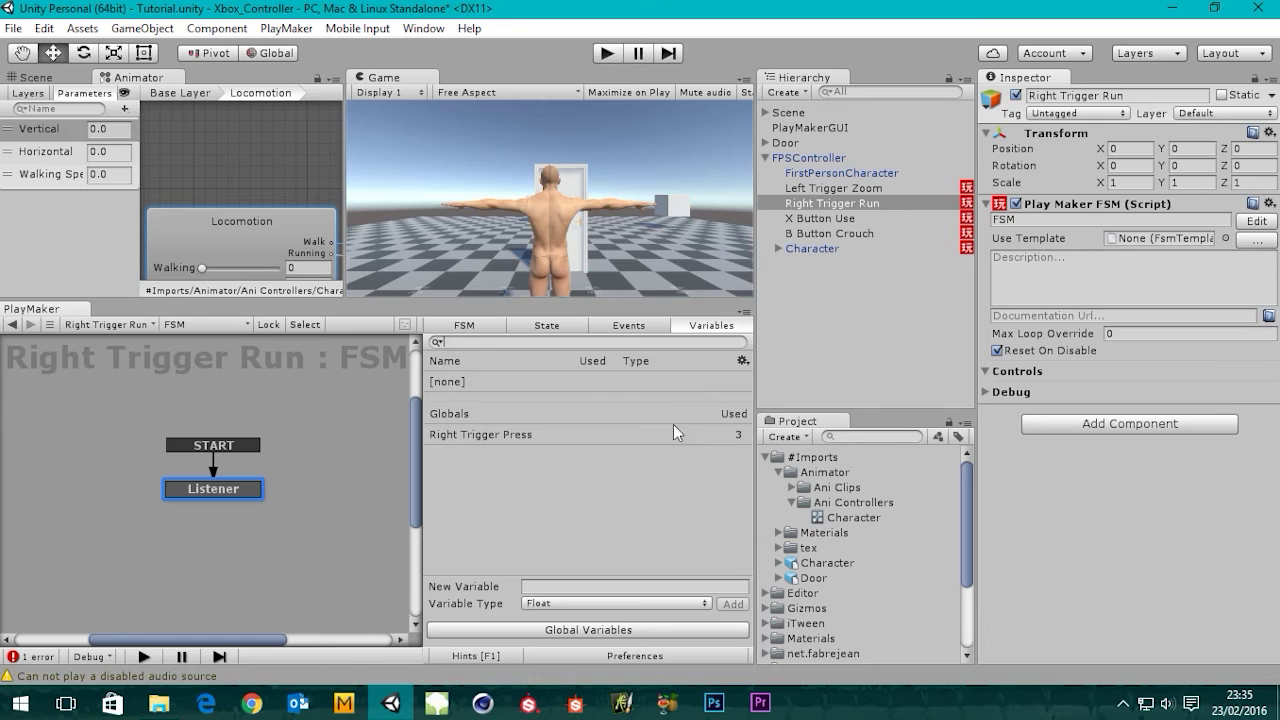
click(570, 630)
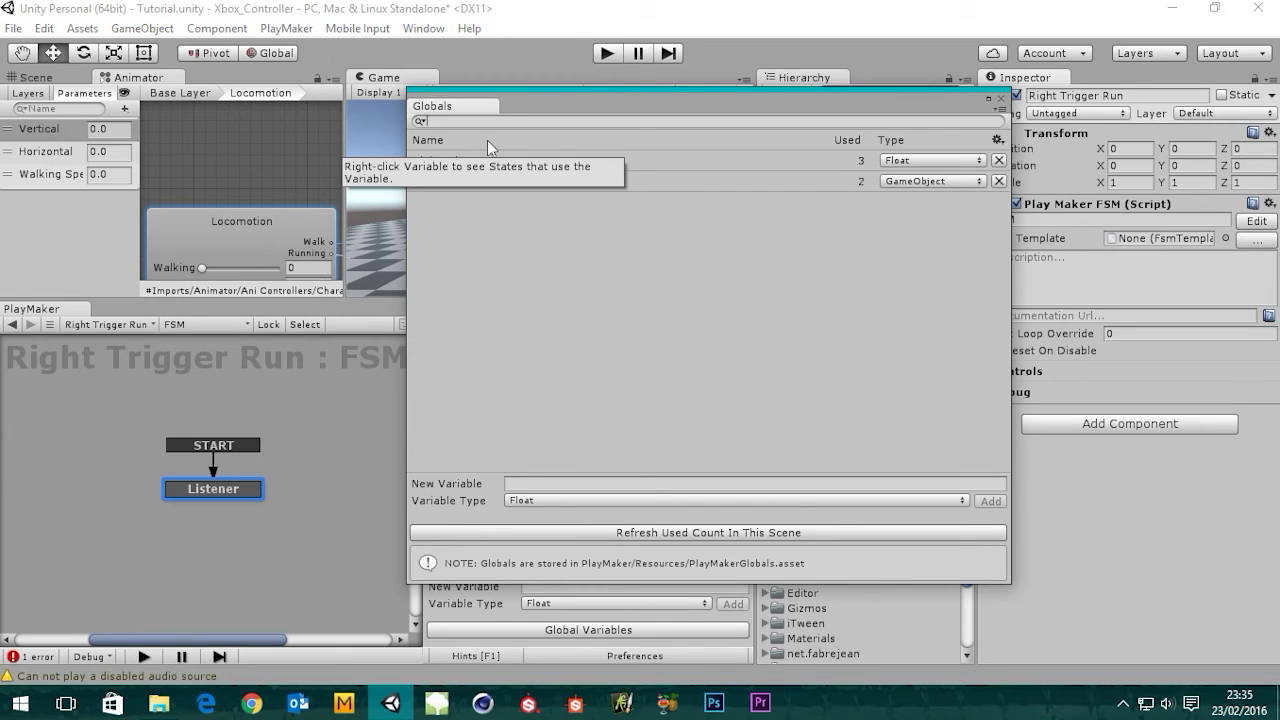
click(1000, 99)
click(550, 325)
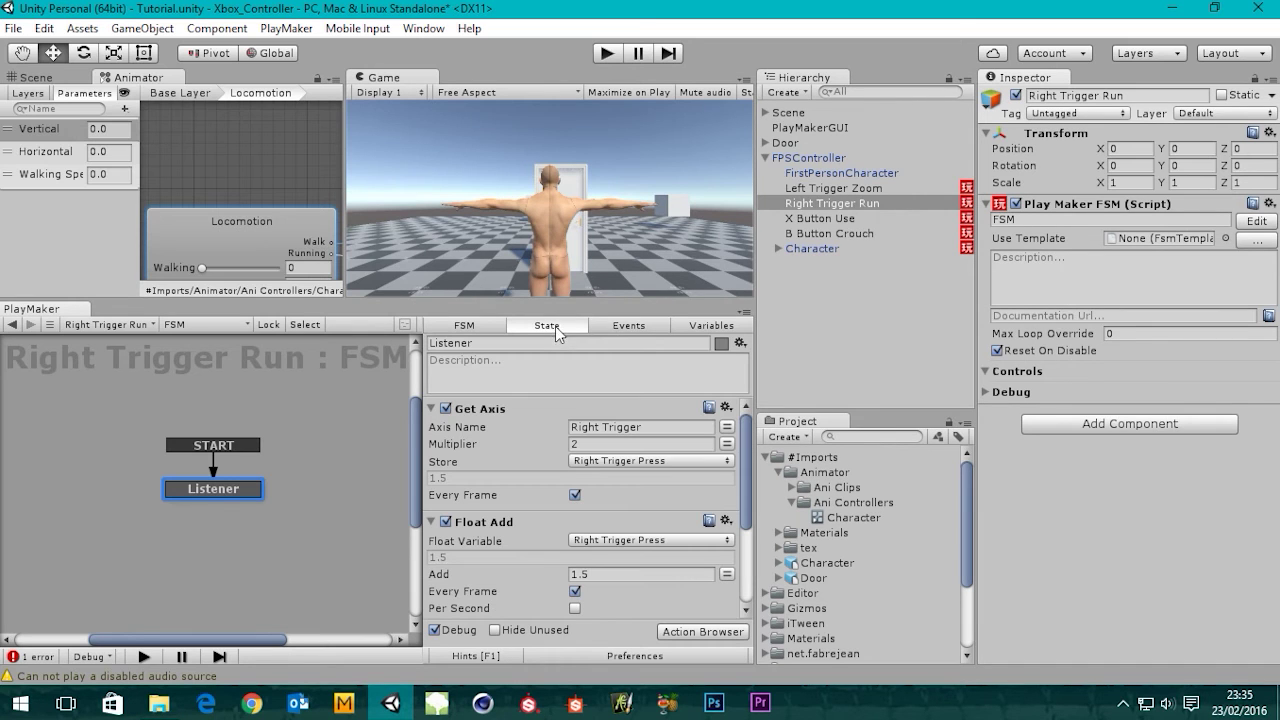
Copy the Float Add action from Right Trigger Run's Listener state and remove it from that state.
click(805, 248)
middle_drag(312, 475, 316, 444)
mouse_move(745, 468)
mouse_down()
mouse_move(745, 540)
mouse_move(745, 468)
mouse_up()
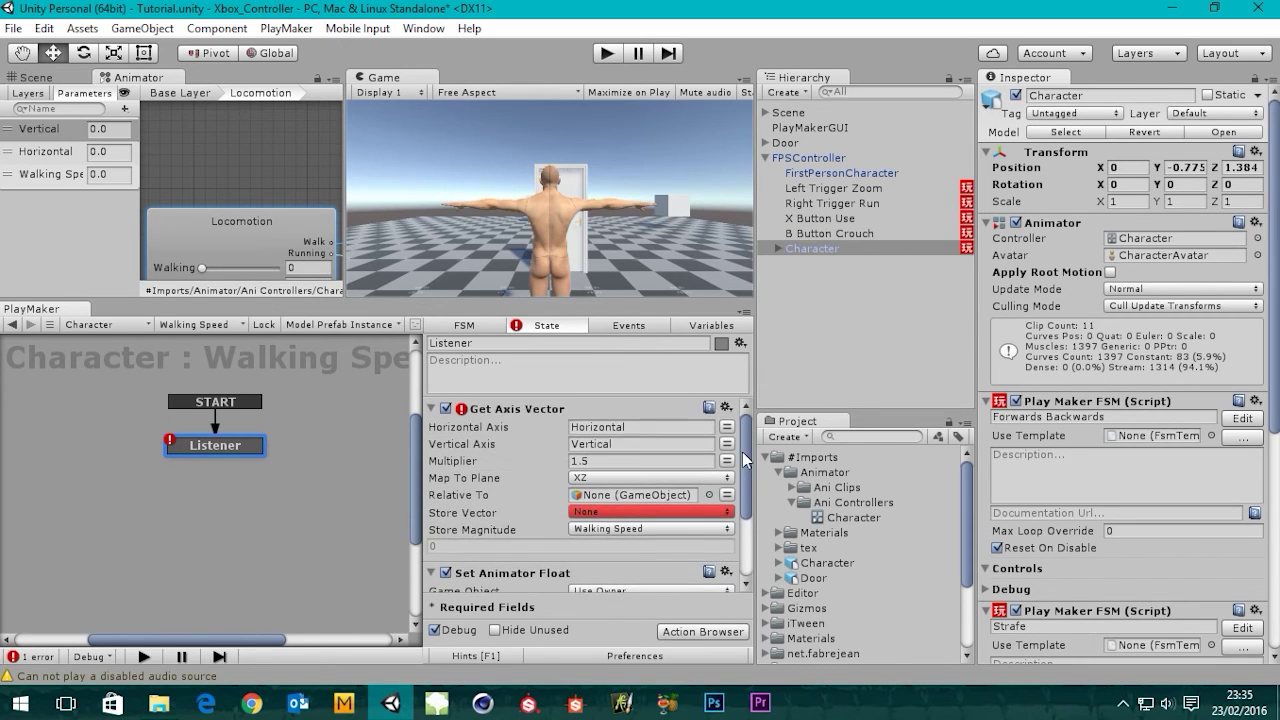
click(820, 203)
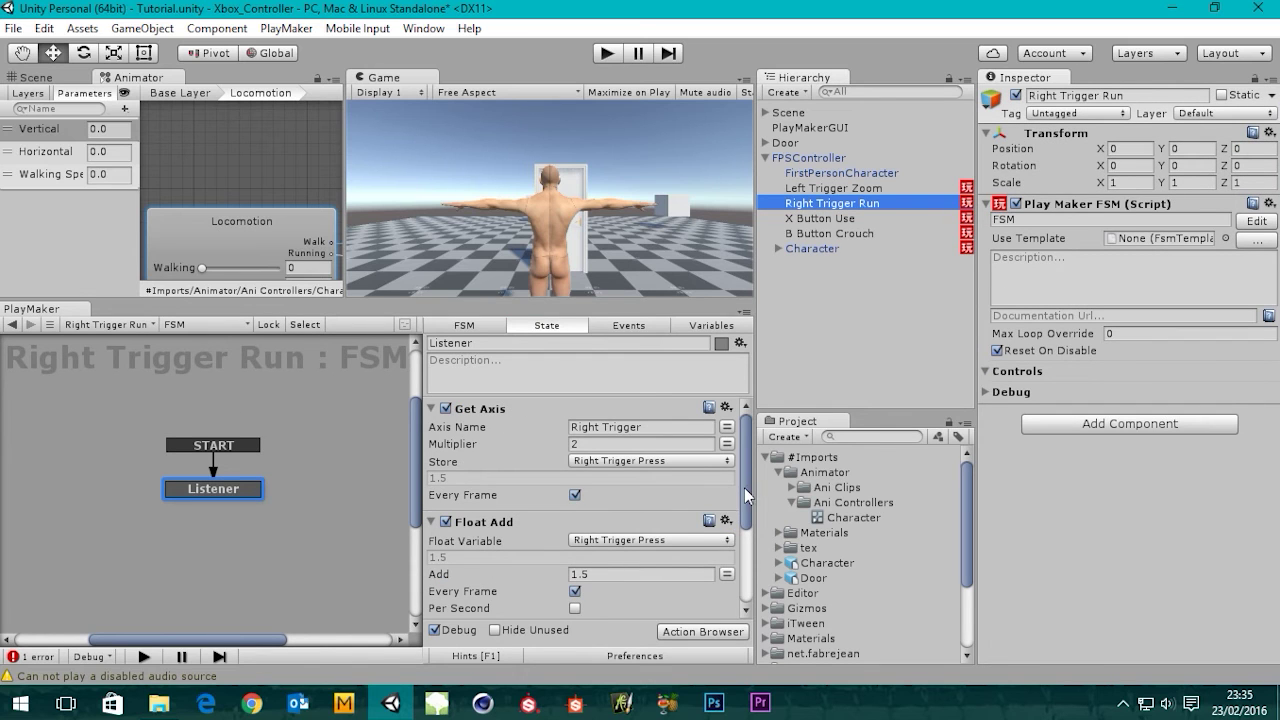
drag(744, 487, 744, 522)
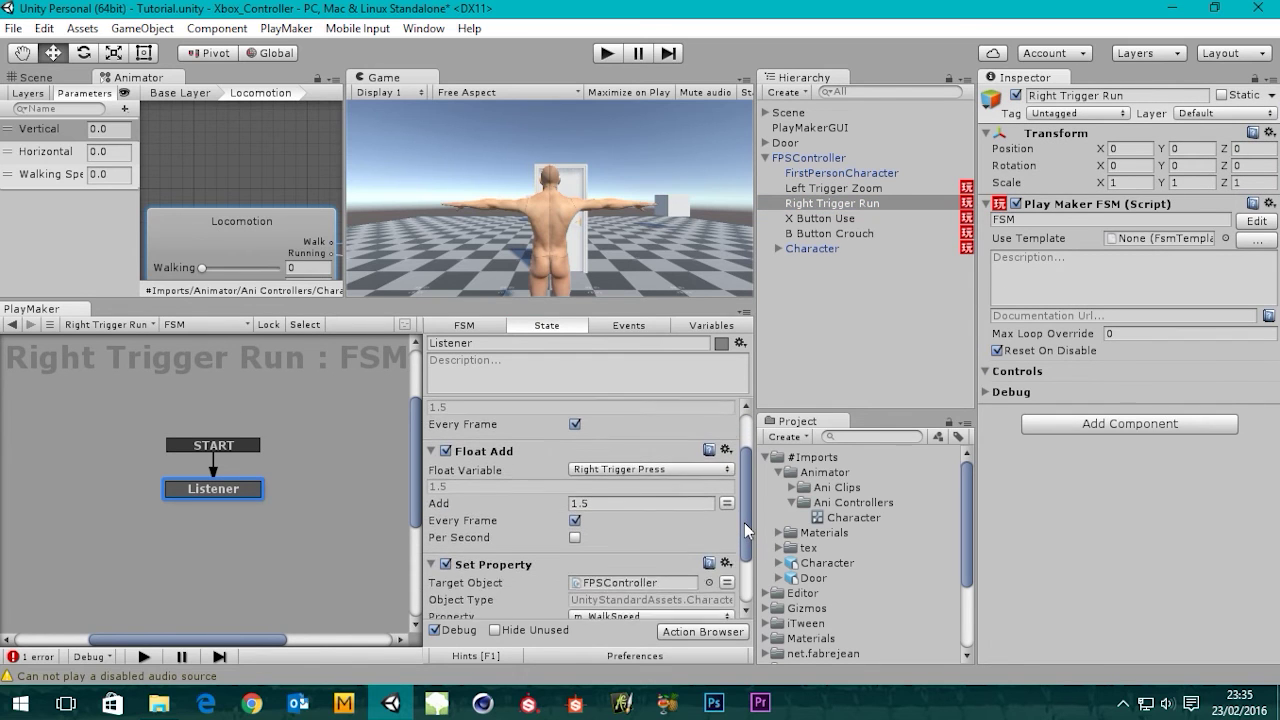
right_click(491, 449)
click(613, 252)
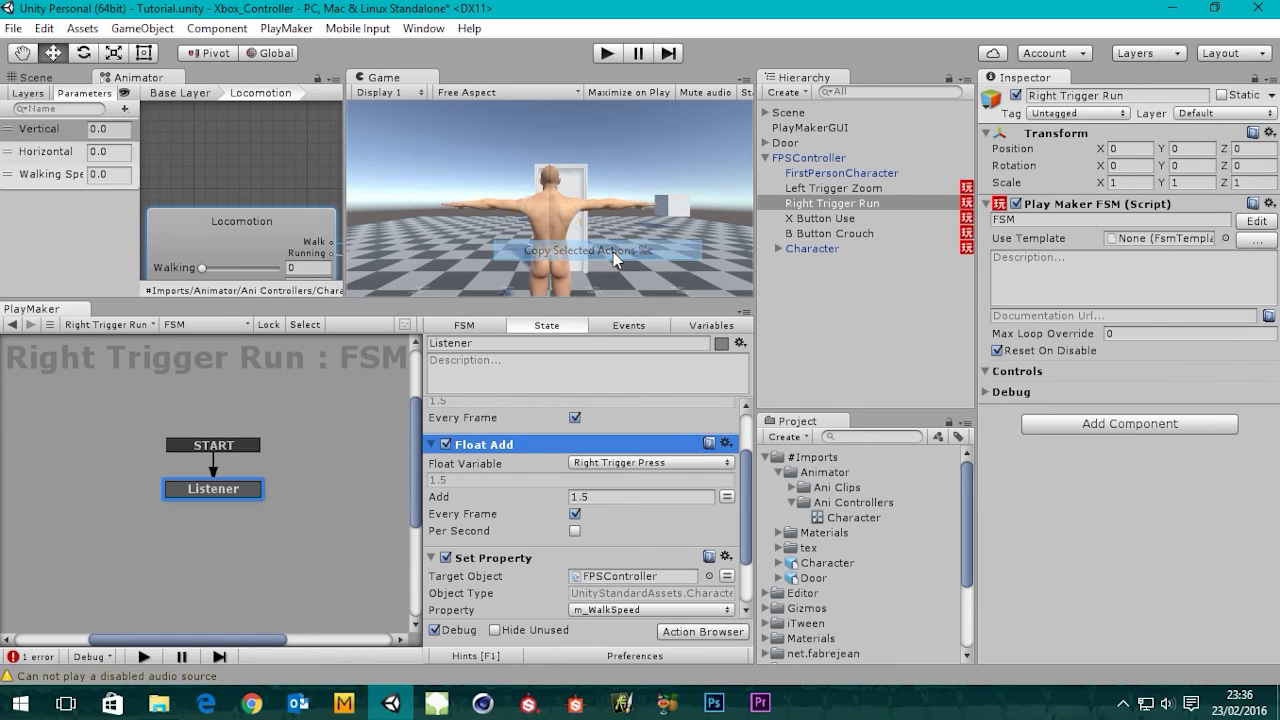
right_click(509, 441)
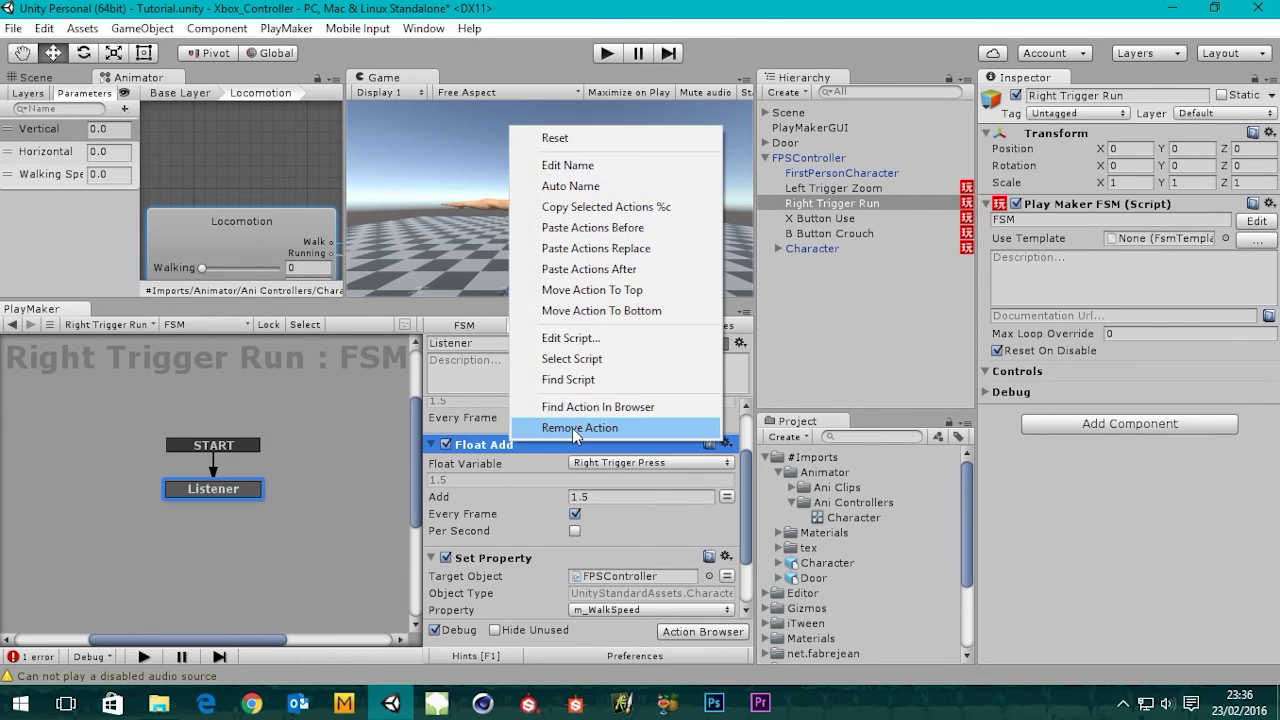
click(556, 428)
Paste the Float Add action into Character's Walking Speed Listener state and place it between Get Axis Vector and Set Animator Float.
click(808, 248)
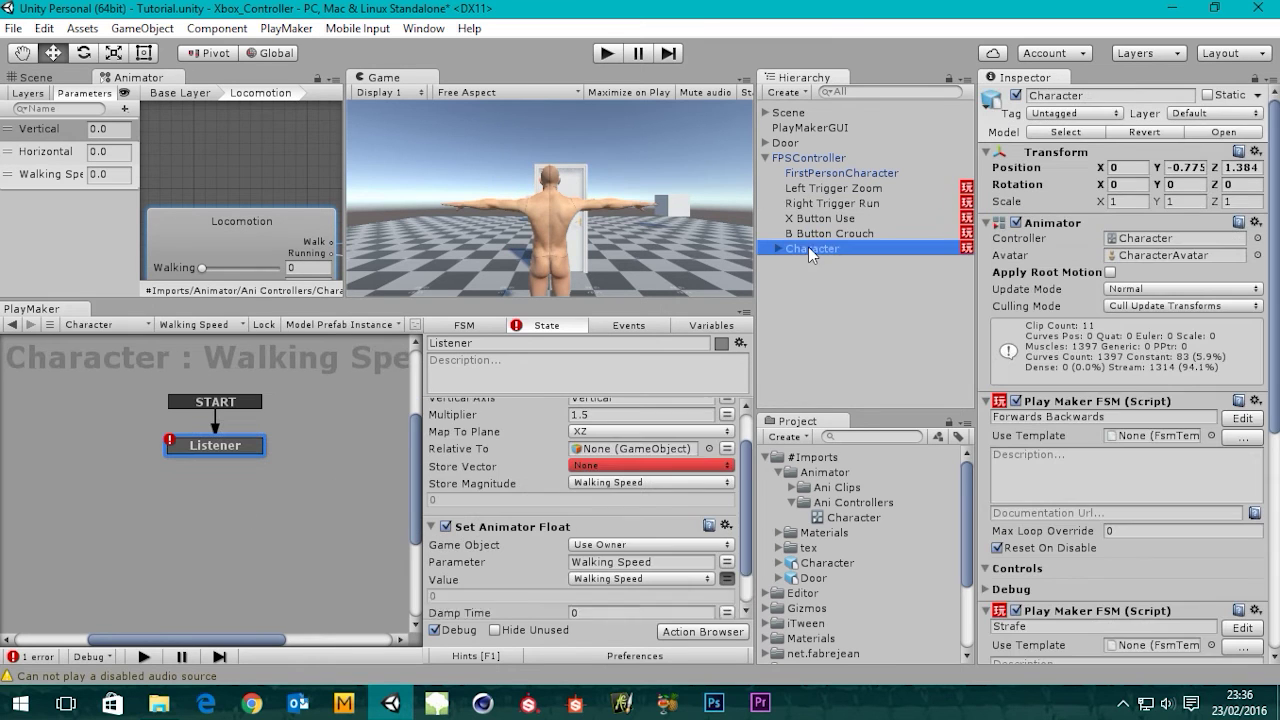
drag(747, 482, 736, 567)
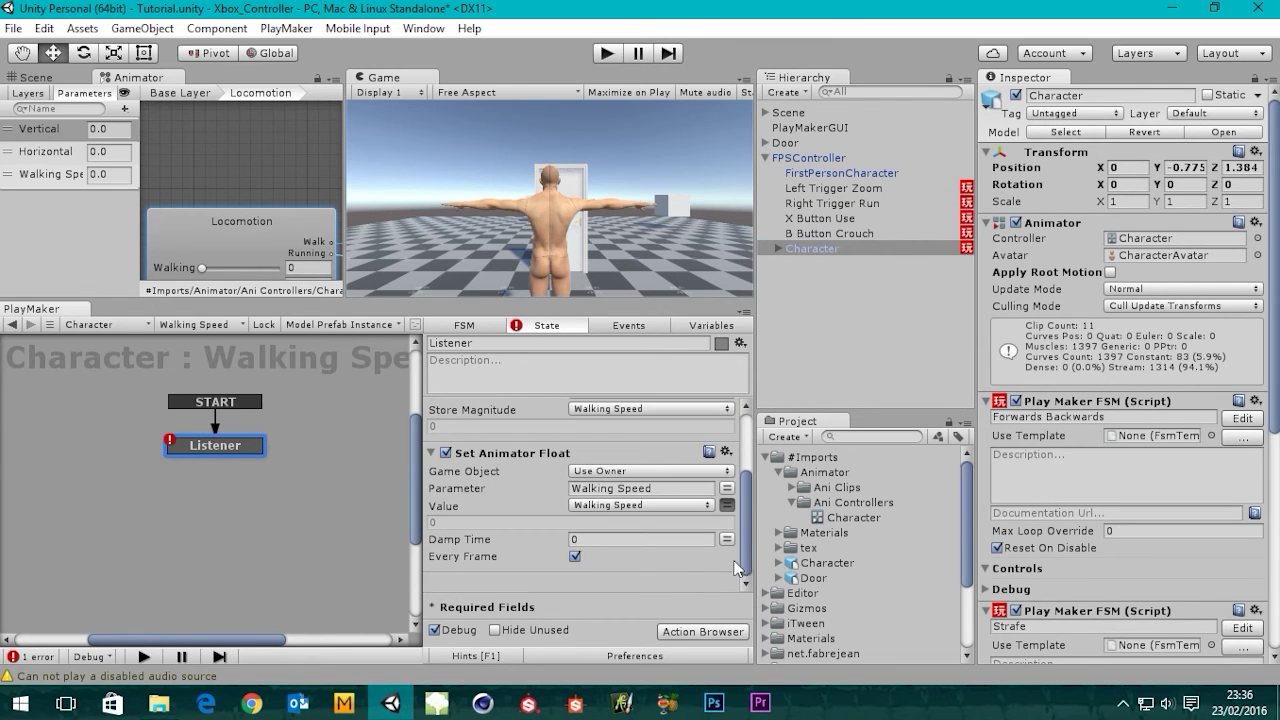
right_click(588, 580)
click(661, 487)
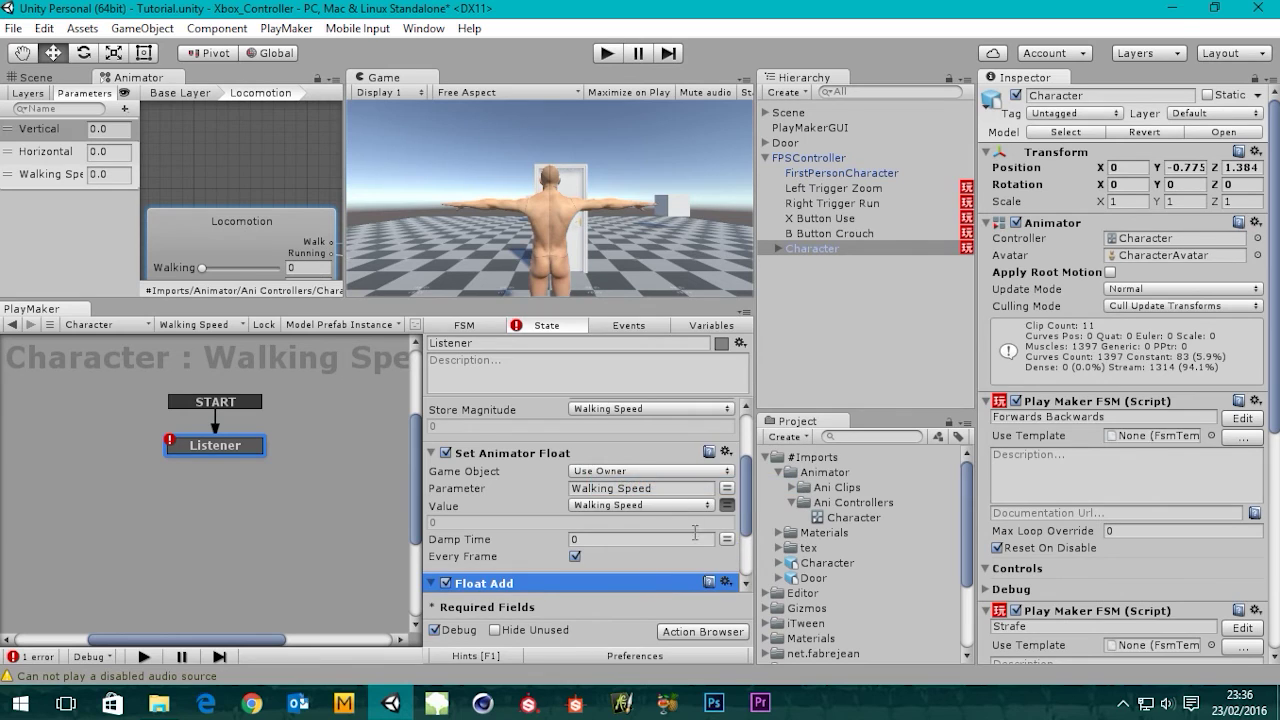
drag(746, 522, 736, 580)
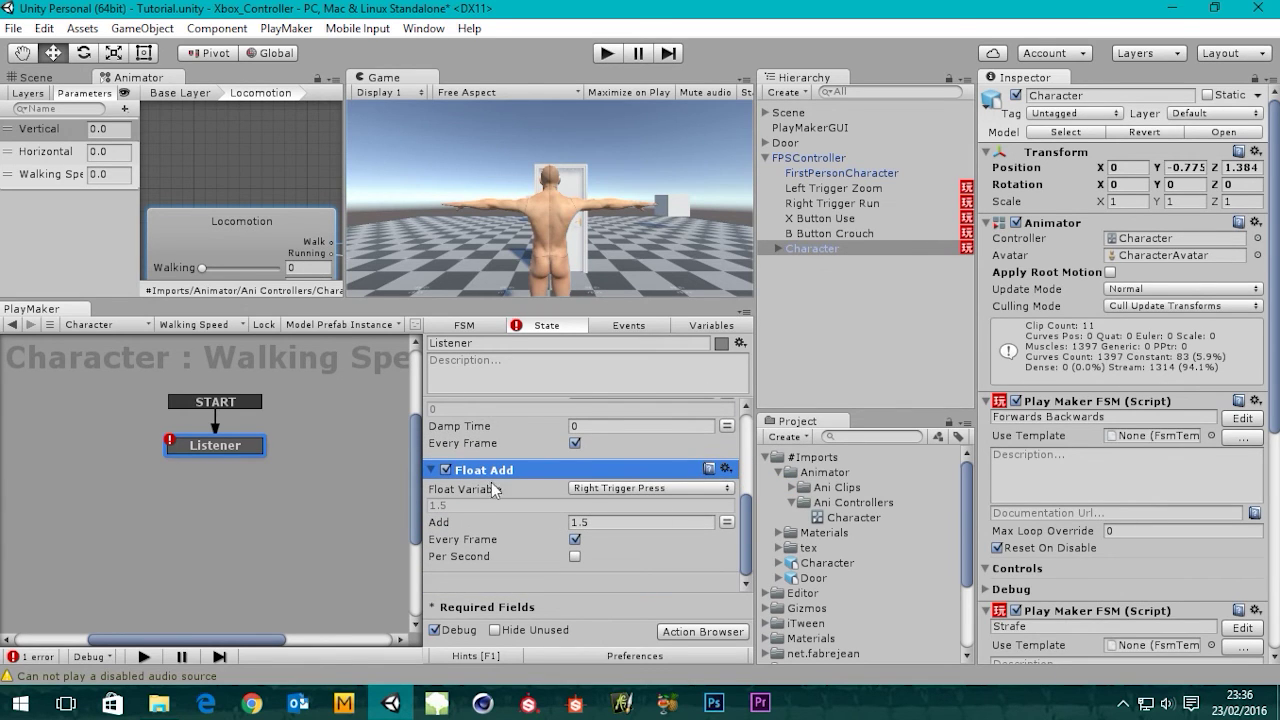
drag(484, 470, 496, 540)
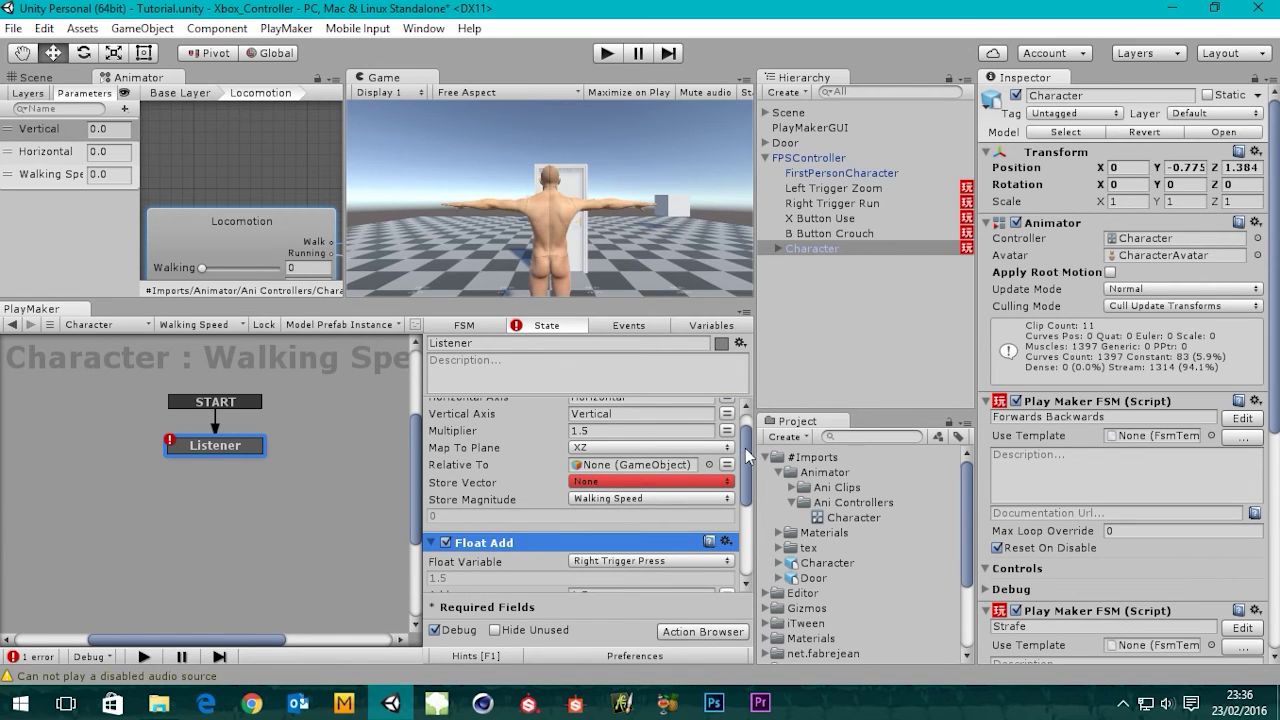
Set the Float Variable of the Float Add action in Character's Listener state to Walking Speed.
drag(745, 452, 734, 492)
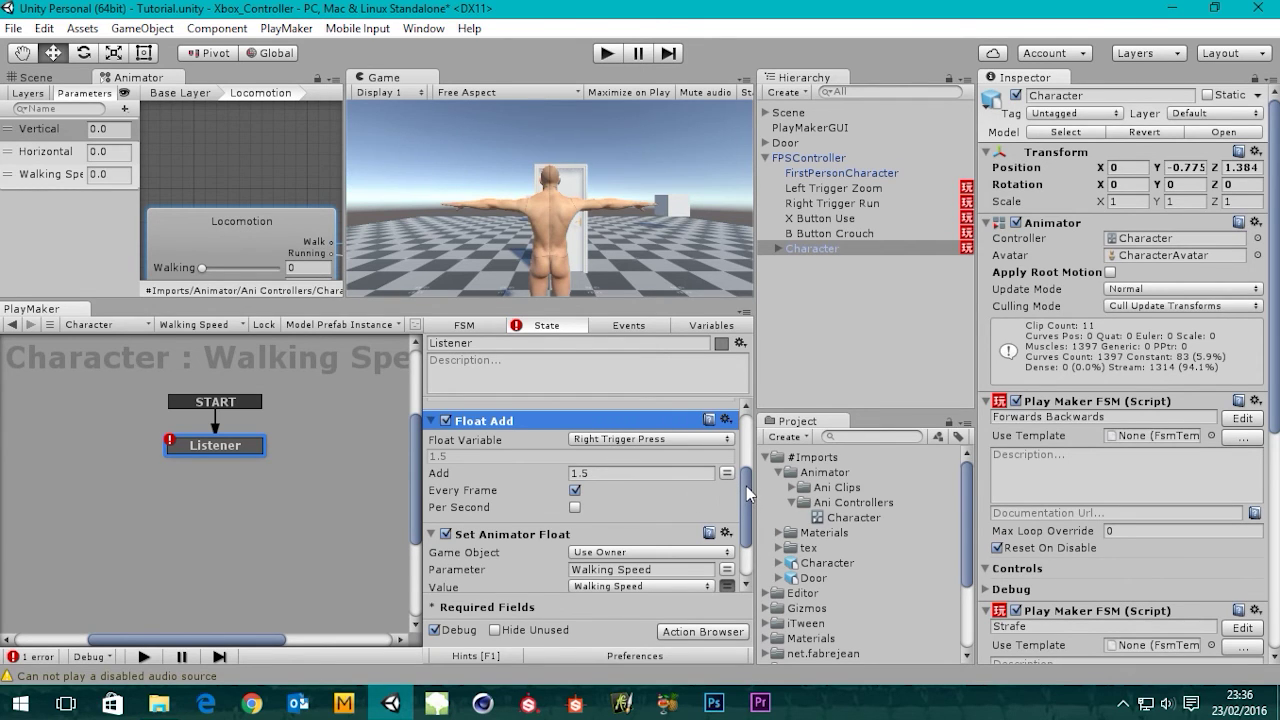
scroll(745, 484, up, 1)
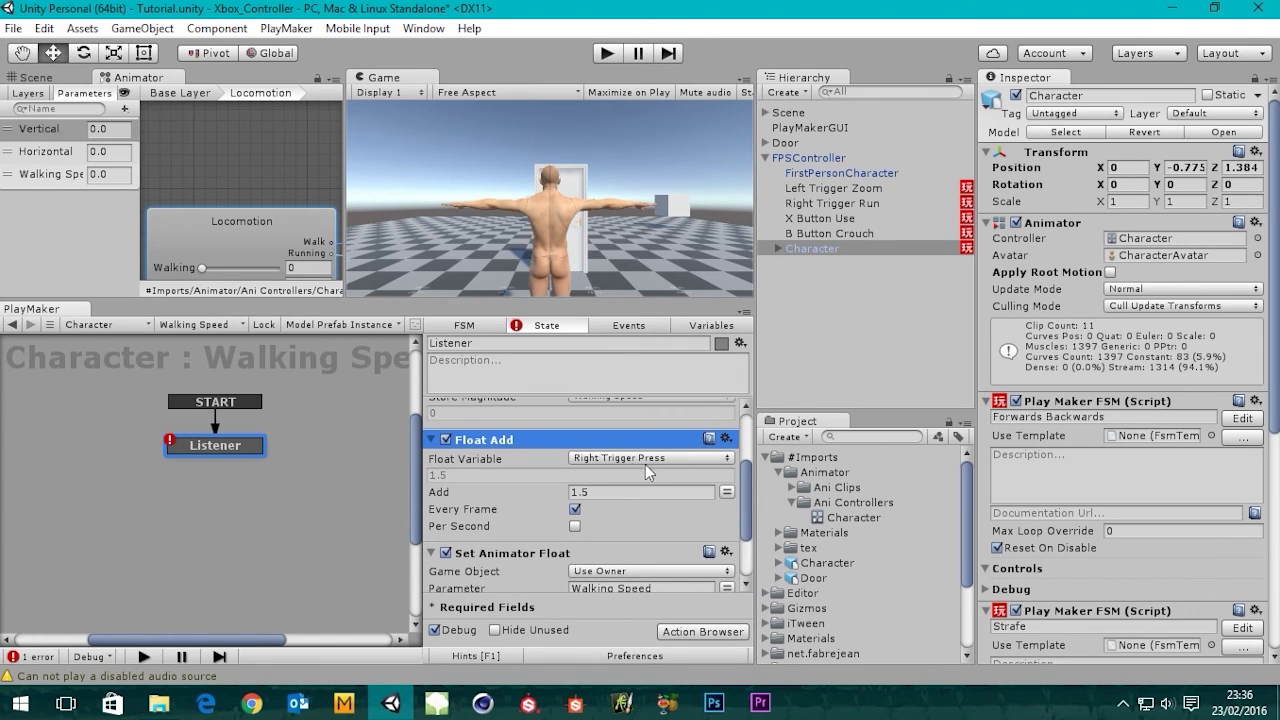
click(620, 458)
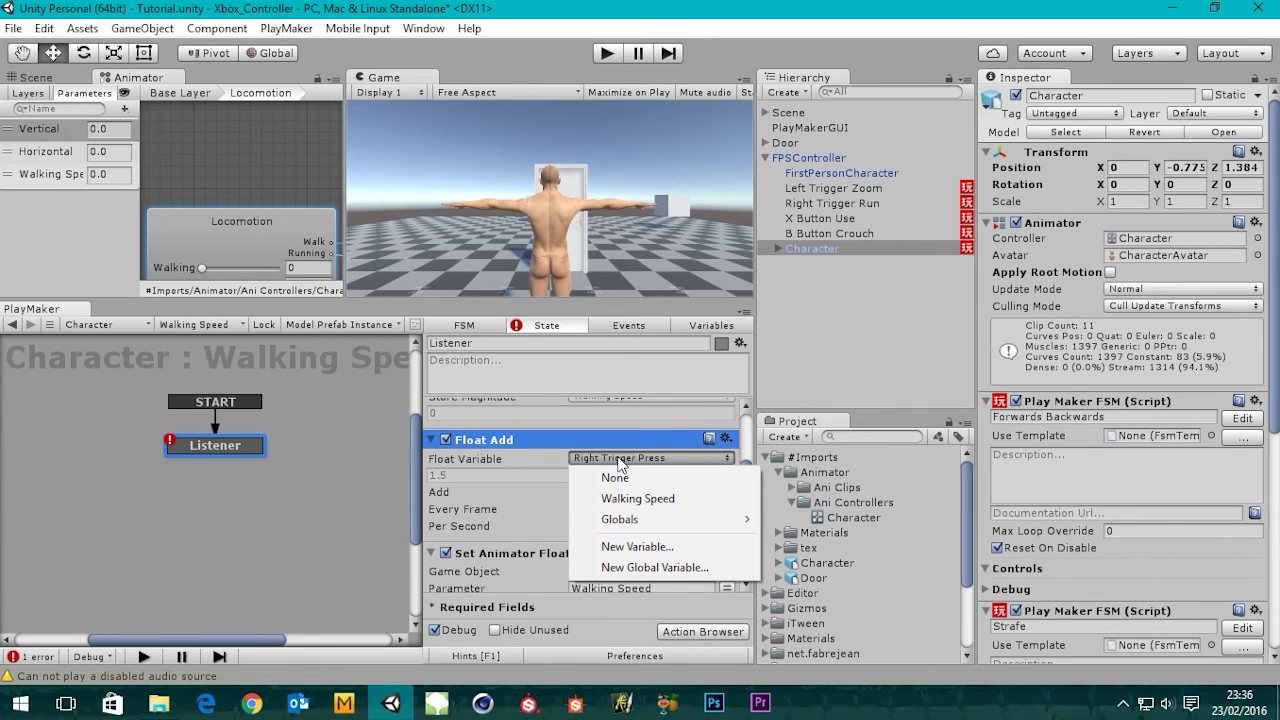
click(455, 5)
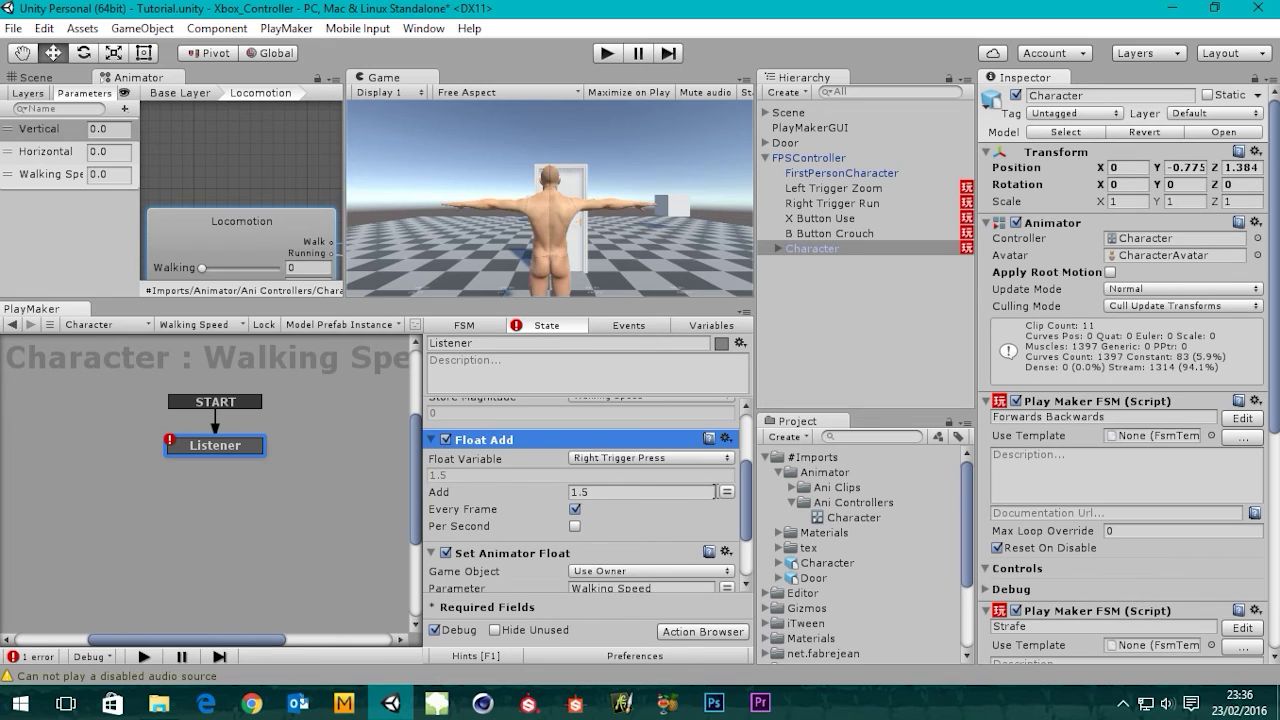
click(636, 462)
click(649, 499)
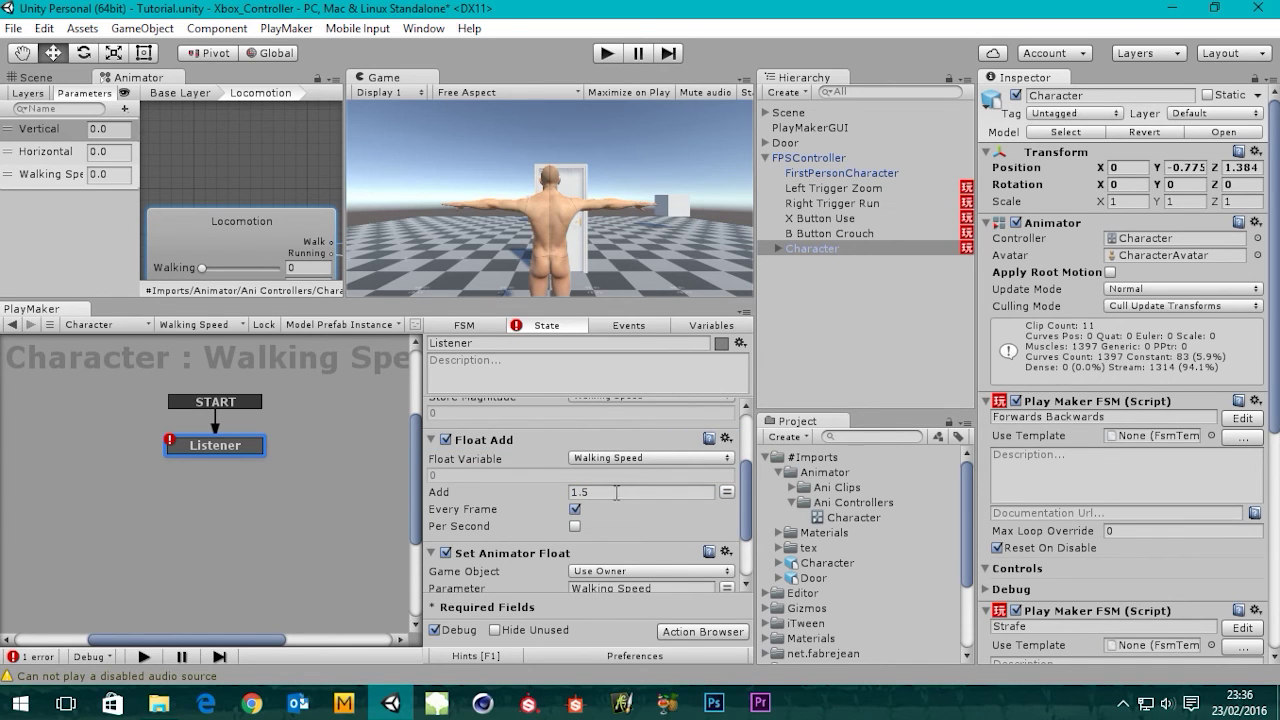
Make the Float Add action's Add value use a variable and assign the global Right Trigger Press.
click(727, 493)
click(626, 492)
mouse_move(693, 557)
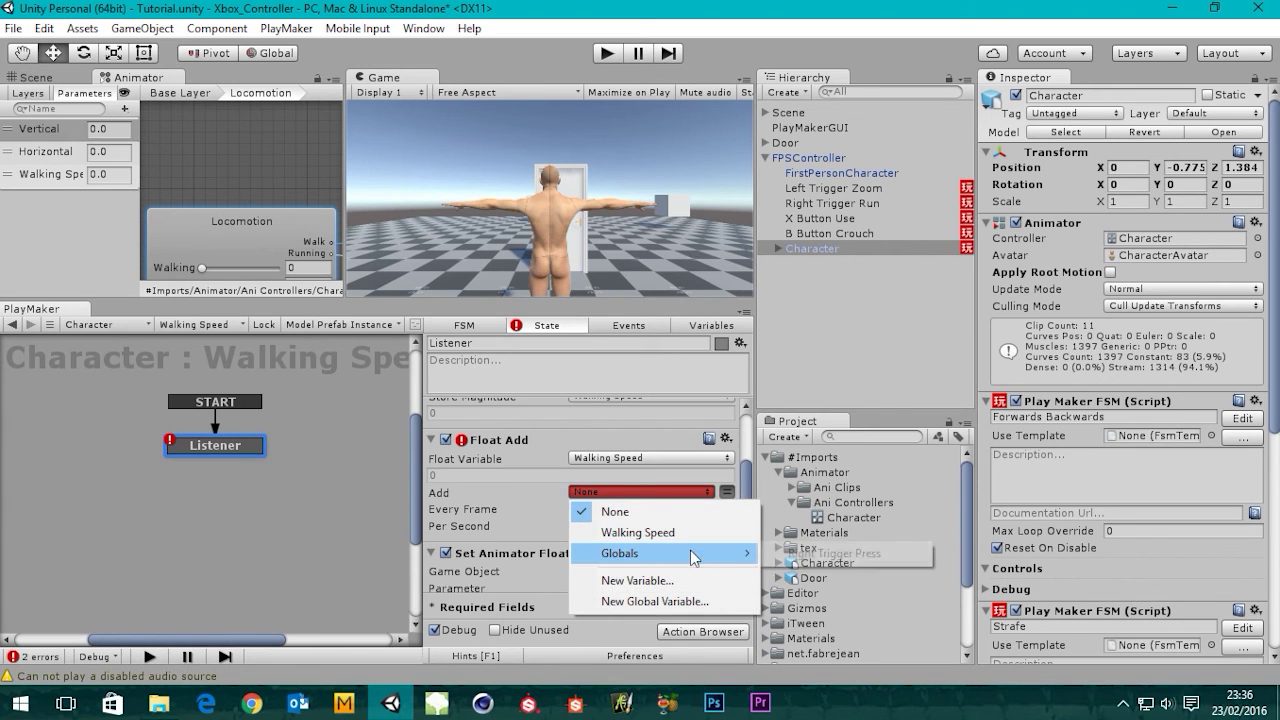
click(835, 553)
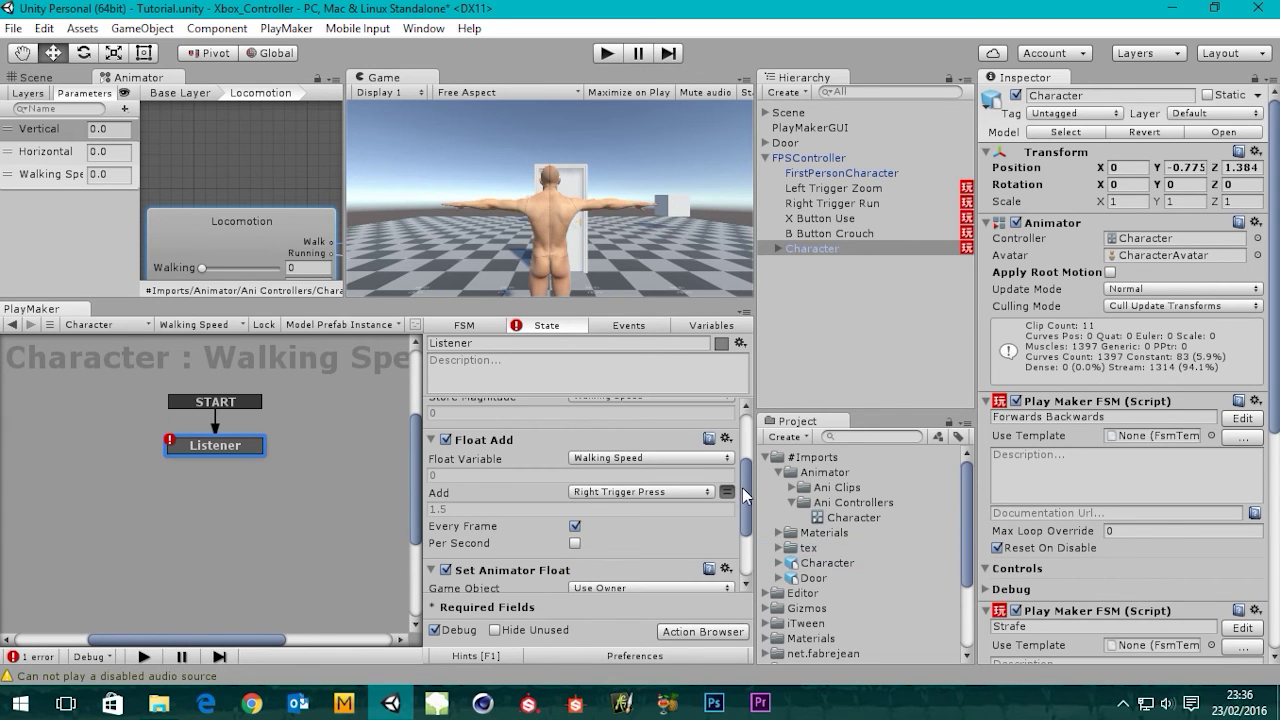
Play-test the scene by walking and running the character in several directions while watching the Walking Speed value, and stop play mode.
mouse_move(742, 489)
mouse_down()
mouse_move(746, 511)
mouse_move(748, 481)
mouse_up()
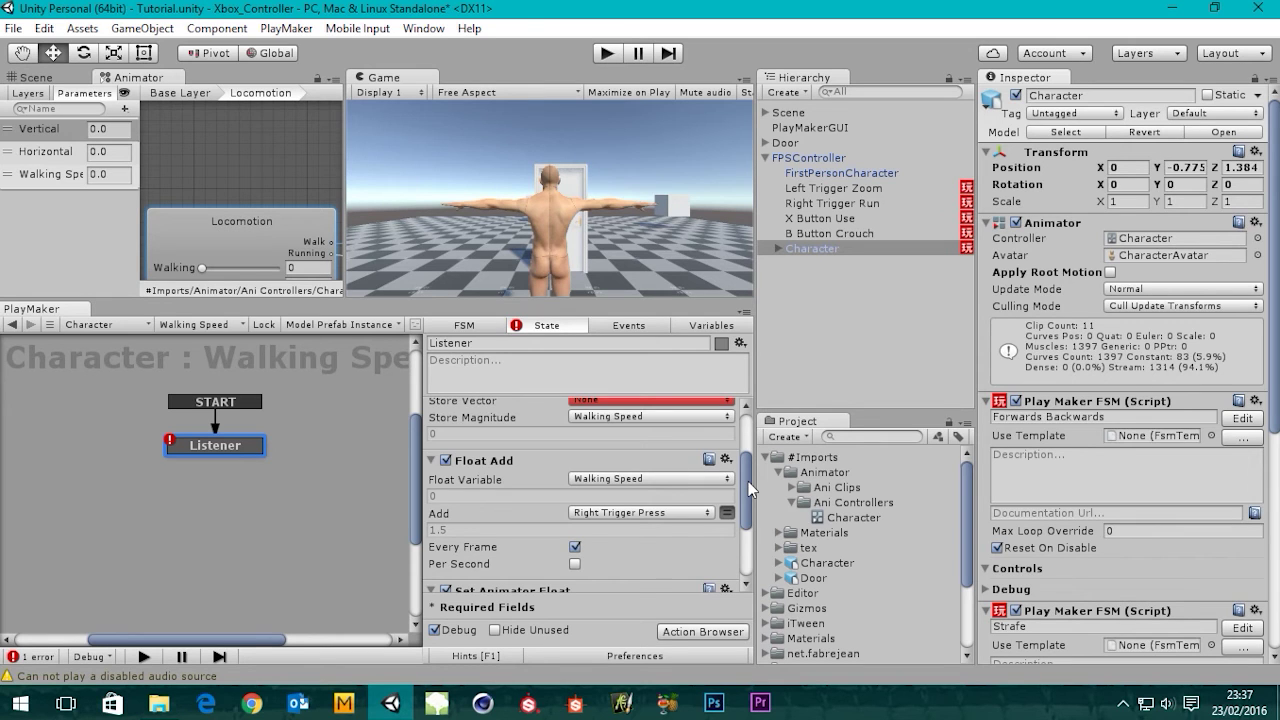
drag(748, 481, 743, 427)
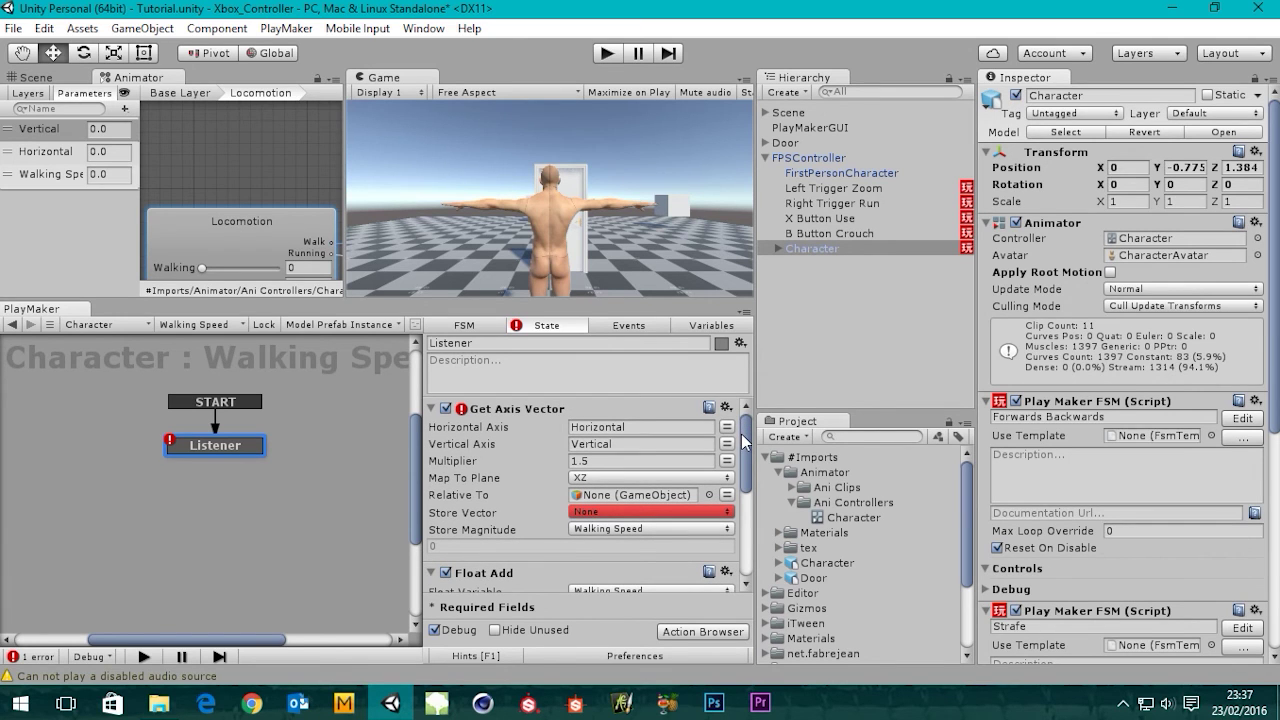
drag(747, 462, 755, 552)
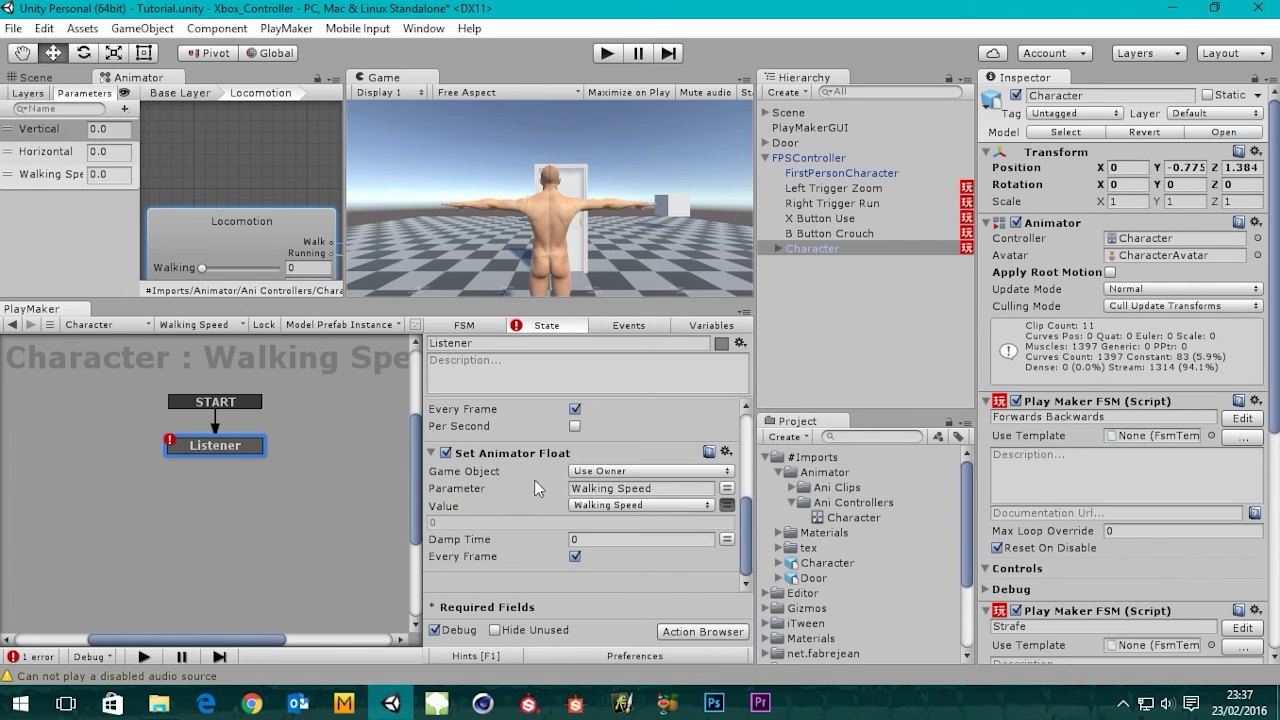
click(606, 54)
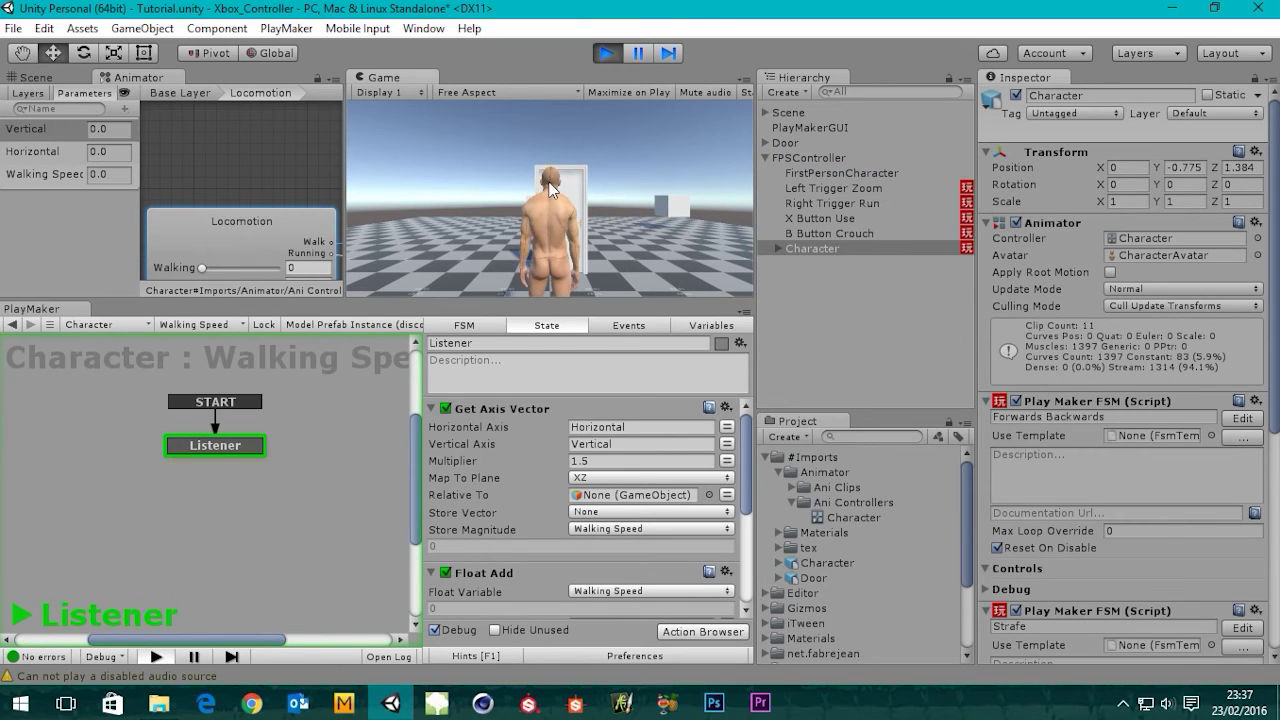
key(a)
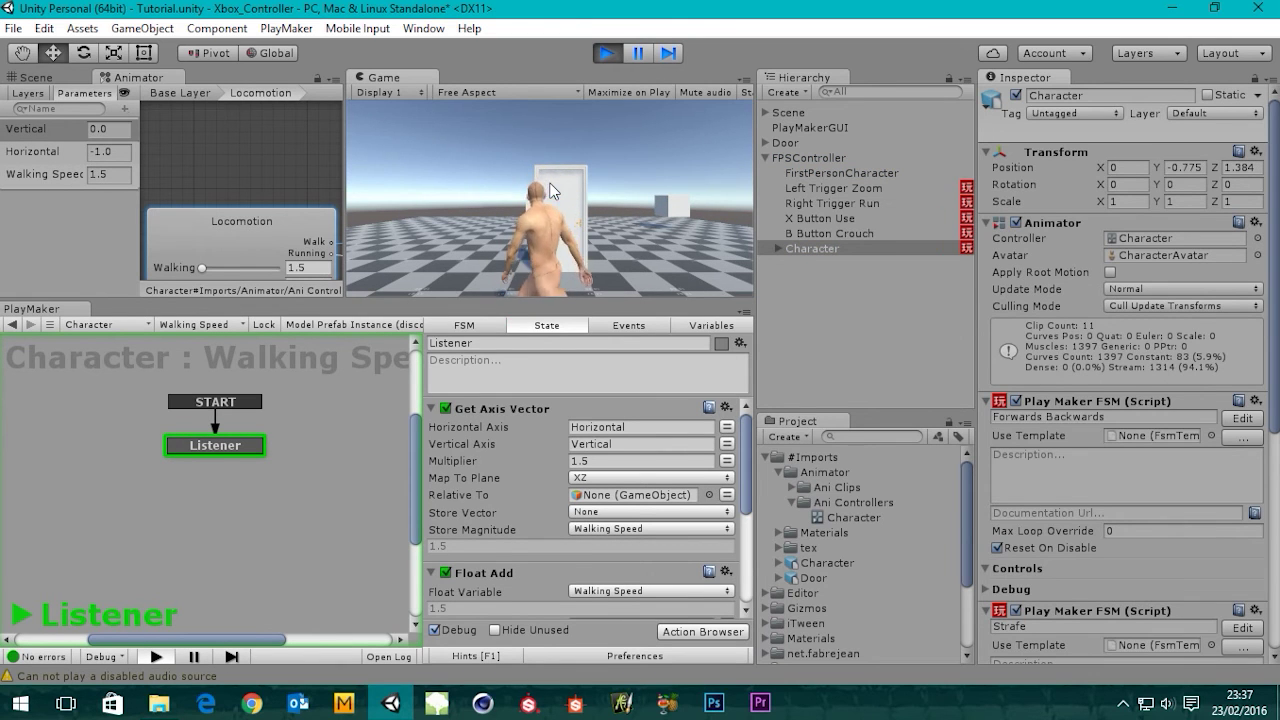
key(d)
key(w)
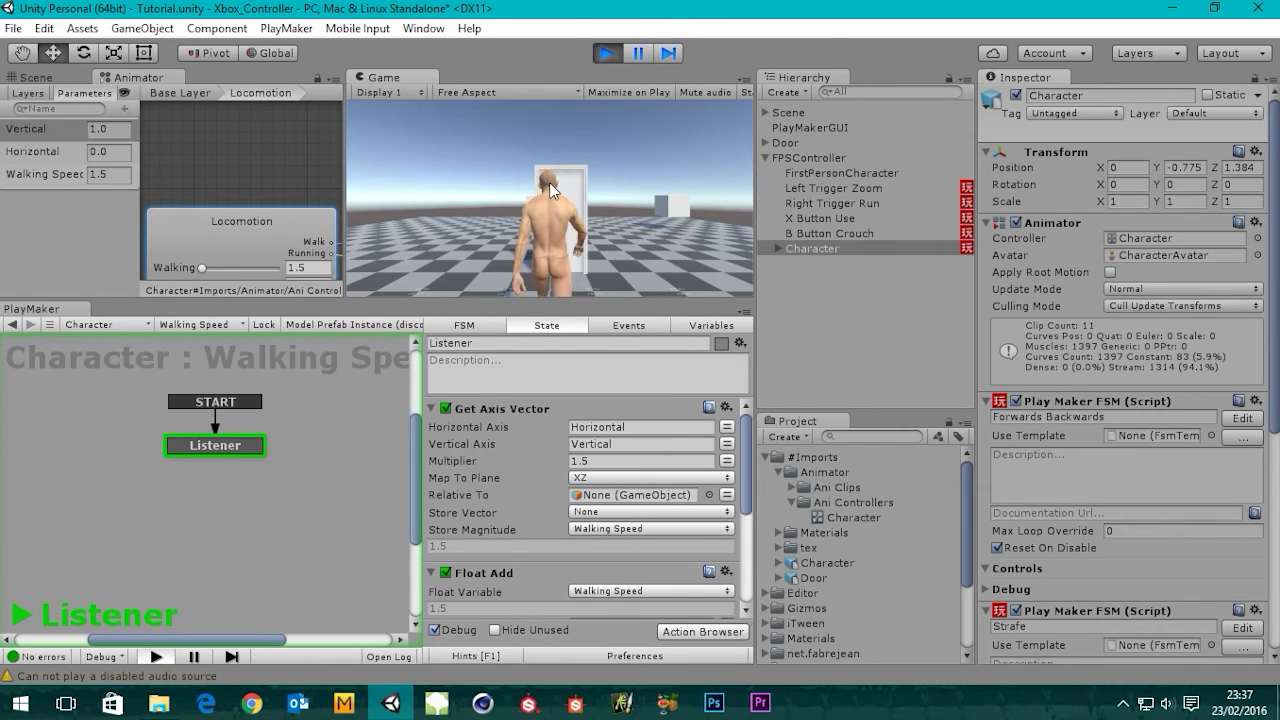
key(Left)
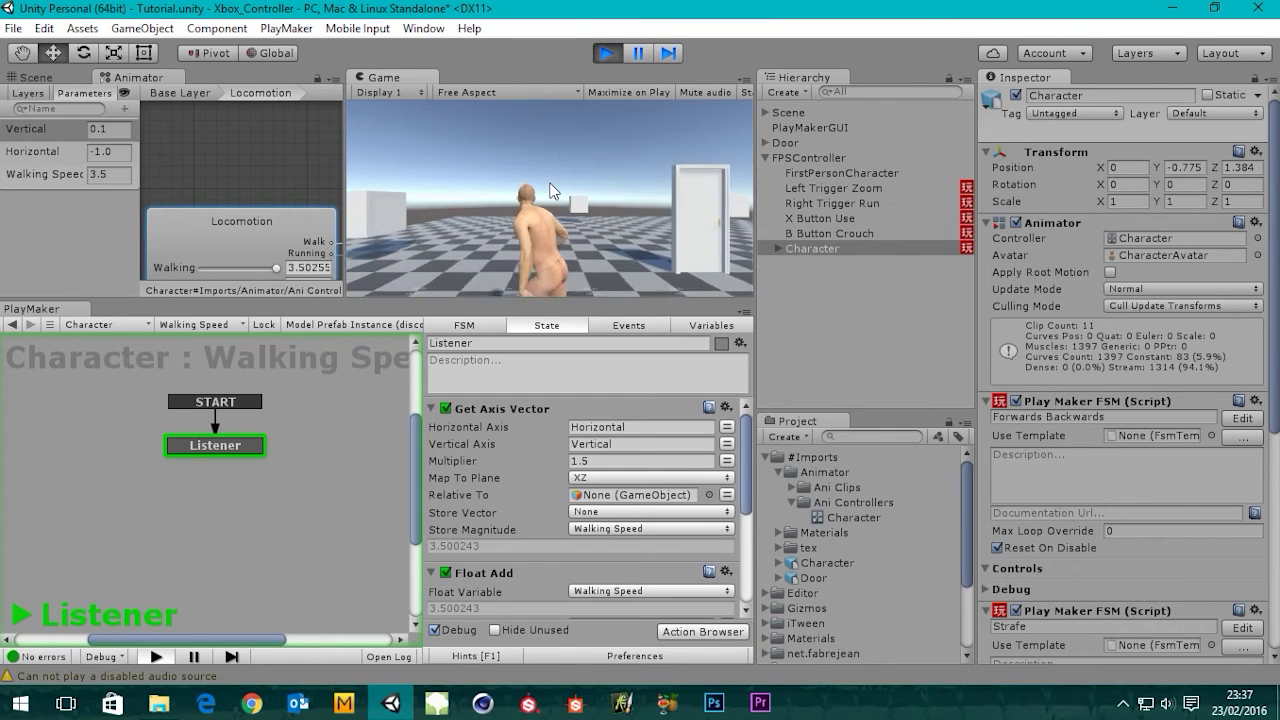
key(Up)
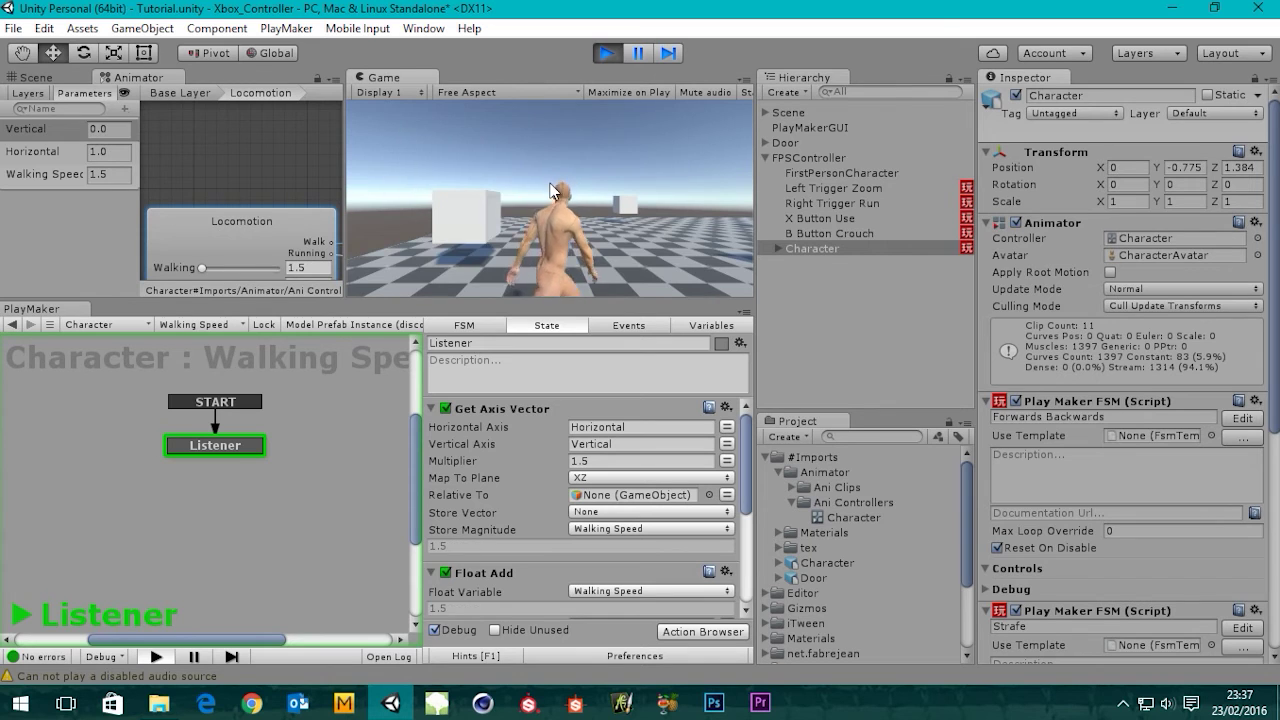
key(Right)
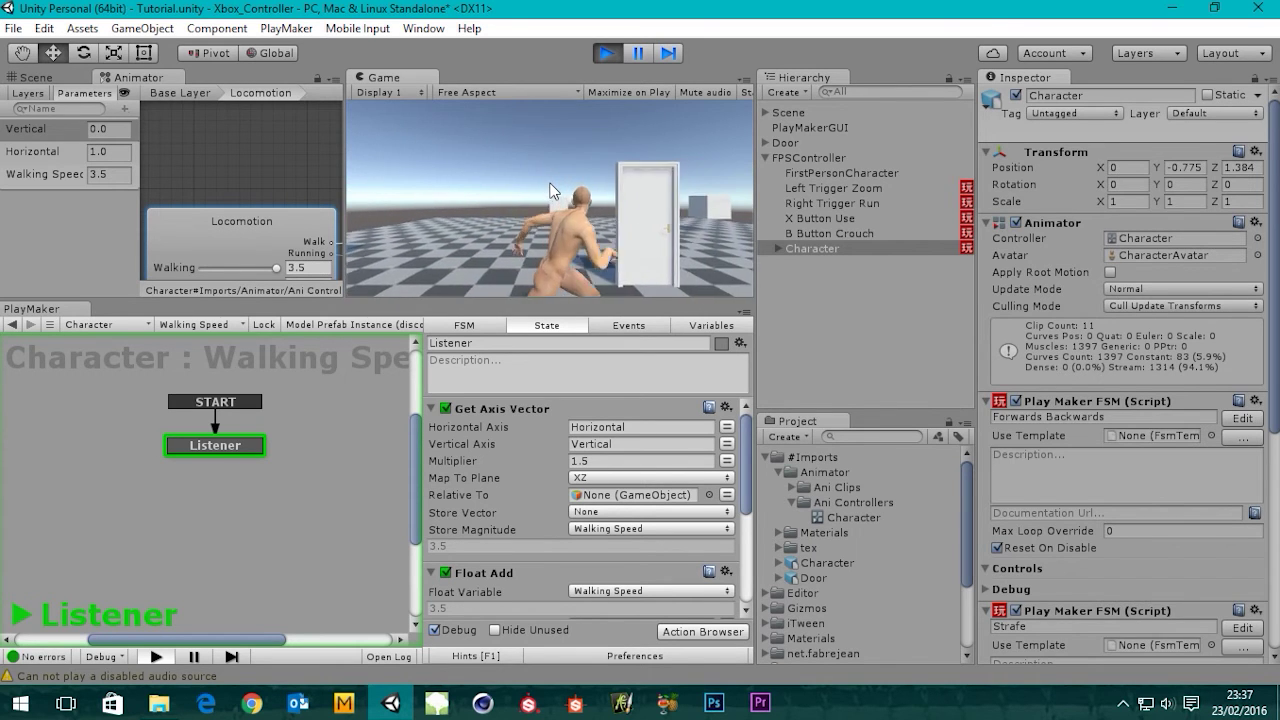
key(Up)
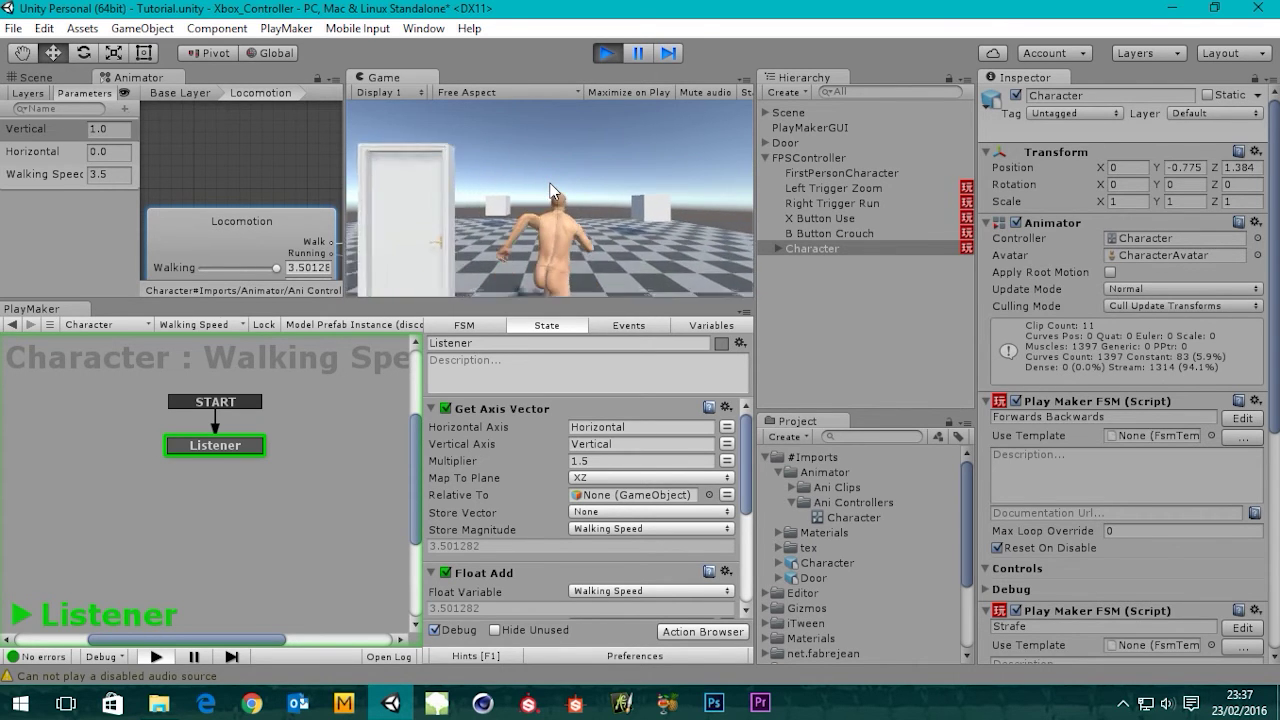
key(Down)
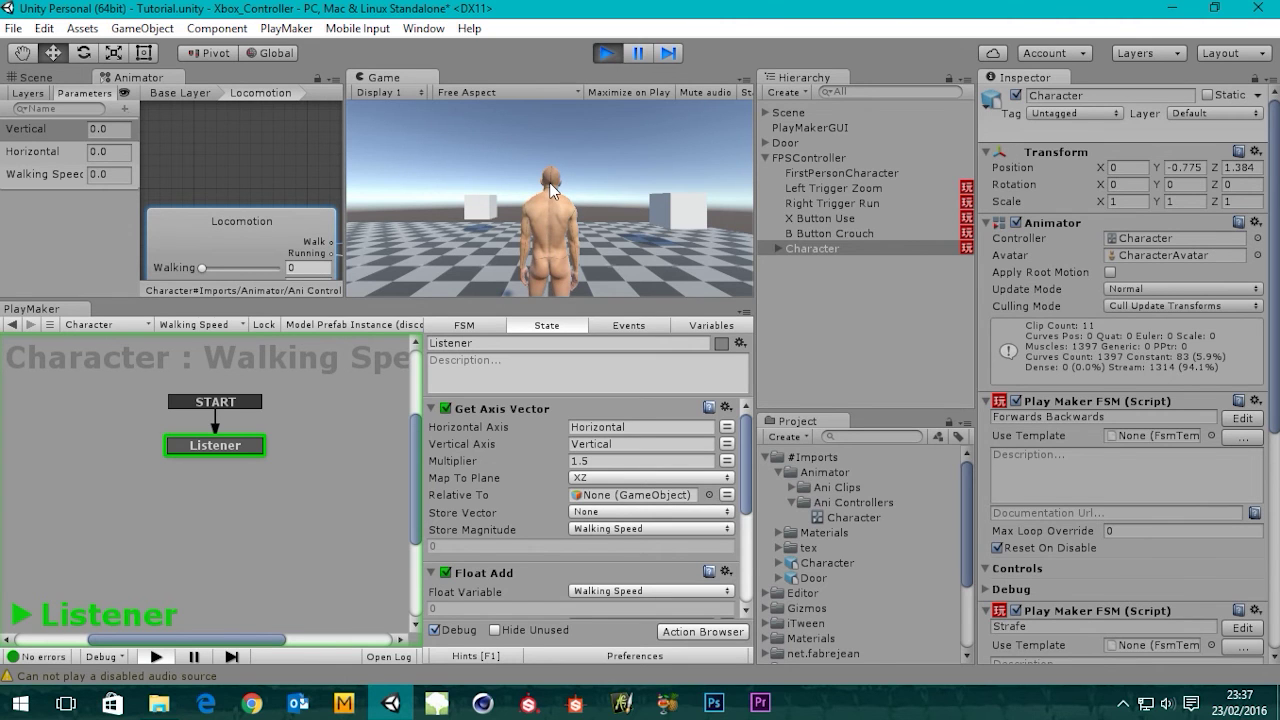
click(606, 54)
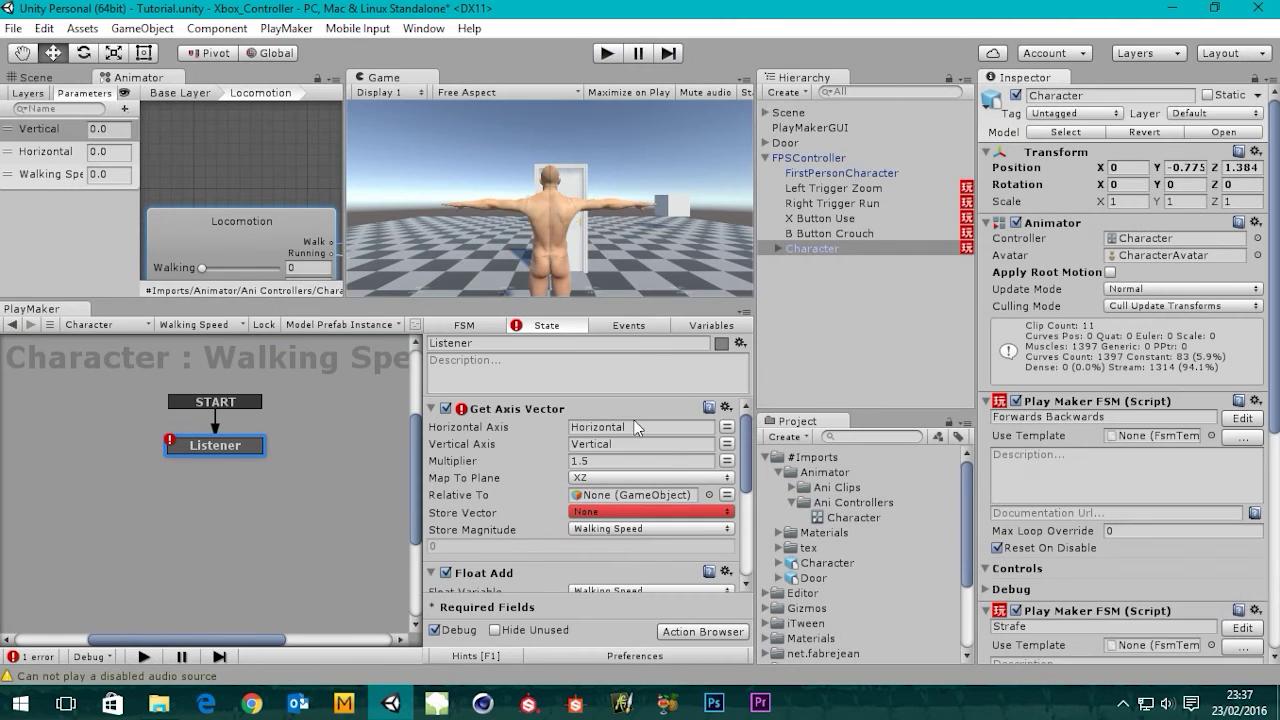
Copy the Set Property action from Right Trigger Run's Listener state.
scroll(748, 452, down, 2)
scroll(748, 452, up, 2)
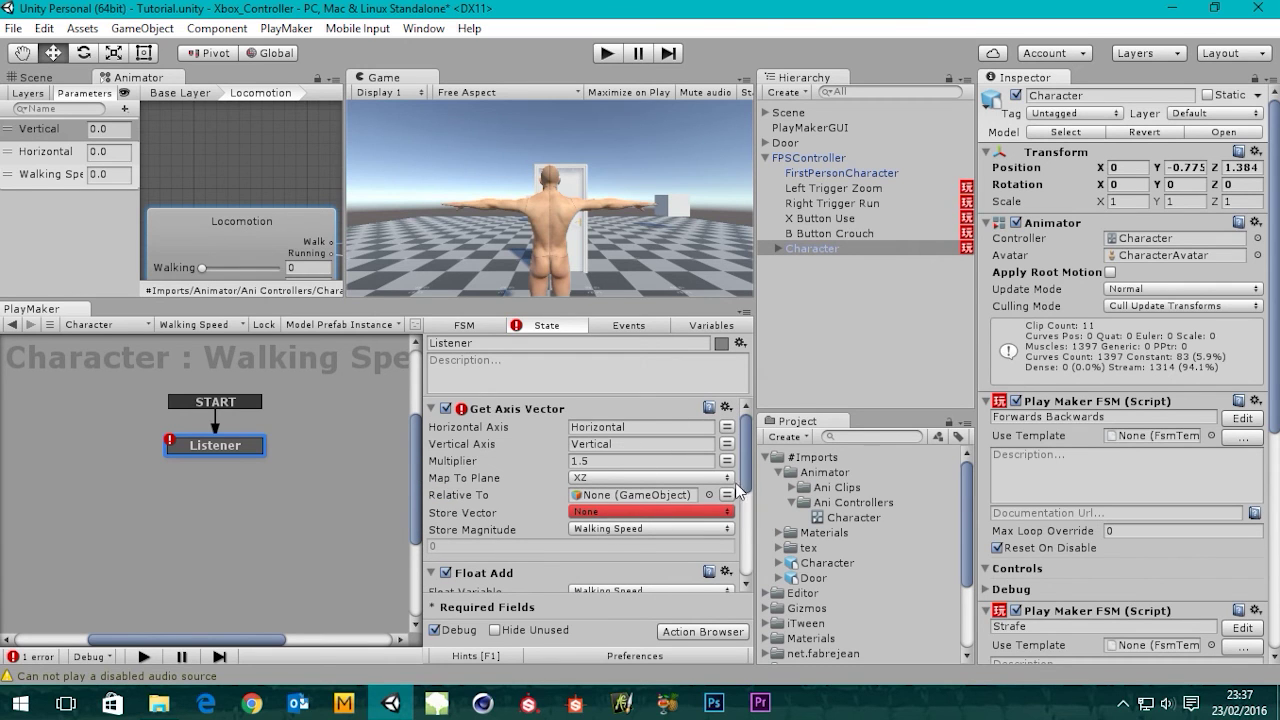
scroll(738, 495, down, 3)
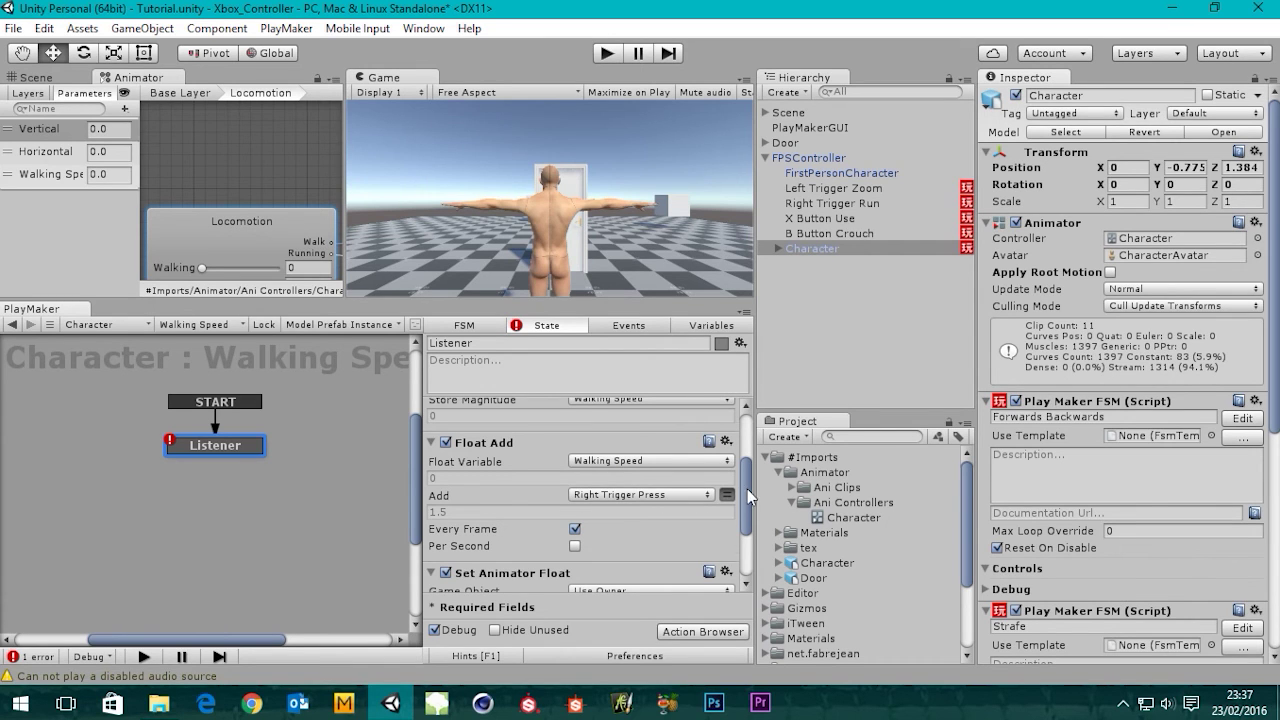
mouse_move(747, 489)
mouse_down()
mouse_move(745, 536)
mouse_move(739, 454)
mouse_move(737, 479)
mouse_up()
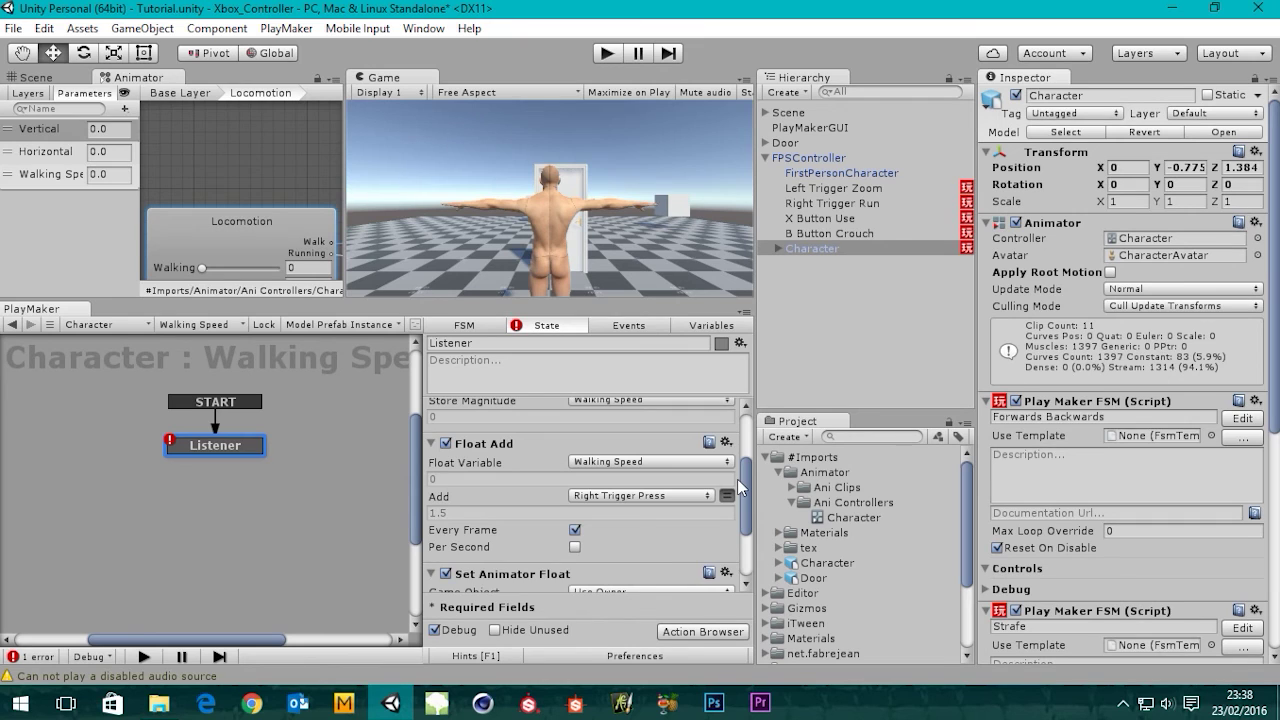
scroll(737, 484, down, 5)
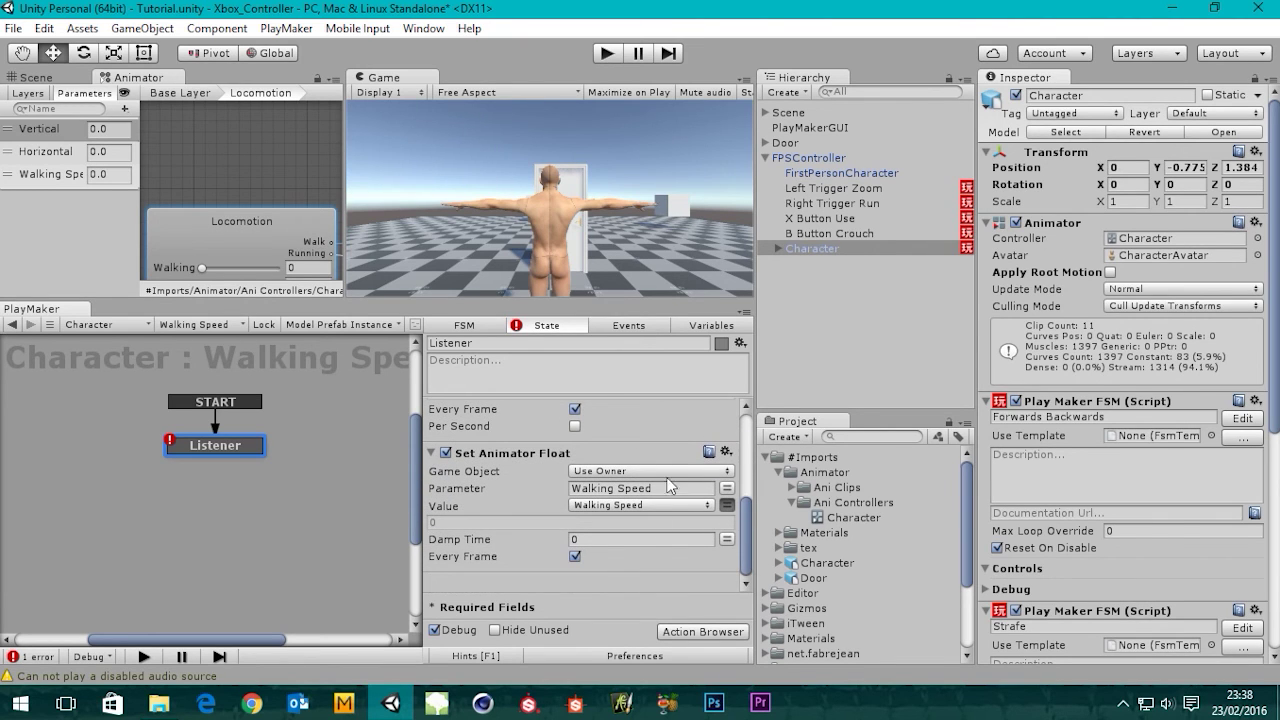
click(840, 204)
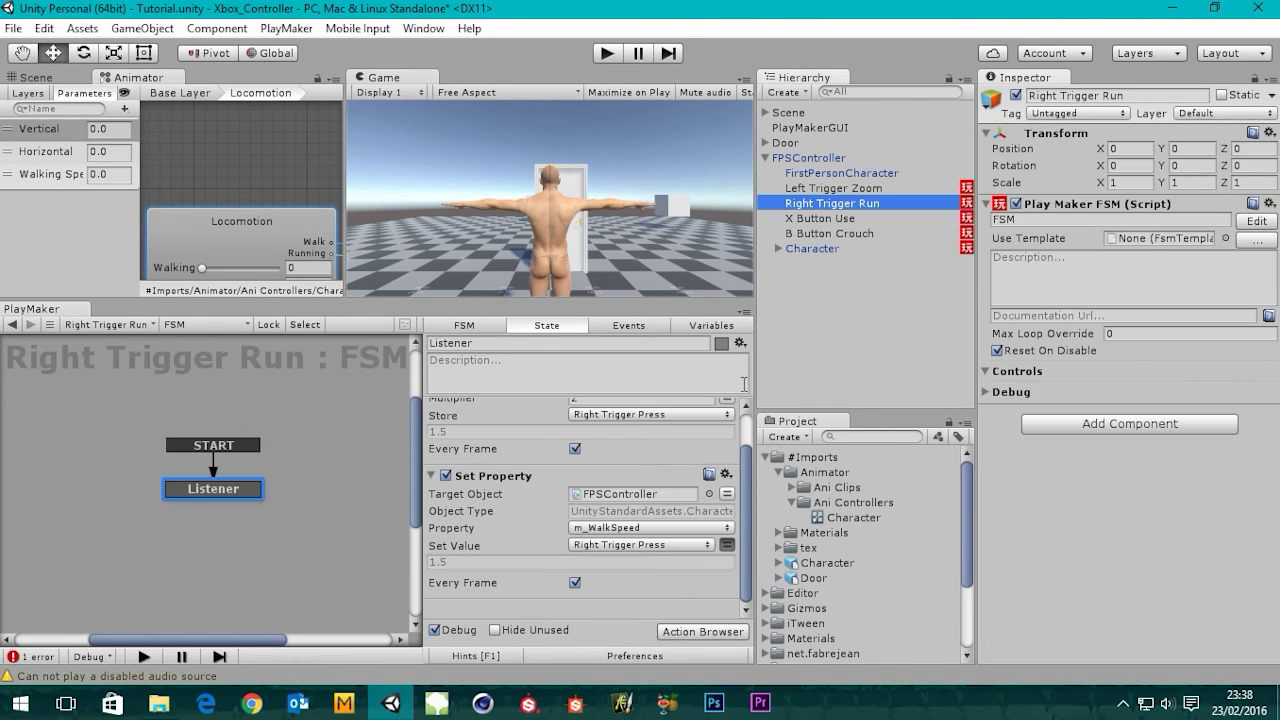
right_click(501, 480)
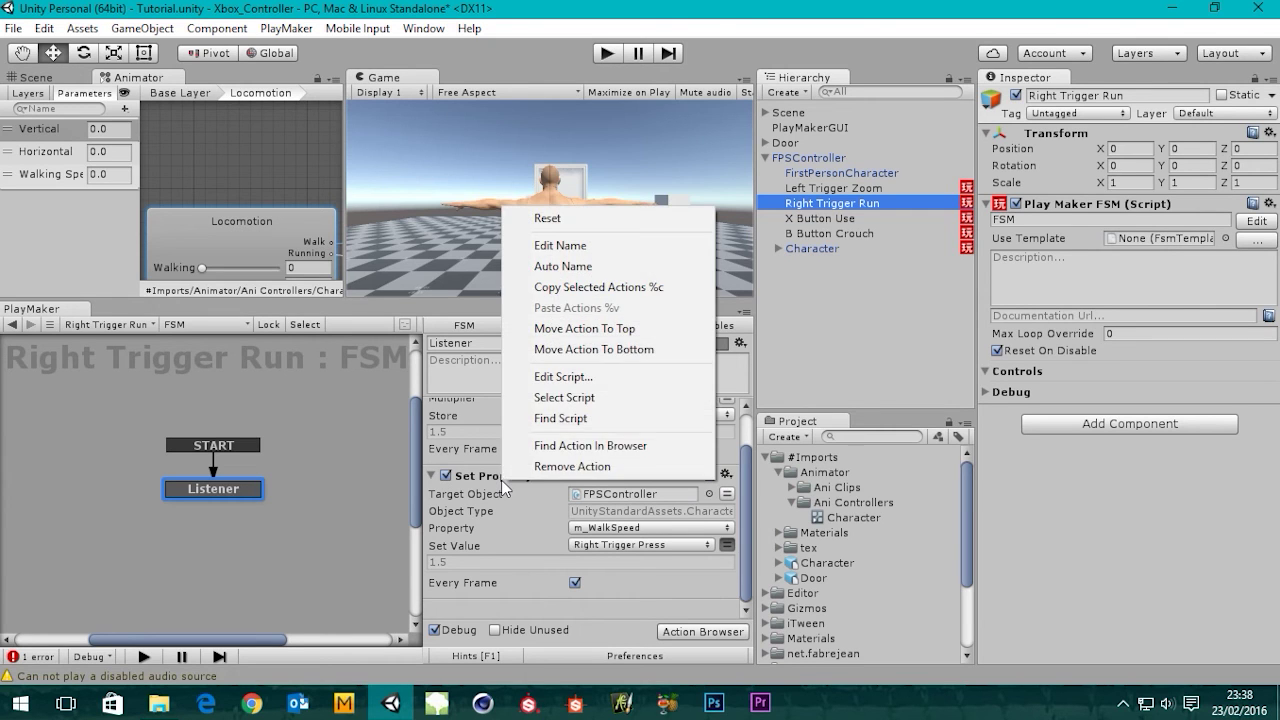
click(578, 289)
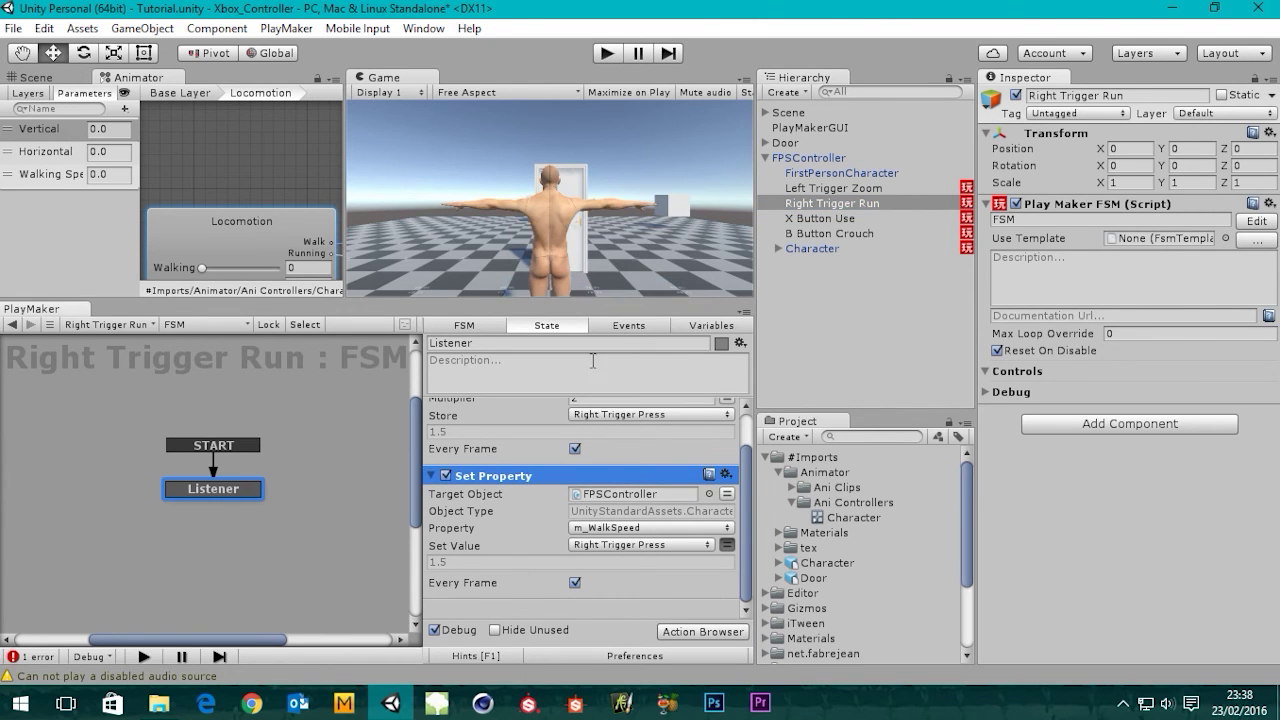
Paste the Set Property action into Character's Walking Speed Listener state, below Set Animator Float.
click(808, 248)
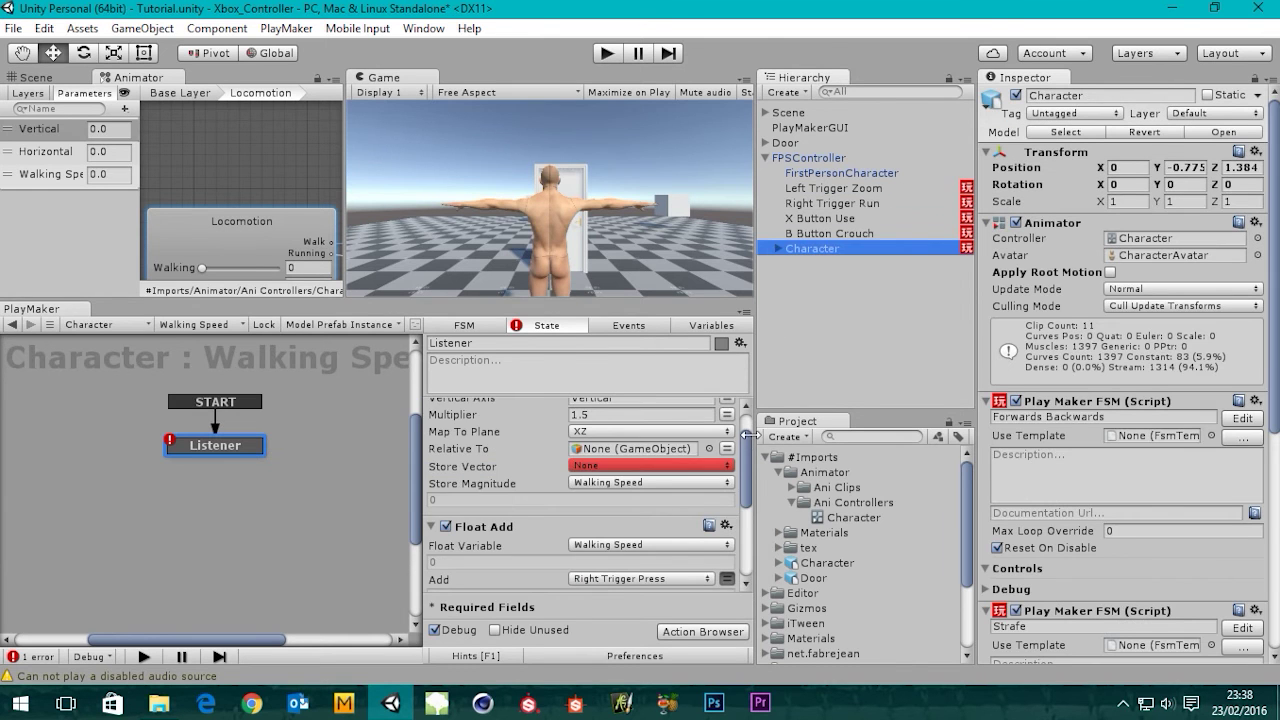
drag(746, 436, 752, 535)
right_click(640, 579)
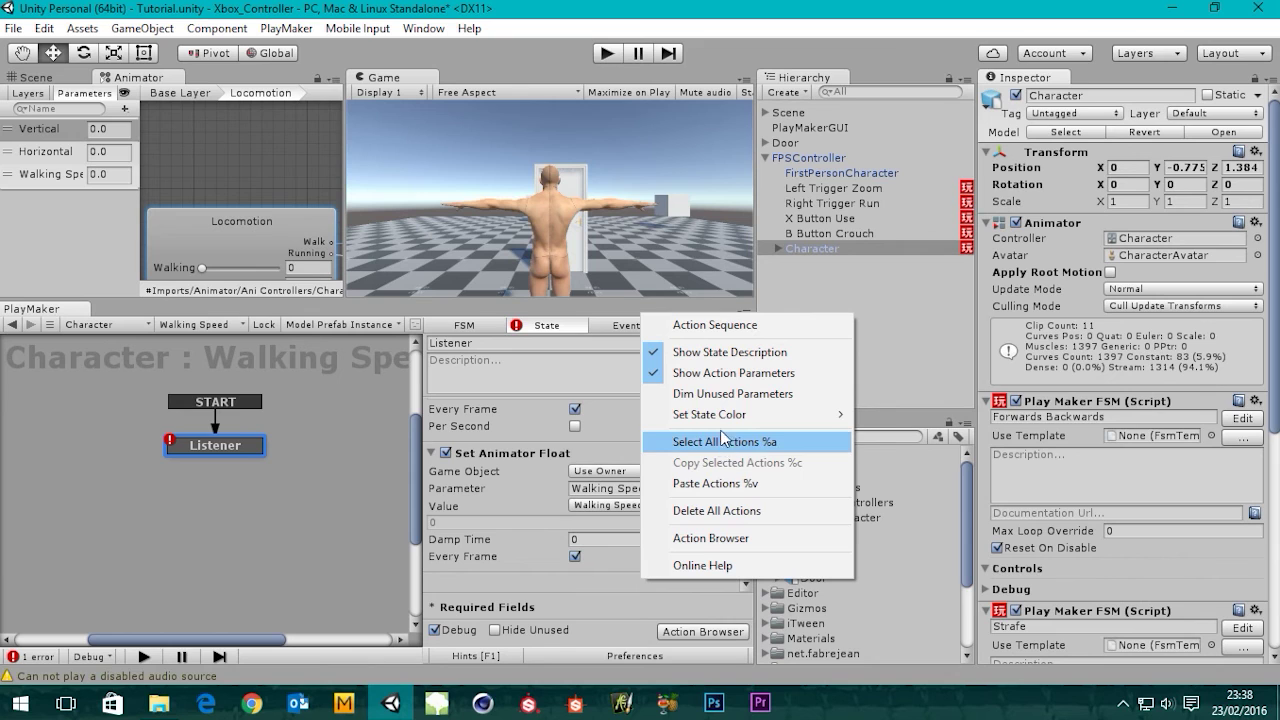
click(730, 484)
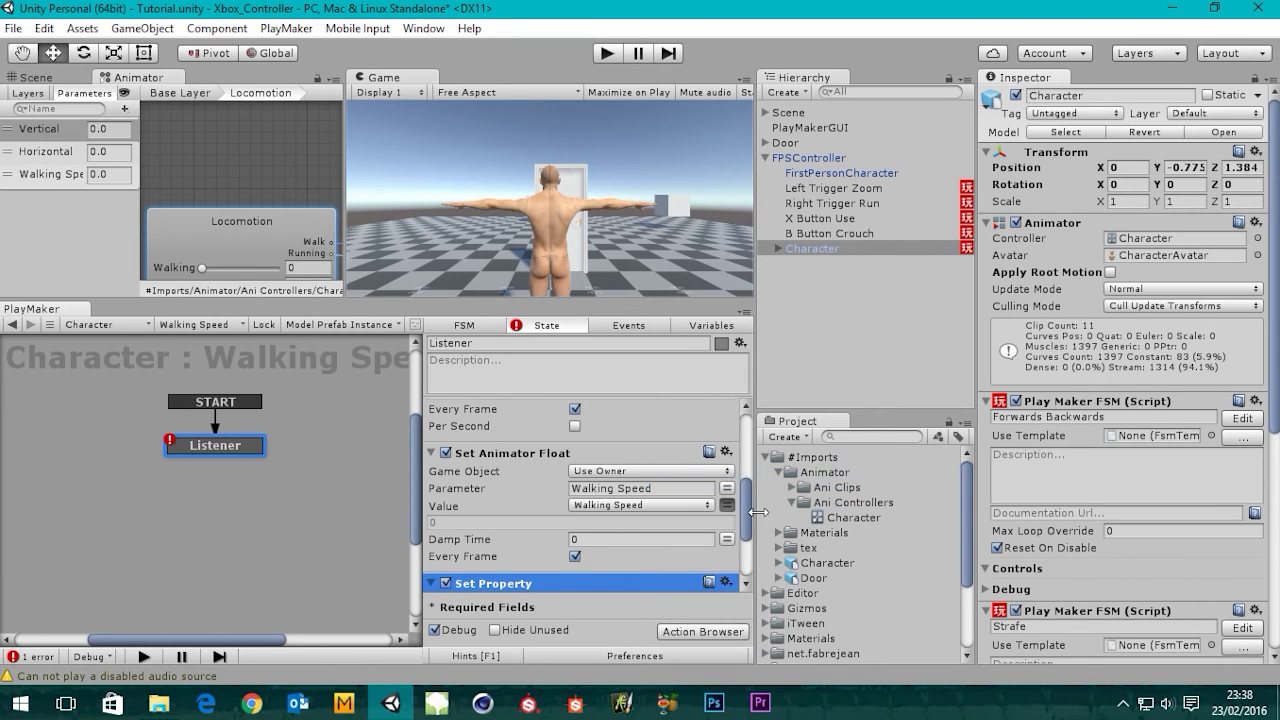
Set the pasted Set Property action's Set Value for m_WalkSpeed to the Walking Speed variable.
drag(747, 517, 751, 566)
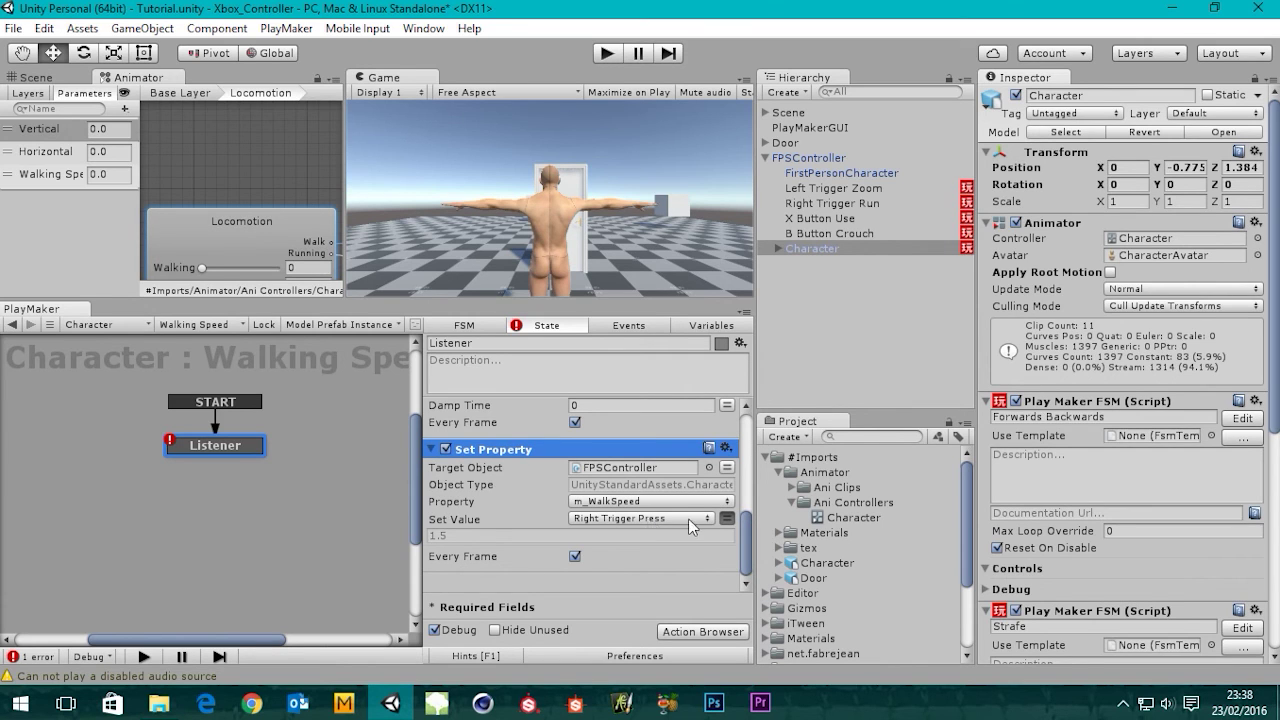
click(727, 518)
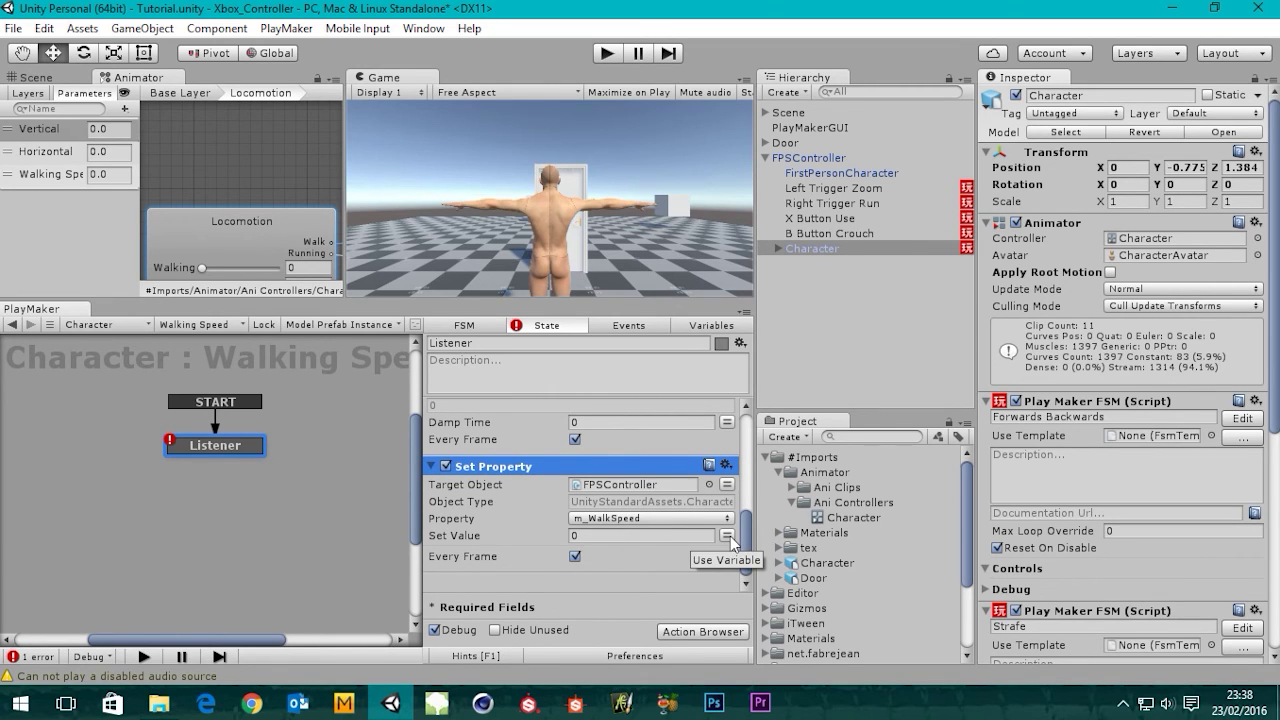
click(731, 540)
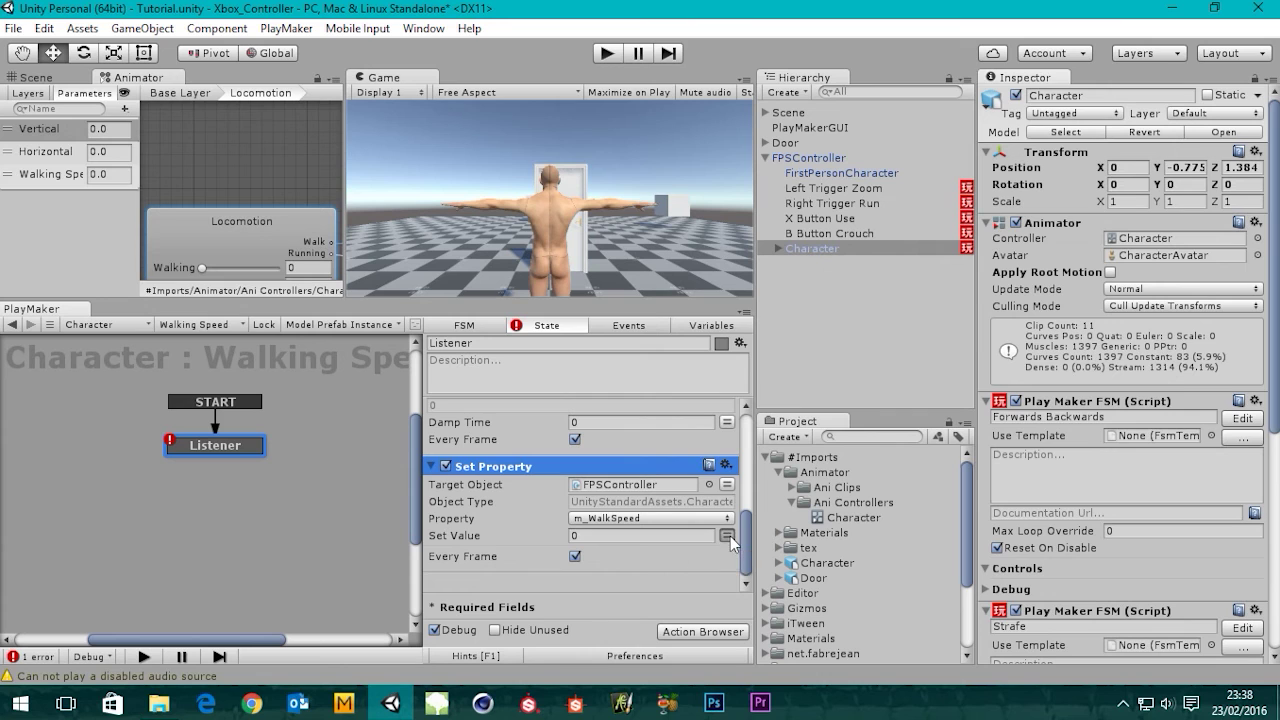
click(633, 536)
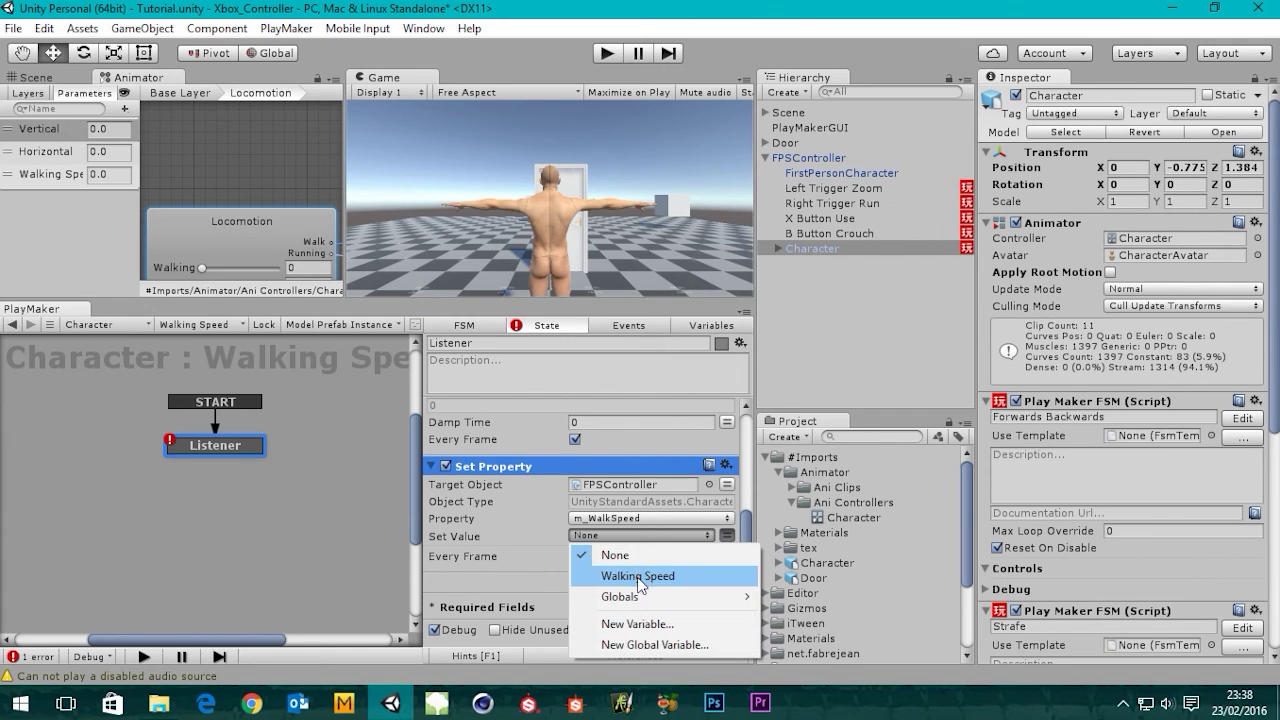
click(640, 577)
scroll(750, 530, down, 1)
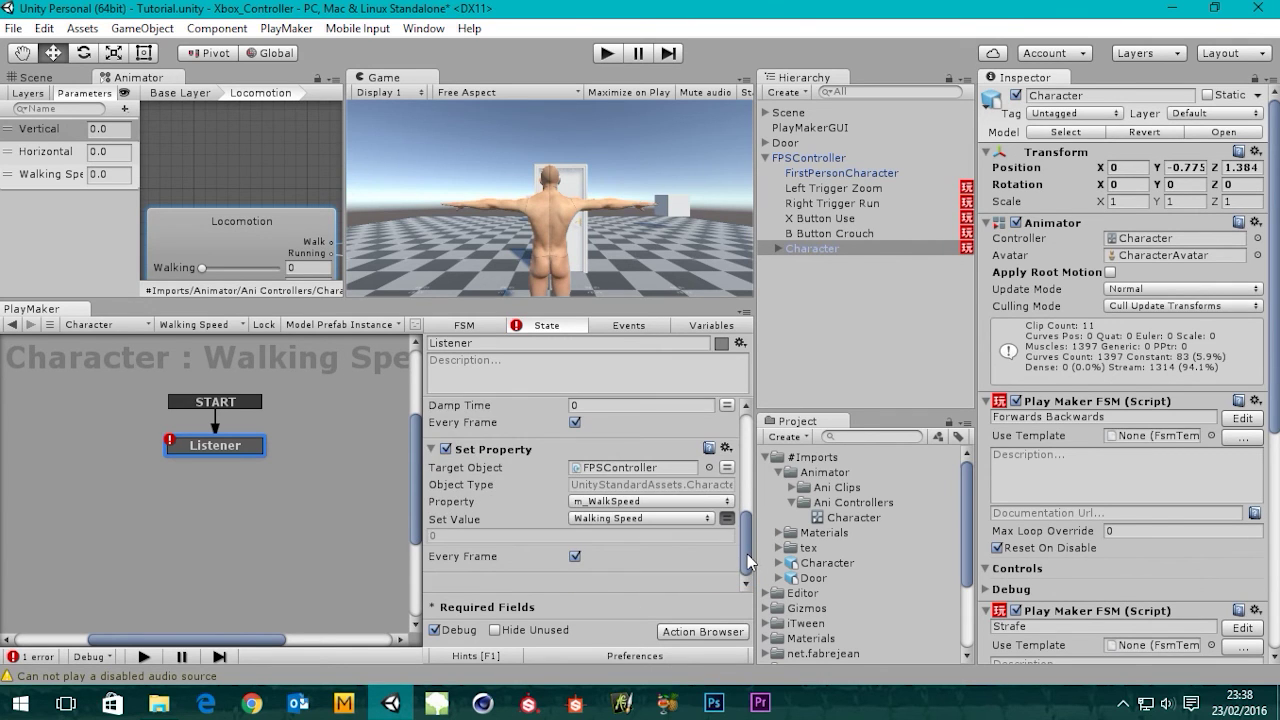
click(672, 519)
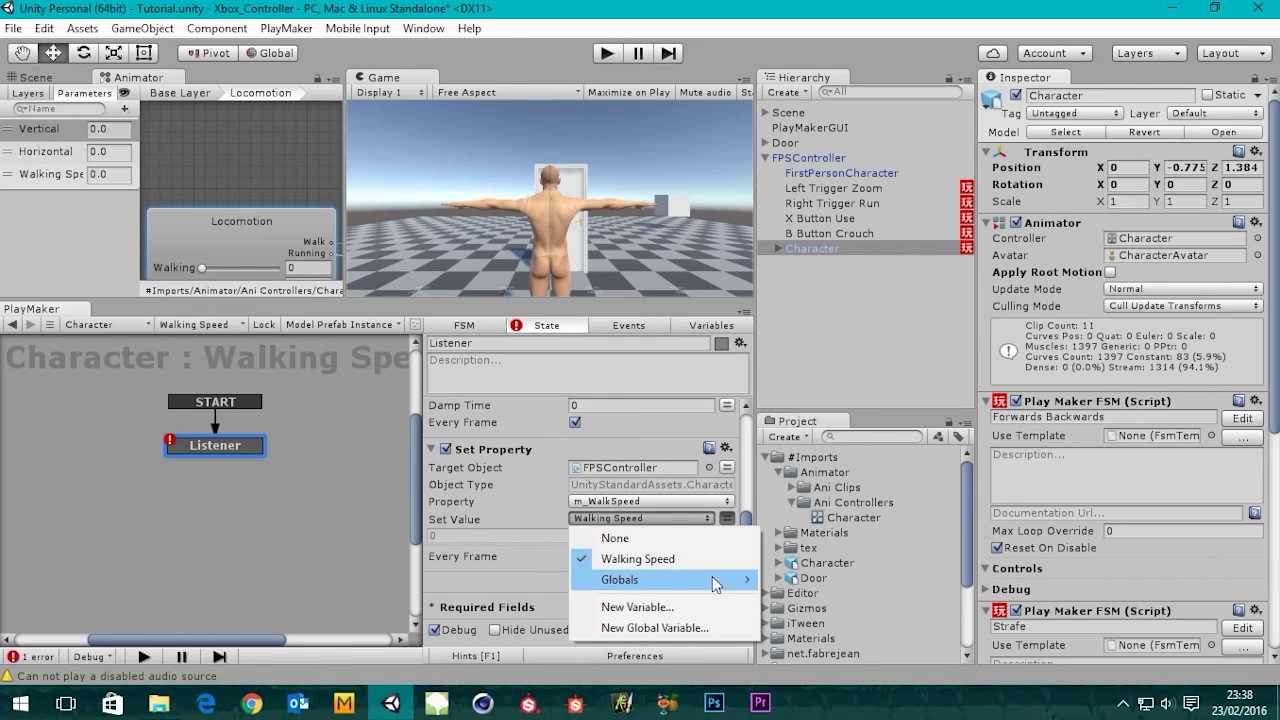
click(656, 569)
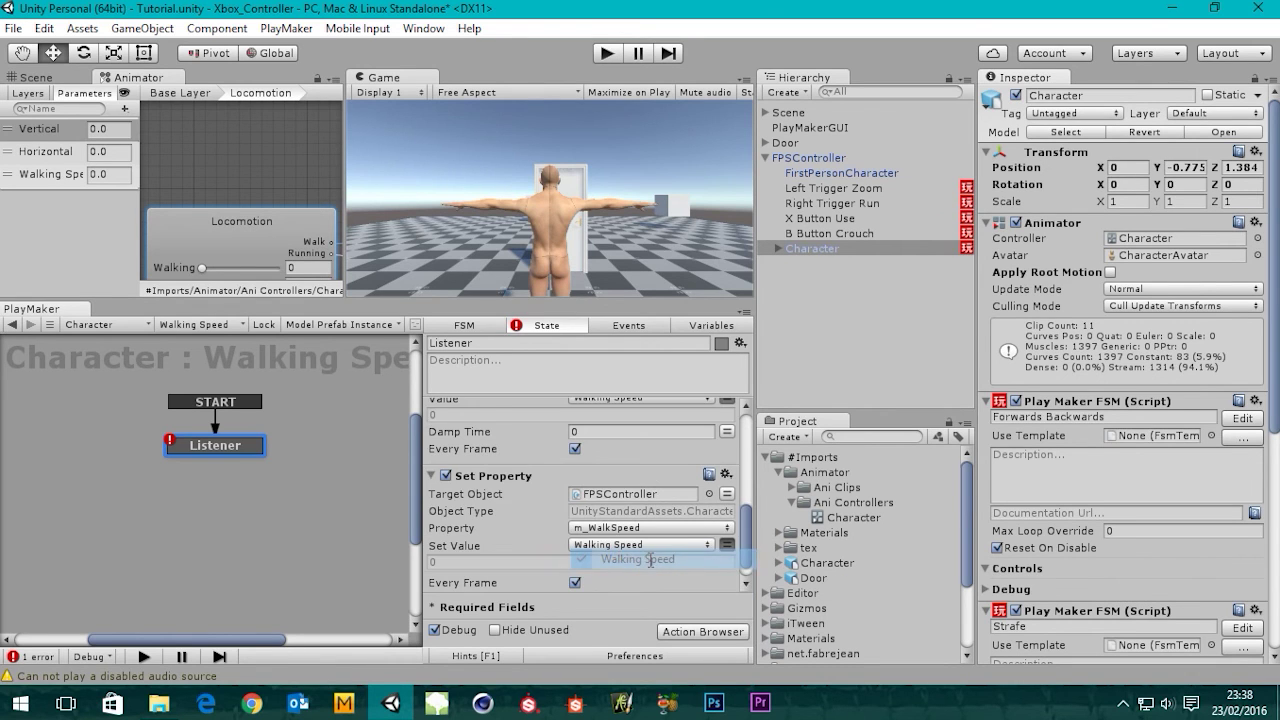
scroll(746, 545, down, 1)
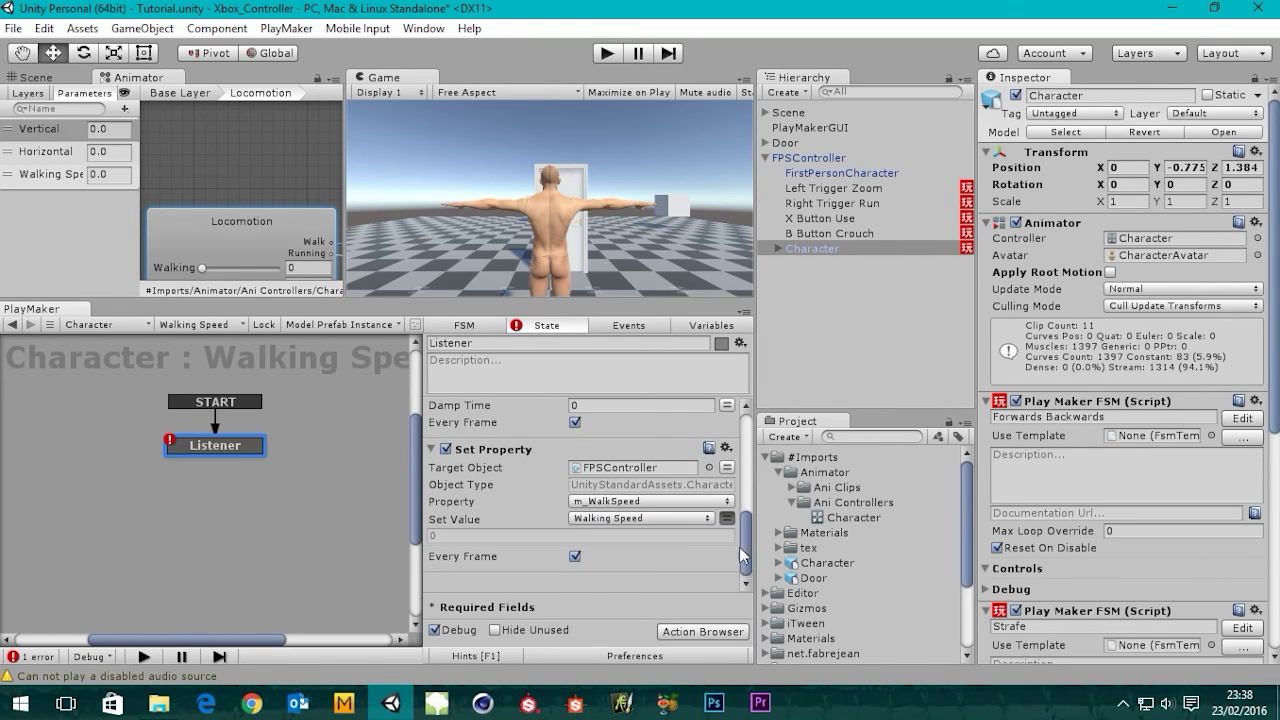
Lock the Inspector on FPSController and select the Character object so its Walking Speed FSM shows alongside.
click(810, 158)
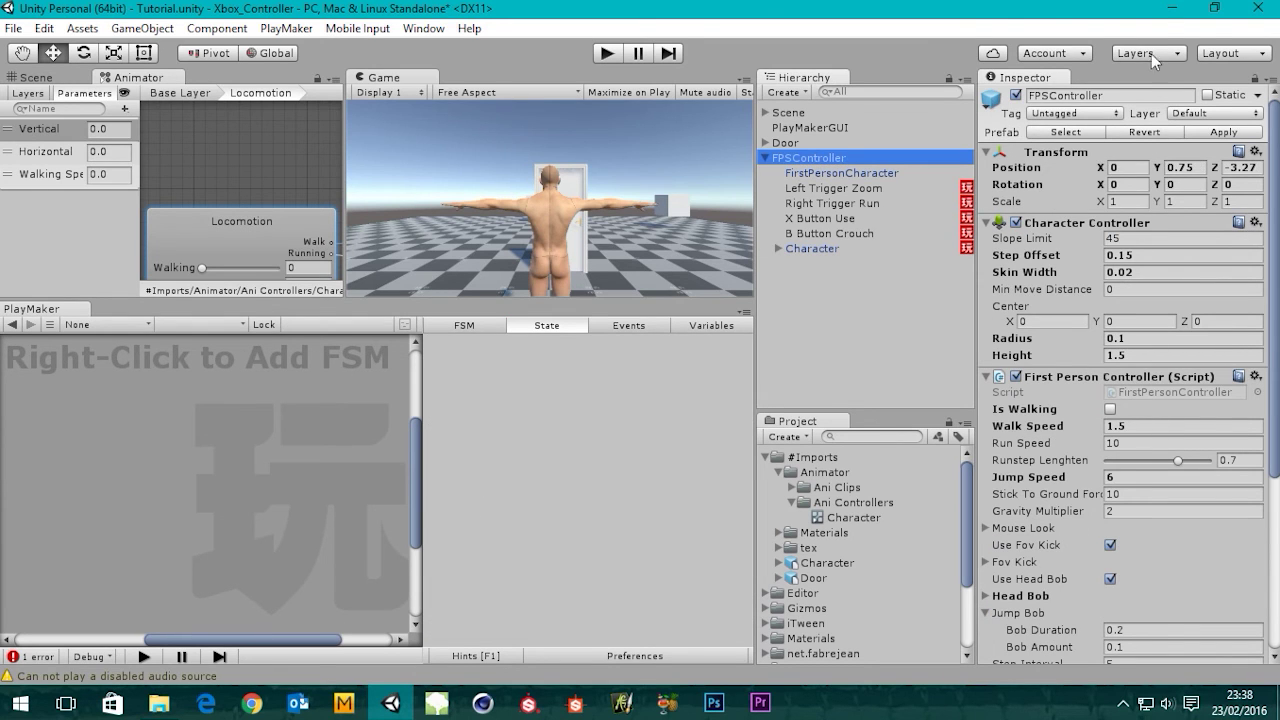
click(1254, 79)
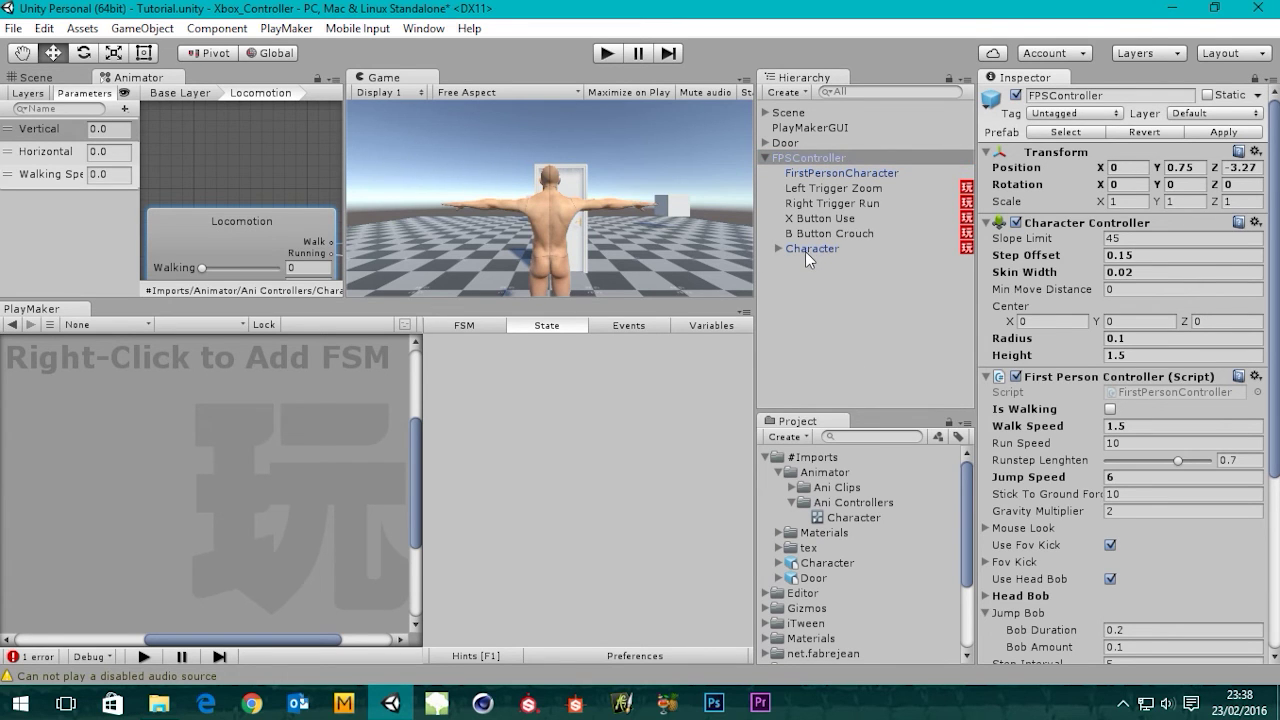
click(805, 251)
Play-test the scene while watching the Get Axis Vector and Float Add values and FPSController's Walk Speed, and stop play mode.
drag(742, 533, 750, 436)
click(607, 53)
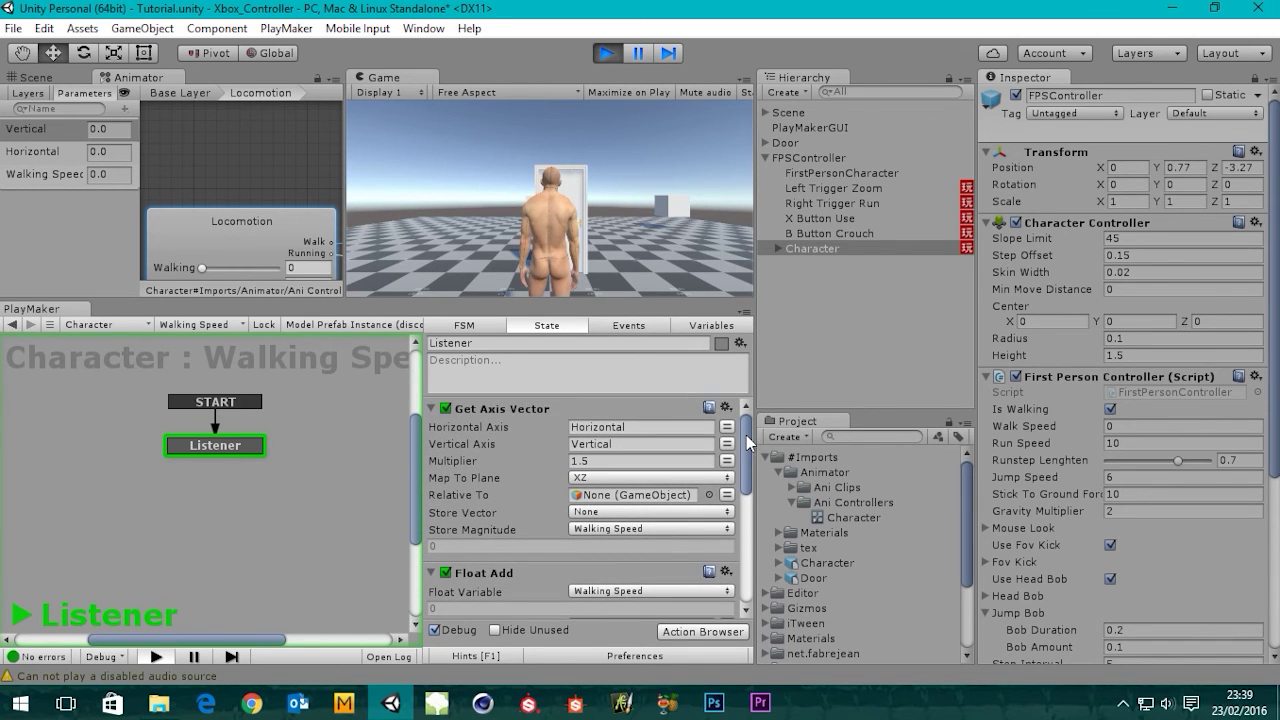
drag(746, 442, 745, 492)
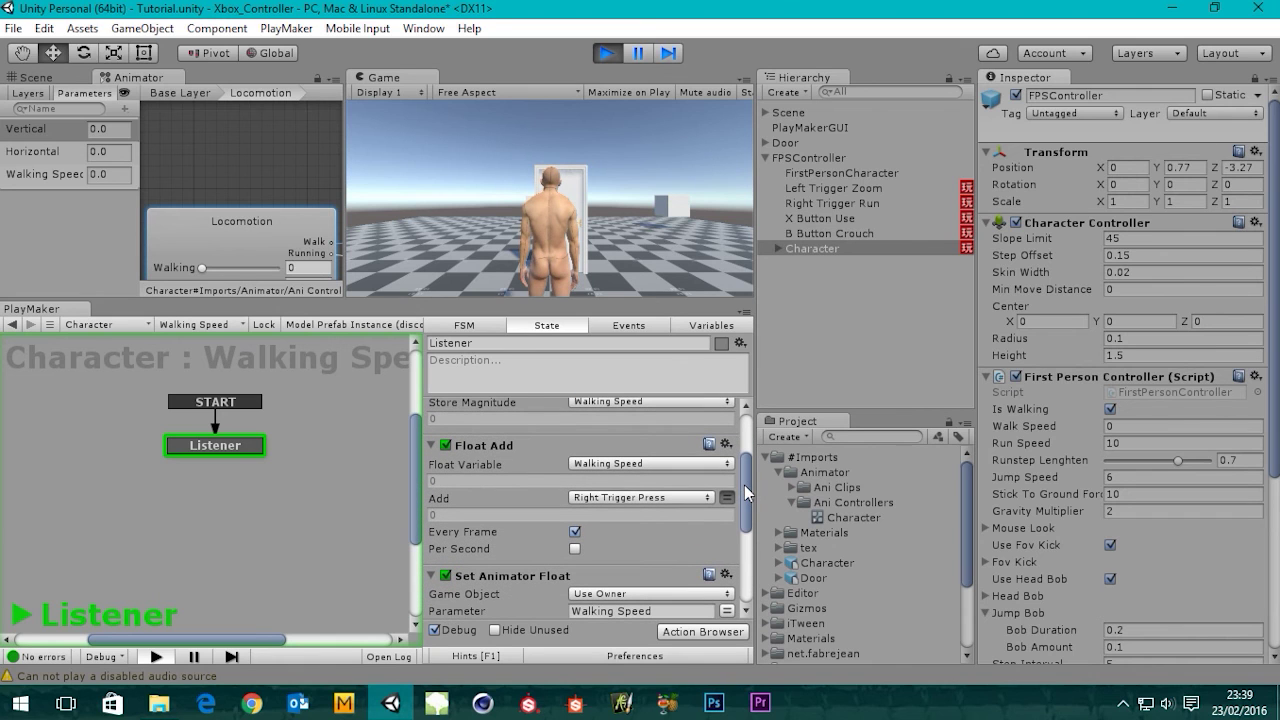
click(600, 205)
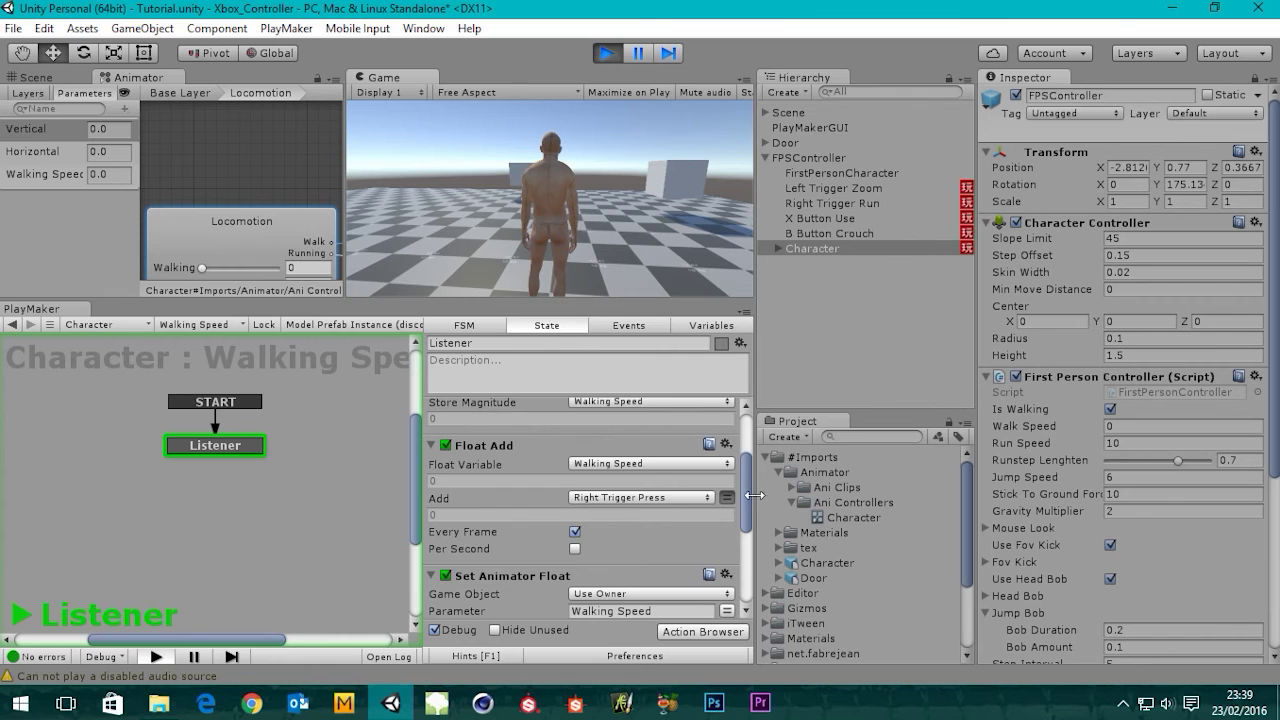
scroll(700, 460, up, 3)
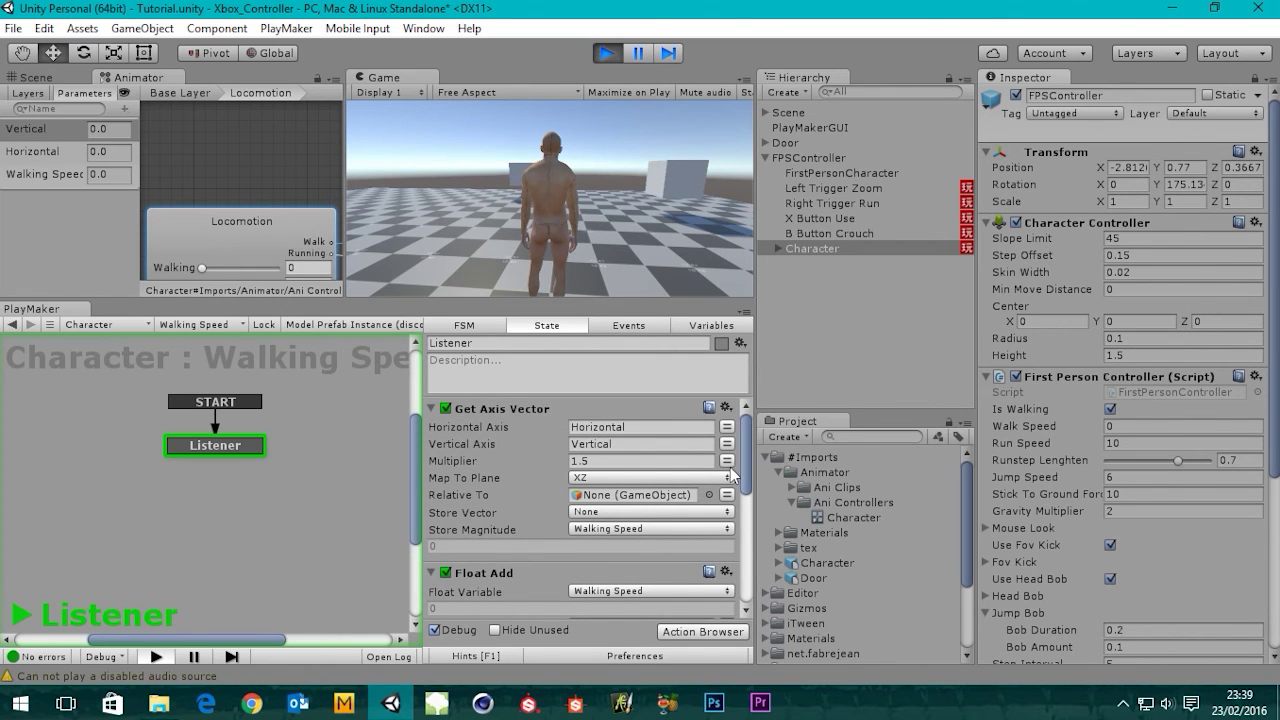
scroll(749, 467, down, 4)
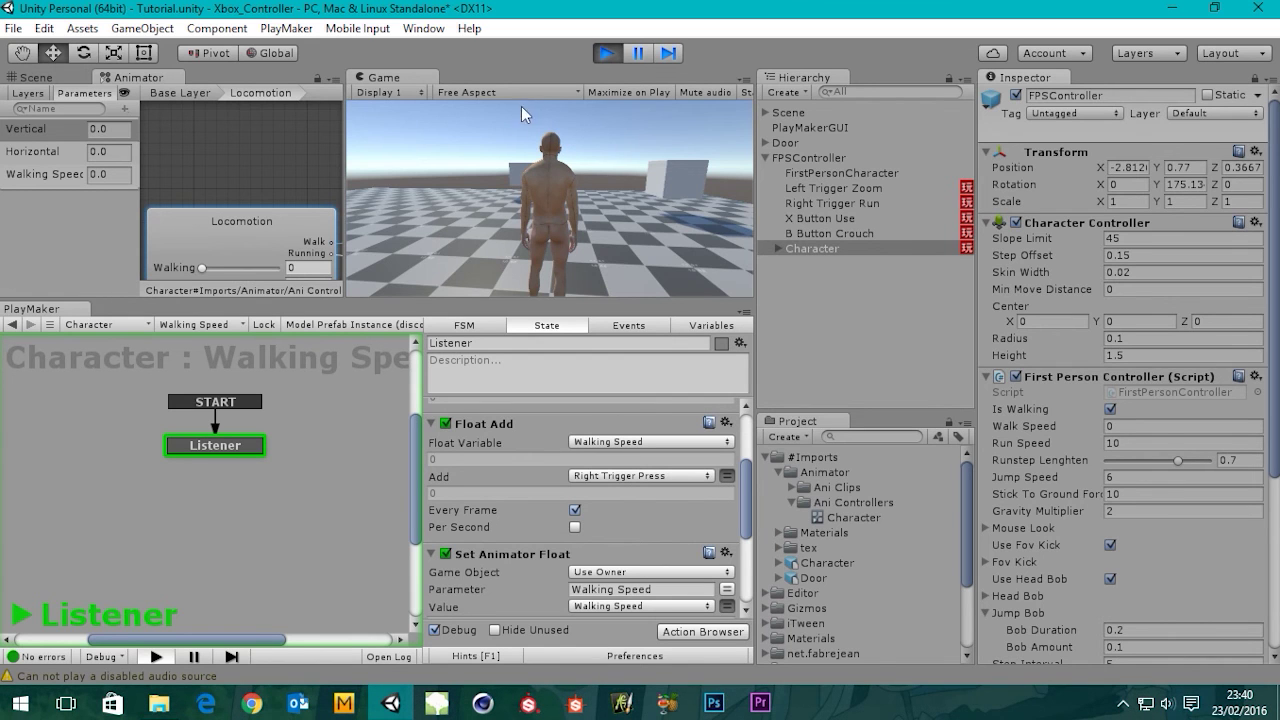
click(550, 190)
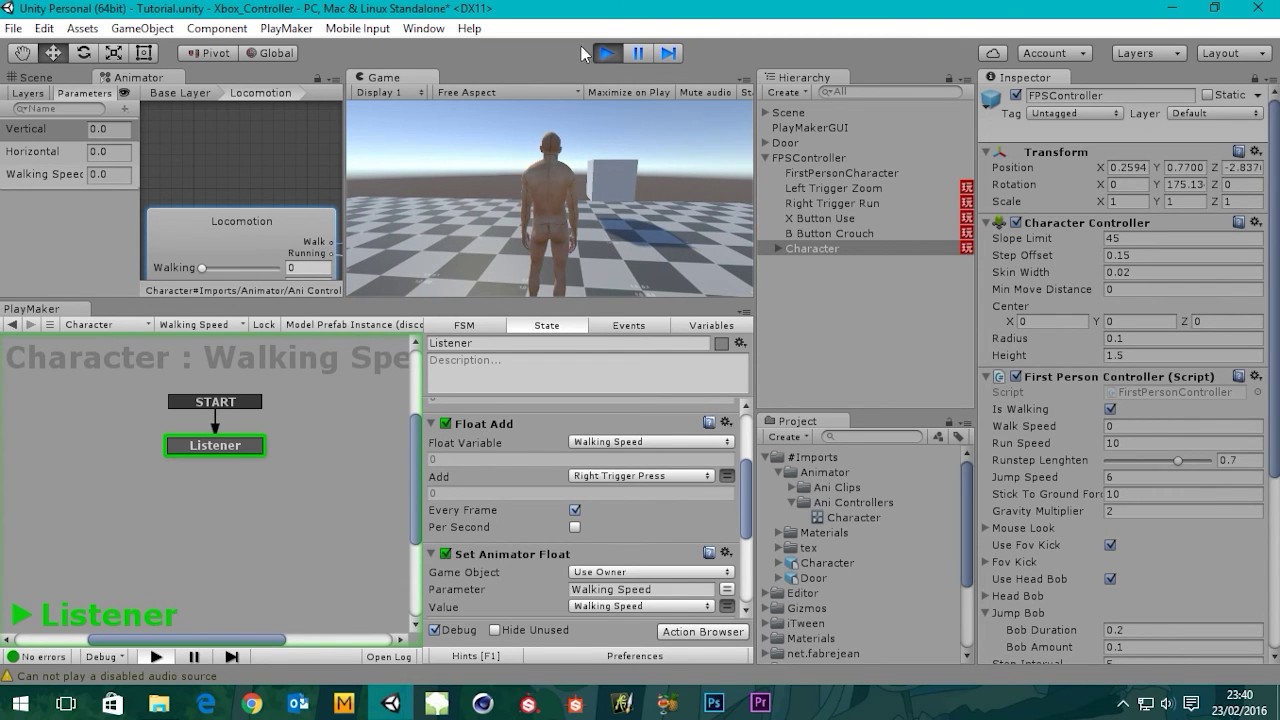
click(619, 54)
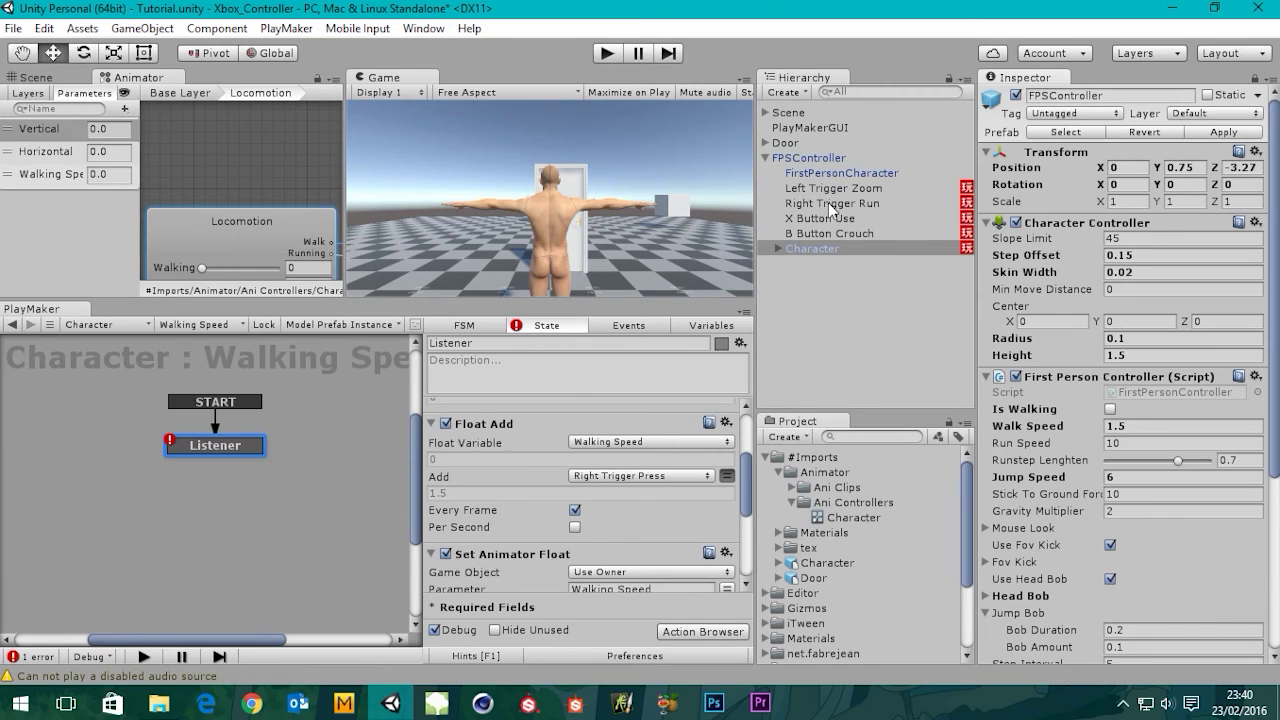
Remove the Set Property action from Right Trigger Run's Listener state, keeping only Get Axis.
click(831, 205)
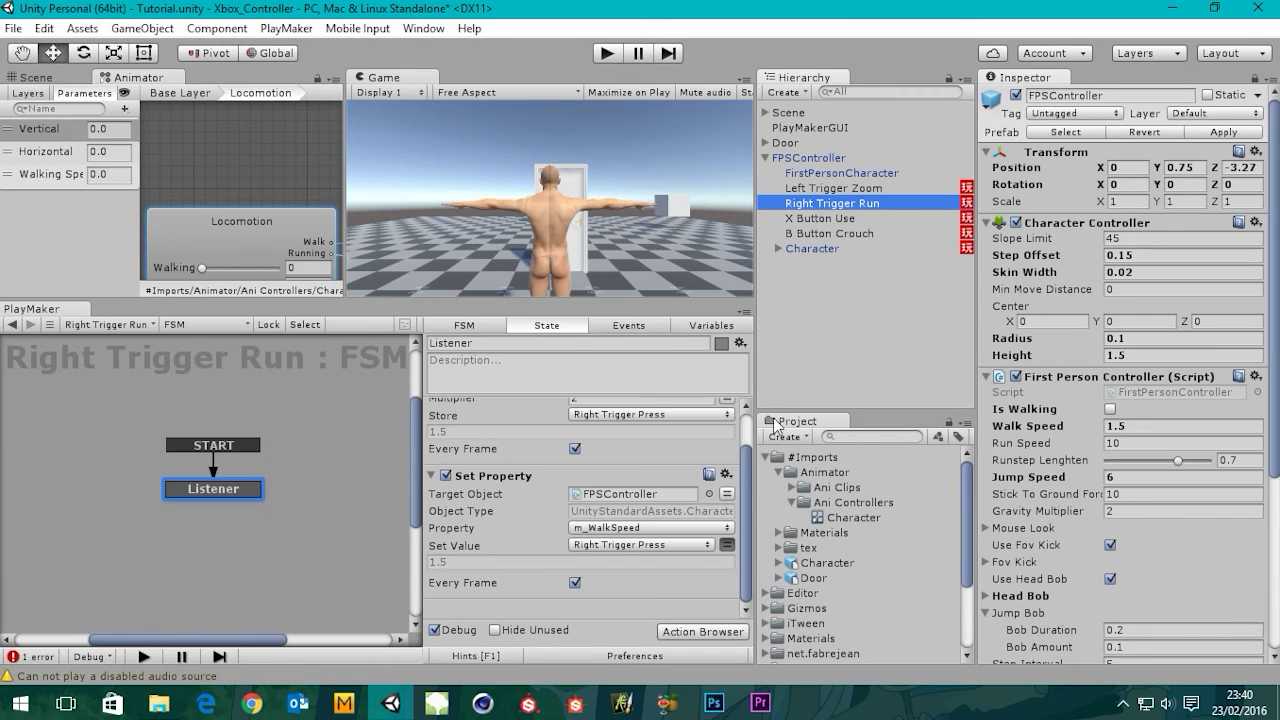
right_click(485, 478)
click(550, 469)
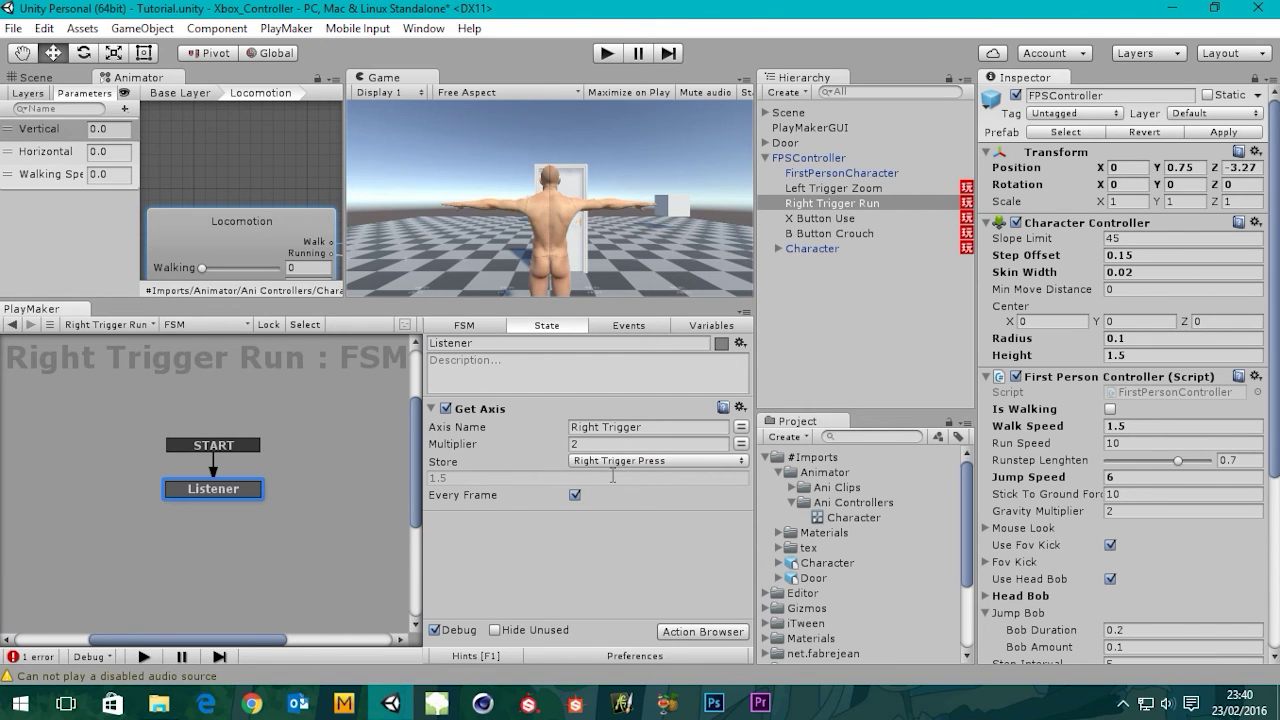
Play-test the scene with Right Trigger Run's FSM shown, check the Get Axis Store variable options without changing them, and stop play mode.
click(607, 54)
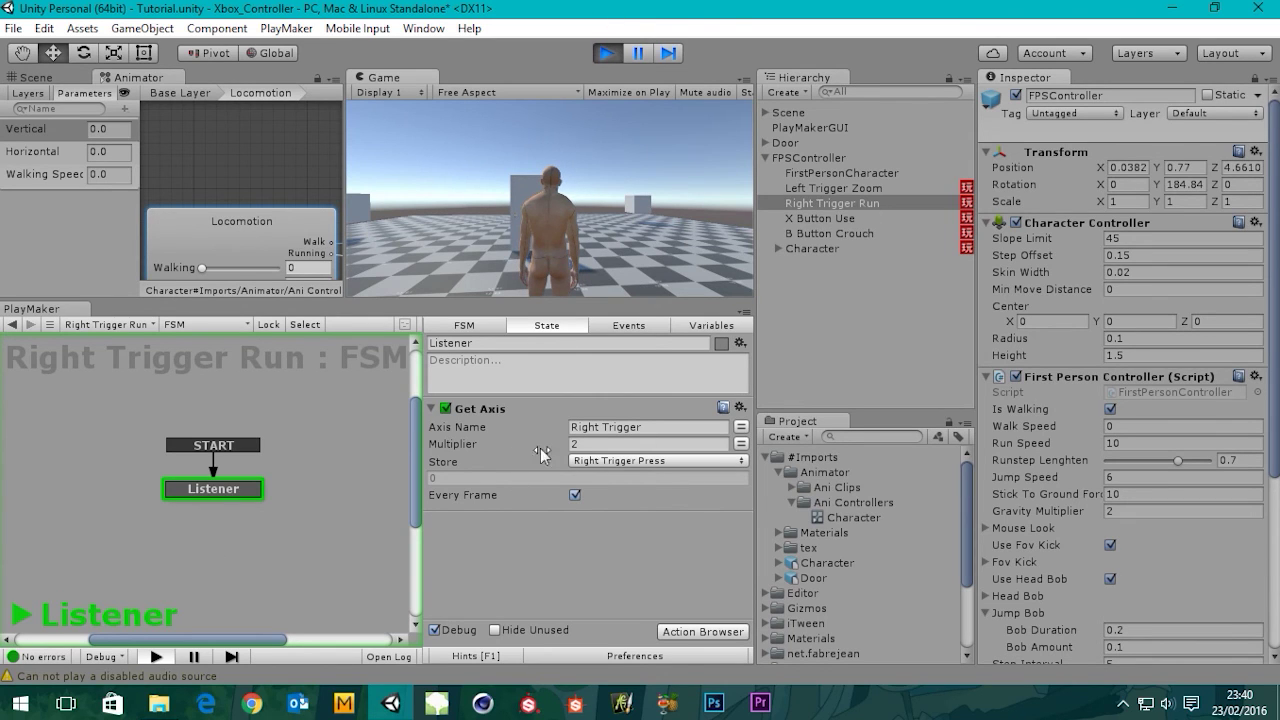
click(606, 462)
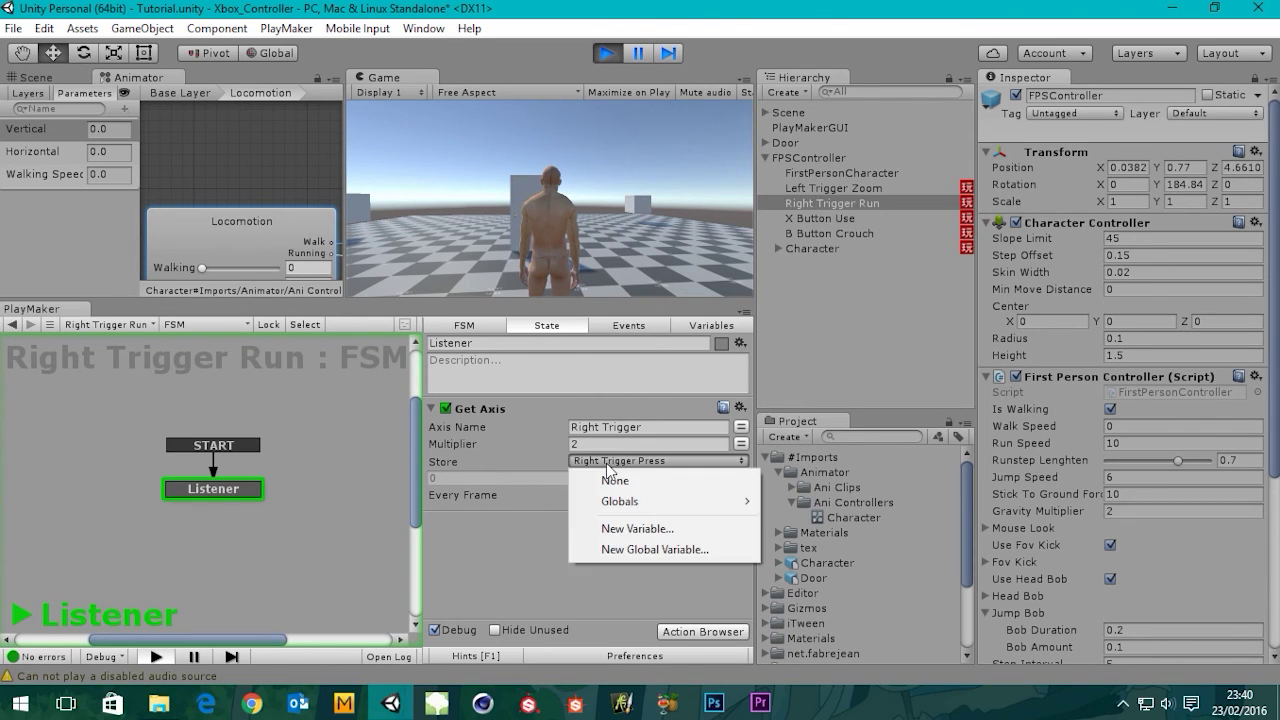
mouse_move(742, 510)
click(816, 257)
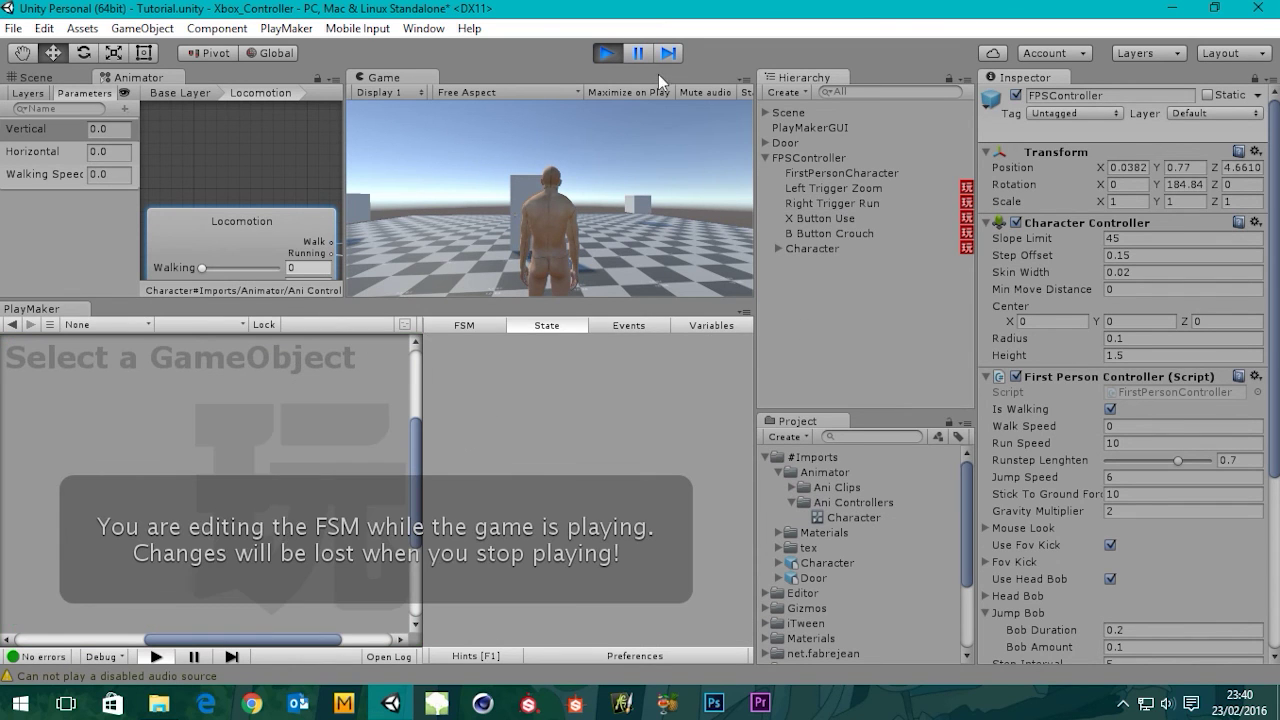
click(607, 53)
Play-test with Character's Walking Speed FSM shown, watching Float Add combine Walking Speed and Right Trigger Press, and stop play mode.
click(816, 251)
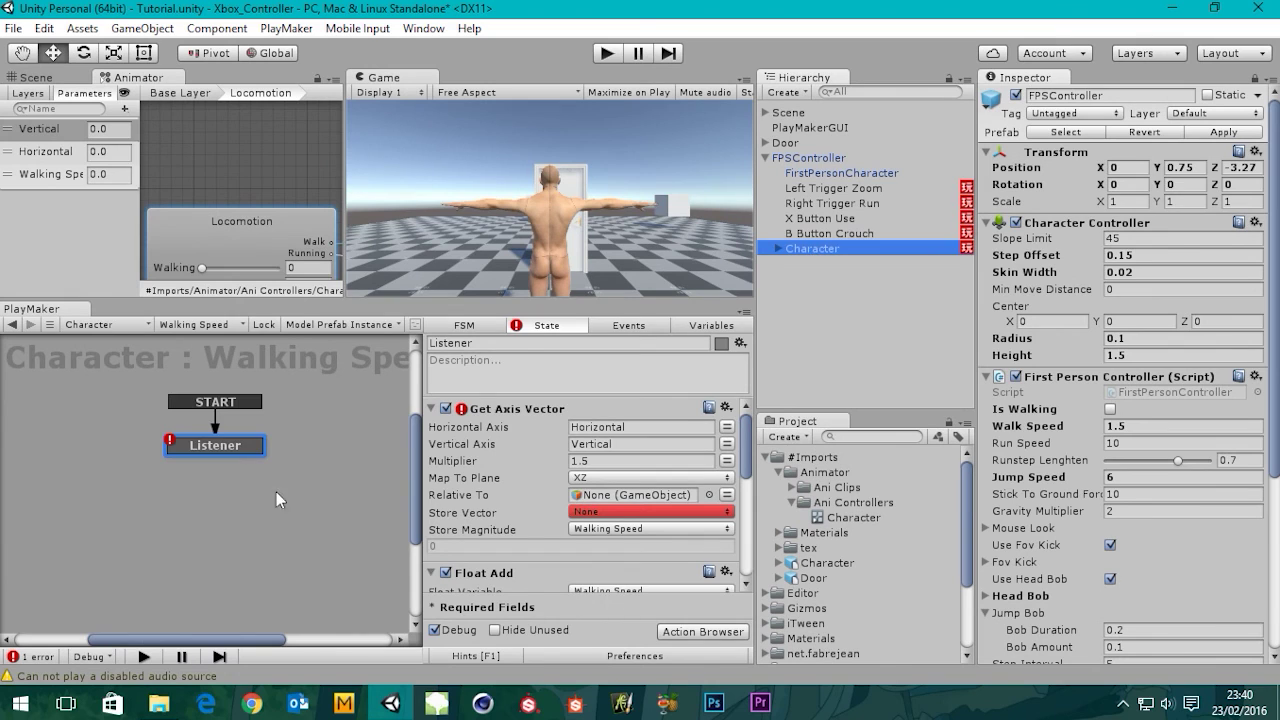
middle_drag(302, 455, 302, 494)
mouse_move(748, 474)
mouse_down()
mouse_move(742, 505)
mouse_move(741, 475)
mouse_up()
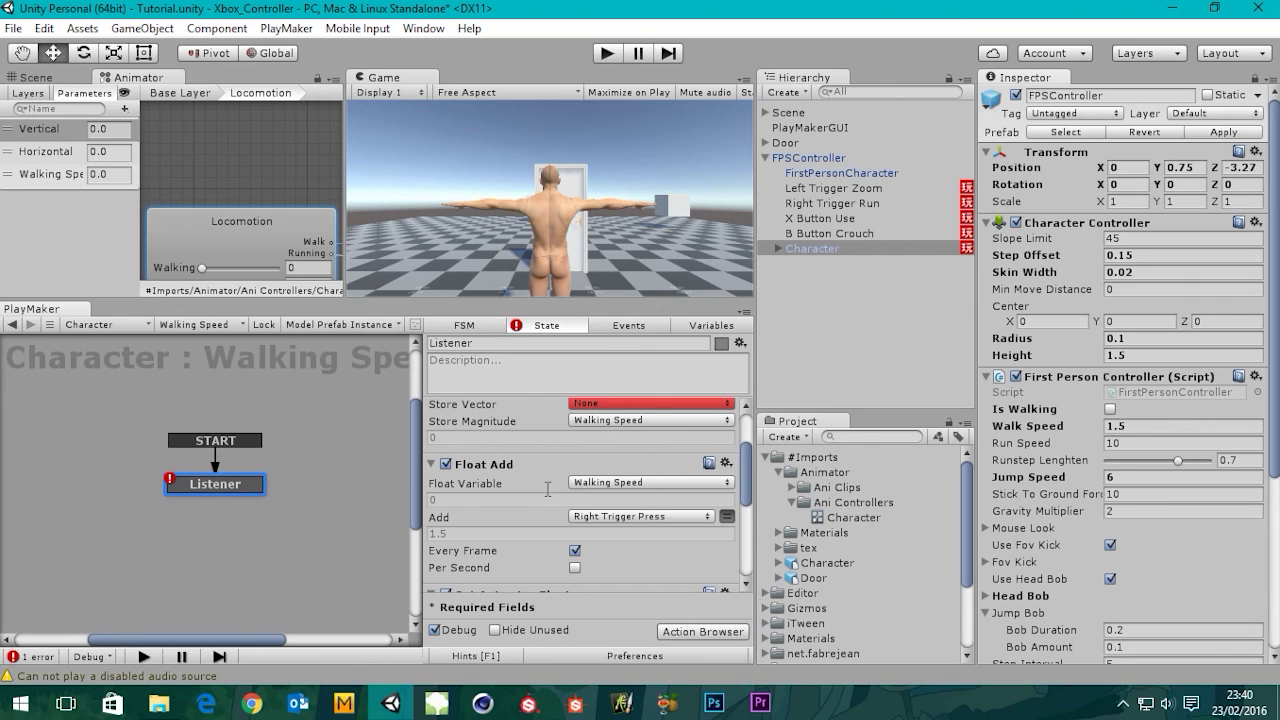
click(606, 56)
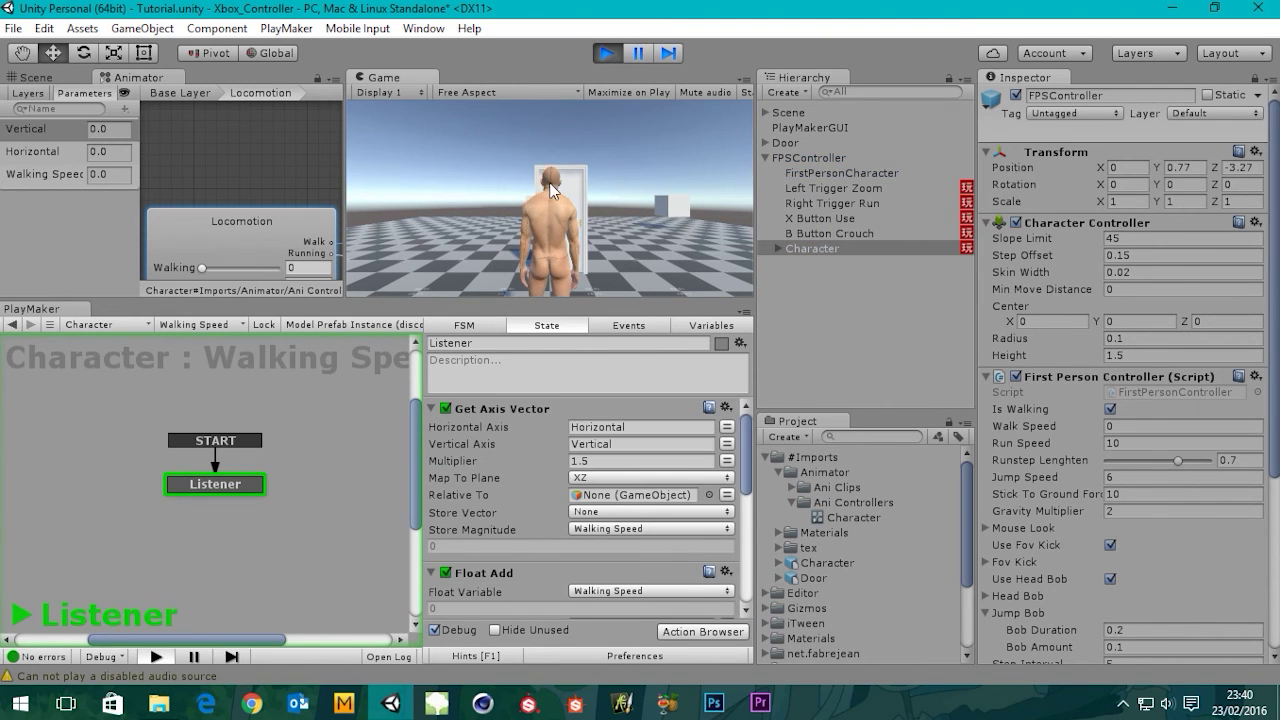
drag(746, 450, 742, 490)
click(505, 212)
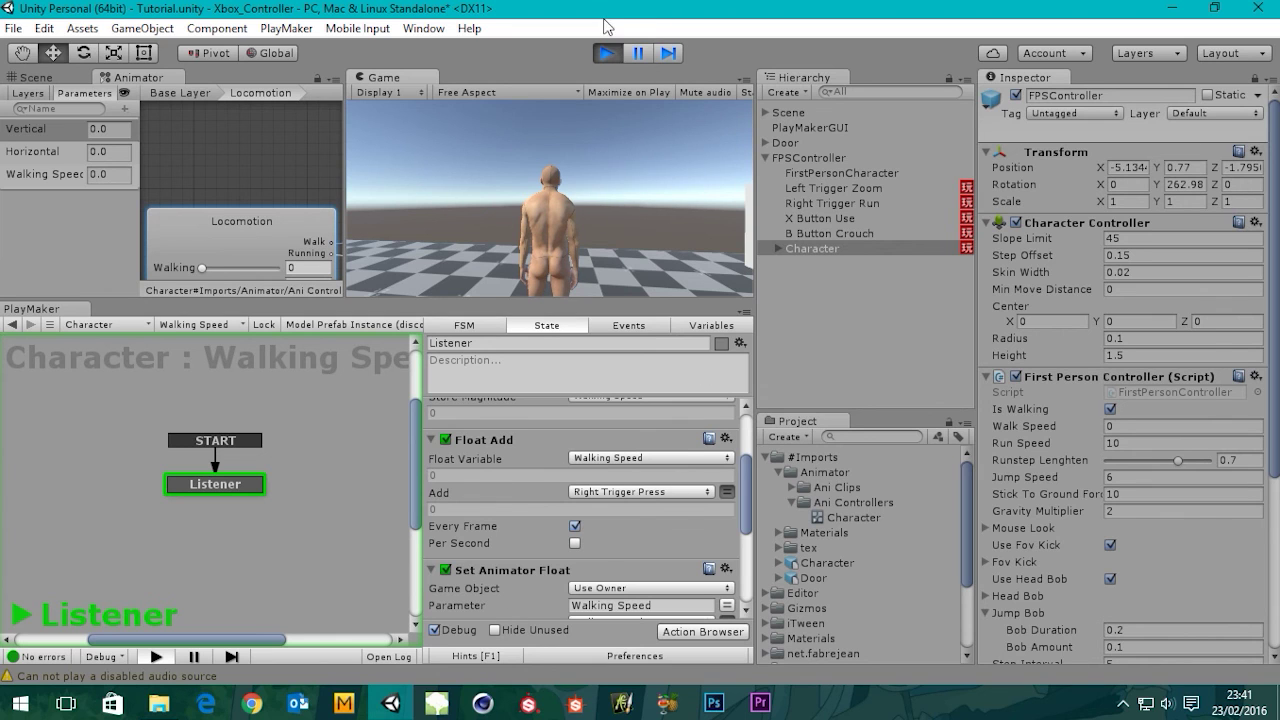
click(605, 54)
Review the Set Animator Float and Set Property actions, play-test the scene with Maximize on Play enabled, and stop play mode.
drag(743, 471, 745, 520)
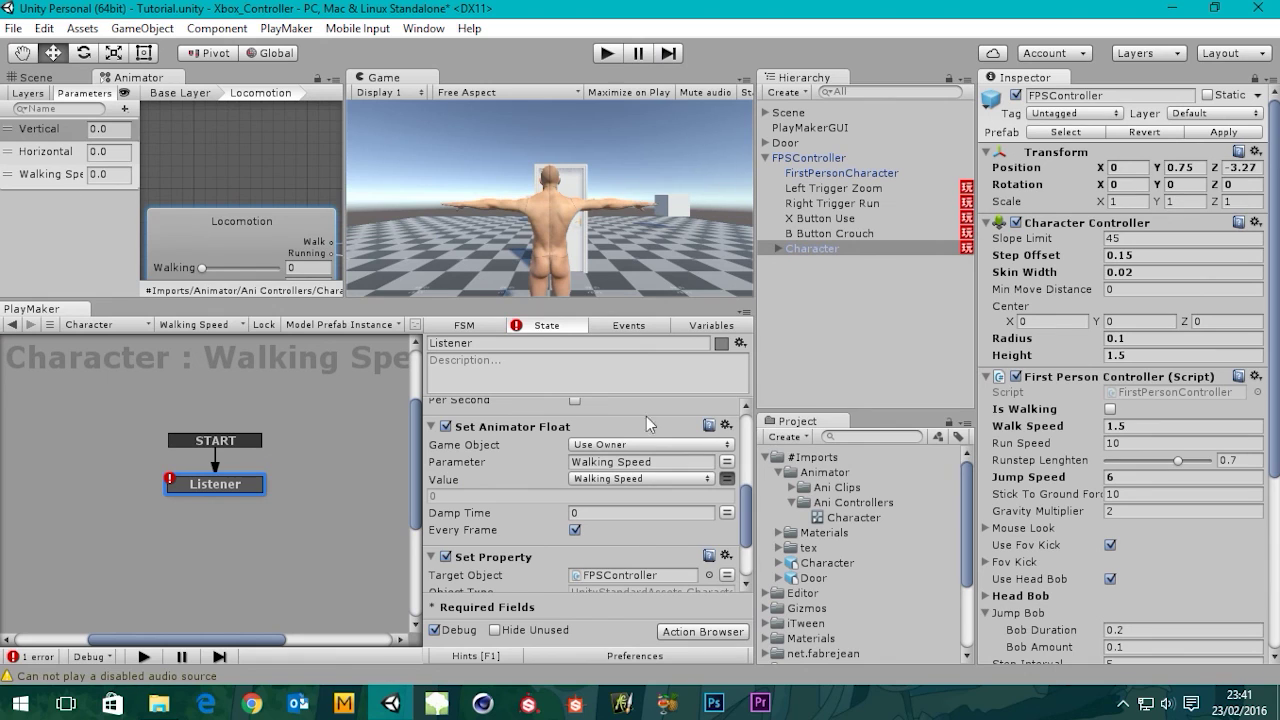
drag(746, 502, 741, 541)
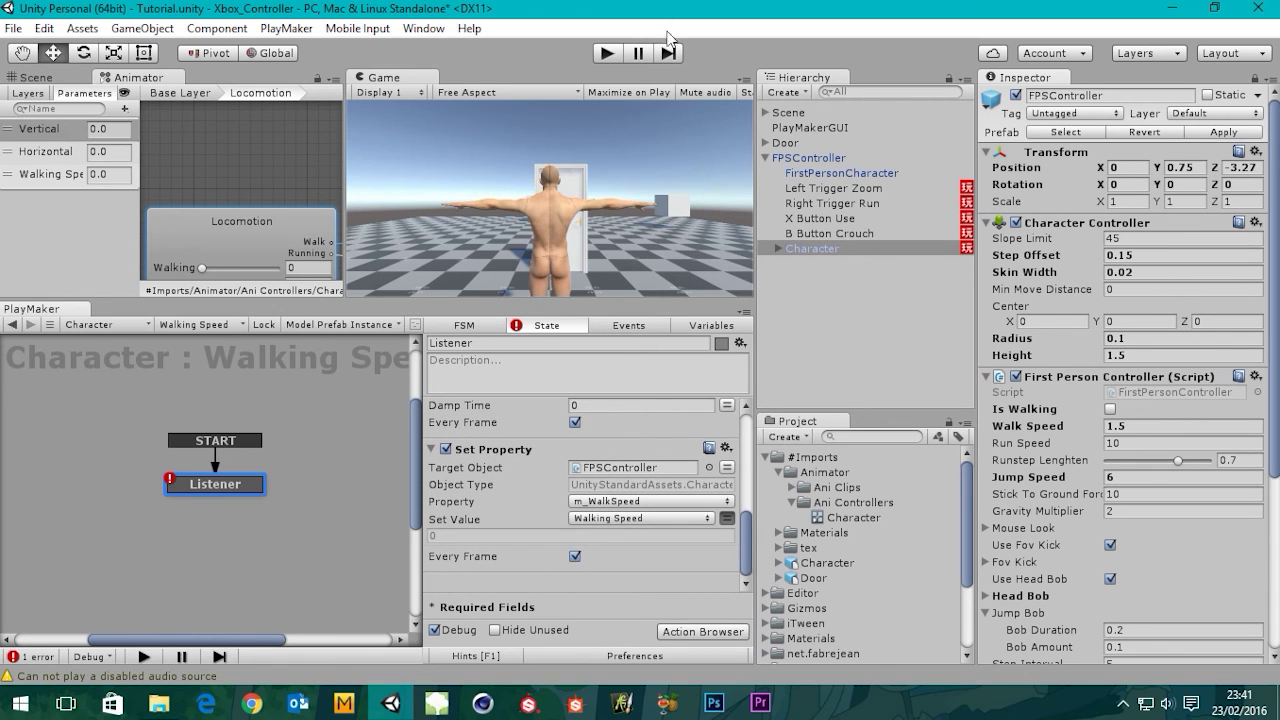
click(604, 54)
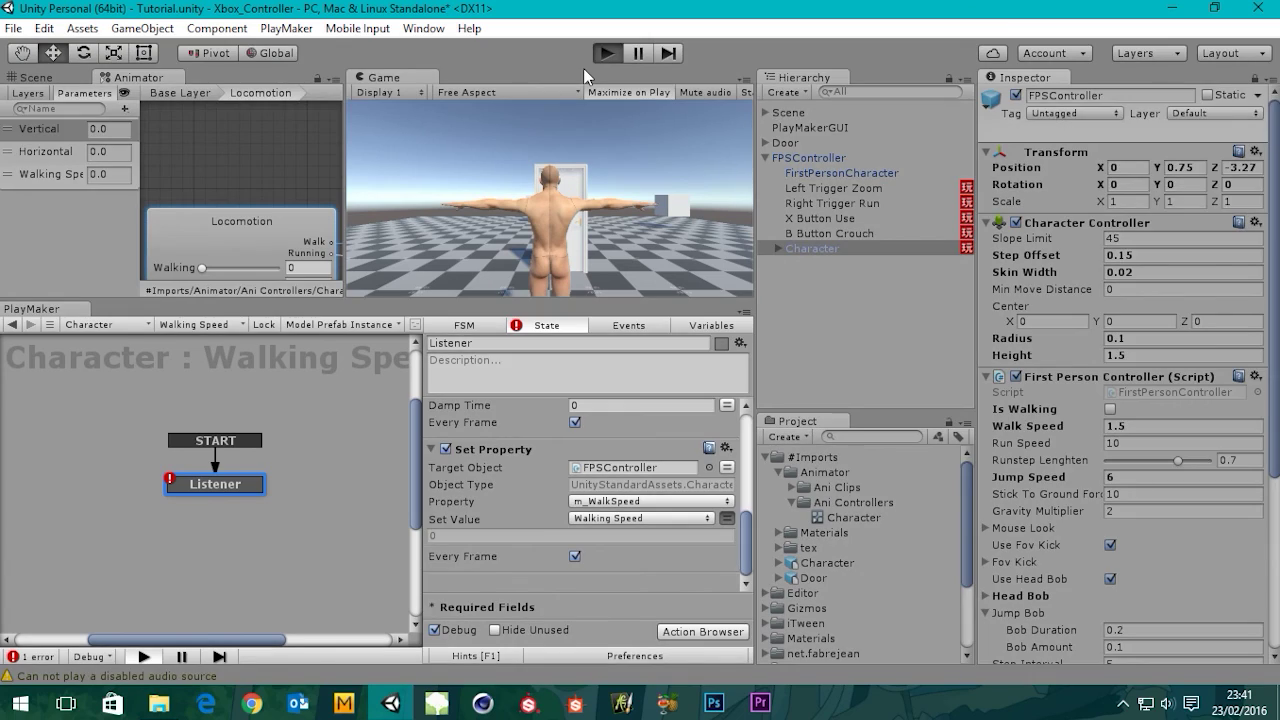
key(w)
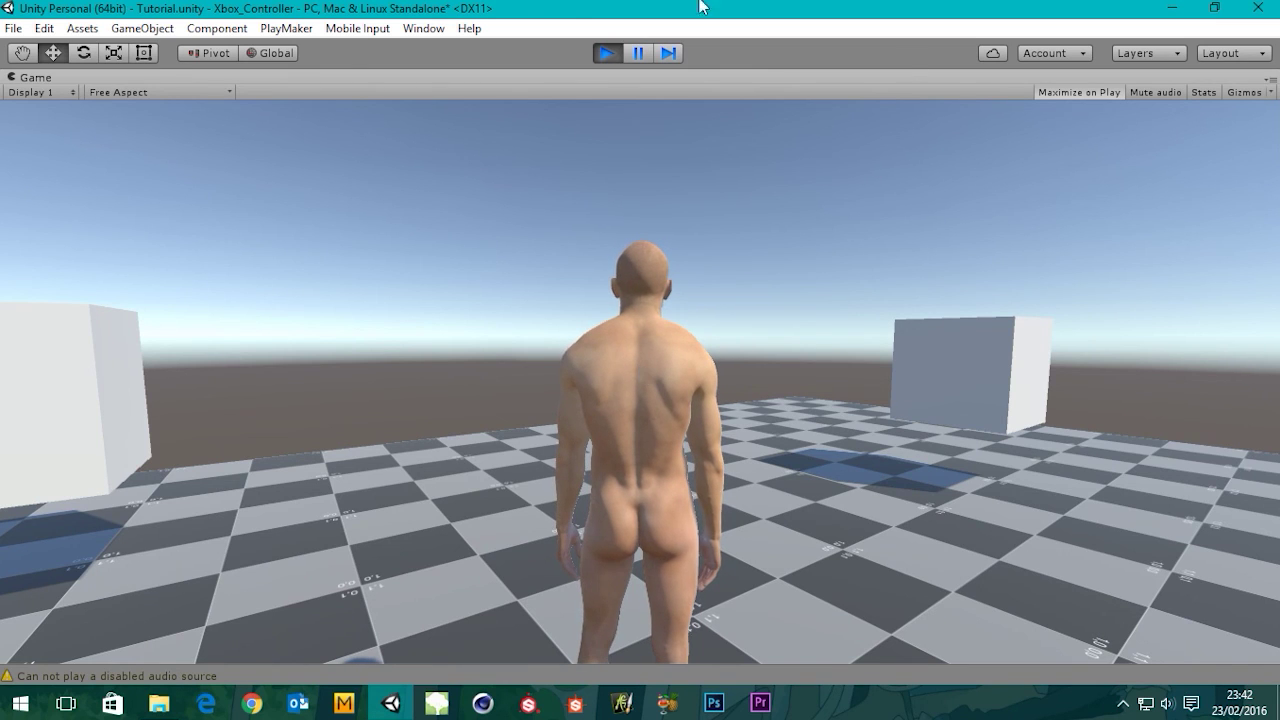
click(606, 54)
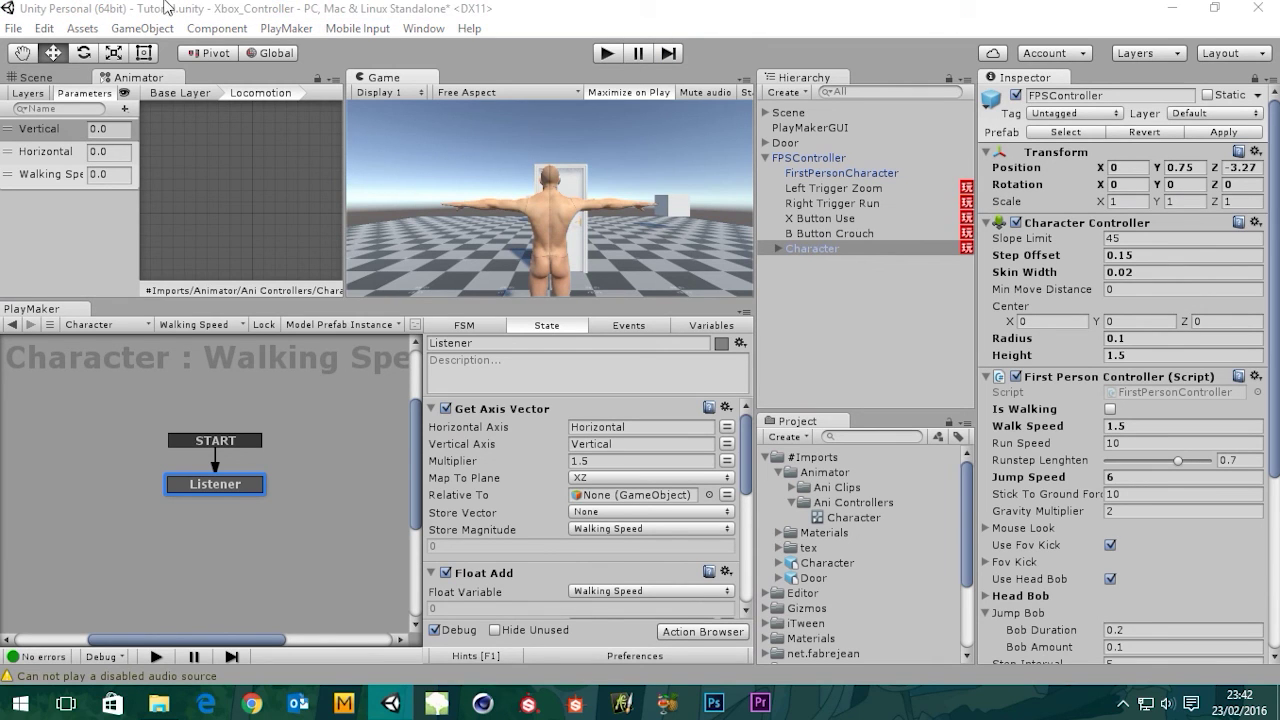
Dock the Game view beside the Animator view, show the Animator, and enlarge its area downward over PlayMaker.
drag(378, 80, 238, 82)
click(130, 78)
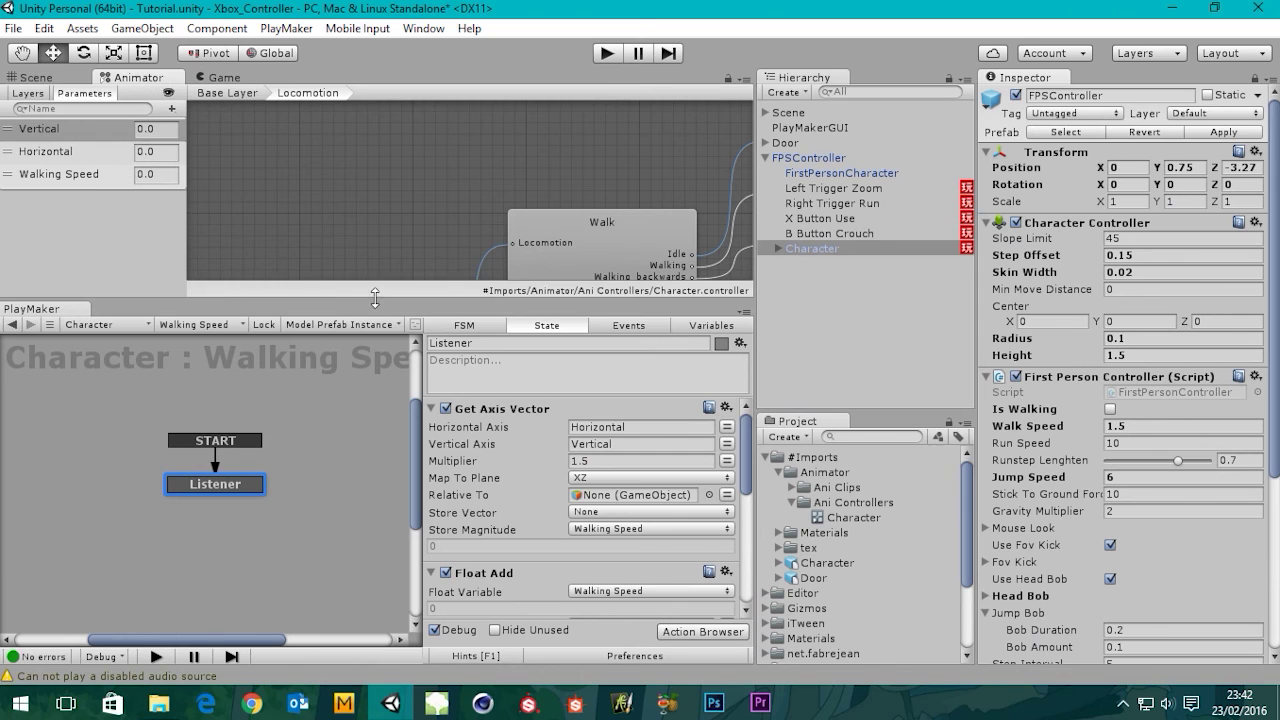
drag(378, 302, 378, 460)
Set the idle motion's speed to 0.25 in the Running blend tree of the Locomotion tree.
middle_drag(600, 390, 439, 144)
click(457, 306)
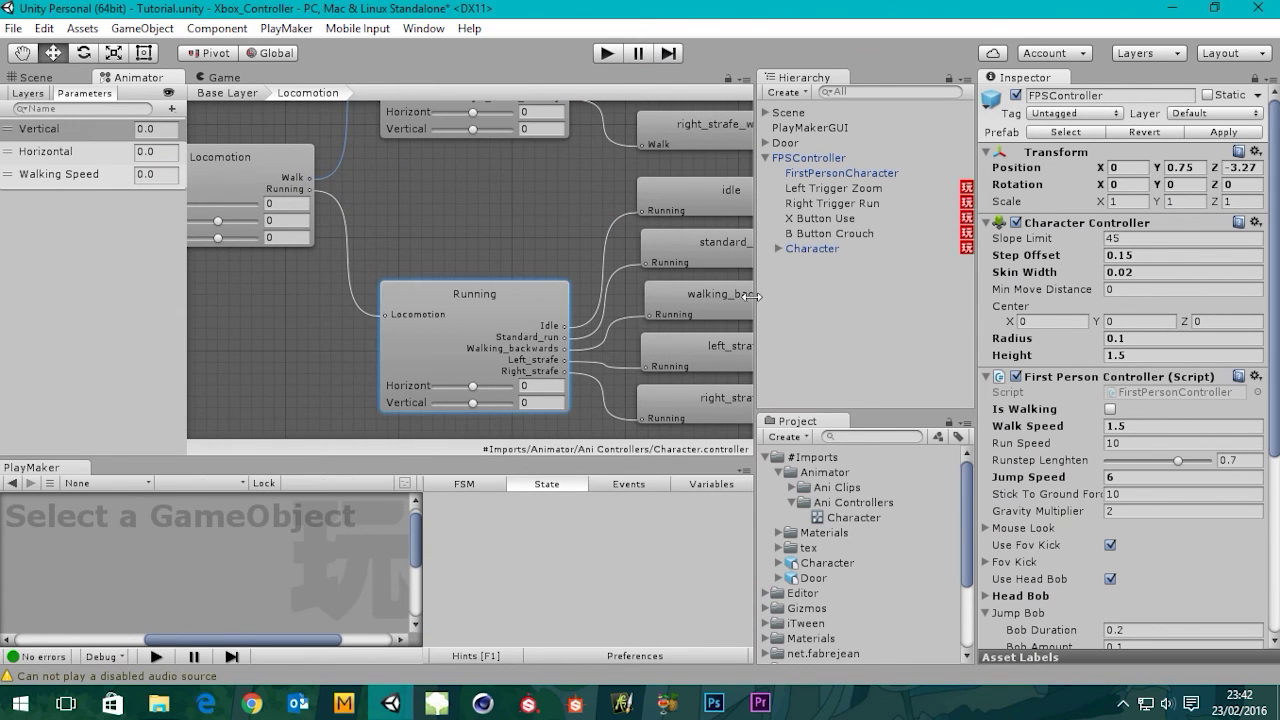
click(1256, 78)
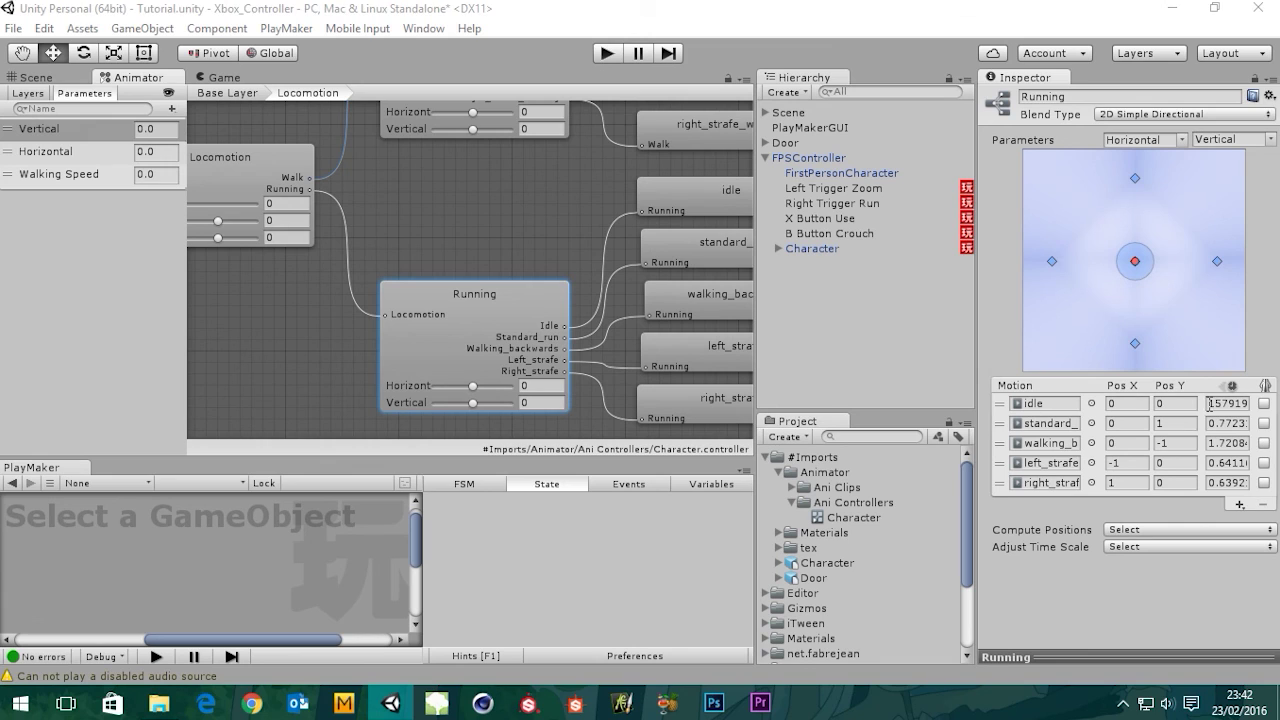
drag(1210, 403, 1275, 405)
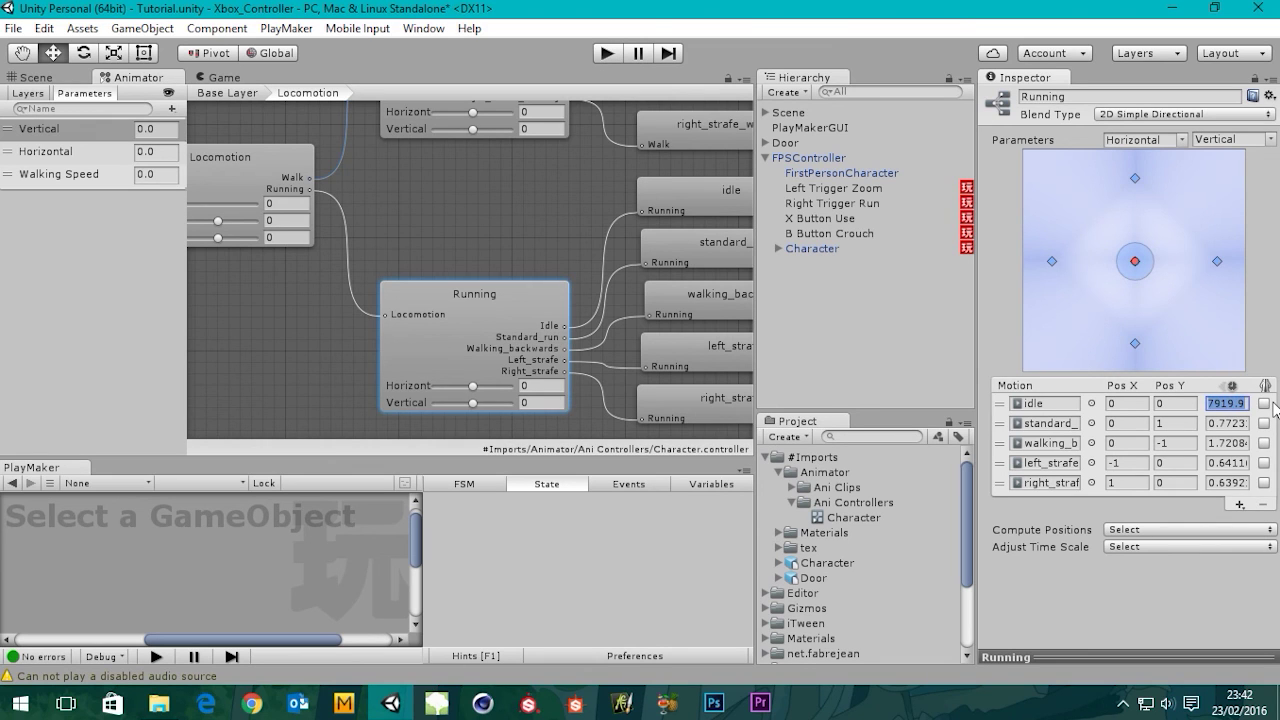
key(BackSpace)
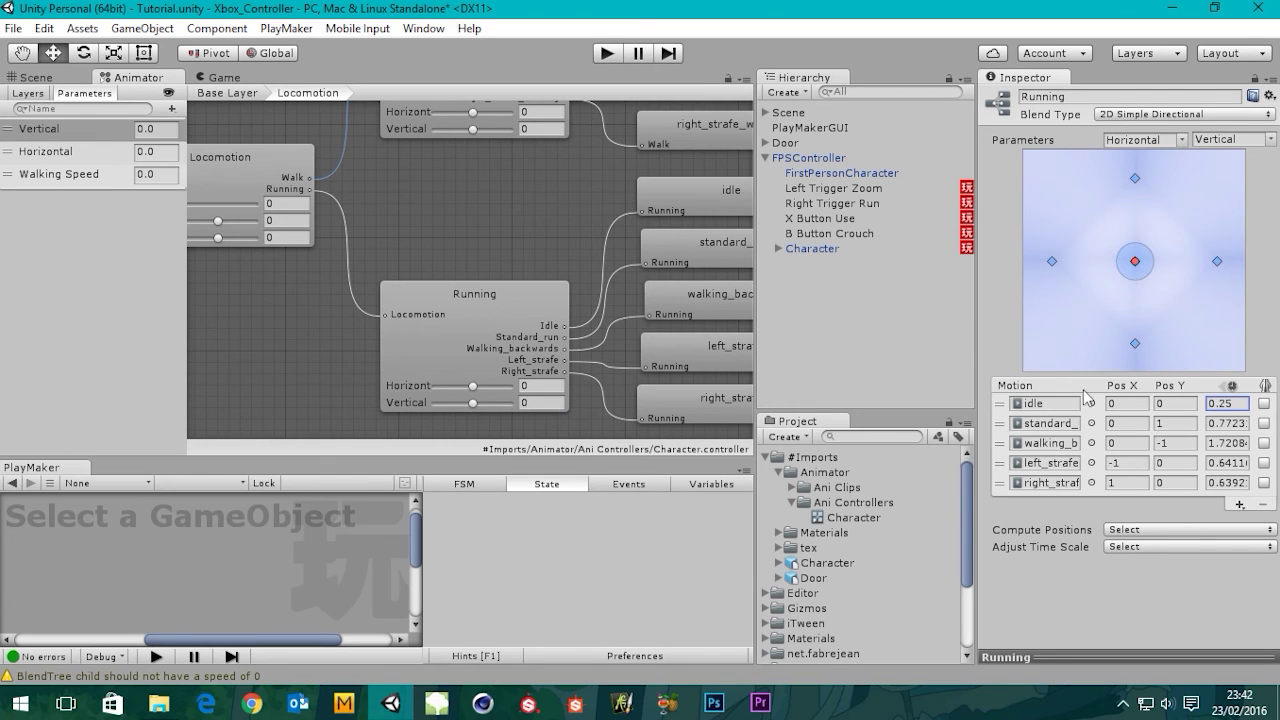
Play-test the character's movement with the adjusted Running blend tree and stop play mode.
middle_drag(521, 309, 461, 271)
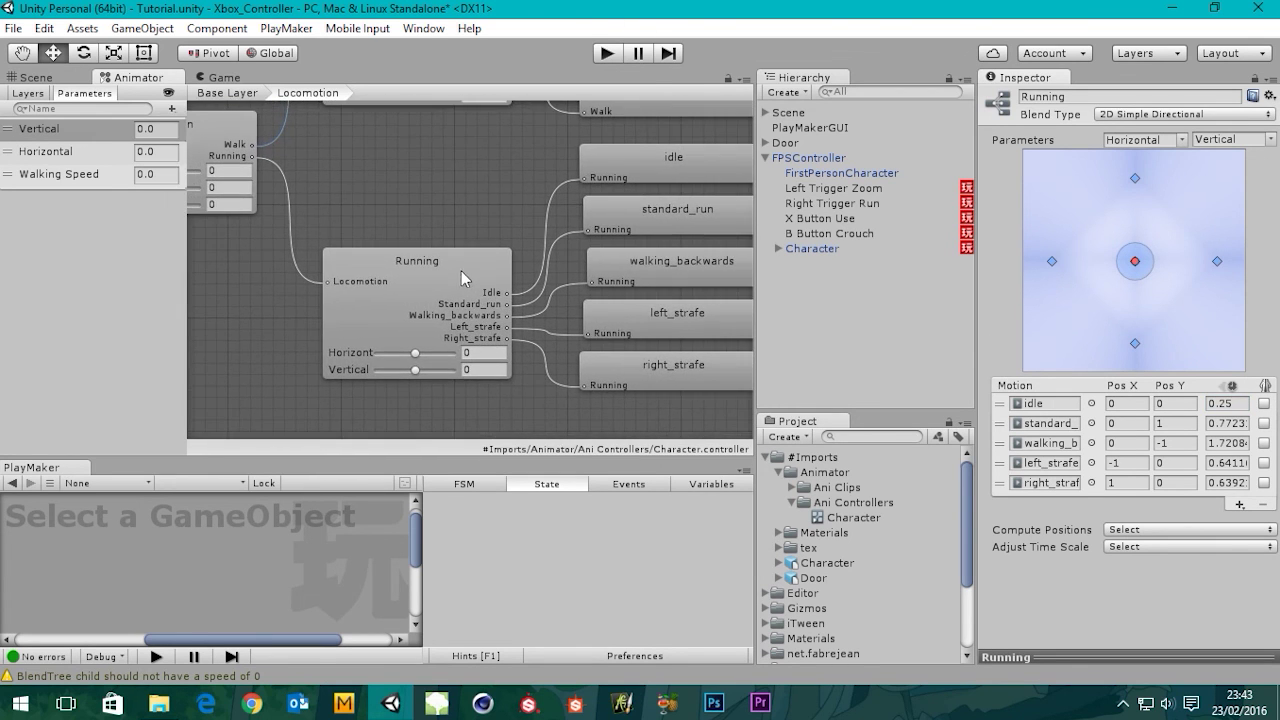
click(607, 53)
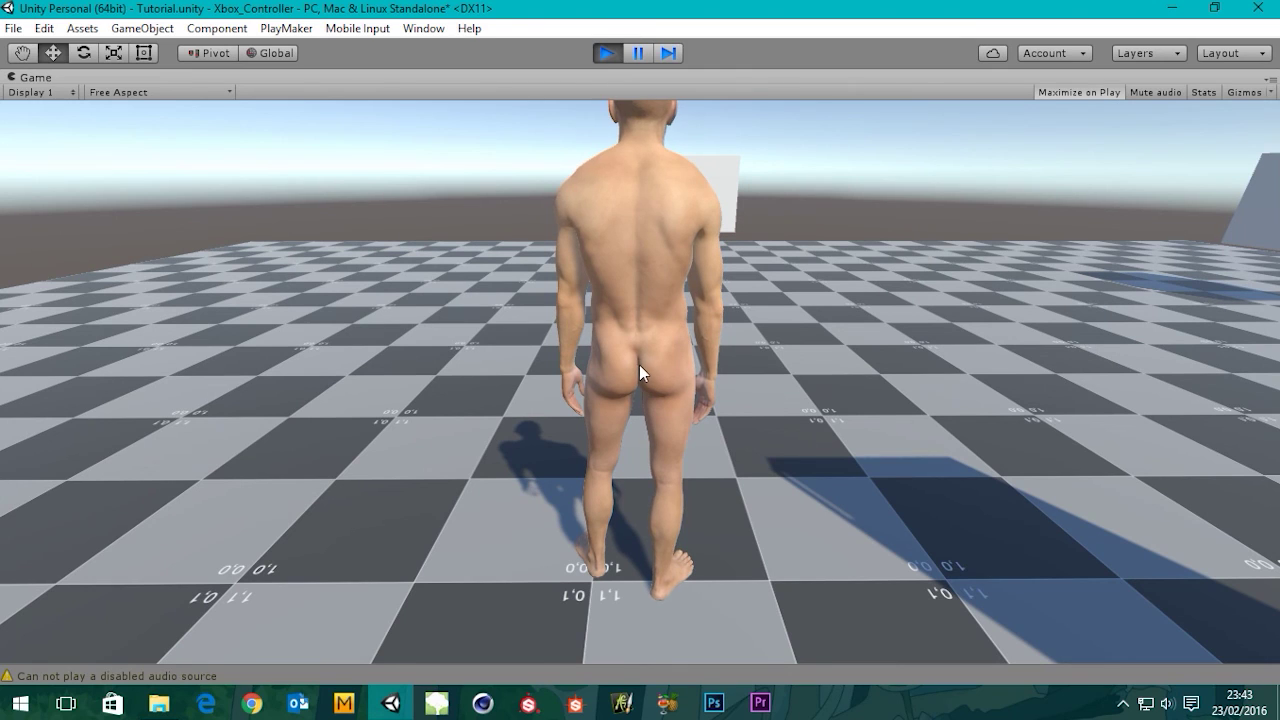
click(606, 53)
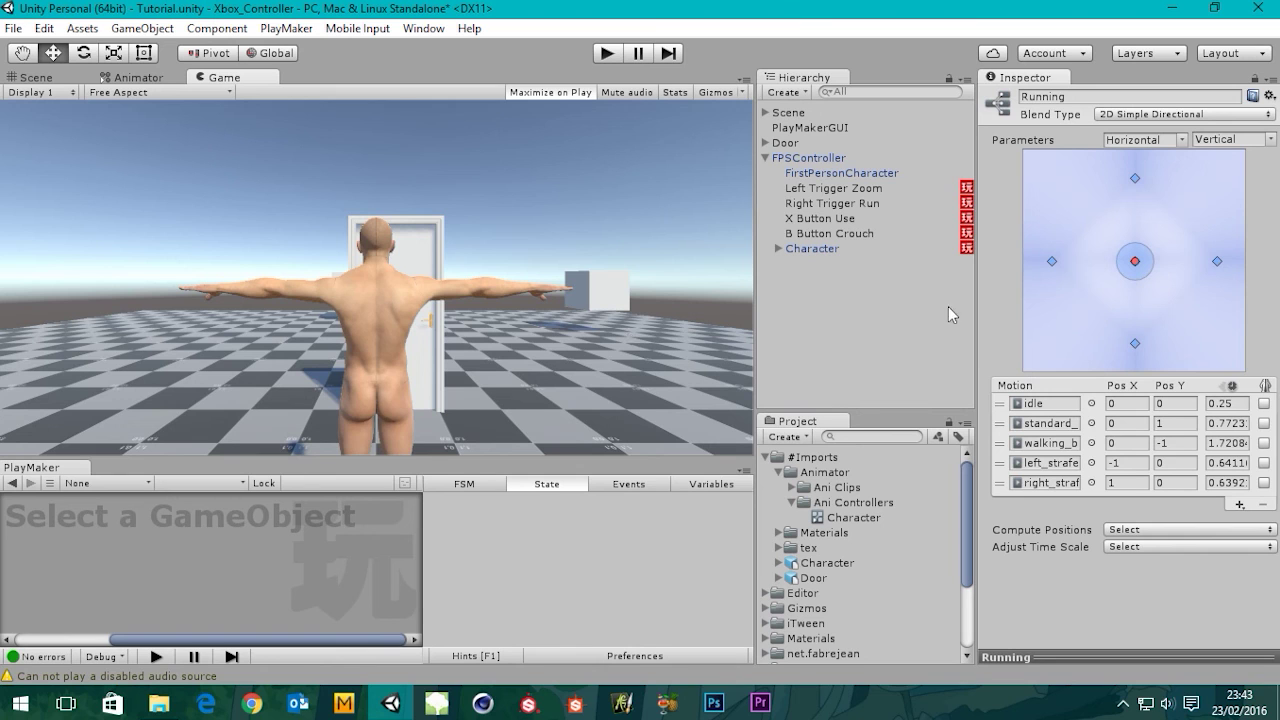
Enlarge the PlayMaker area and examine B Button Crouch's FSM, including the I Tween Scale To action in its Crouch state.
click(818, 233)
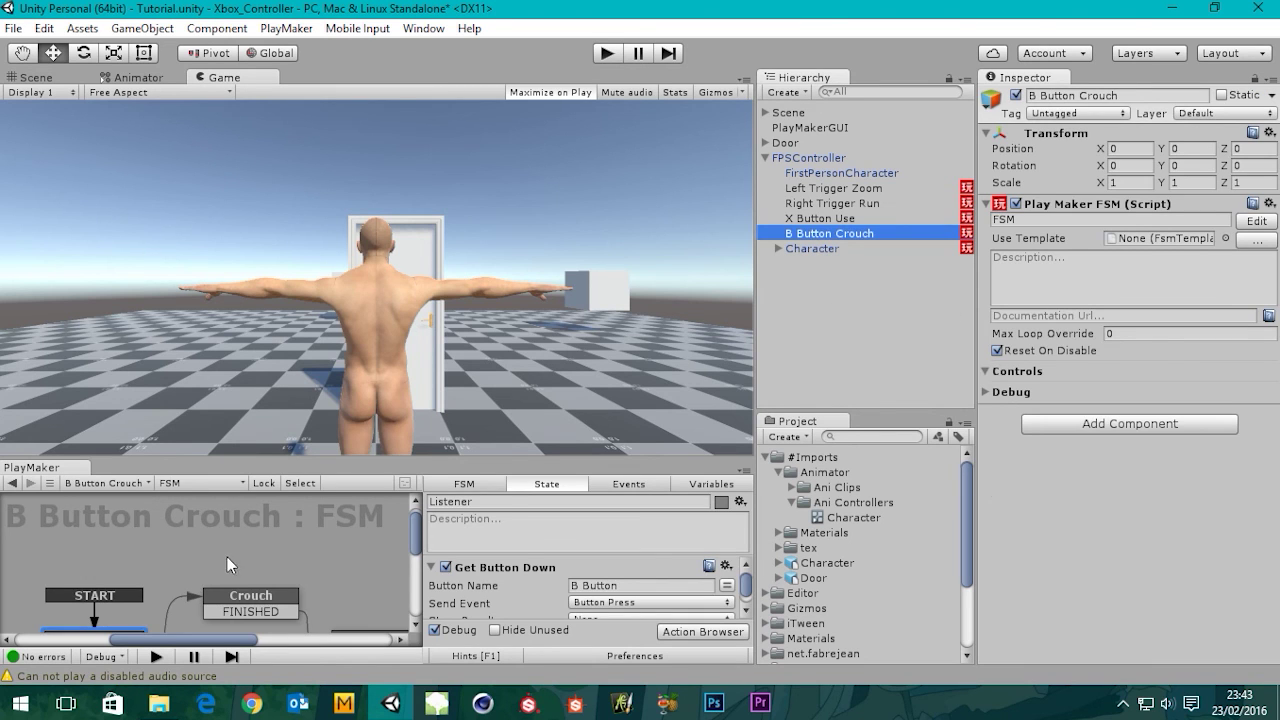
middle_drag(227, 557, 180, 453)
drag(294, 460, 312, 324)
middle_drag(249, 450, 261, 512)
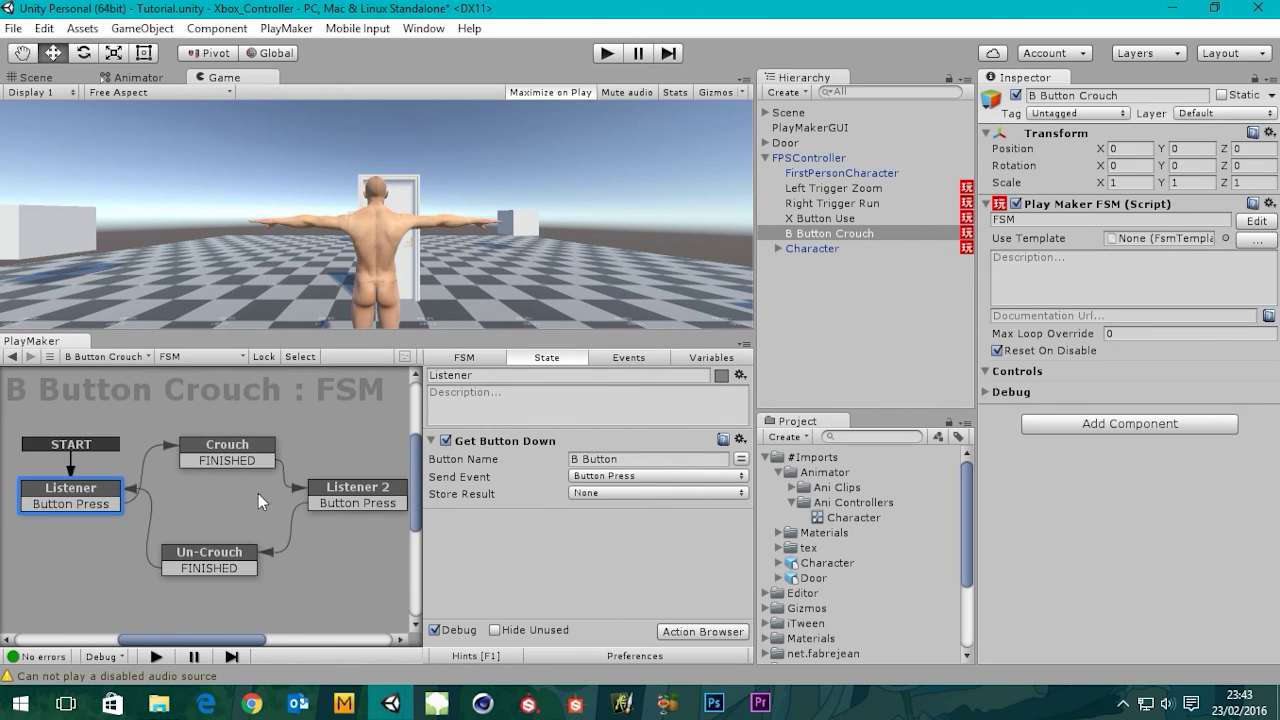
click(201, 457)
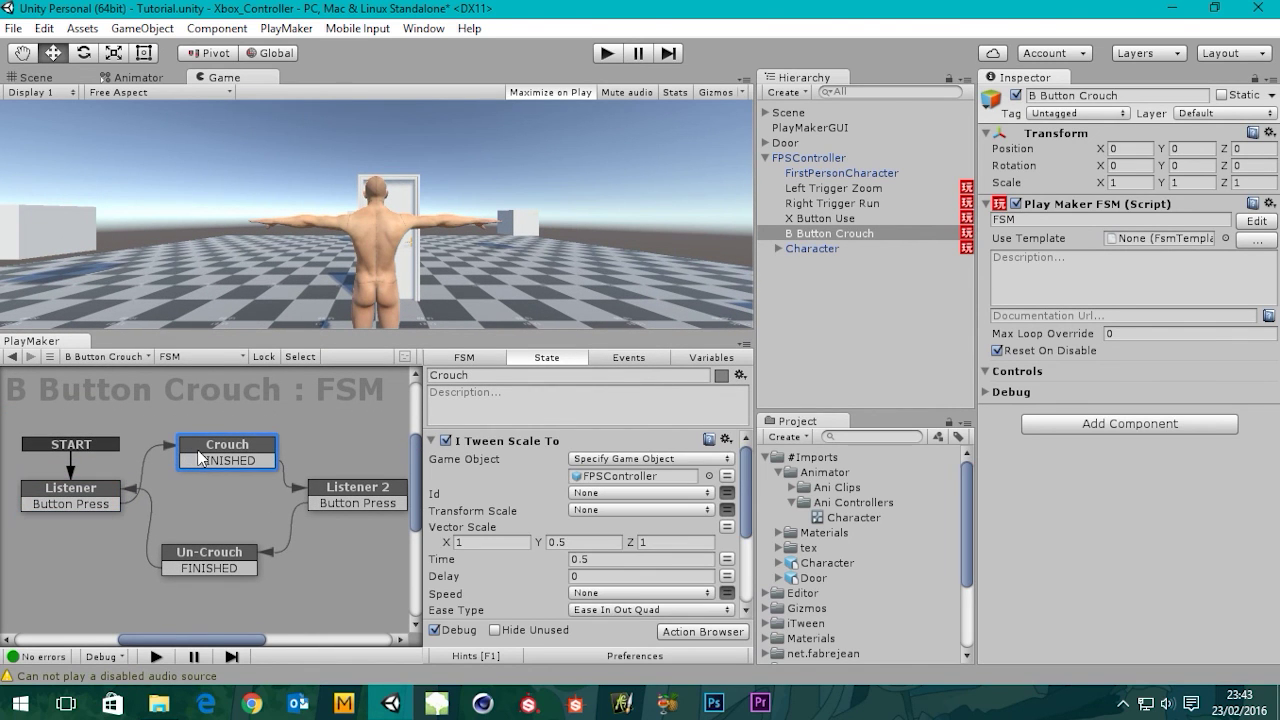
scroll(745, 500, down, 3)
scroll(745, 500, up, 3)
Enlarge the Game view downward over PlayMaker, play-test the scene with B Button Crouch selected, and stop play mode.
drag(635, 330, 628, 460)
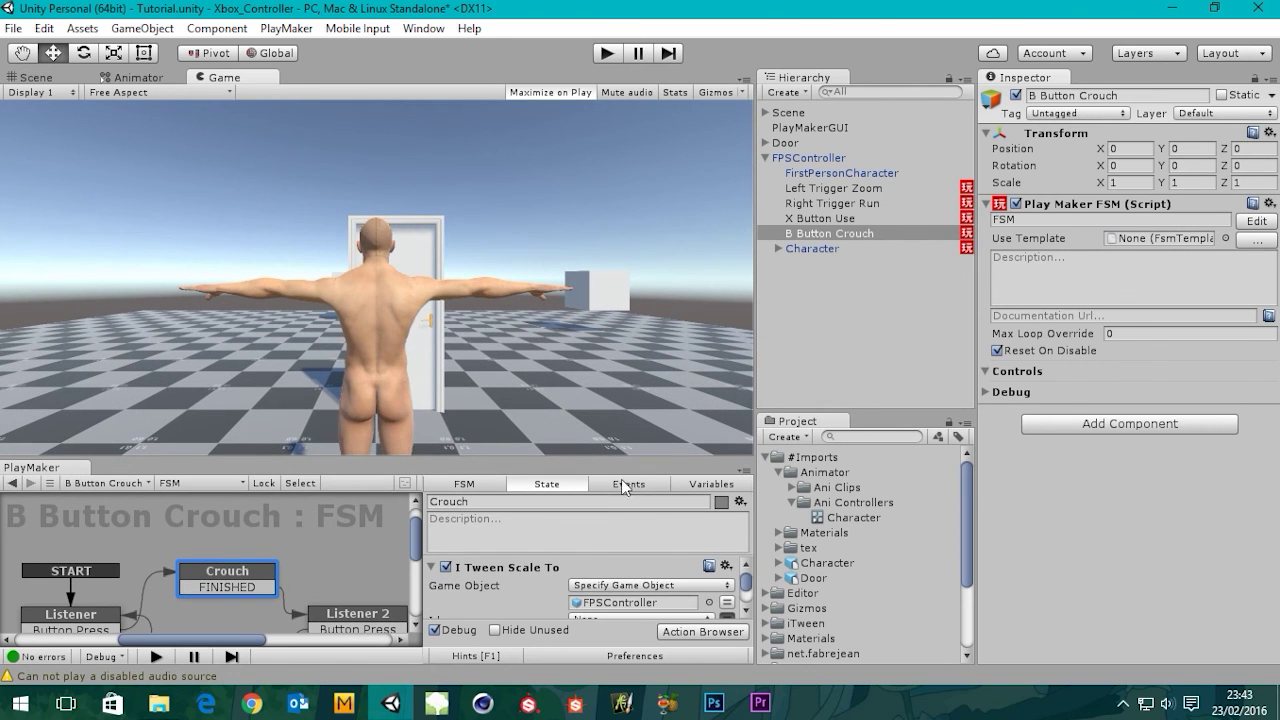
click(605, 52)
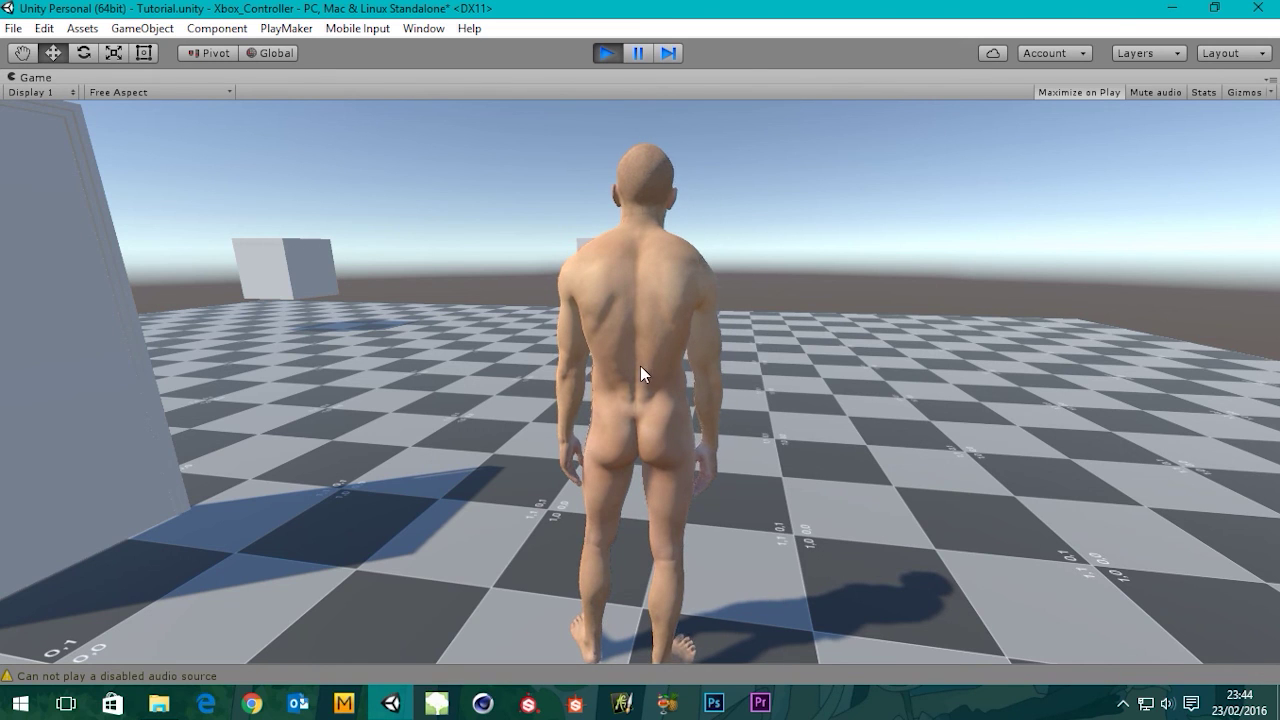
click(609, 51)
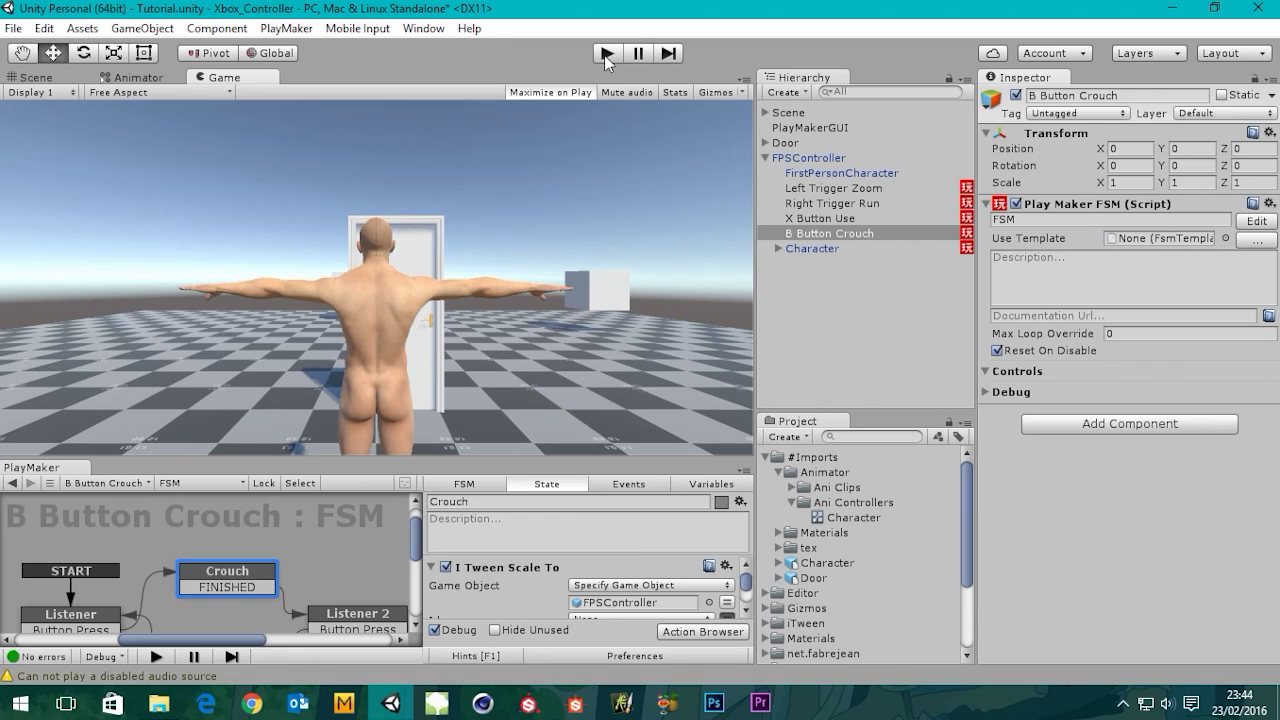